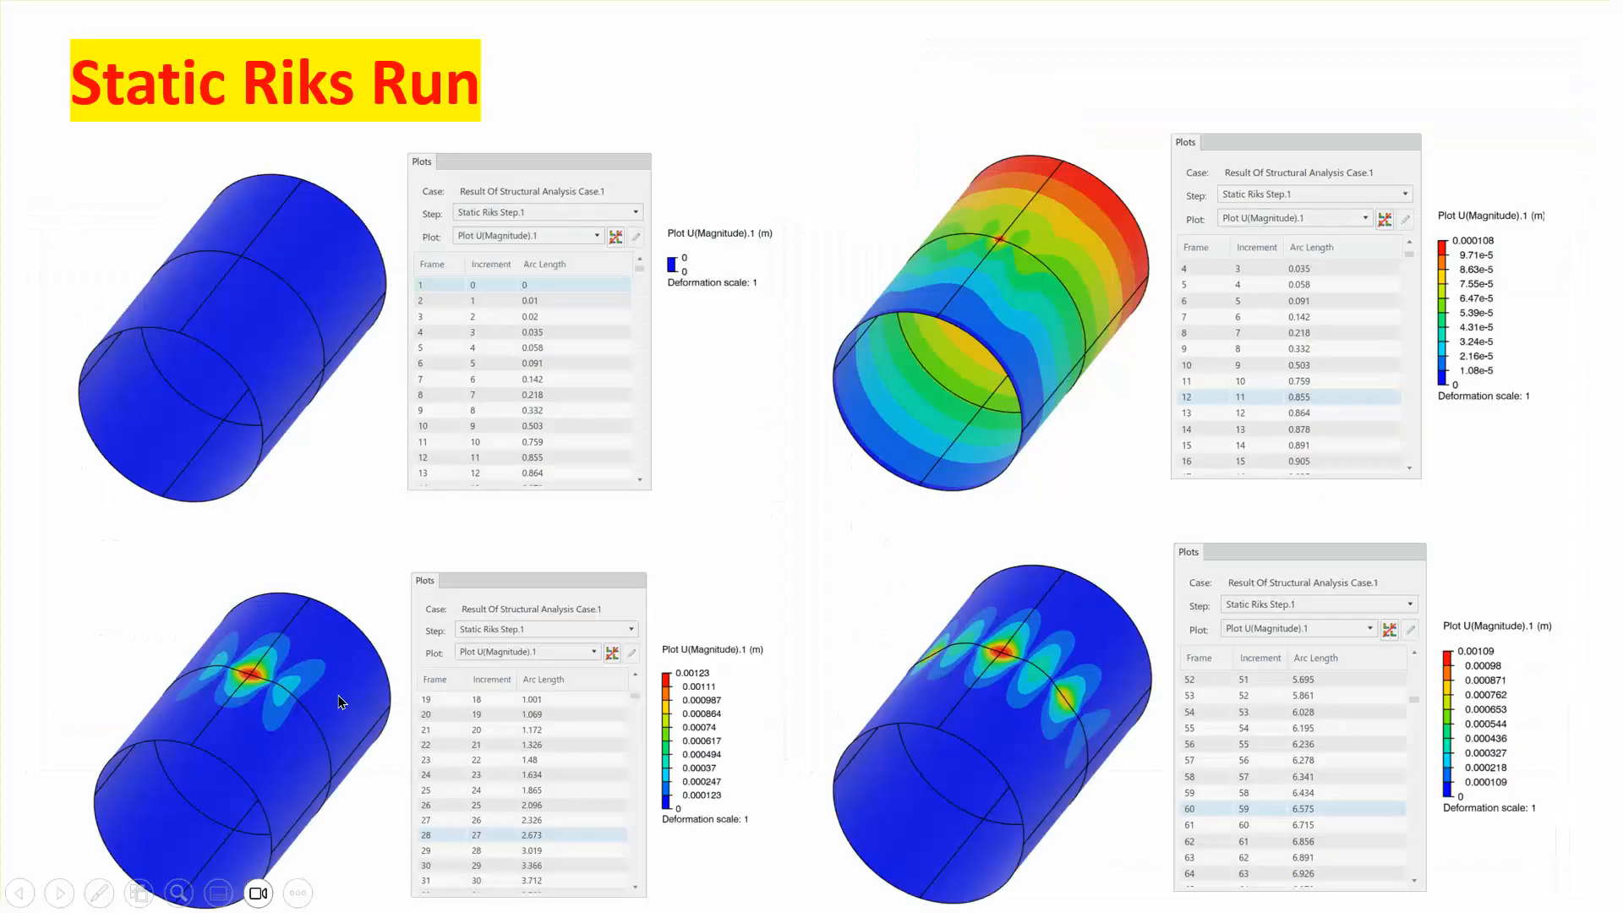
click(341, 700)
click(600, 531)
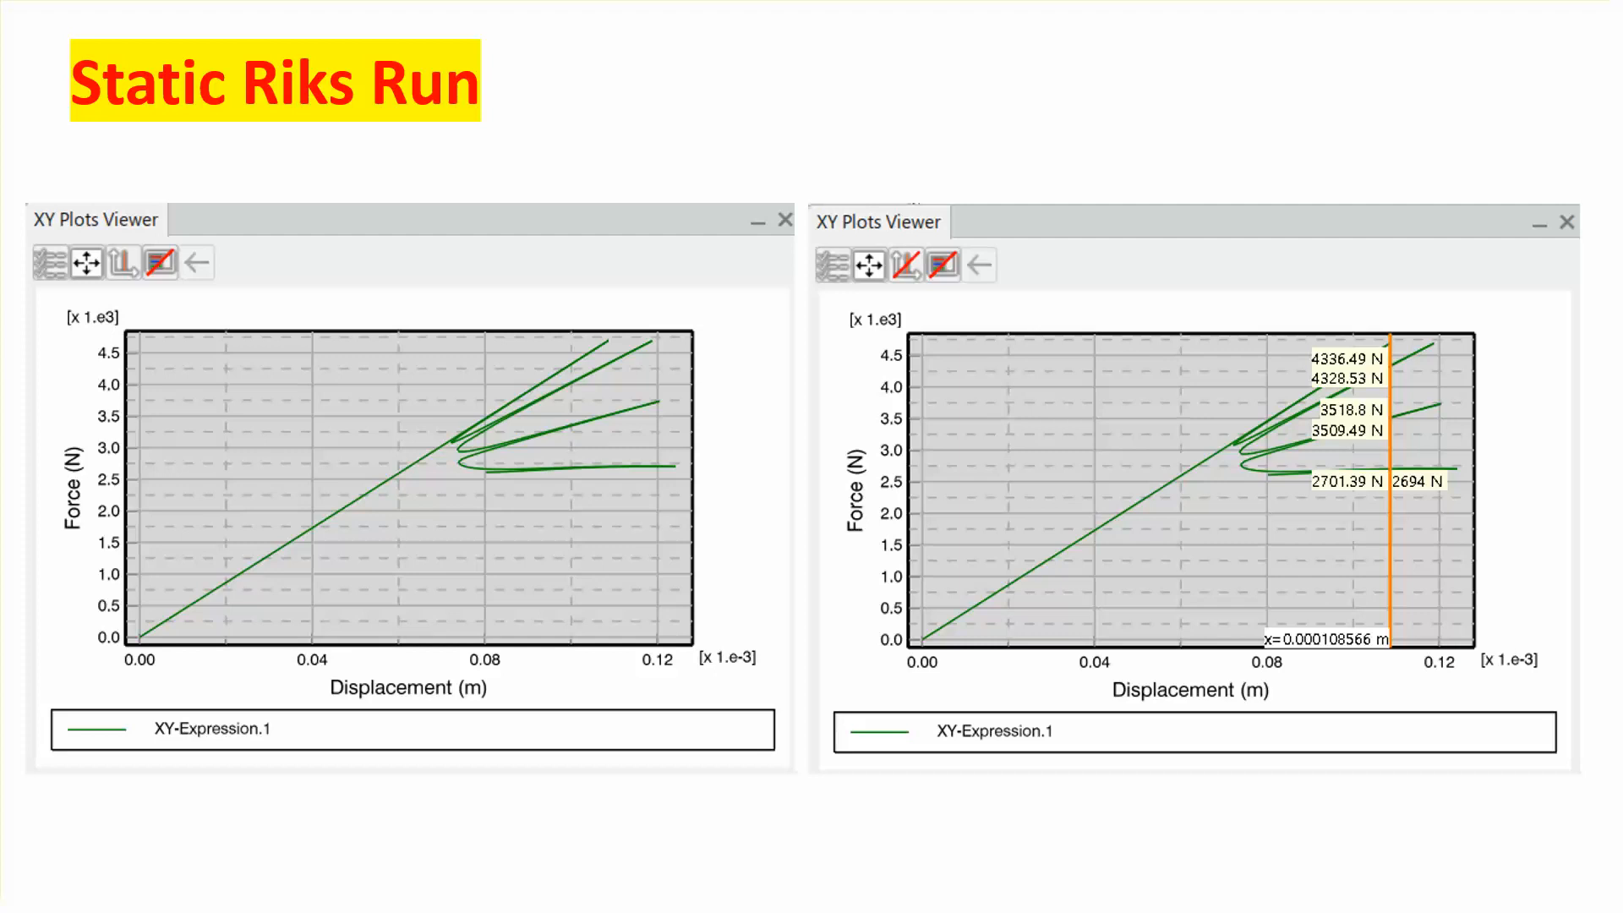
click(739, 148)
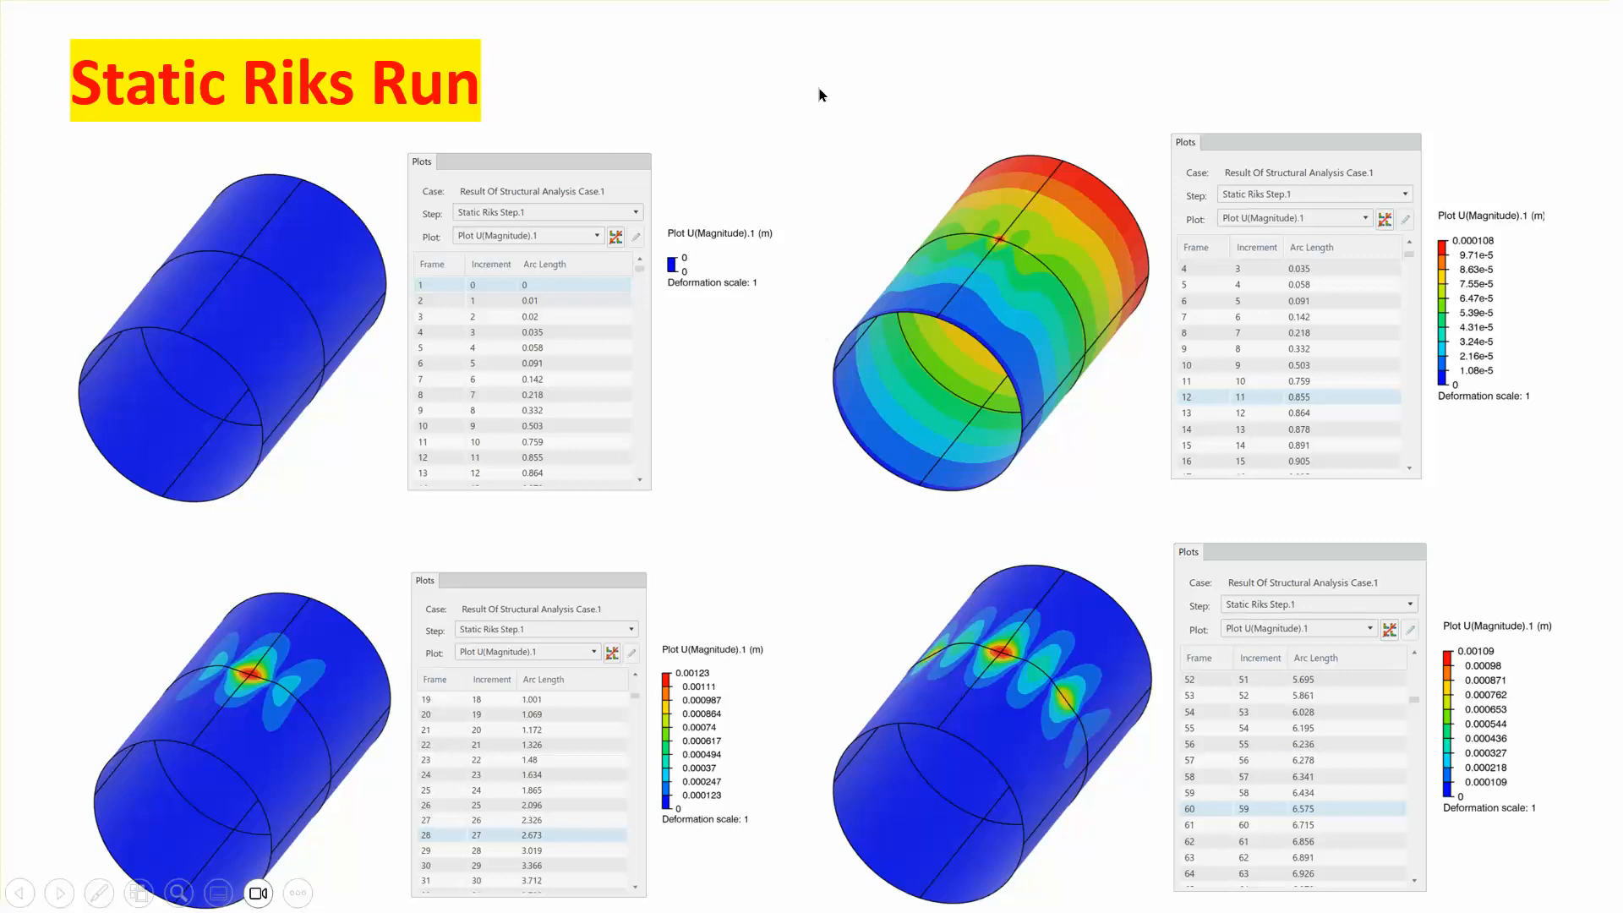
click(805, 117)
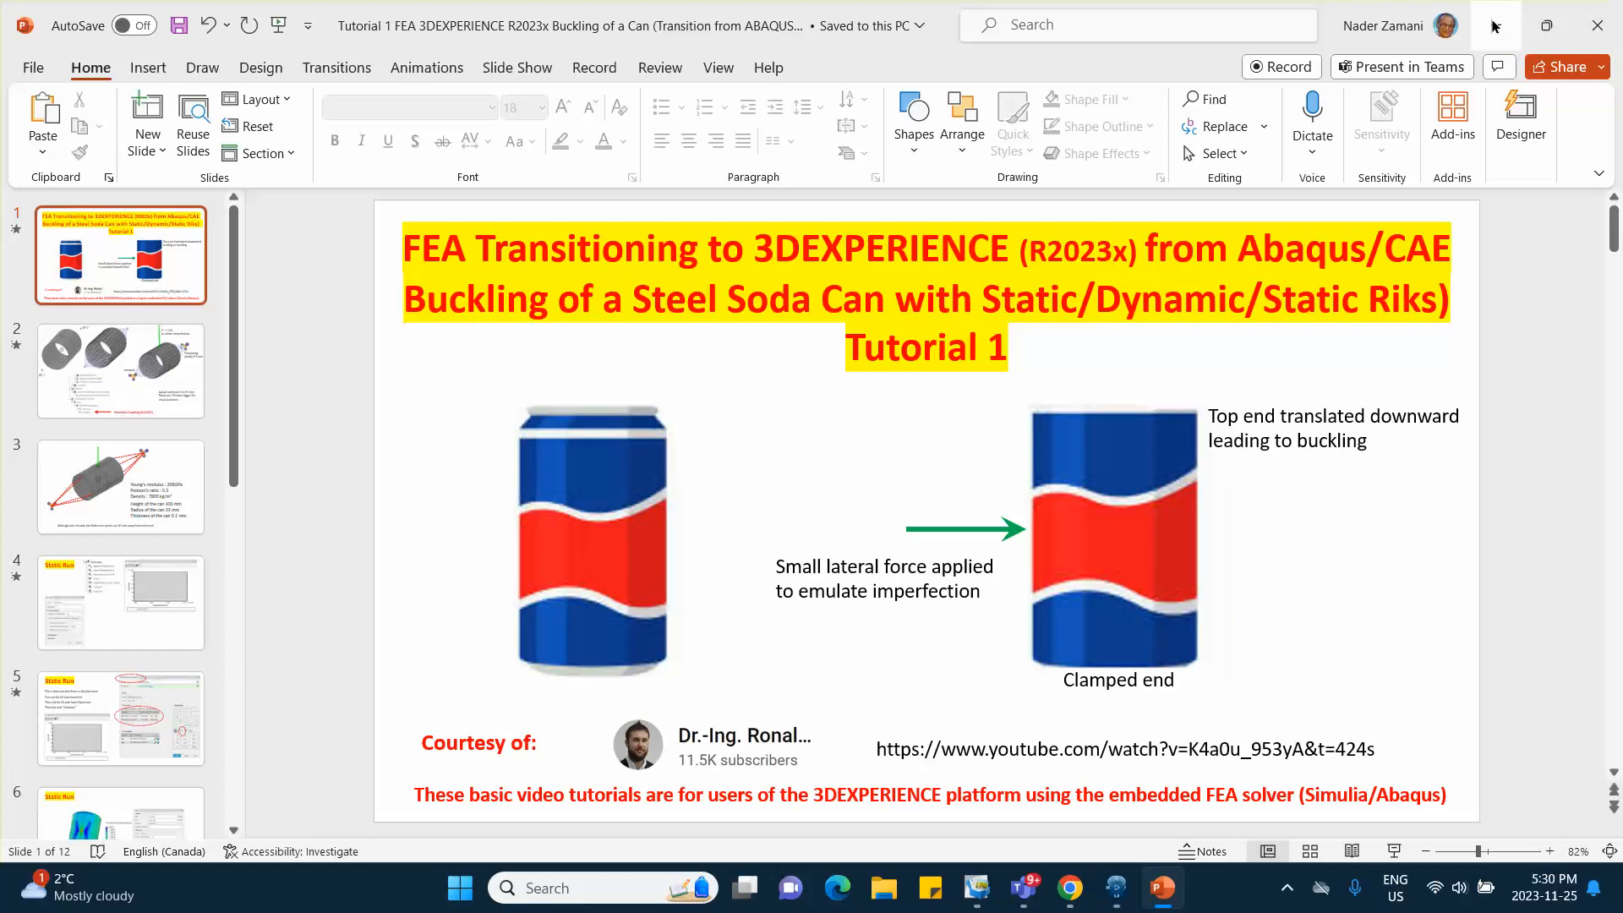
Switch to 3DEXPERIENCE and start a new part in the Generative Shape Design app.
click(1085, 807)
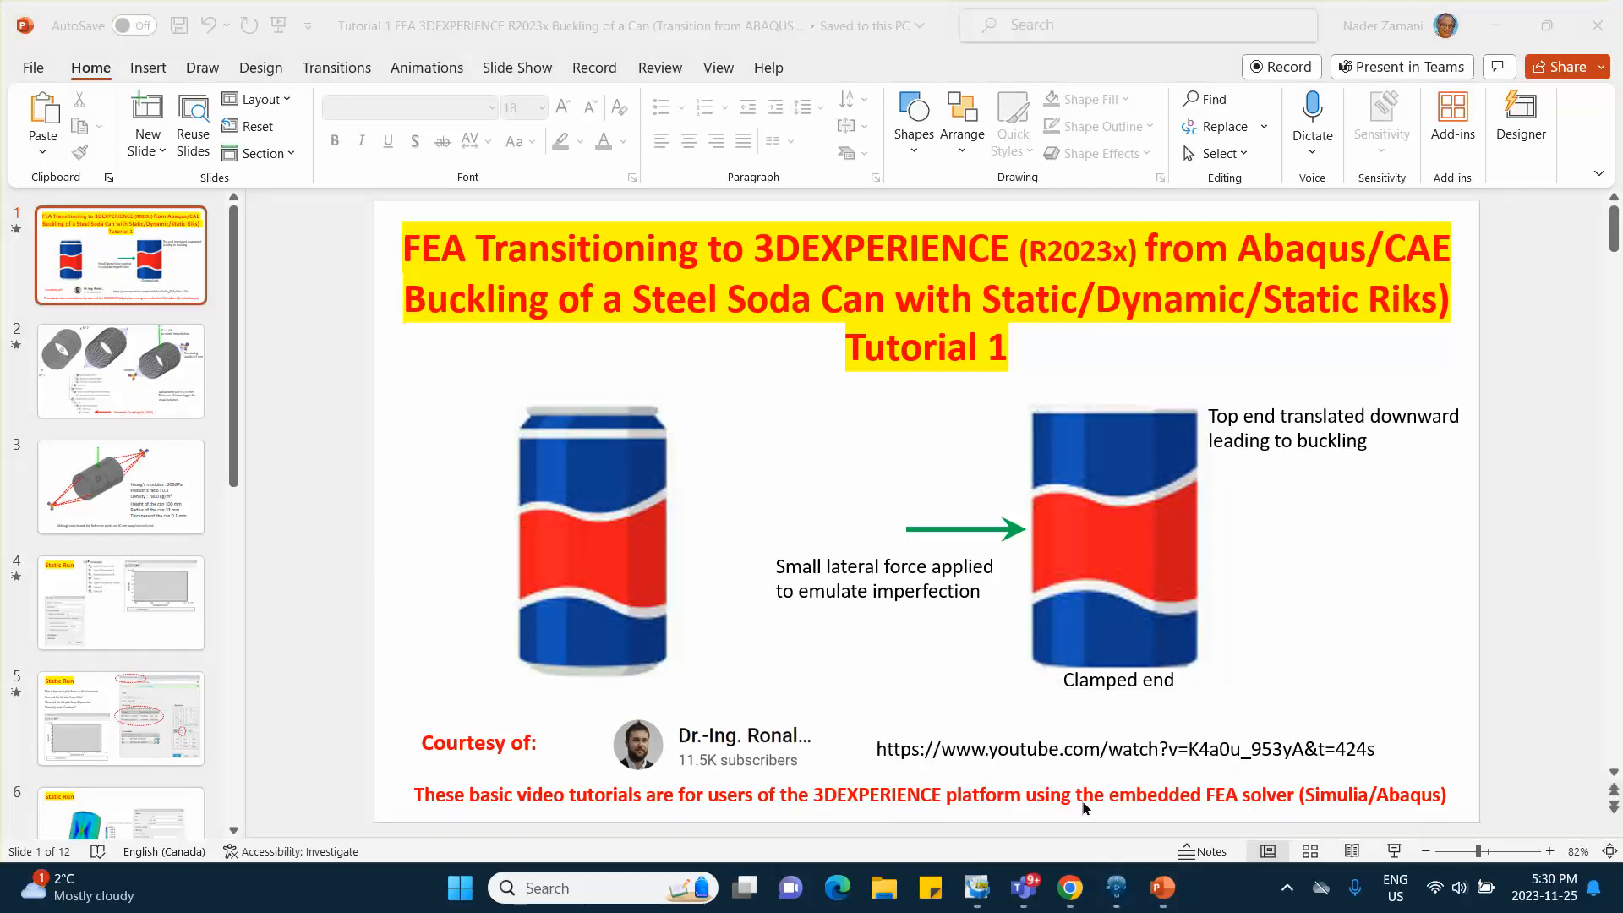
click(1116, 888)
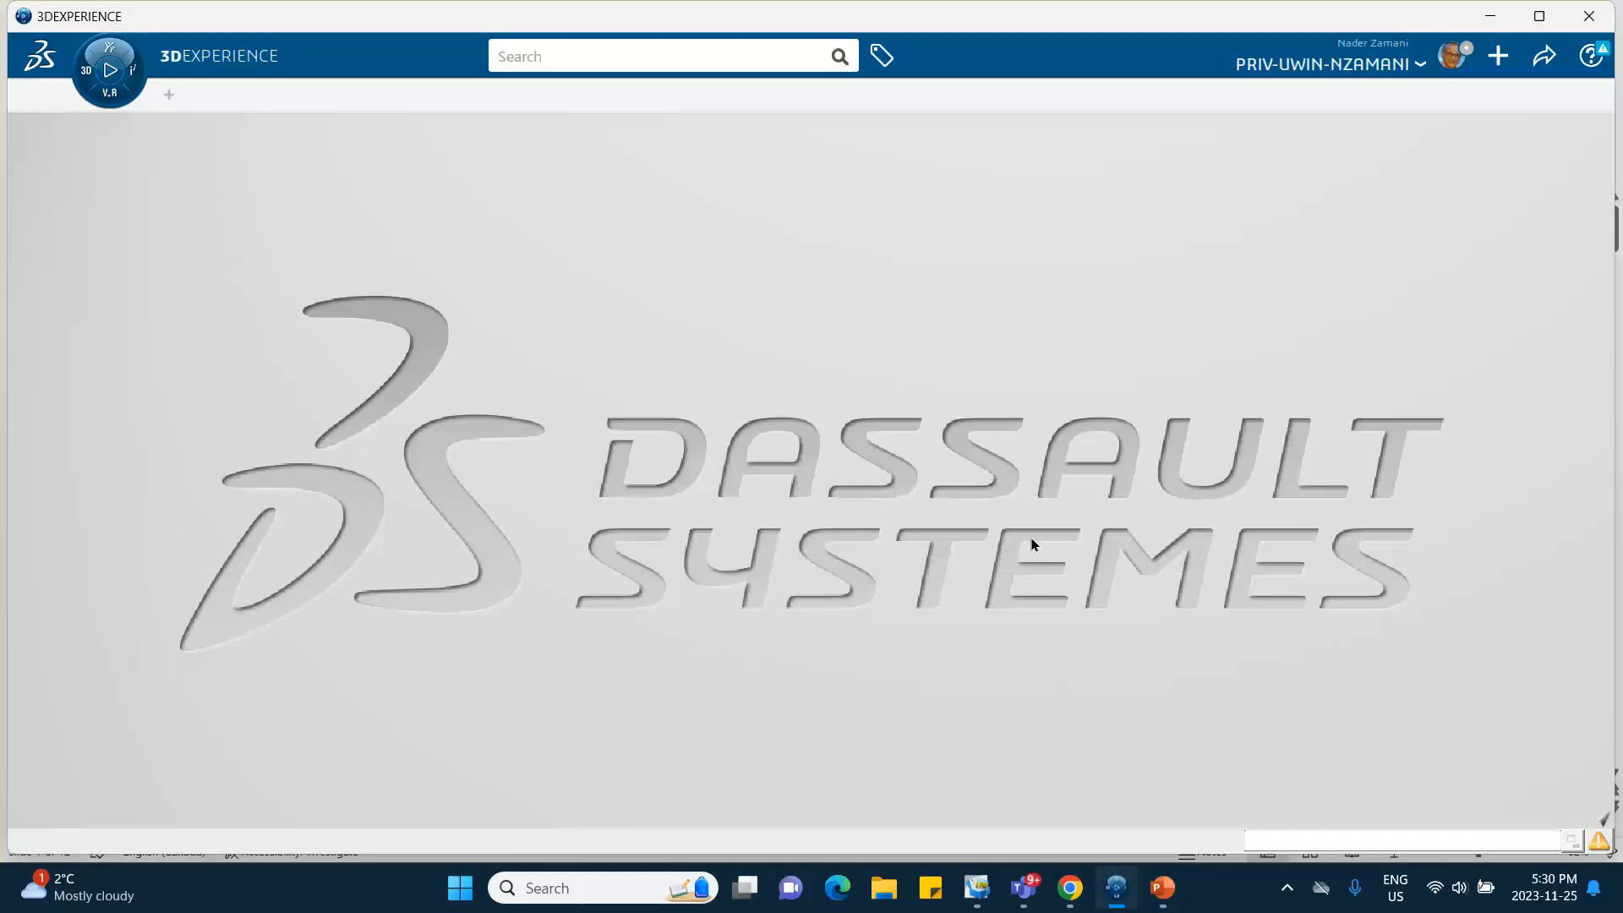
click(90, 72)
scroll(184, 611, down, 2)
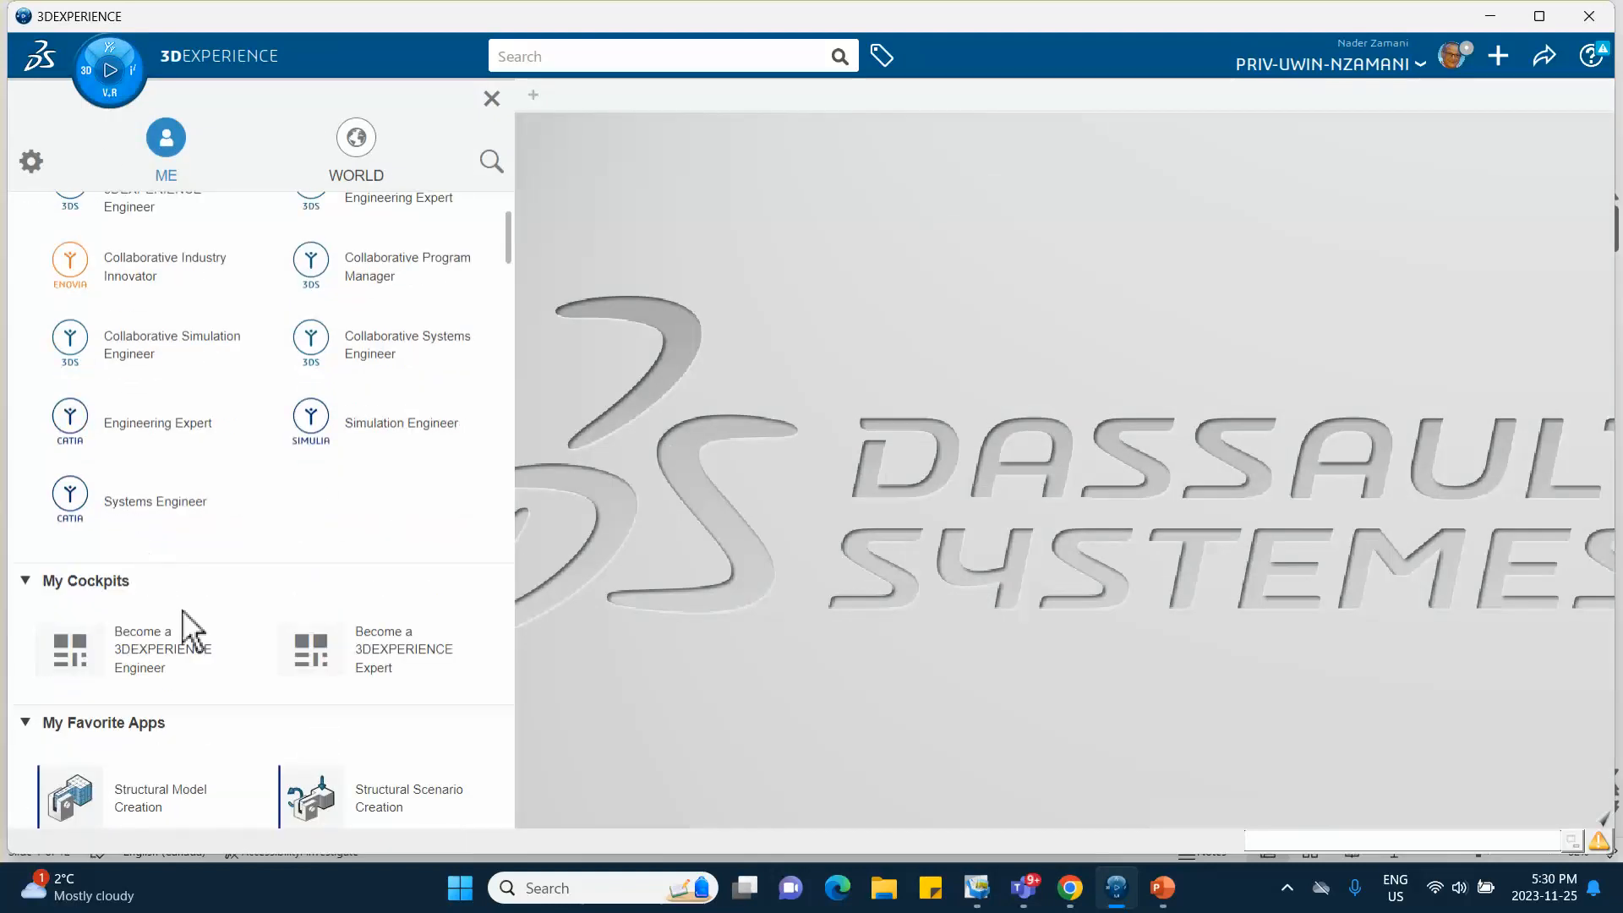
scroll(195, 643, down, 2)
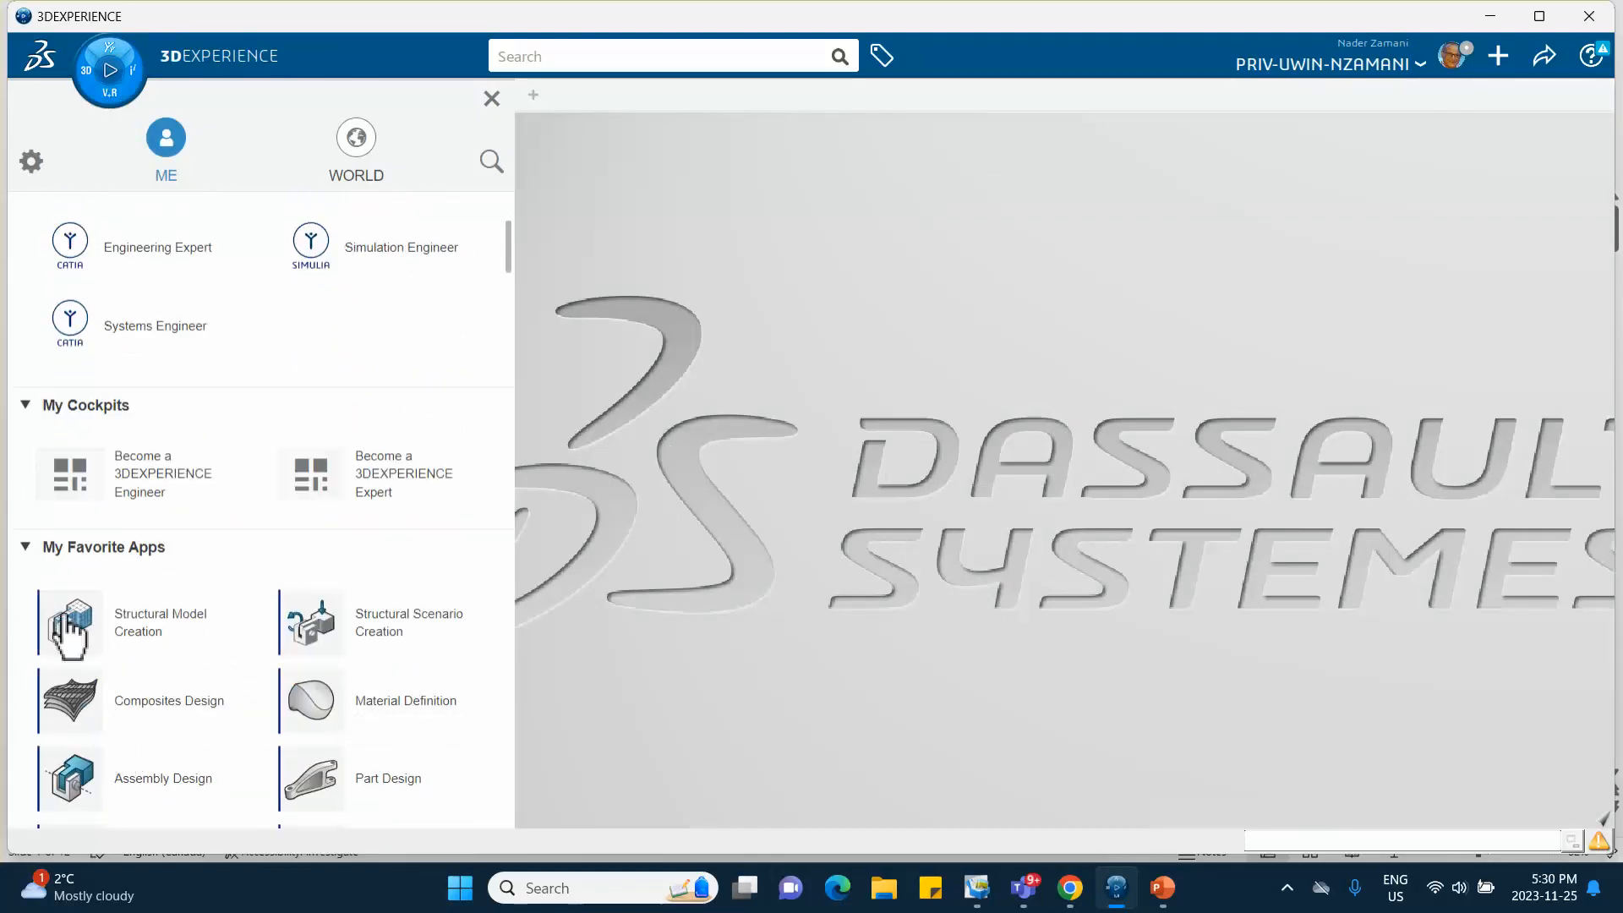
scroll(160, 761, down, 2)
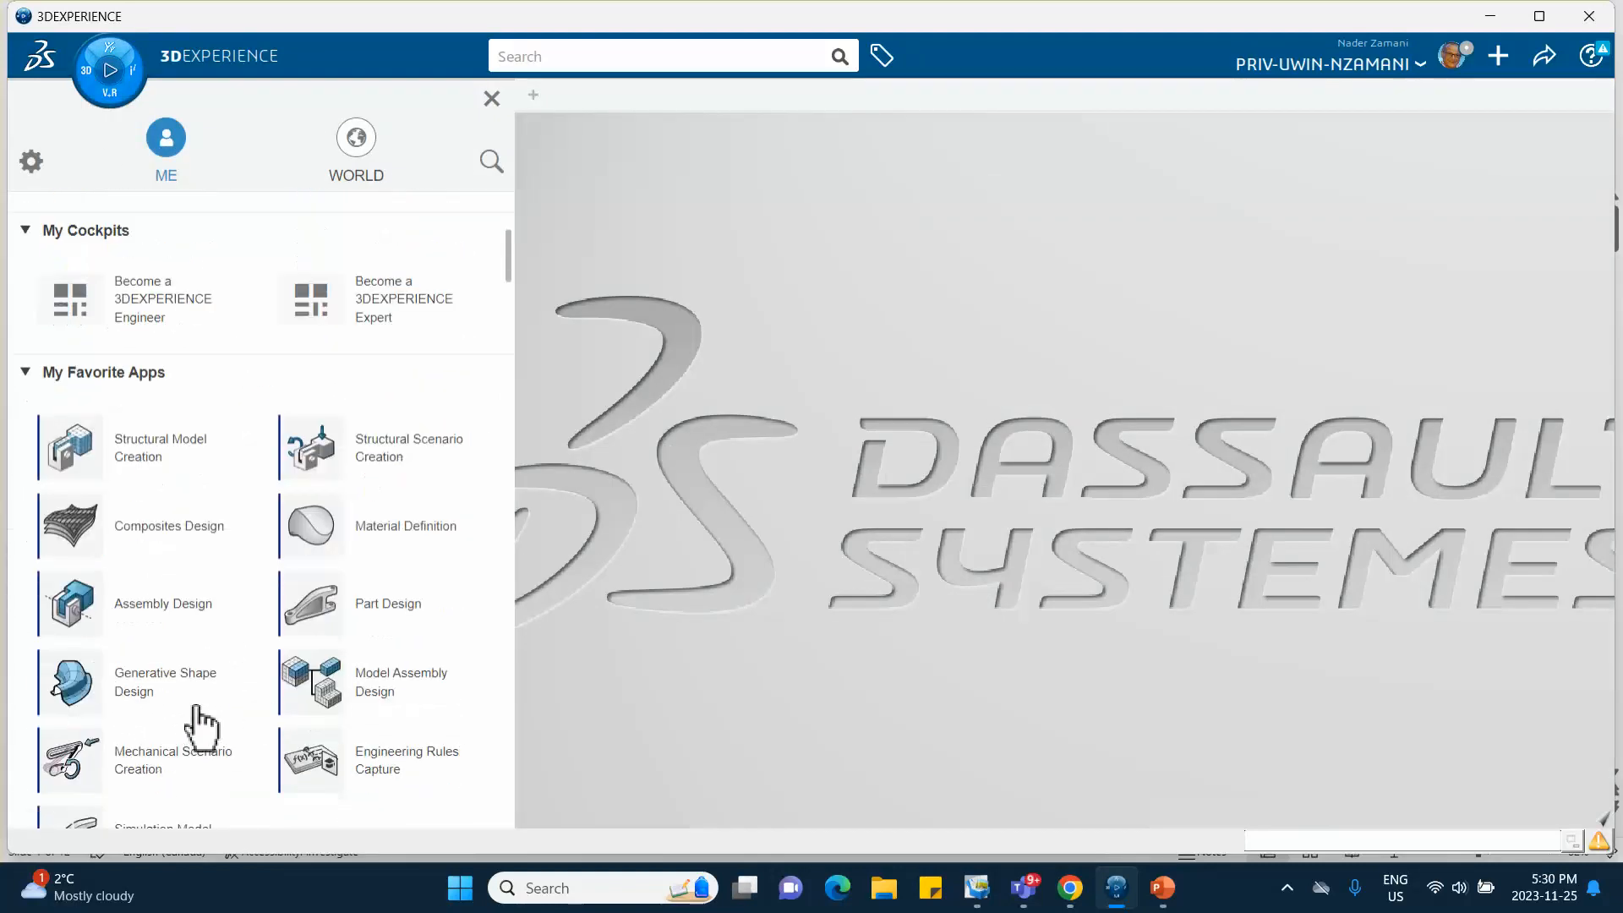
click(135, 698)
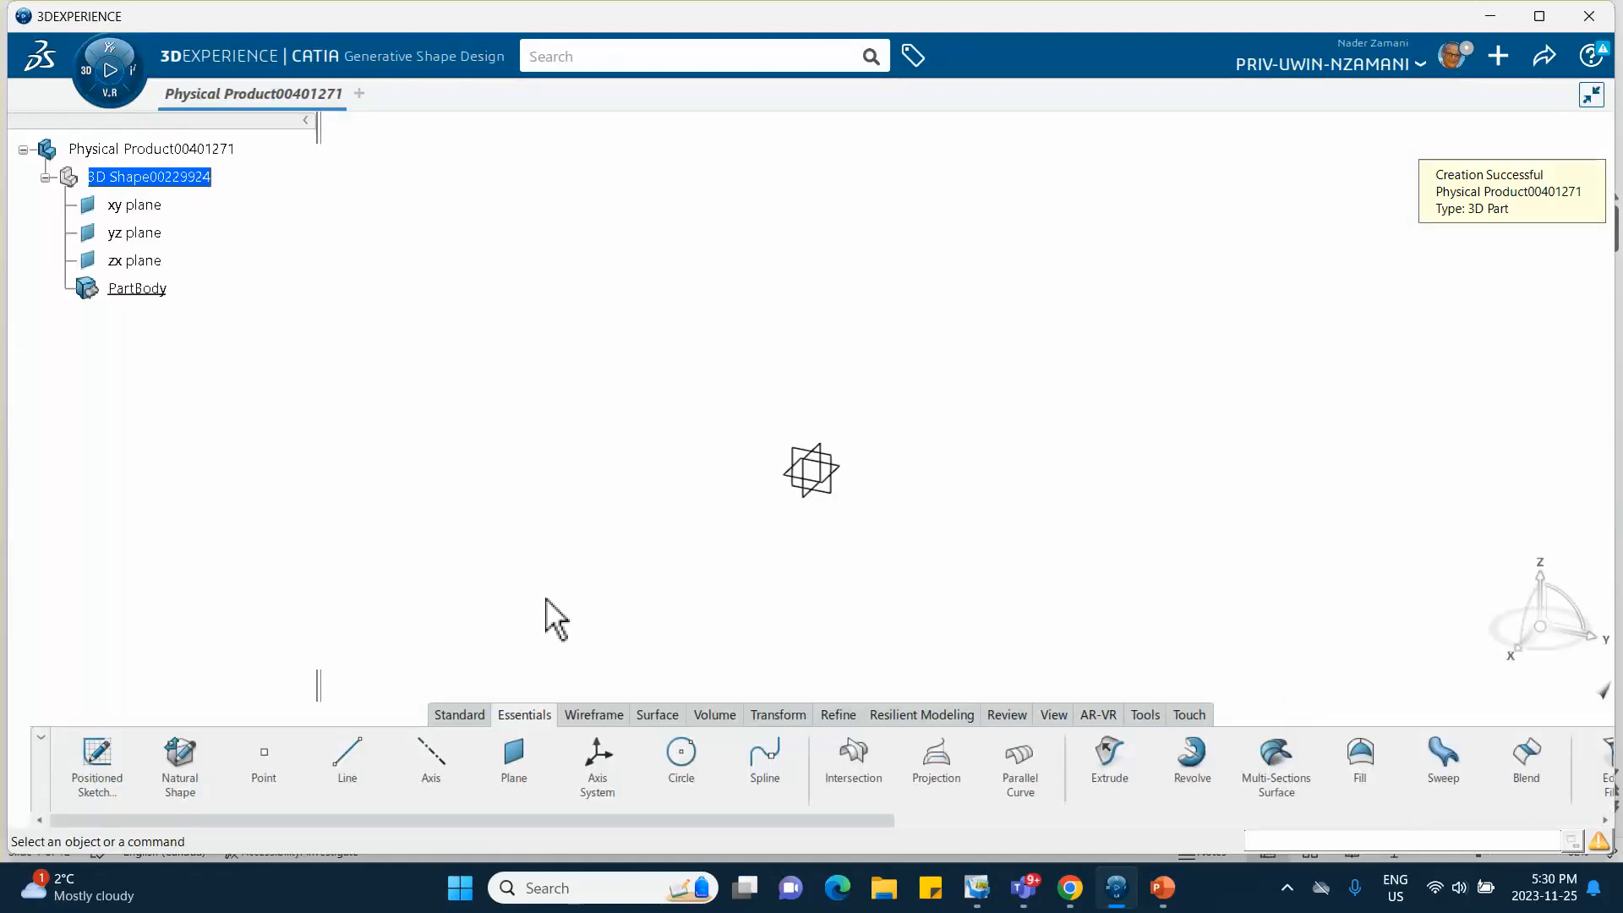
Sketch a circle of about 54 mm radius centred on the origin on the yz plane.
click(837, 463)
click(981, 387)
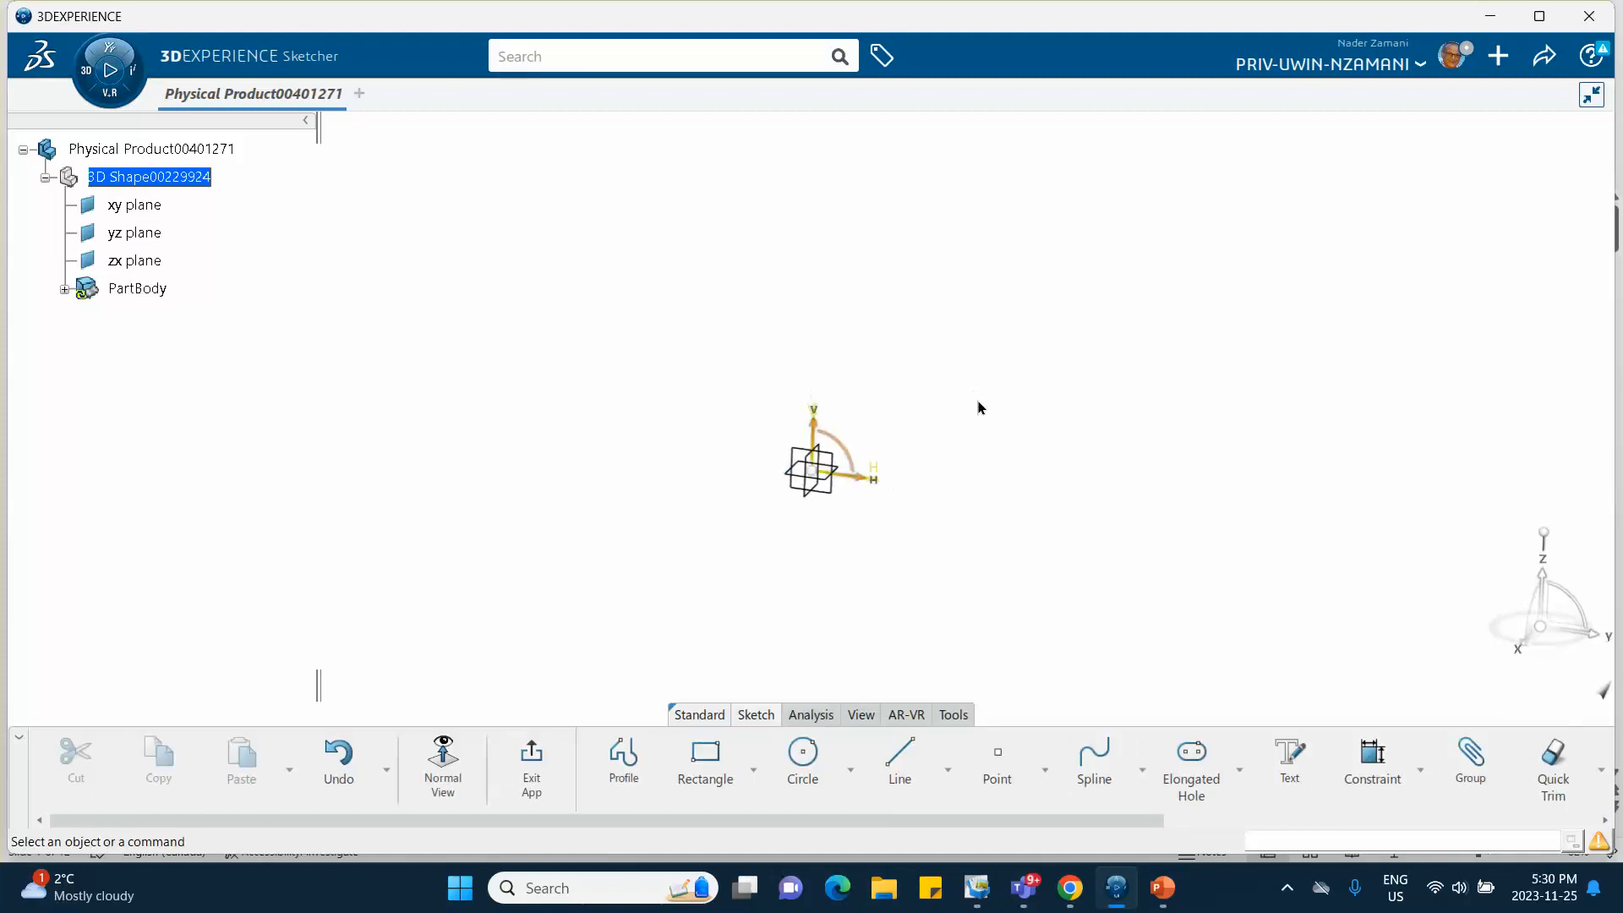
click(802, 763)
click(812, 471)
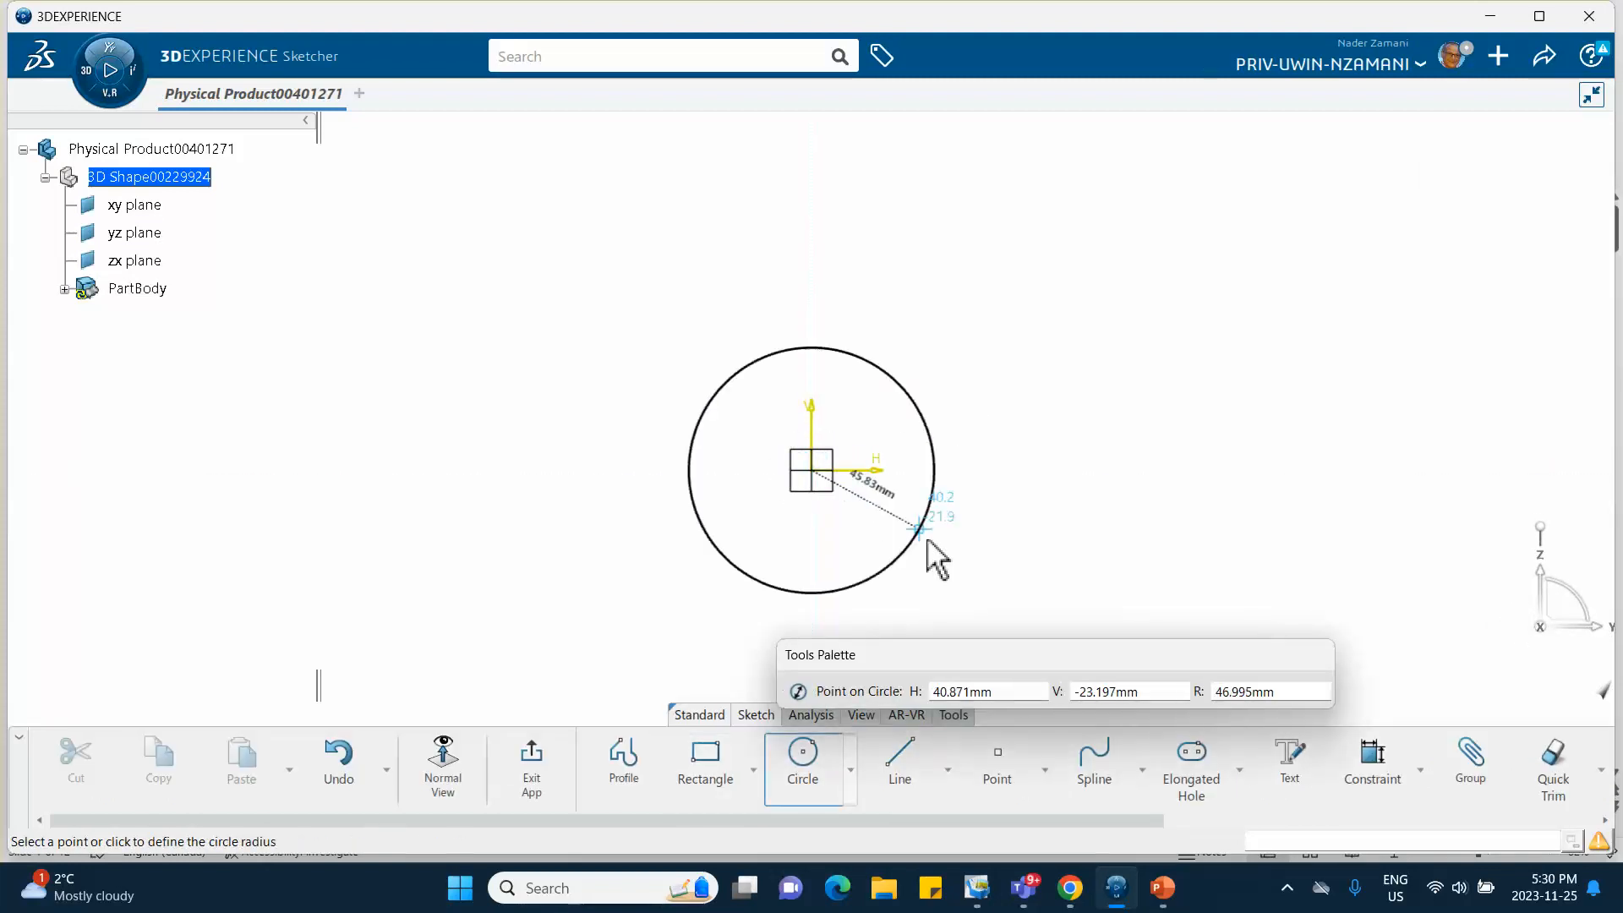
click(939, 560)
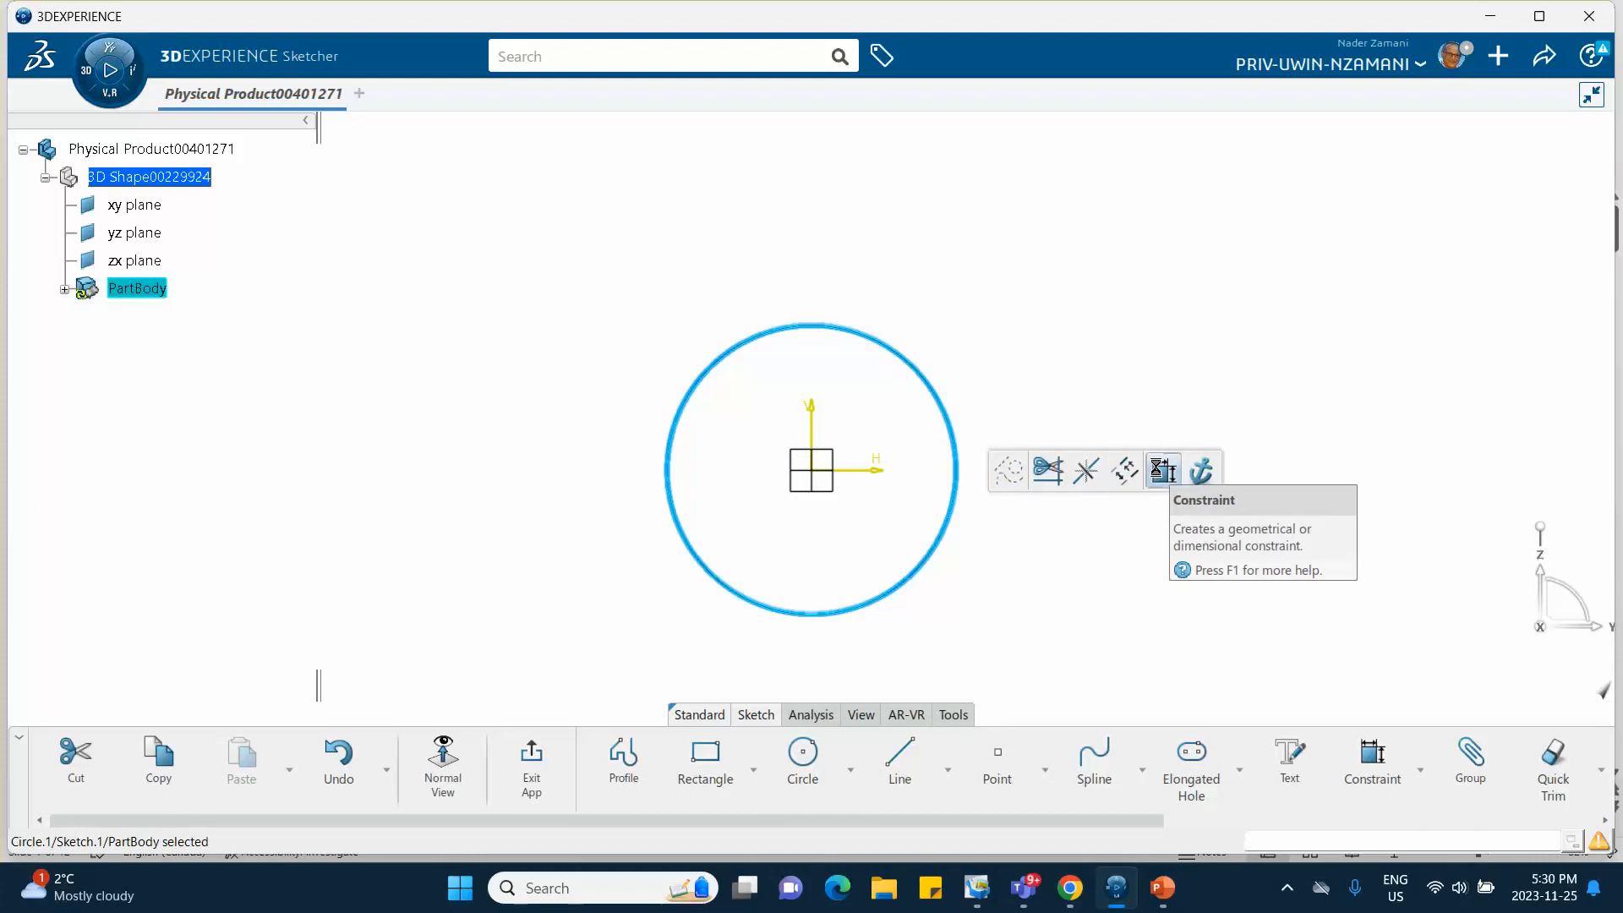
Constrain the circle's radius to 33 mm and exit the sketch.
click(1159, 471)
click(1168, 328)
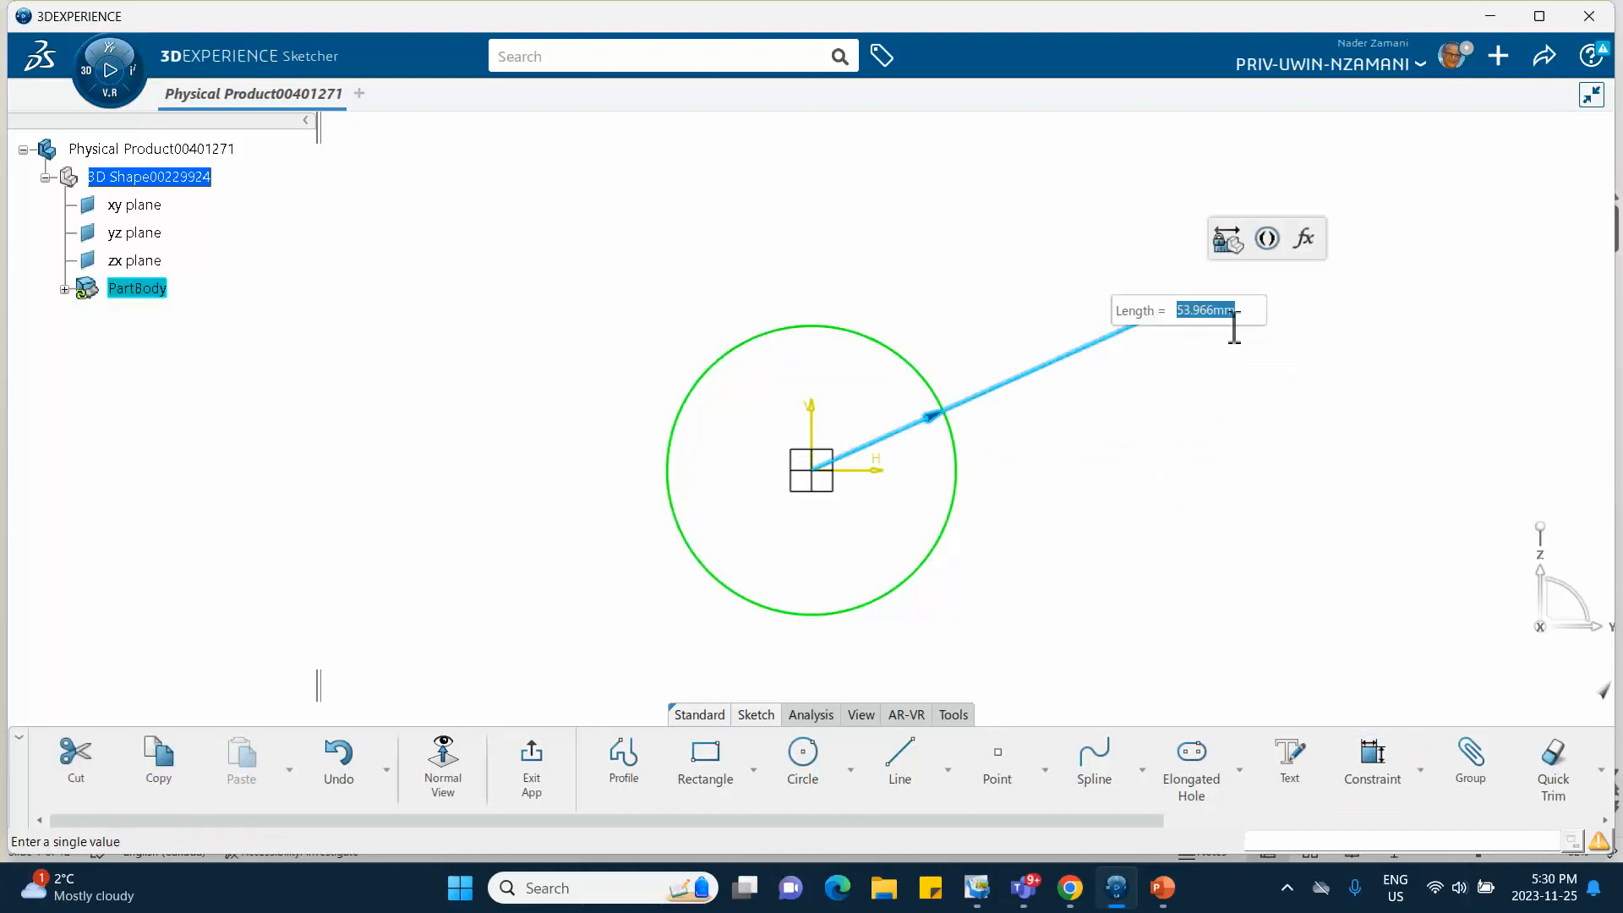
text(33)
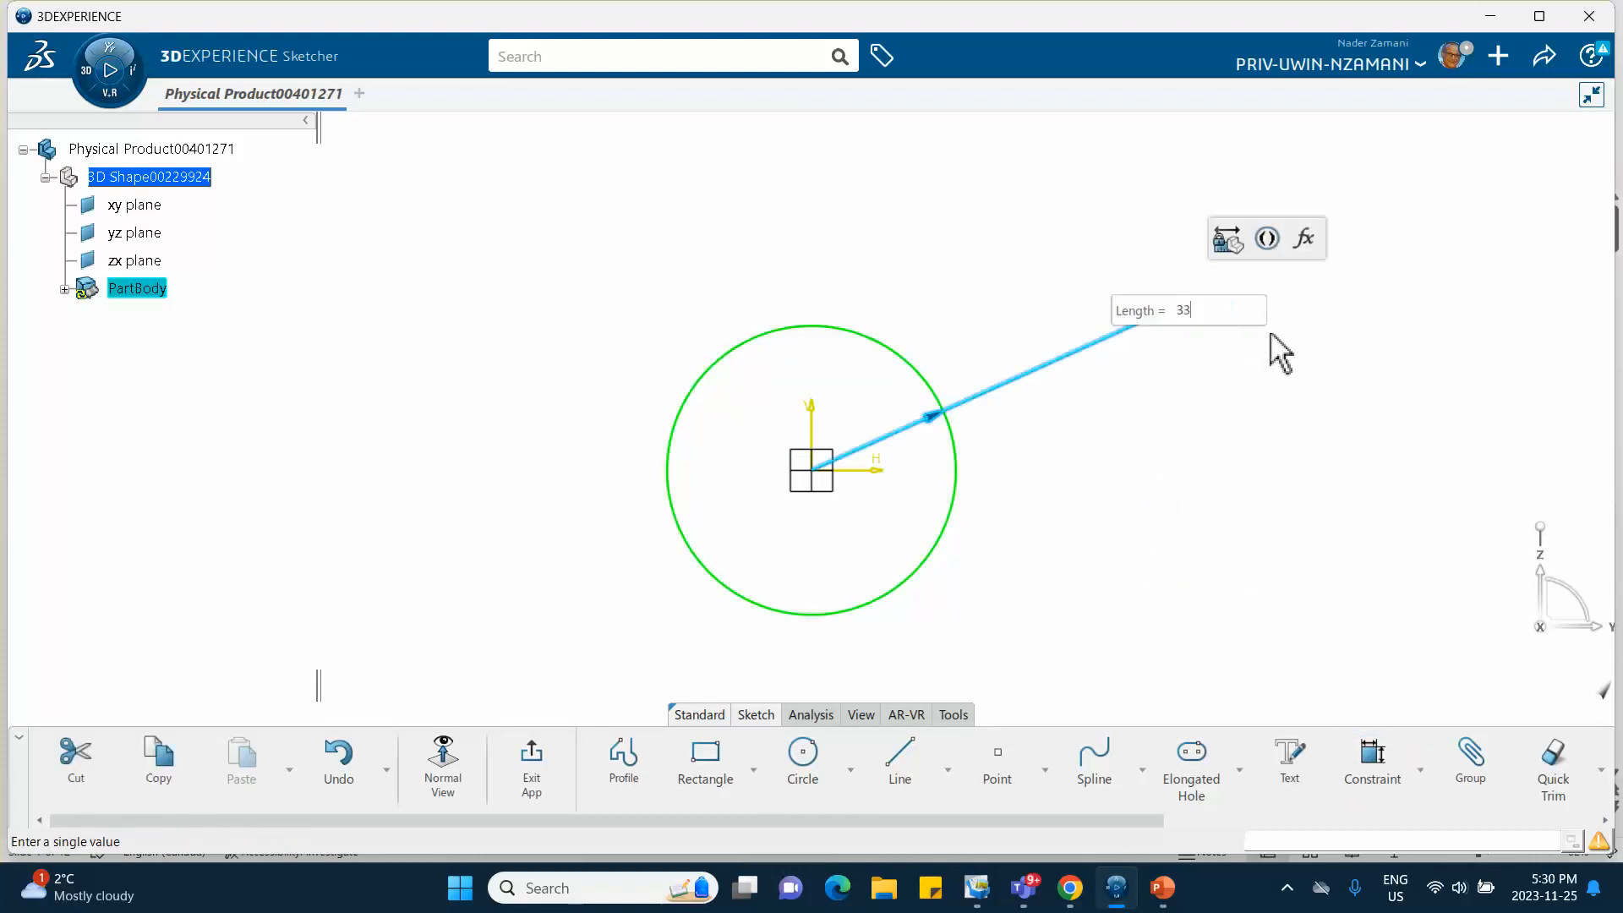
key(Return)
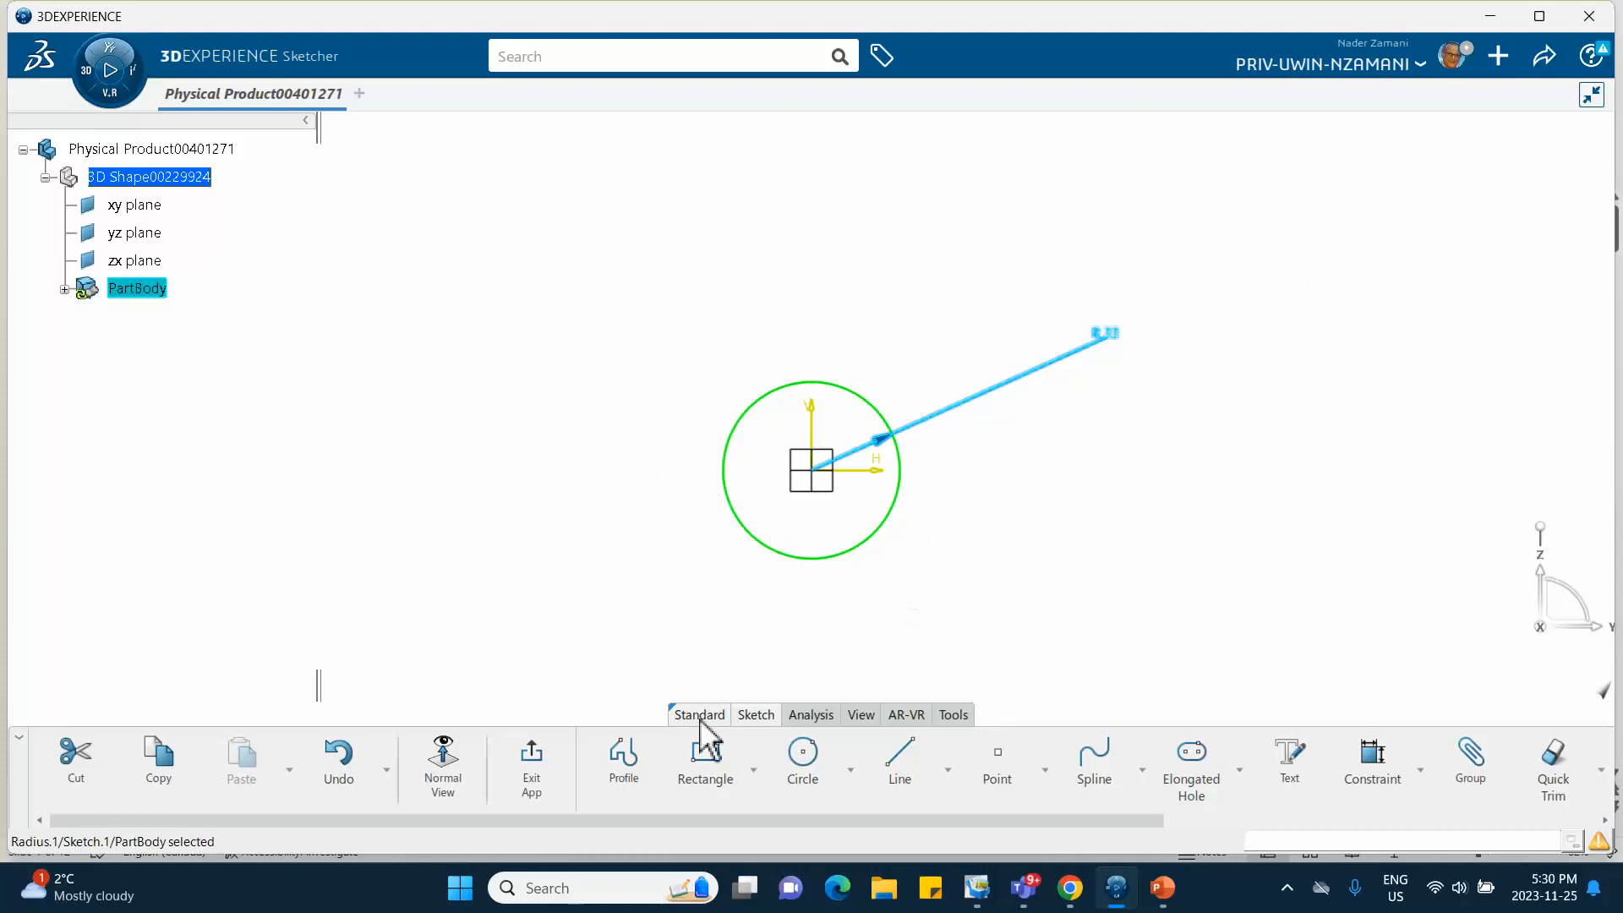
click(532, 771)
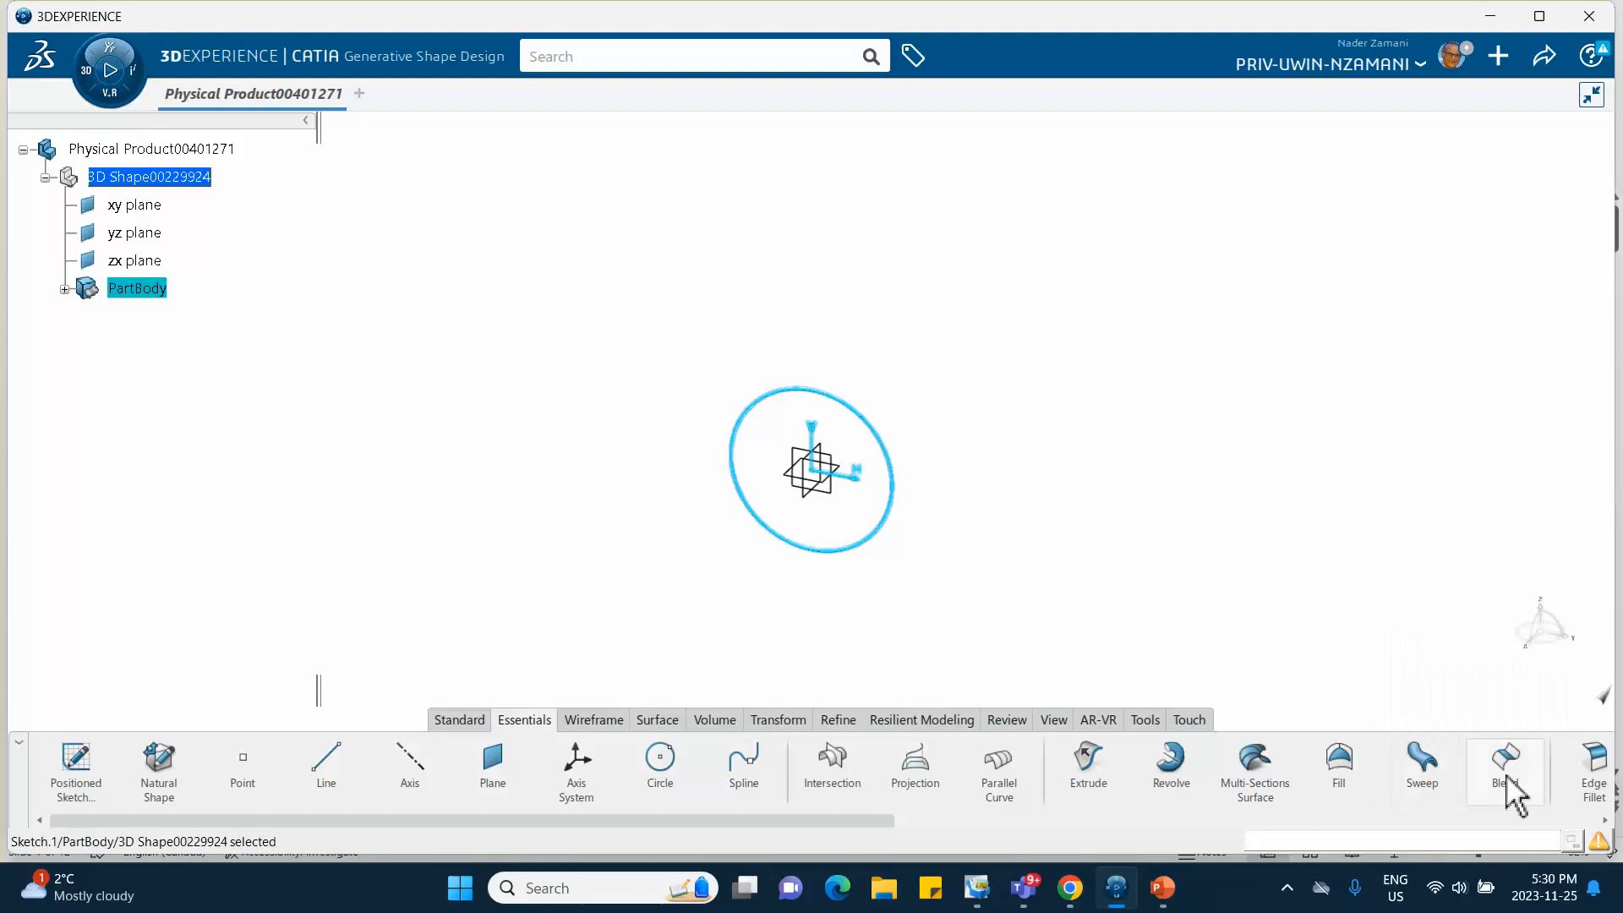
Extrude the circle sketch as a surface with a length of 50 mm mirrored to both sides.
click(1094, 769)
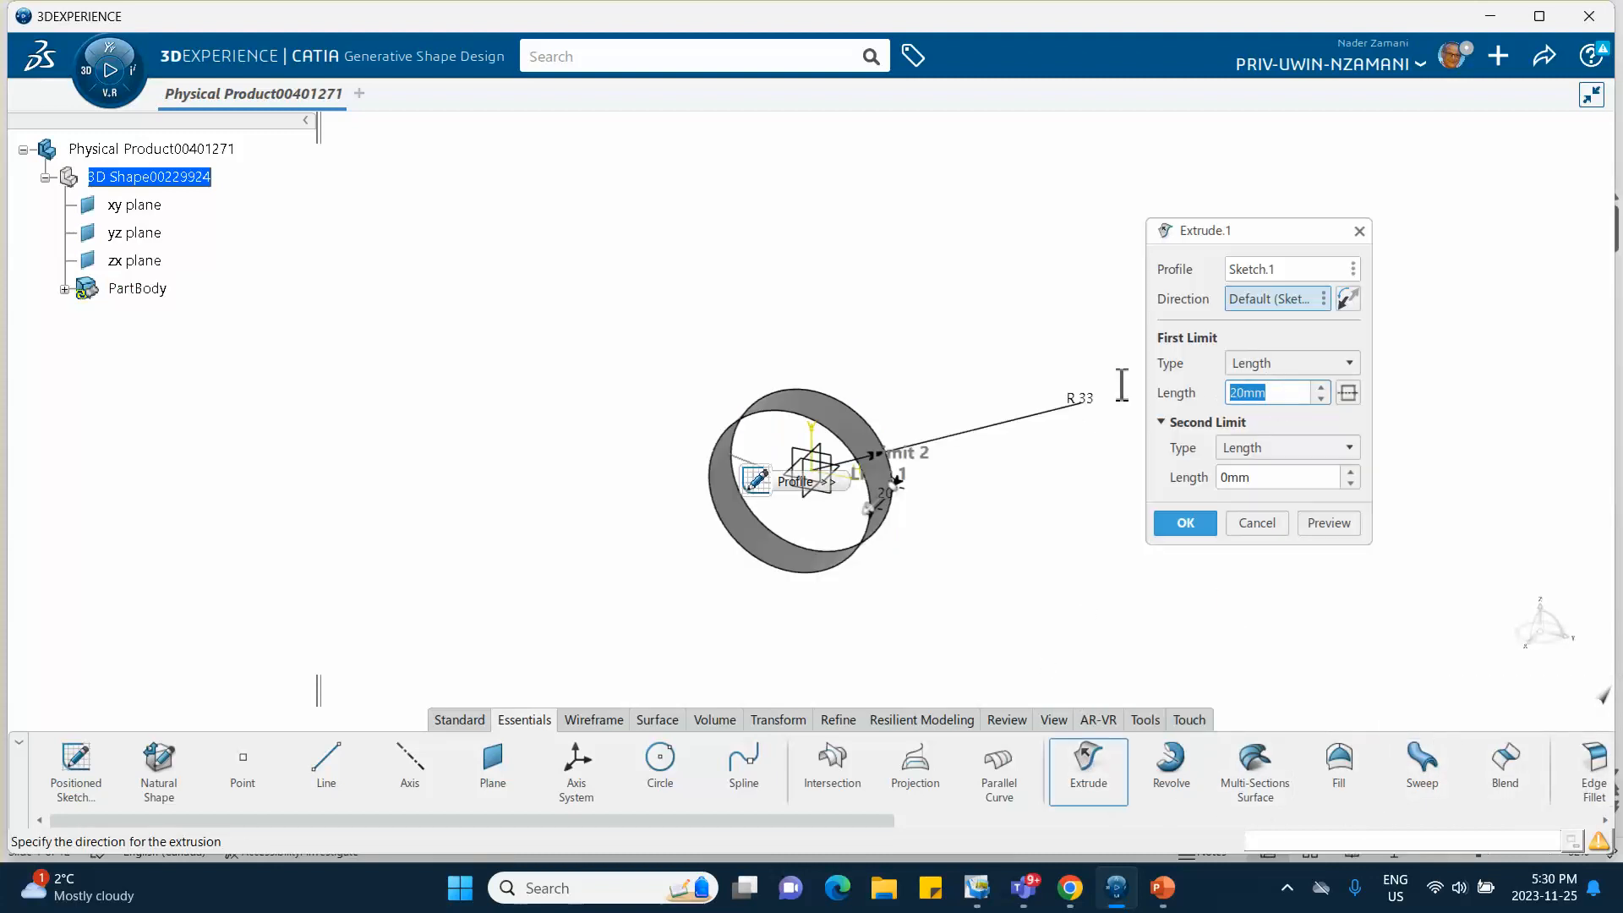
text(50)
click(1348, 392)
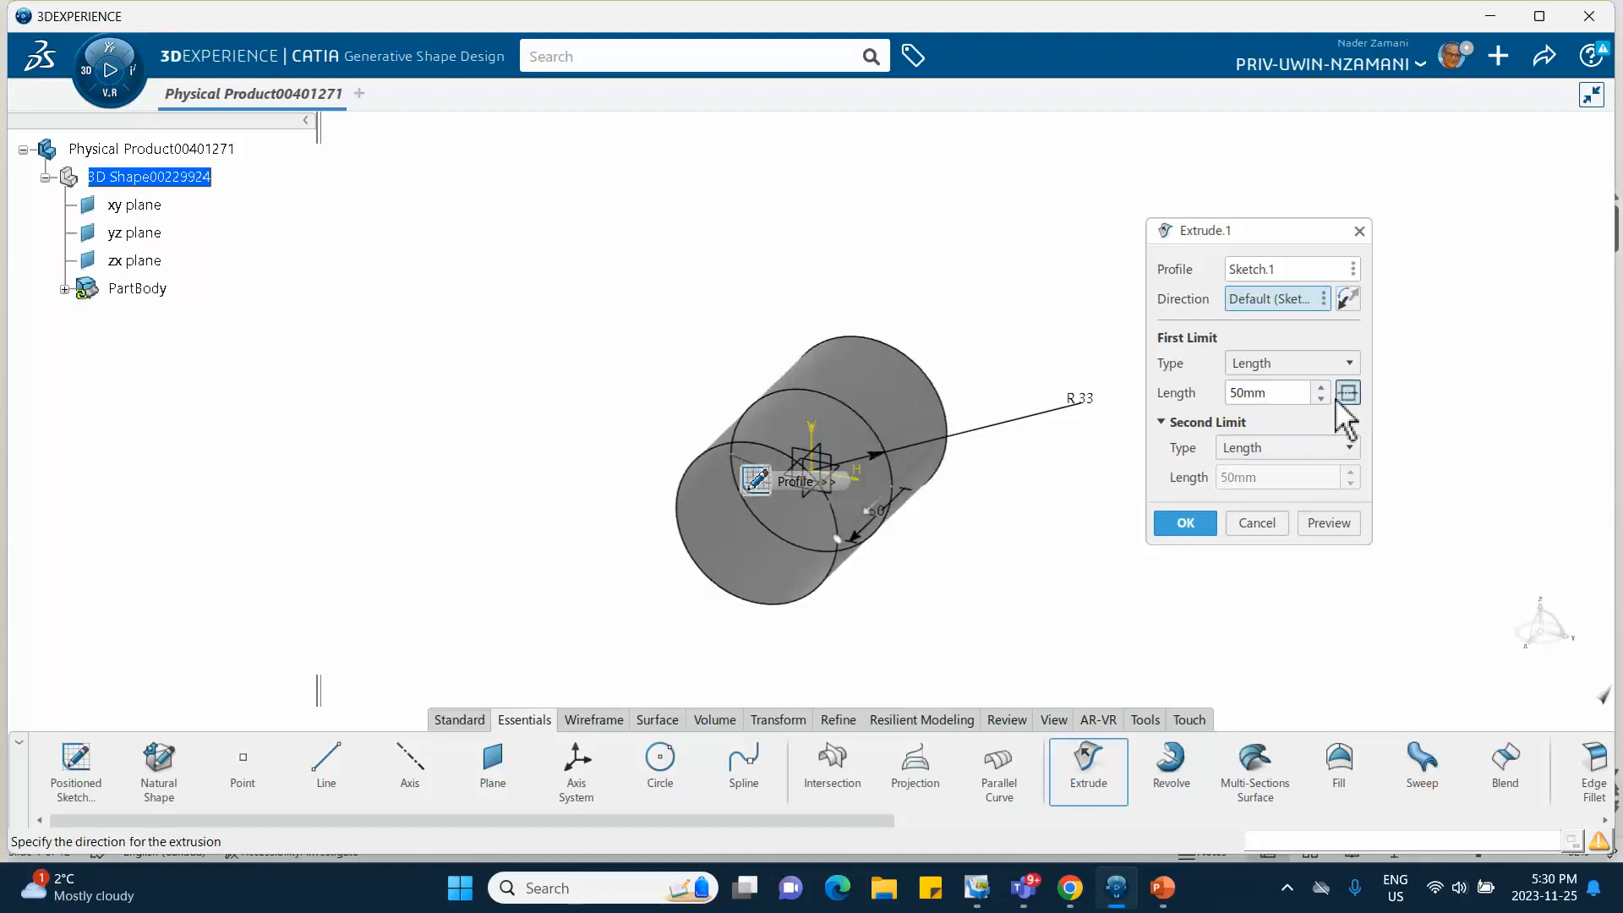
click(1179, 522)
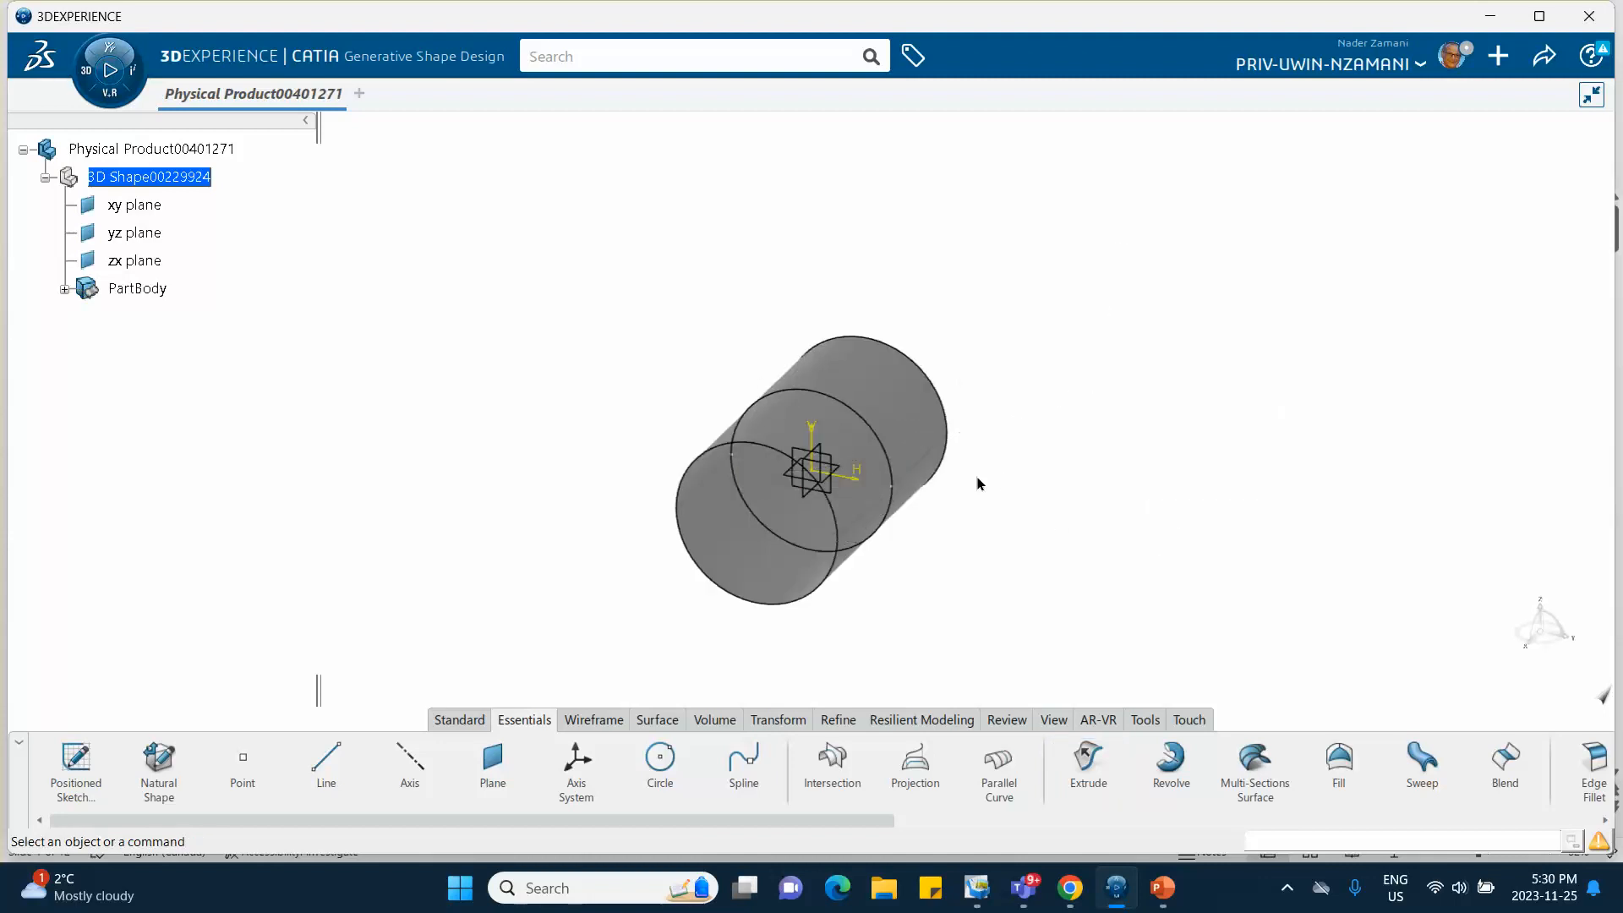
Create a point by coordinates on the cylinder axis at X 100 mm, Y 0 mm, Z 0 mm.
middle_drag(1019, 568, 897, 588)
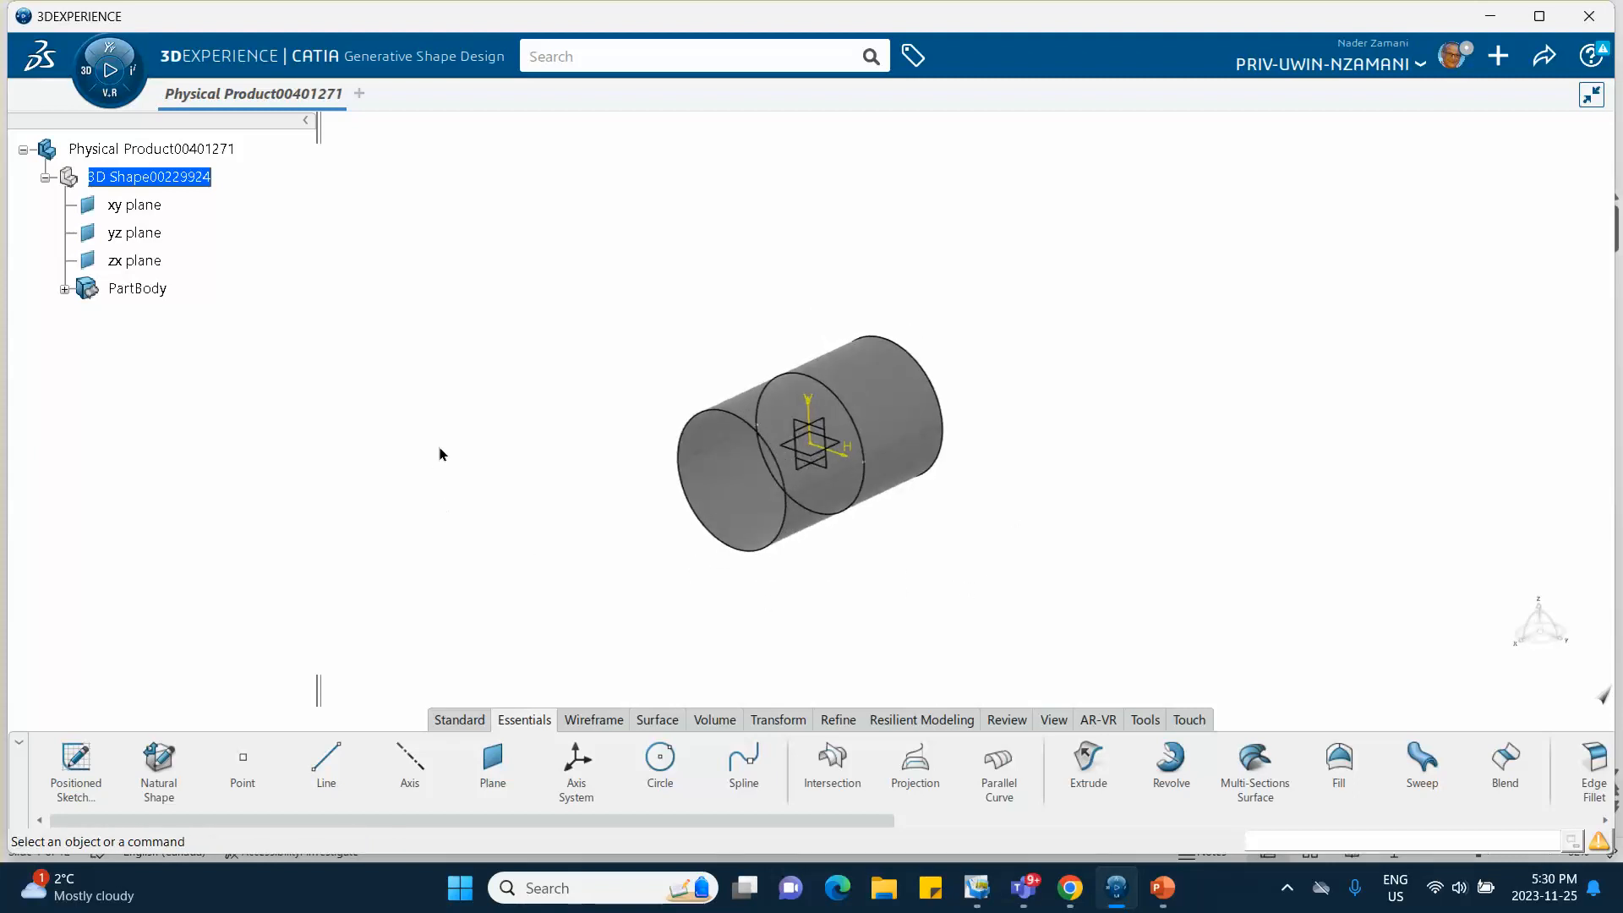
click(246, 773)
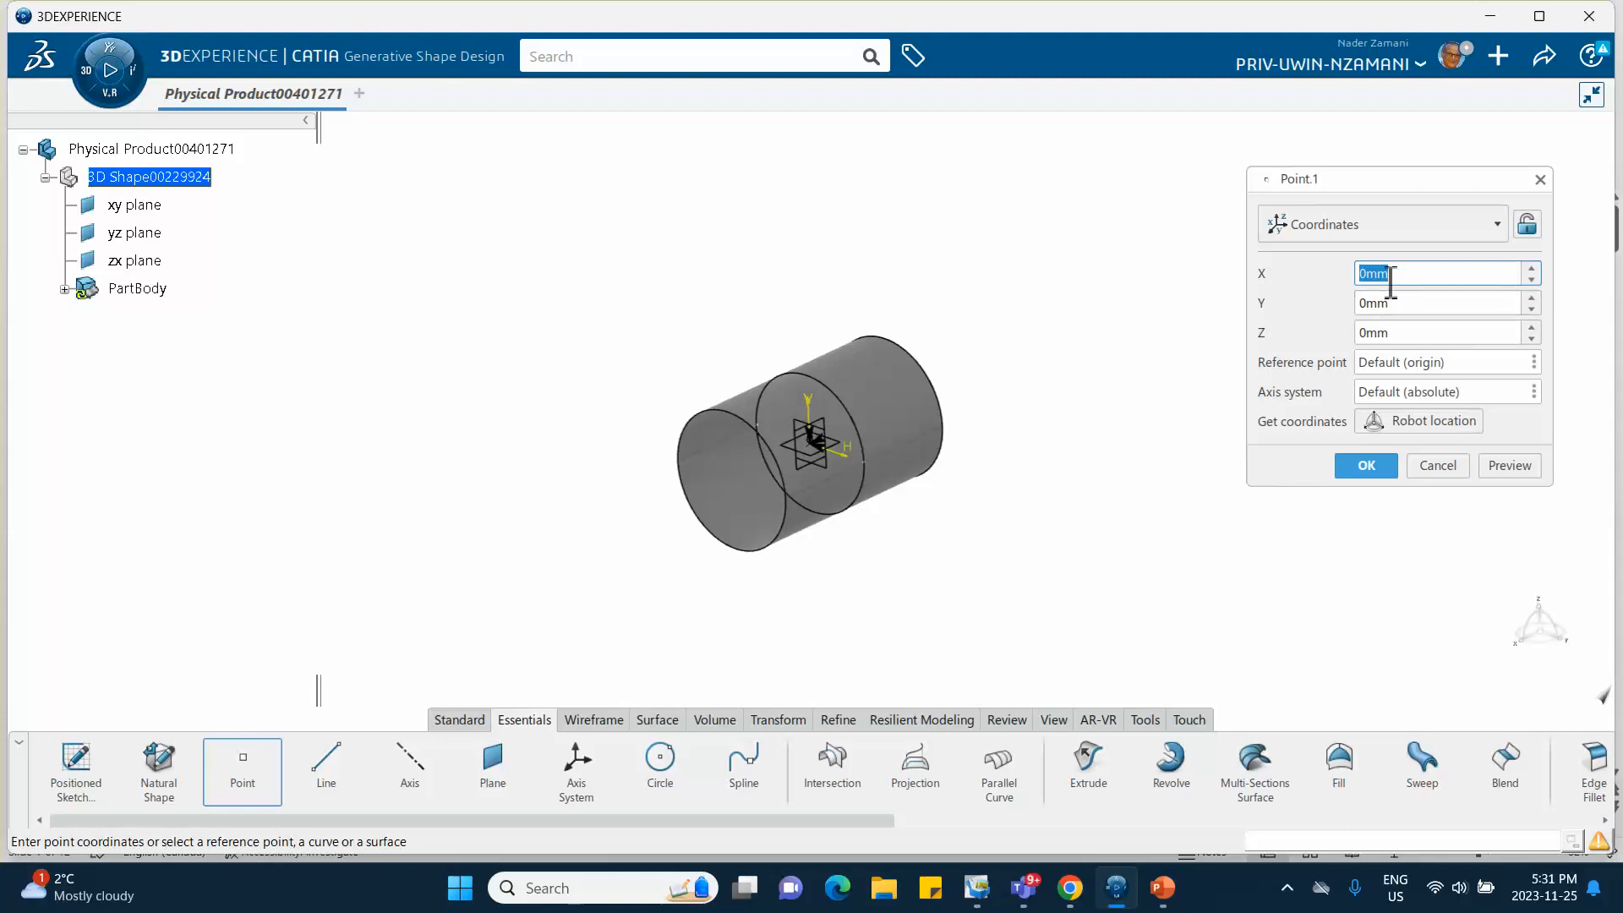
text(80)
click(1506, 464)
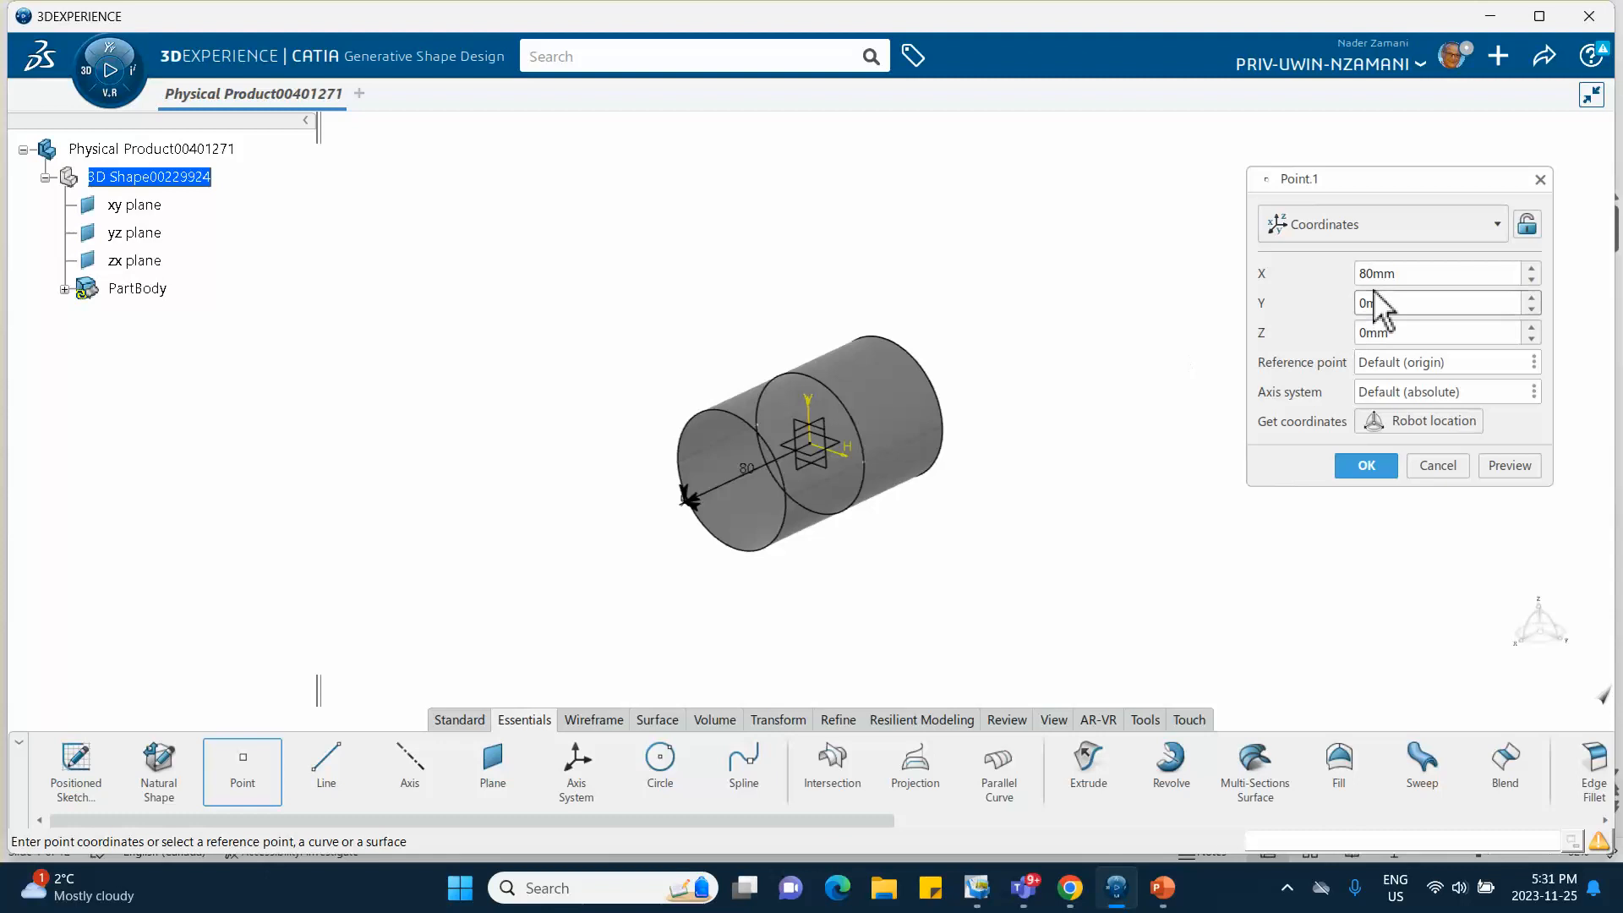
drag(1407, 273, 1265, 253)
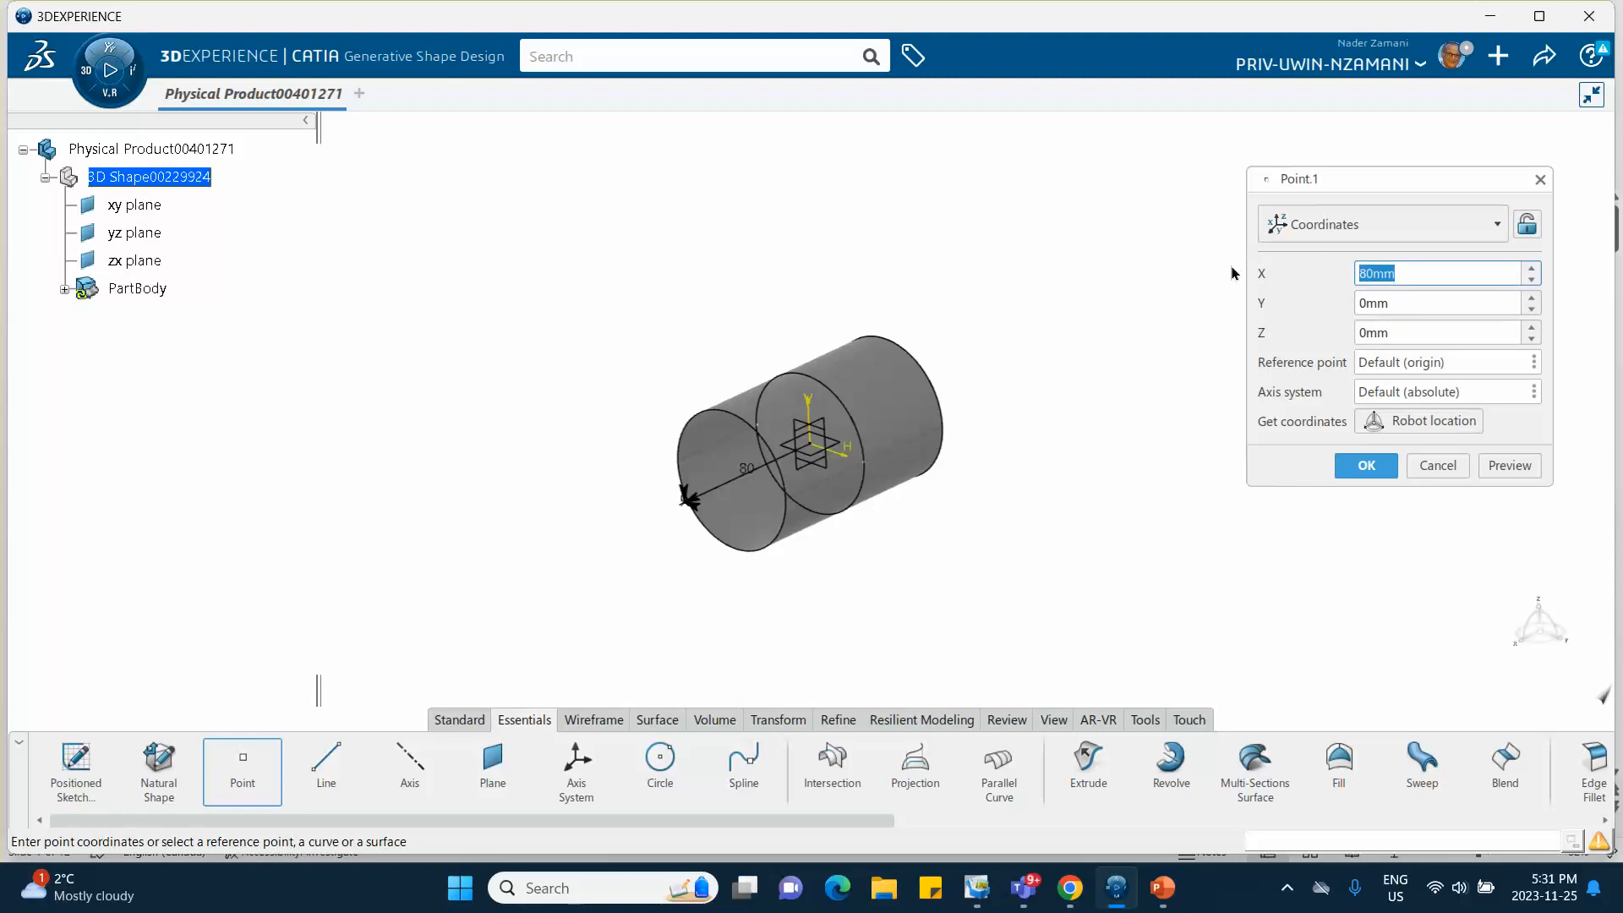
text(100)
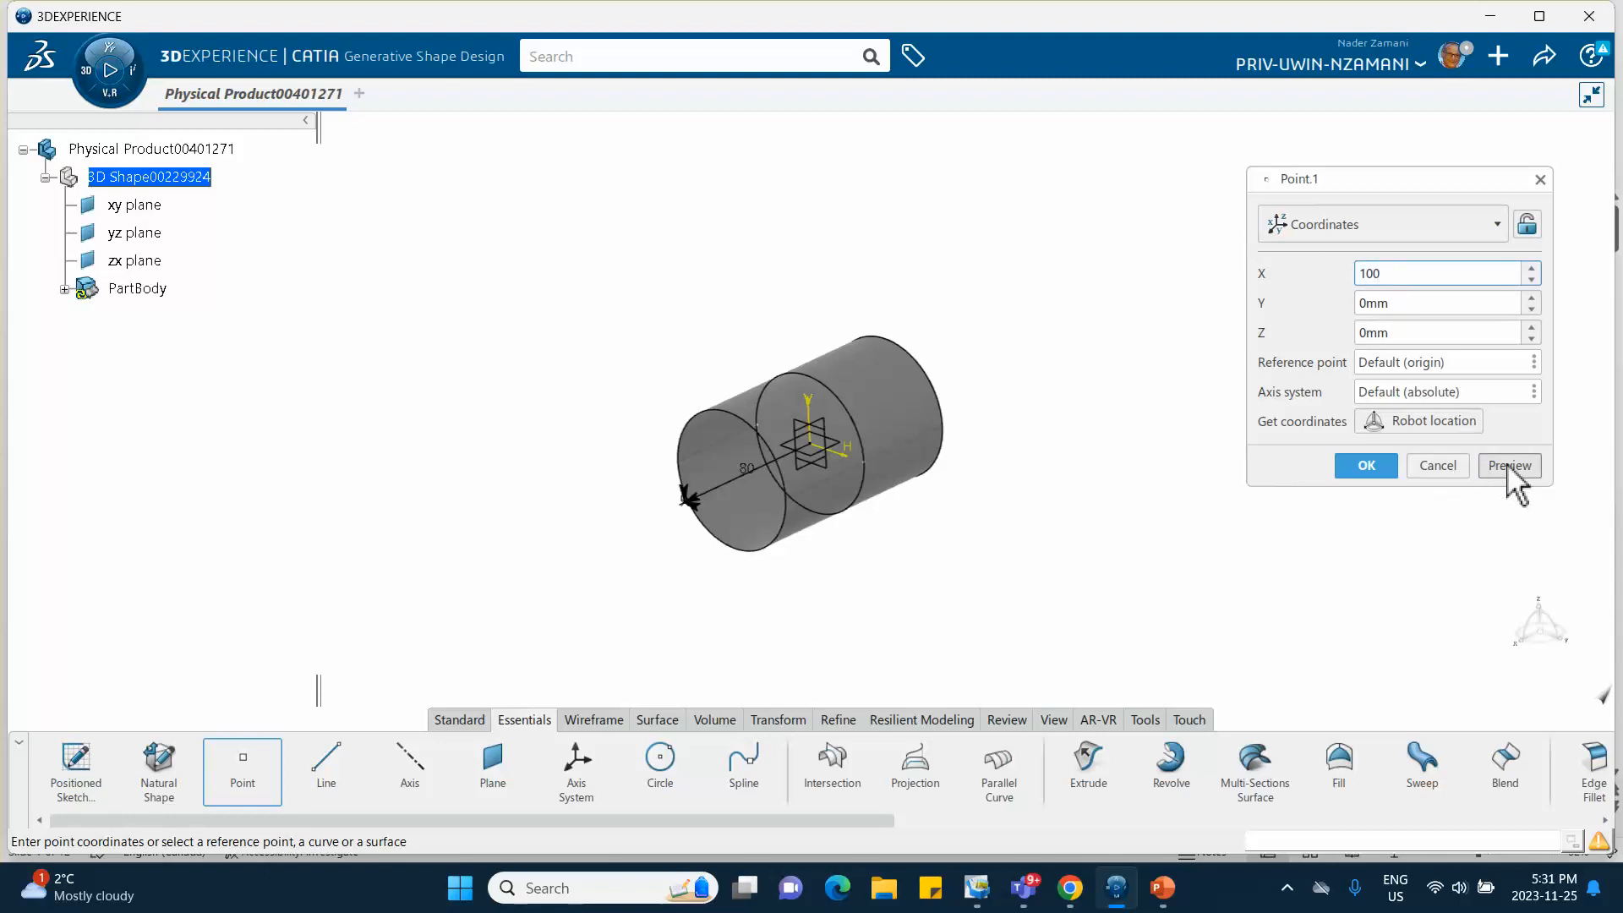
click(1507, 465)
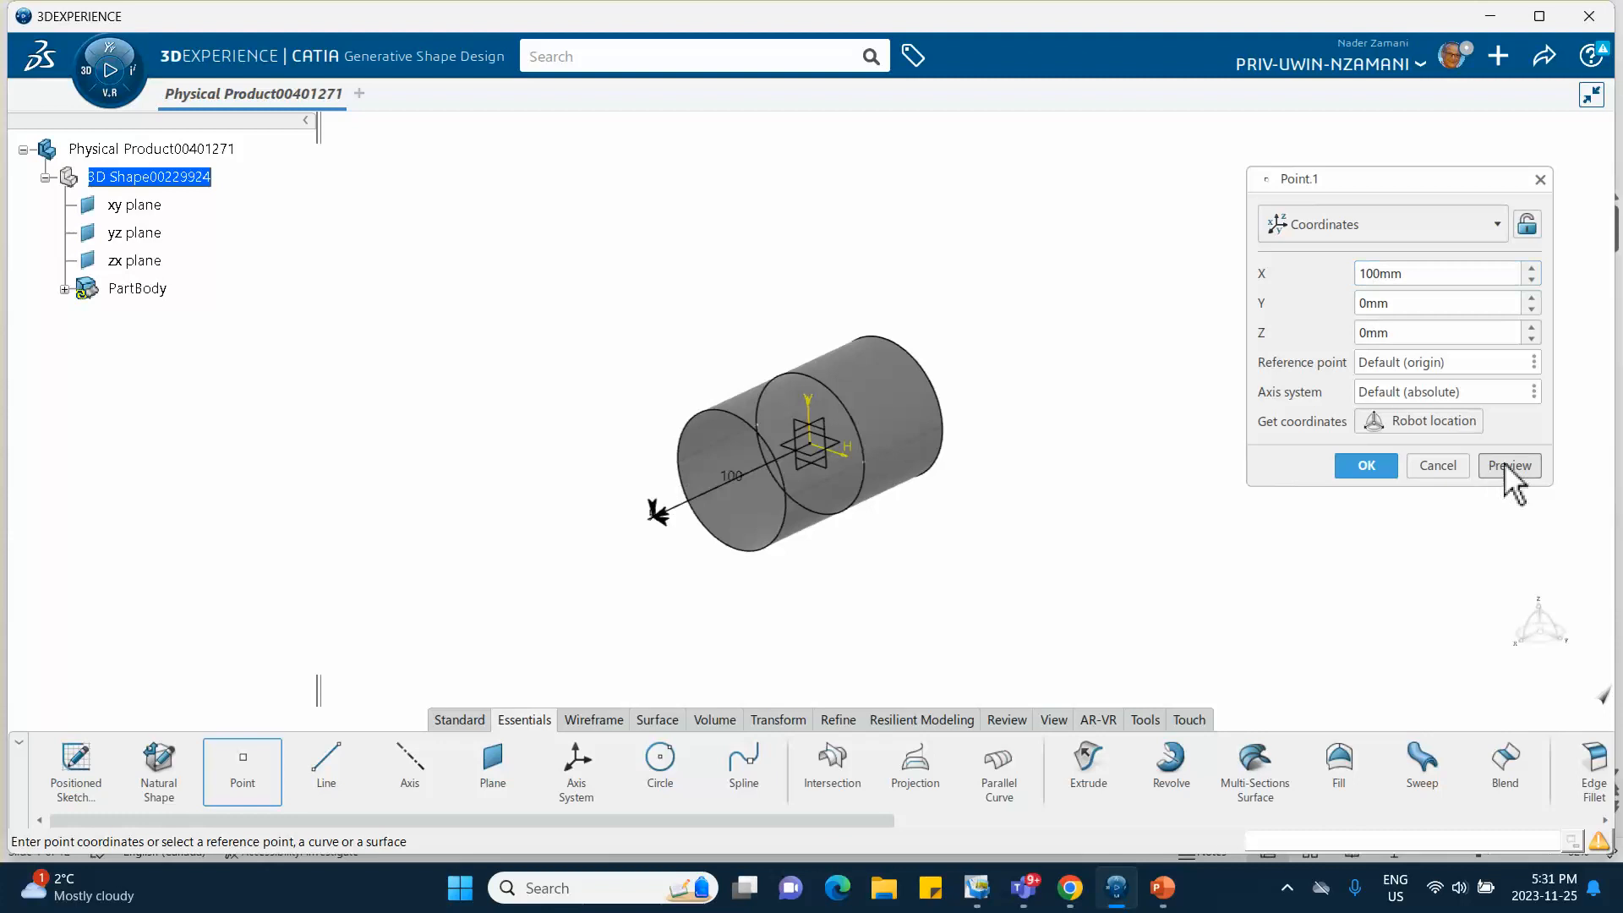
click(1363, 465)
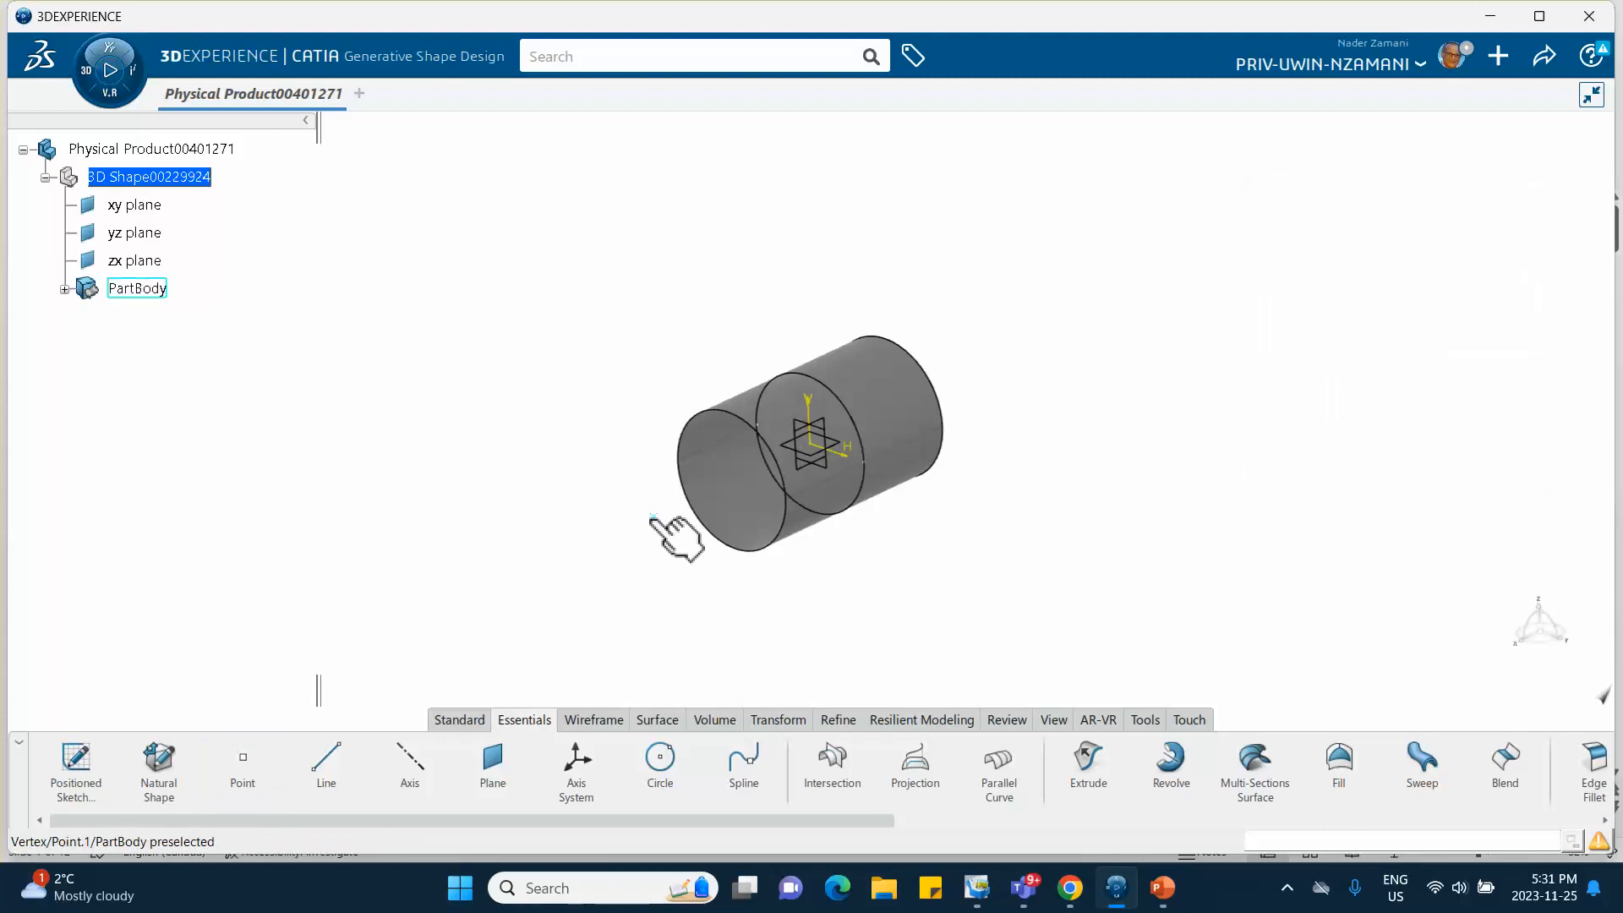
Create a second point by coordinates beyond the opposite end of the cylinder at X -100 mm, Y 0 mm, Z 0 mm.
click(245, 768)
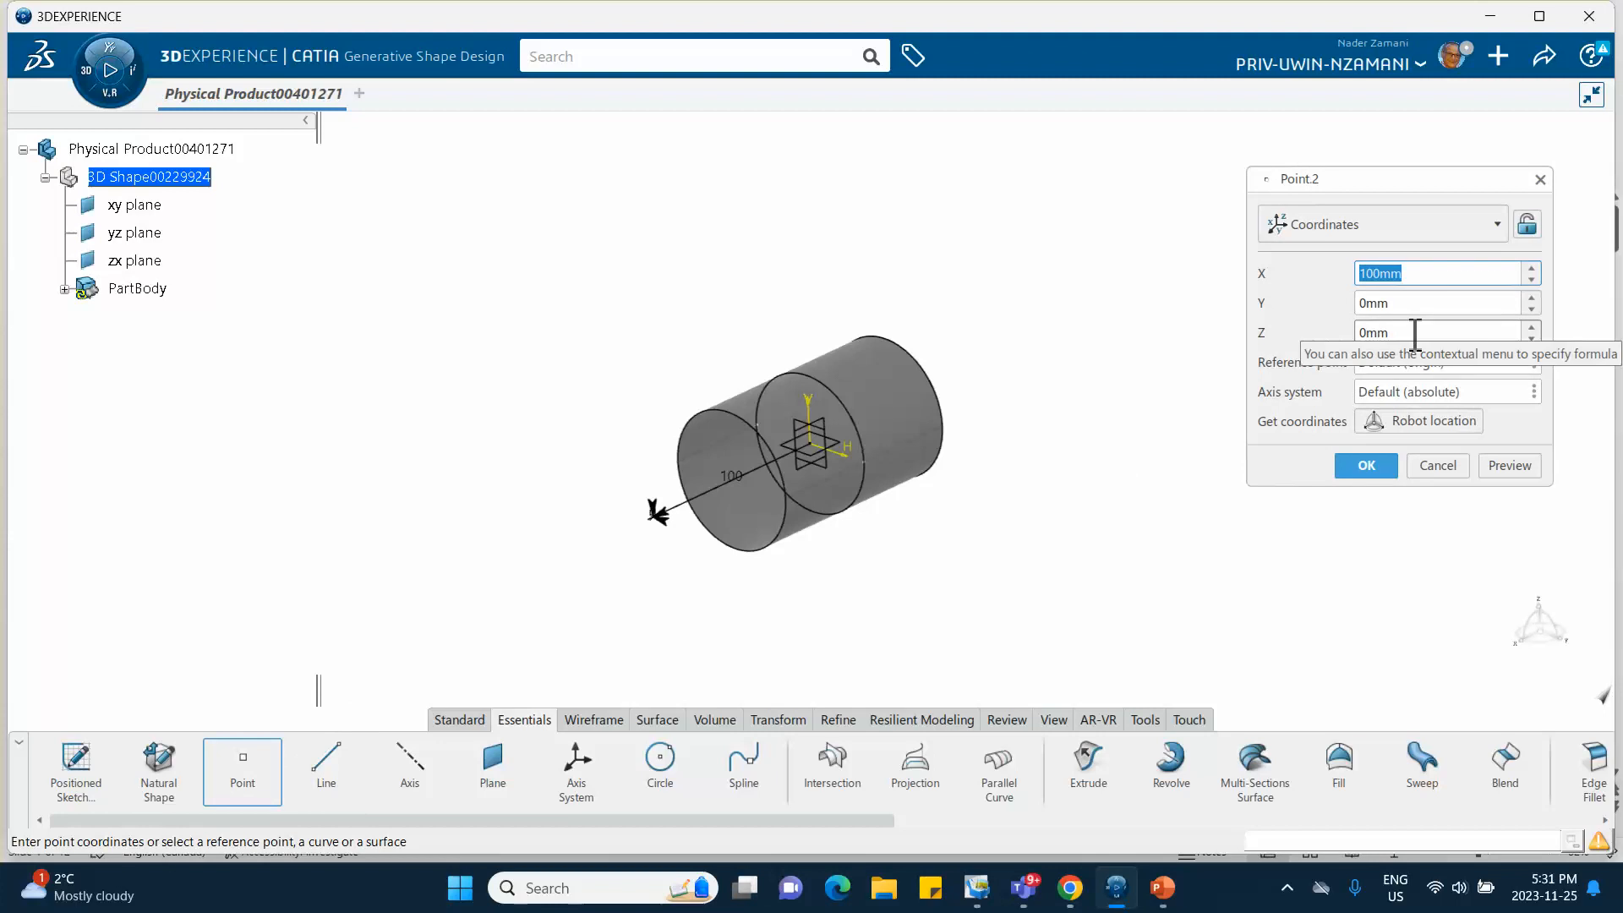
click(1359, 273)
text(-)
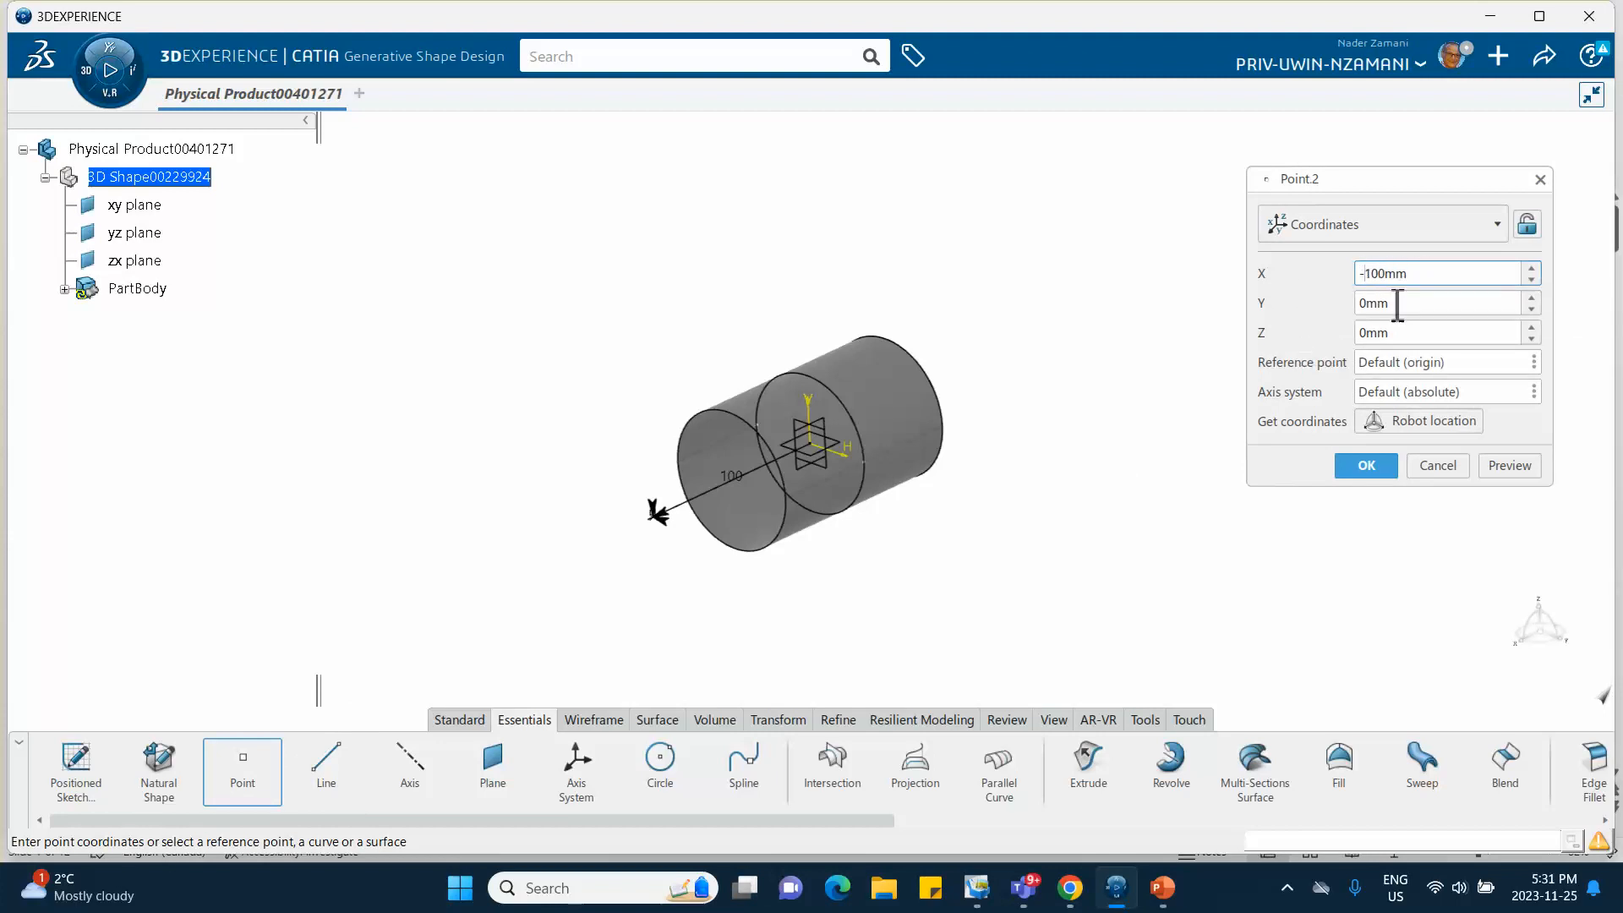
click(1364, 464)
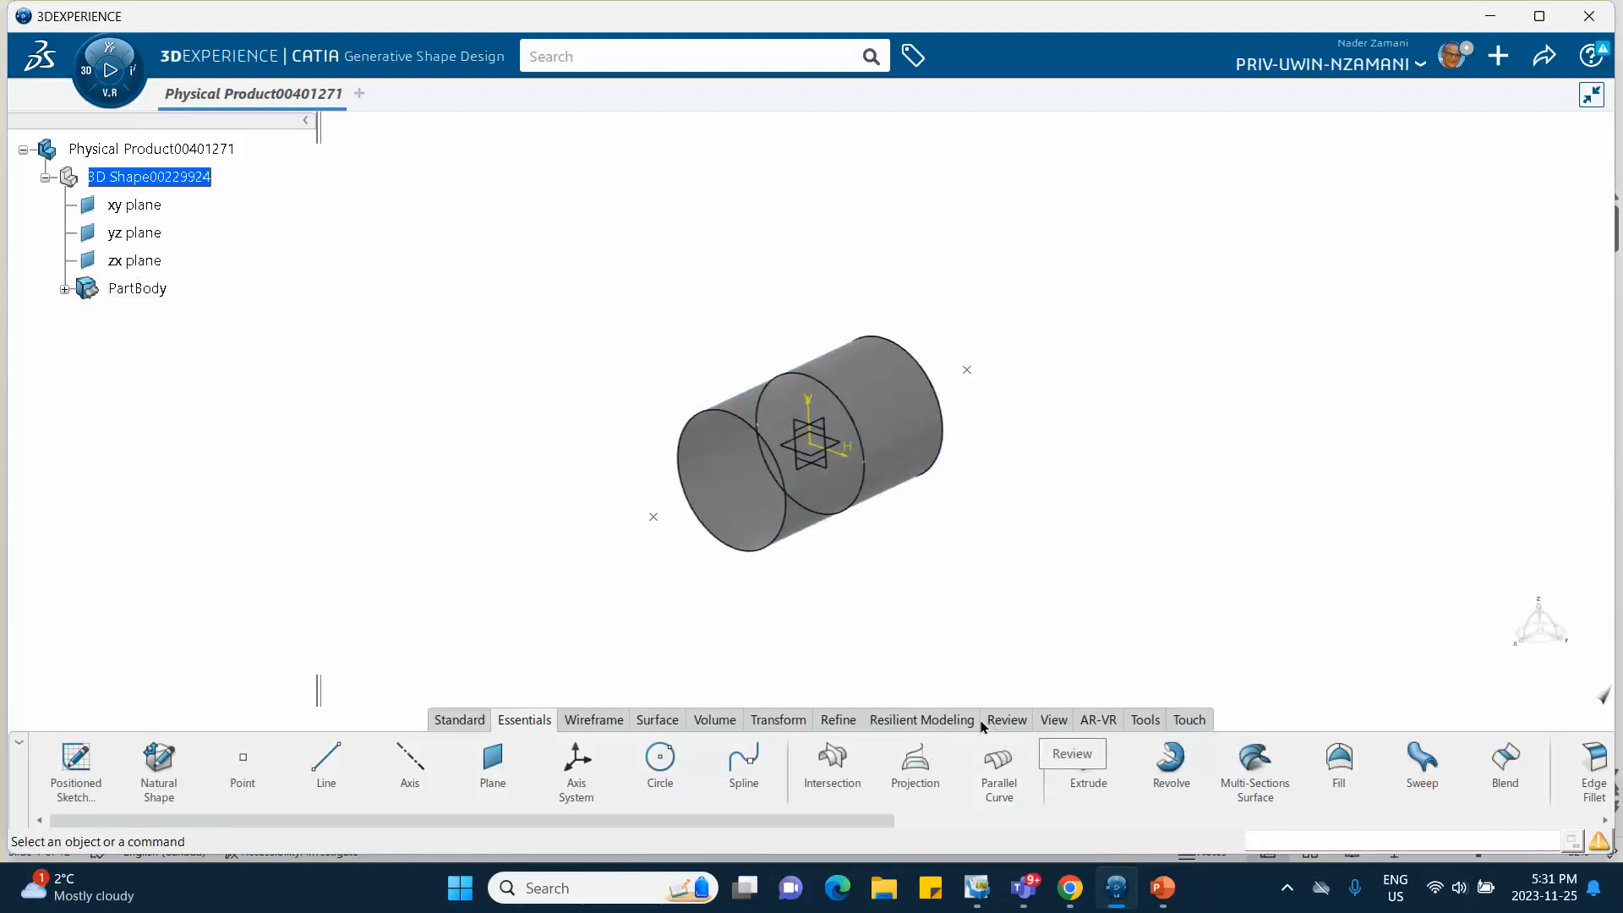
Create a core material with the Simulation Domain, named "standard - steel Nov 25 2023".
click(1143, 716)
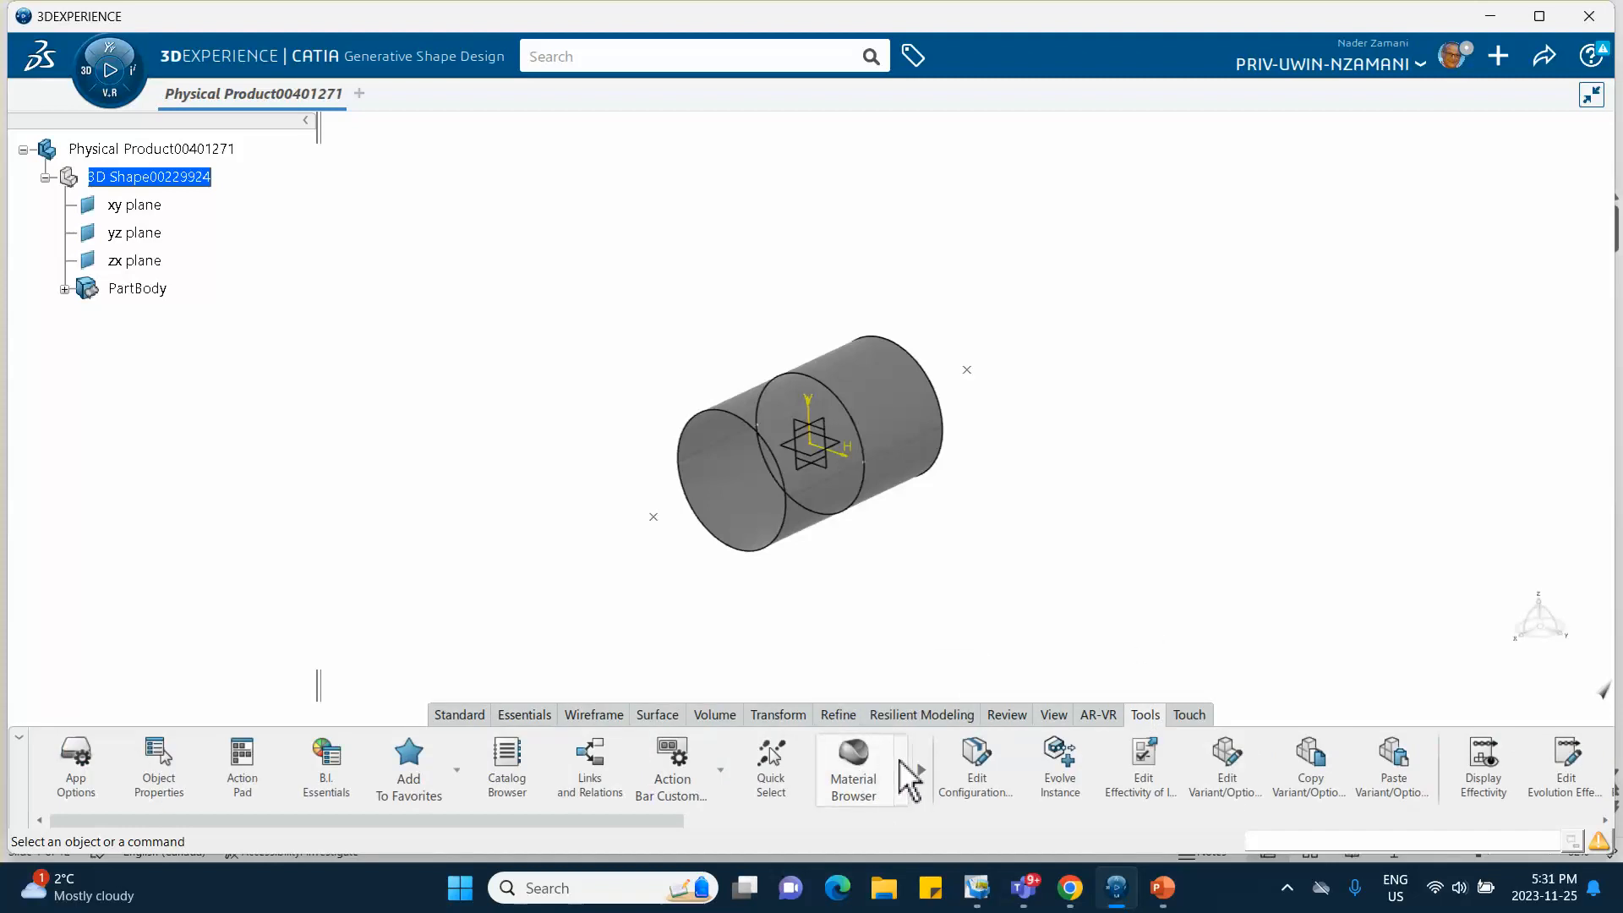
click(901, 770)
click(909, 669)
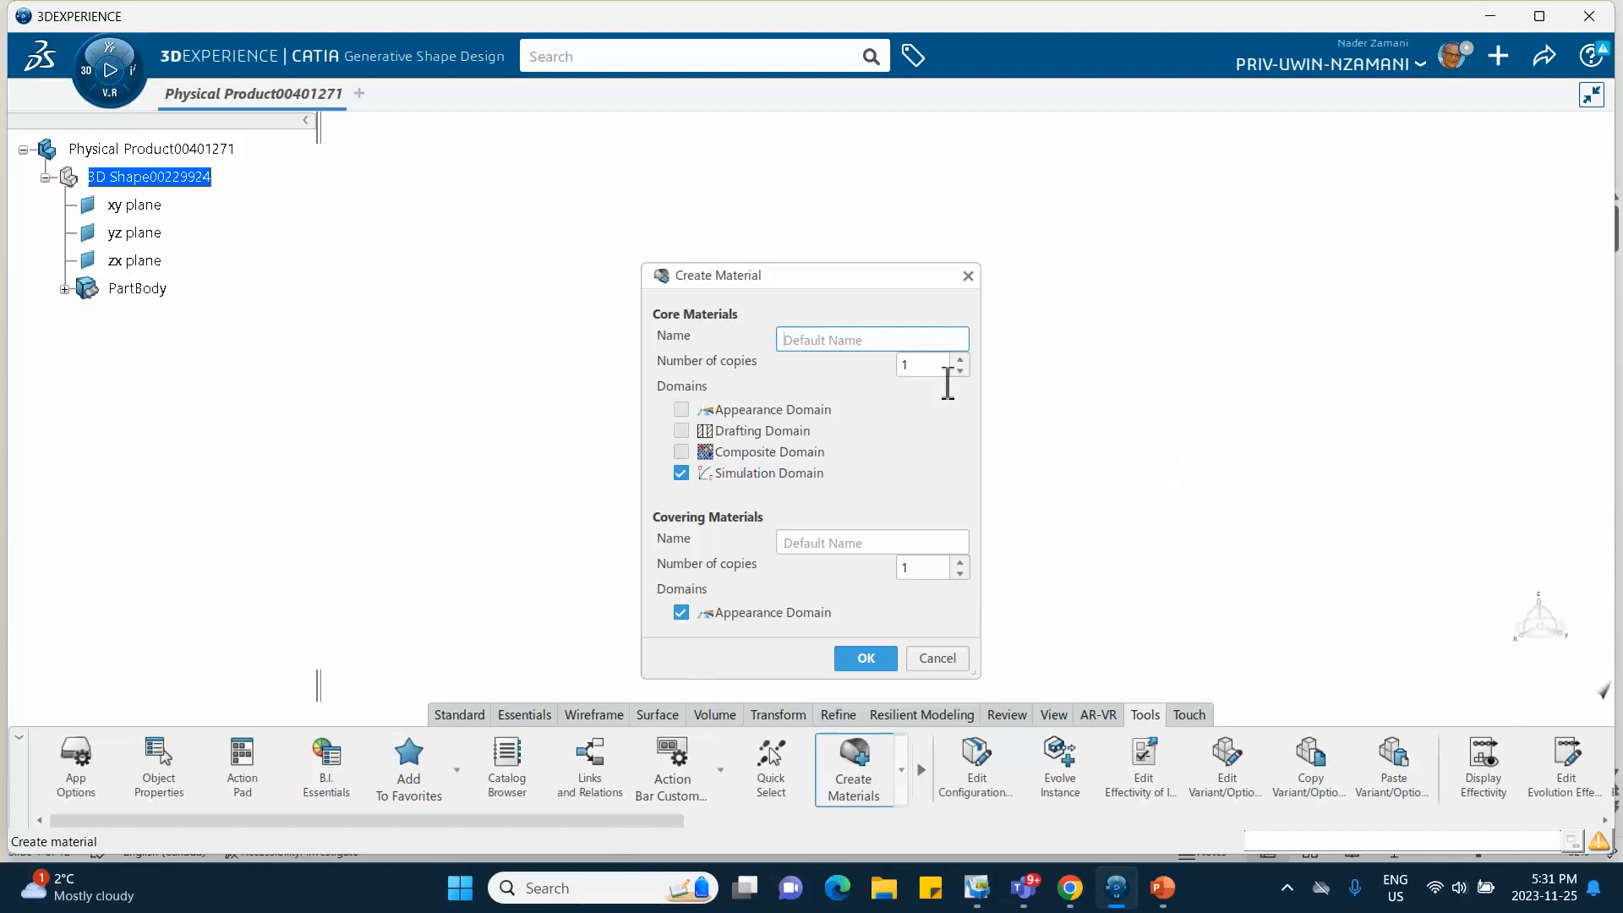
text(standard - steel Nov 25 2023)
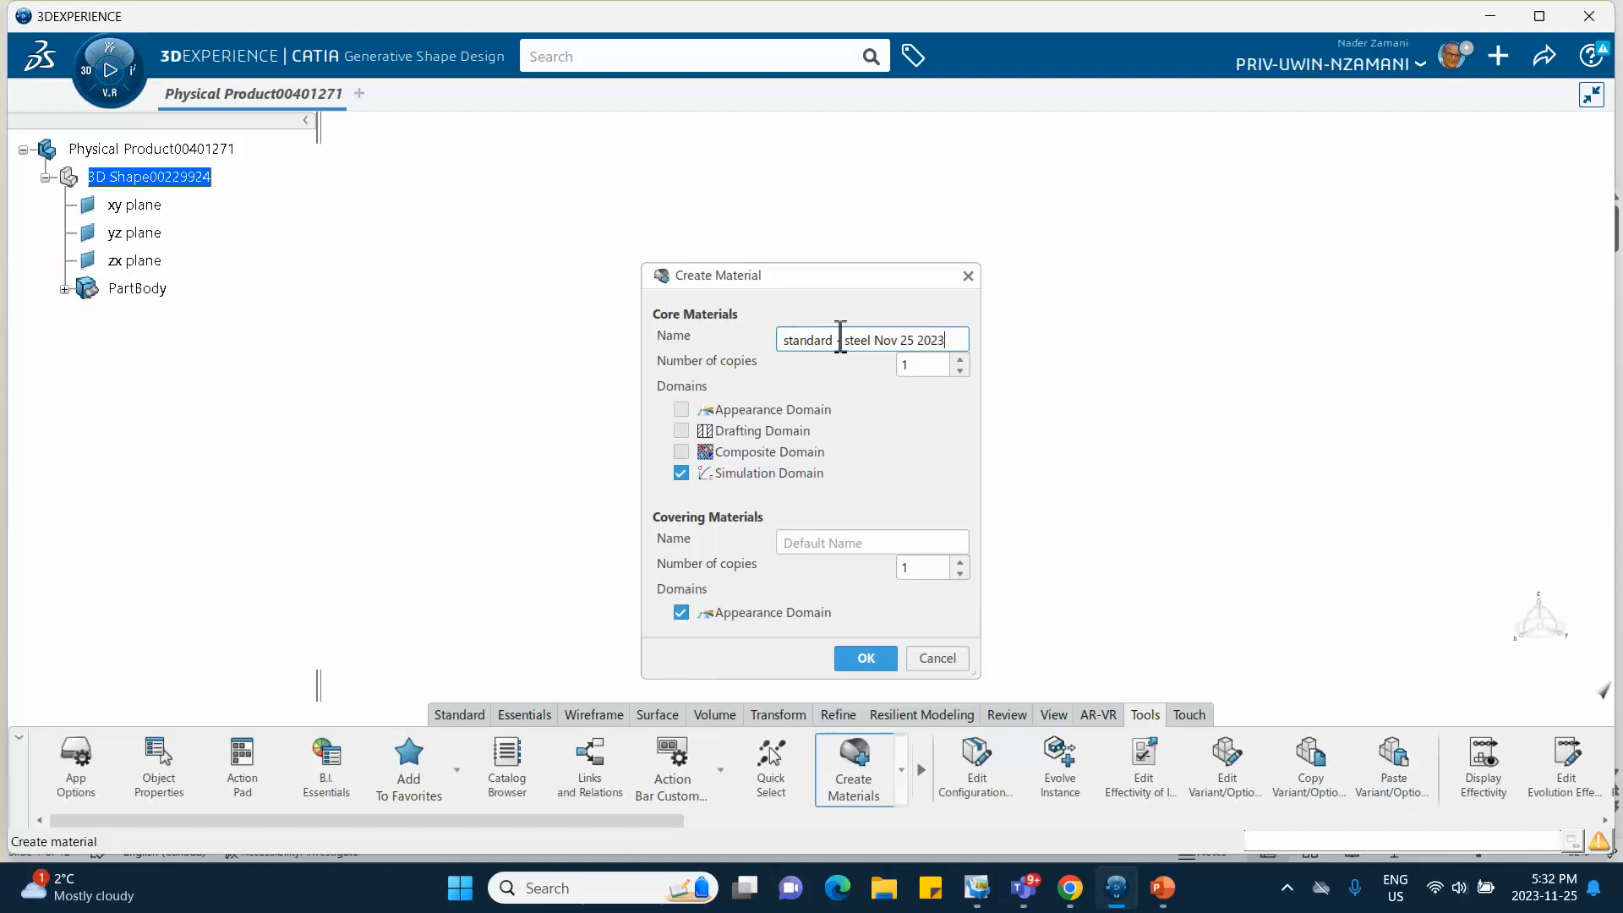
click(862, 661)
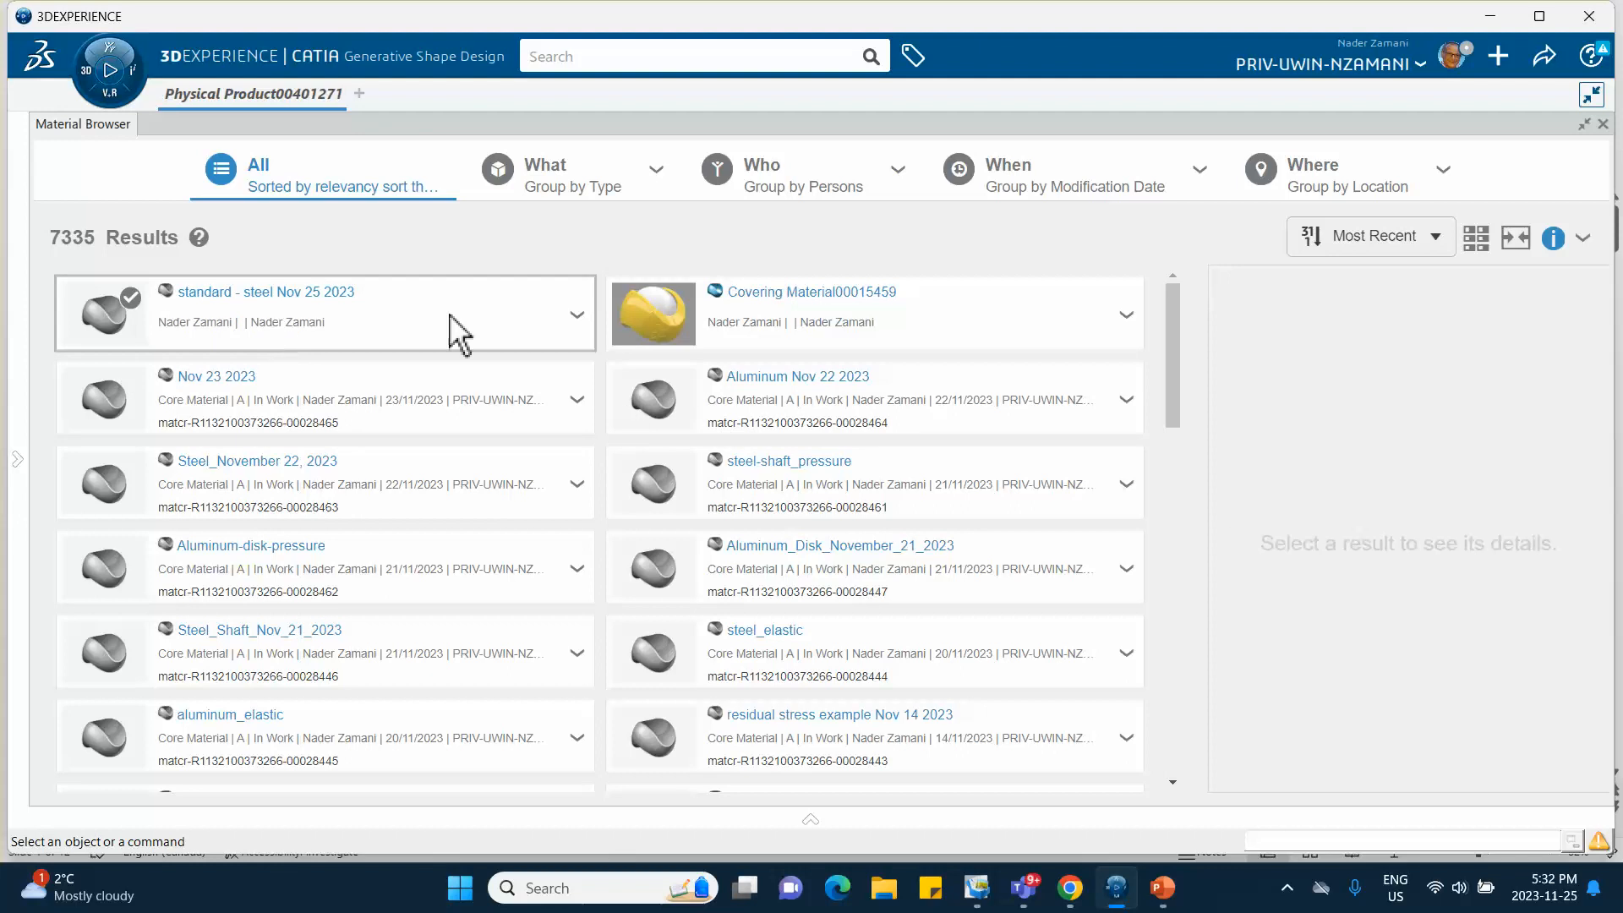
Apply the core material "standard - steel Nov 25 2023" to the cylinder's 3D Shape and accept the assignment.
click(577, 322)
click(577, 317)
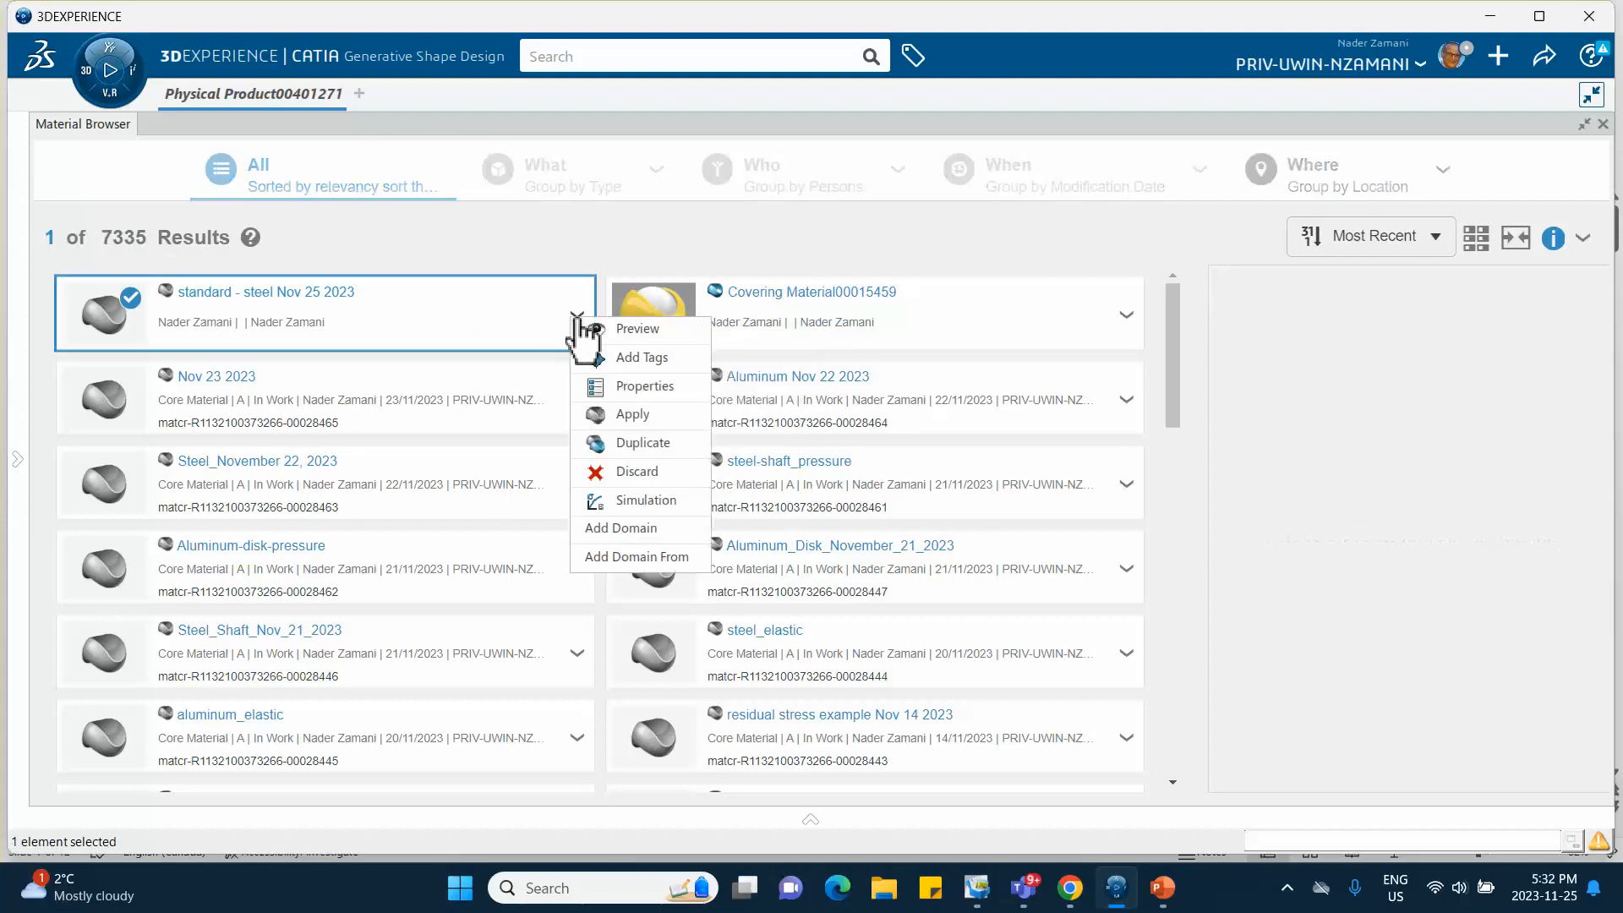
click(627, 414)
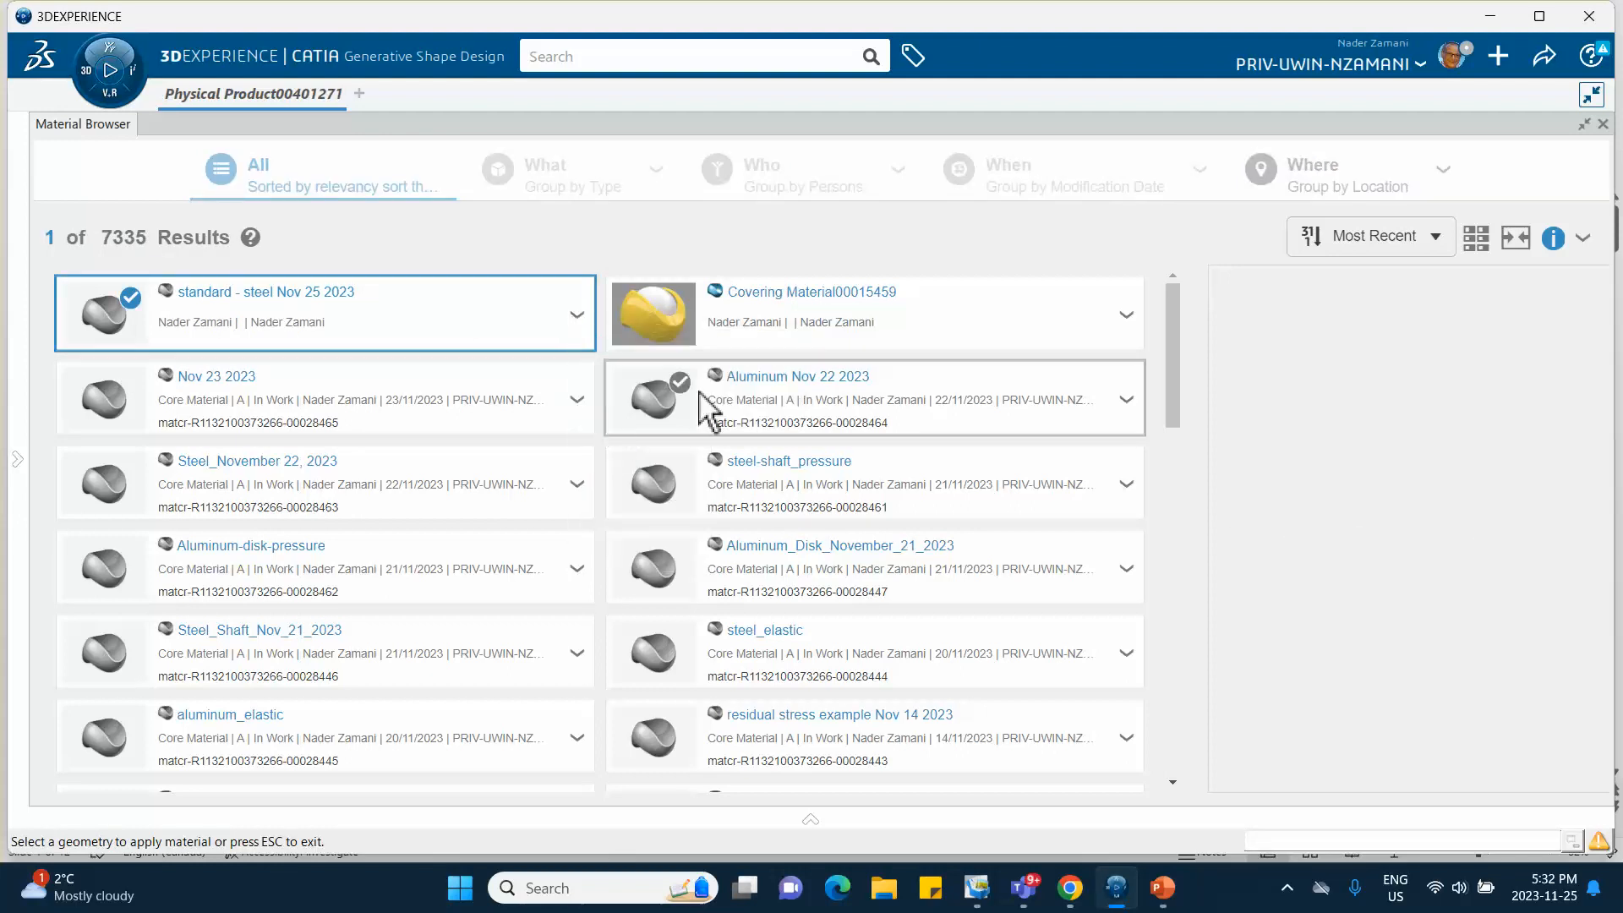
click(1602, 124)
click(153, 173)
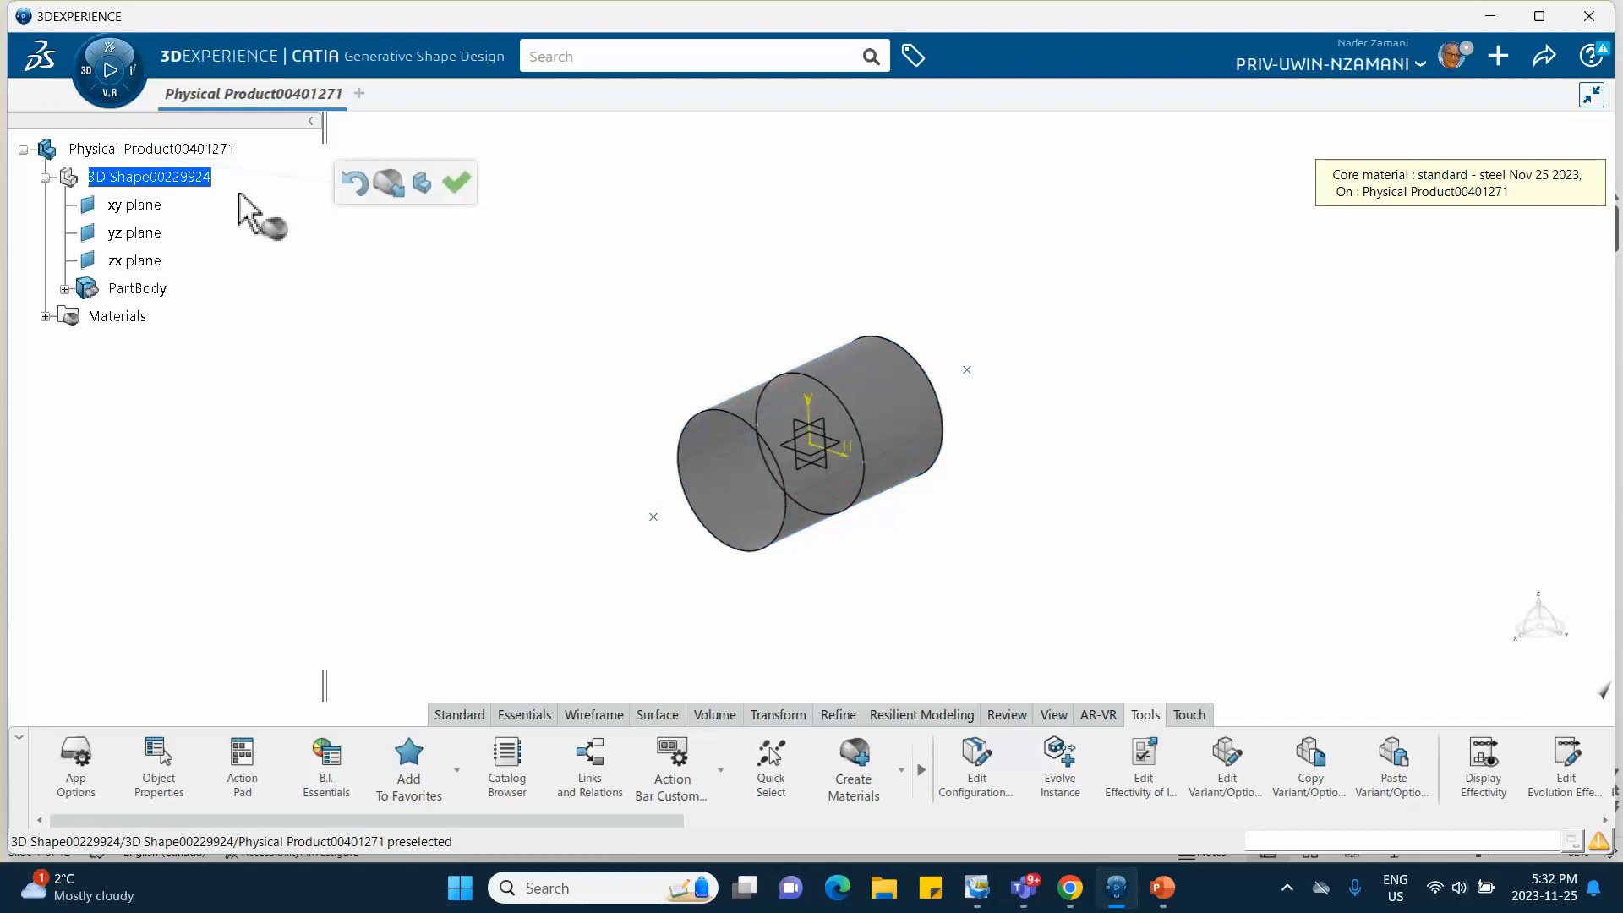
click(454, 182)
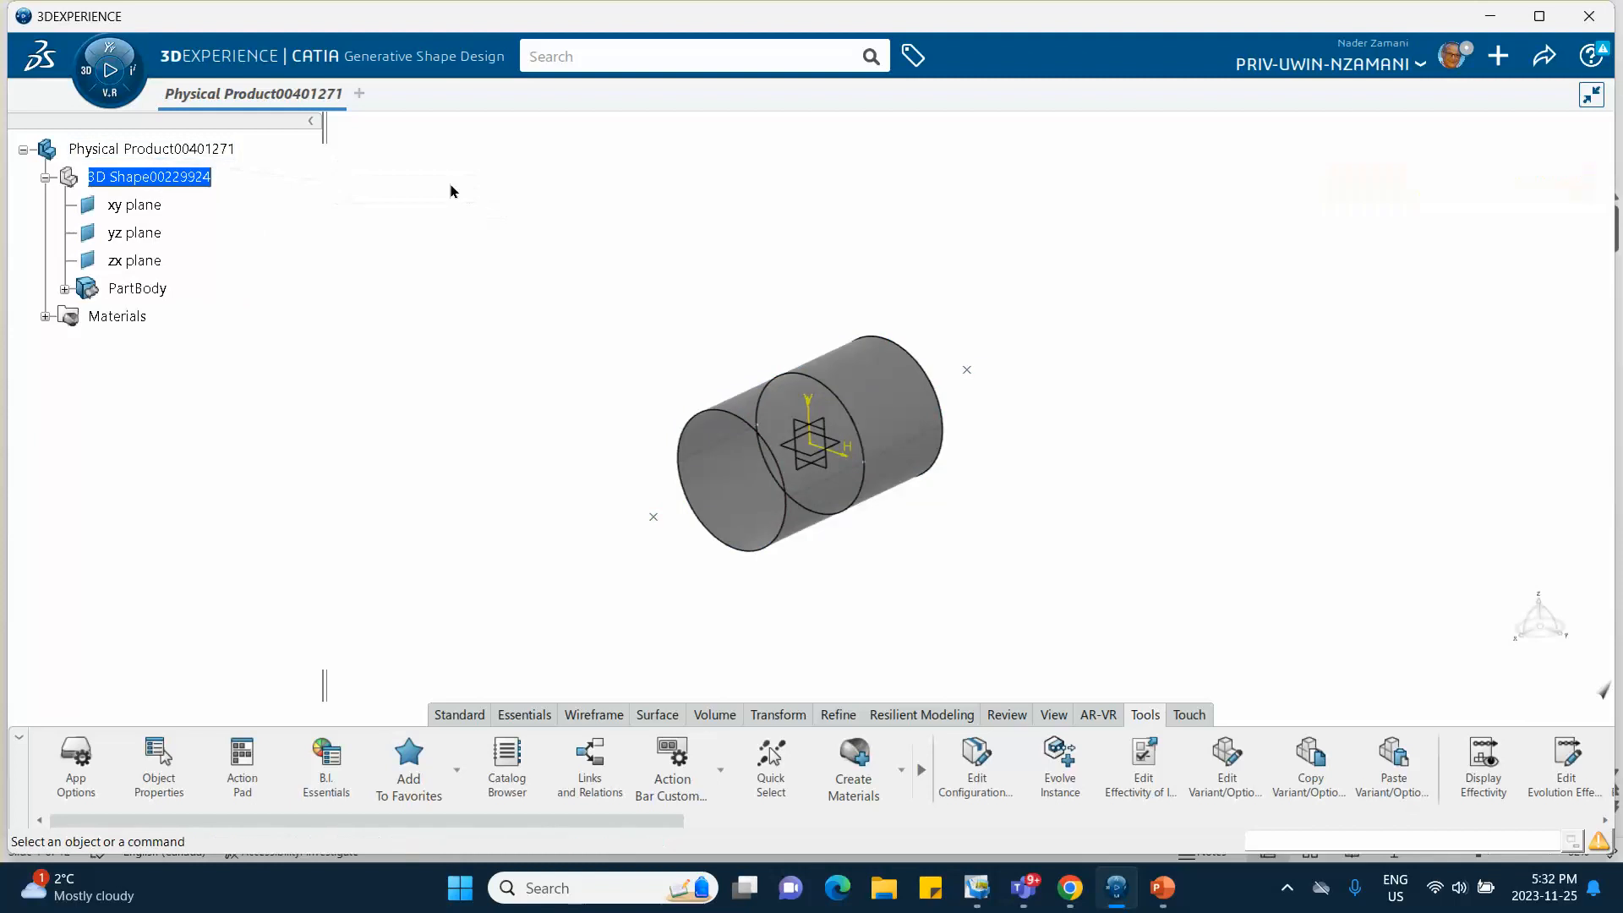
Open the applied steel's material simulation domain for editing and enable Density in the general structural options.
click(46, 317)
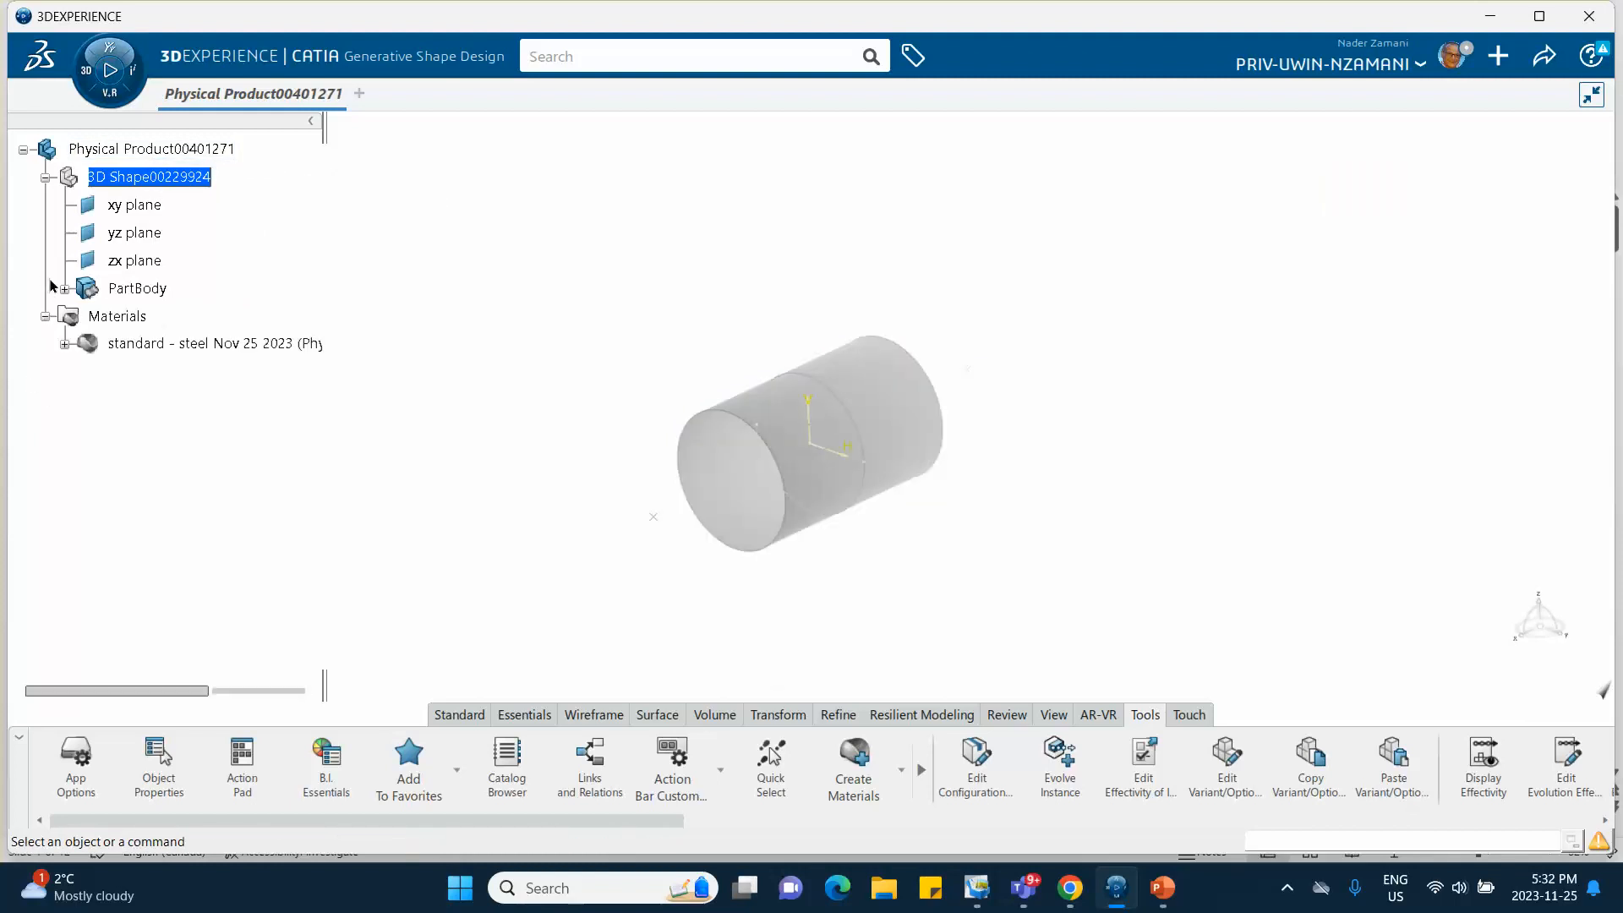
click(64, 344)
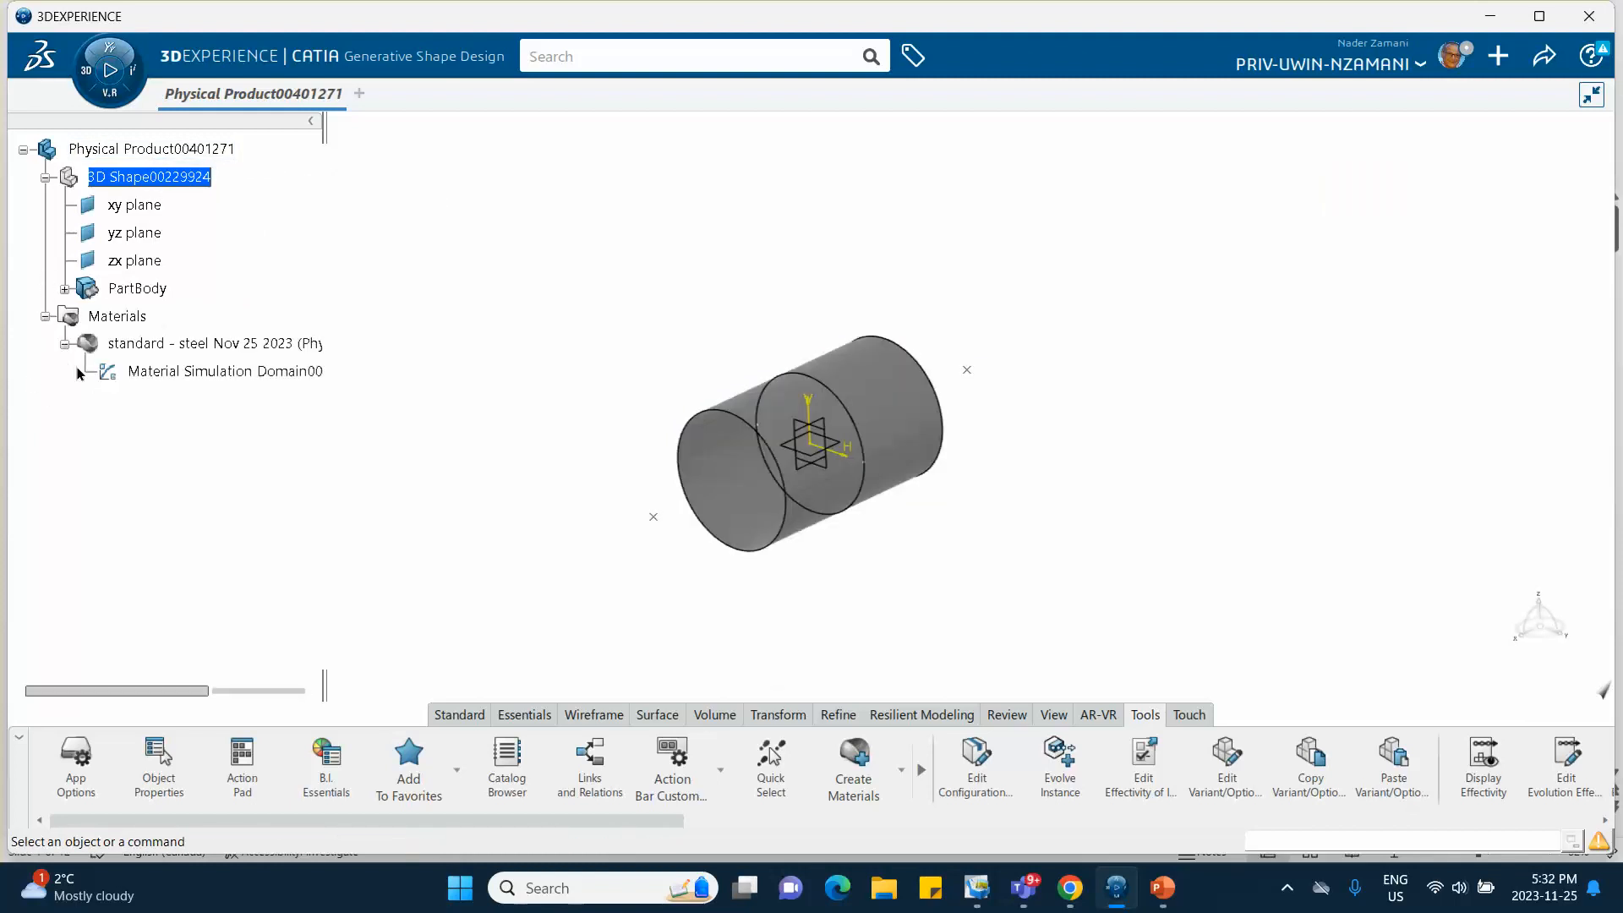
click(190, 371)
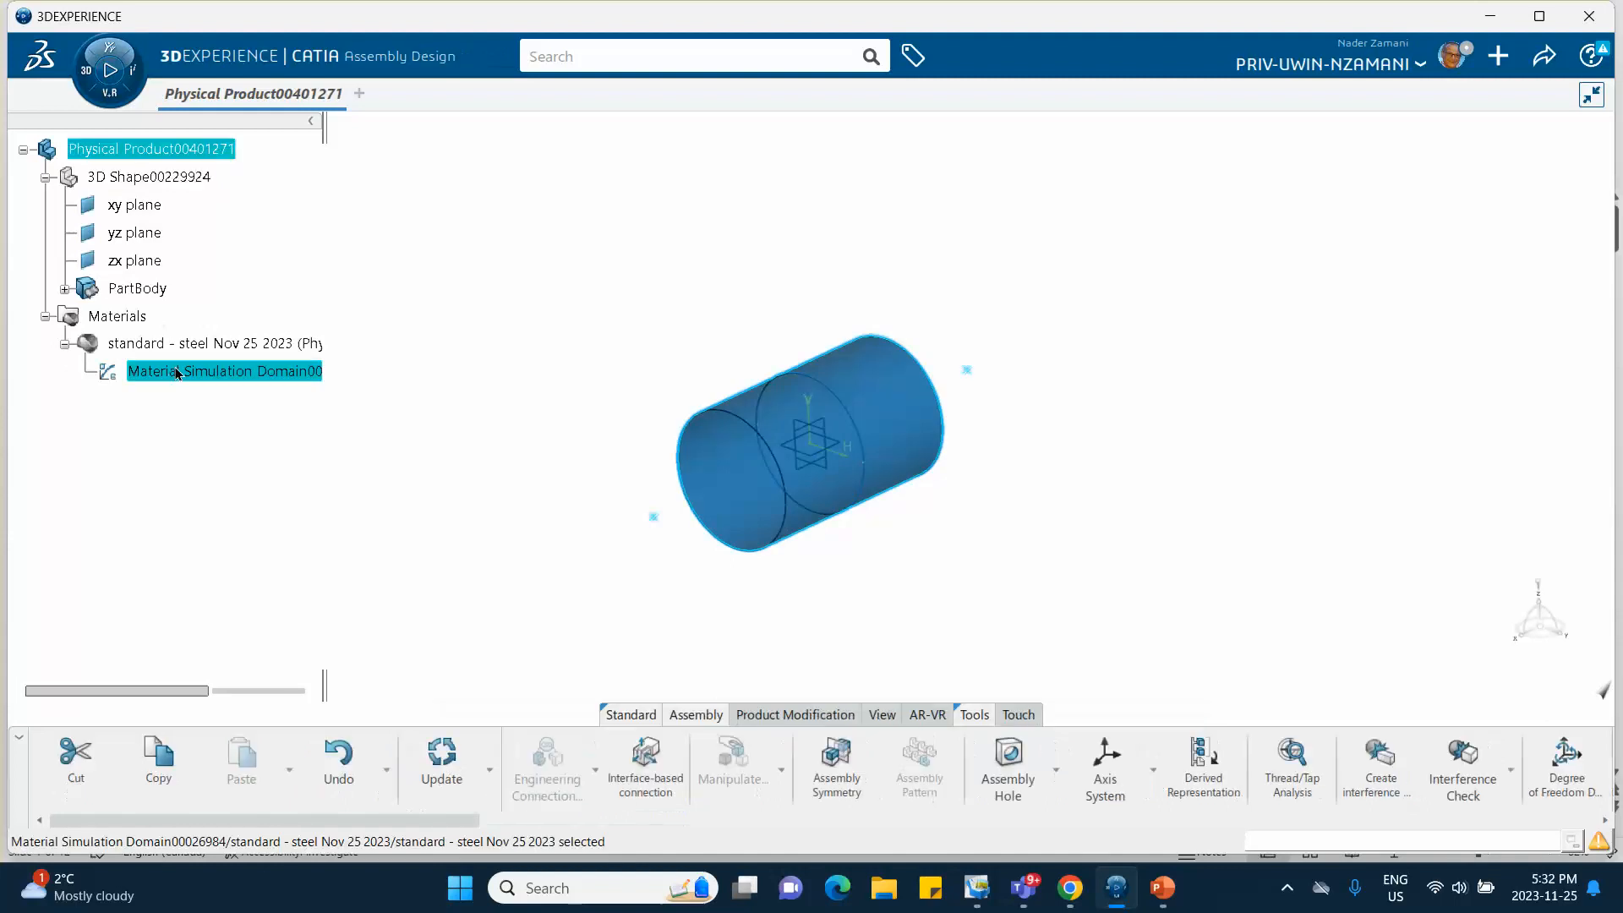
double_click(177, 373)
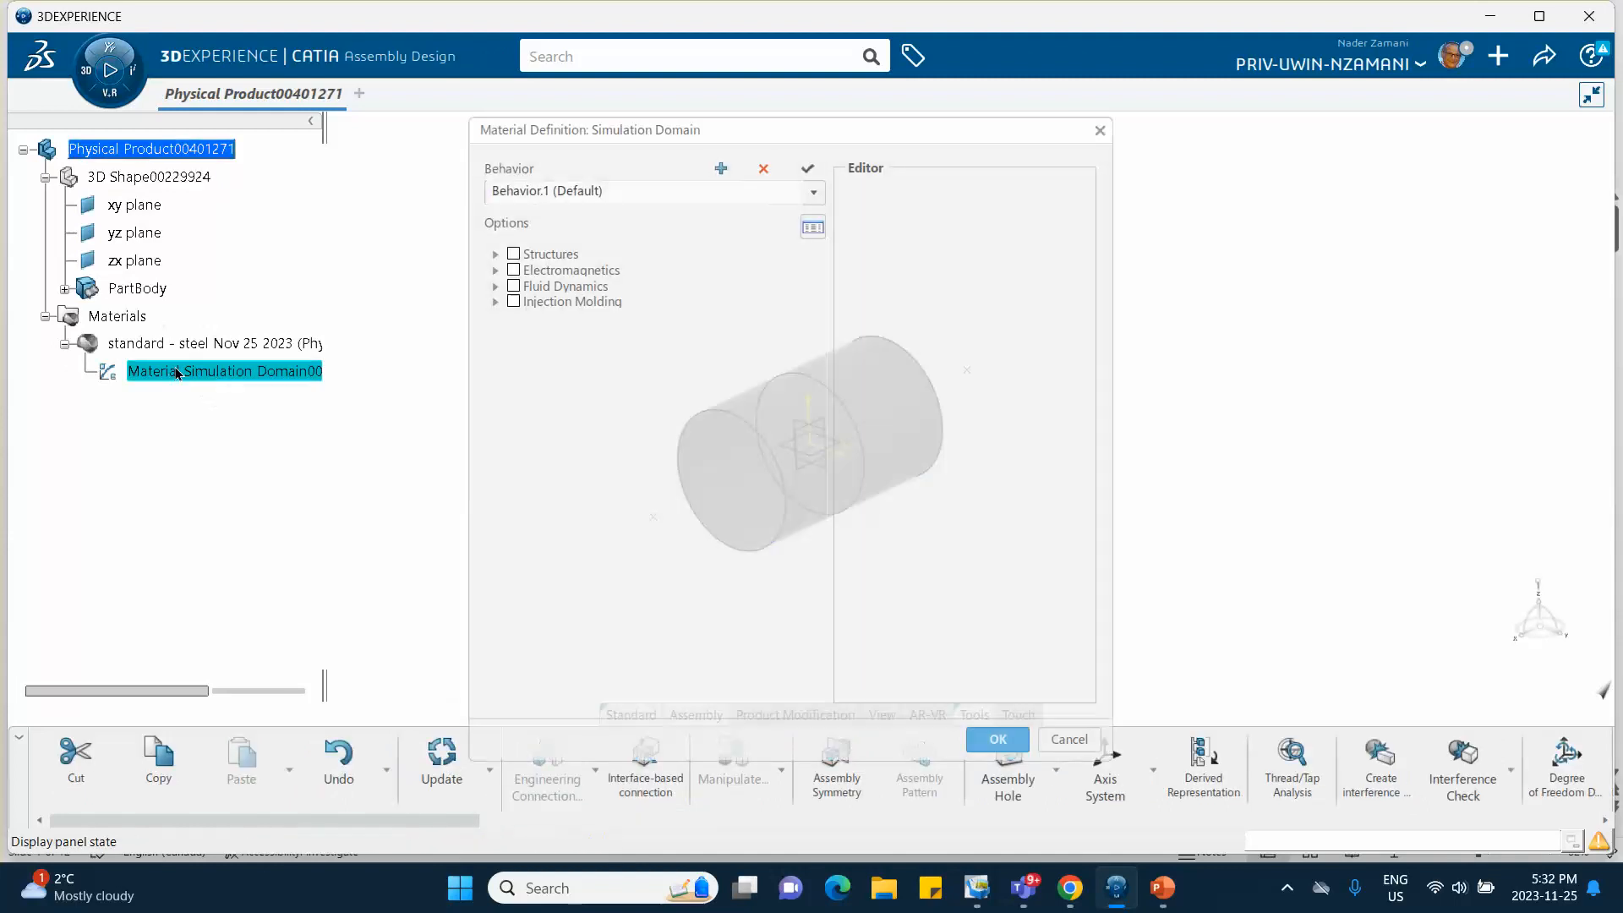
click(494, 254)
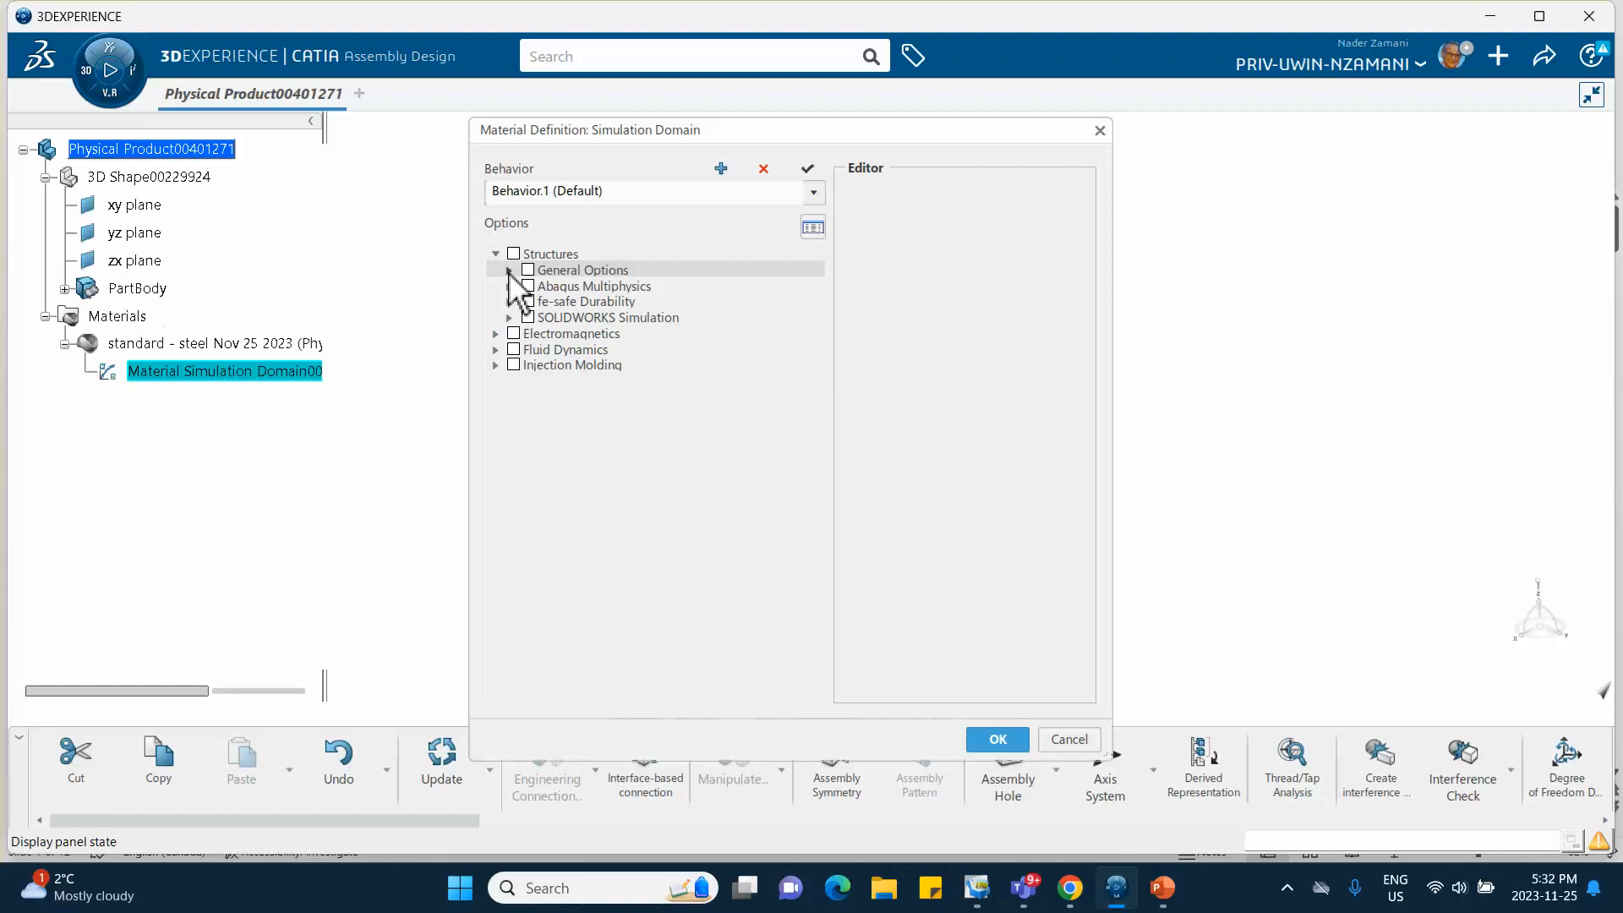
click(509, 270)
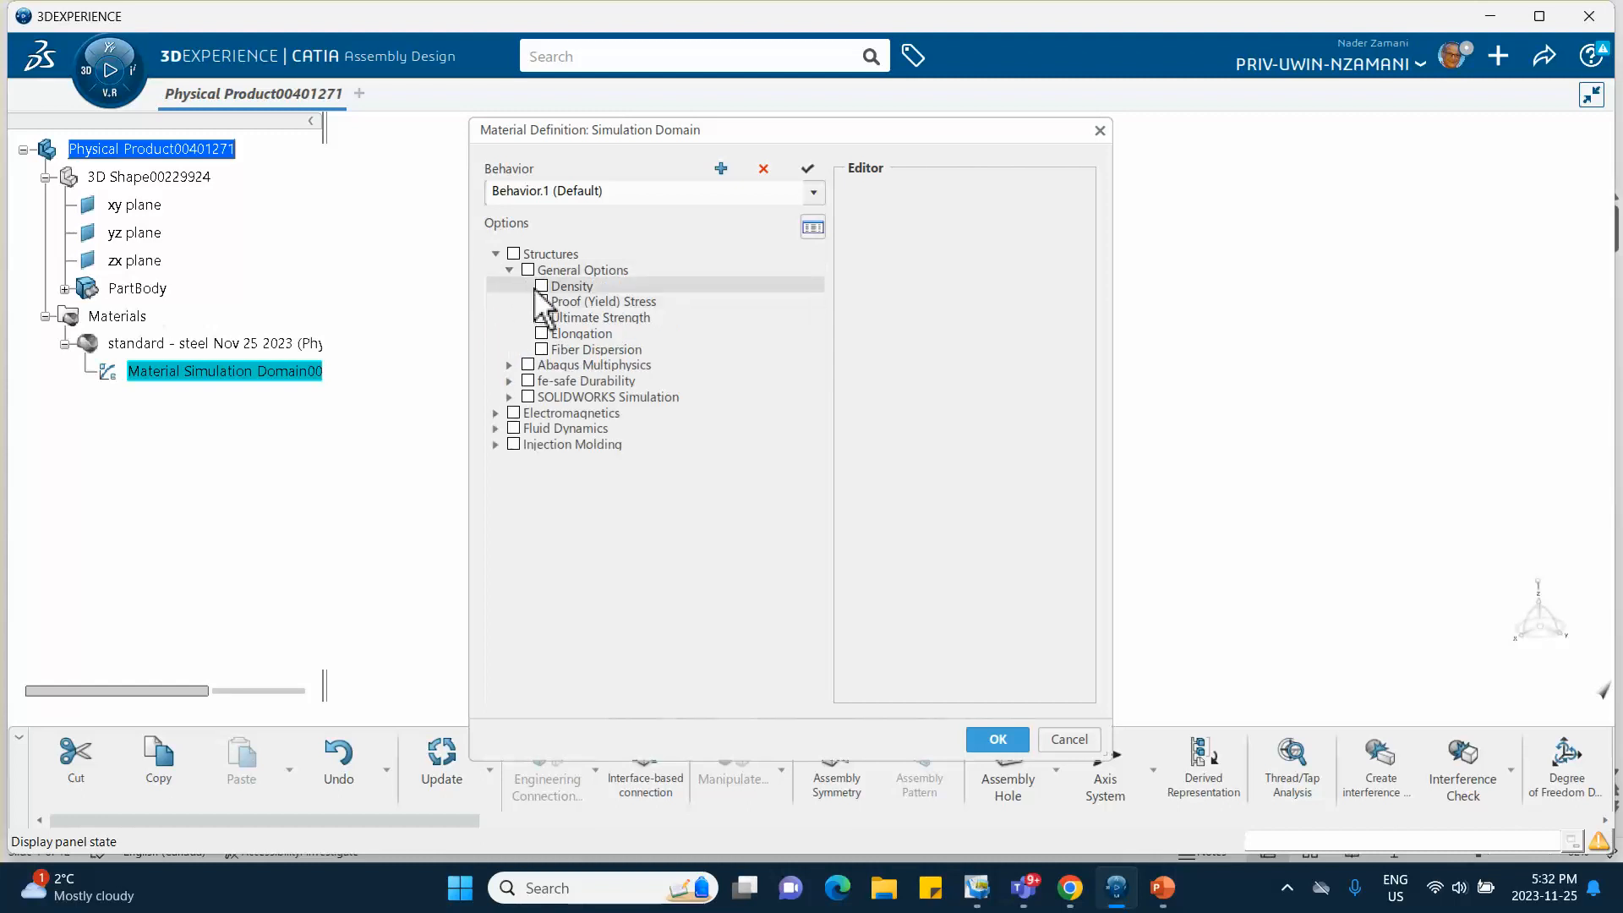
click(540, 287)
click(905, 263)
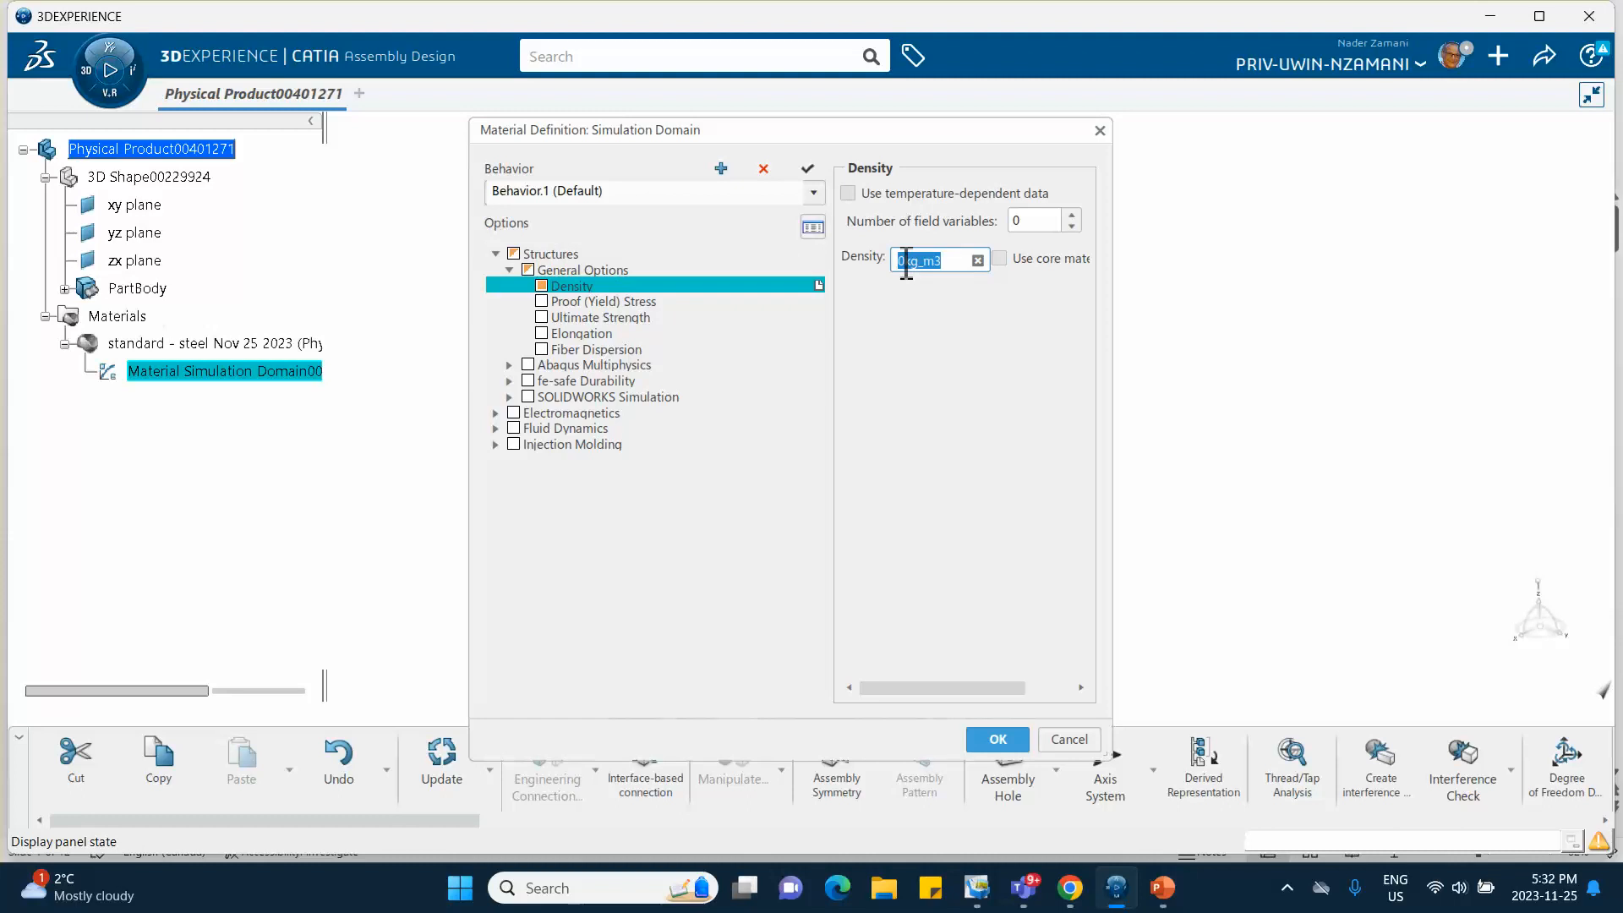
click(906, 264)
text(\7800)
key(Return)
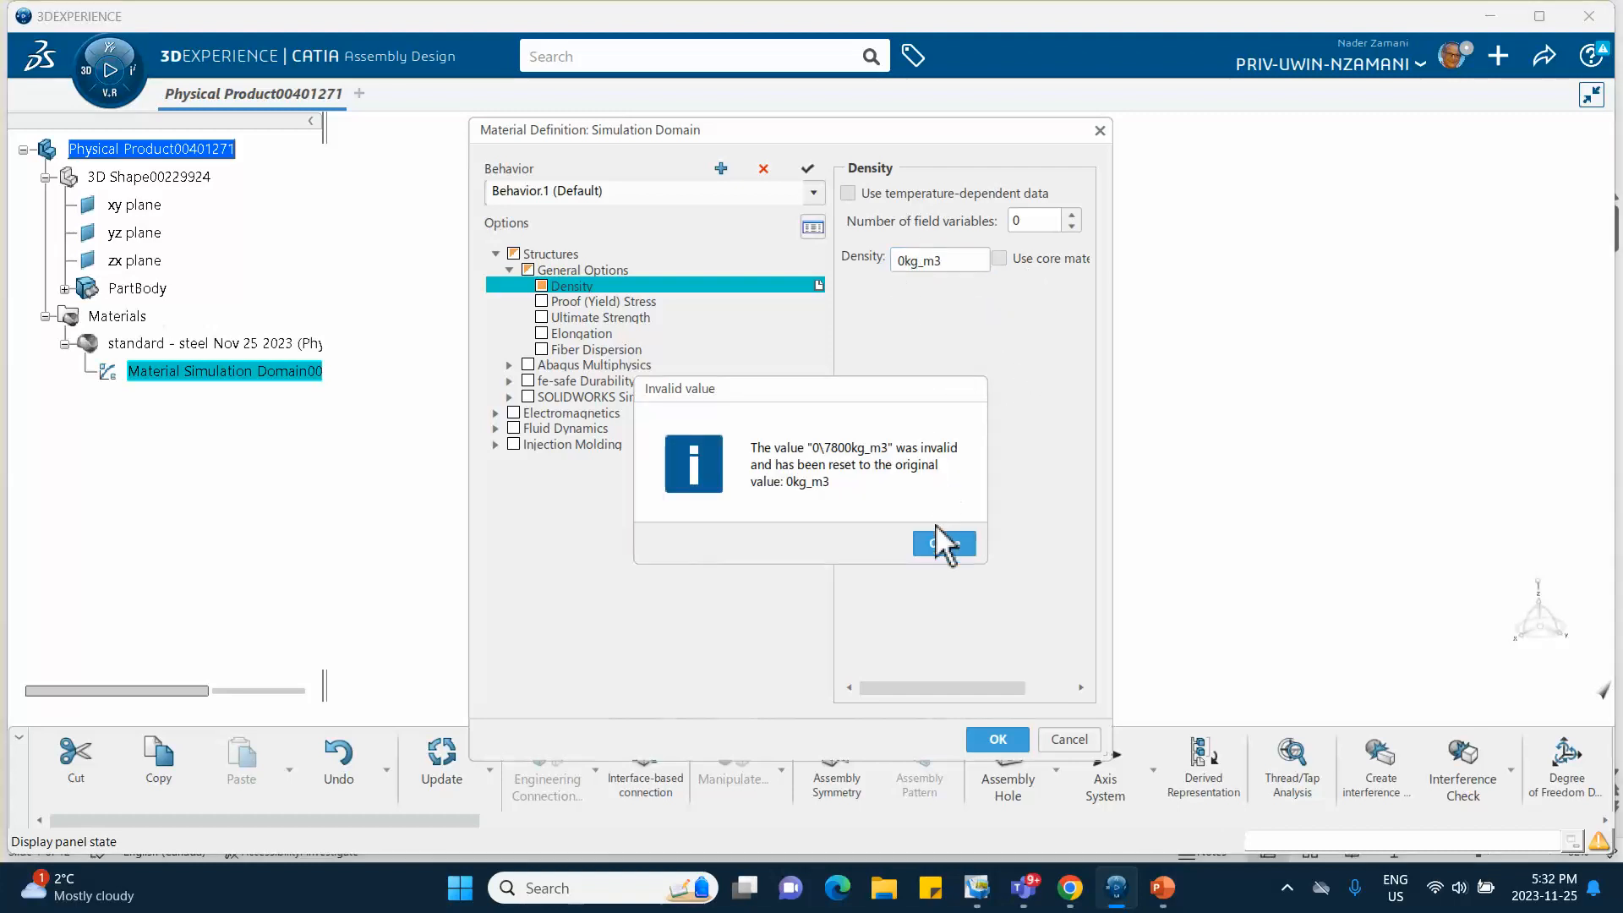
click(942, 540)
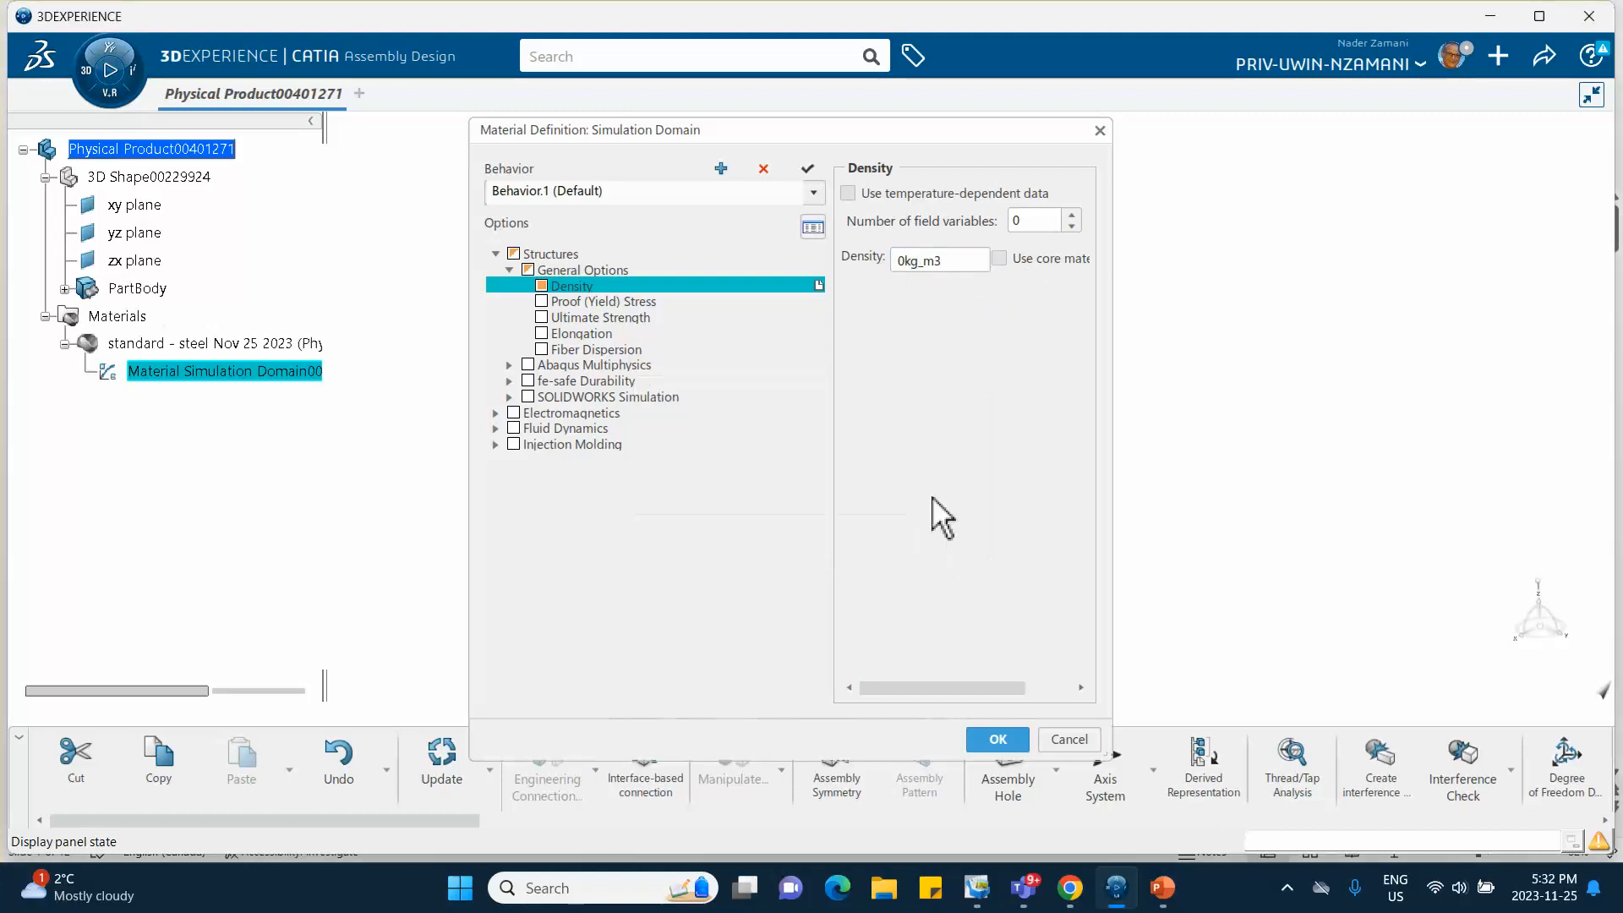
Set the steel material's density to 7800 kg_m3.
double_click(906, 262)
click(905, 262)
text(7800)
click(909, 260)
key(BackSpace)
click(706, 534)
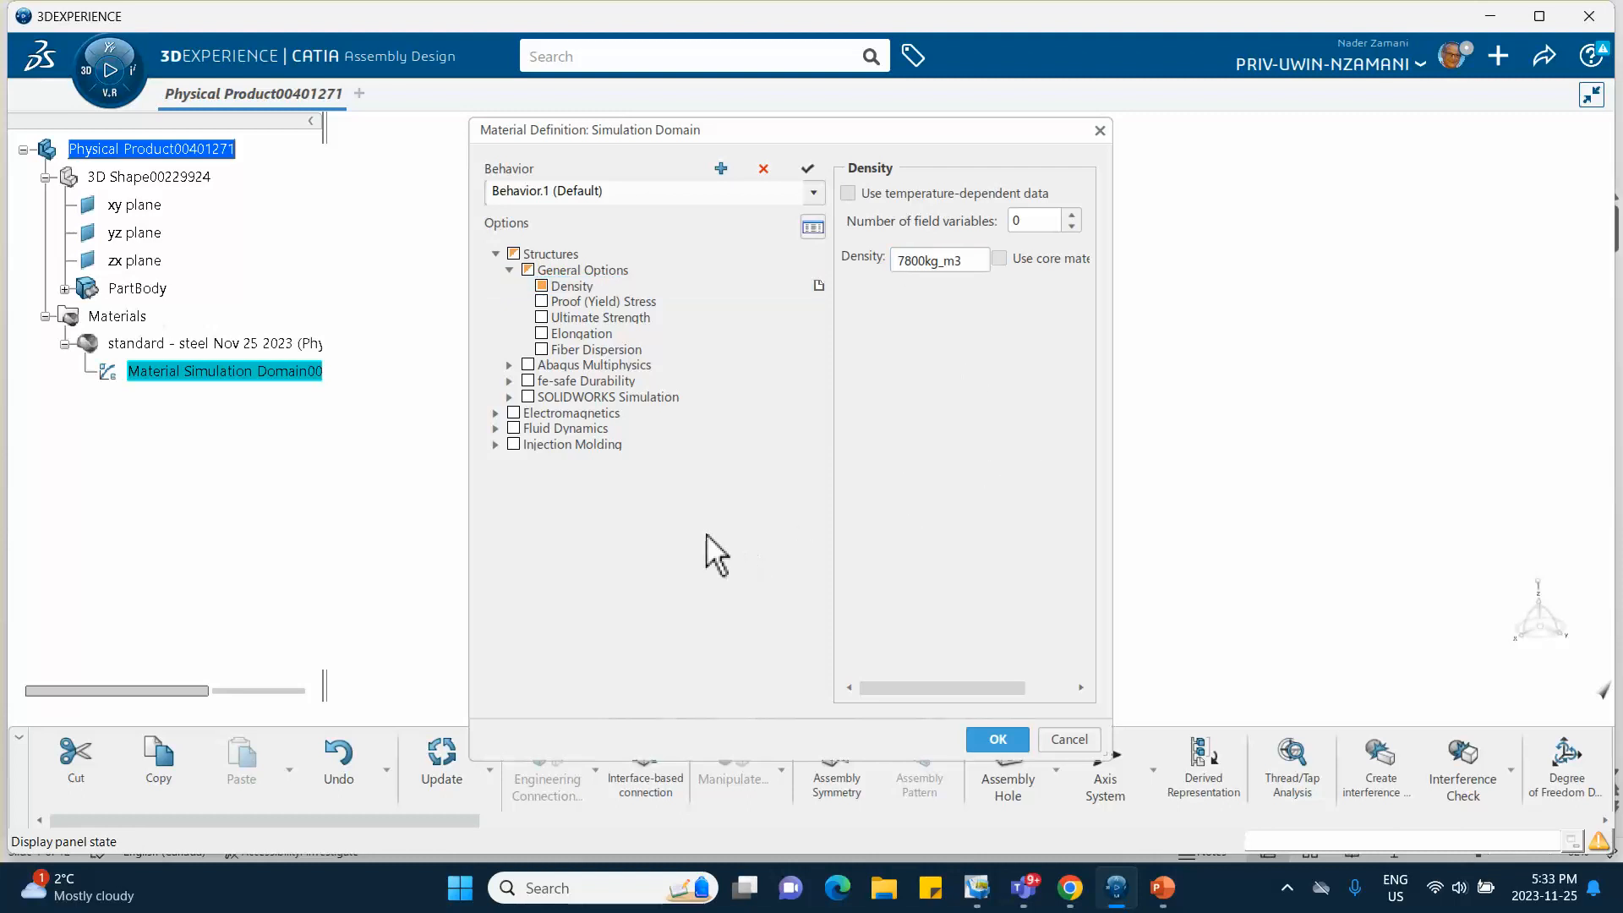
Enable isotropic elastic behavior for Abaqus Multiphysics with Young's modulus 208 GPa and Poisson's ratio 0.3, and accept the material definition.
click(509, 366)
click(524, 381)
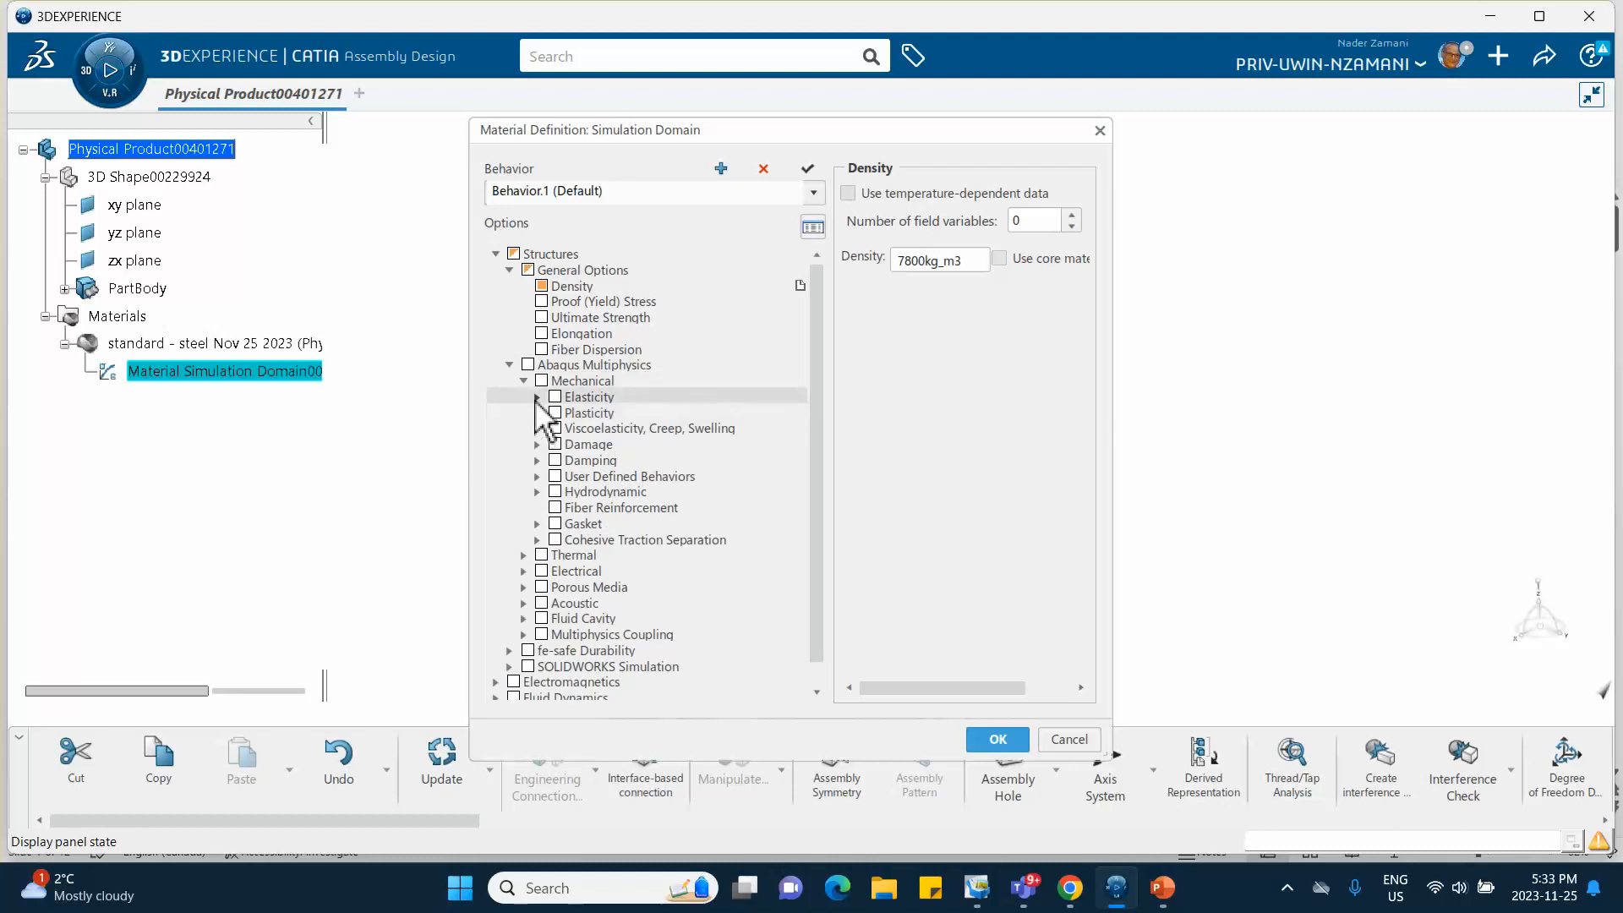
click(537, 396)
click(568, 413)
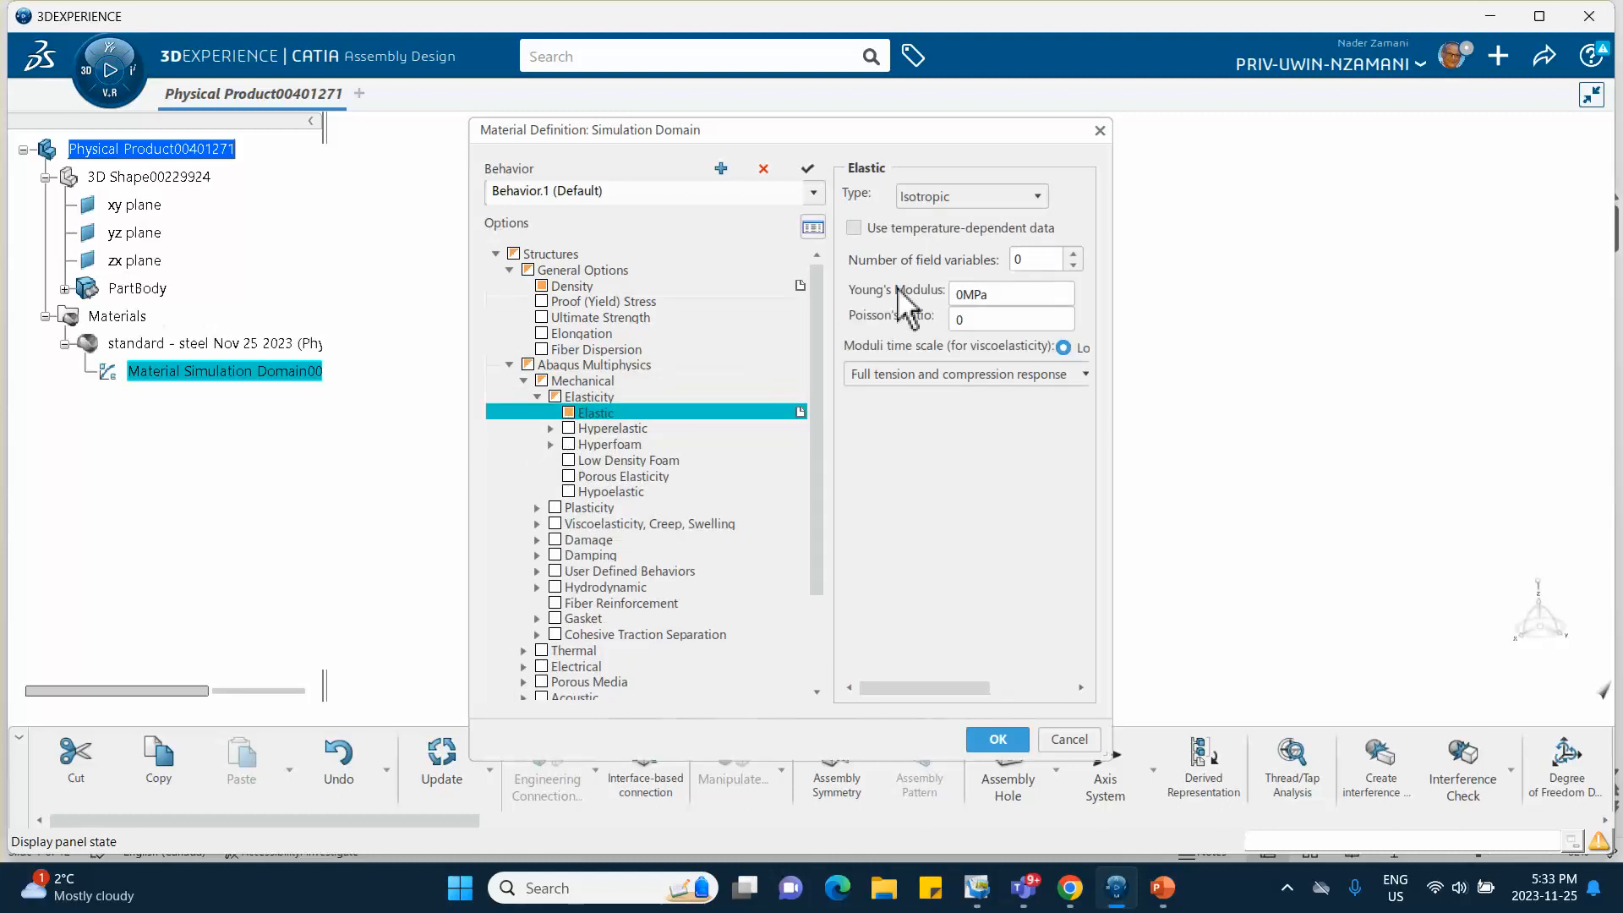
click(993, 294)
drag(993, 294, 919, 290)
text(208GPa)
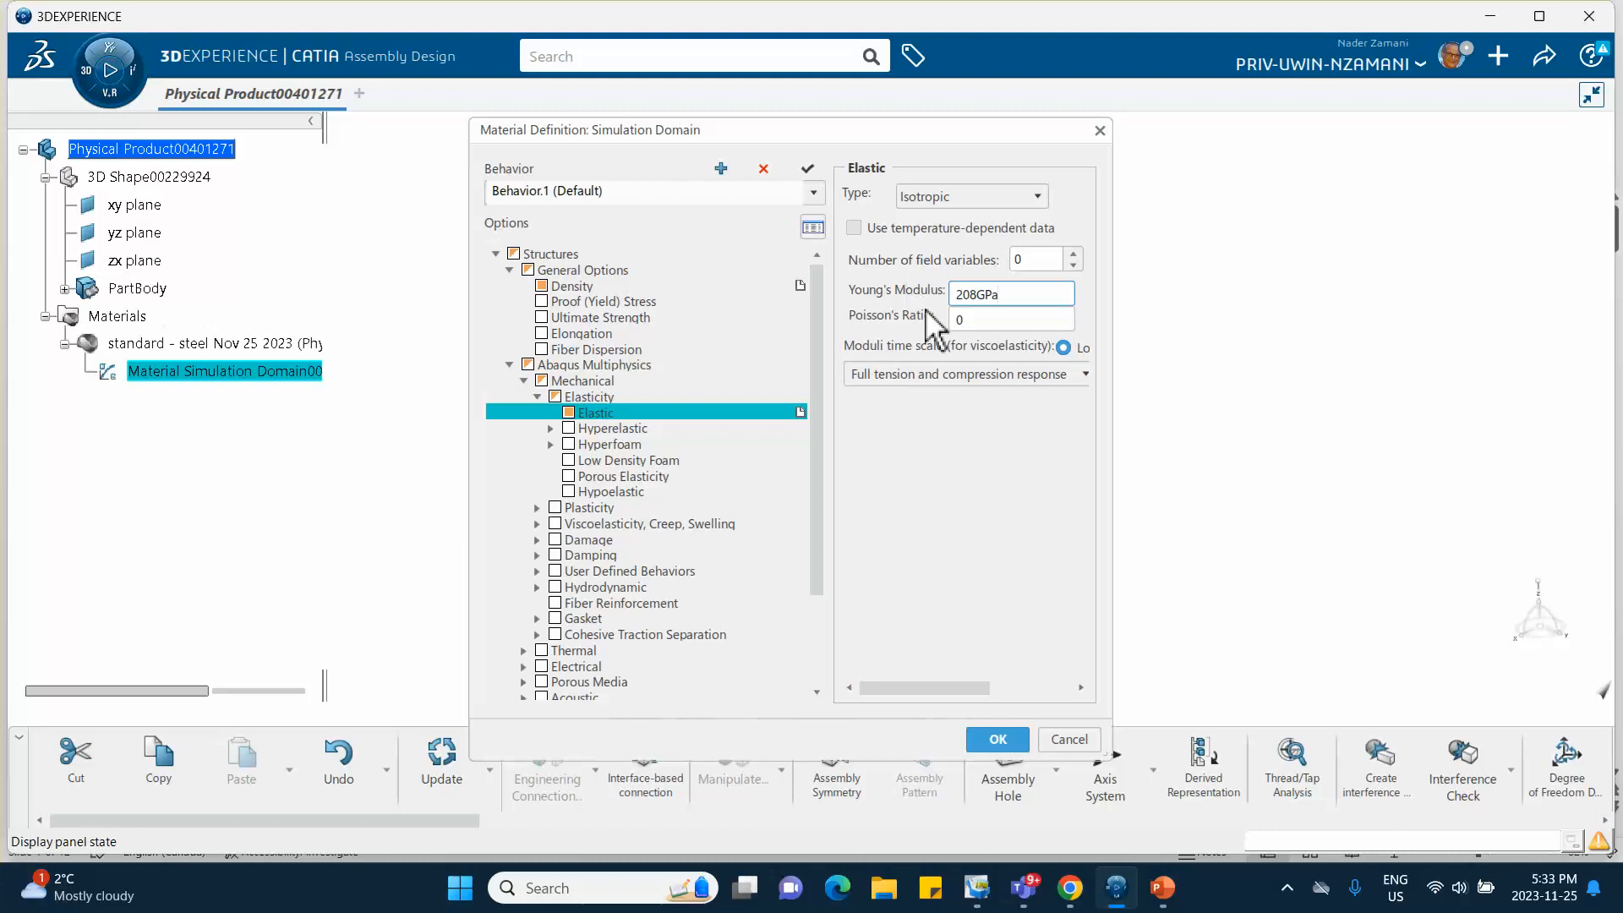
click(964, 321)
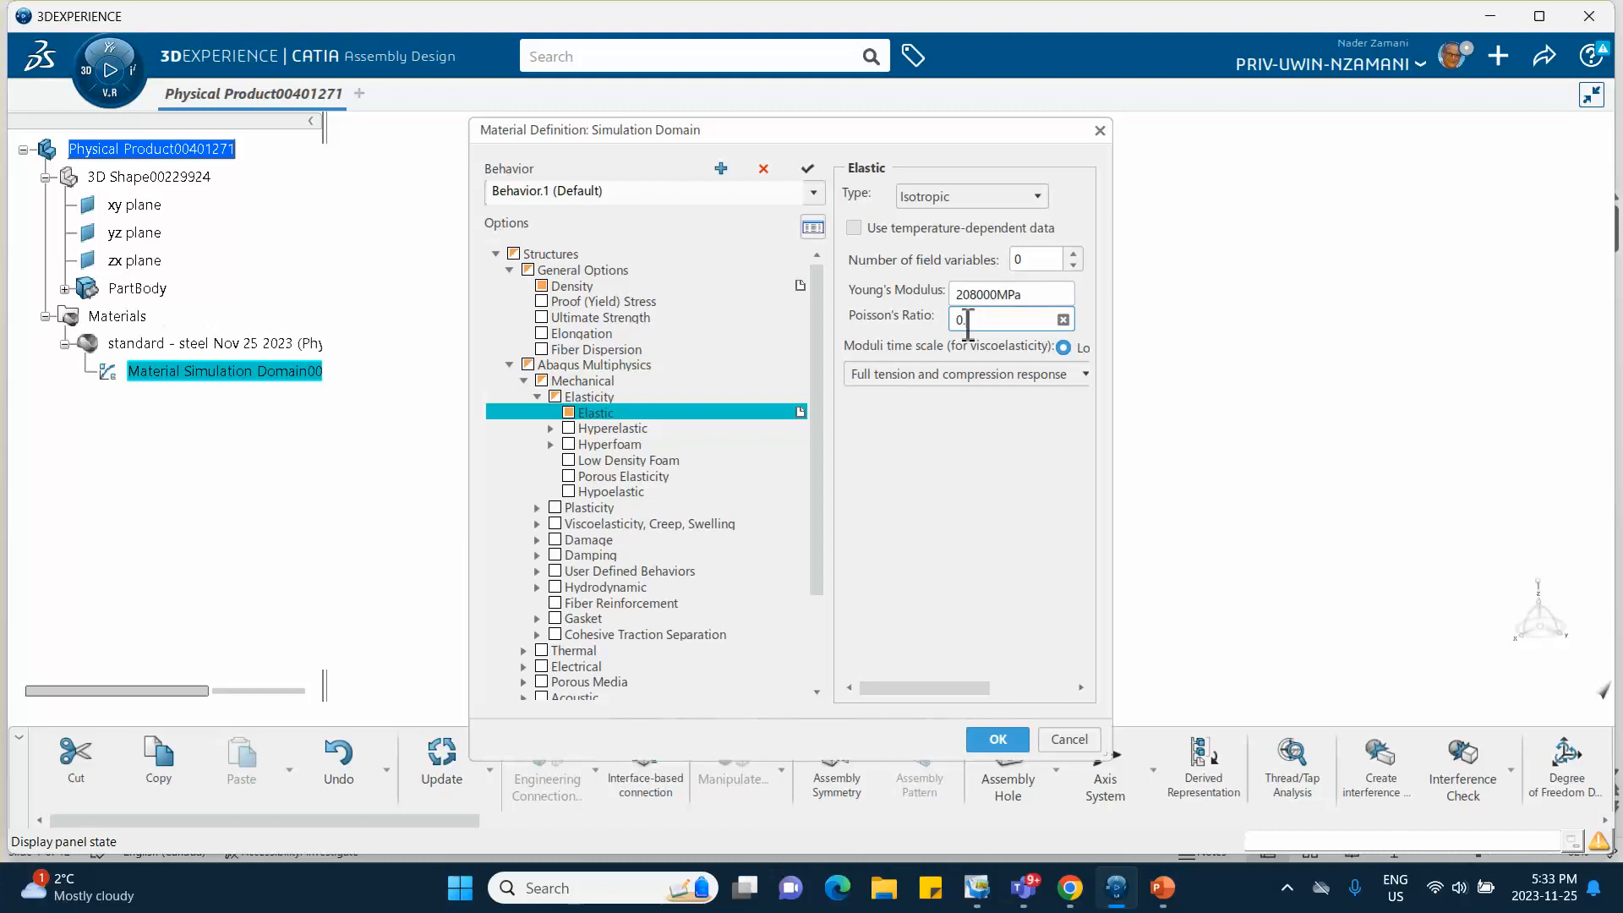
text(.3)
click(996, 741)
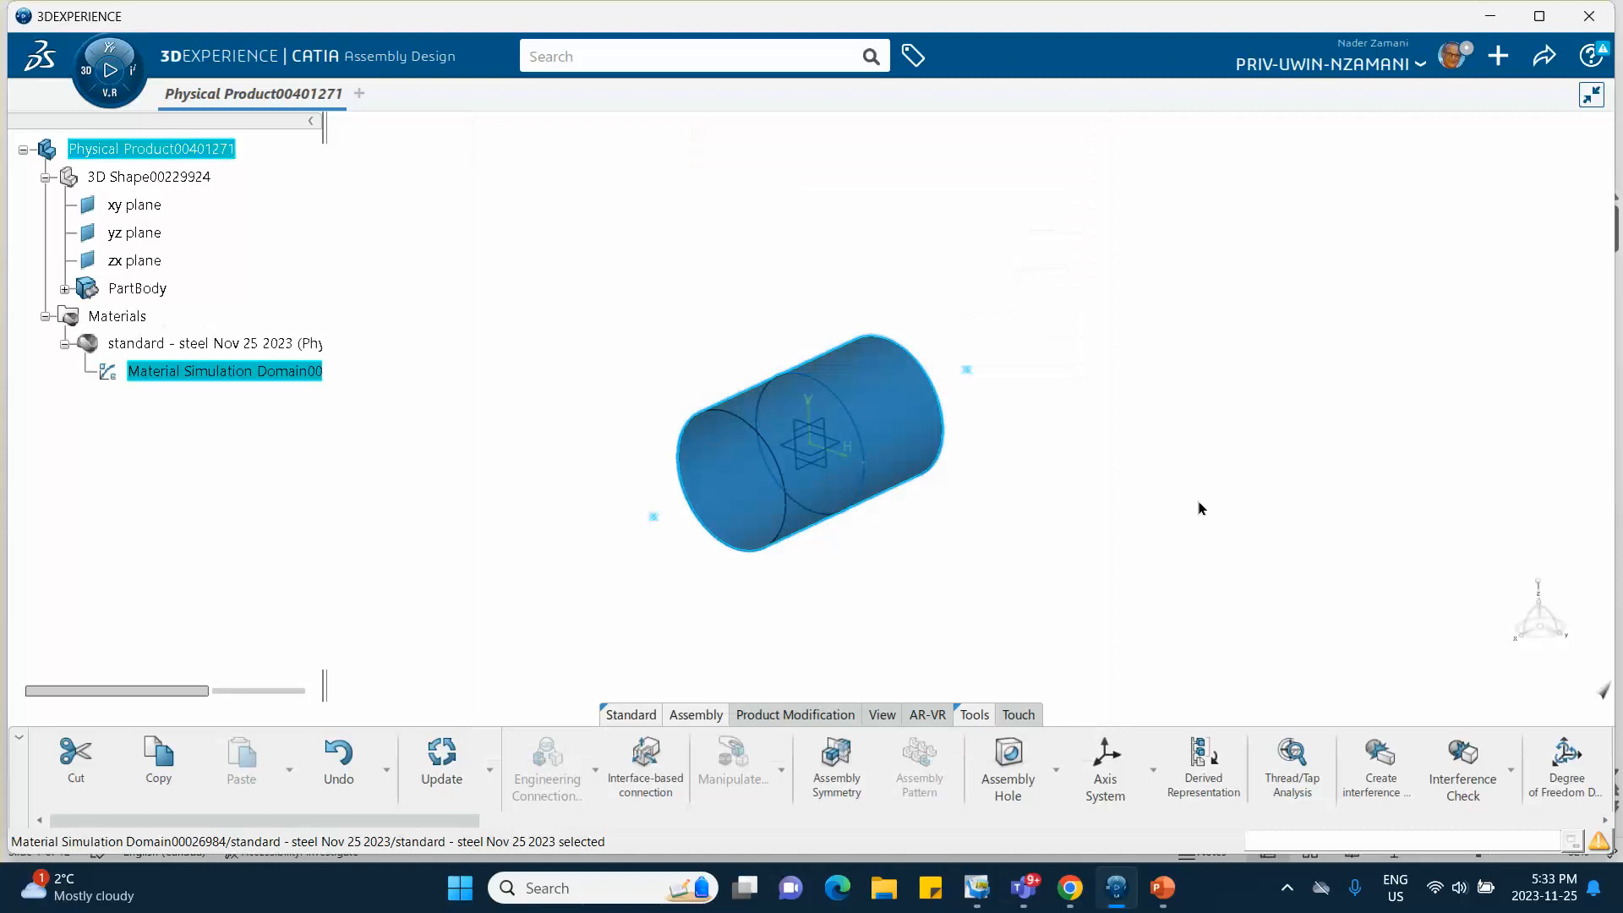
Save the product and hide the circle sketch at the middle of the cylinder.
click(1541, 51)
click(1430, 97)
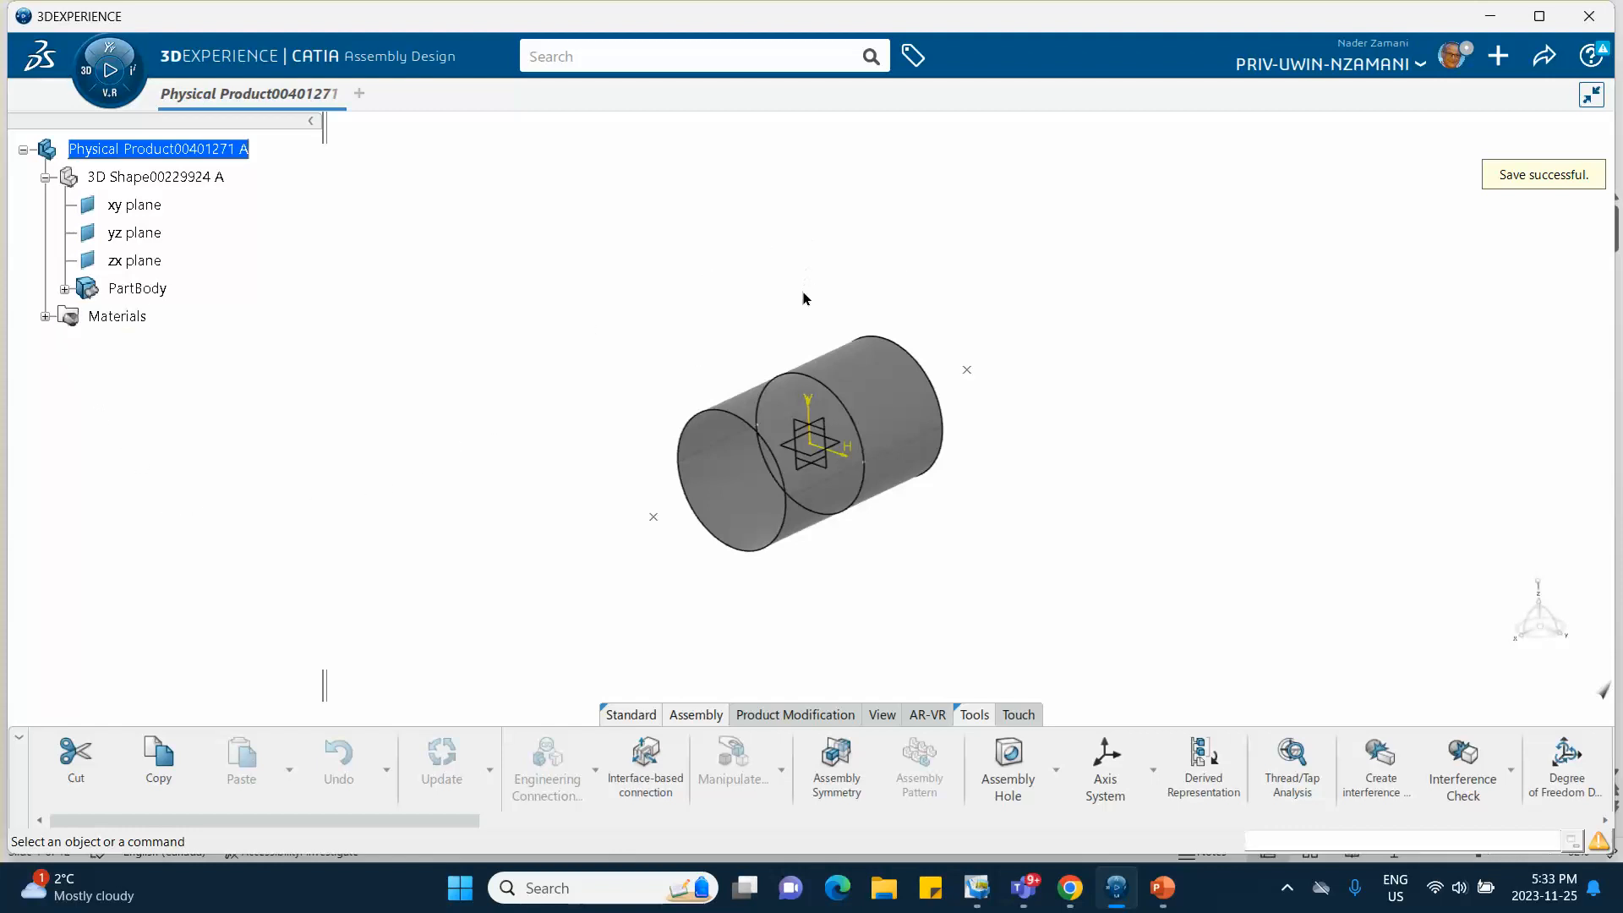
right_click(843, 409)
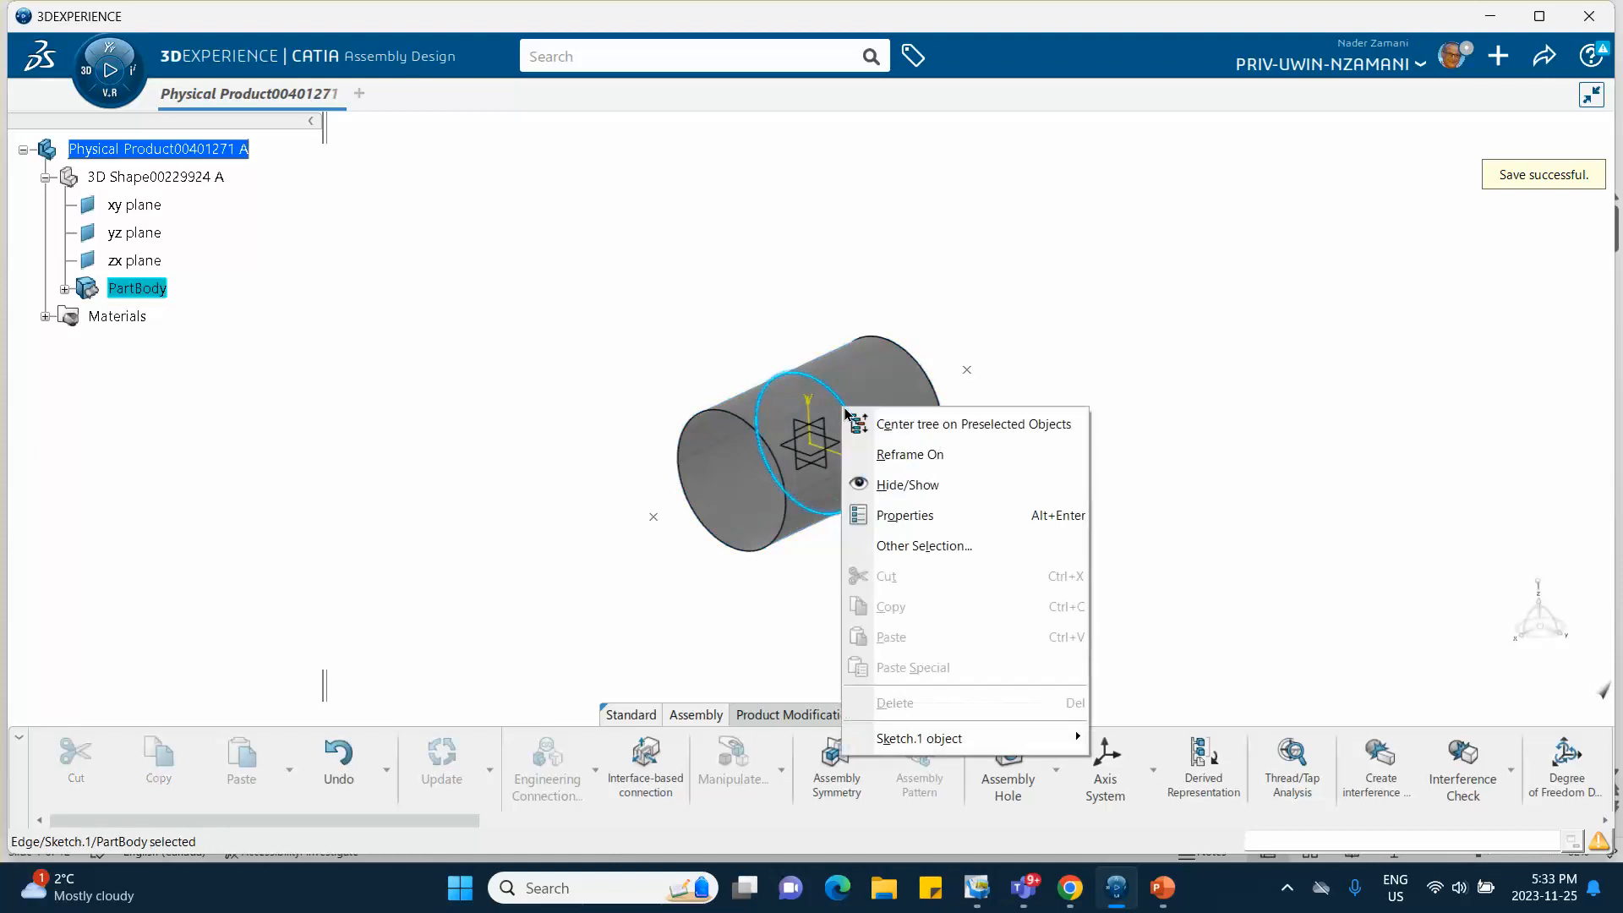
click(893, 485)
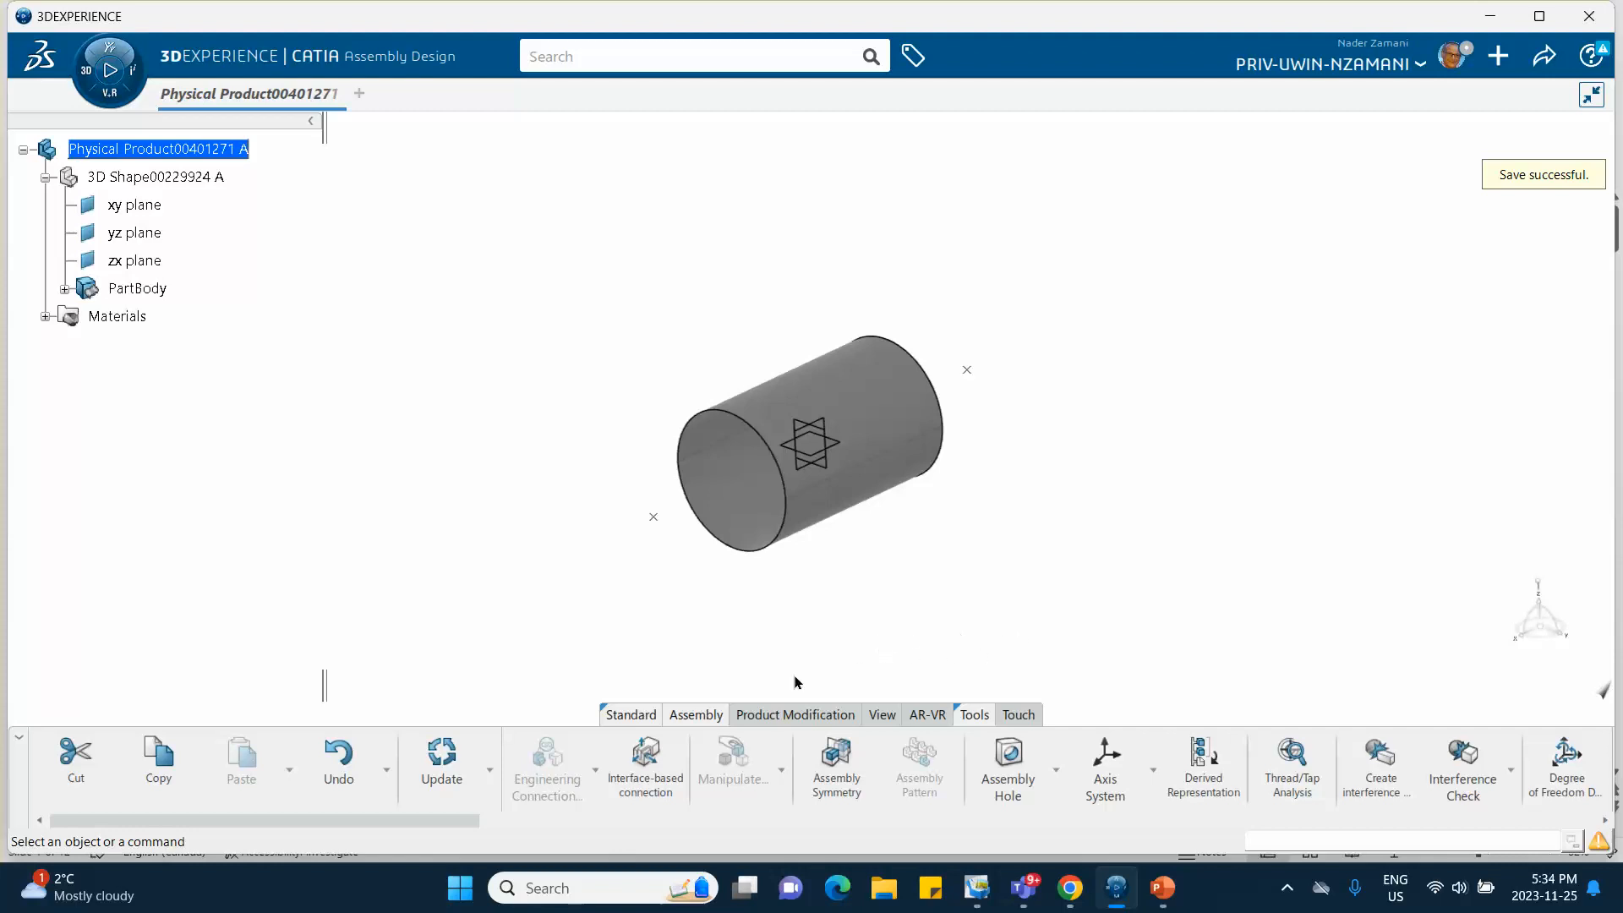
Split the extruded cylinder surface with the xy plane in Generative Shape Design, keeping both sides.
click(127, 177)
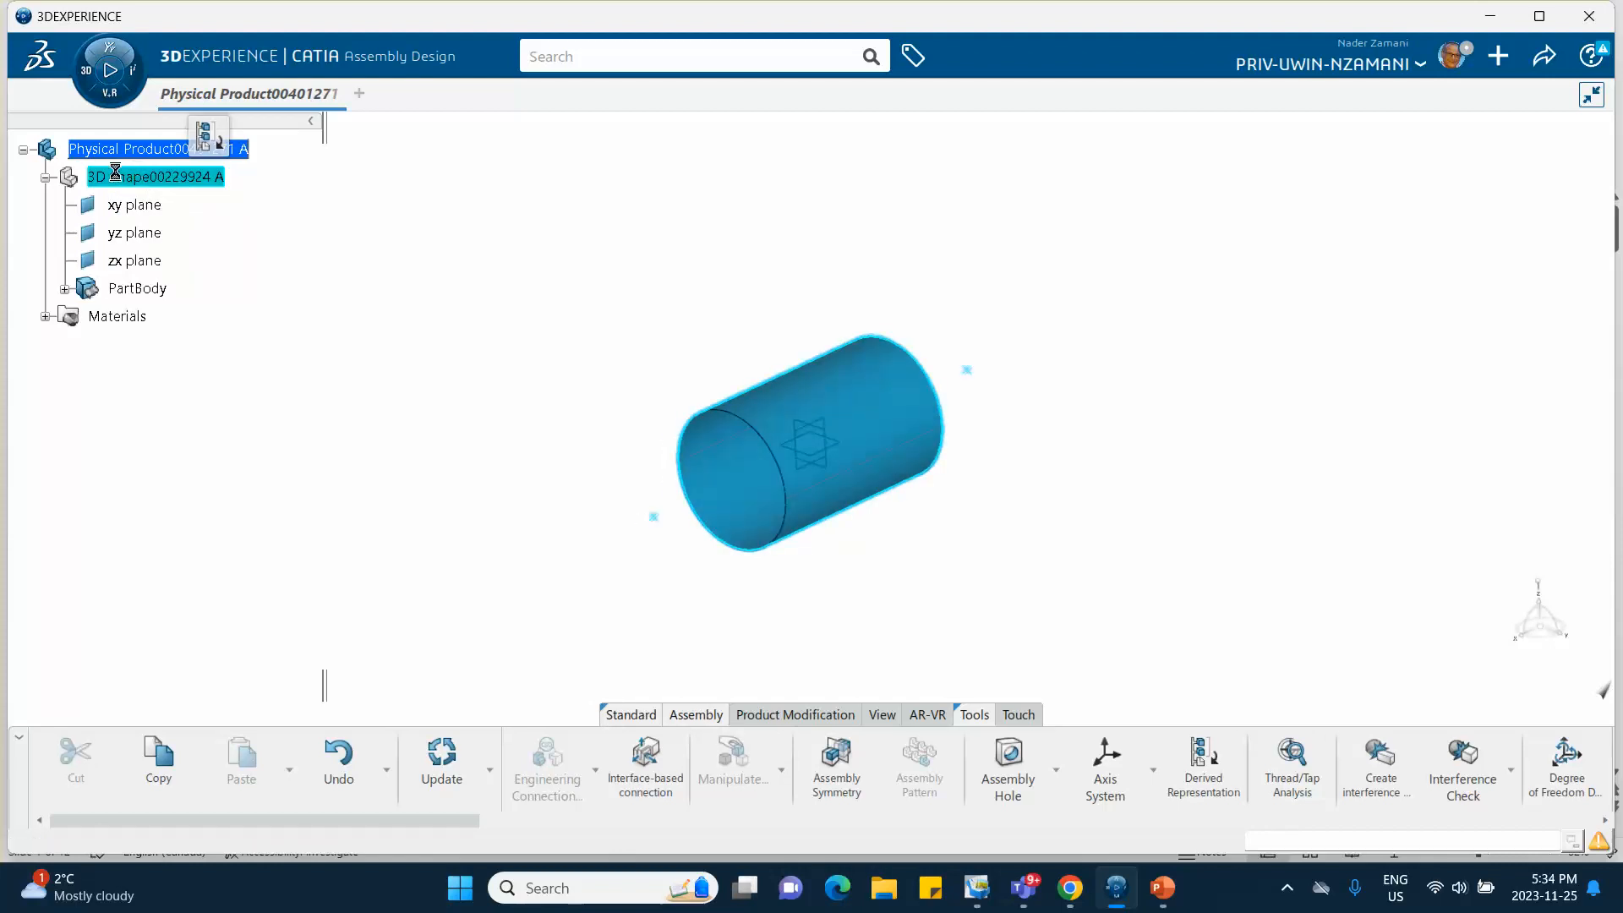
double_click(116, 175)
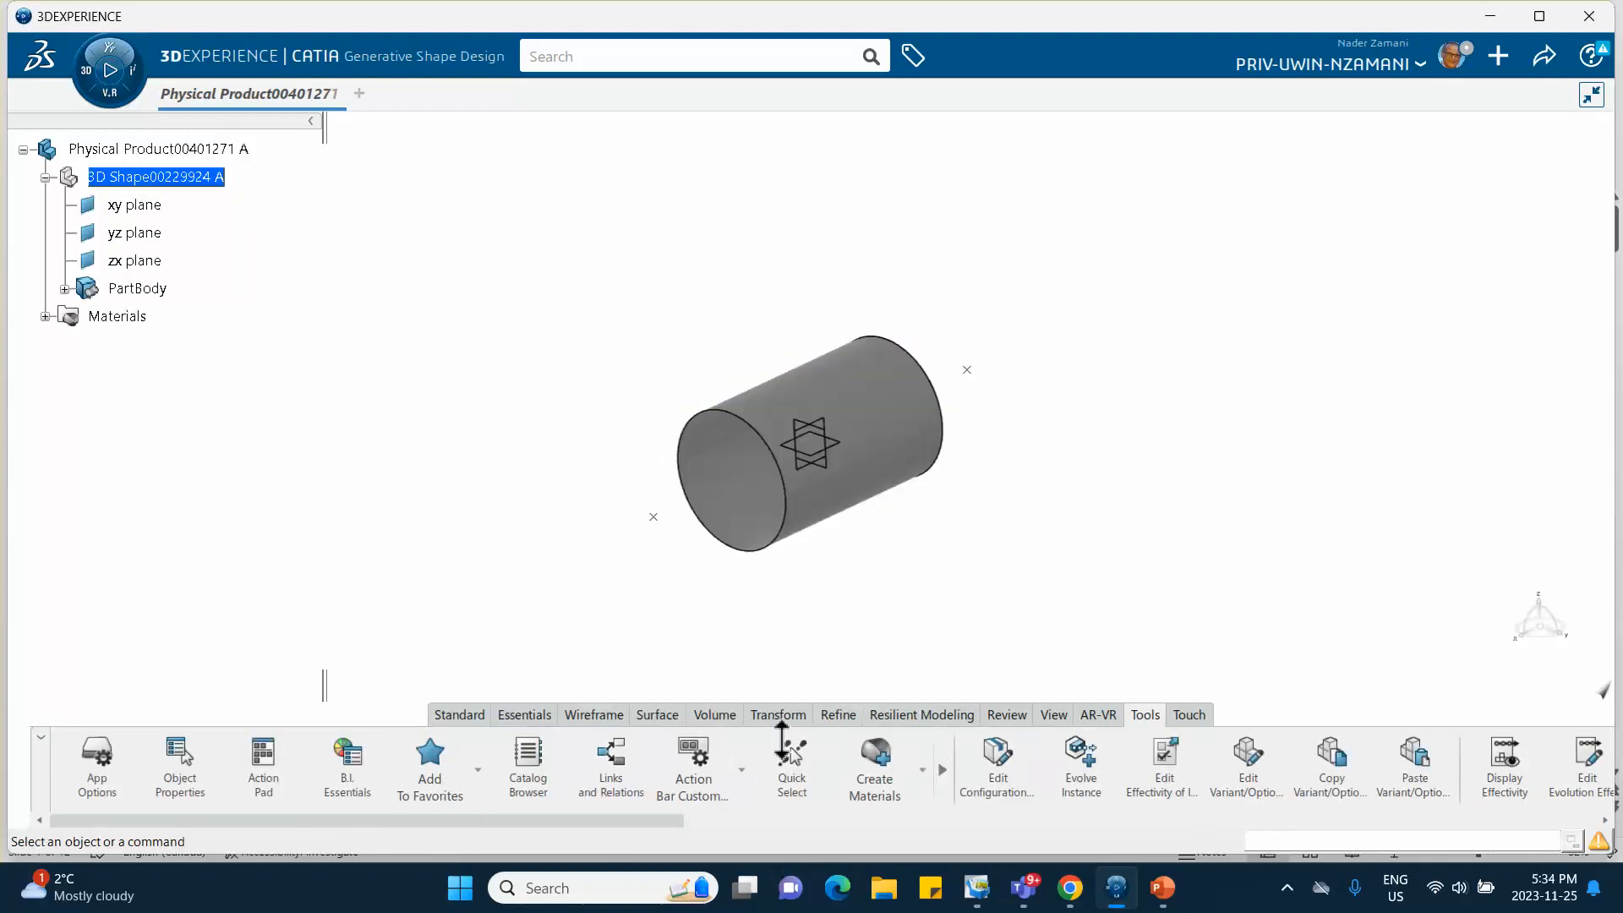
click(761, 717)
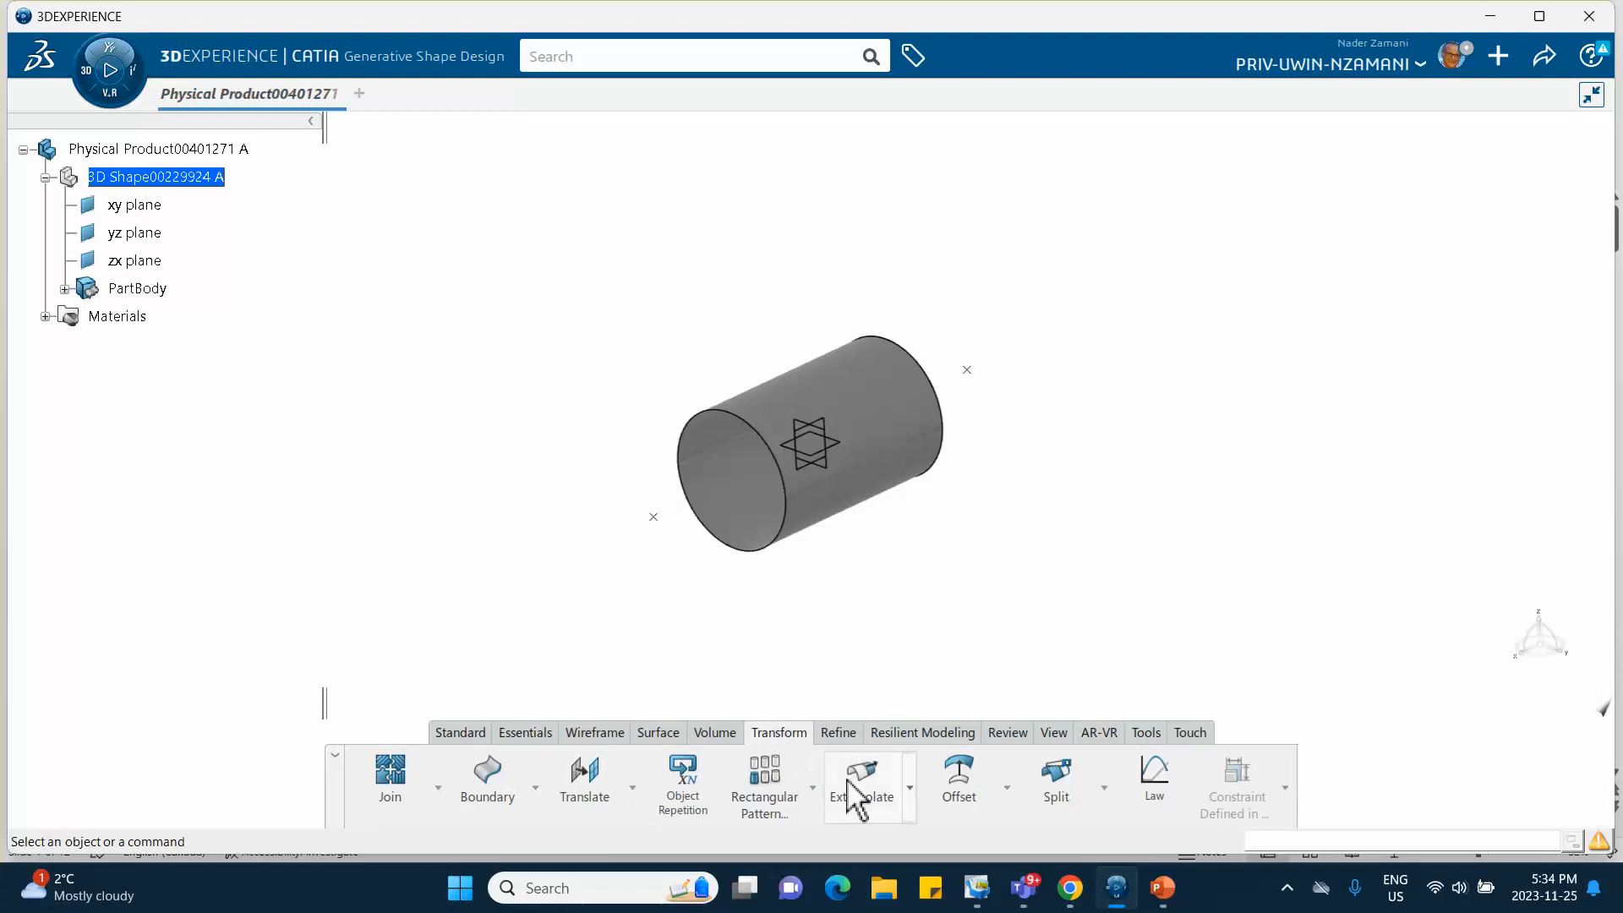
click(1063, 803)
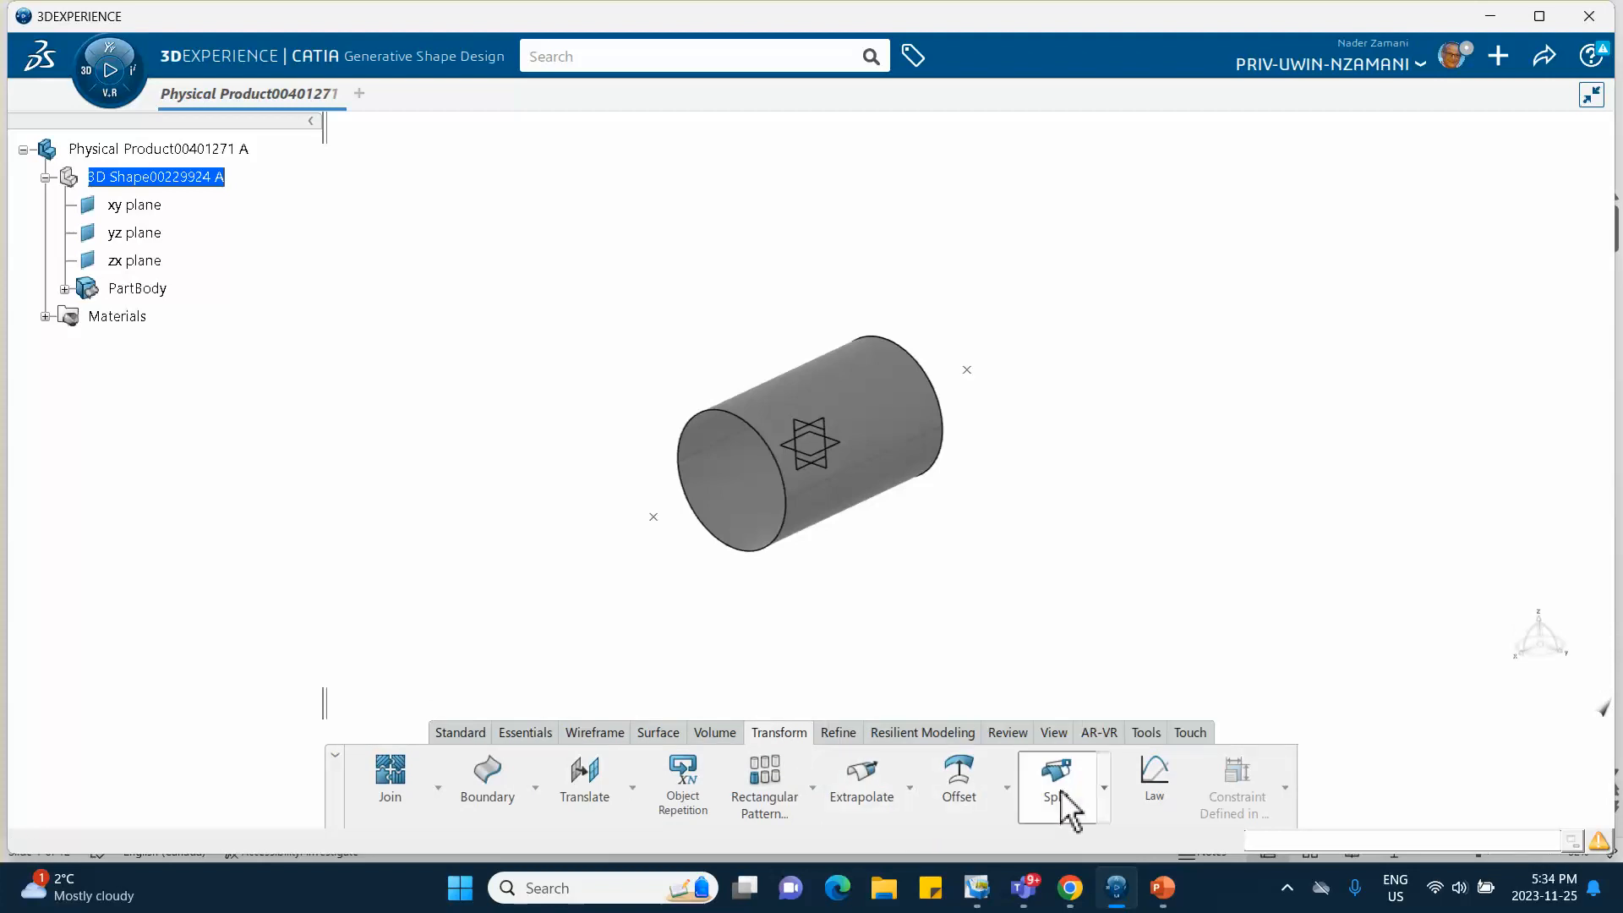
middle_drag(1050, 413, 978, 360)
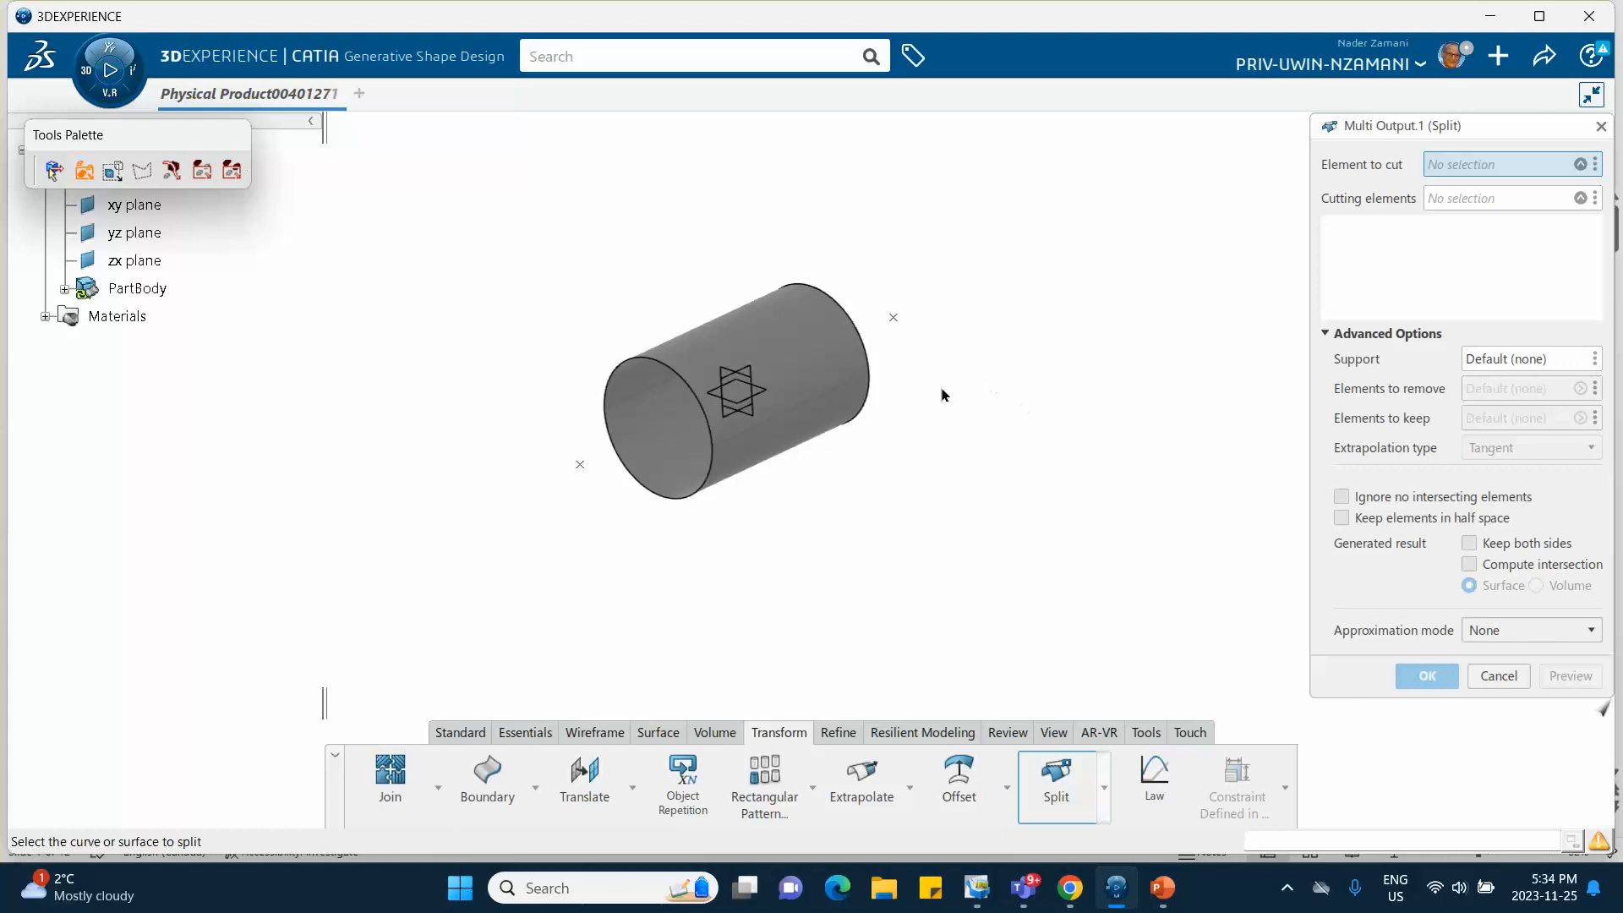
click(798, 348)
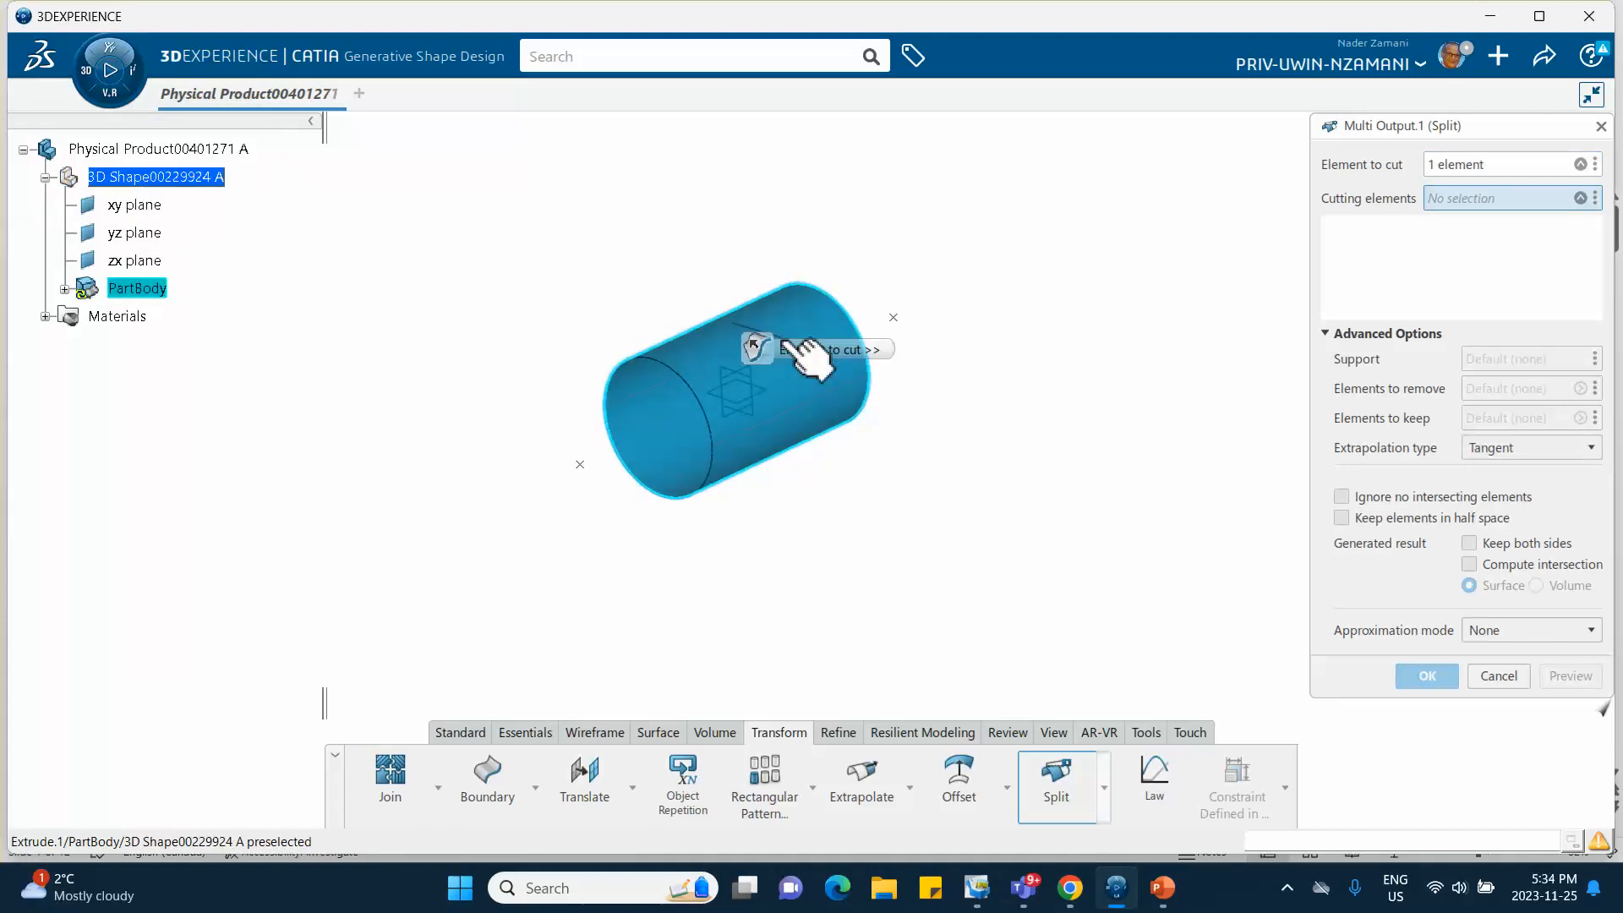
middle_drag(768, 518, 924, 465)
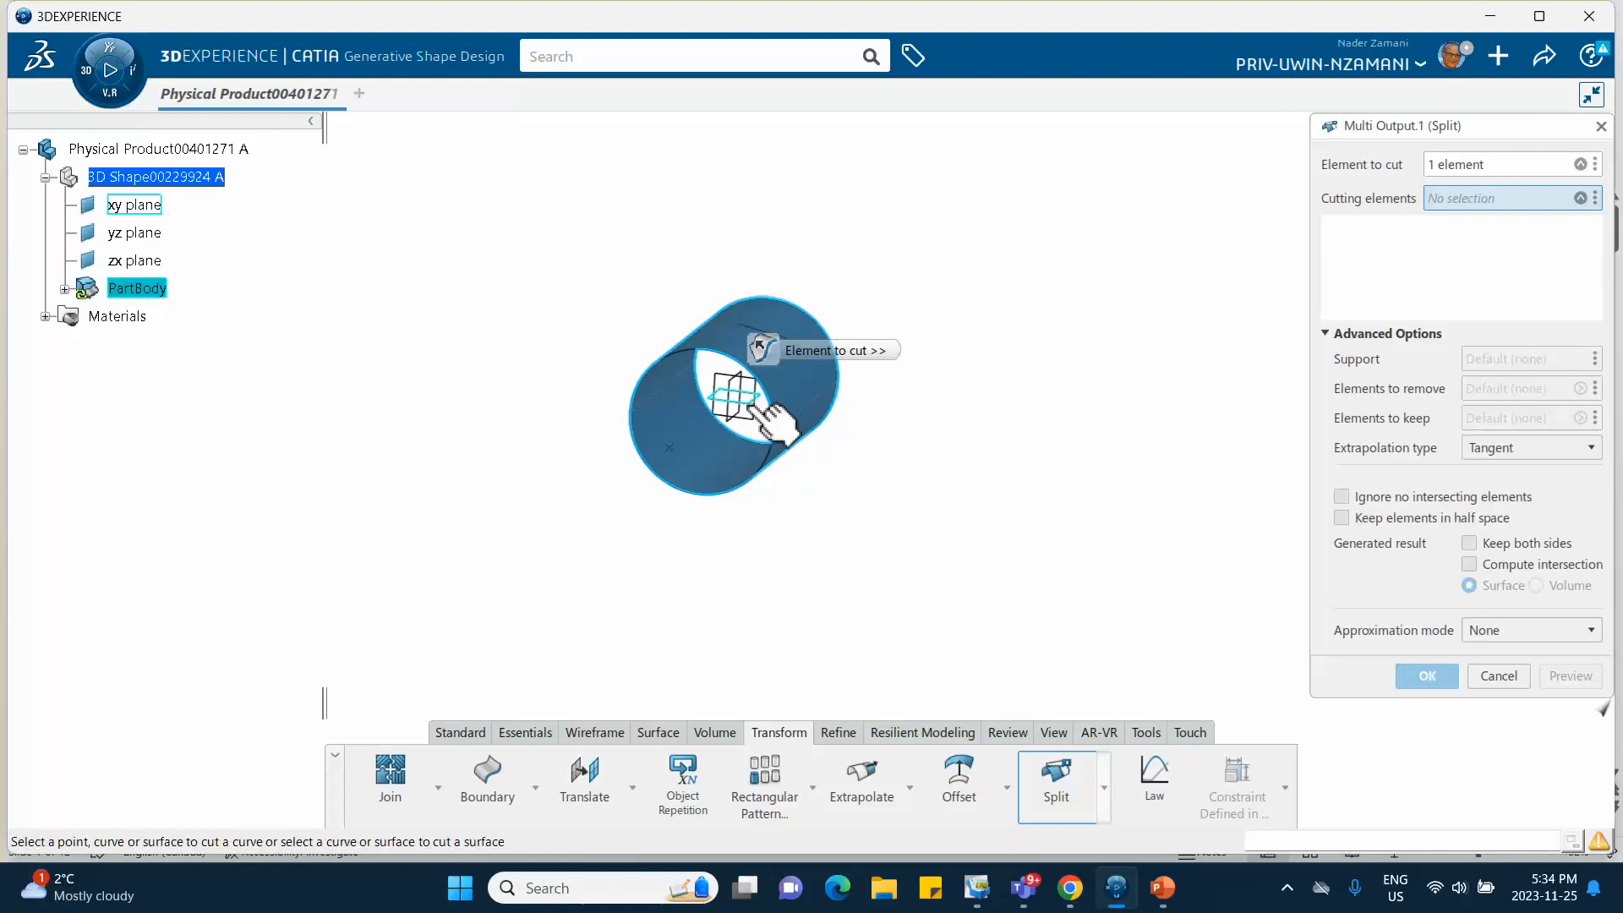
click(758, 400)
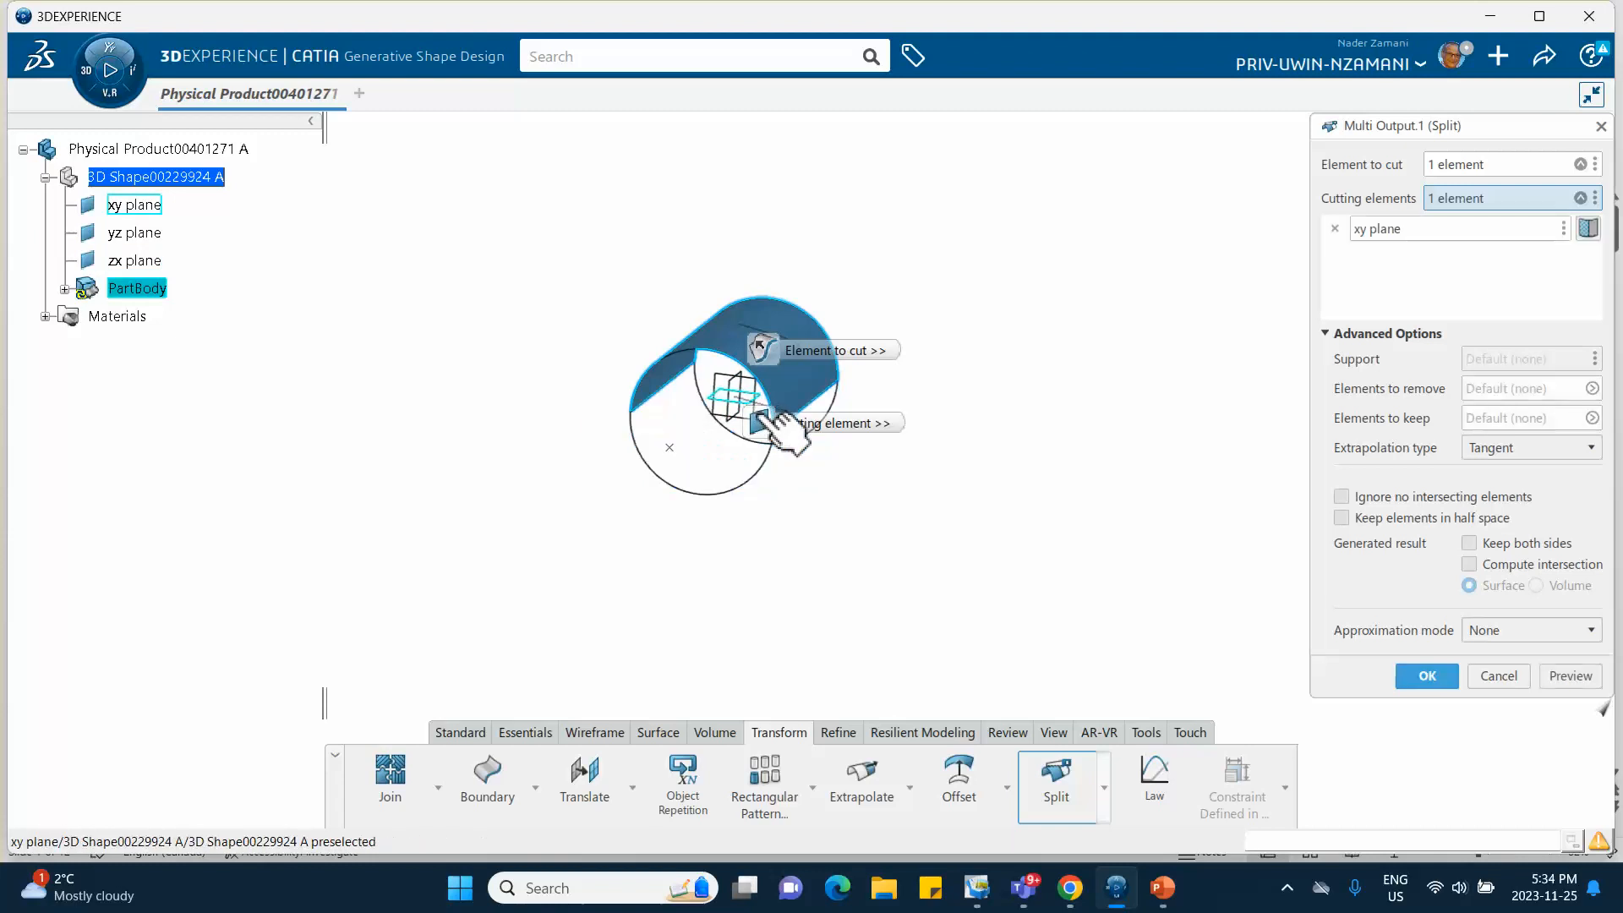
click(1468, 543)
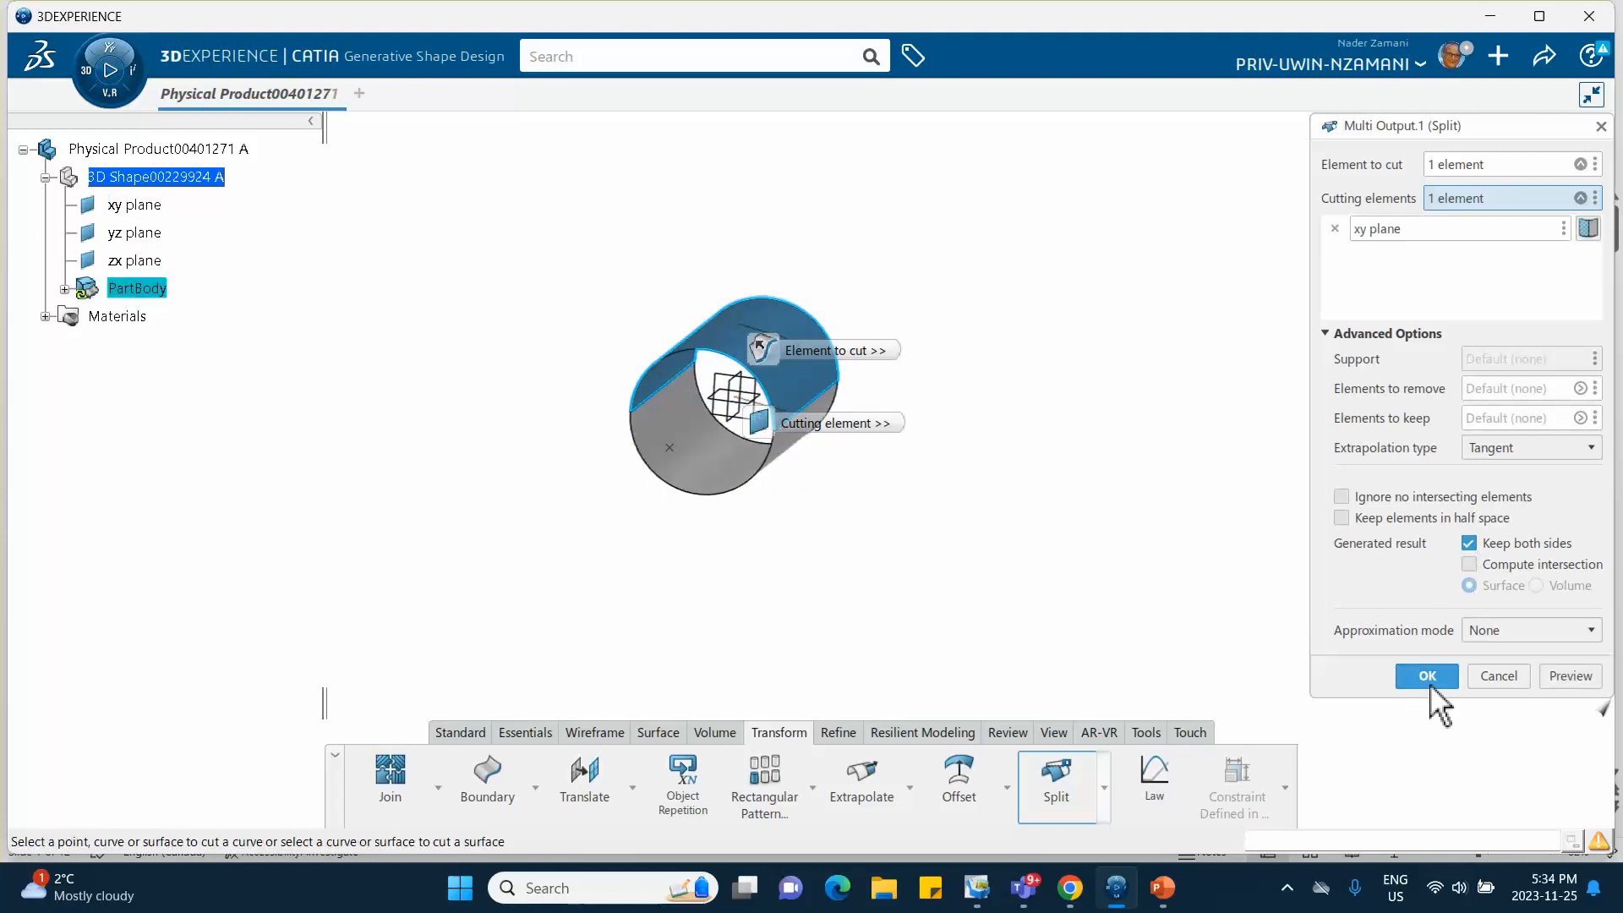
click(1426, 676)
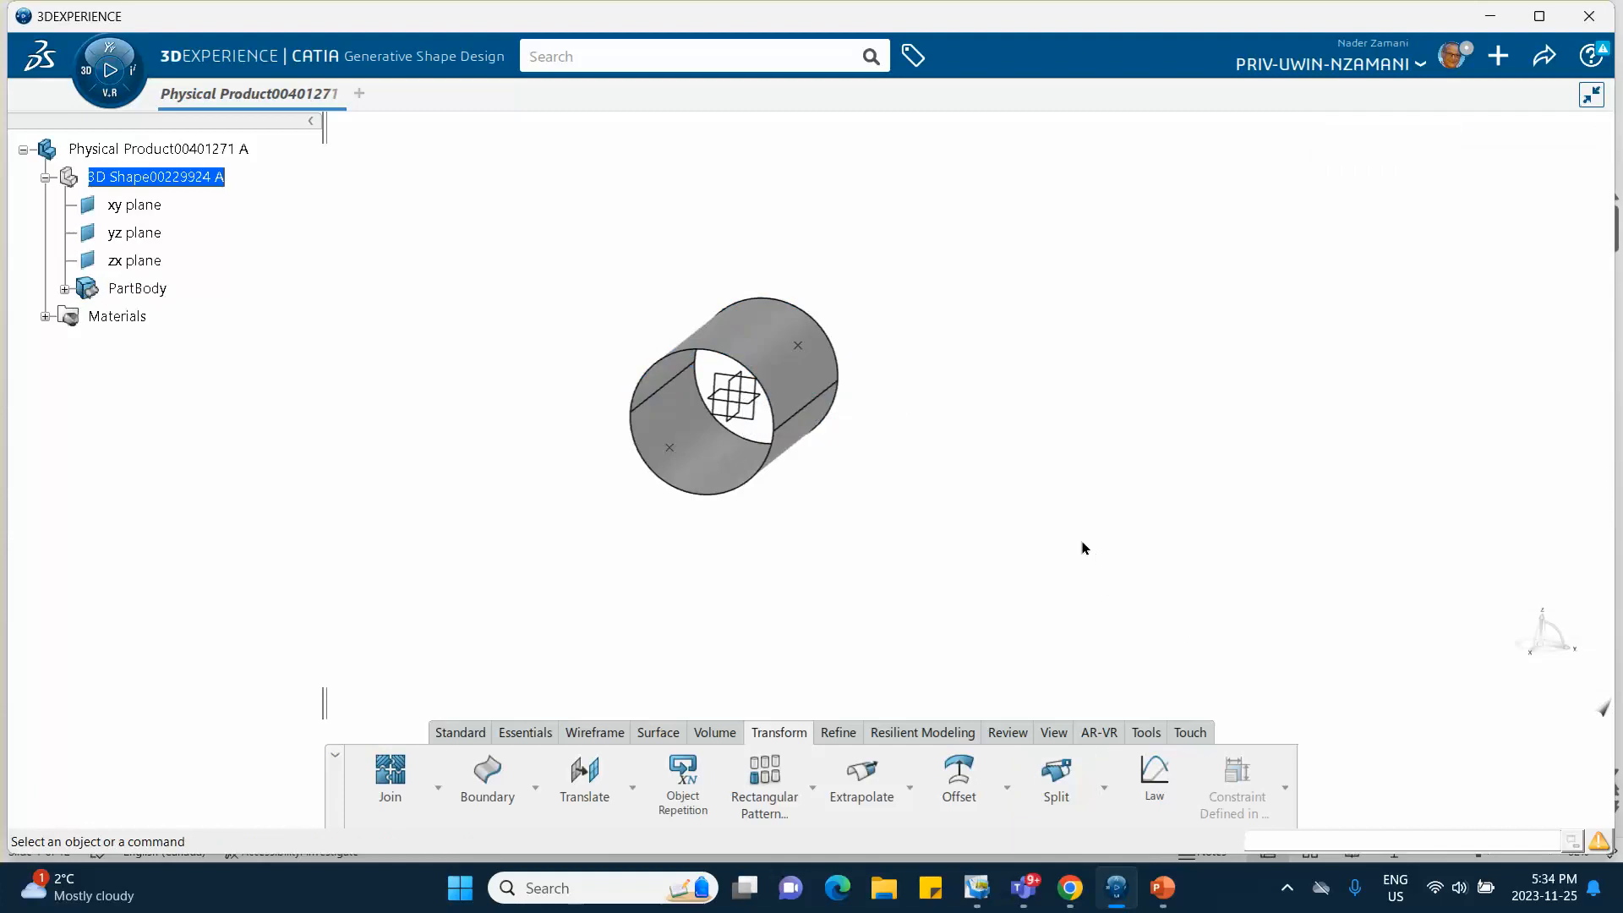
Split the upper half of the cylinder surface with the yz plane, keeping both sides.
middle_drag(1036, 435, 862, 467)
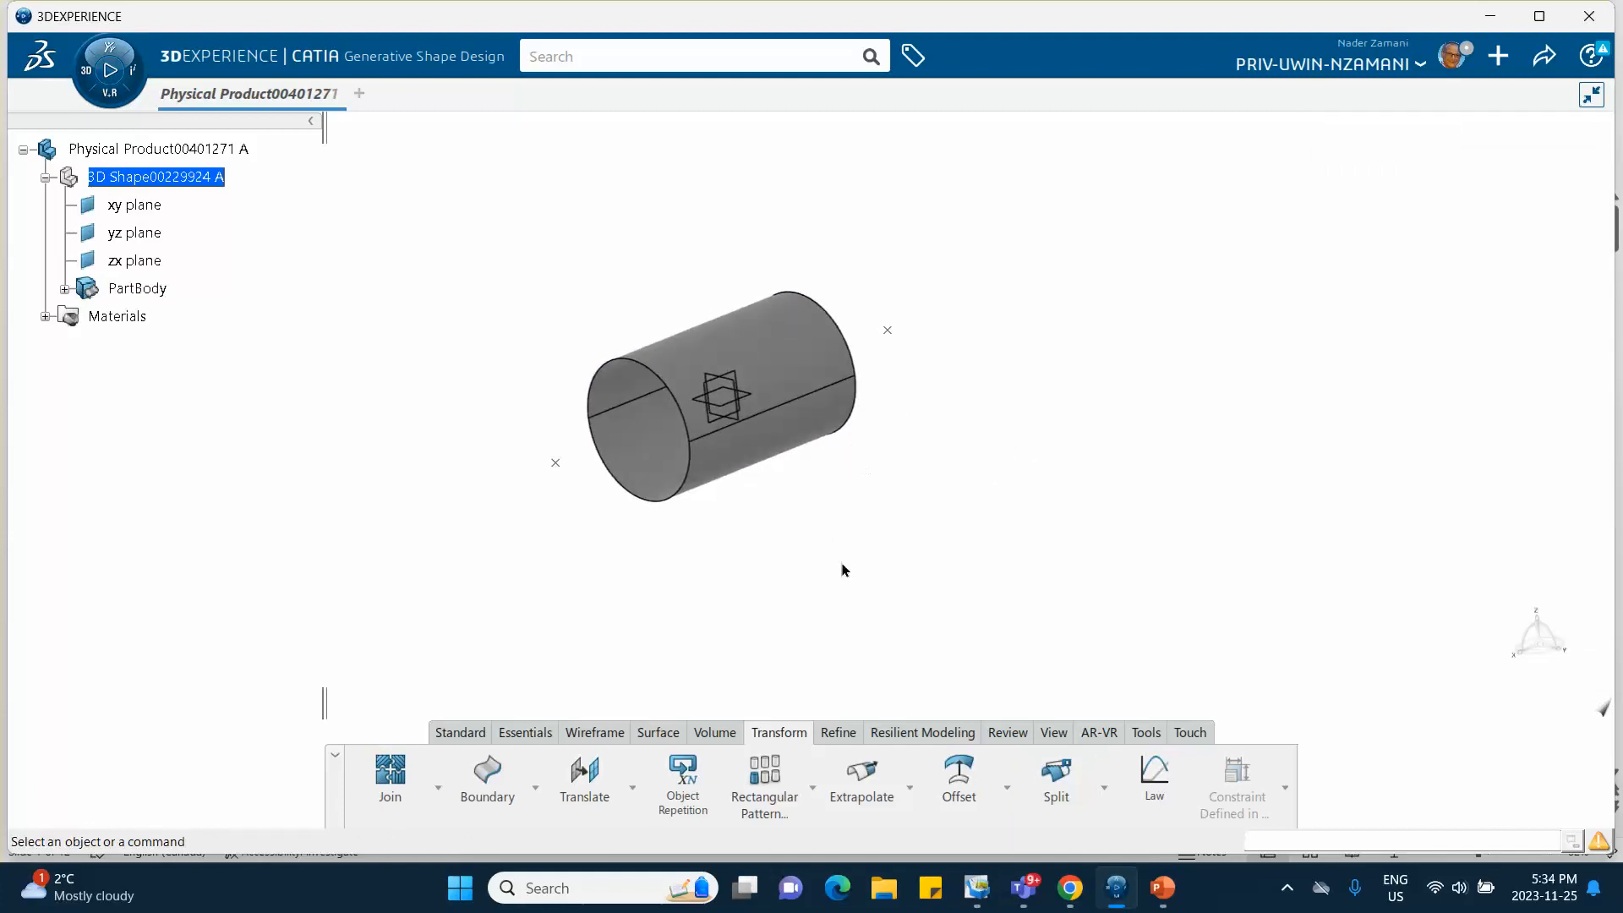
middle_drag(844, 569, 1003, 518)
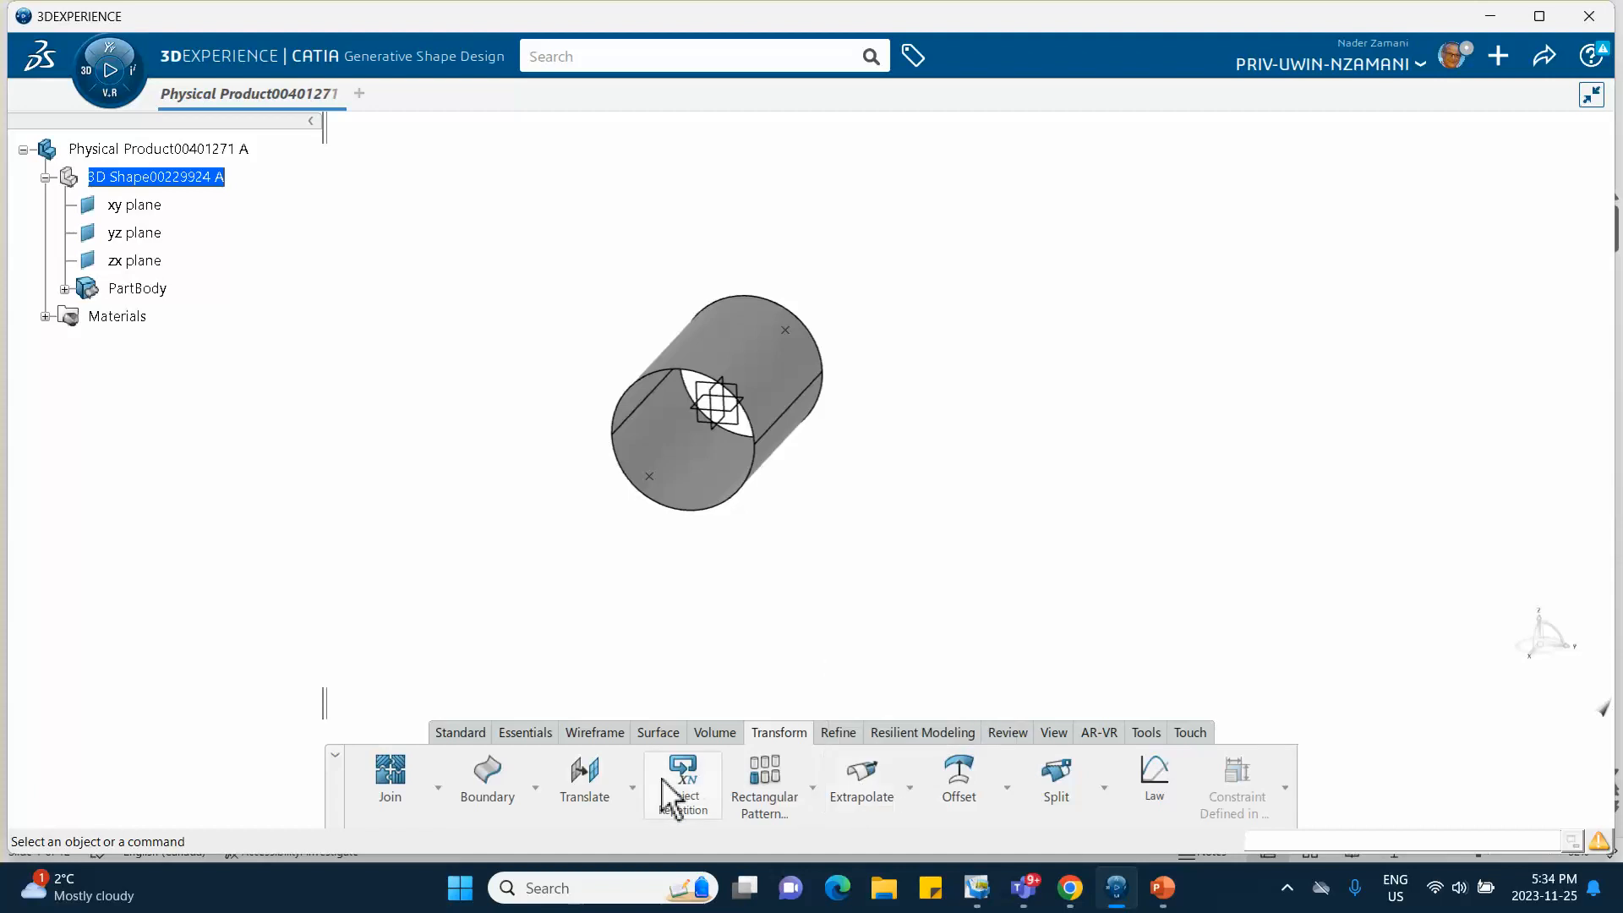
click(1055, 784)
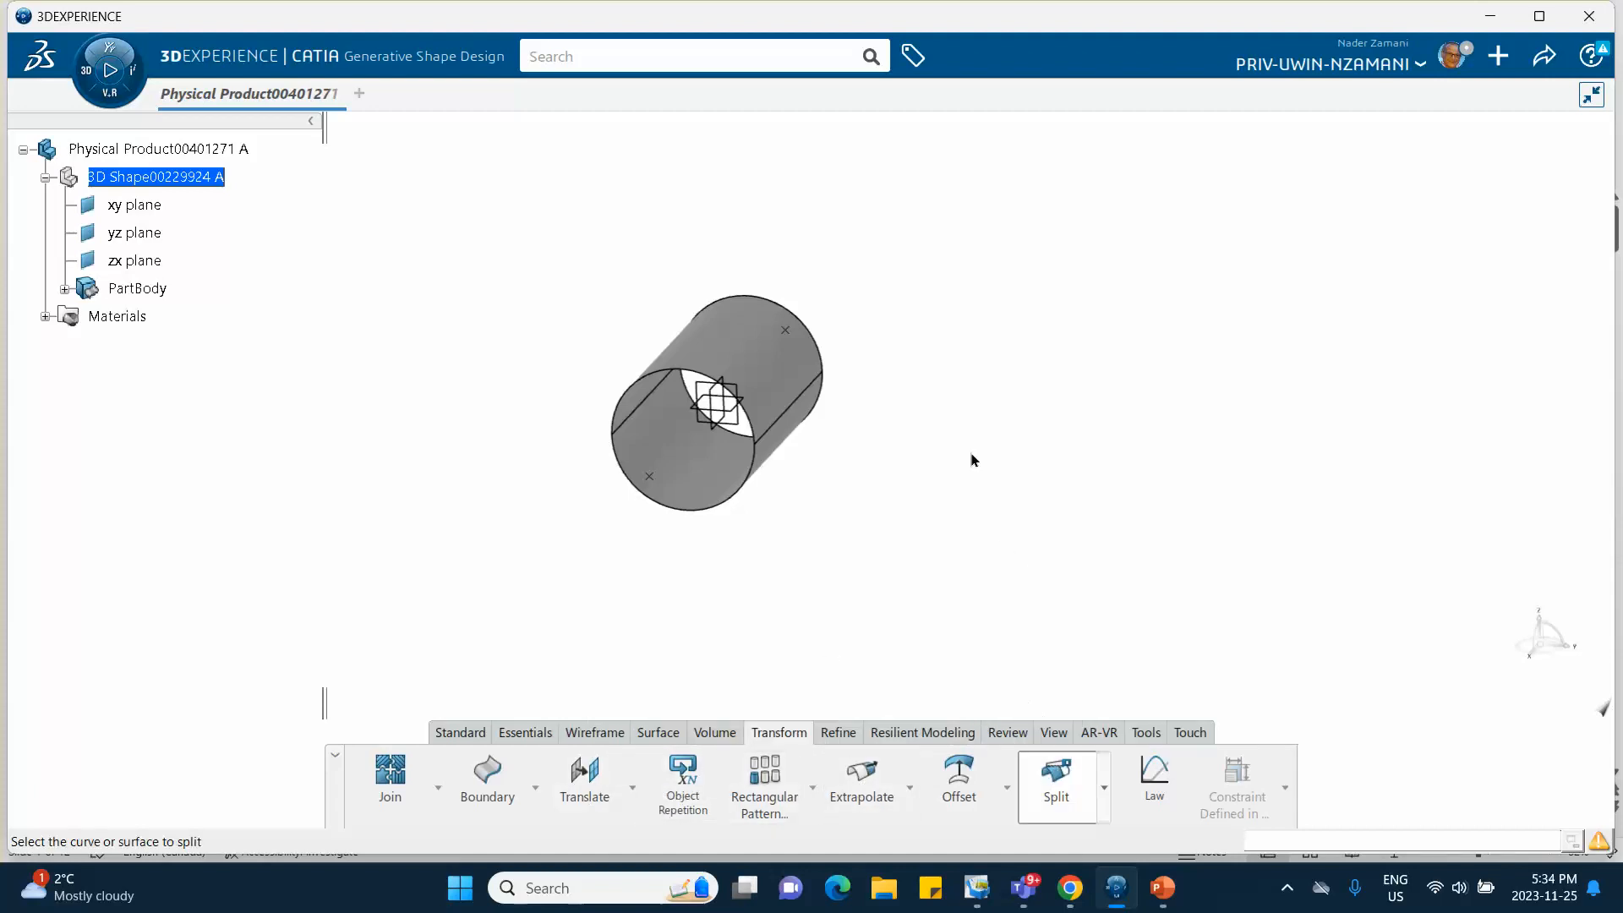
click(755, 350)
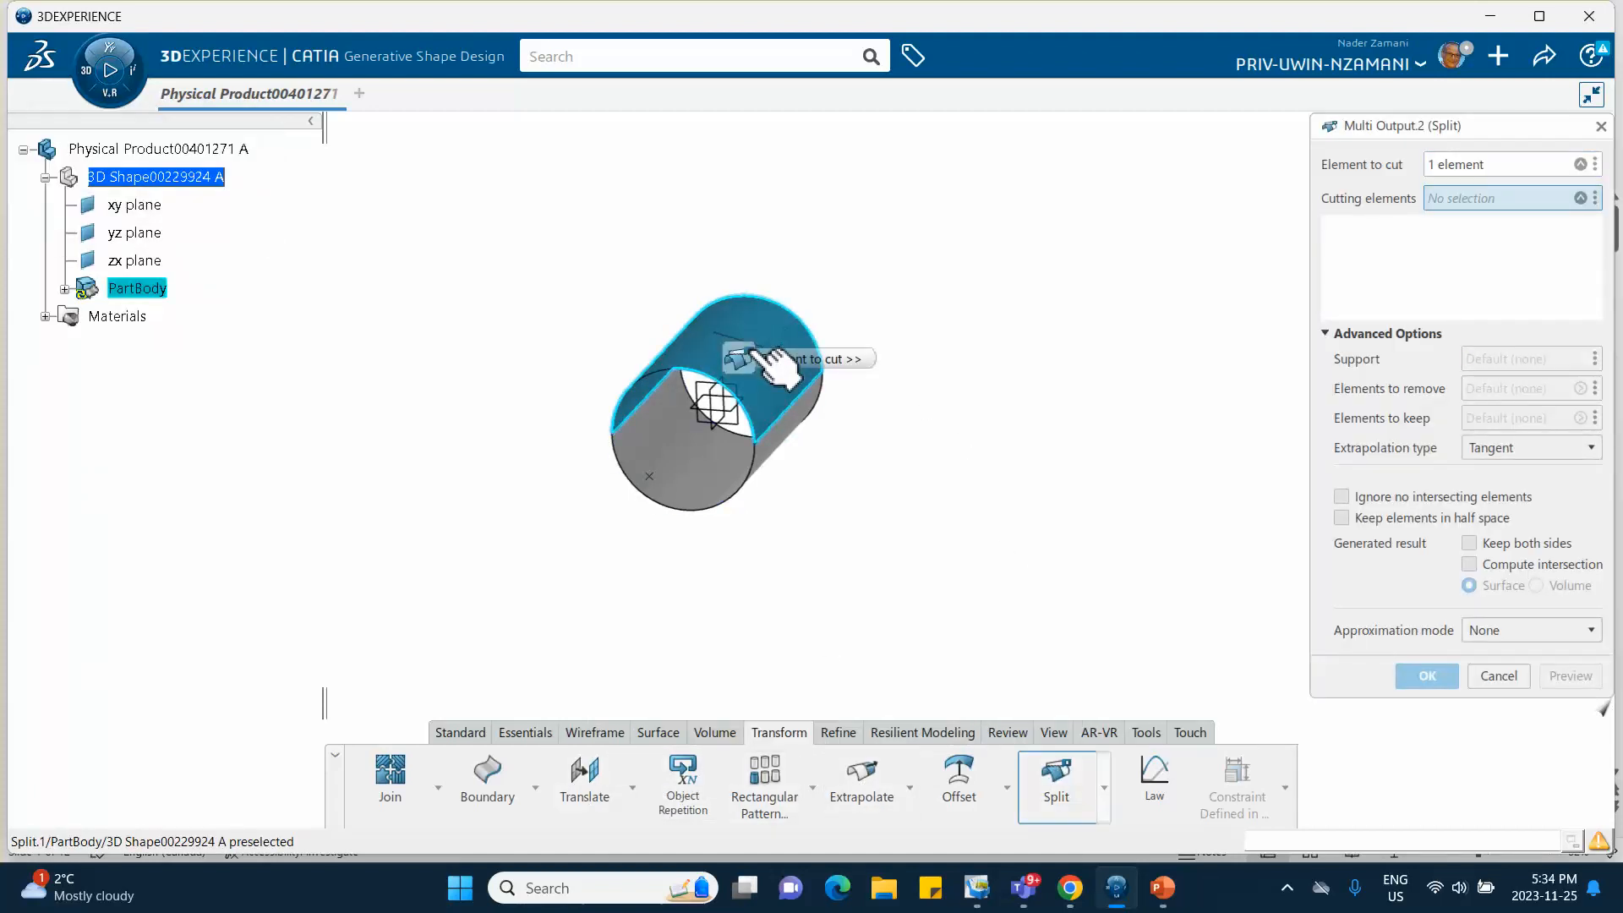
click(754, 429)
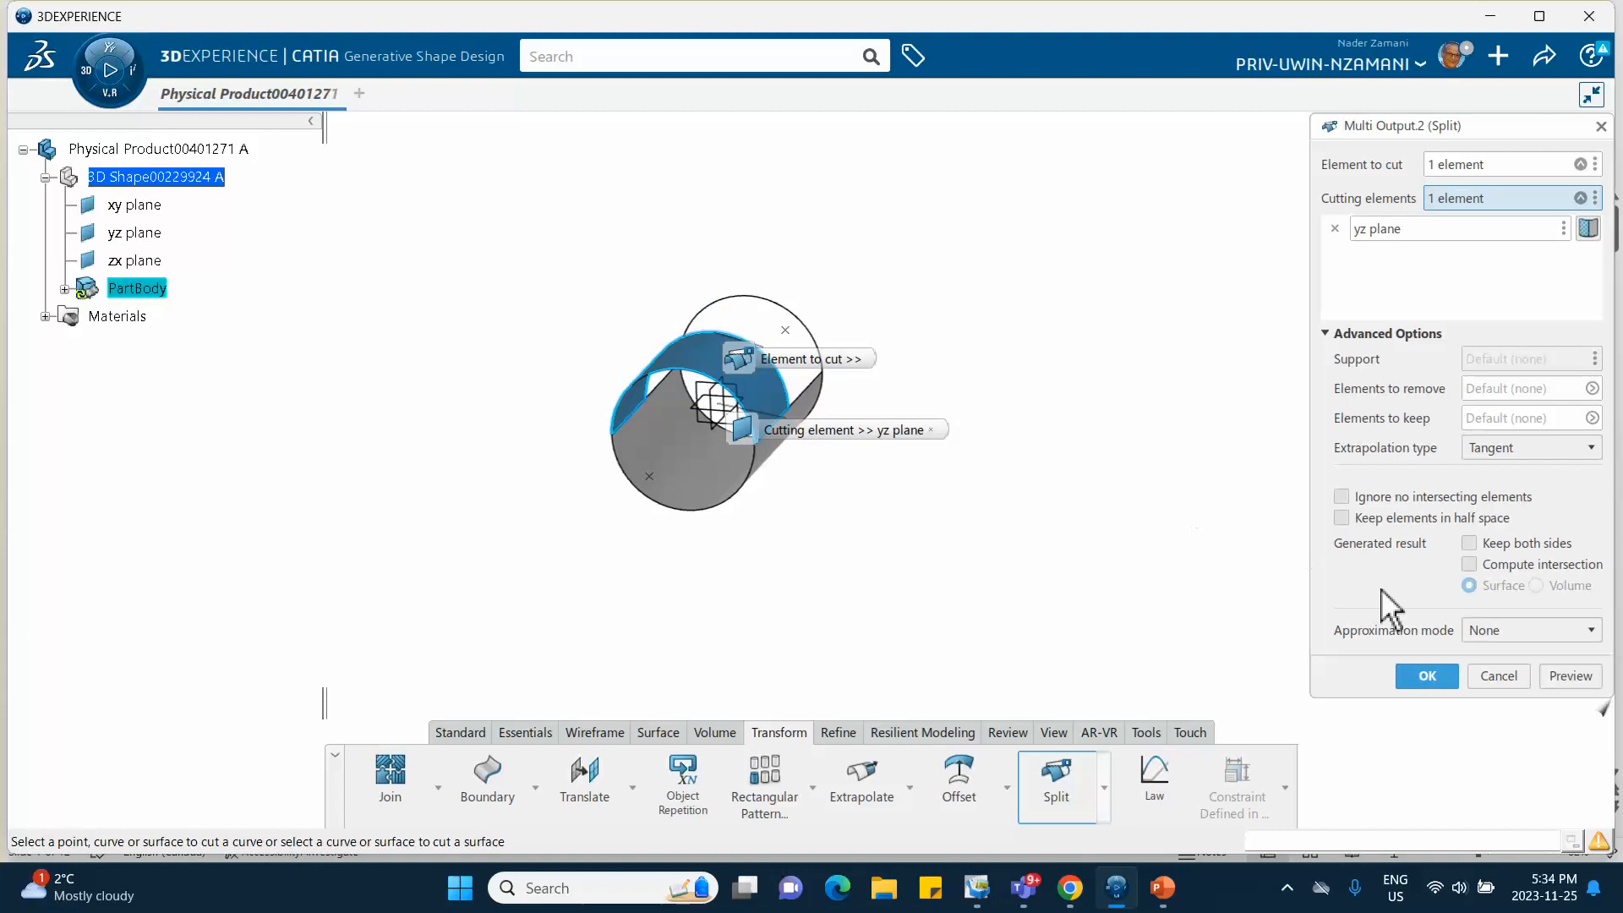
click(1469, 543)
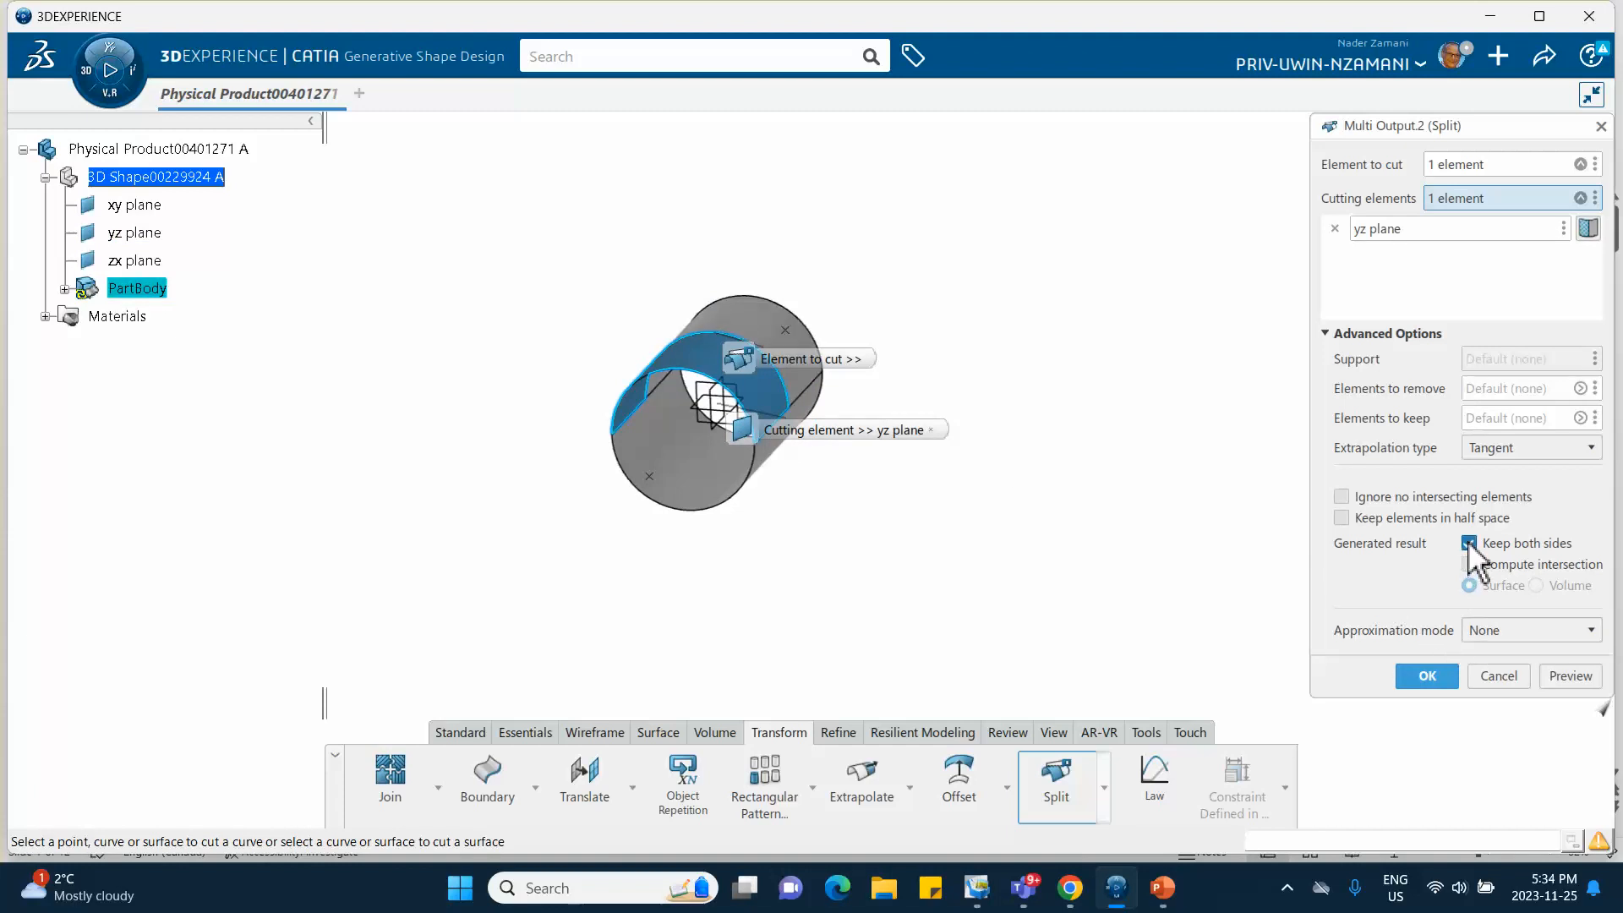
click(1424, 677)
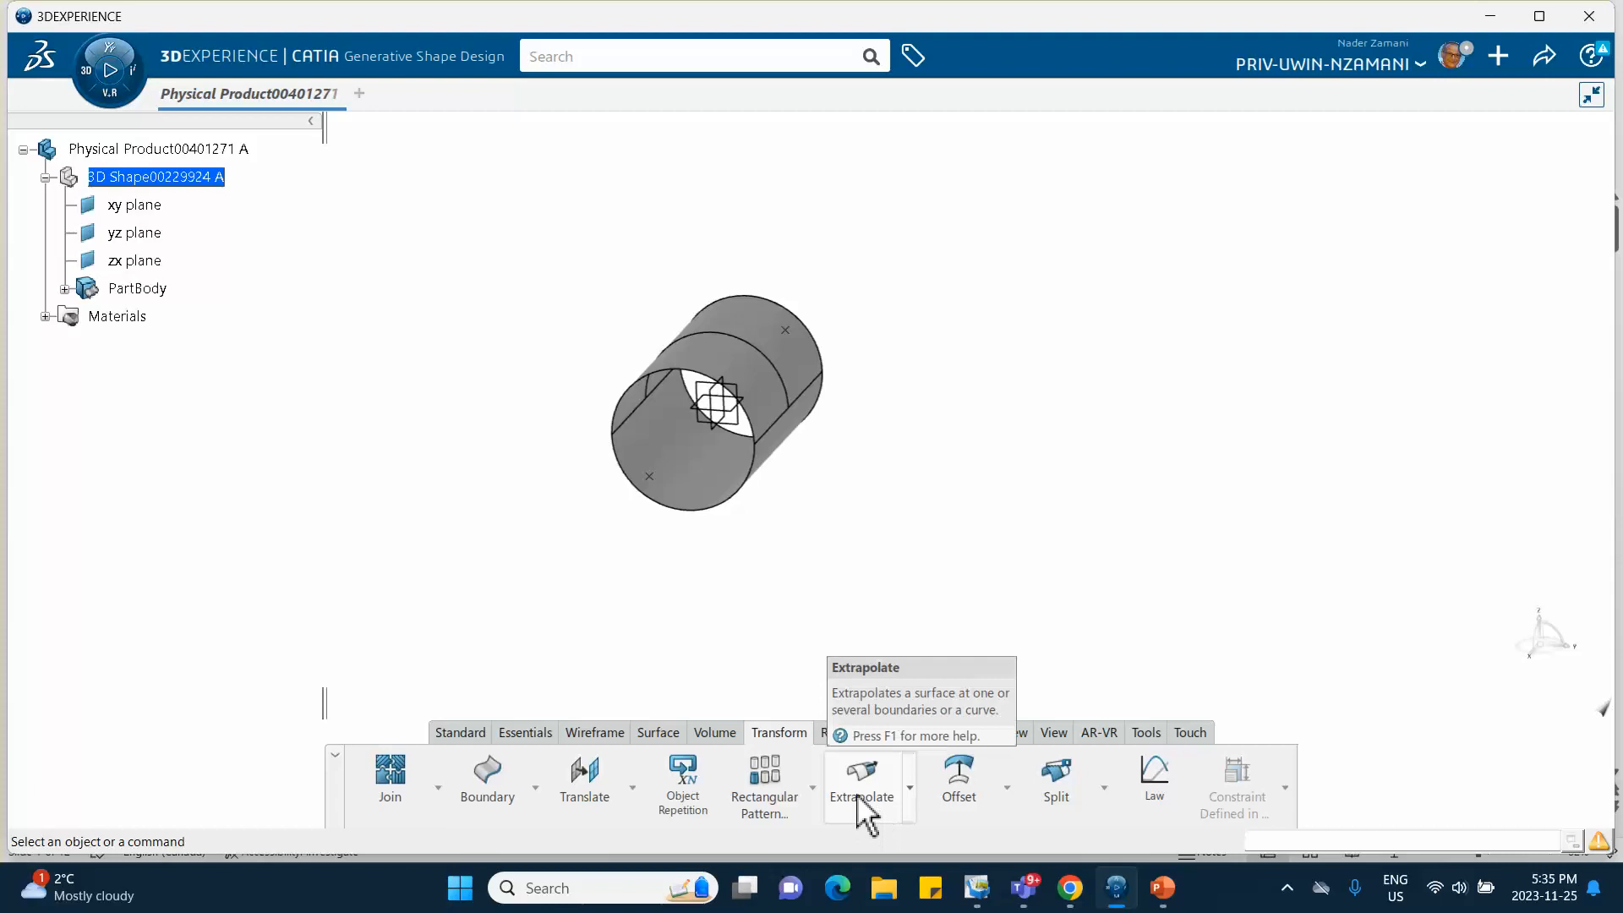
Split the lower half of the cylinder surface with the yz plane, keeping both sides.
click(1055, 786)
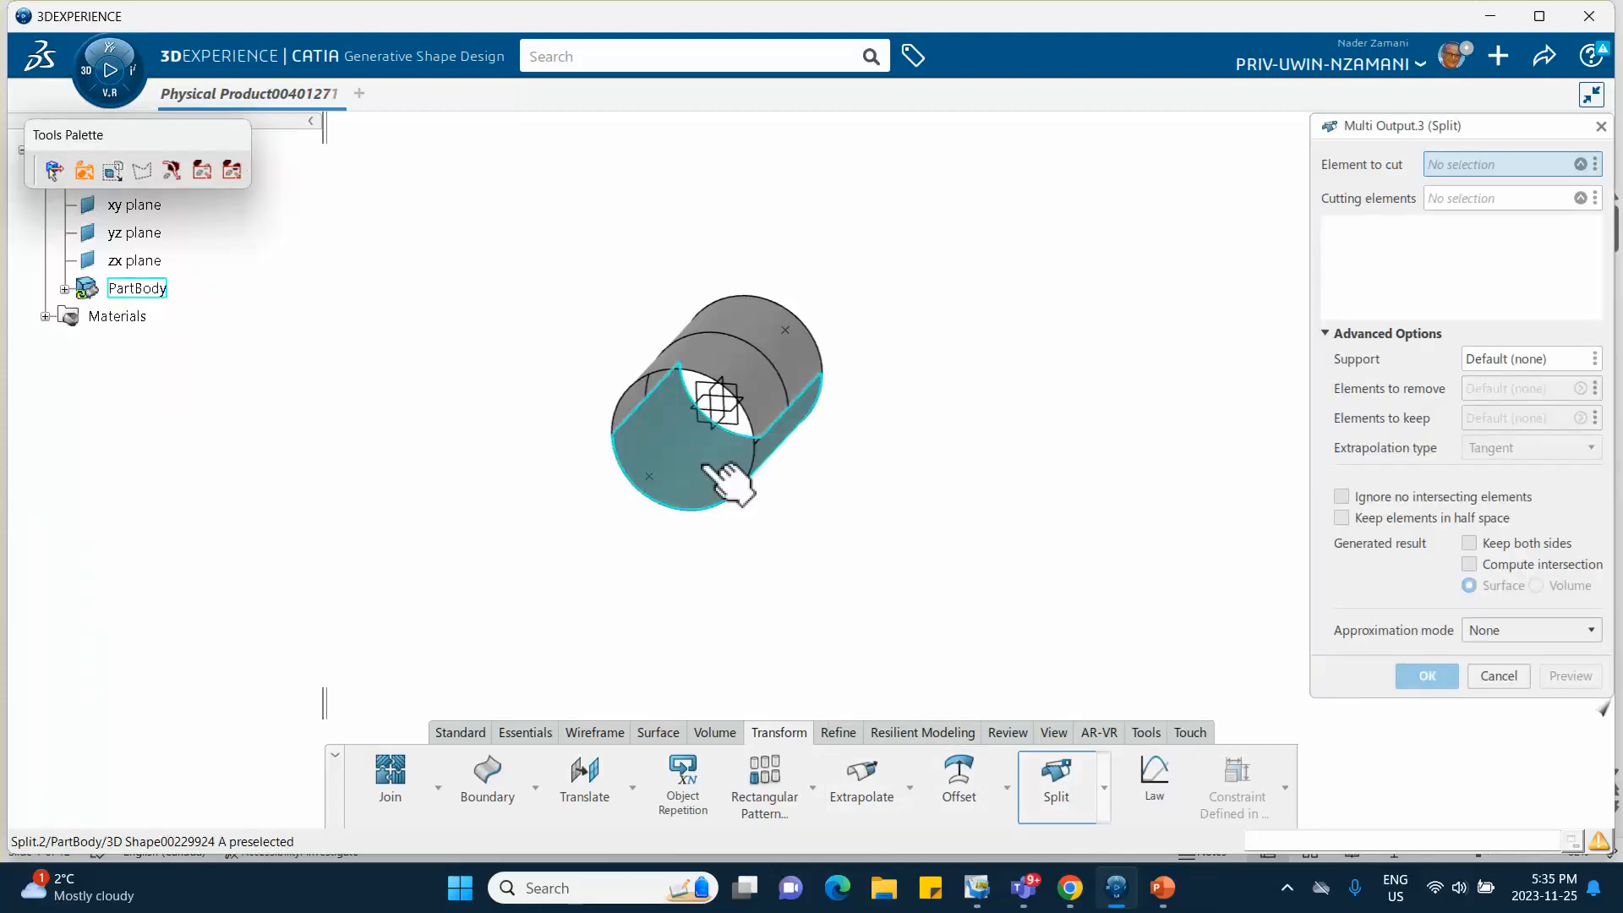
click(715, 467)
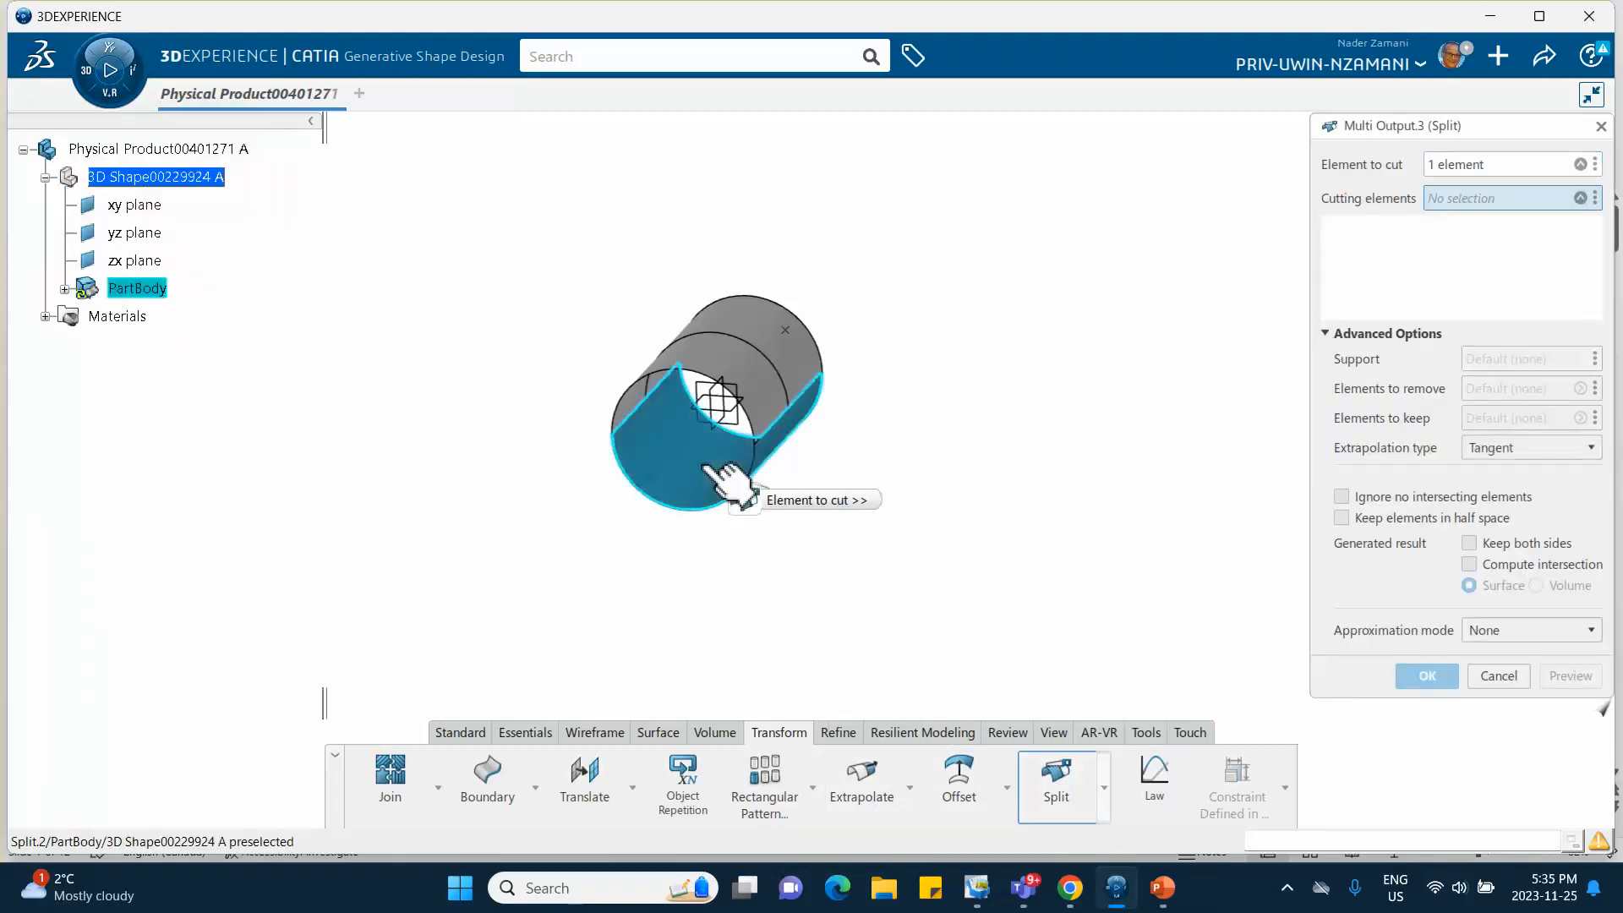
click(747, 429)
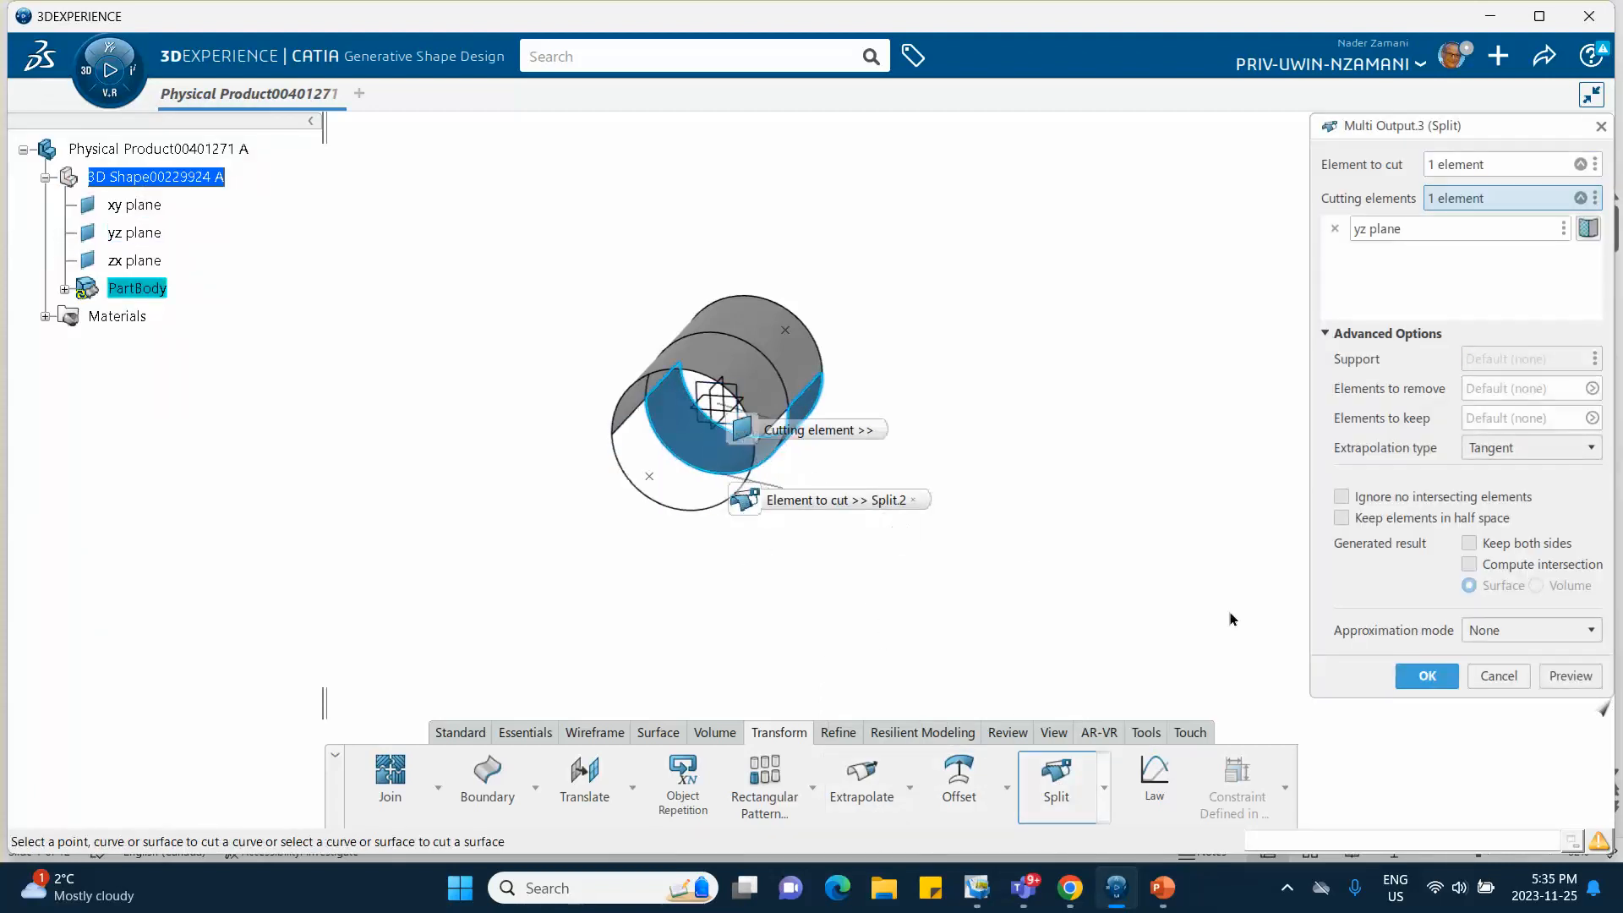
click(1469, 543)
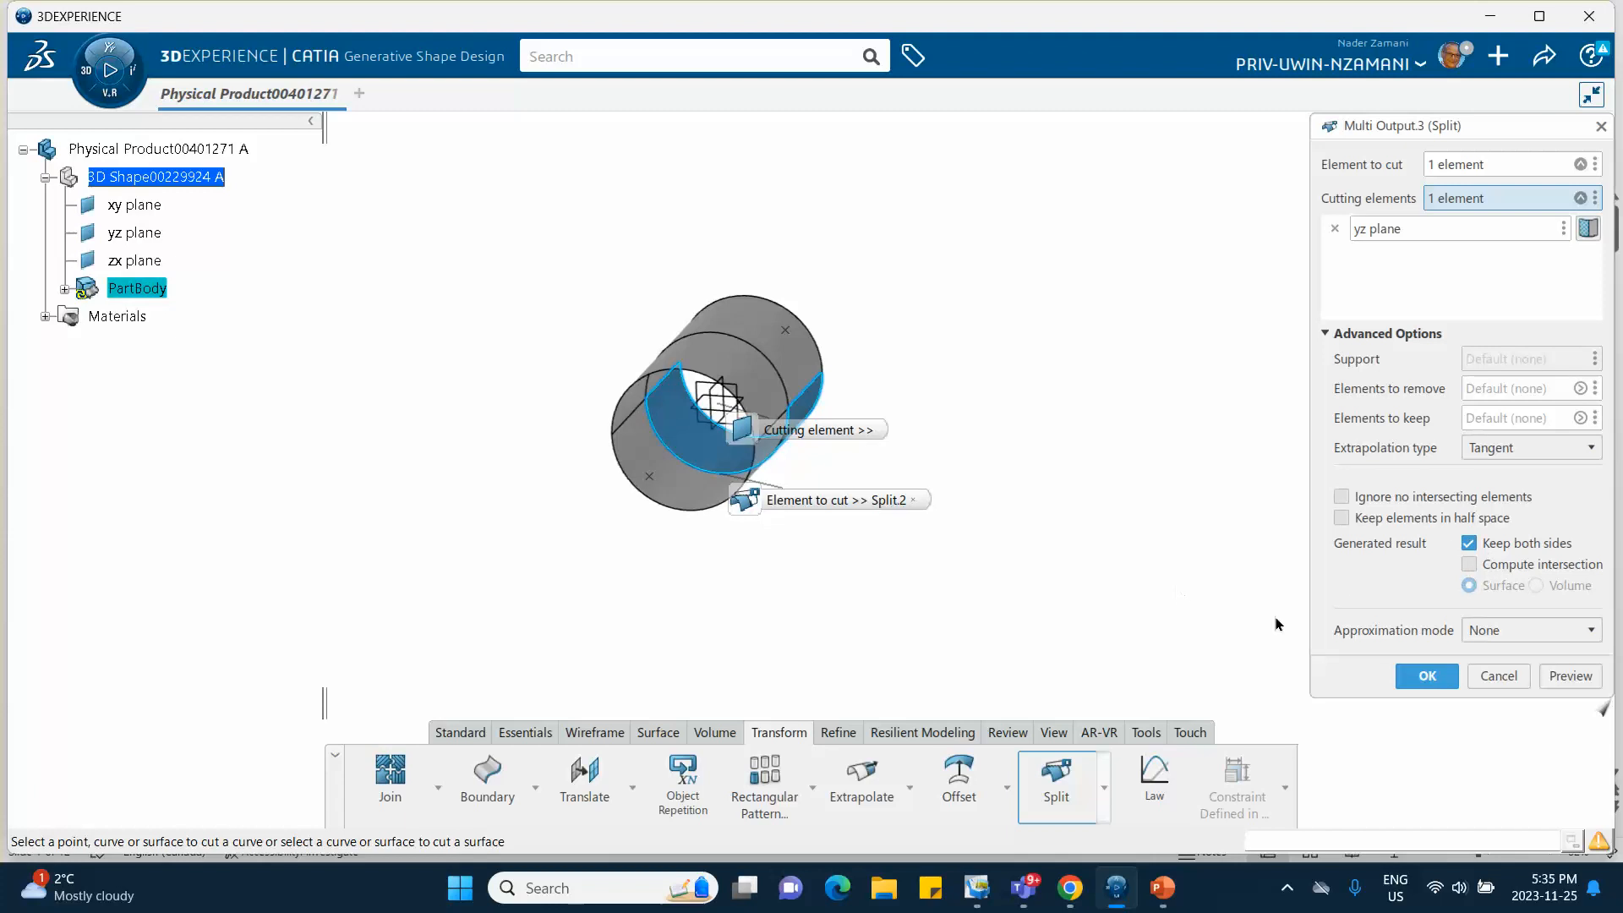
click(1428, 679)
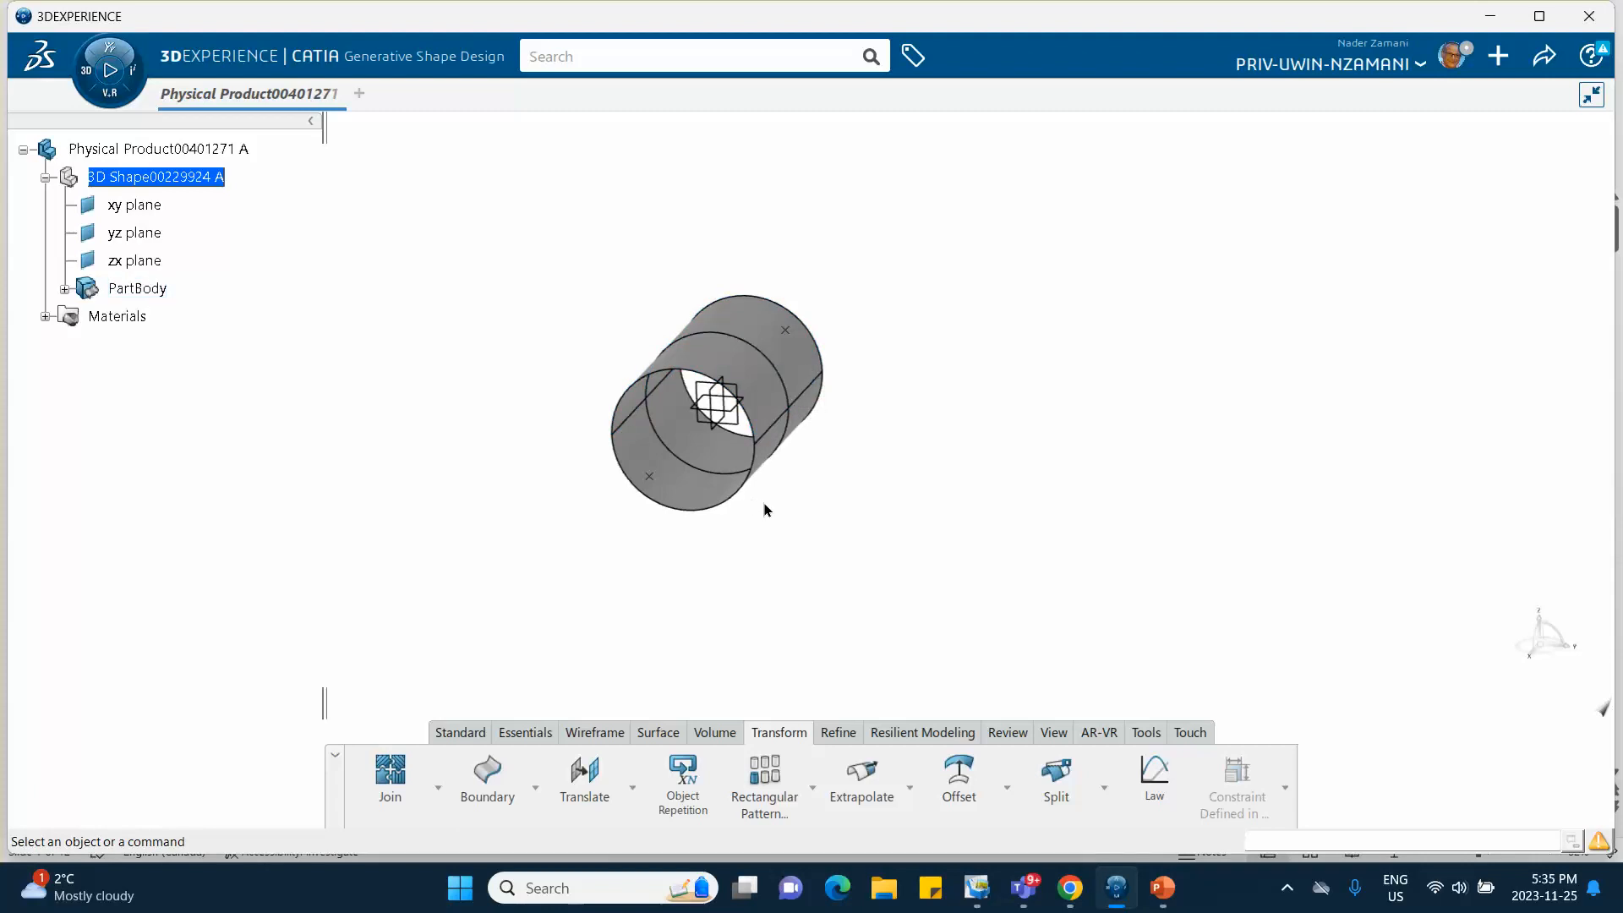
Split the rear piece of the cylinder's upper half with the zx plane, keeping both sides.
middle_drag(765, 510, 1097, 427)
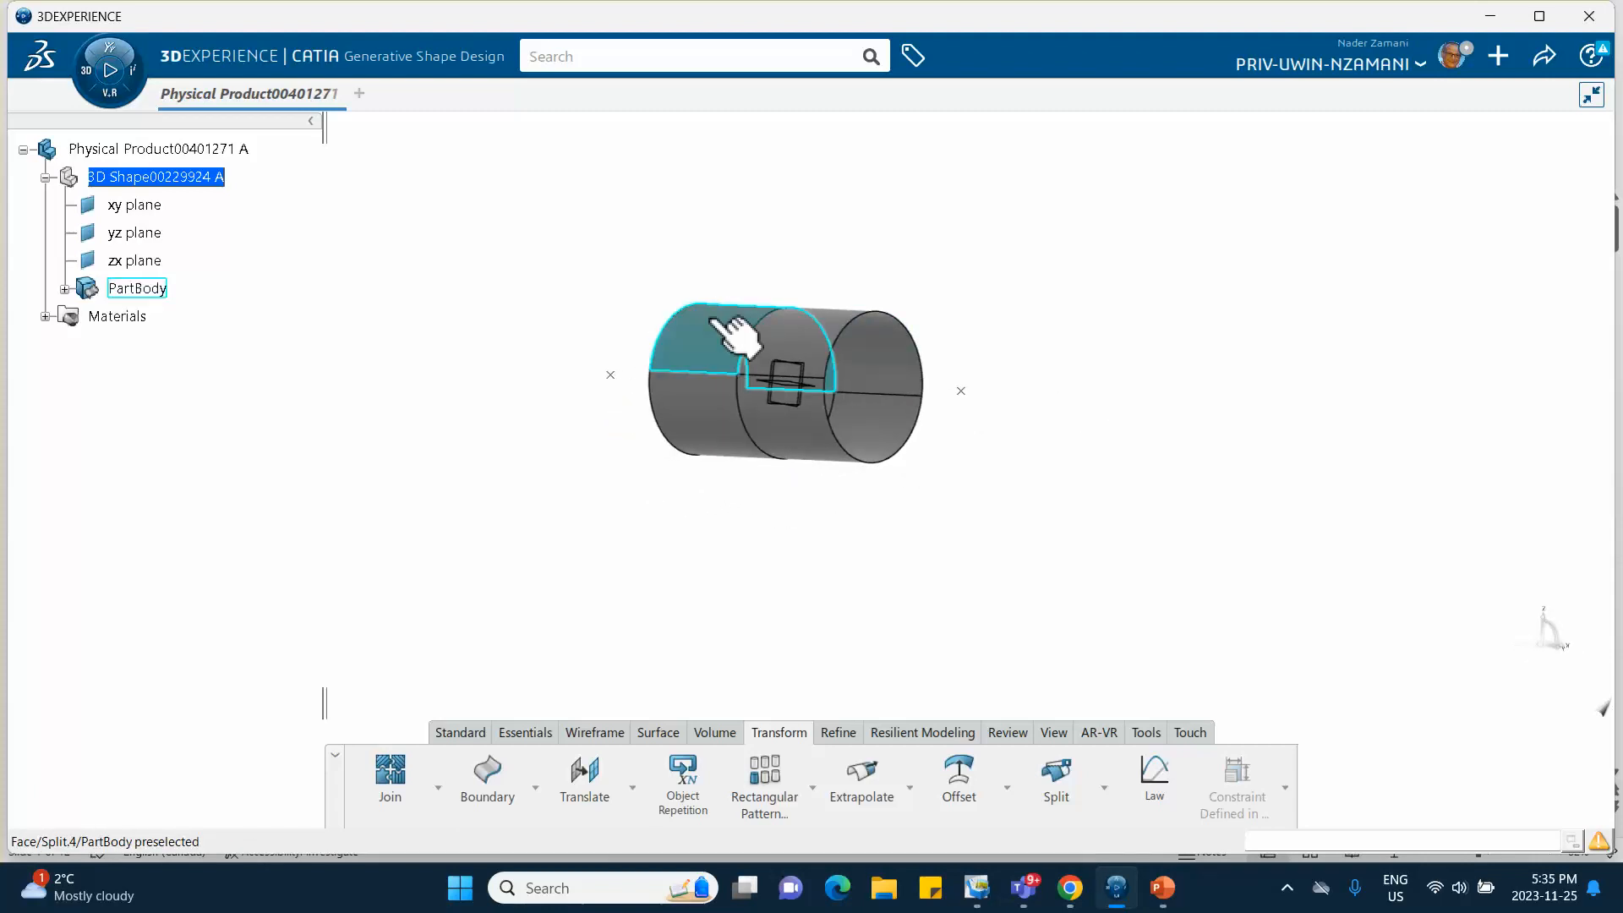
middle_drag(844, 312, 807, 422)
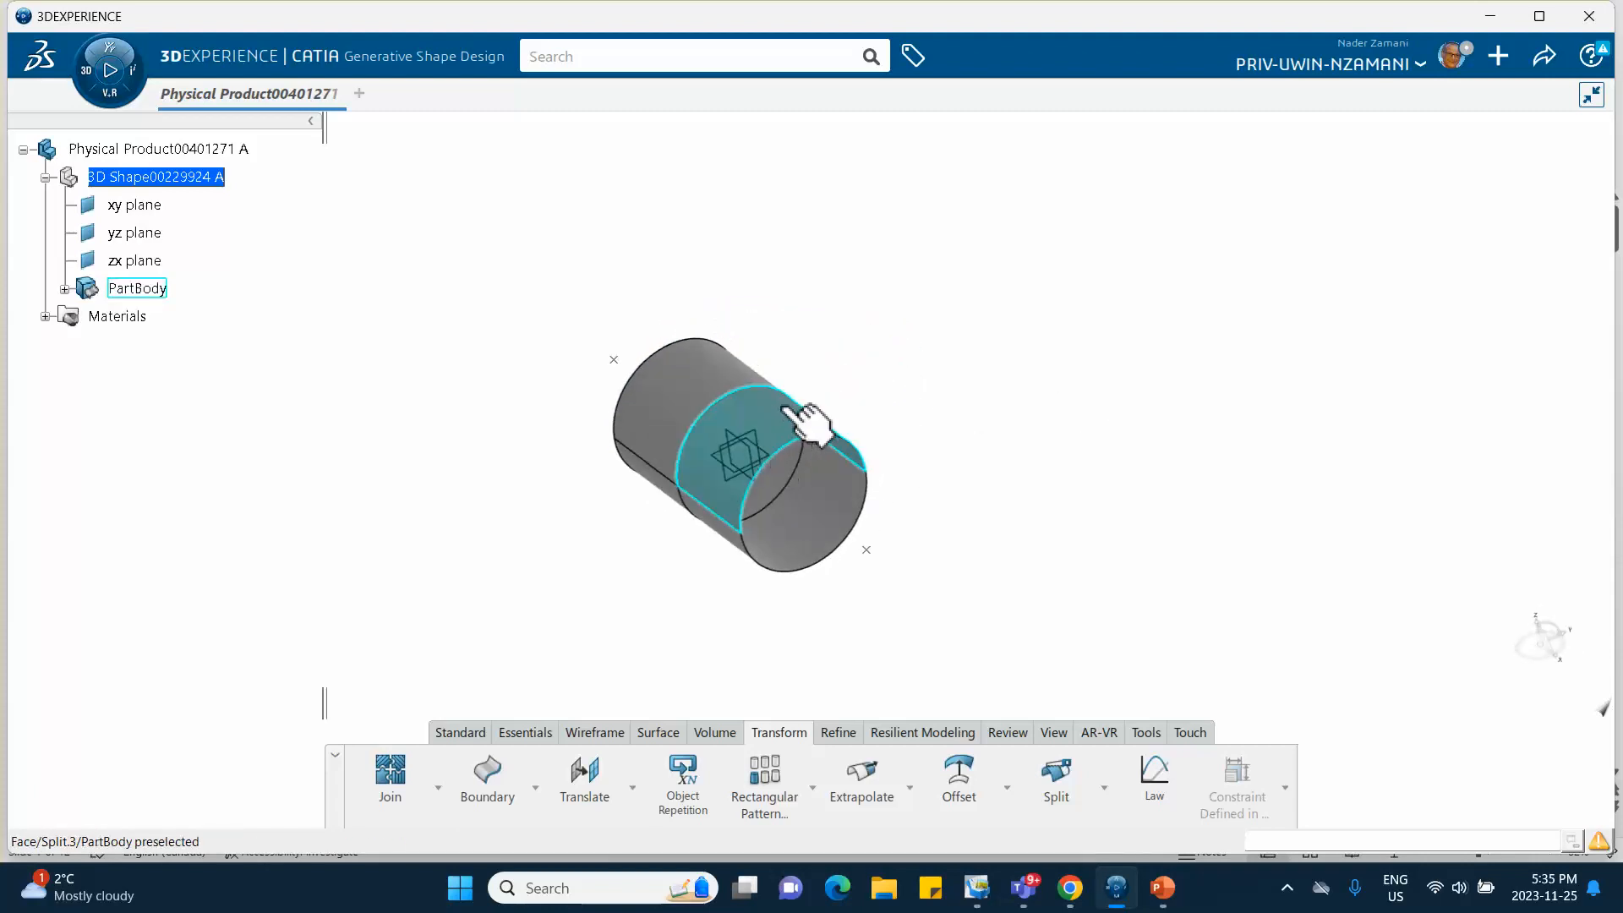
middle_drag(909, 508, 645, 464)
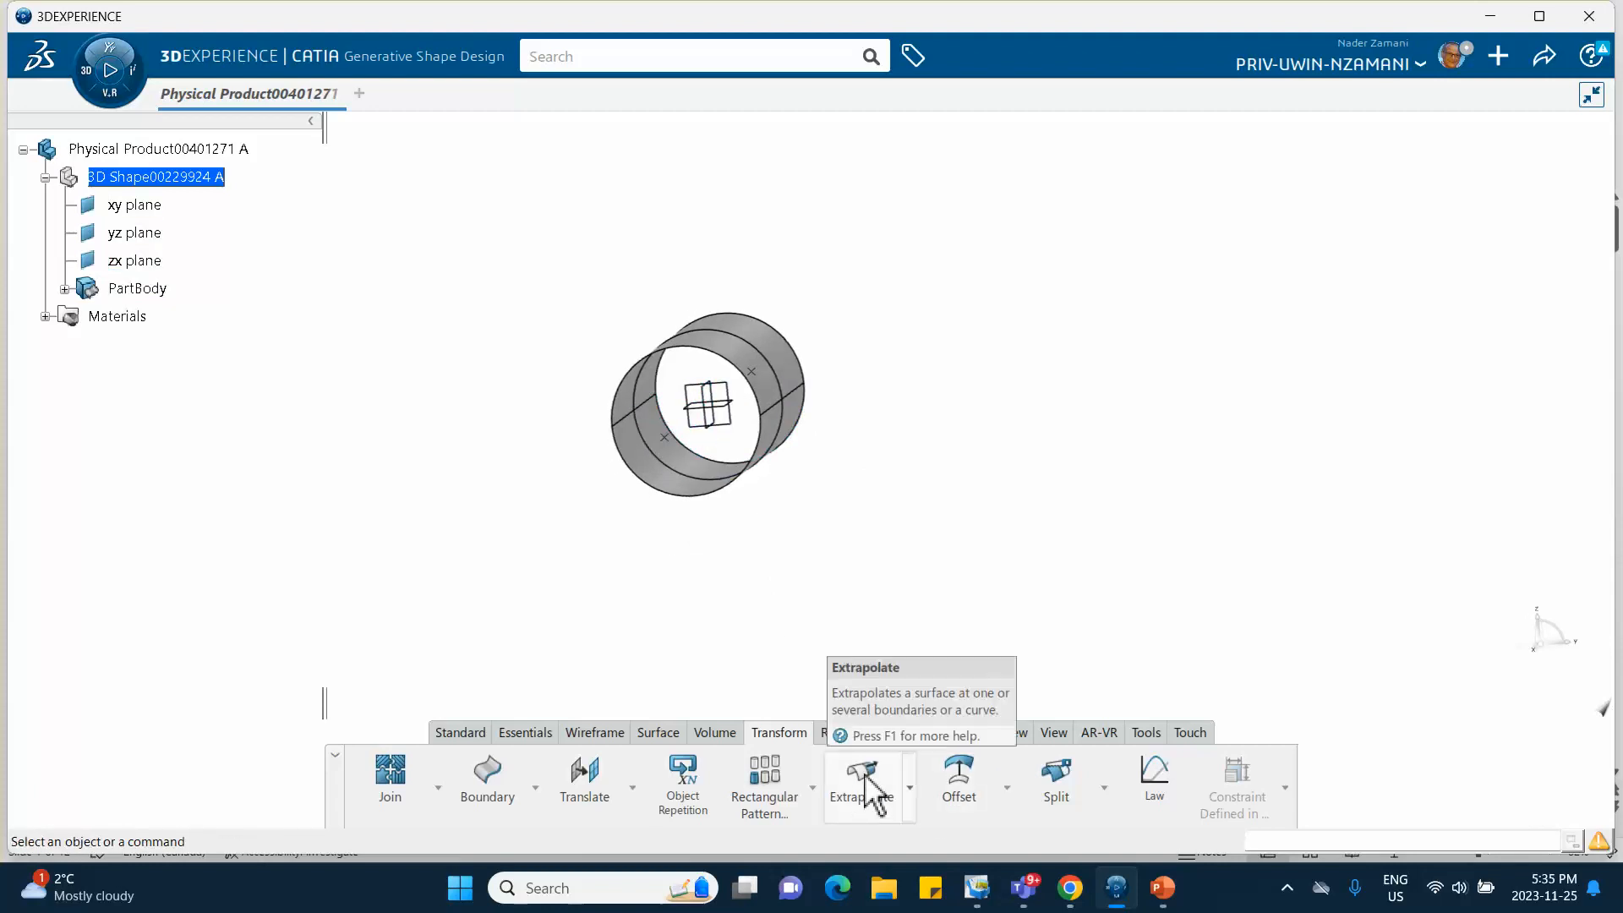
click(1056, 776)
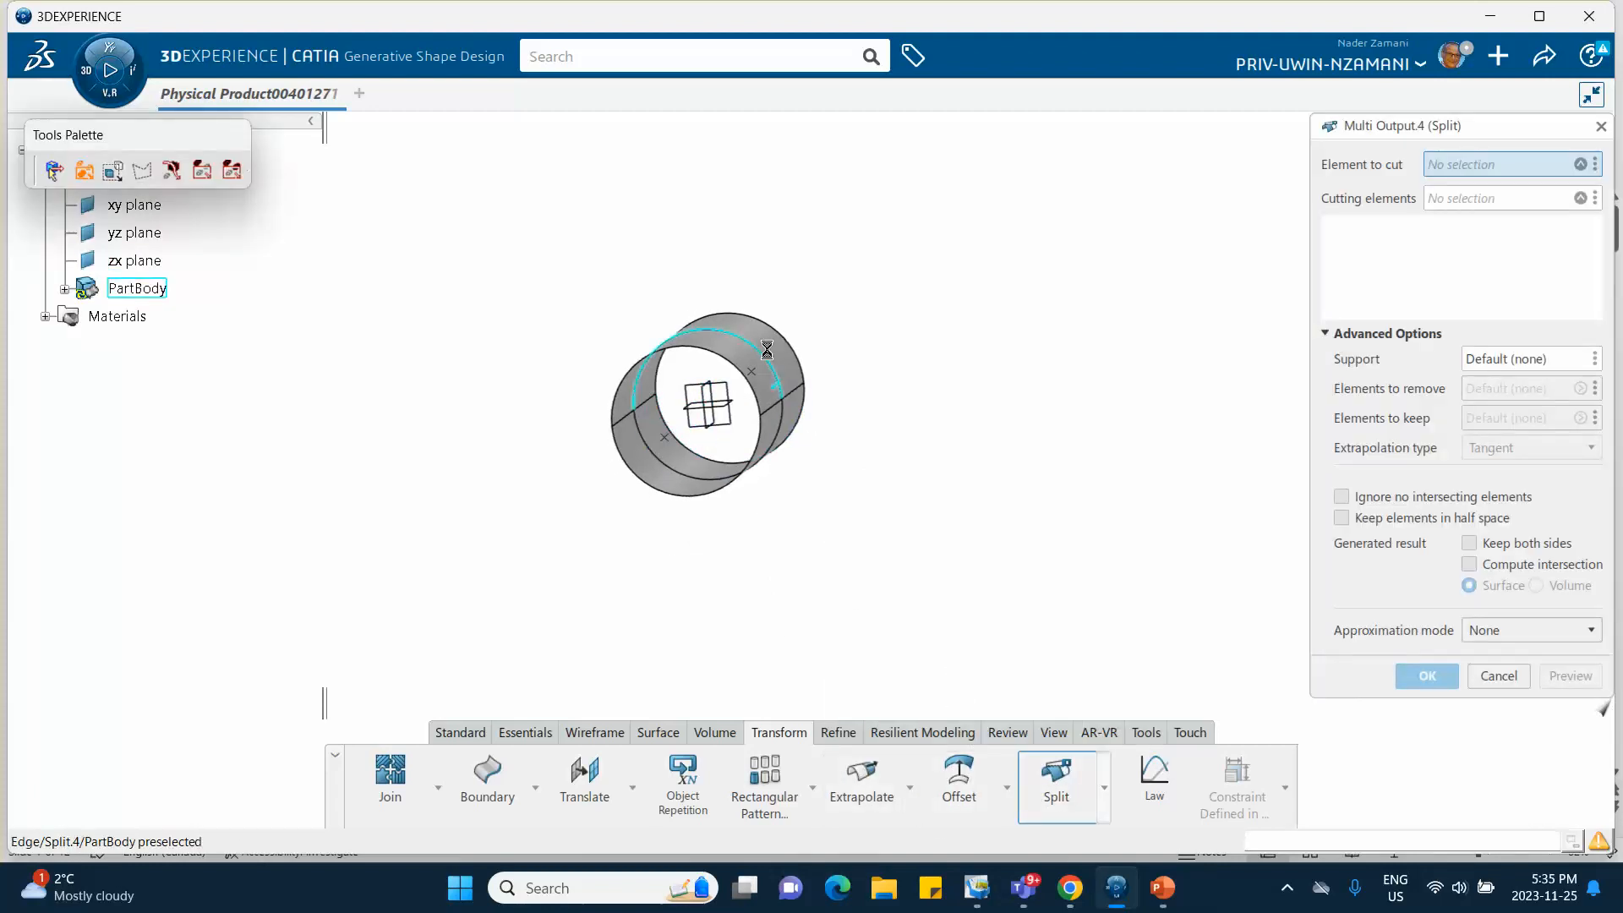
click(771, 353)
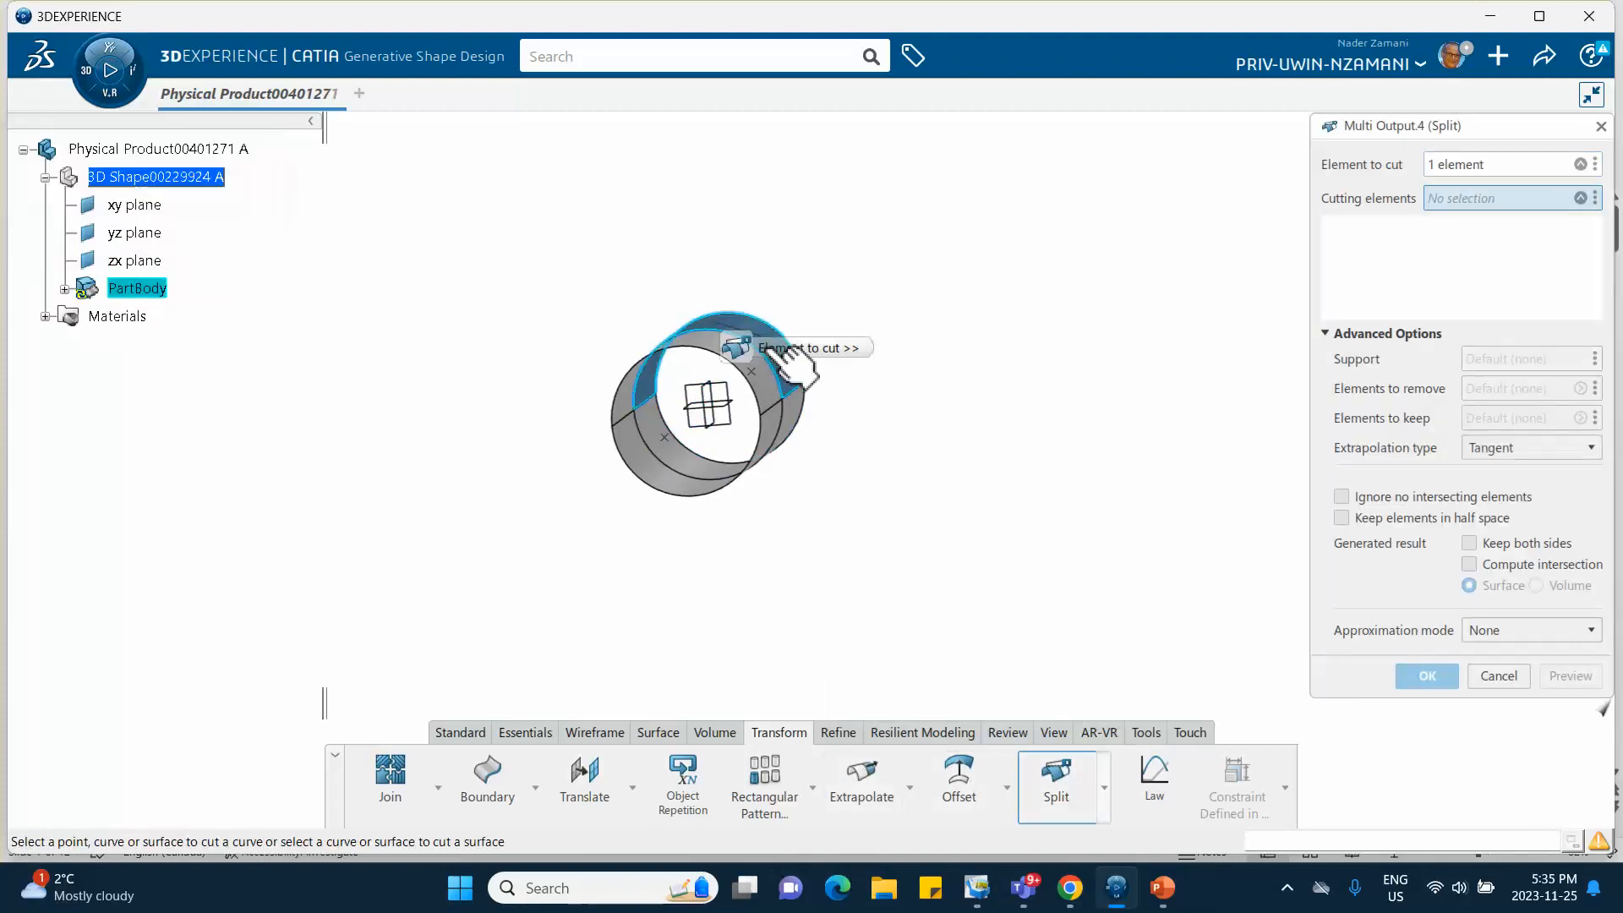
click(710, 401)
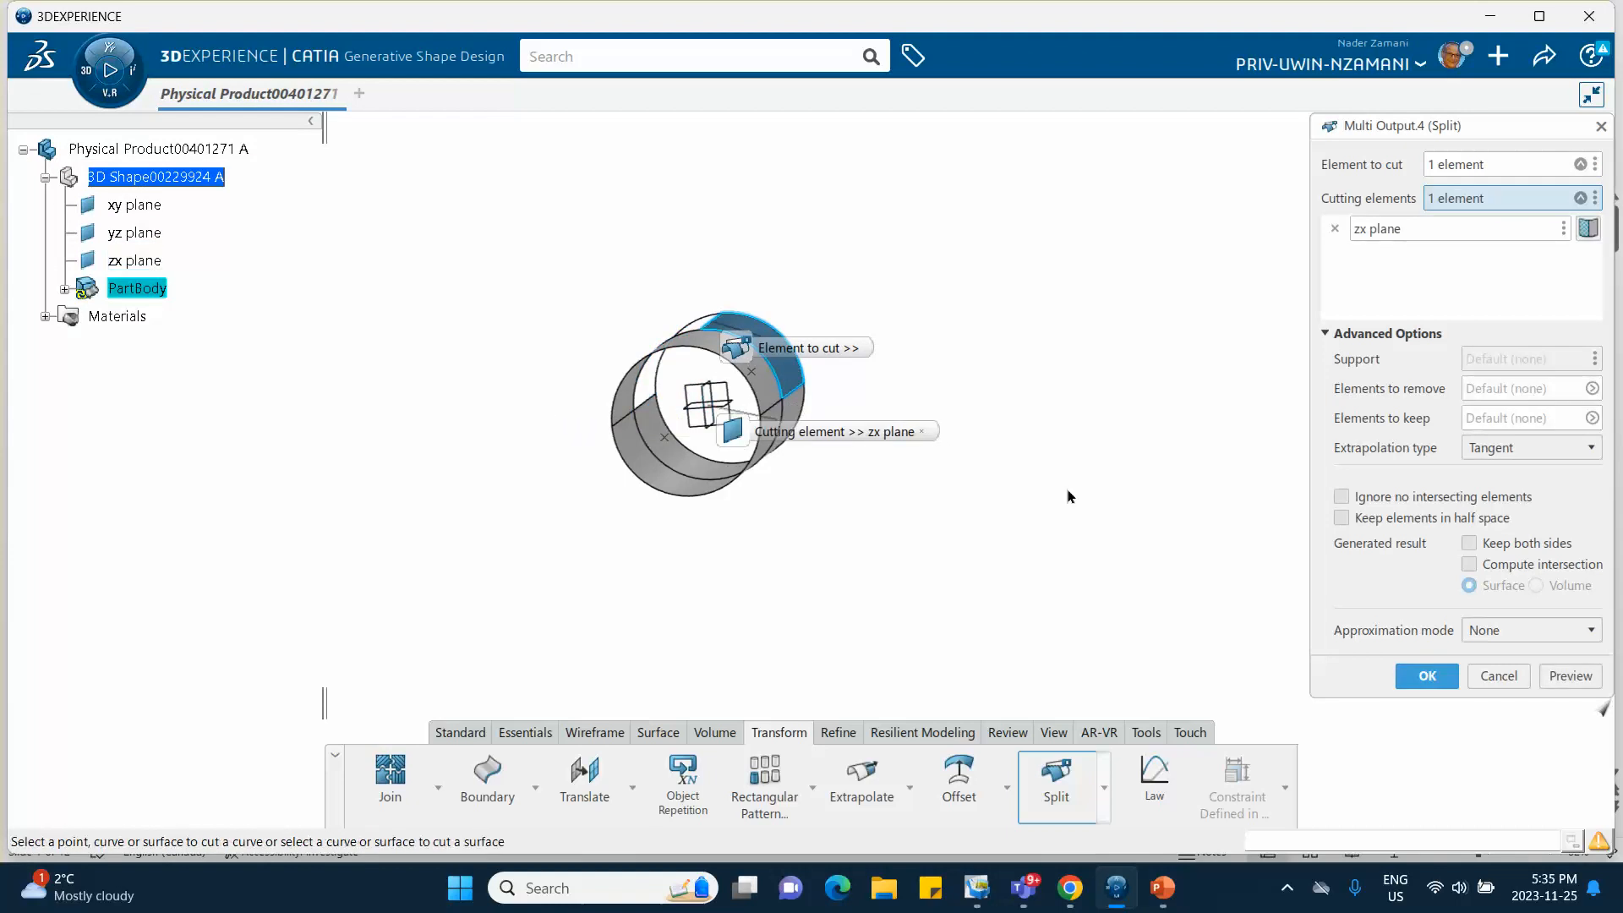
click(1469, 544)
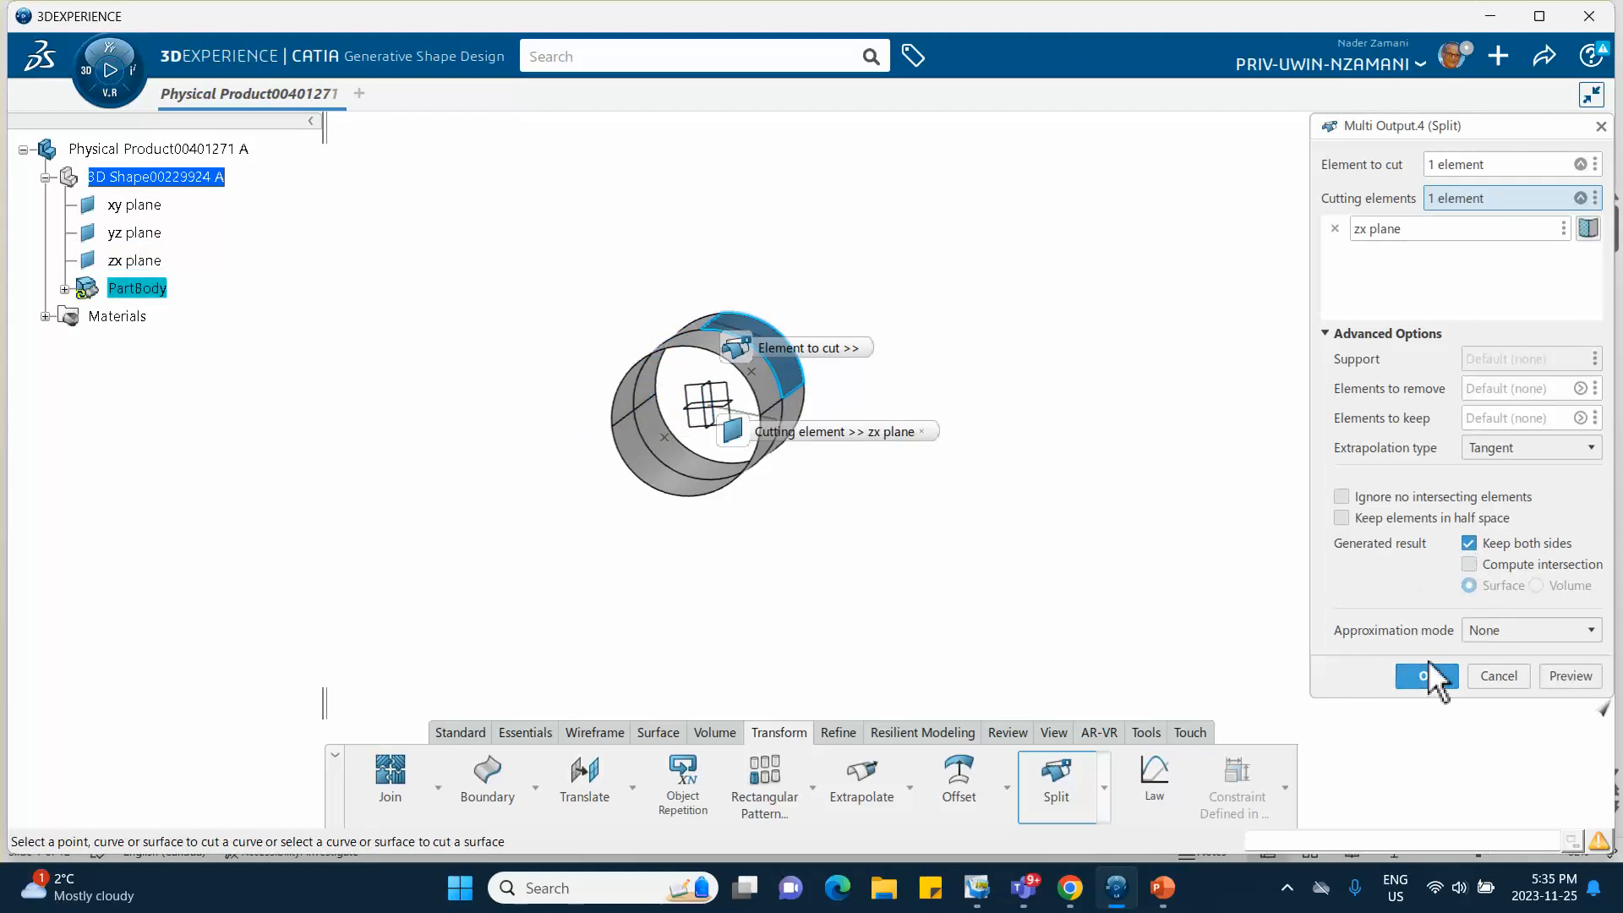
click(1428, 676)
Split the front piece of the cylinder's upper half with the zx plane, keeping both sides.
click(1054, 782)
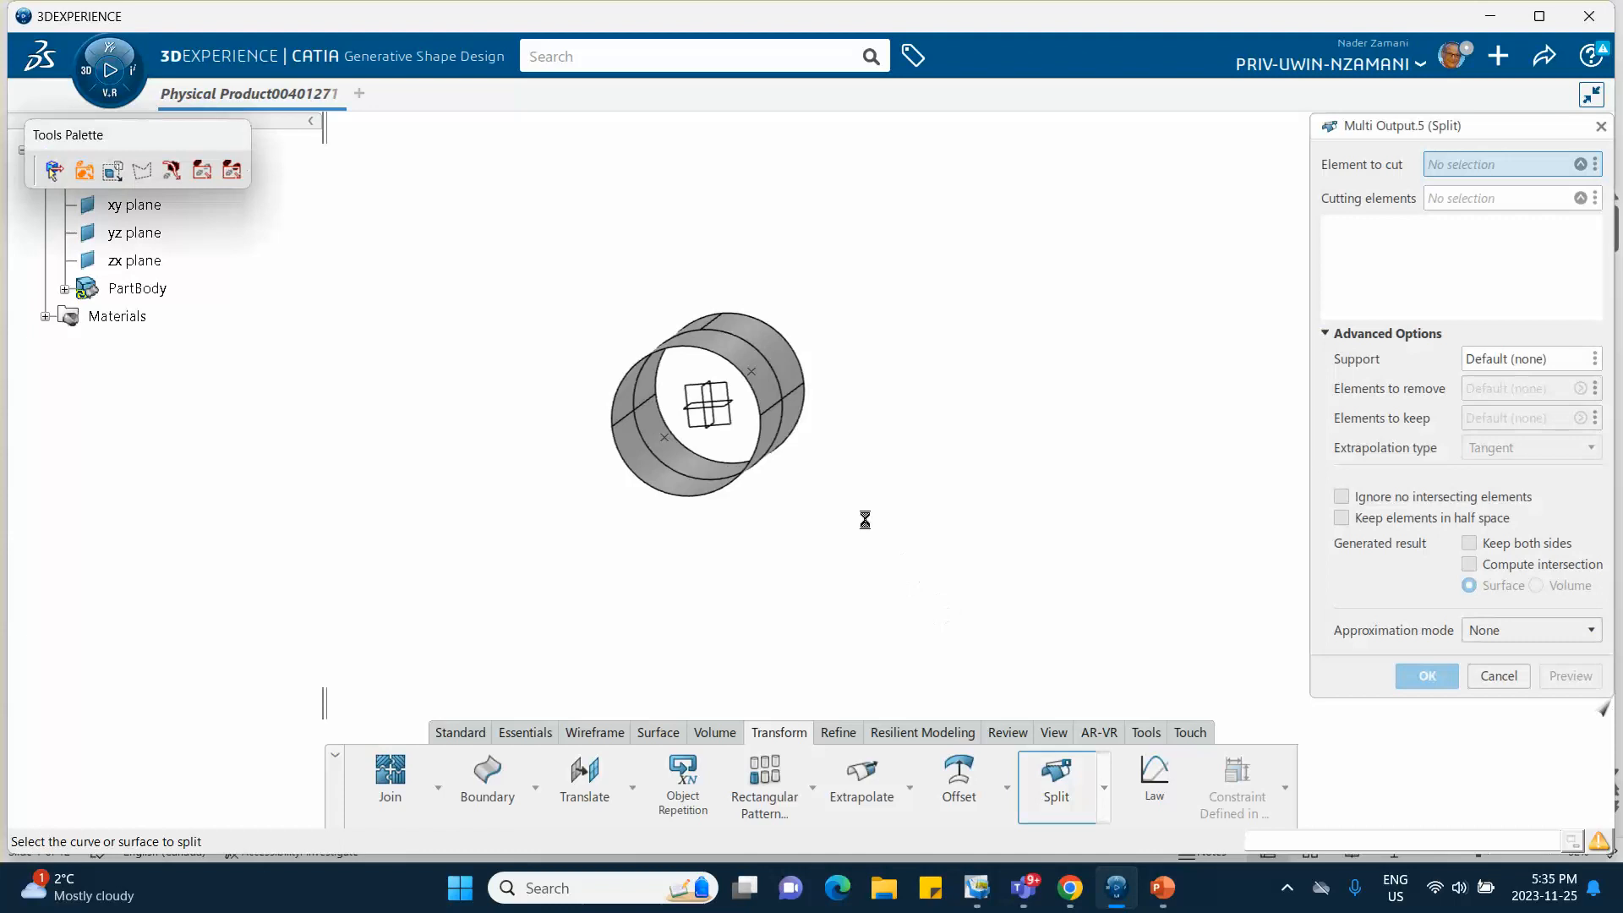
click(765, 379)
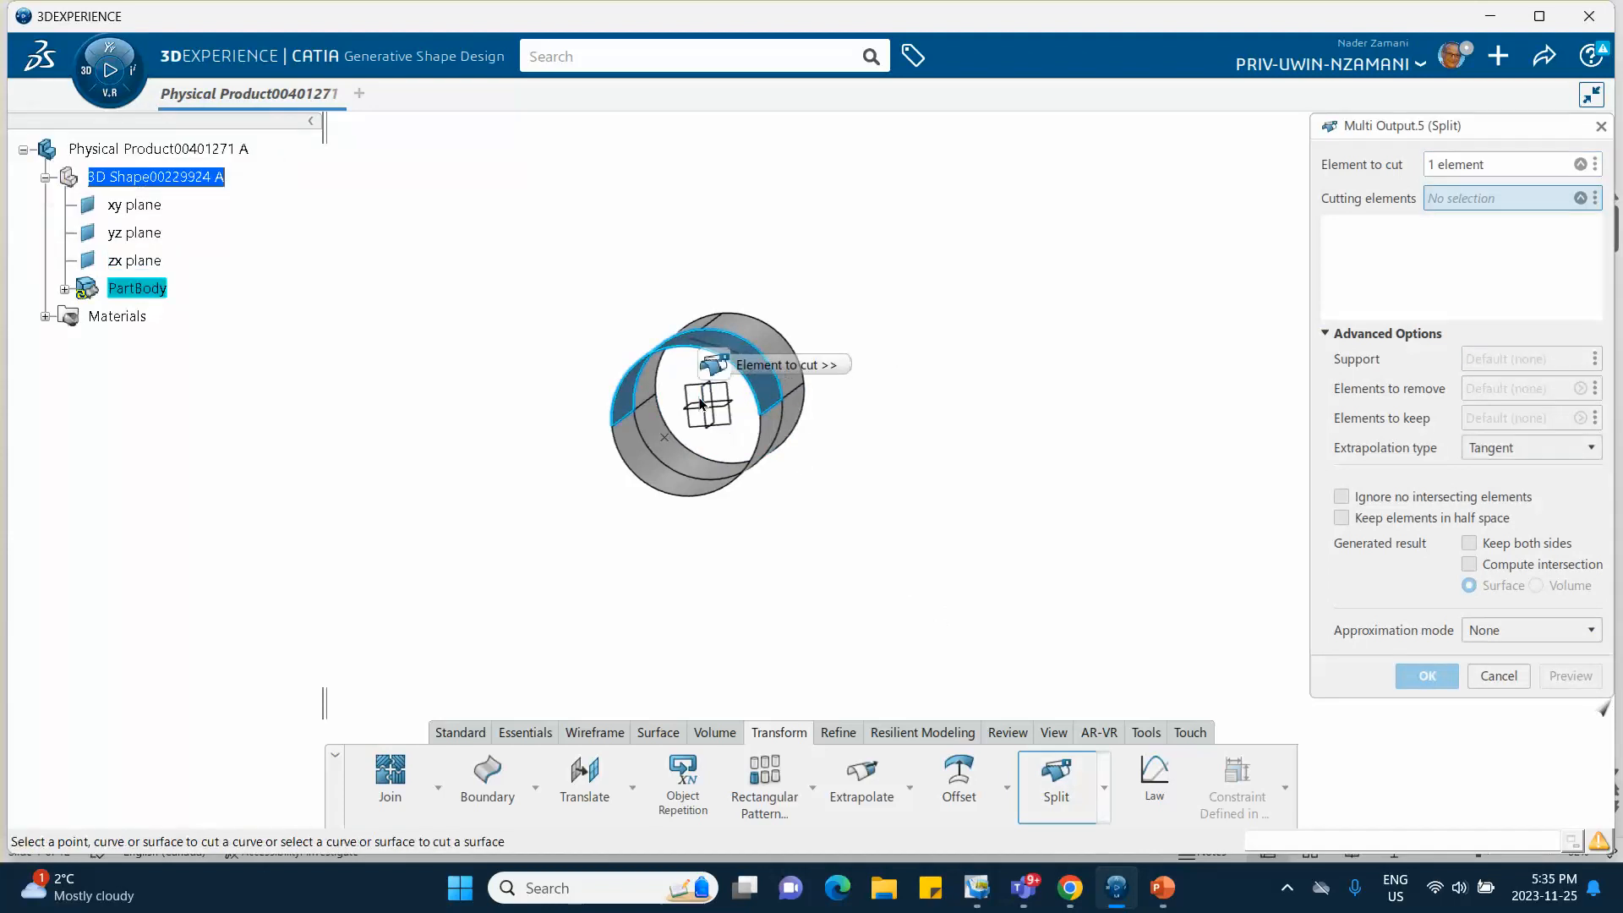
click(701, 404)
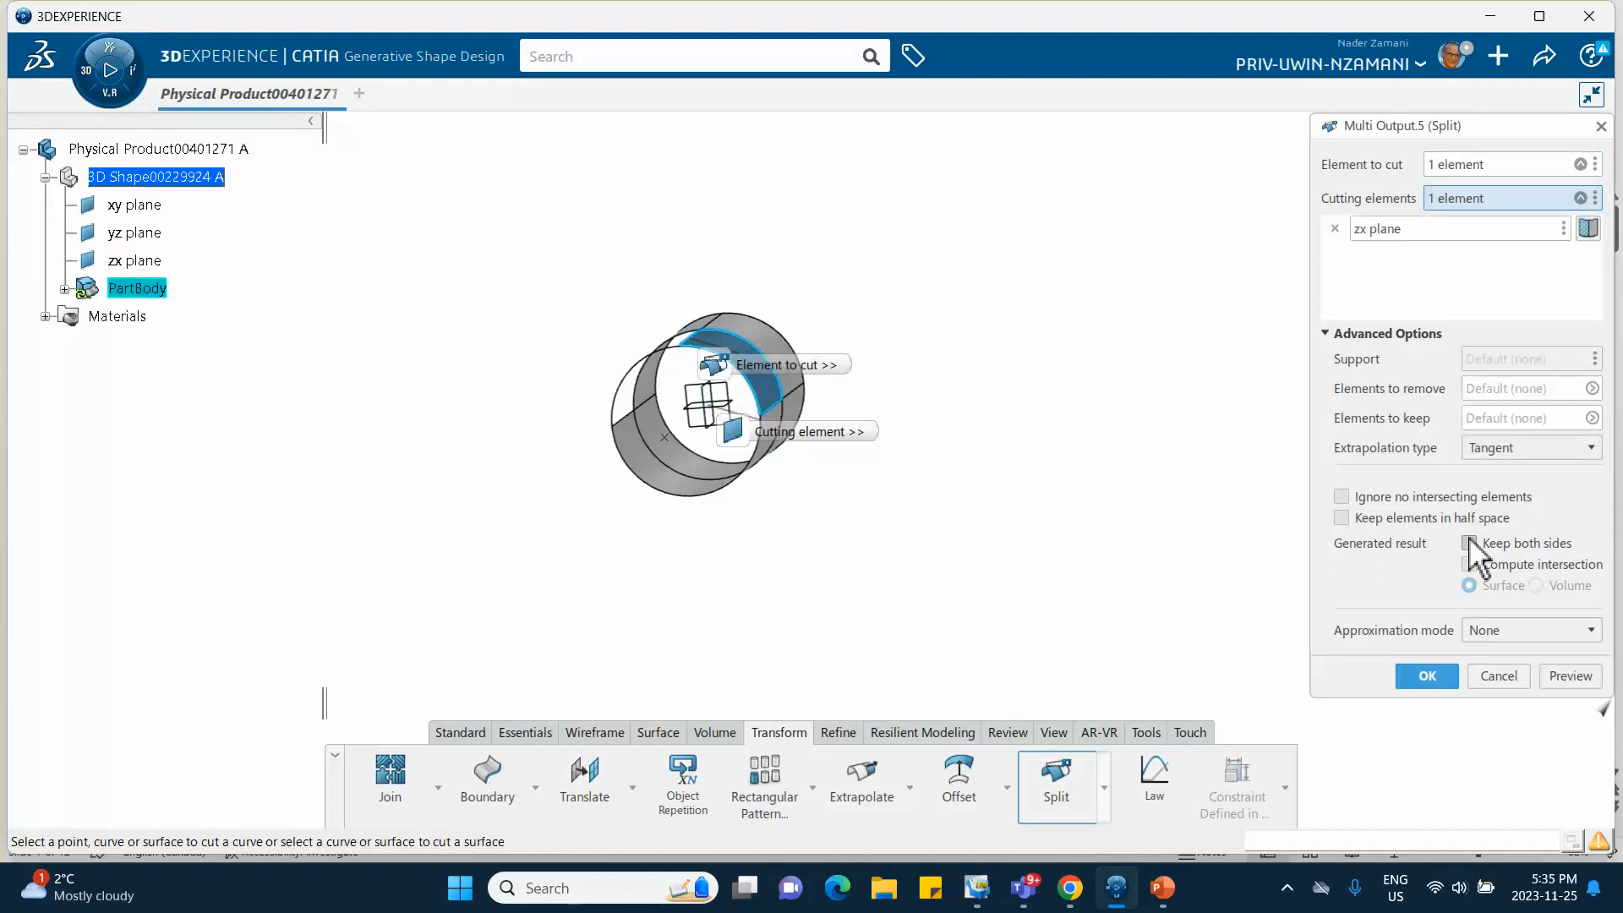
click(1468, 543)
click(1428, 676)
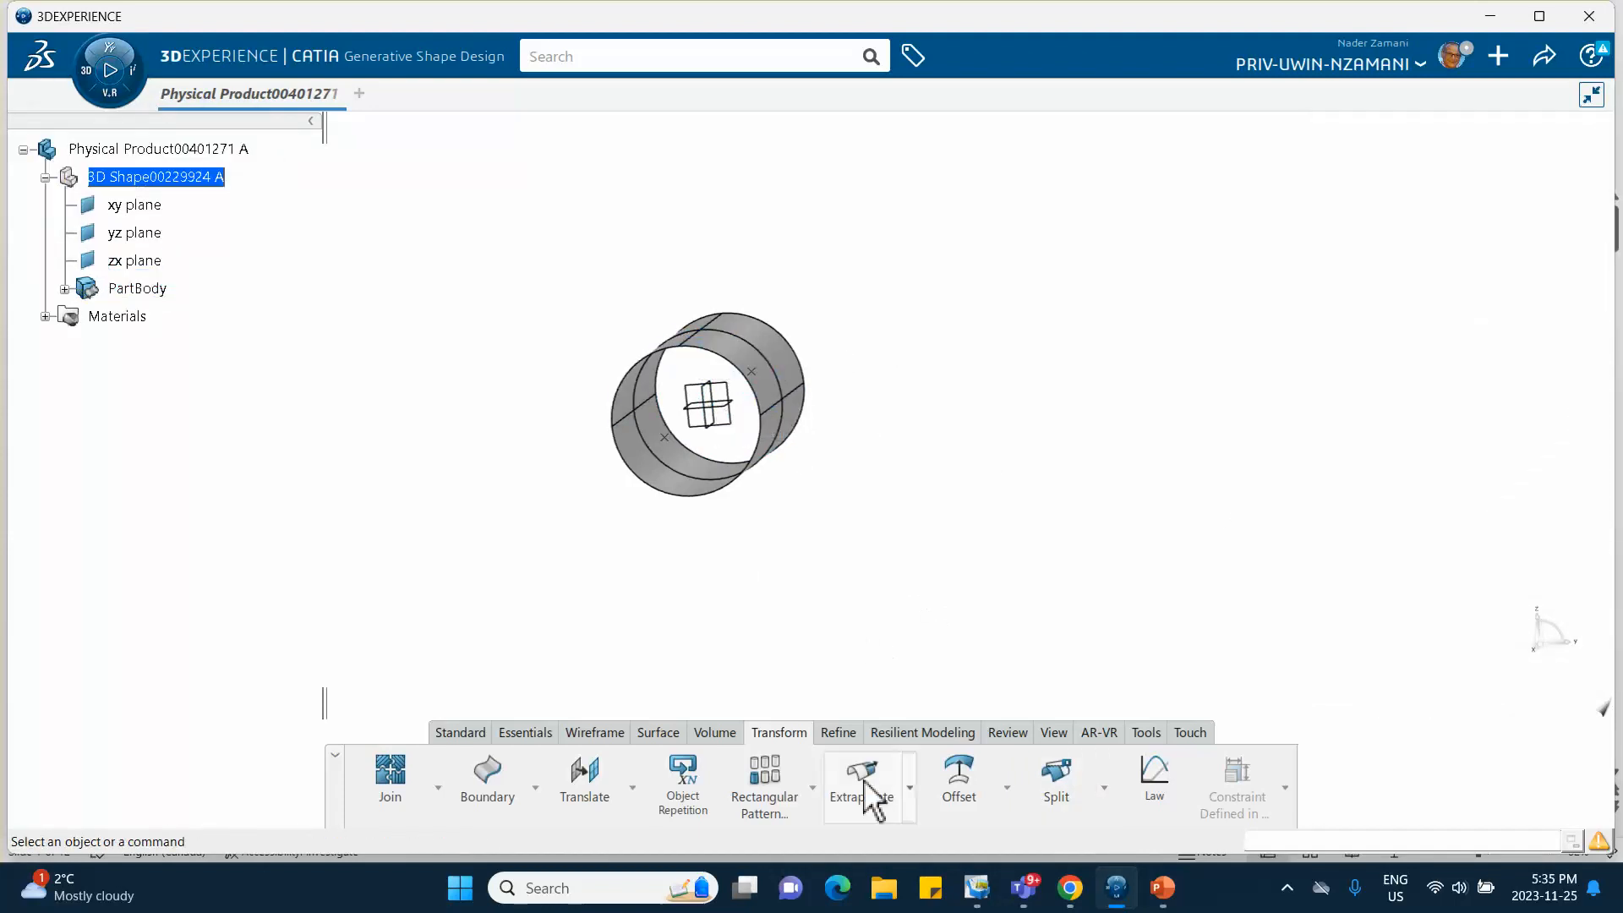
Split the rear piece of the cylinder's lower half with the zx plane, keeping both sides.
click(1056, 776)
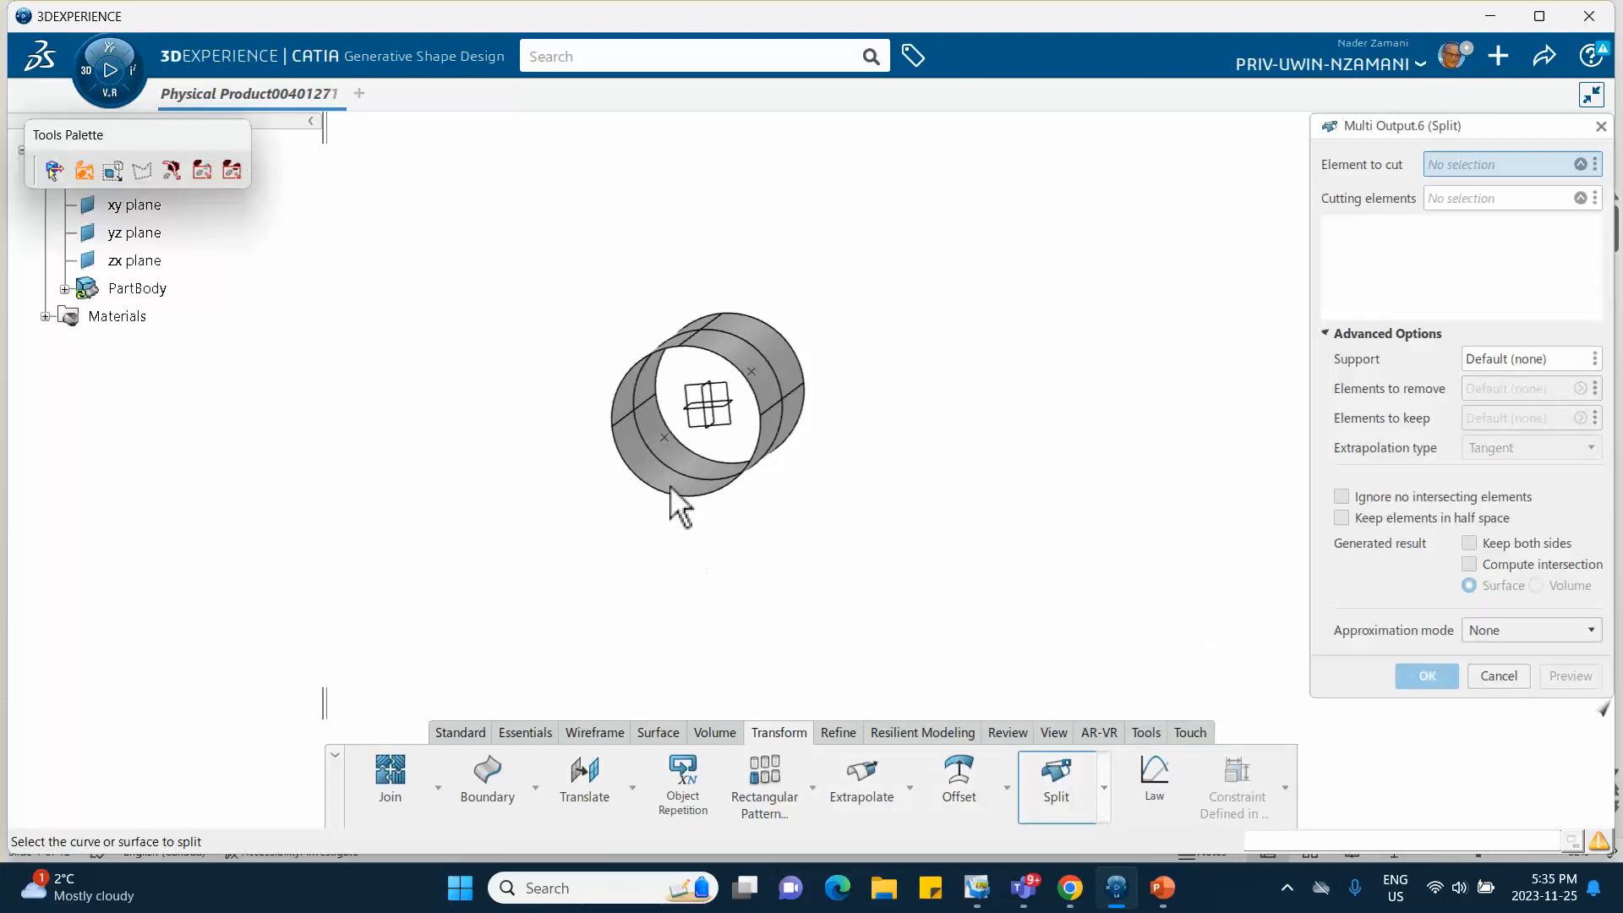
click(708, 473)
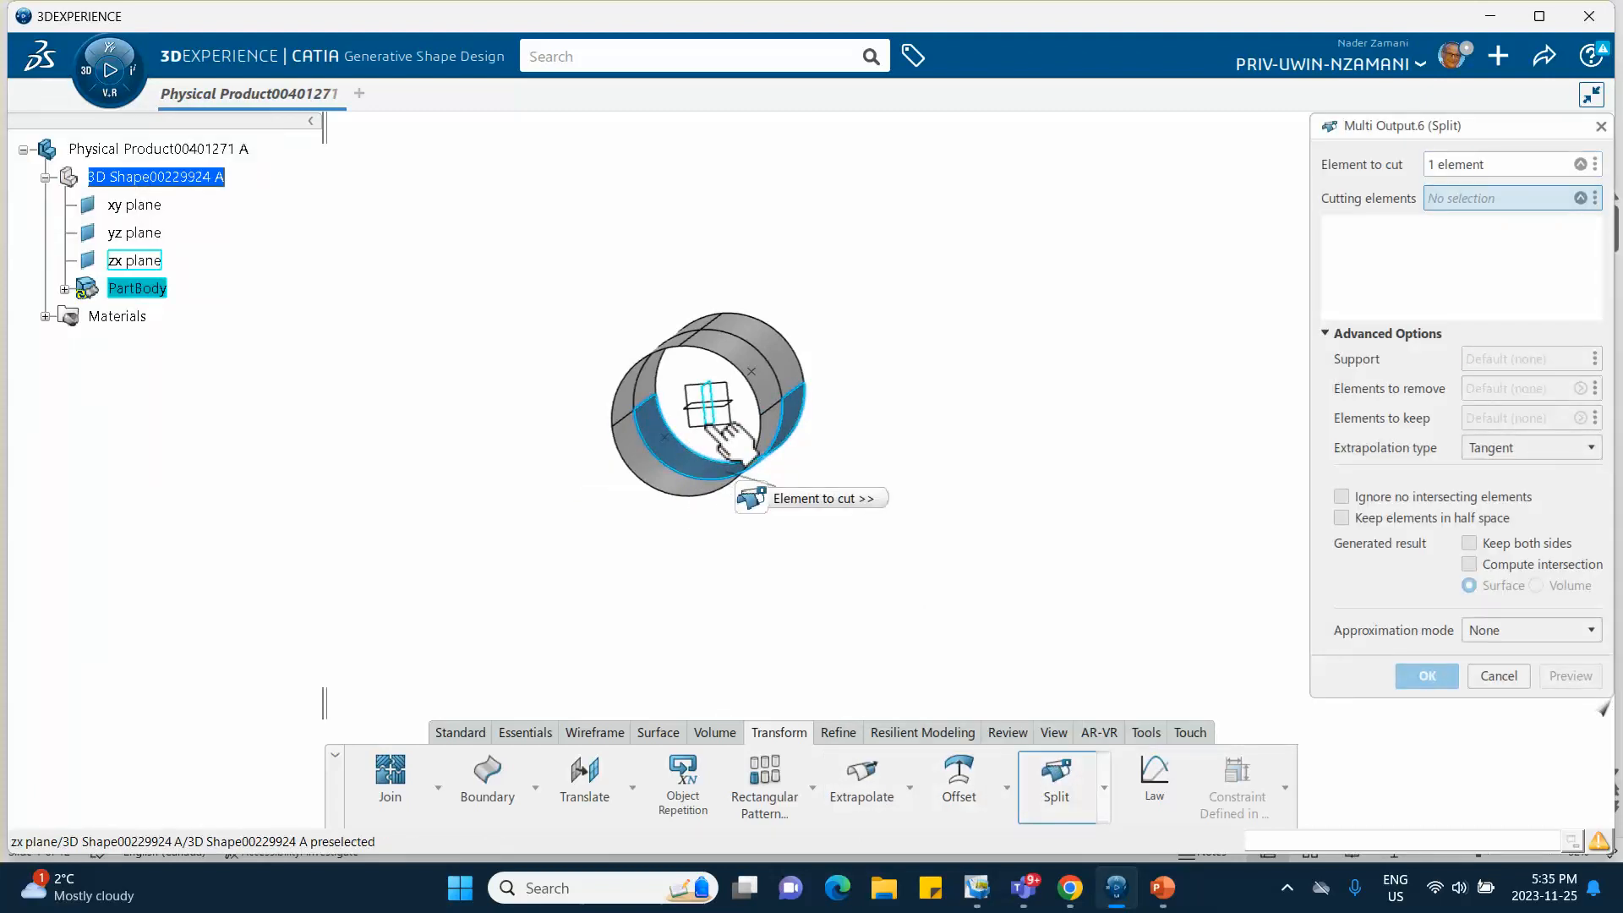
click(716, 427)
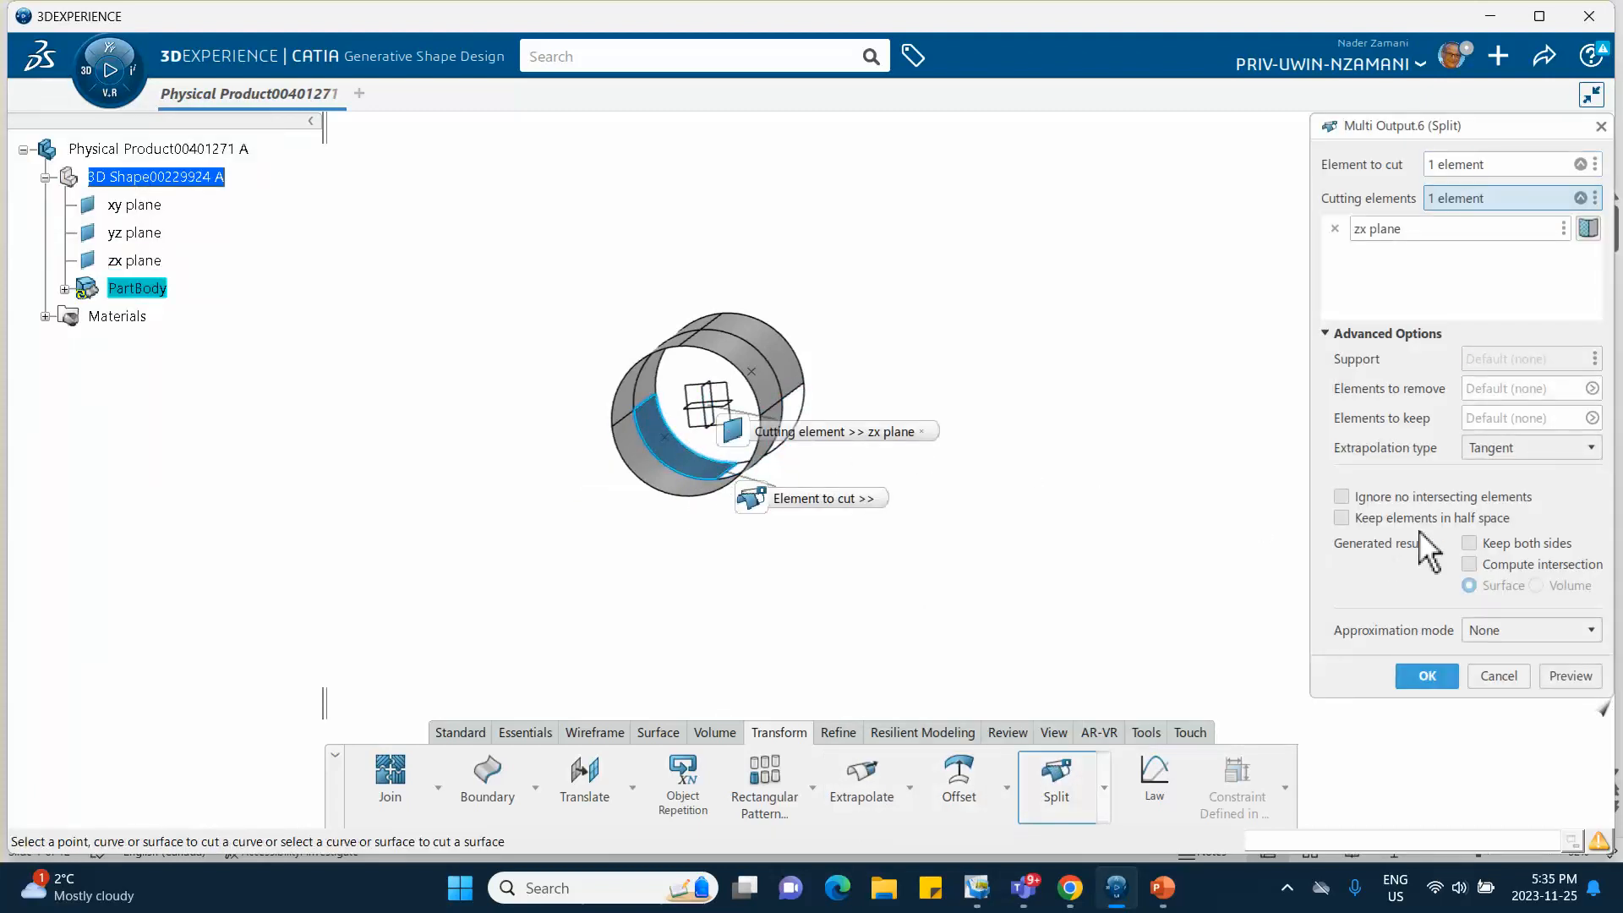
click(1469, 542)
click(1426, 676)
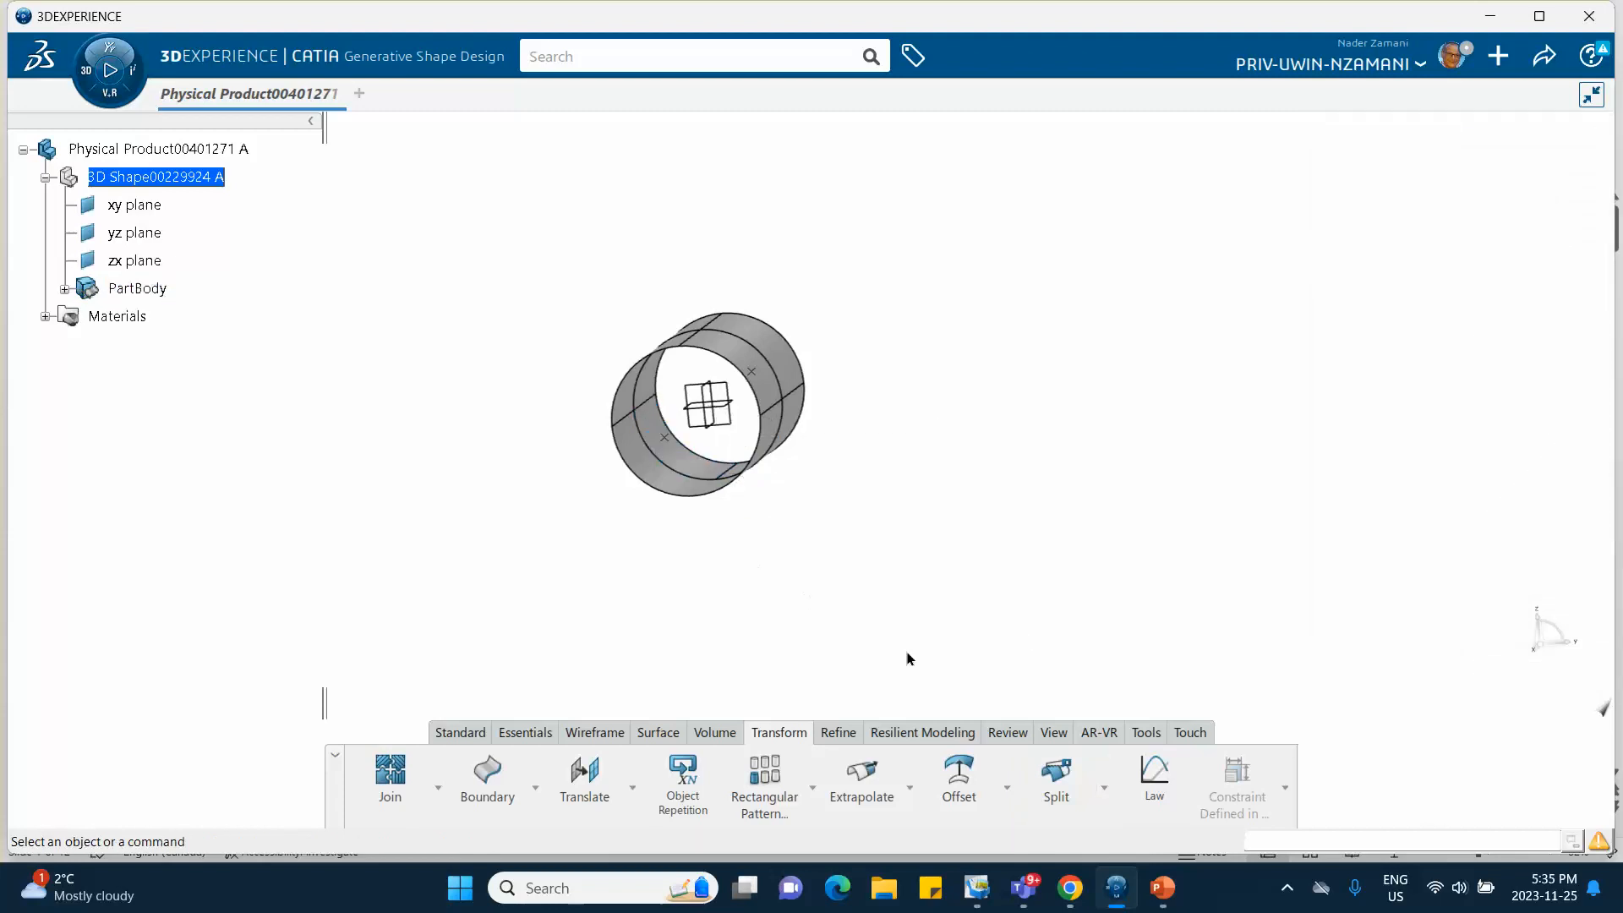
Split the front piece of the cylinder's lower half with the zx plane, keeping both sides.
click(1056, 784)
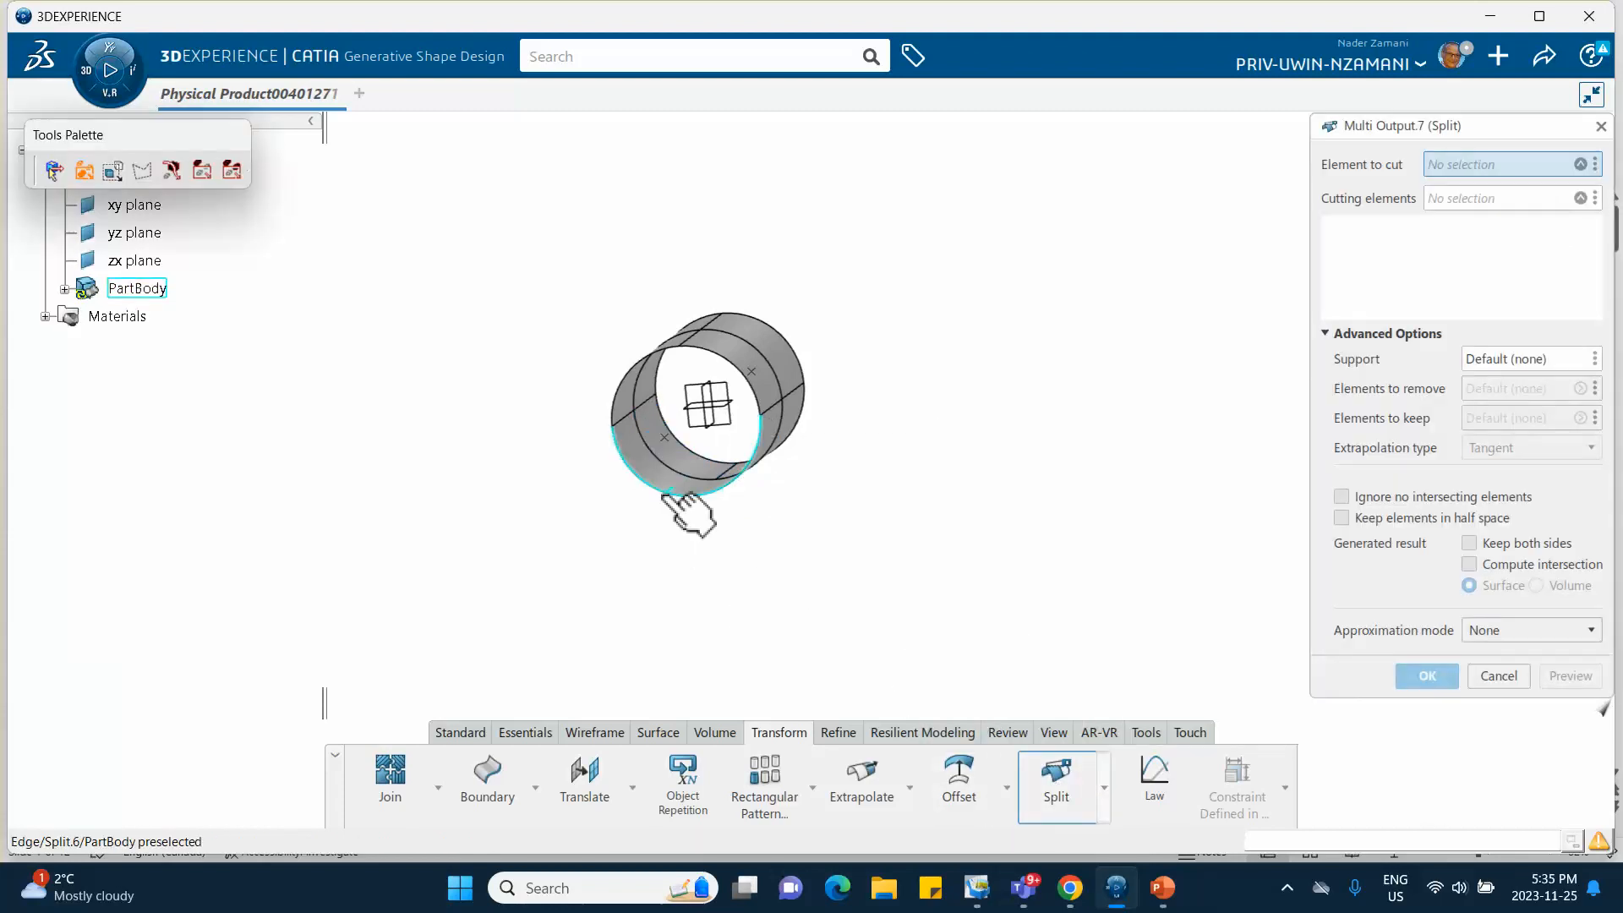
click(680, 496)
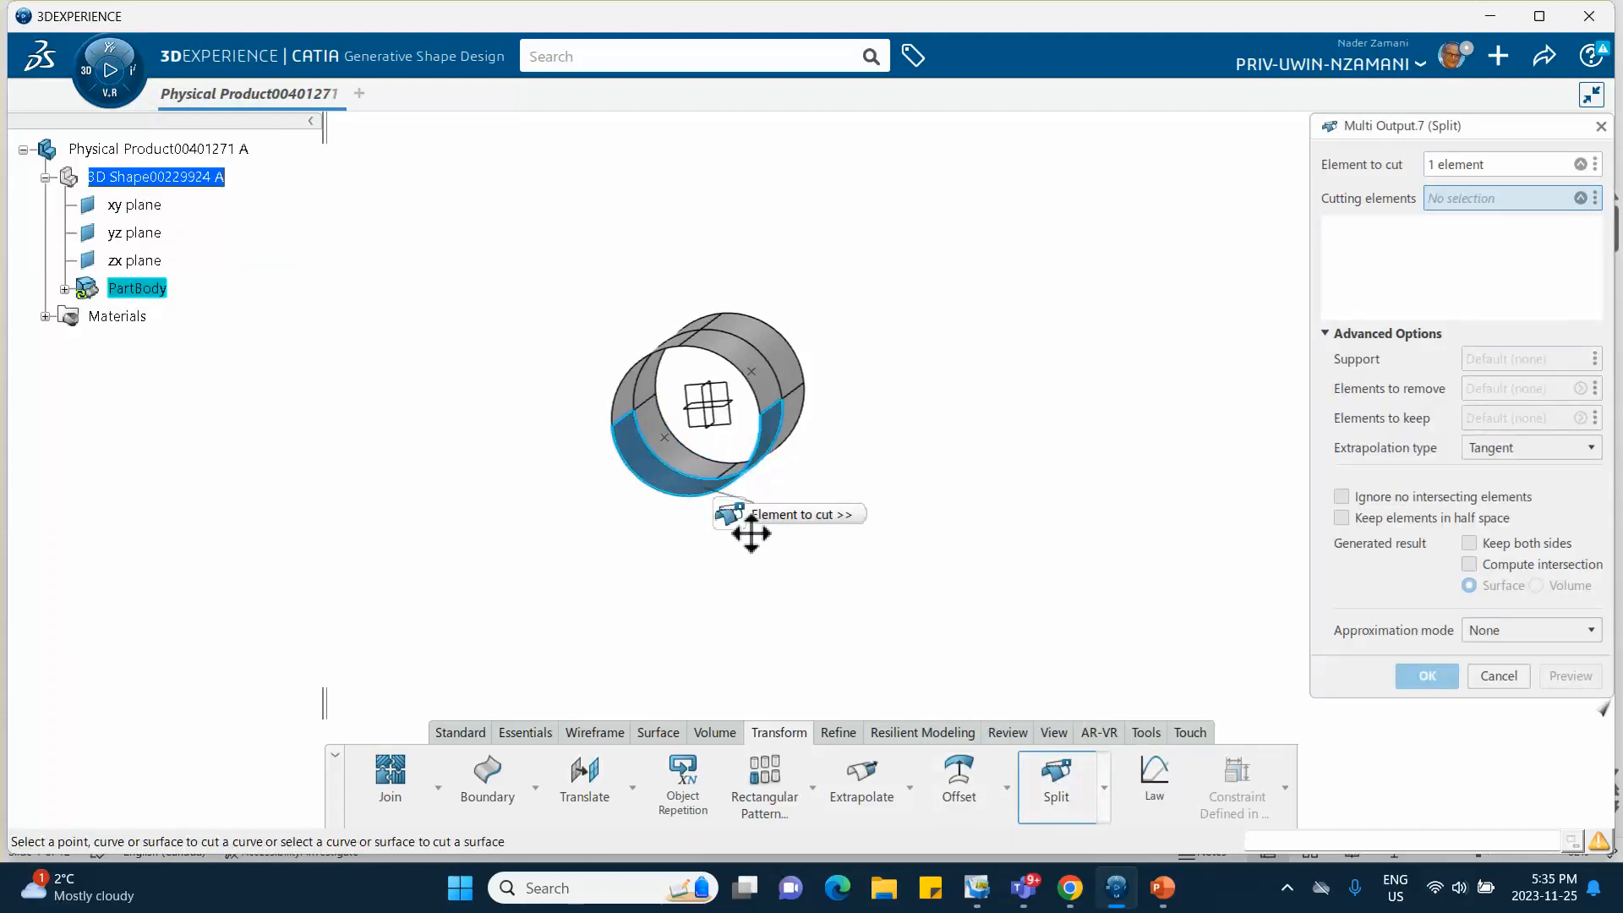
click(712, 423)
click(1470, 544)
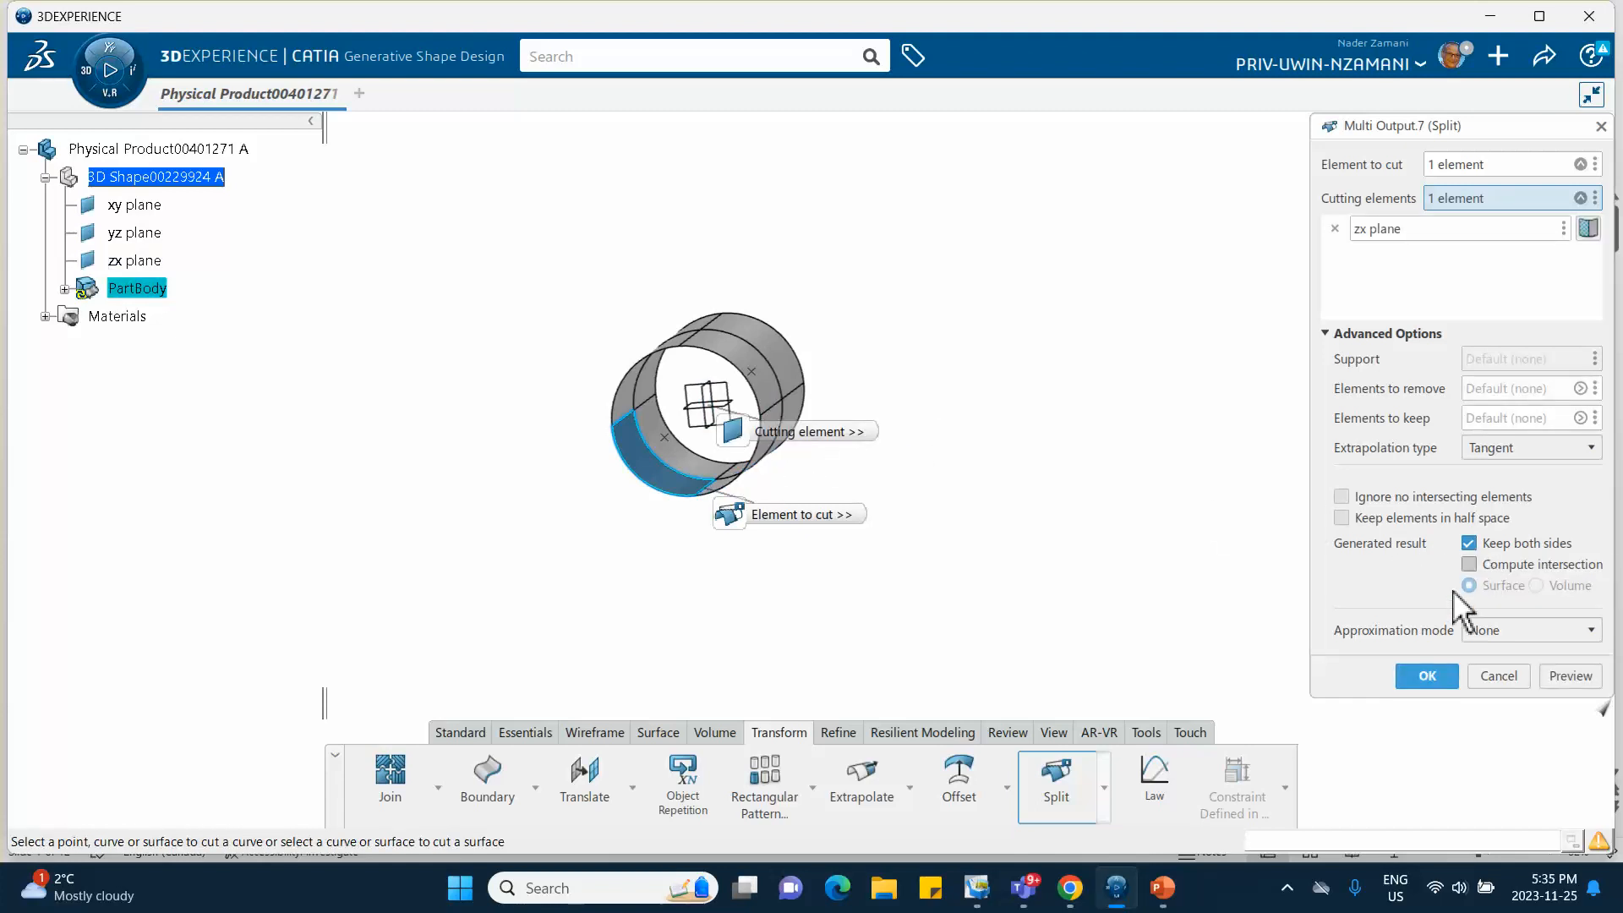
click(1427, 675)
Check the cylinder's split lines from several angles and save the product.
mouse_move(1081, 405)
middle_down()
mouse_move(1003, 515)
mouse_move(921, 535)
mouse_move(1018, 504)
mouse_move(1047, 550)
mouse_move(1028, 373)
mouse_move(1075, 420)
mouse_move(1086, 382)
middle_up()
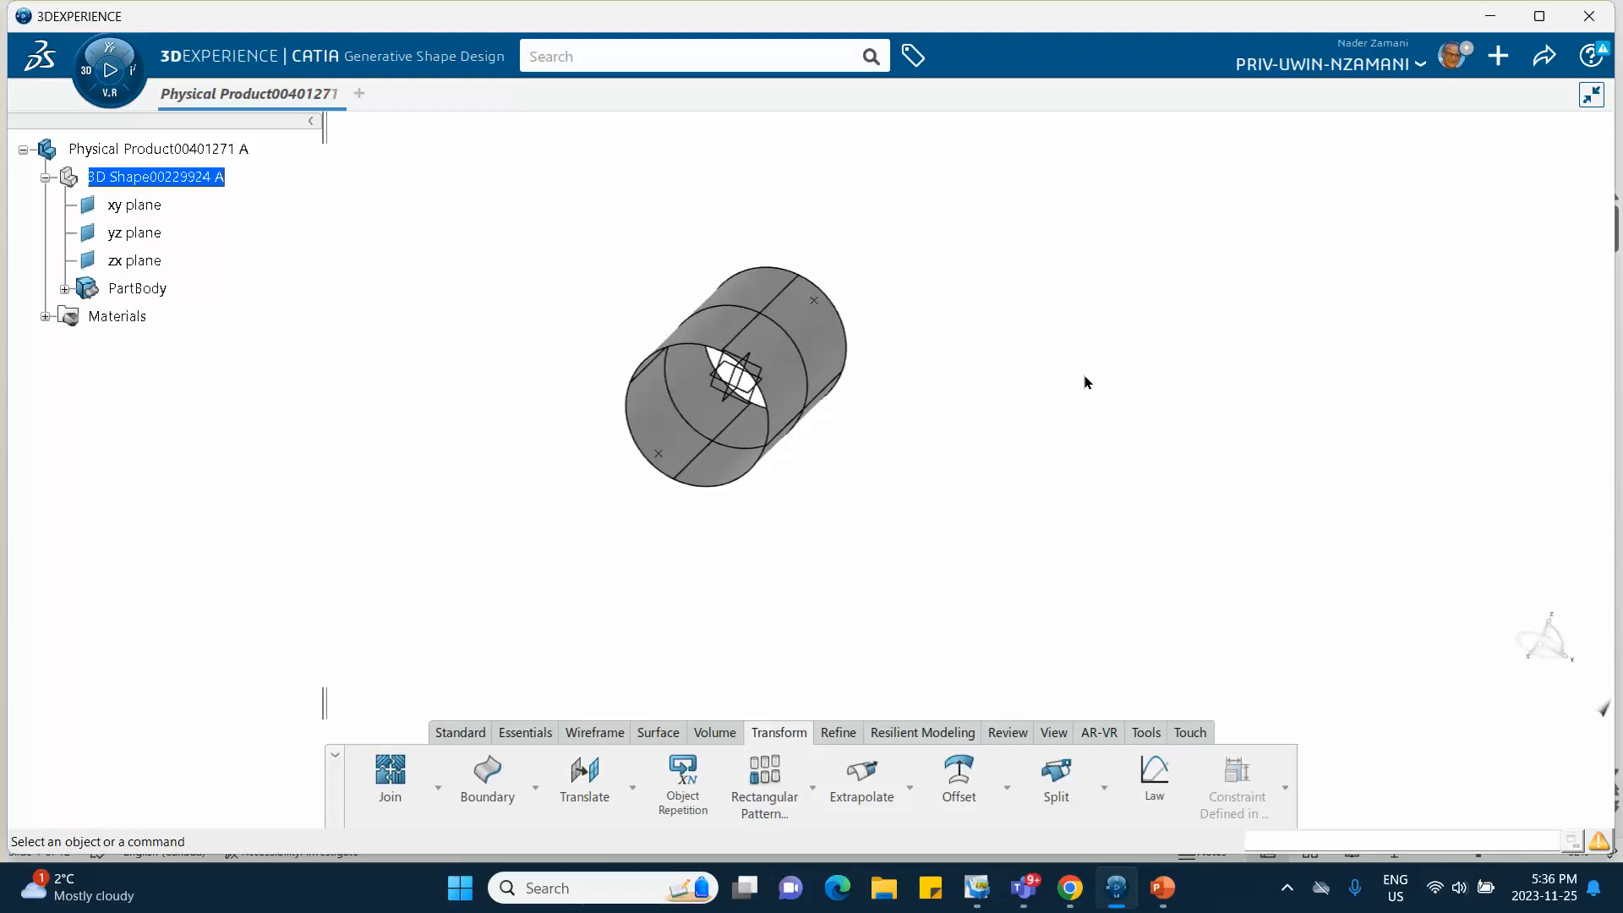
middle_drag(921, 489, 650, 222)
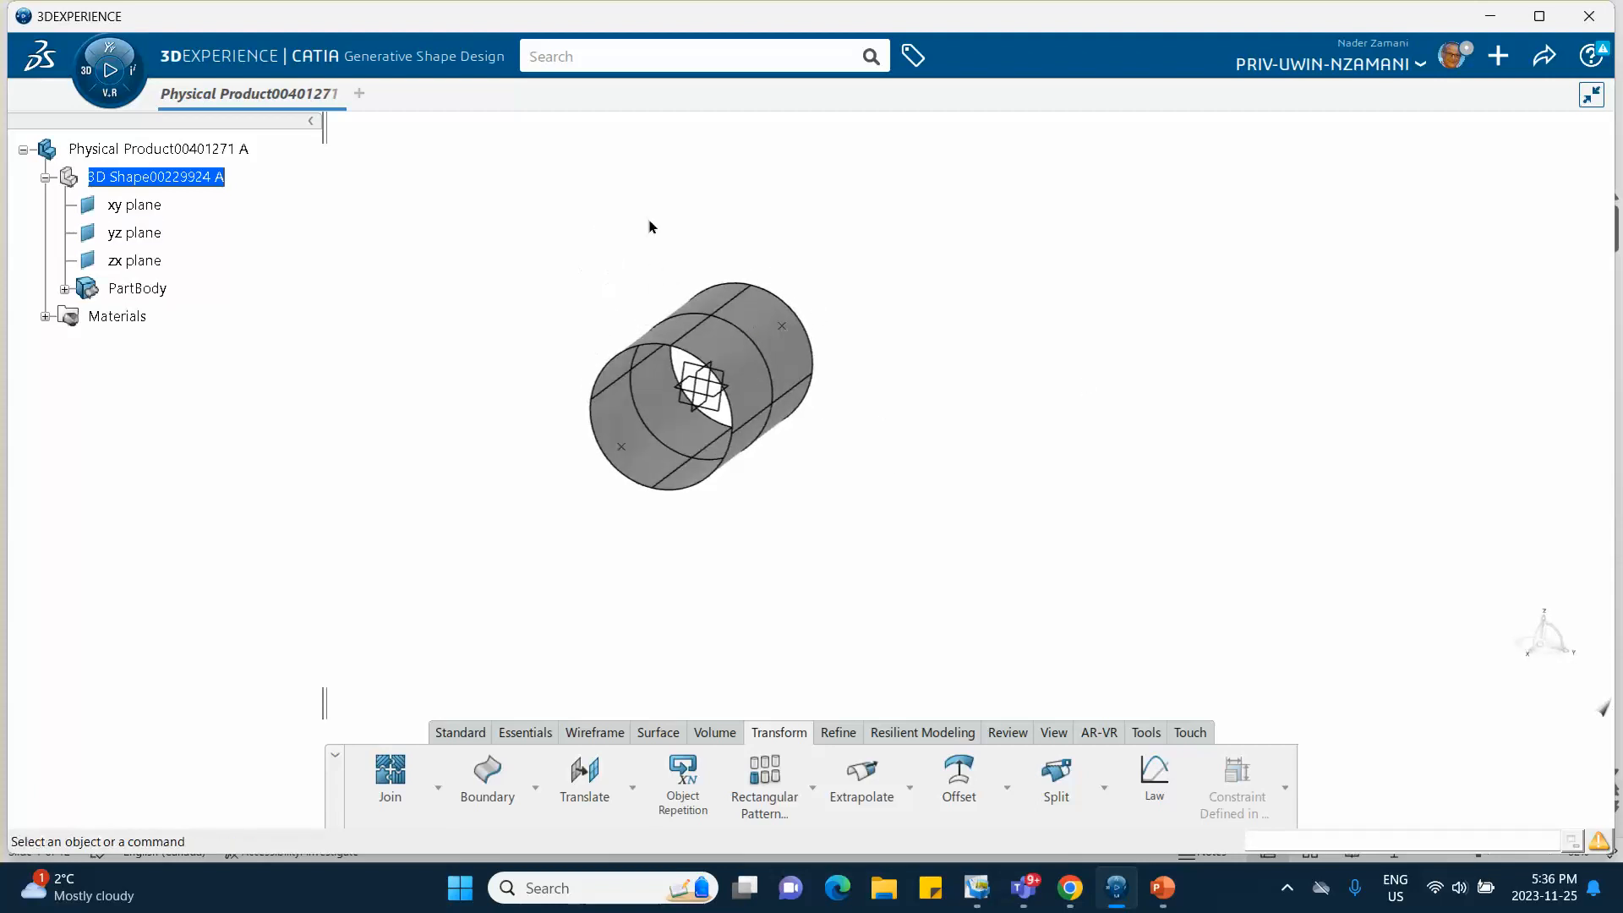
click(1543, 58)
click(1432, 96)
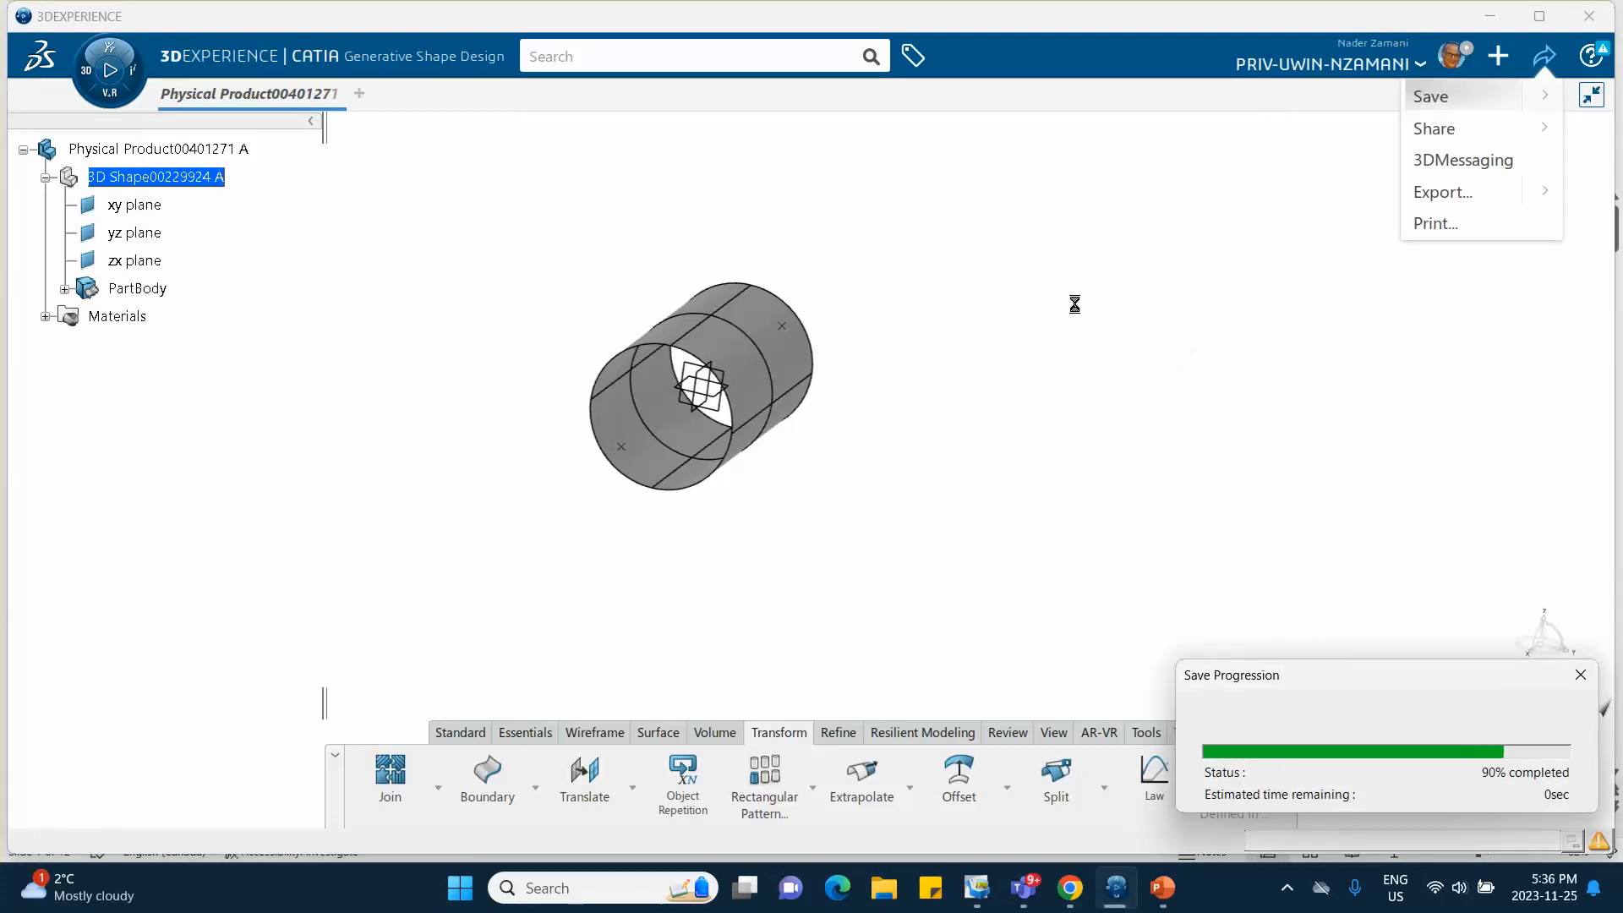
Switch to Structural Model Creation and add an empty finite element model to the product.
click(85, 75)
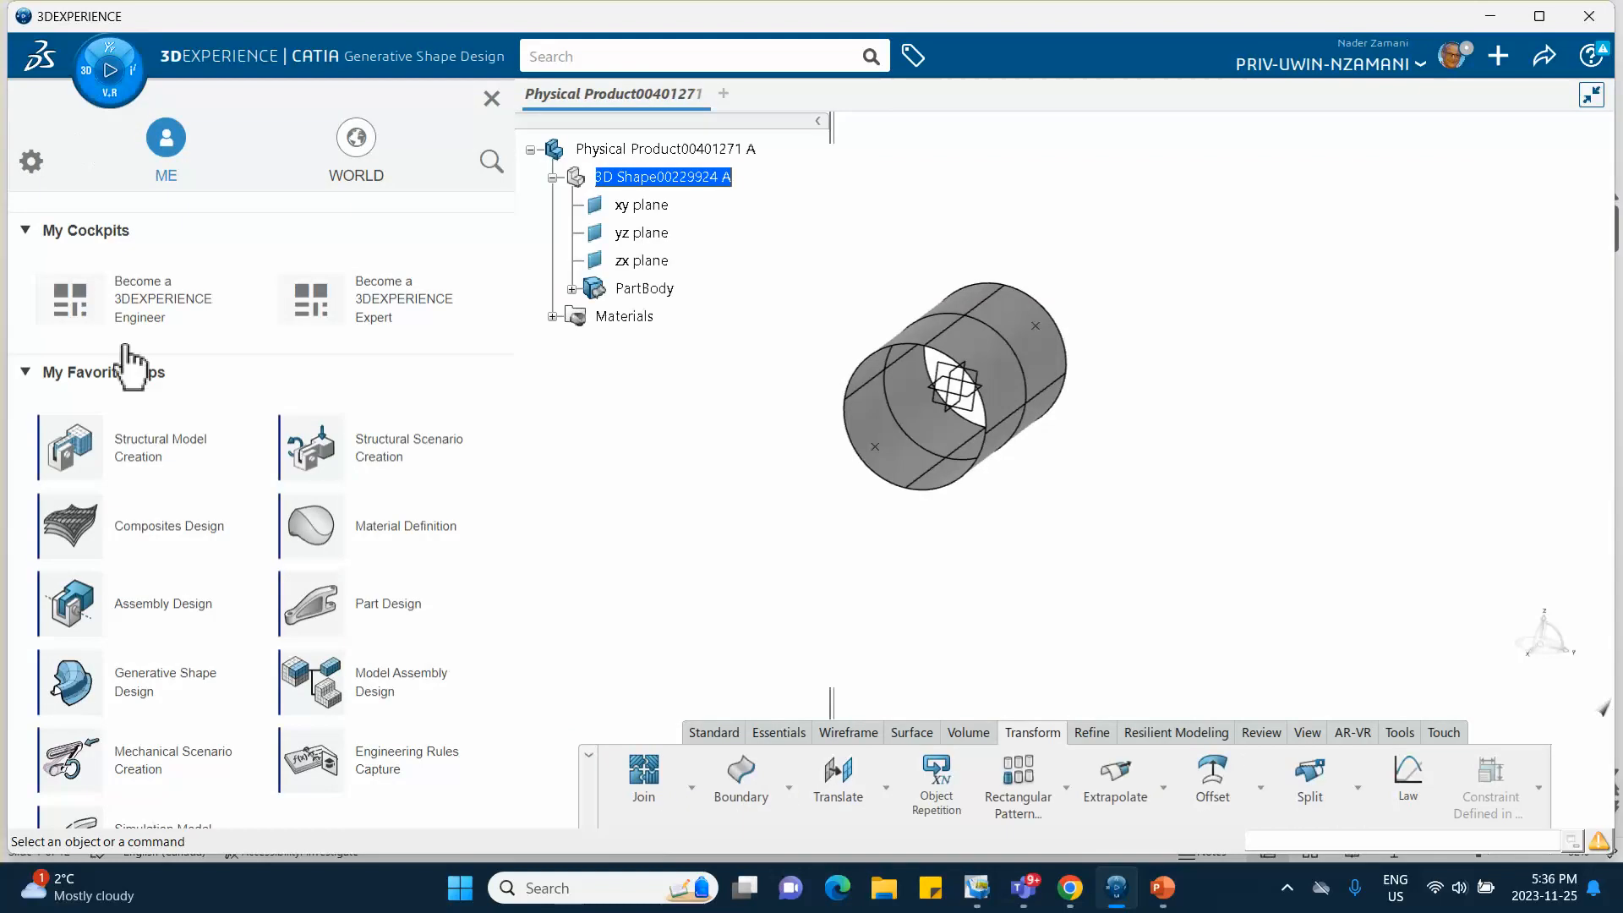
click(156, 461)
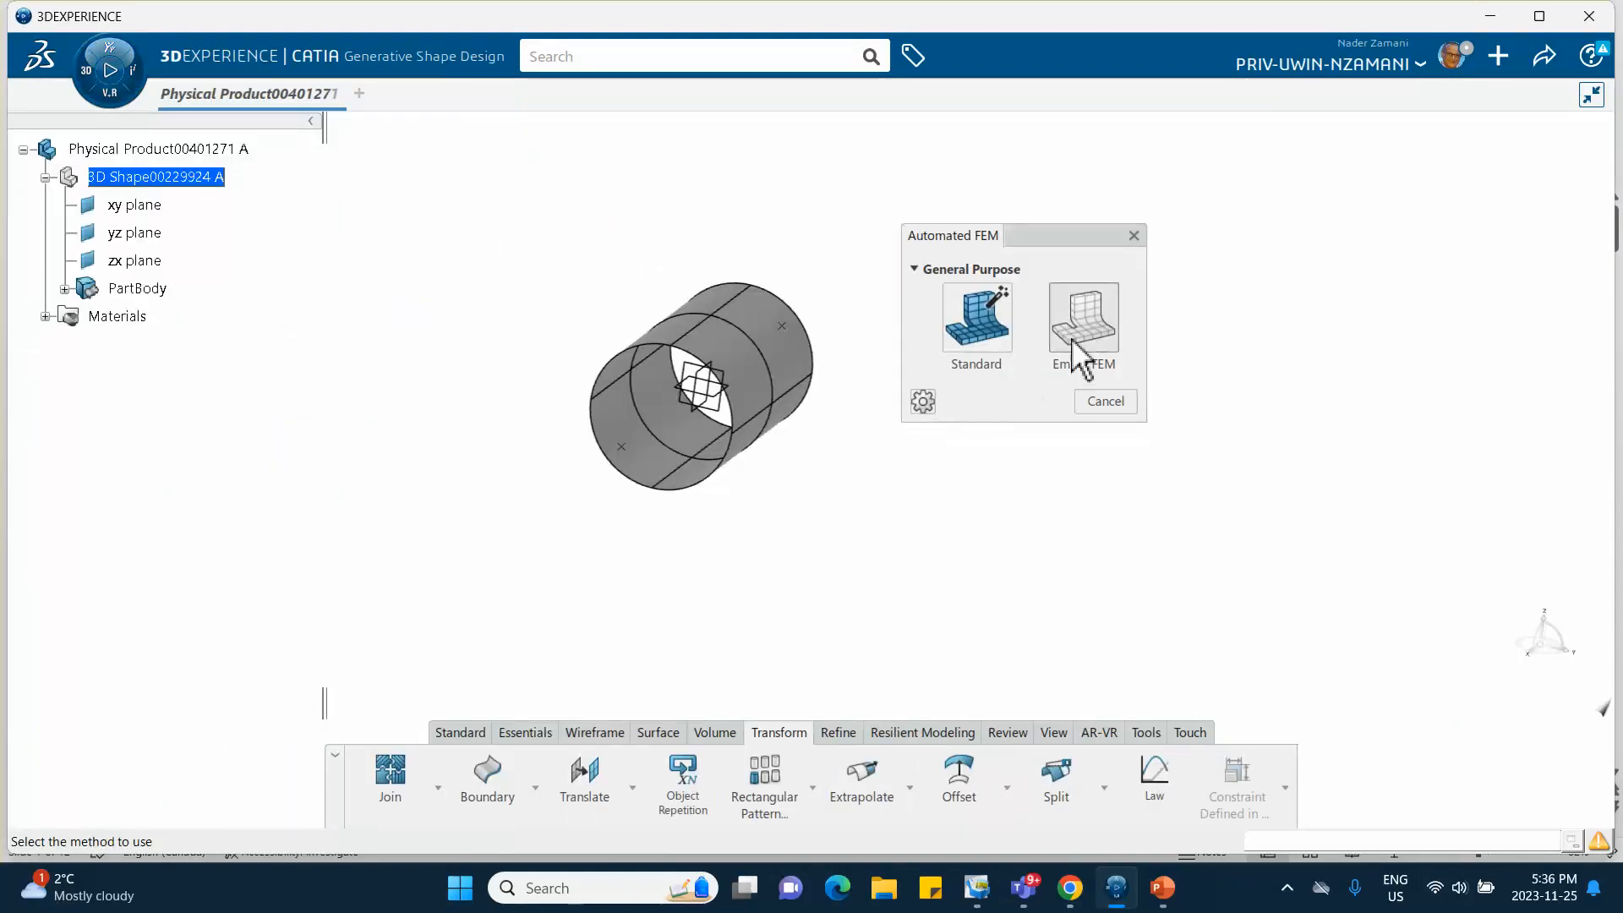
click(1088, 326)
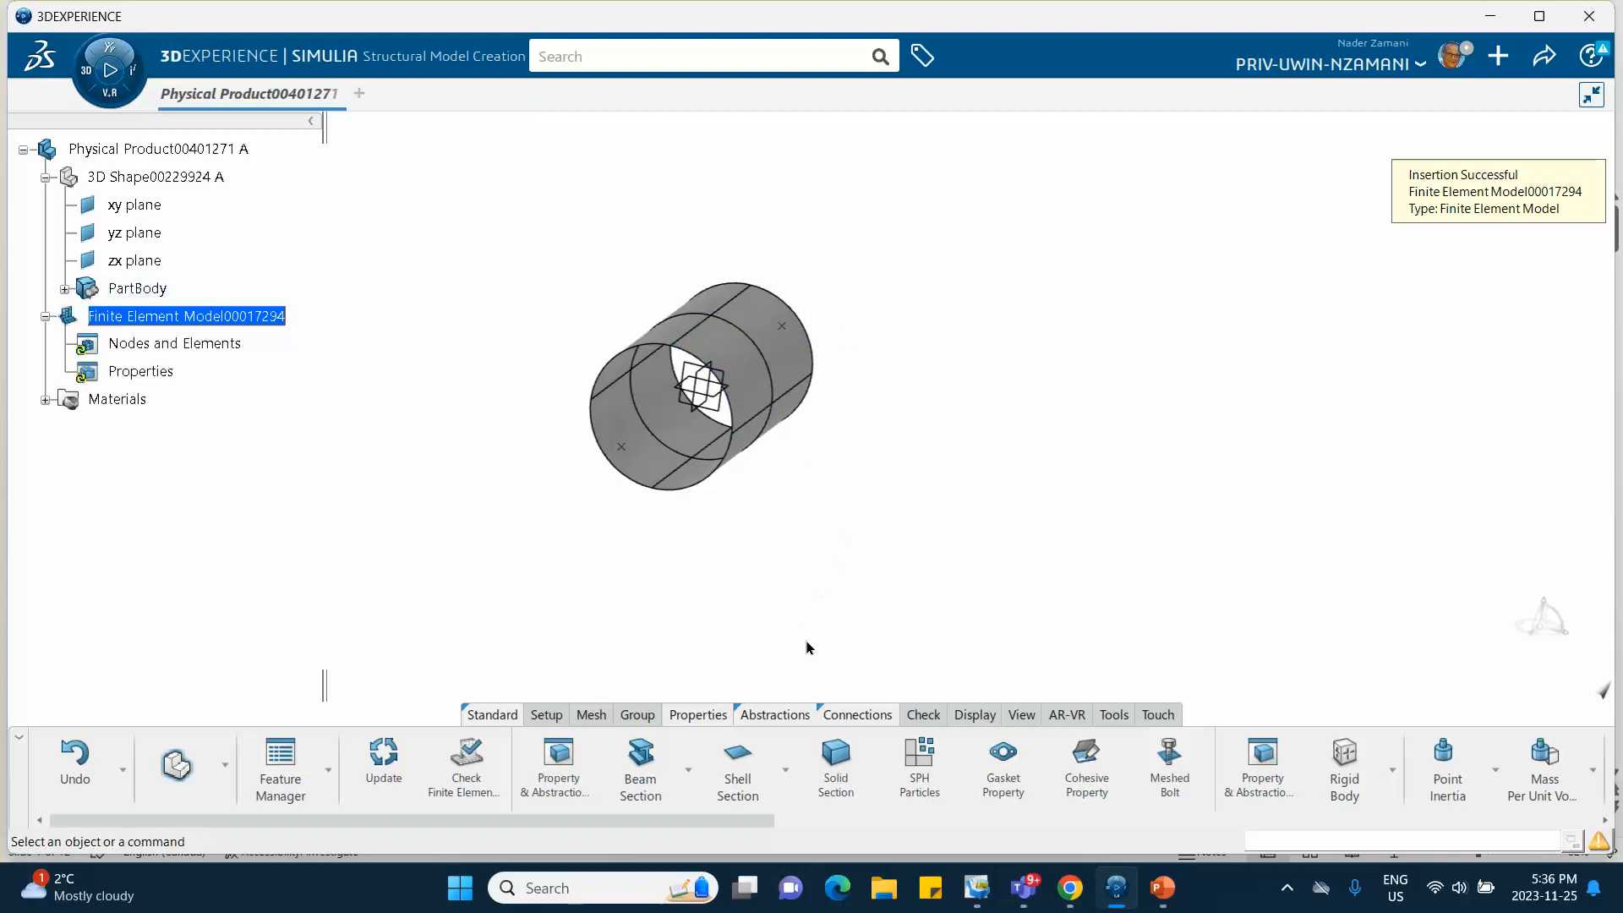
Create a Surface Quad Mesh with 0.91 mm mesh size on the cylinder's upper front piece, Split.9.
click(591, 715)
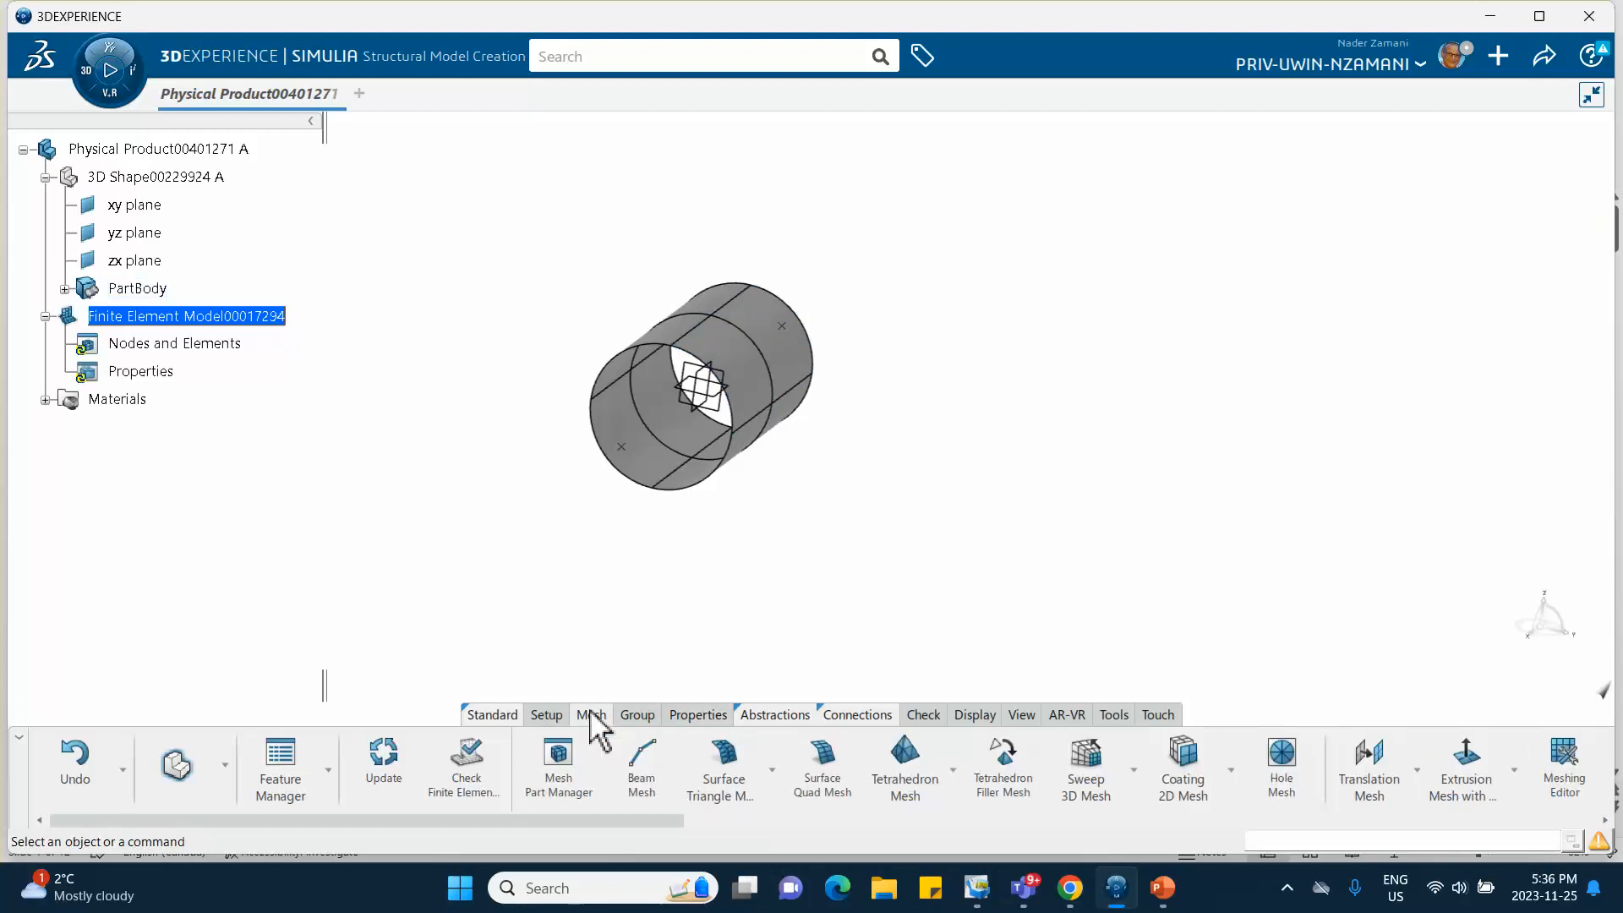
click(825, 758)
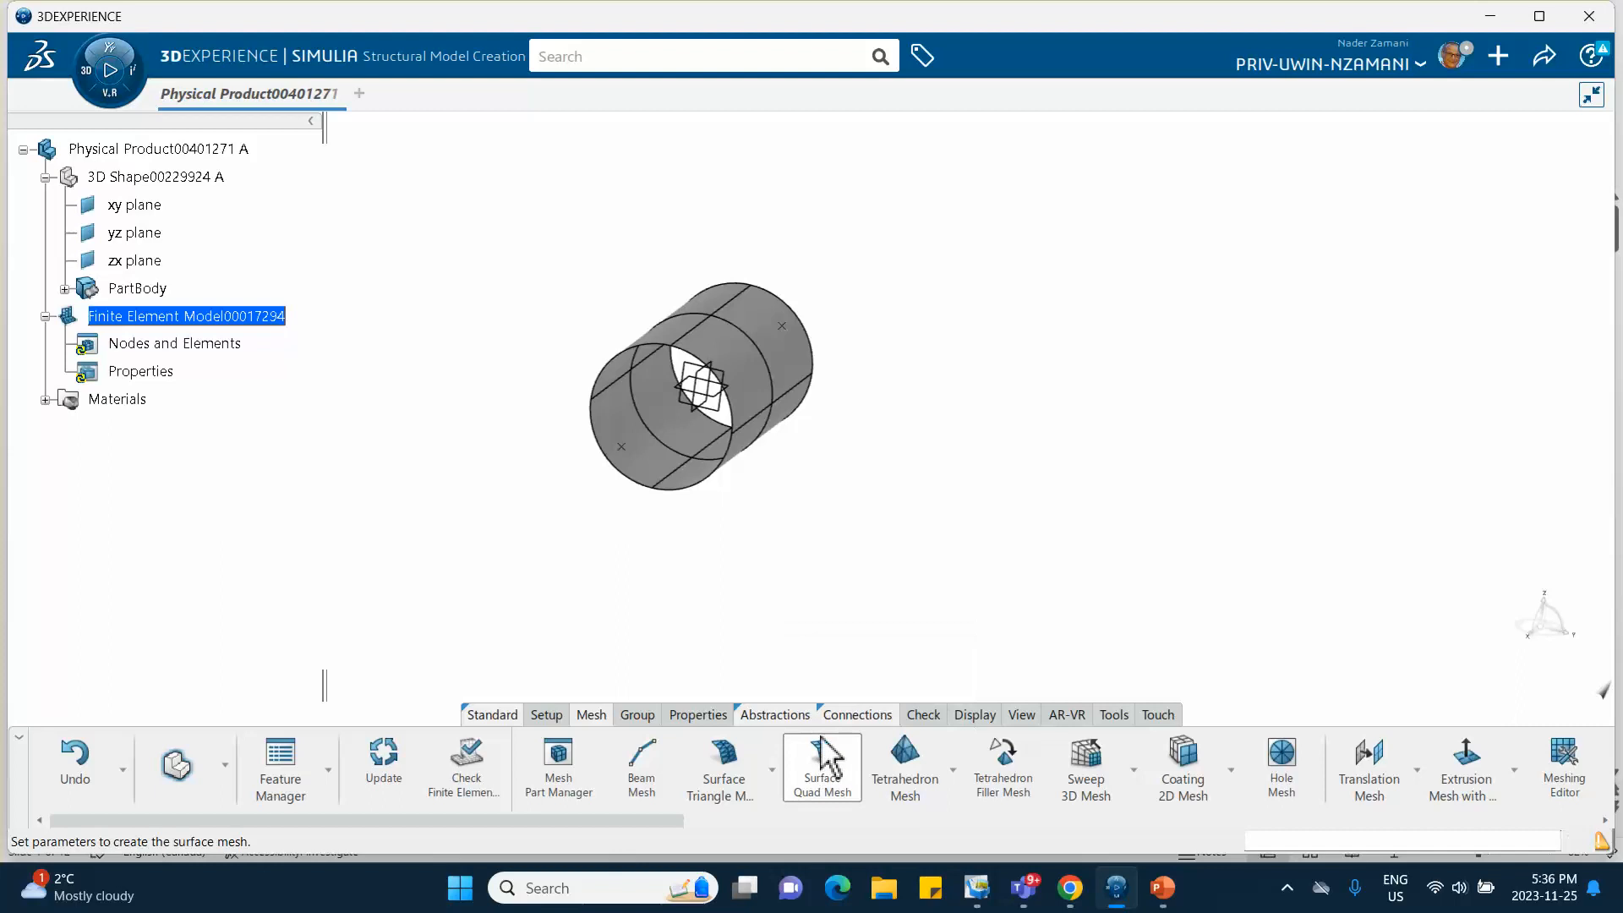
click(729, 362)
middle_drag(942, 525, 951, 426)
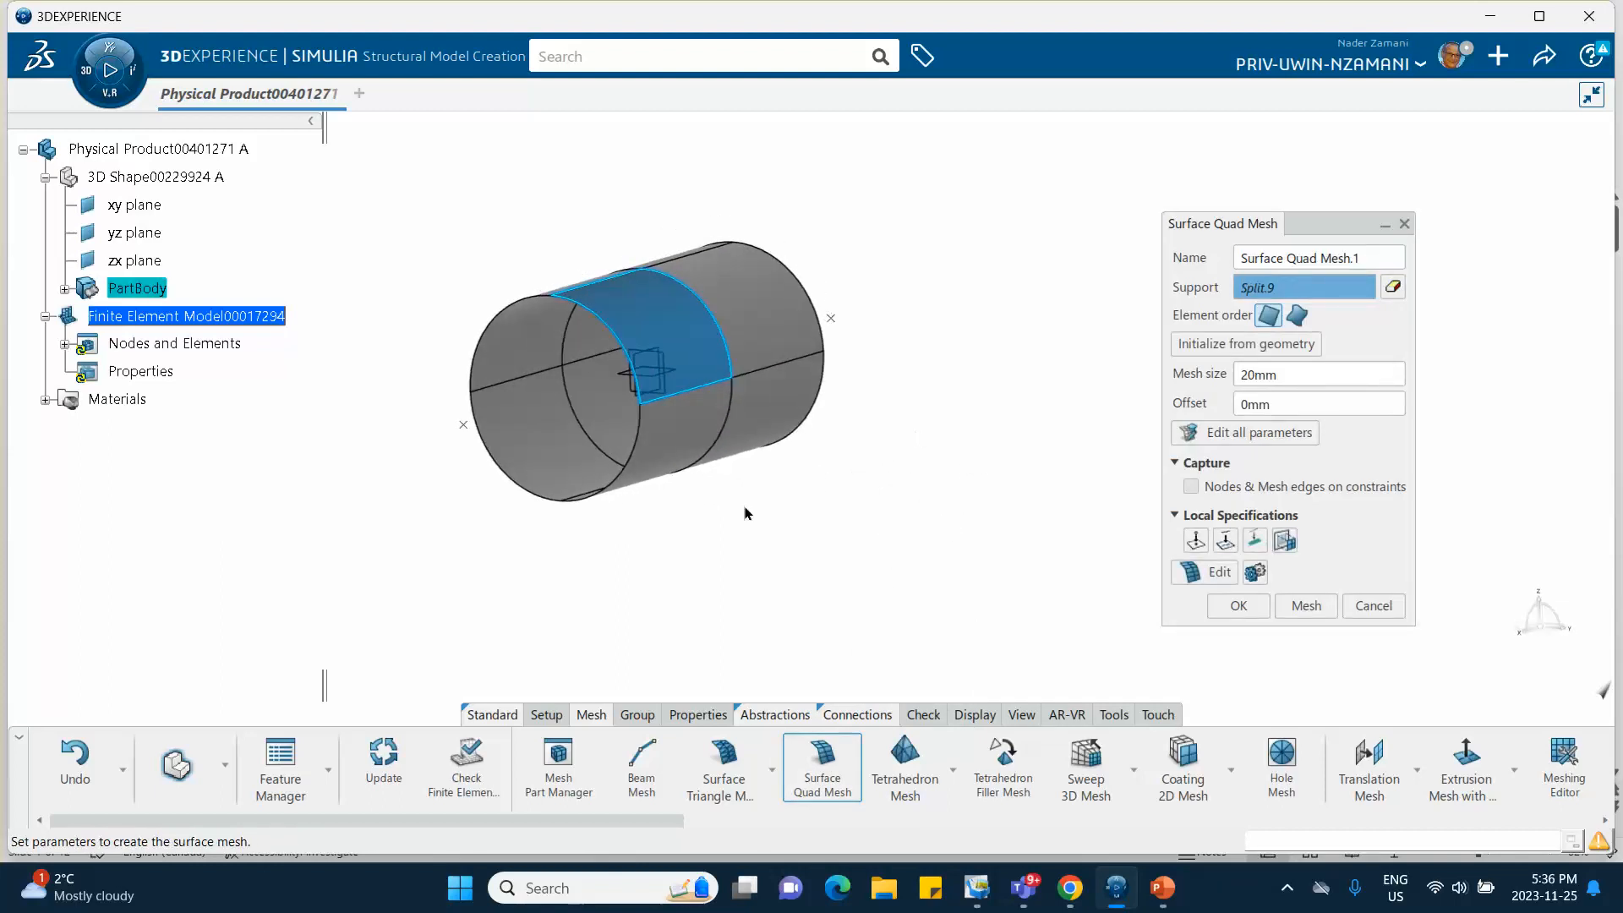
middle_drag(745, 512, 686, 551)
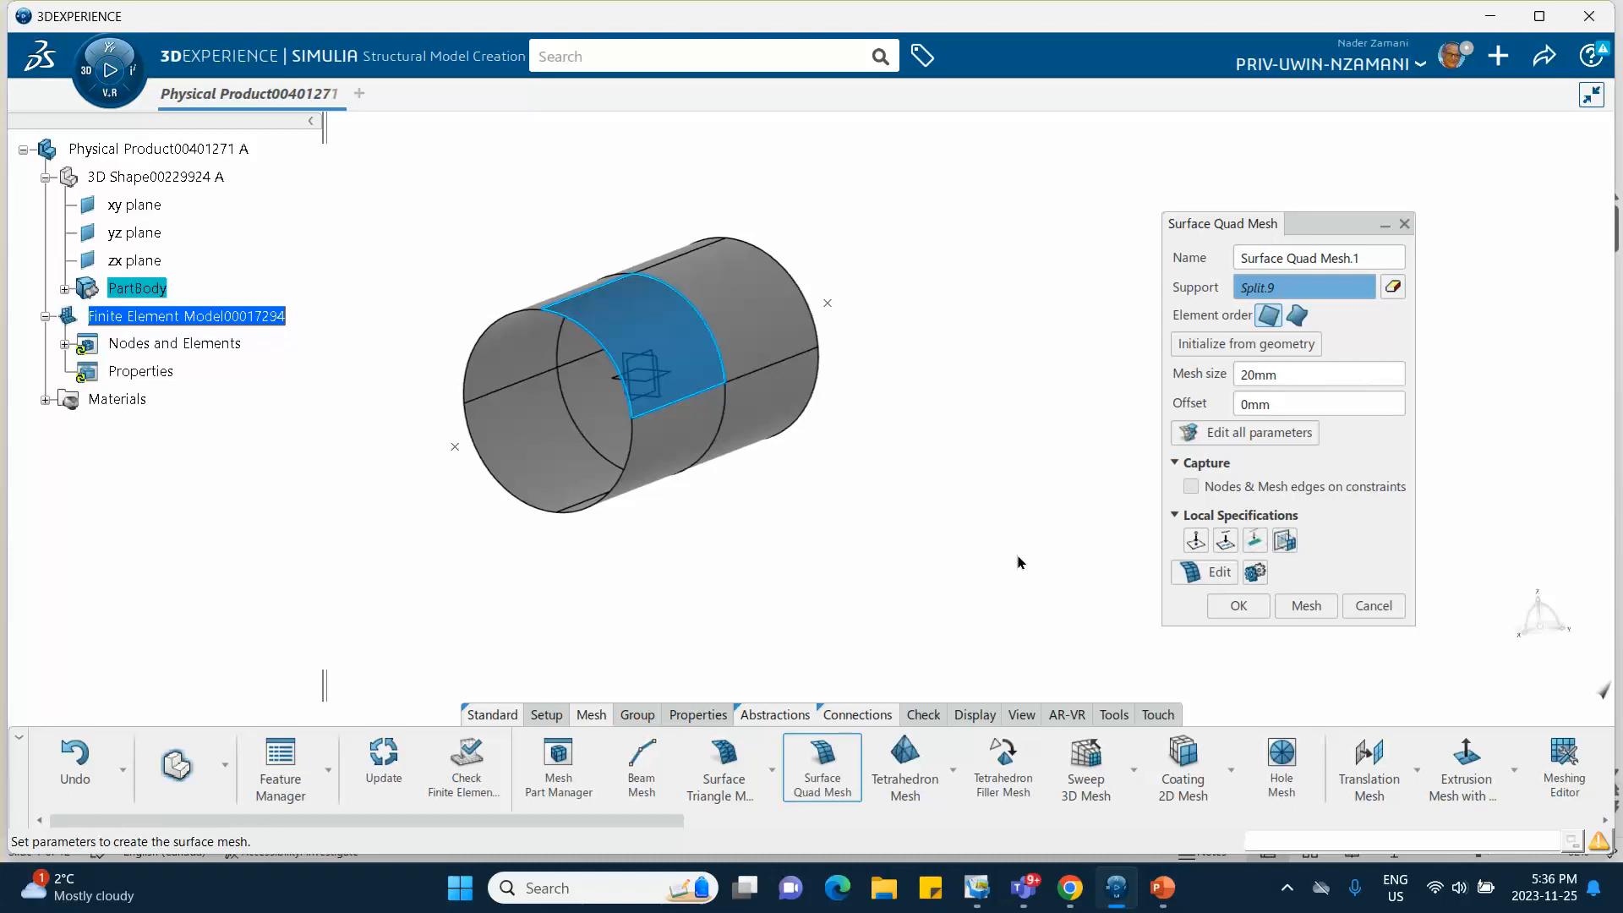
double_click(1281, 375)
text(.91)
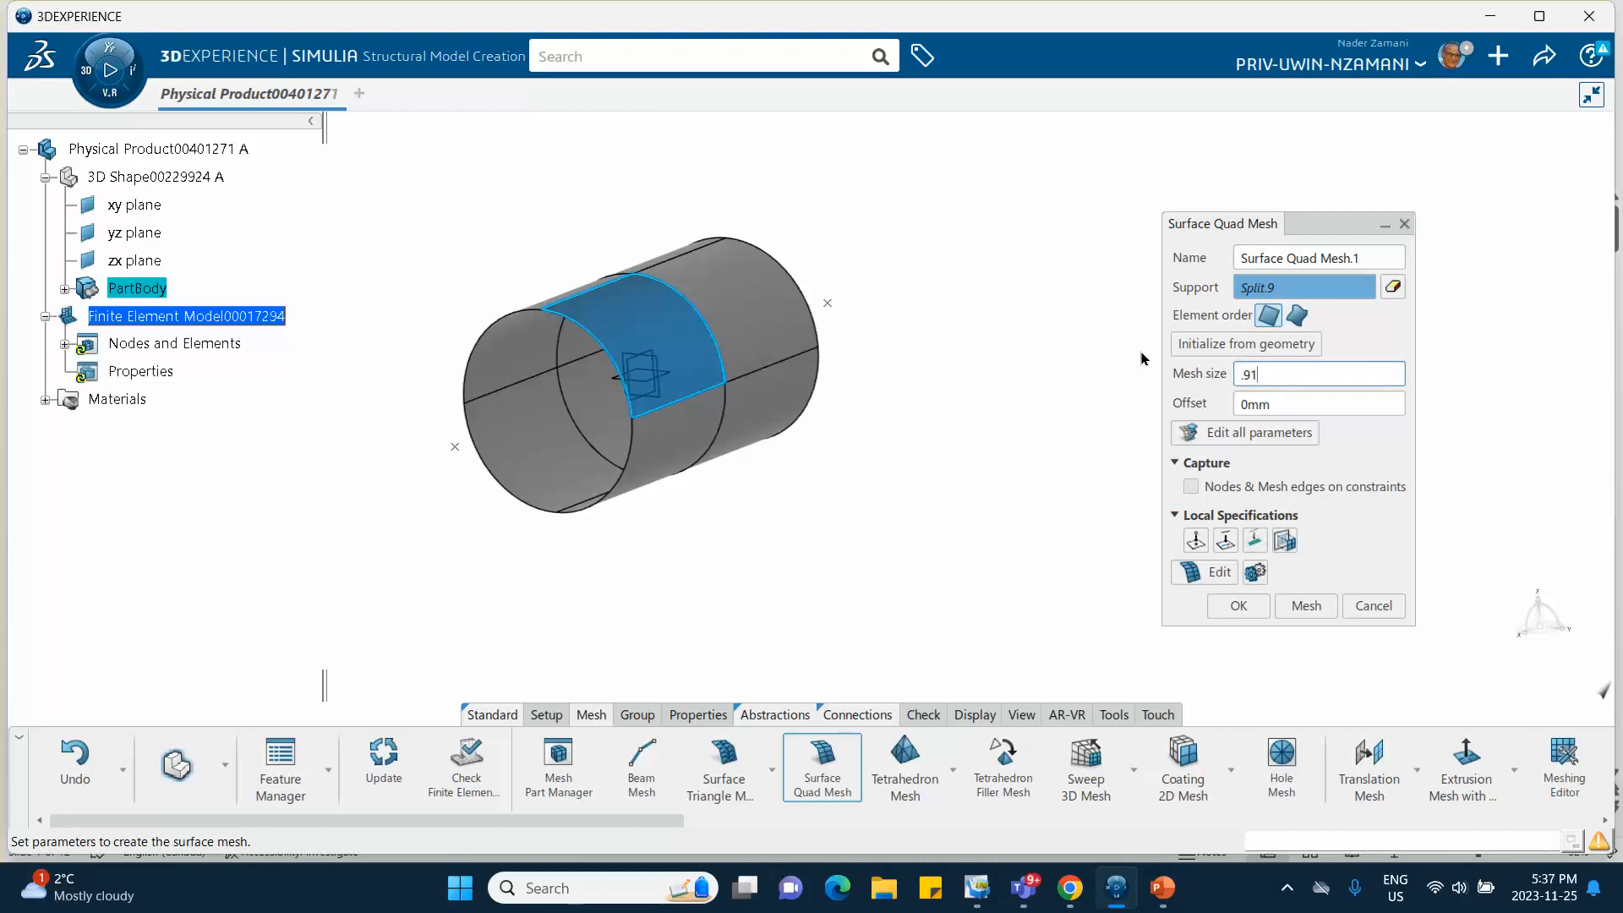
text(mm)
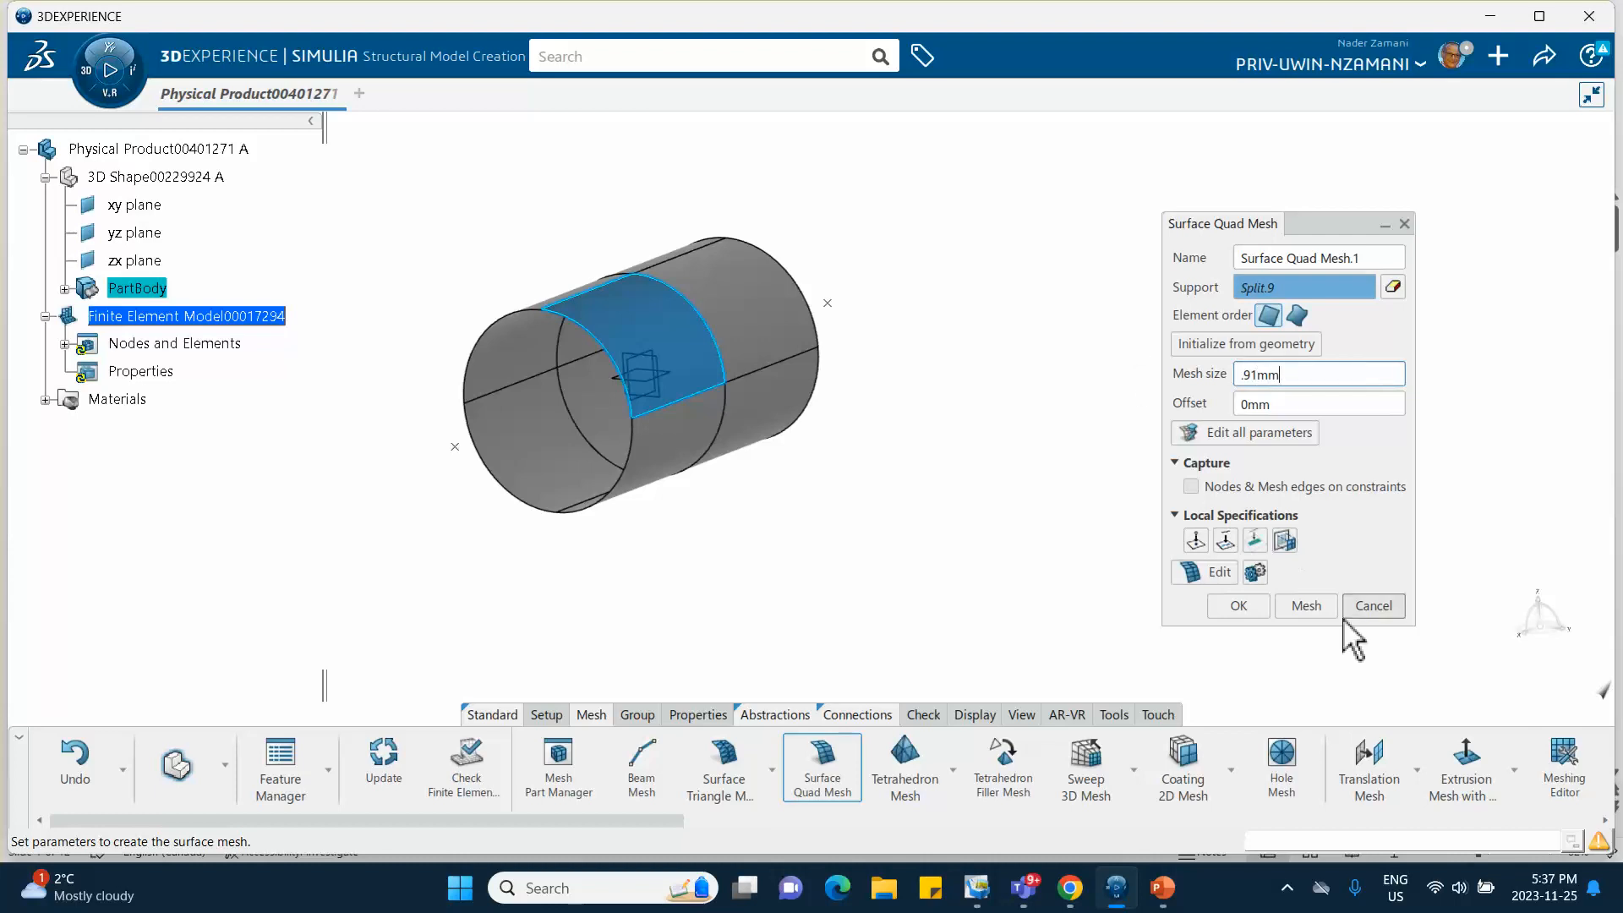
click(1305, 605)
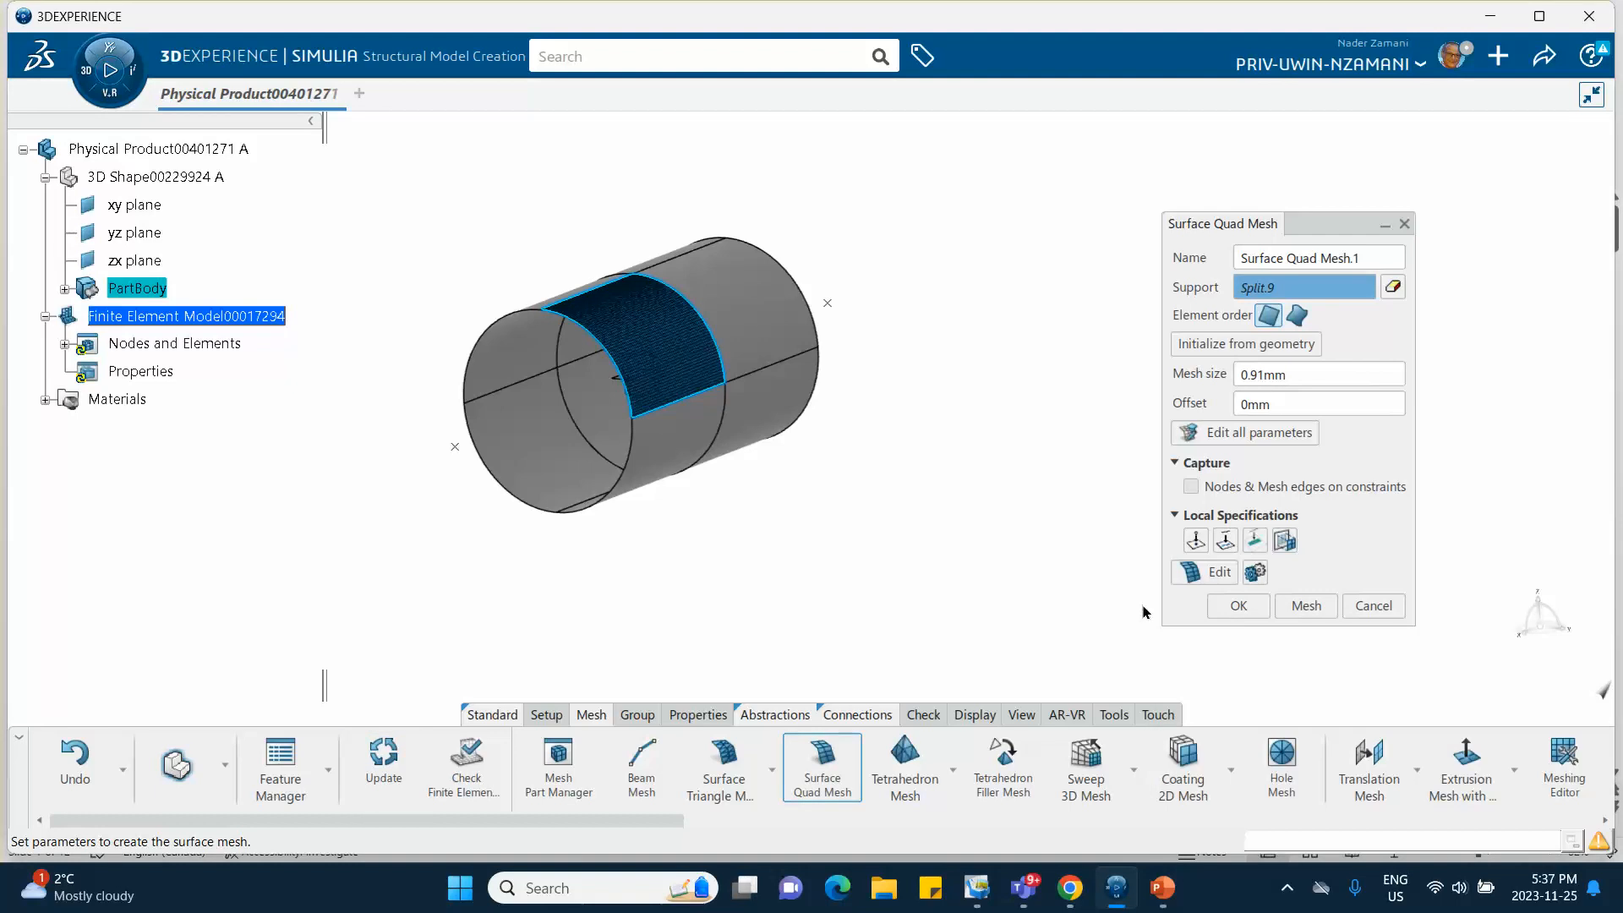
middle_drag(941, 522, 829, 459)
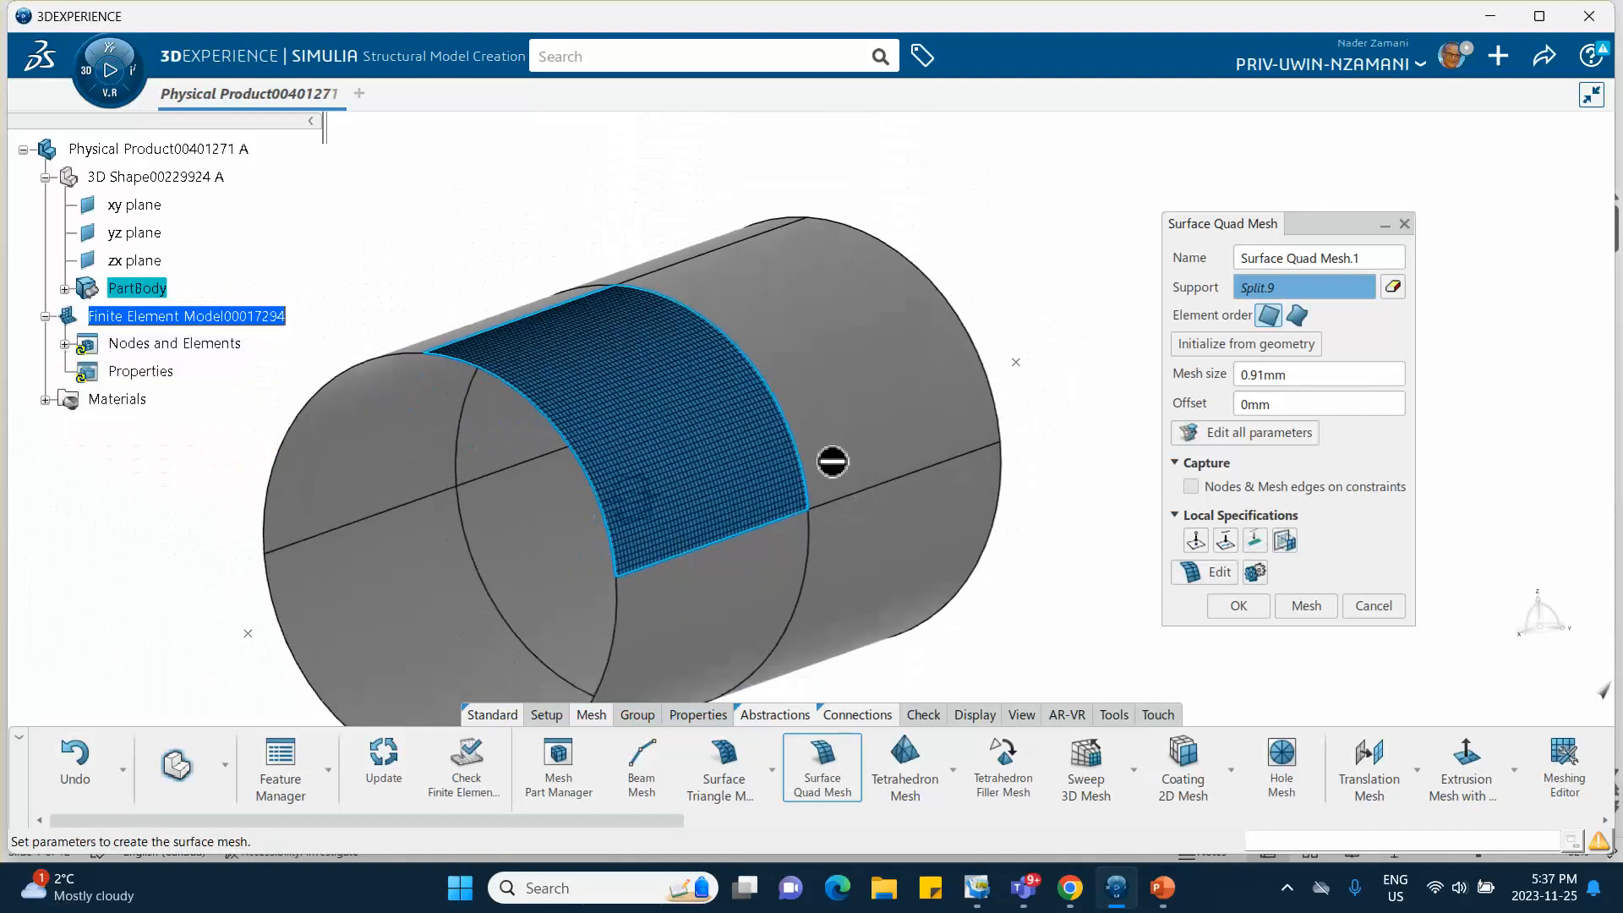
click(1239, 607)
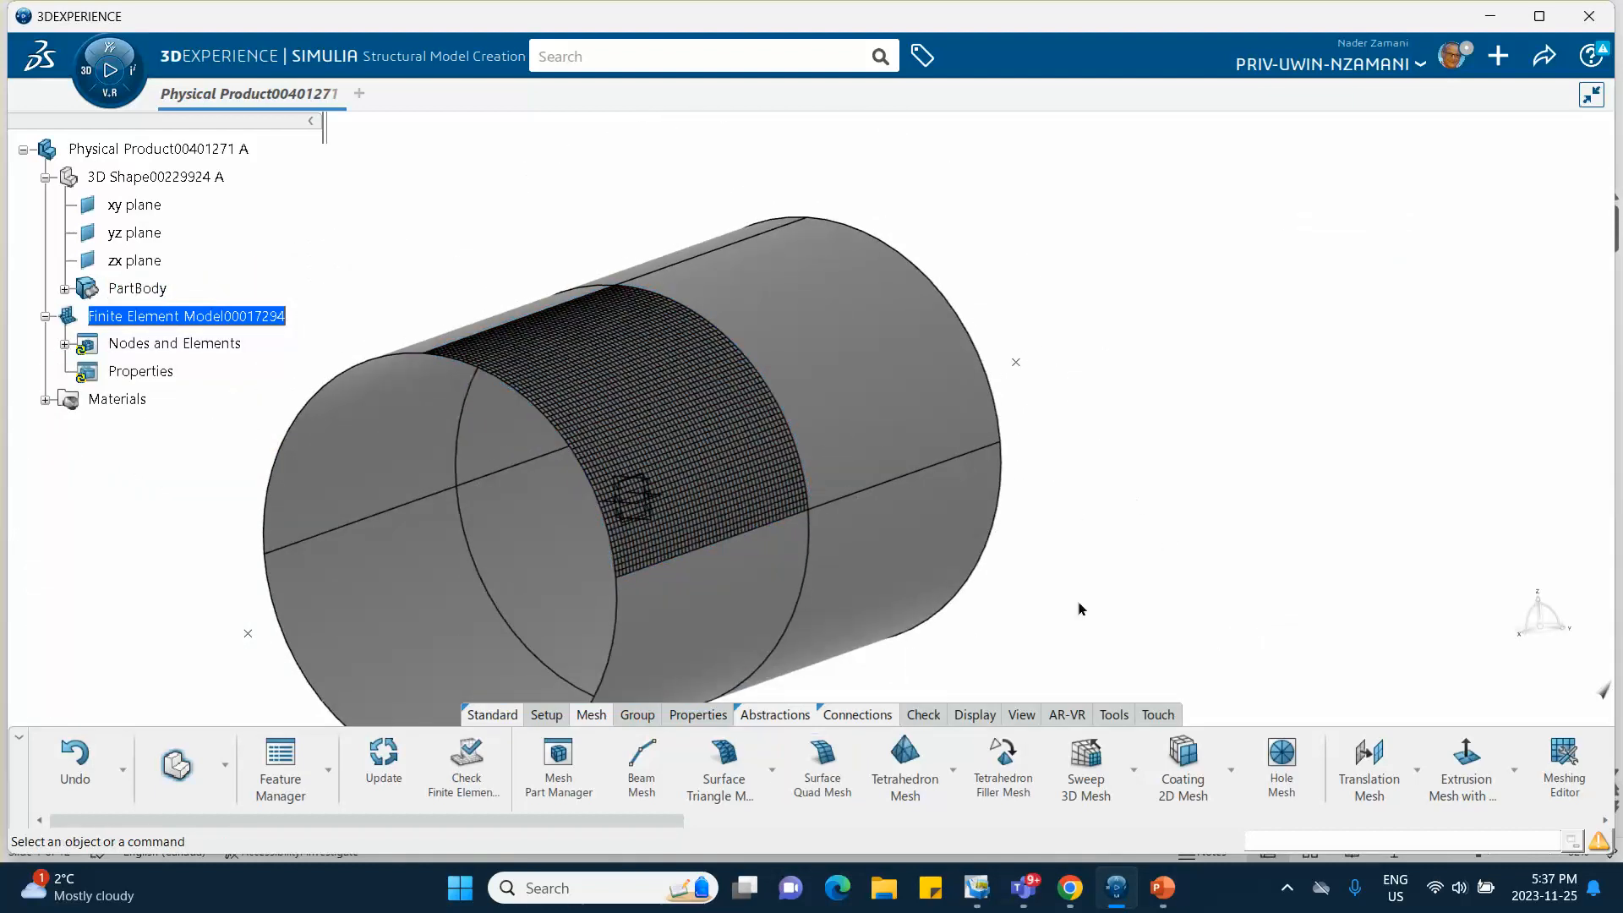
Create a 0.91 mm Surface Quad Mesh on the adjoining upper rear piece, Split.7, capturing nodes and mesh edges on constraints, and inspect the shared edge.
click(824, 761)
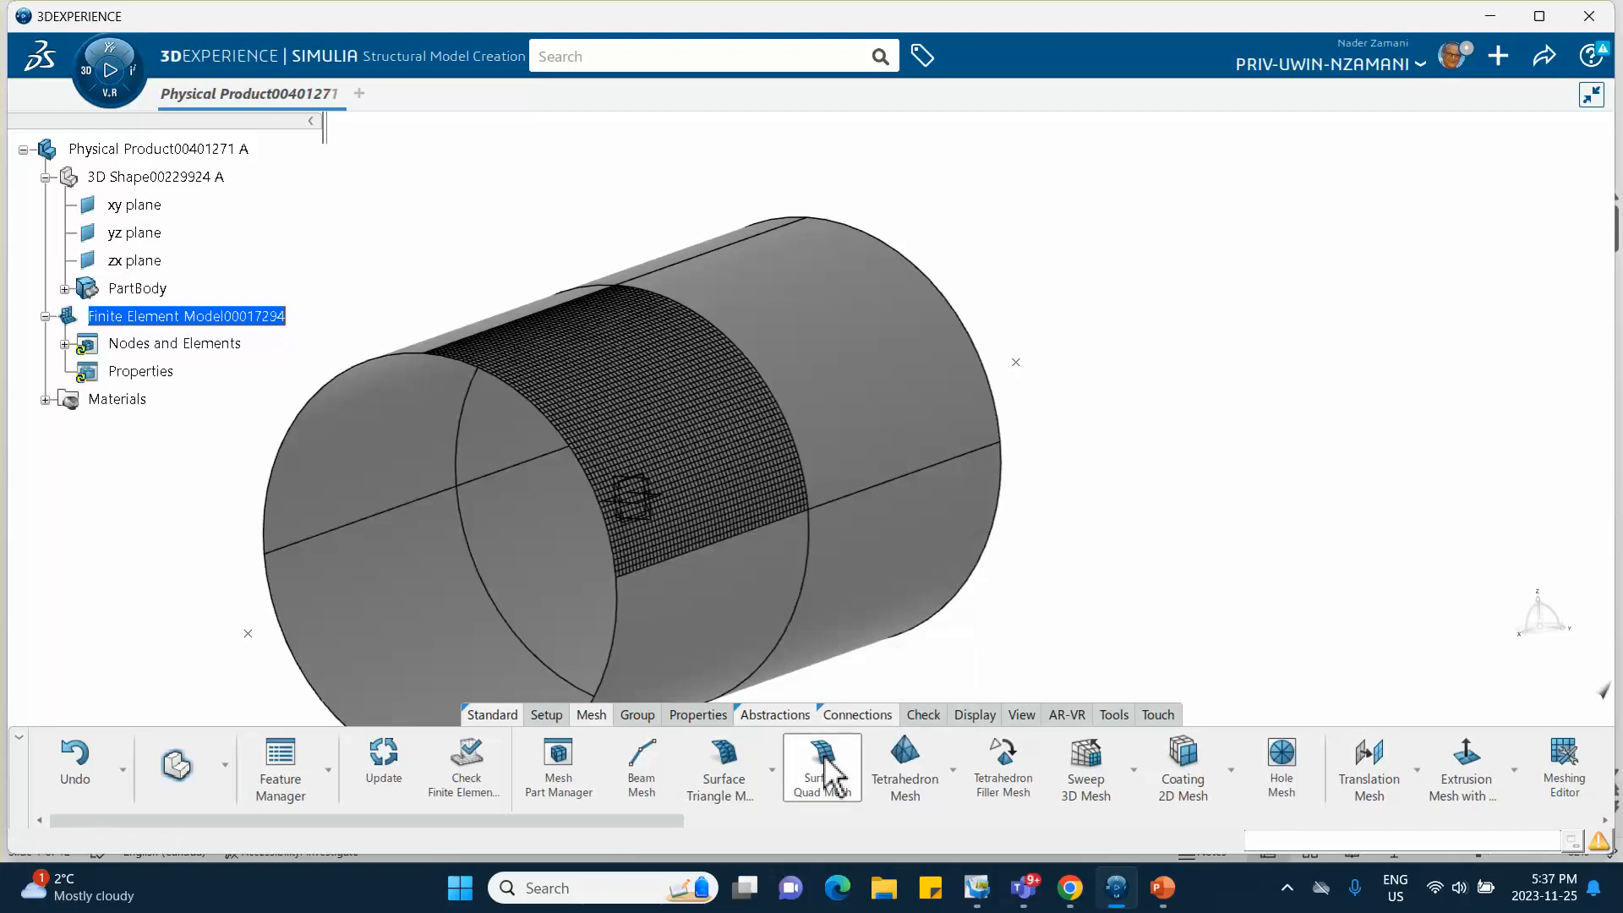
click(911, 368)
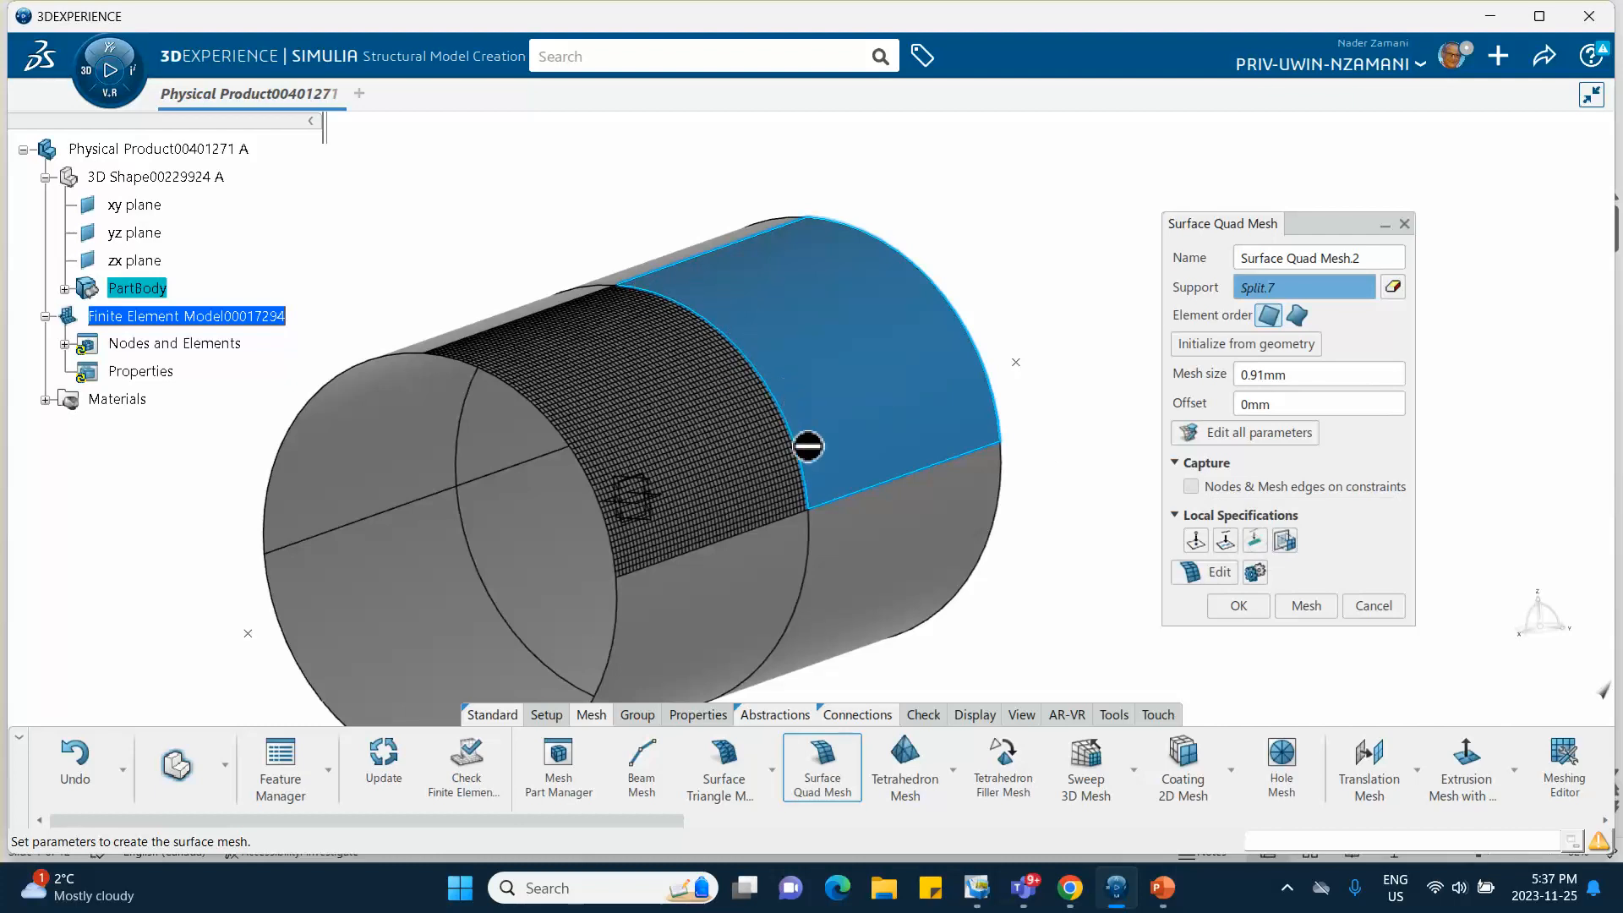
click(1191, 488)
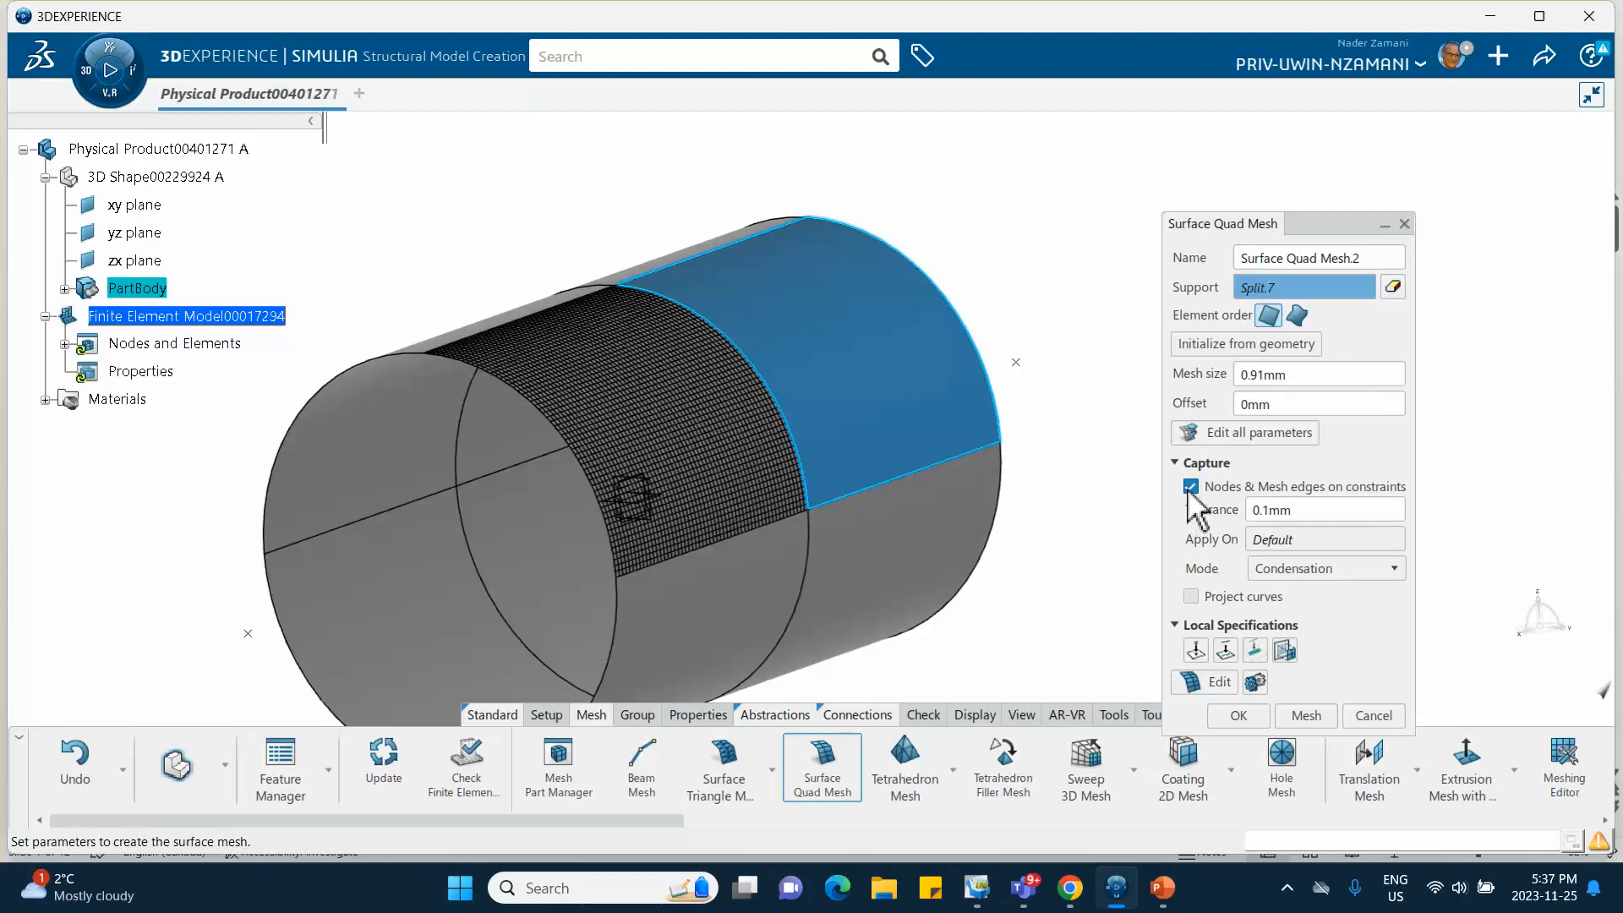
click(1305, 715)
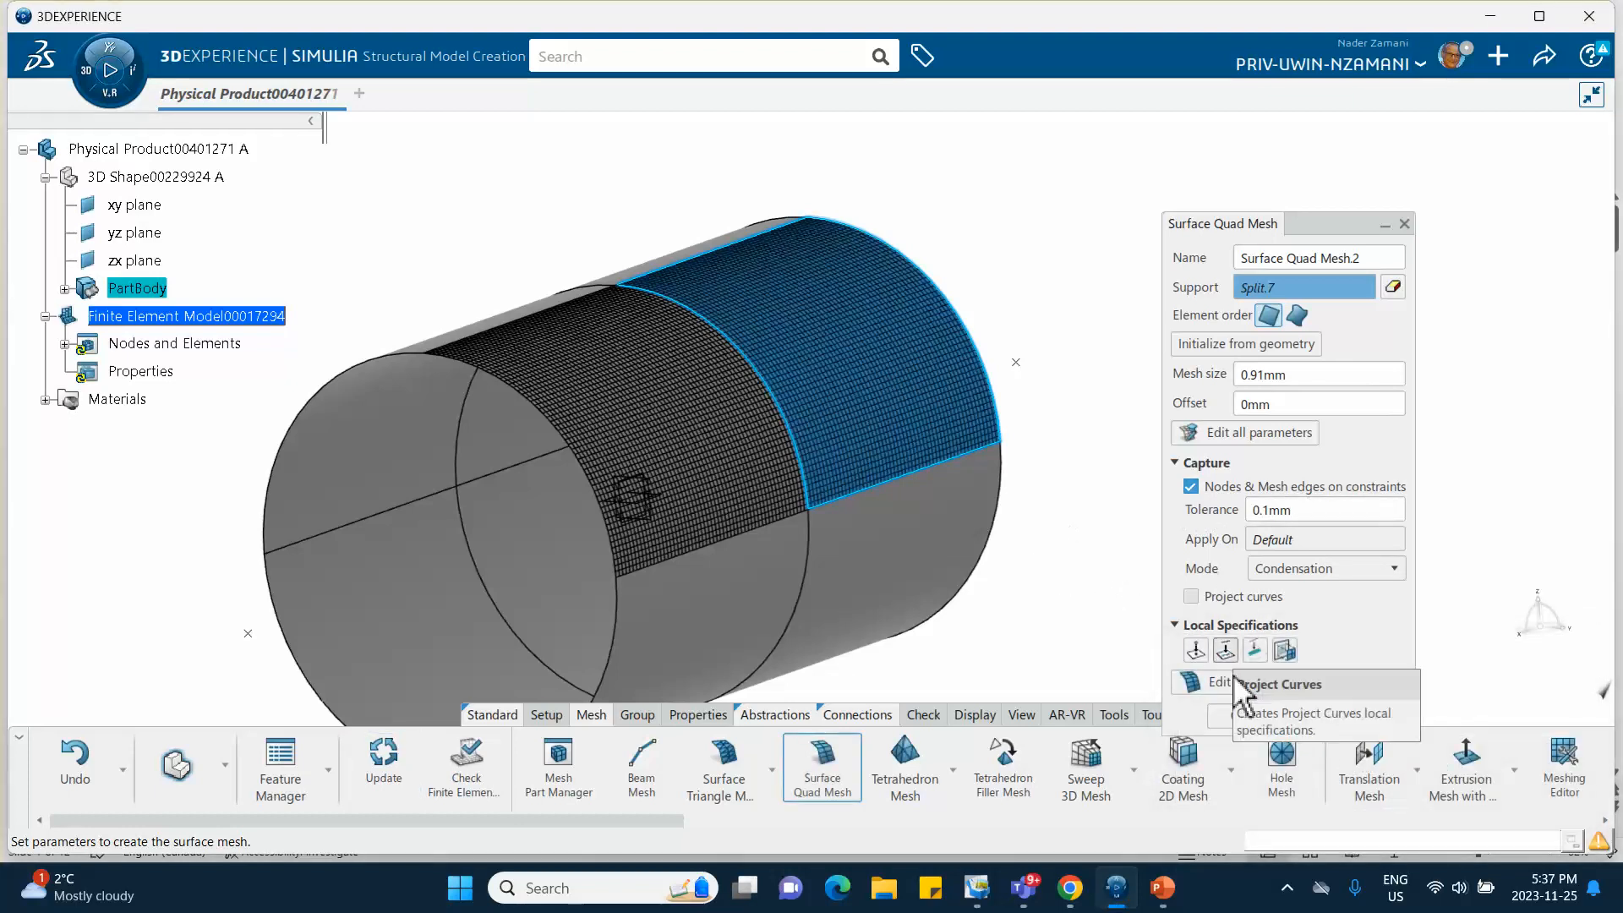
click(1252, 717)
middle_drag(1080, 582, 1014, 492)
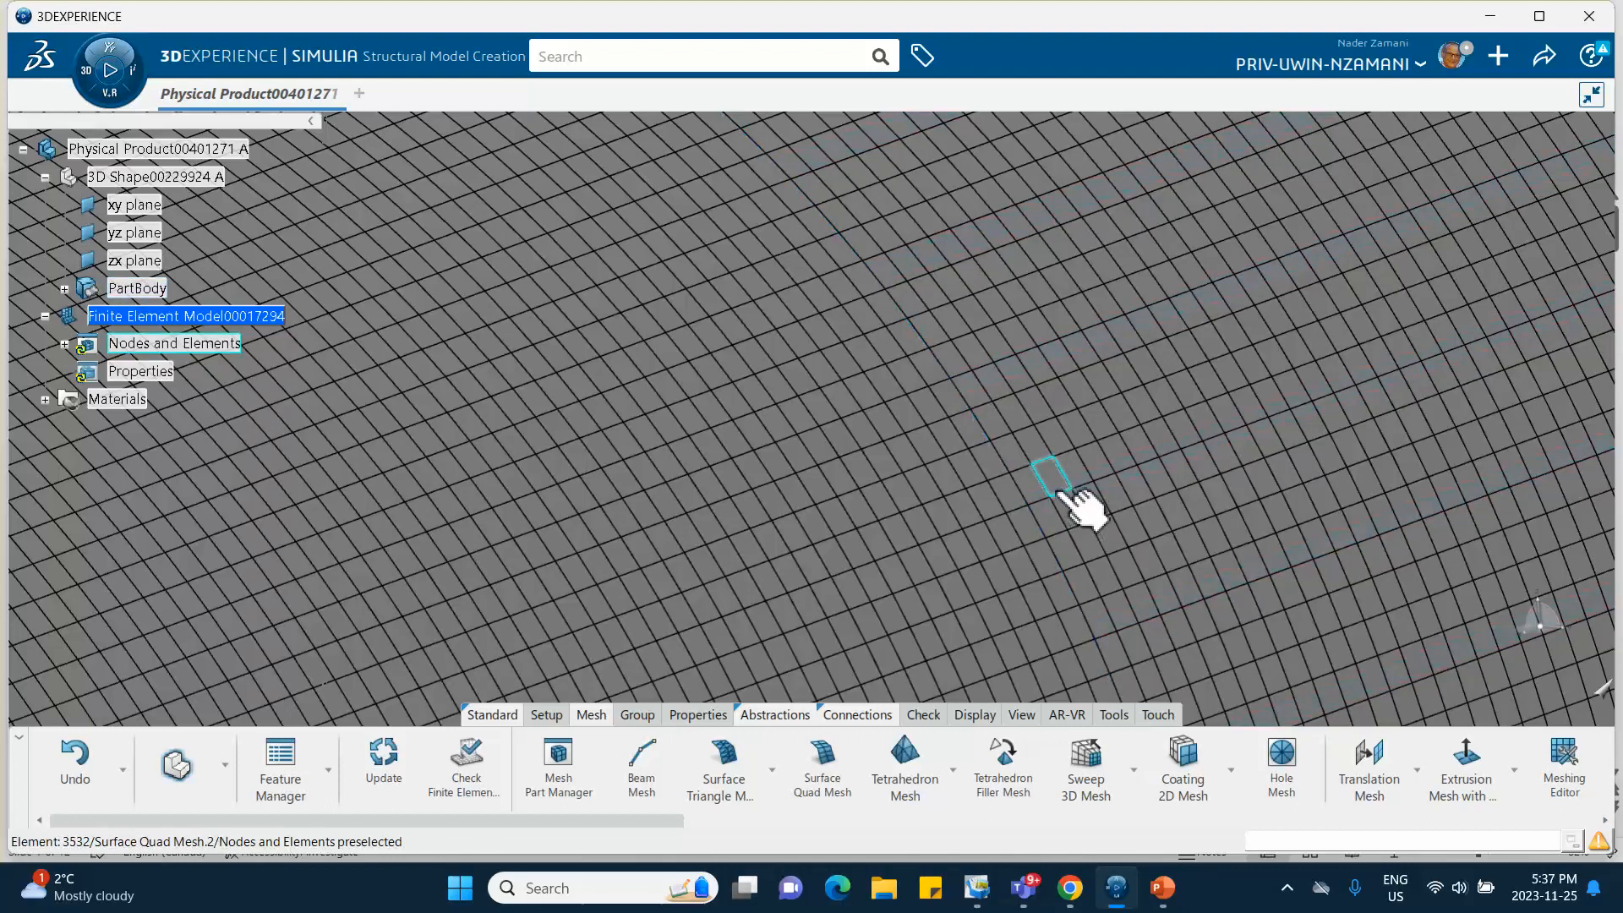
middle_drag(1054, 490, 1213, 402)
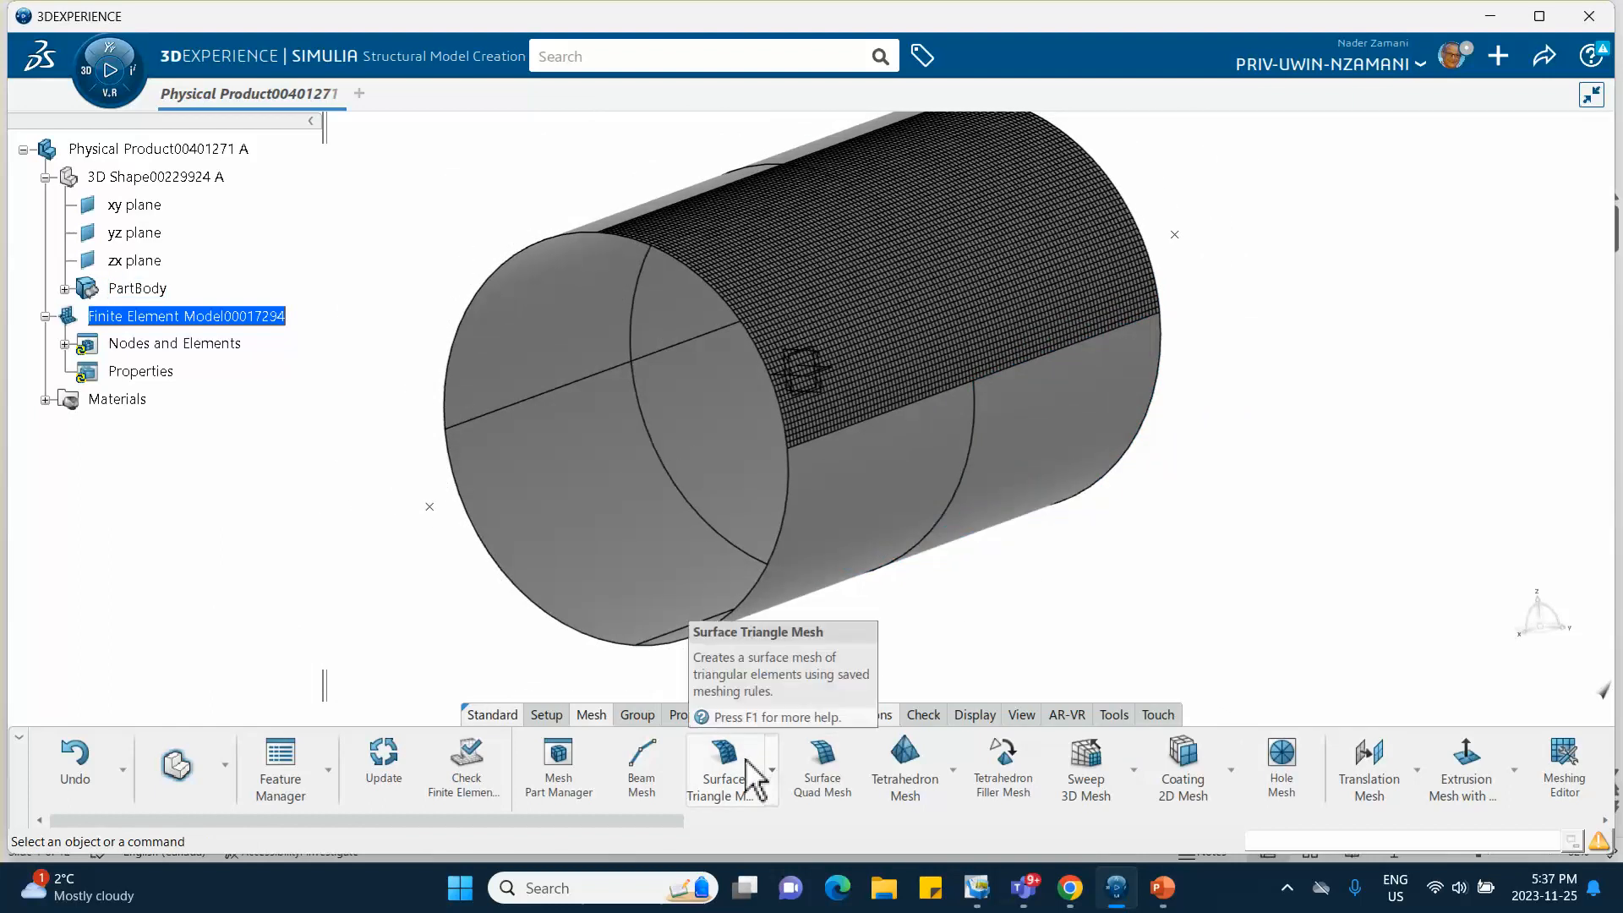
Create a 0.91 mm Surface Quad Mesh with node and edge capture on the lower front piece, Split.14.
click(859, 751)
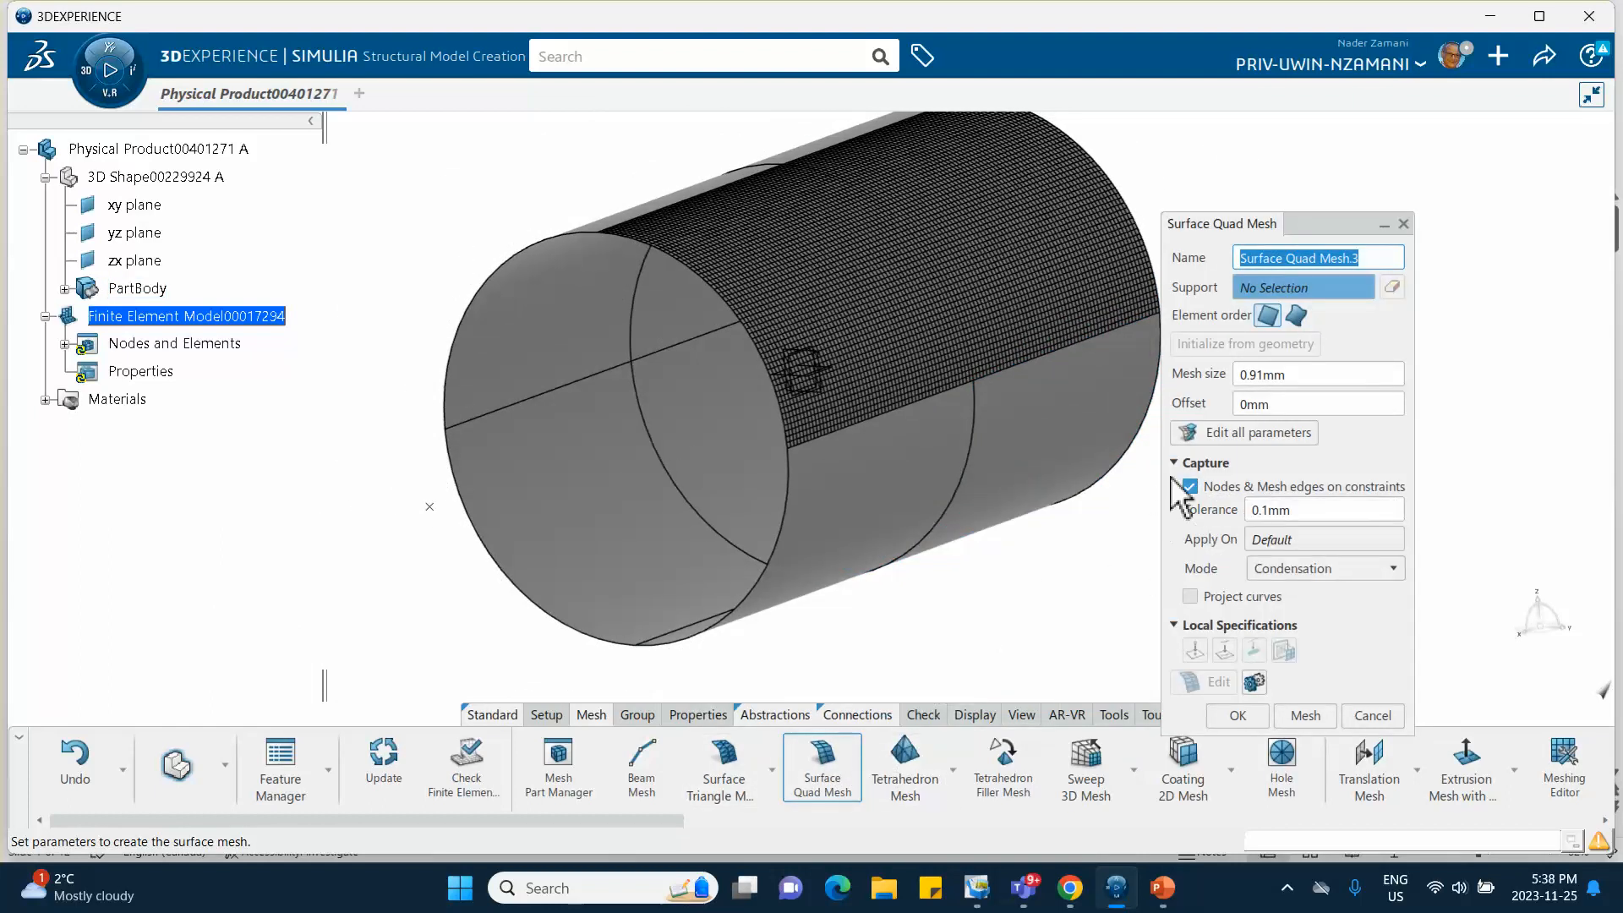
click(873, 534)
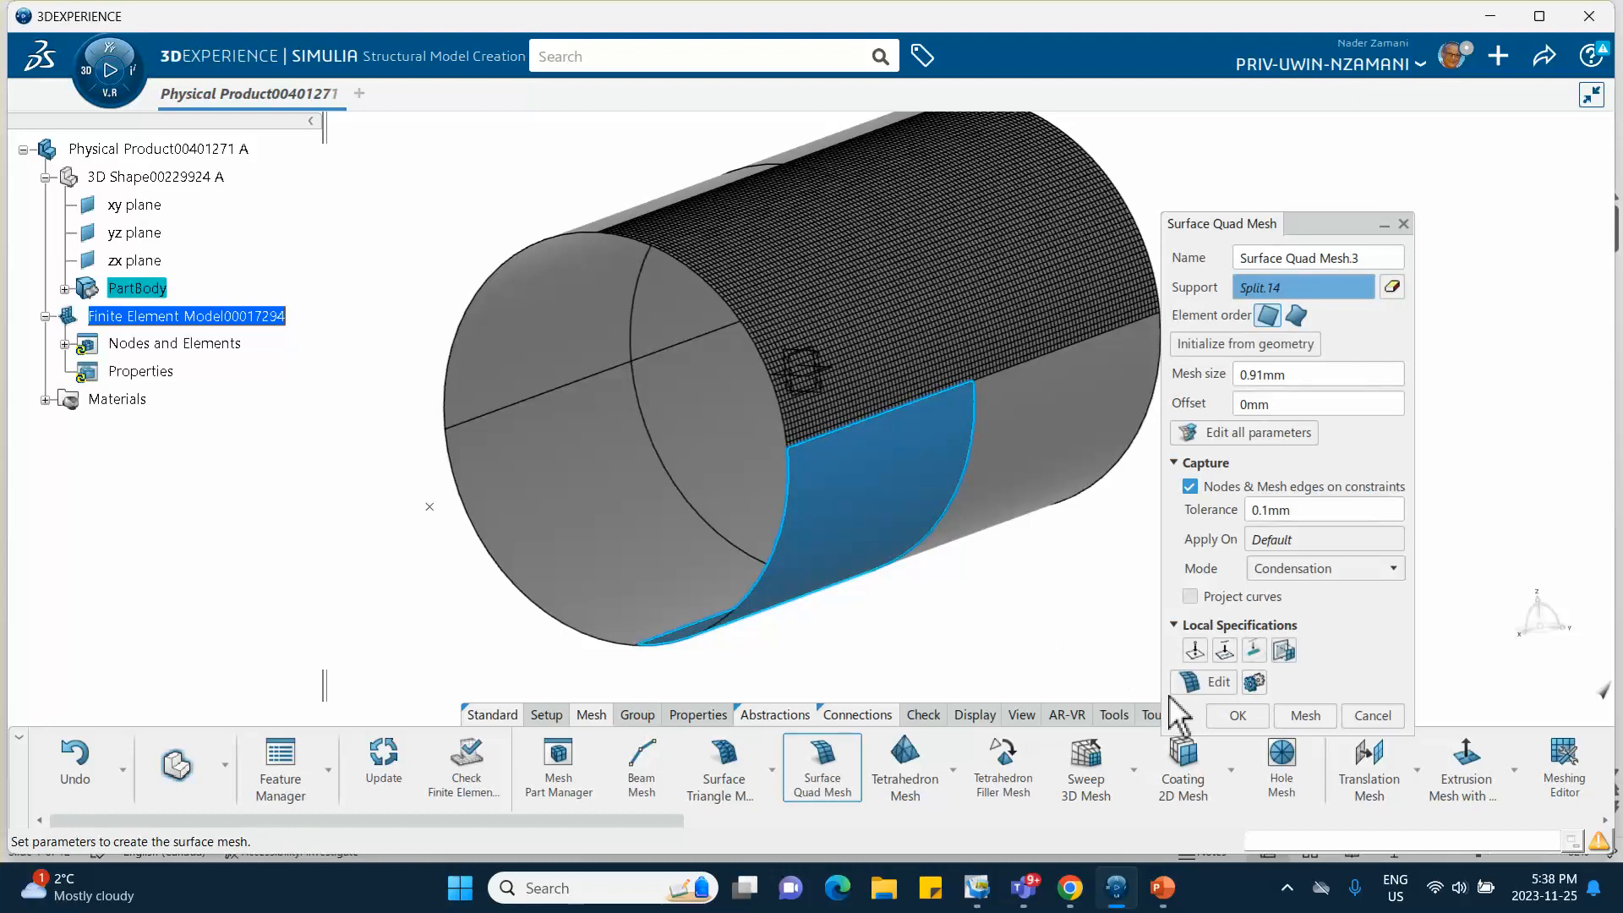
click(1305, 715)
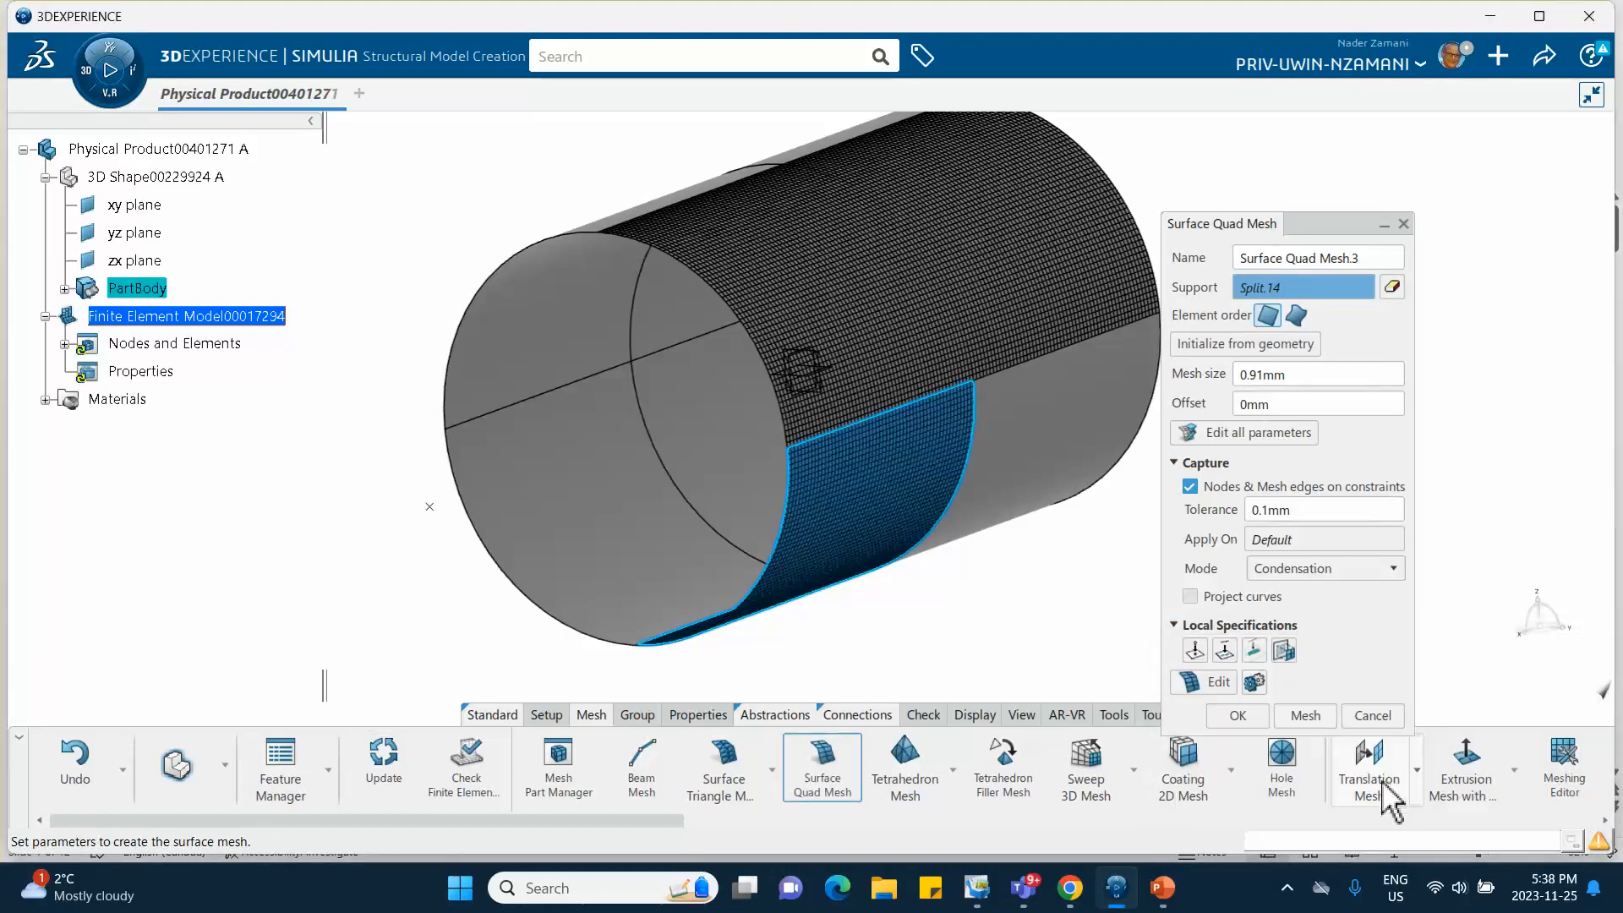
click(1240, 717)
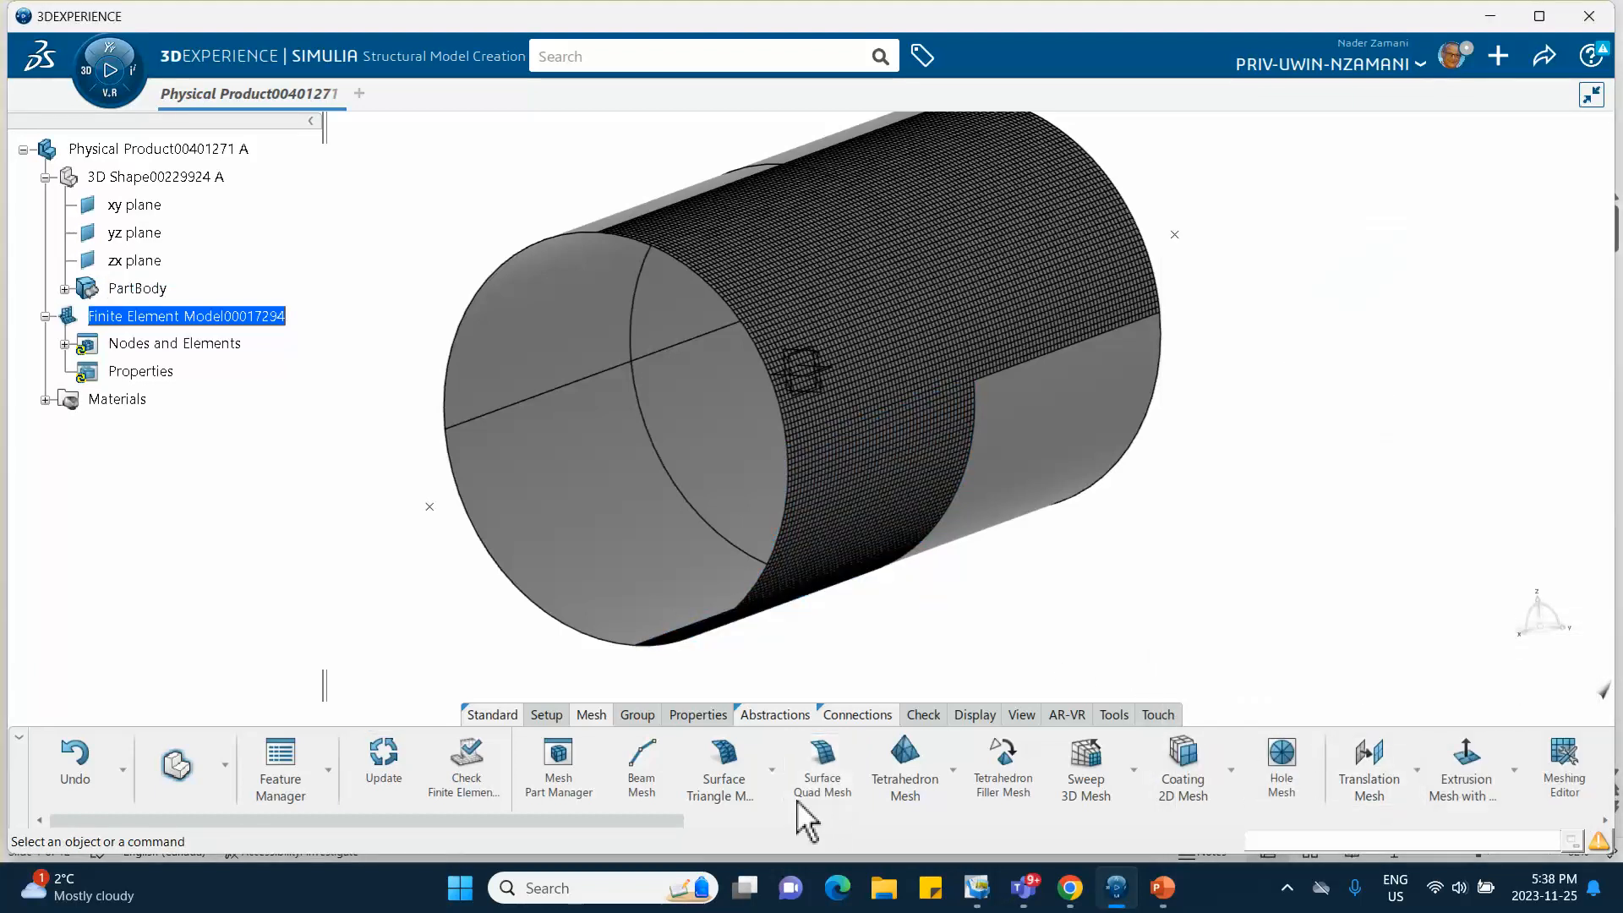
Create a 0.91 mm Surface Quad Mesh with node and edge capture on the lower rear piece, Split.12.
click(821, 760)
click(1031, 474)
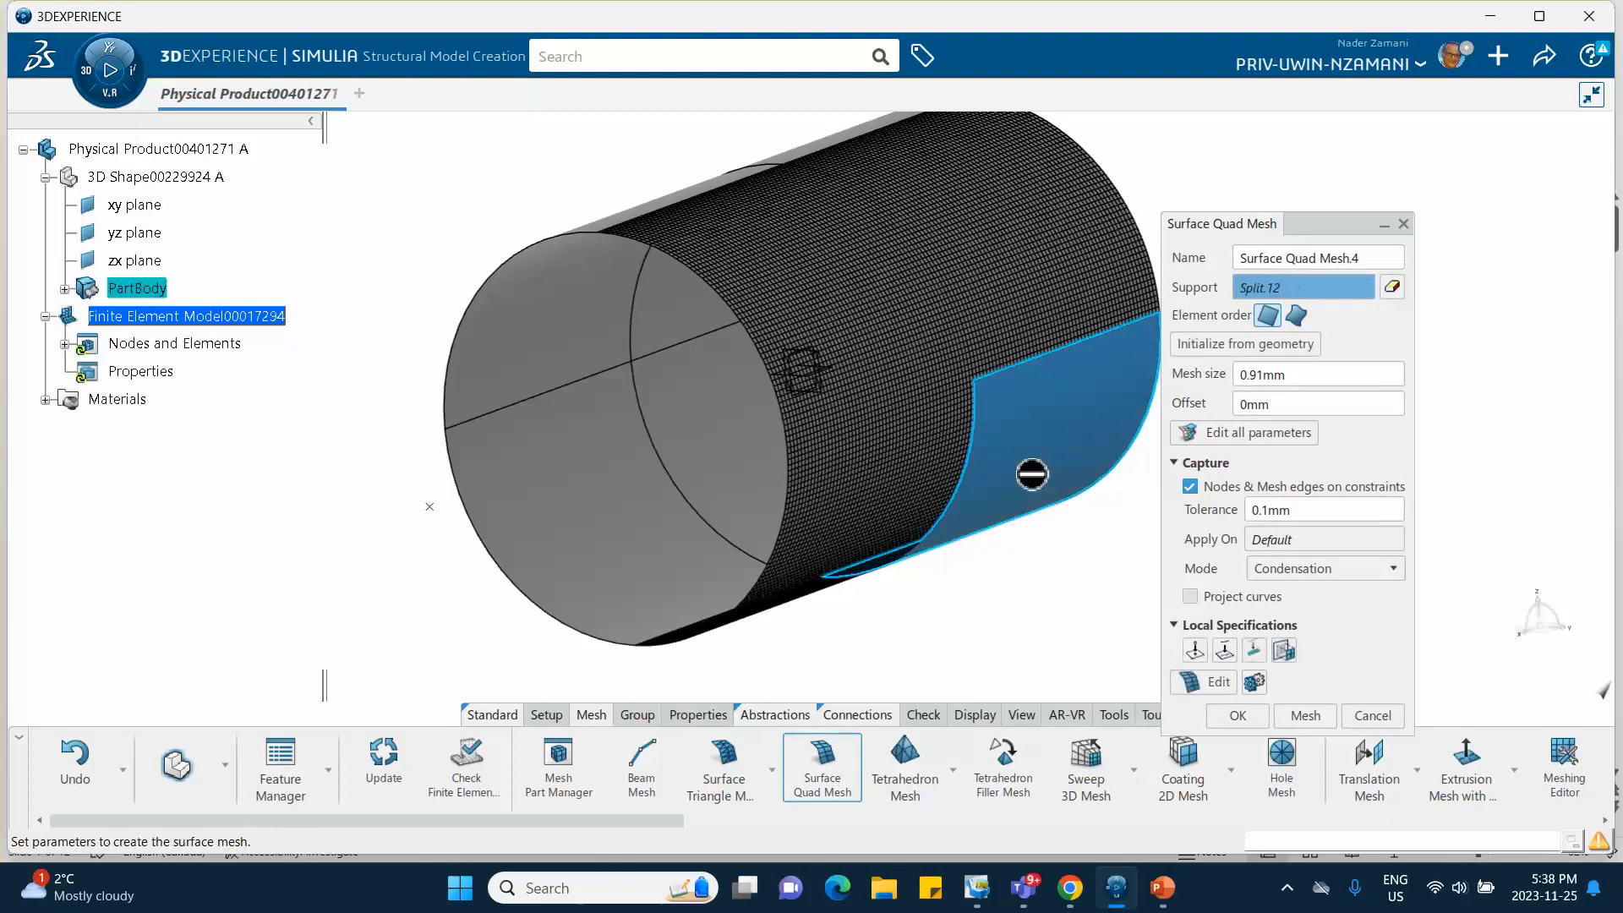
click(1290, 716)
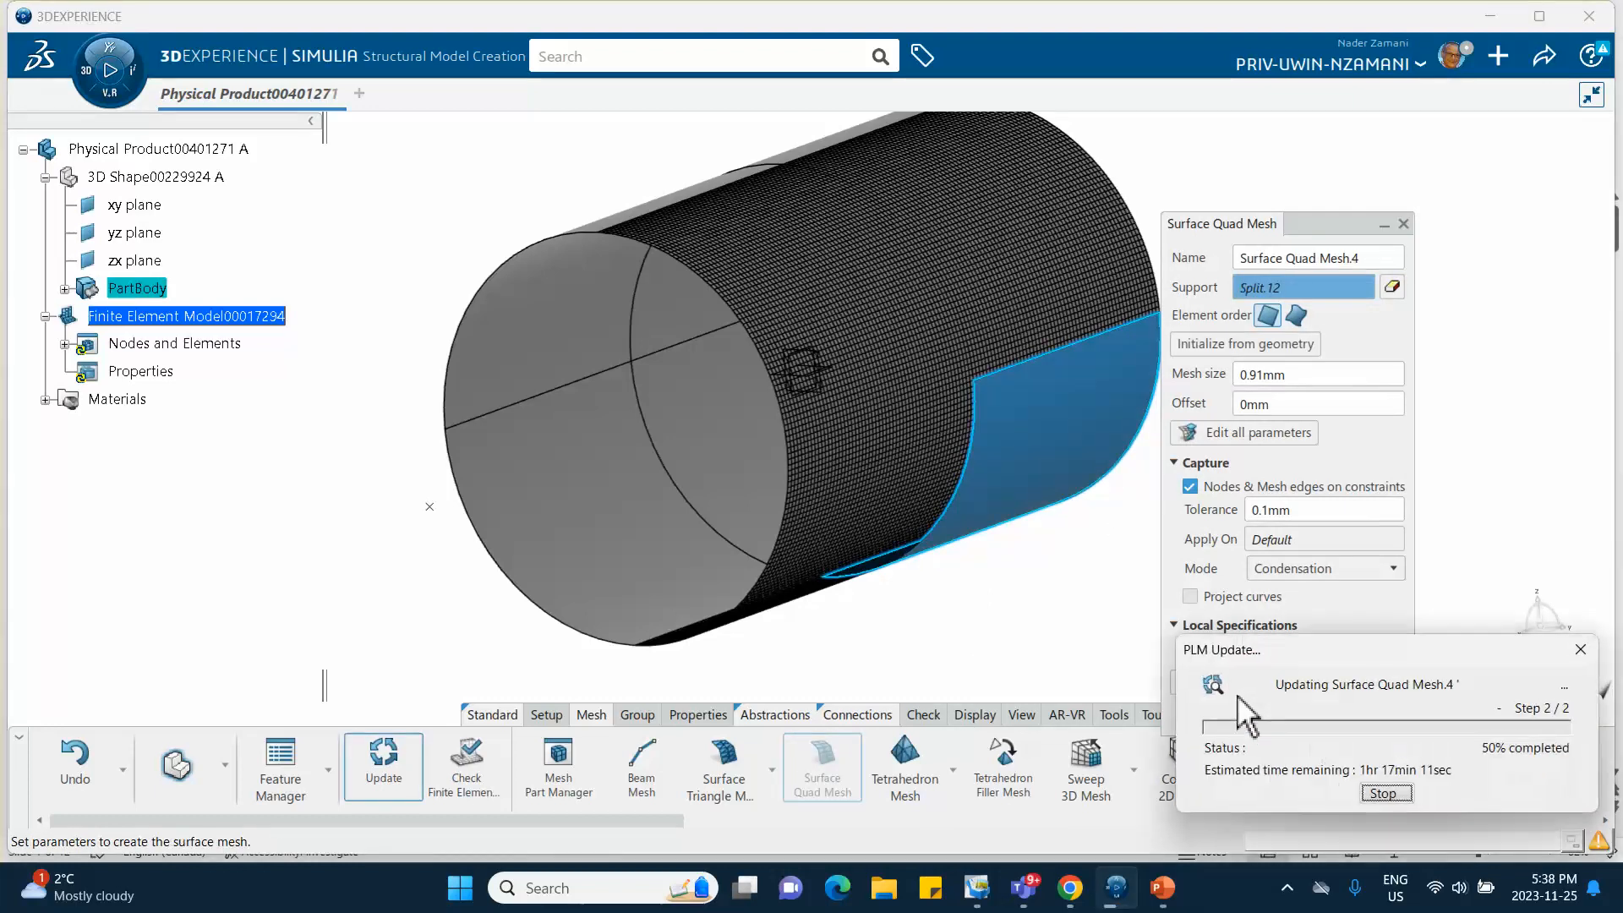
click(1236, 715)
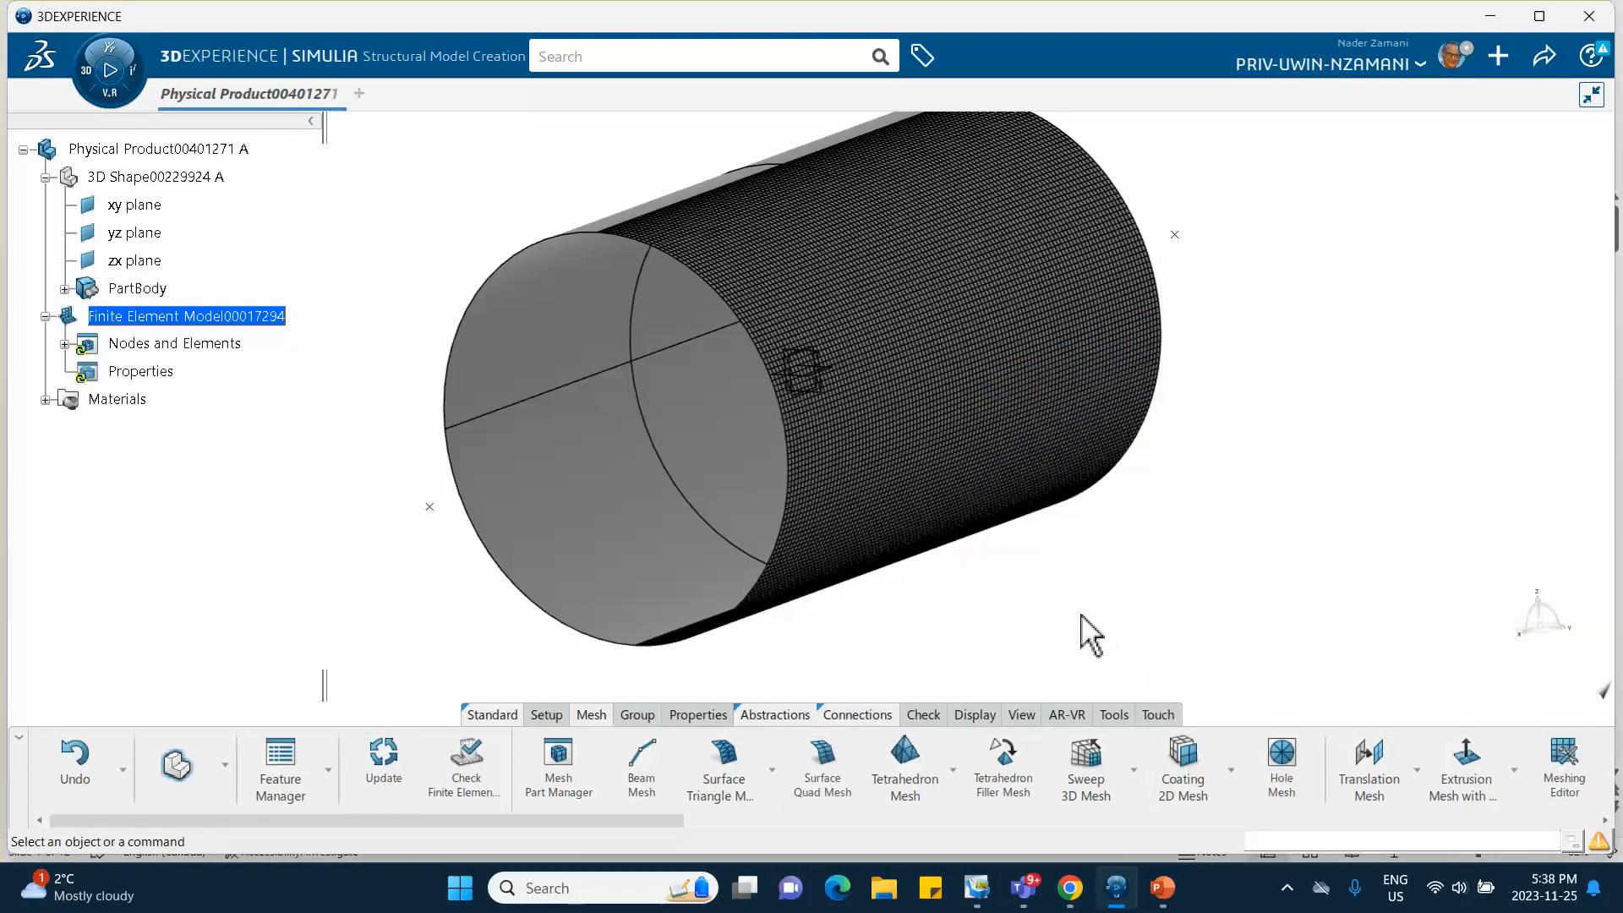
Create a 0.91 mm Surface Quad Mesh with capture on the cylinder's opposite side, on the upper rear piece, Split.8.
middle_drag(995, 593, 1081, 575)
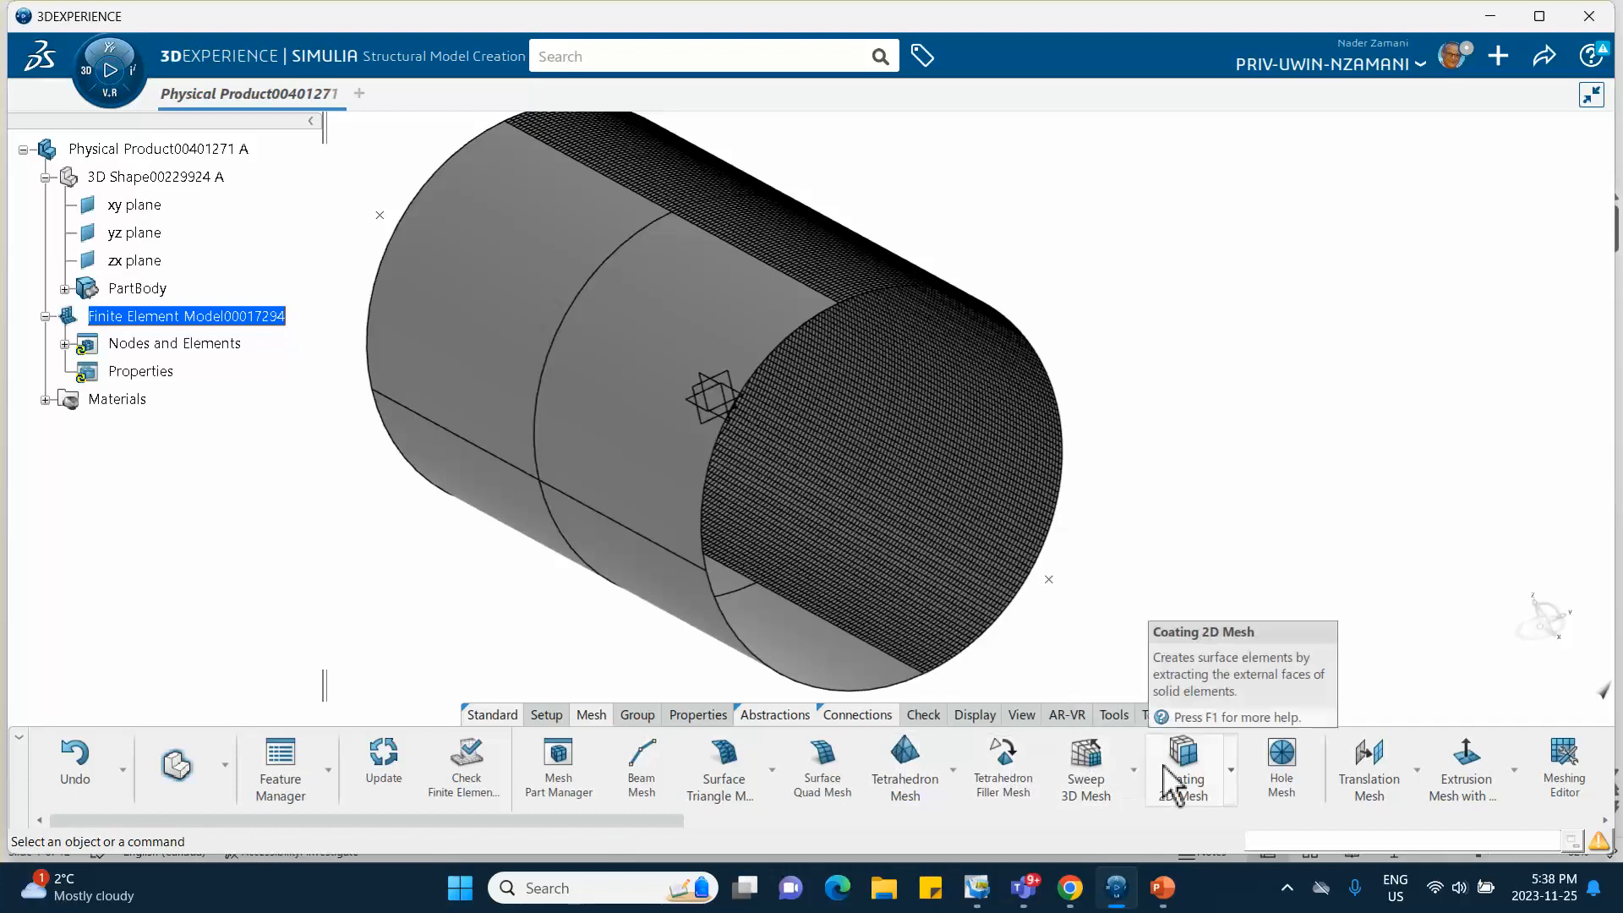
click(824, 760)
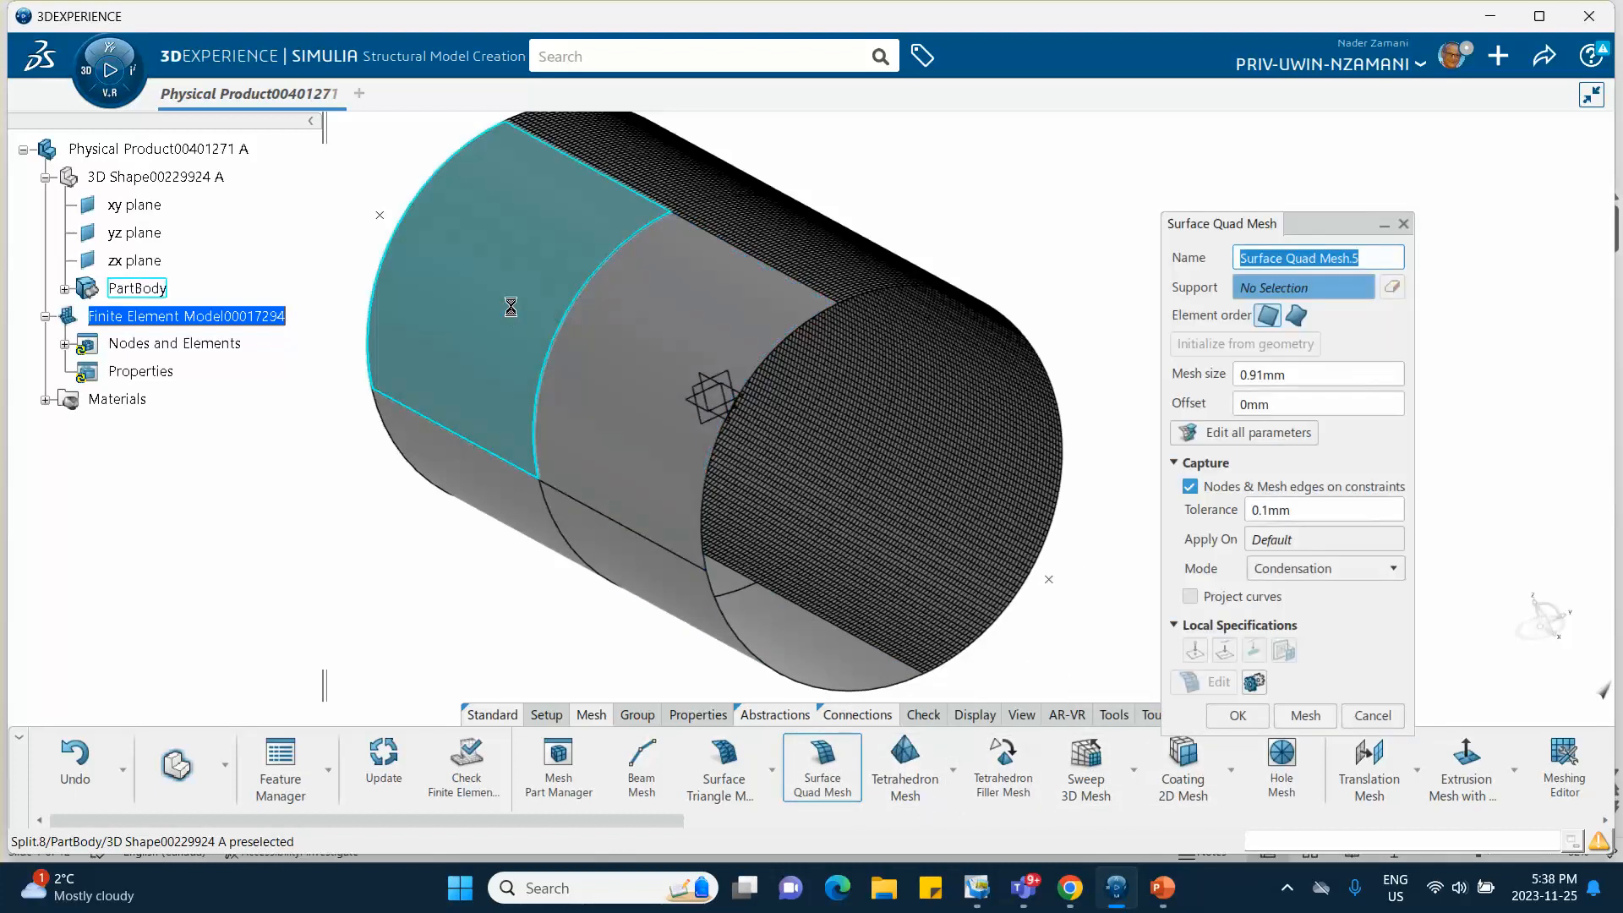
click(560, 320)
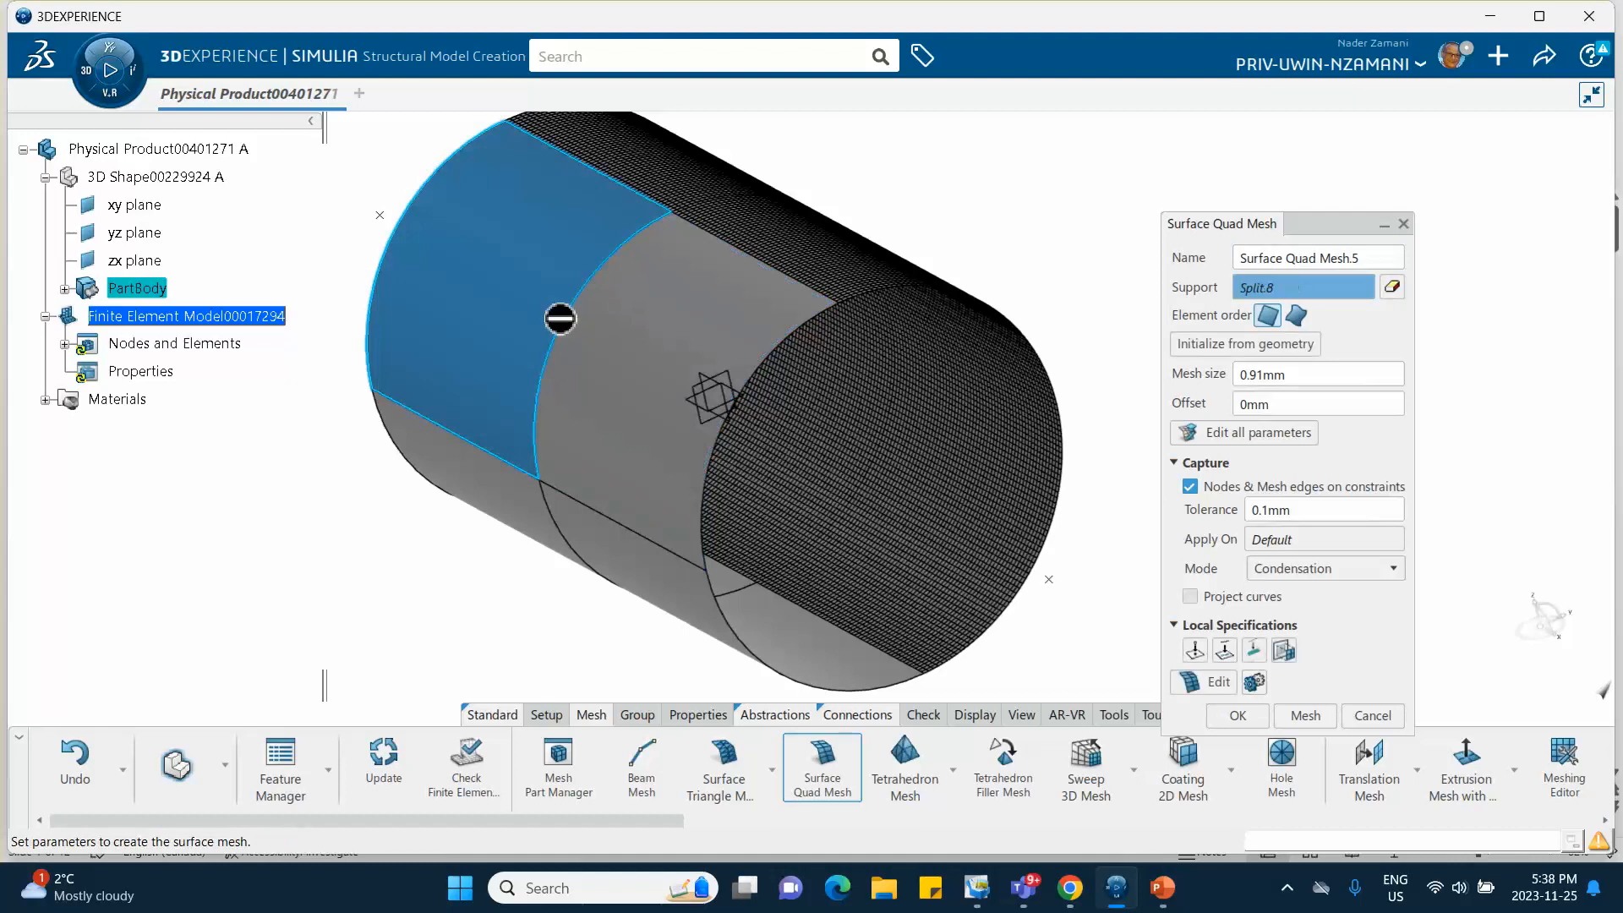
click(1304, 725)
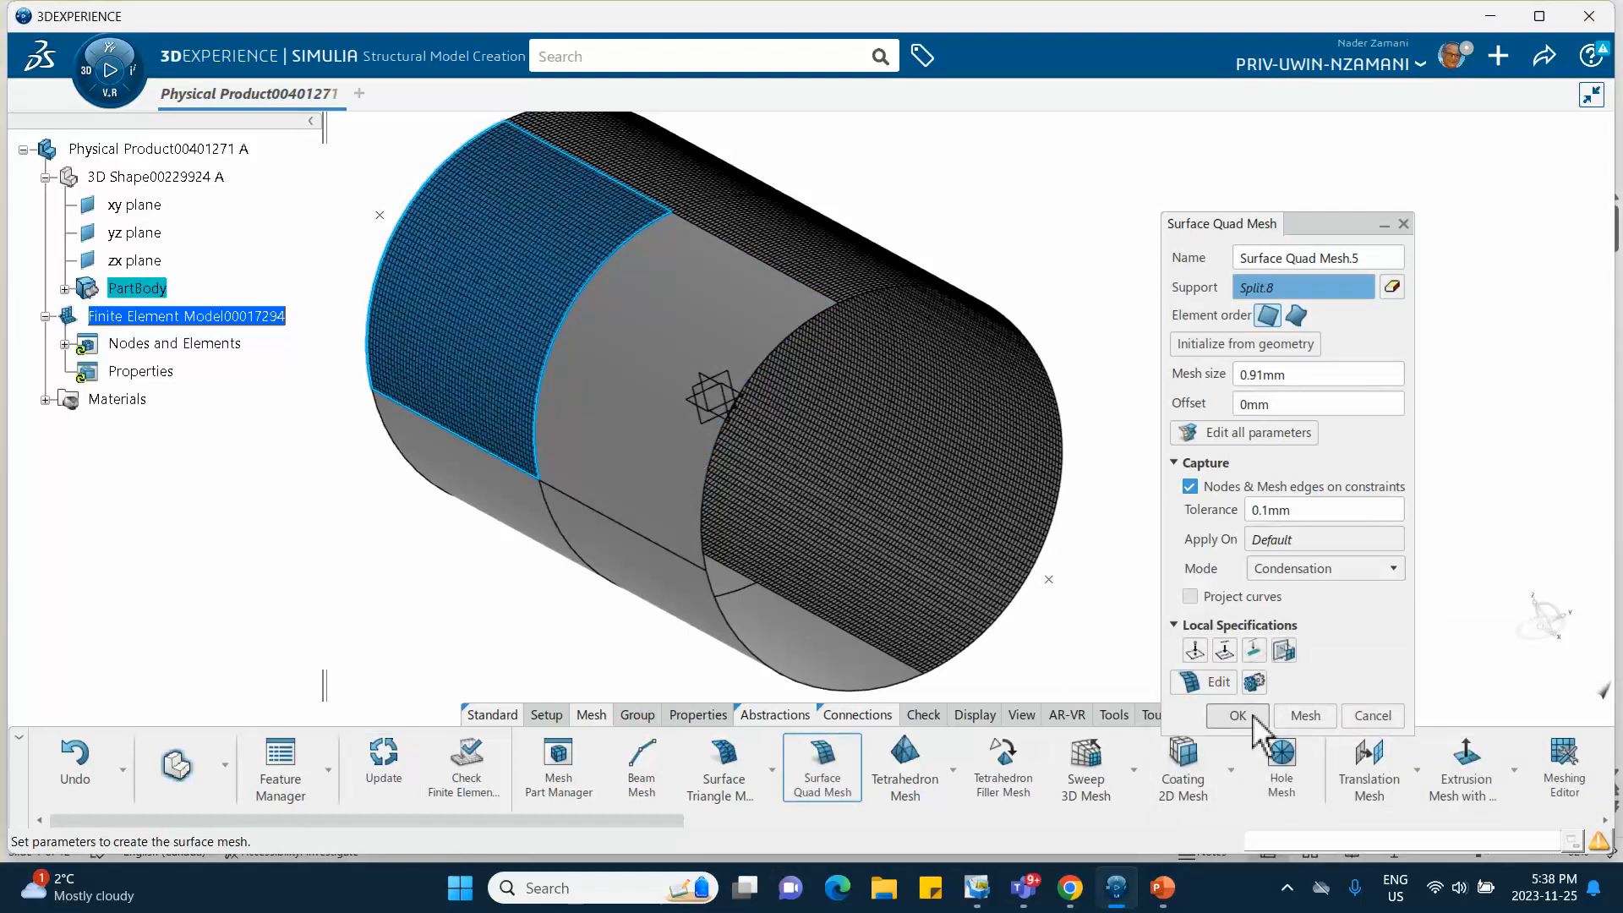
click(1254, 718)
Create a 0.91 mm Surface Quad Mesh with capture on the opposite side's upper front piece, Split.10.
click(822, 761)
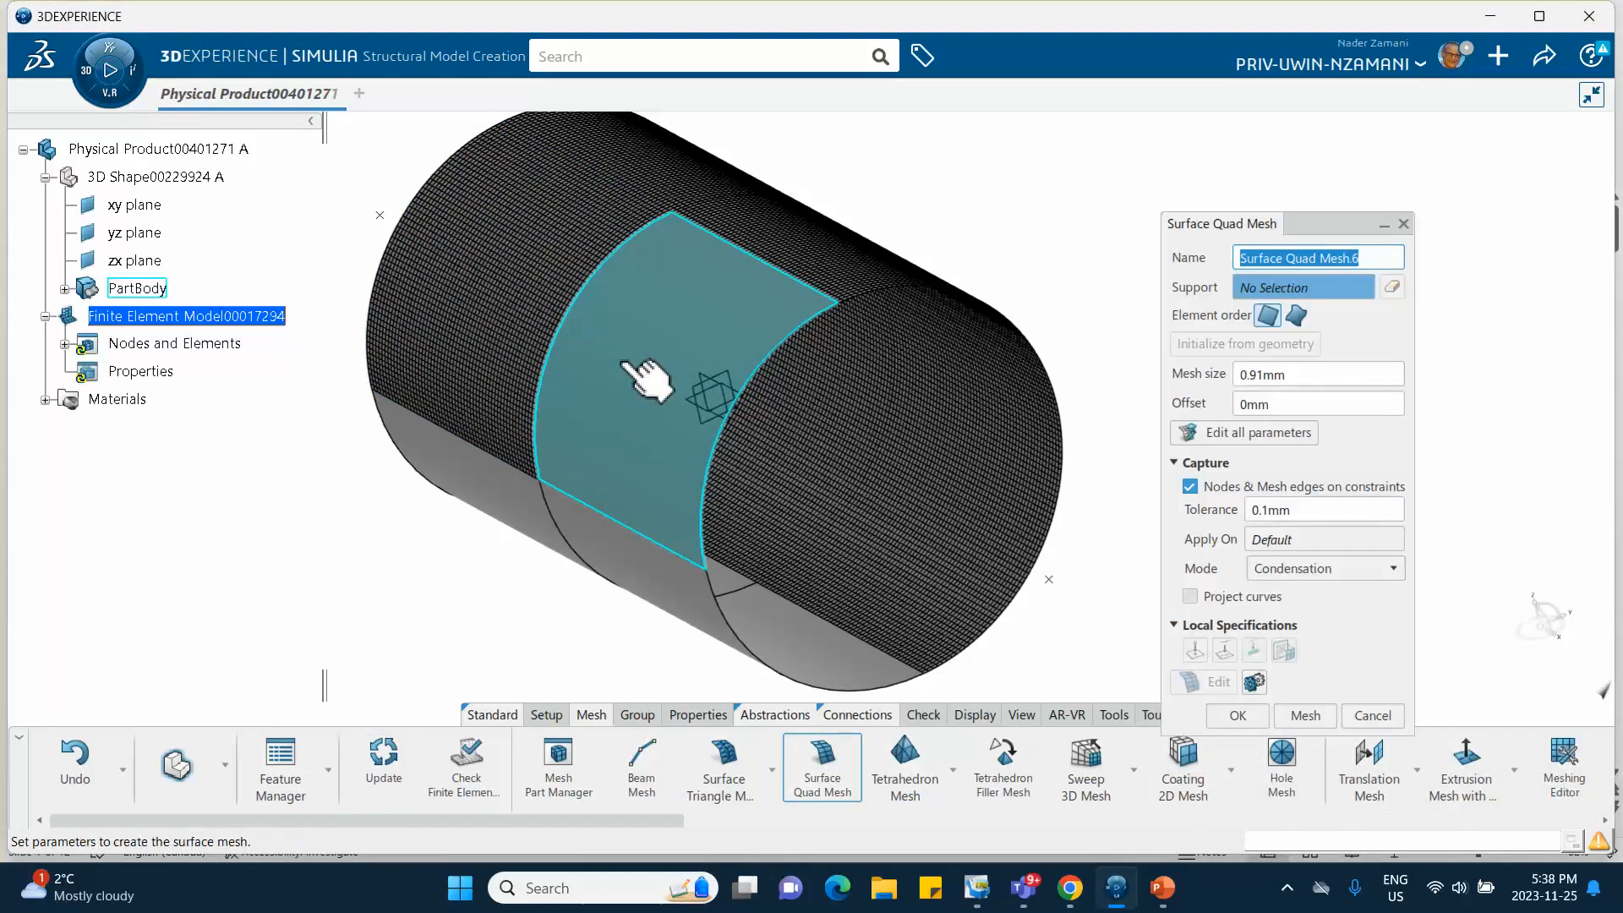
click(625, 363)
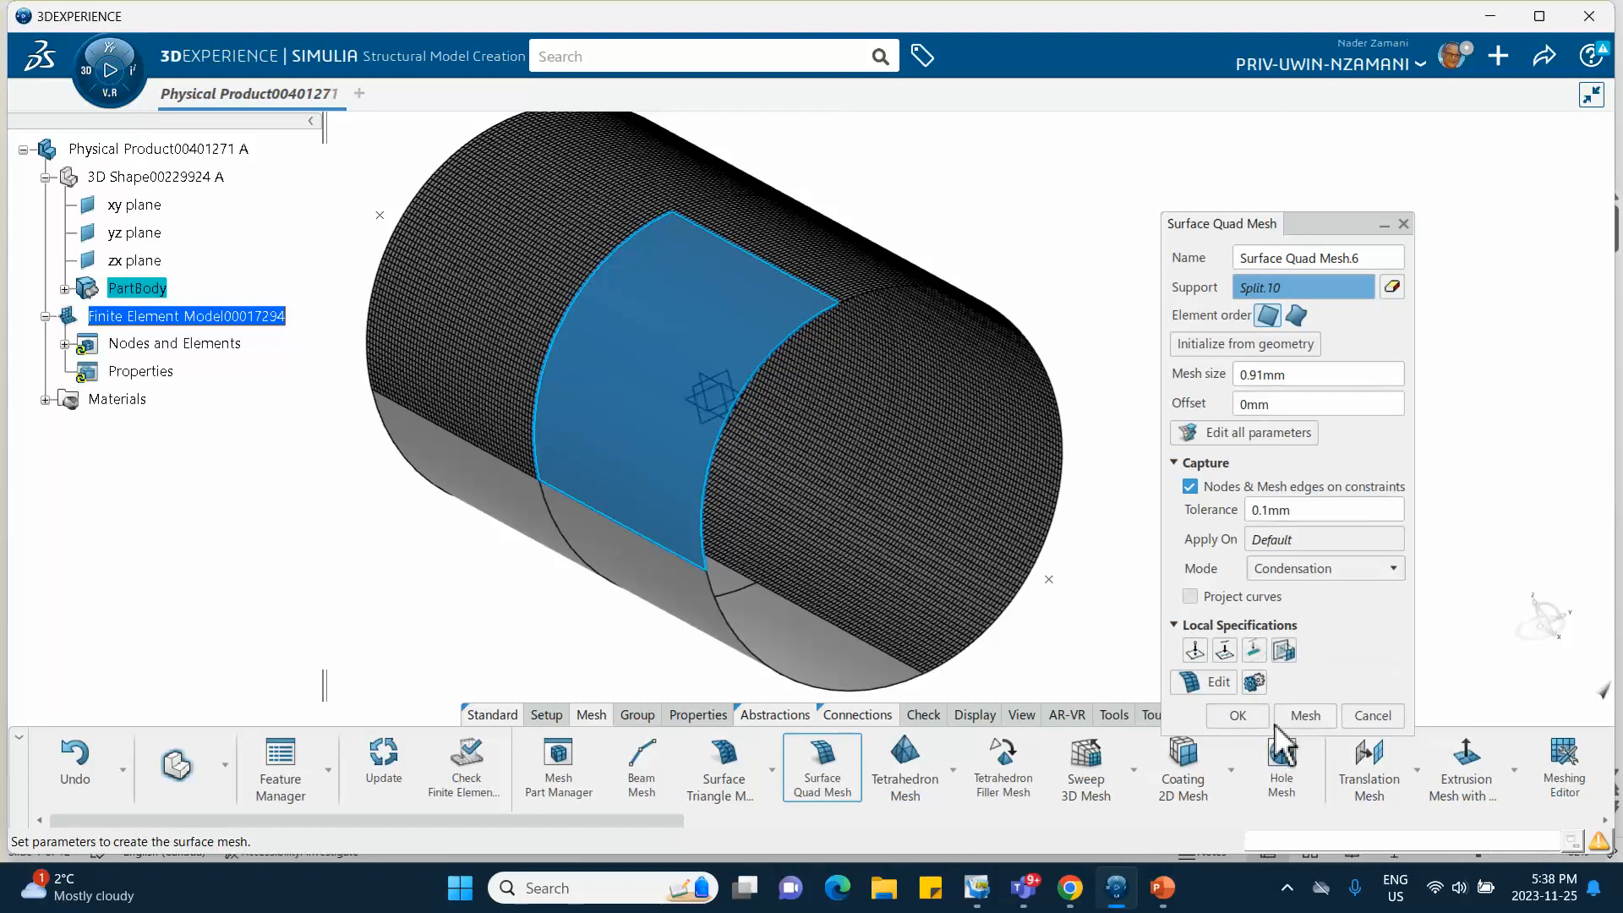
click(1303, 715)
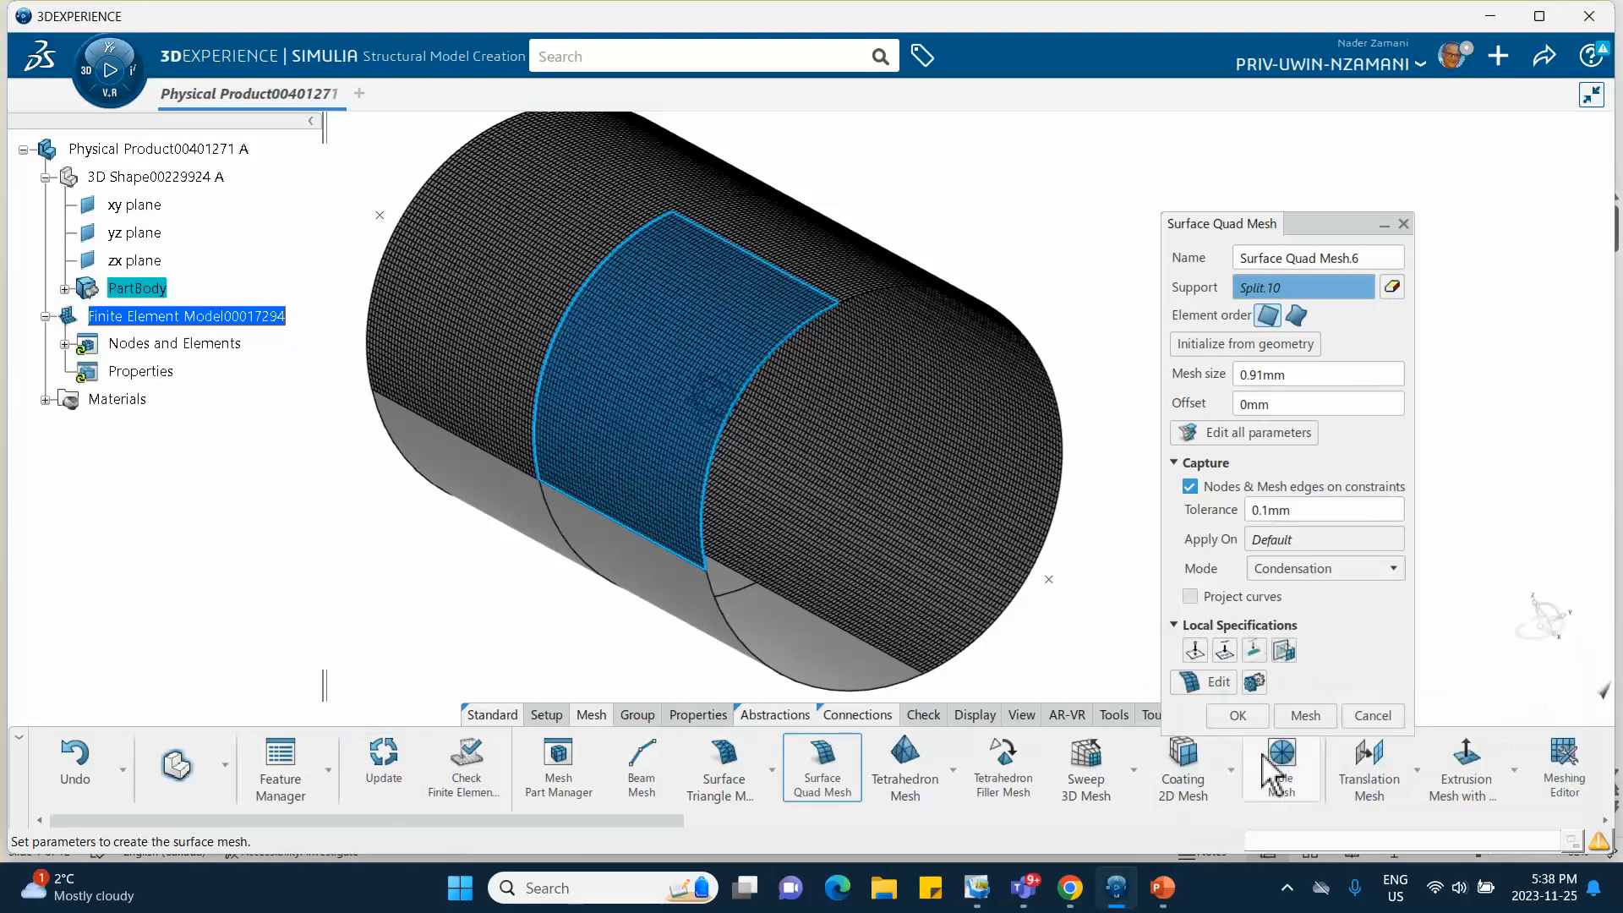
click(1237, 715)
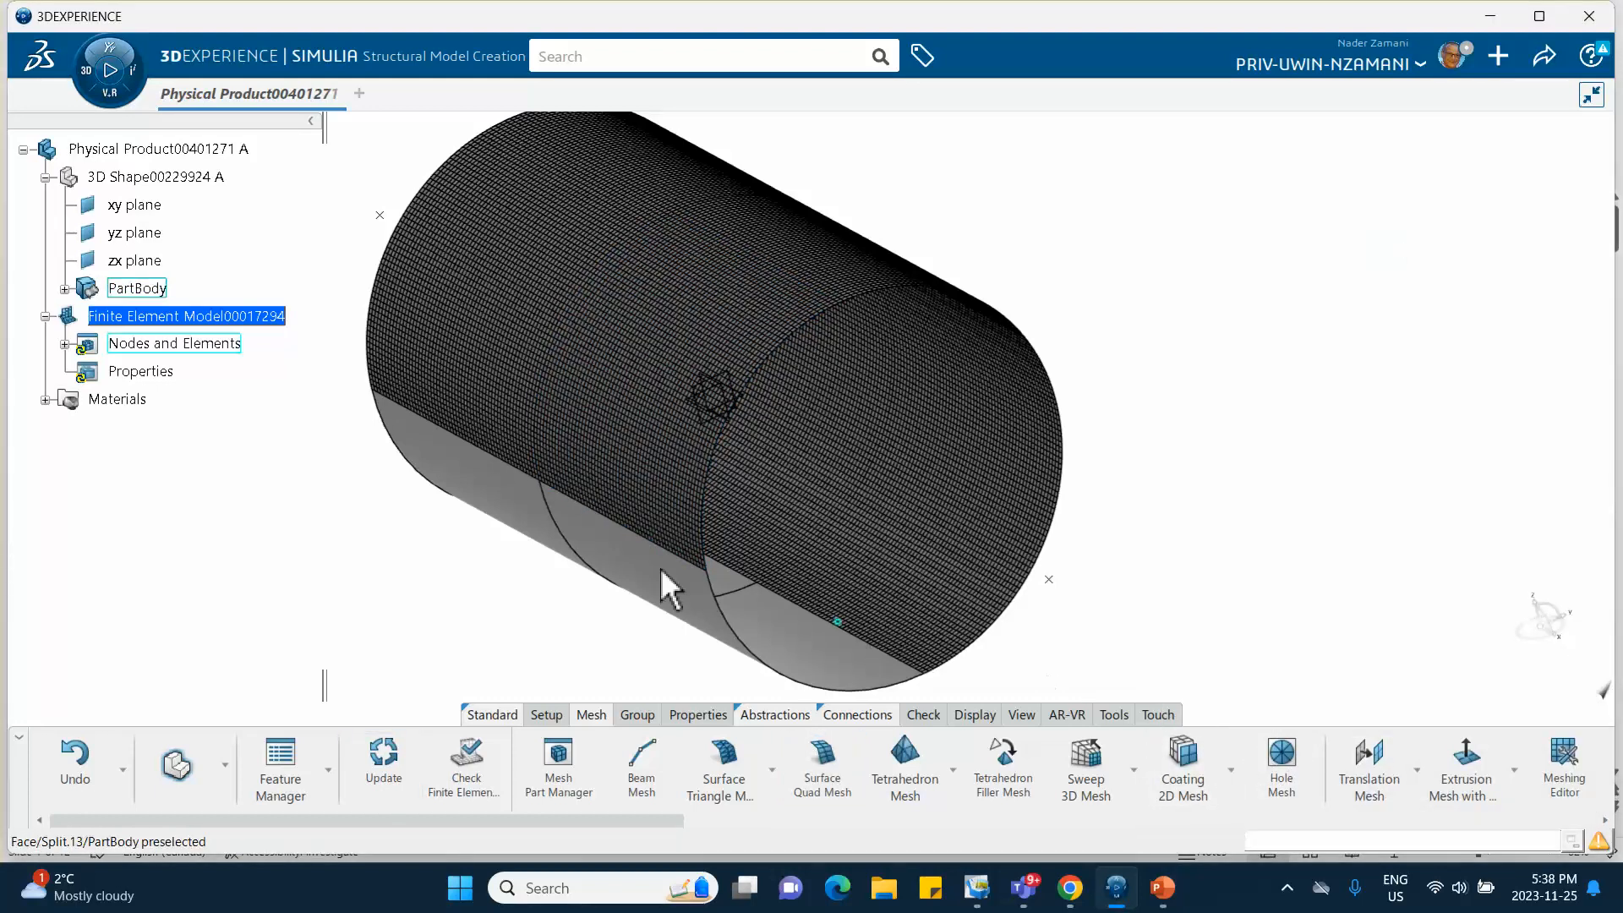
Create and generate a 0.91 mm Surface Quad Mesh with node and edge capture on the opposite side's lower rear piece, Split.11.
click(820, 764)
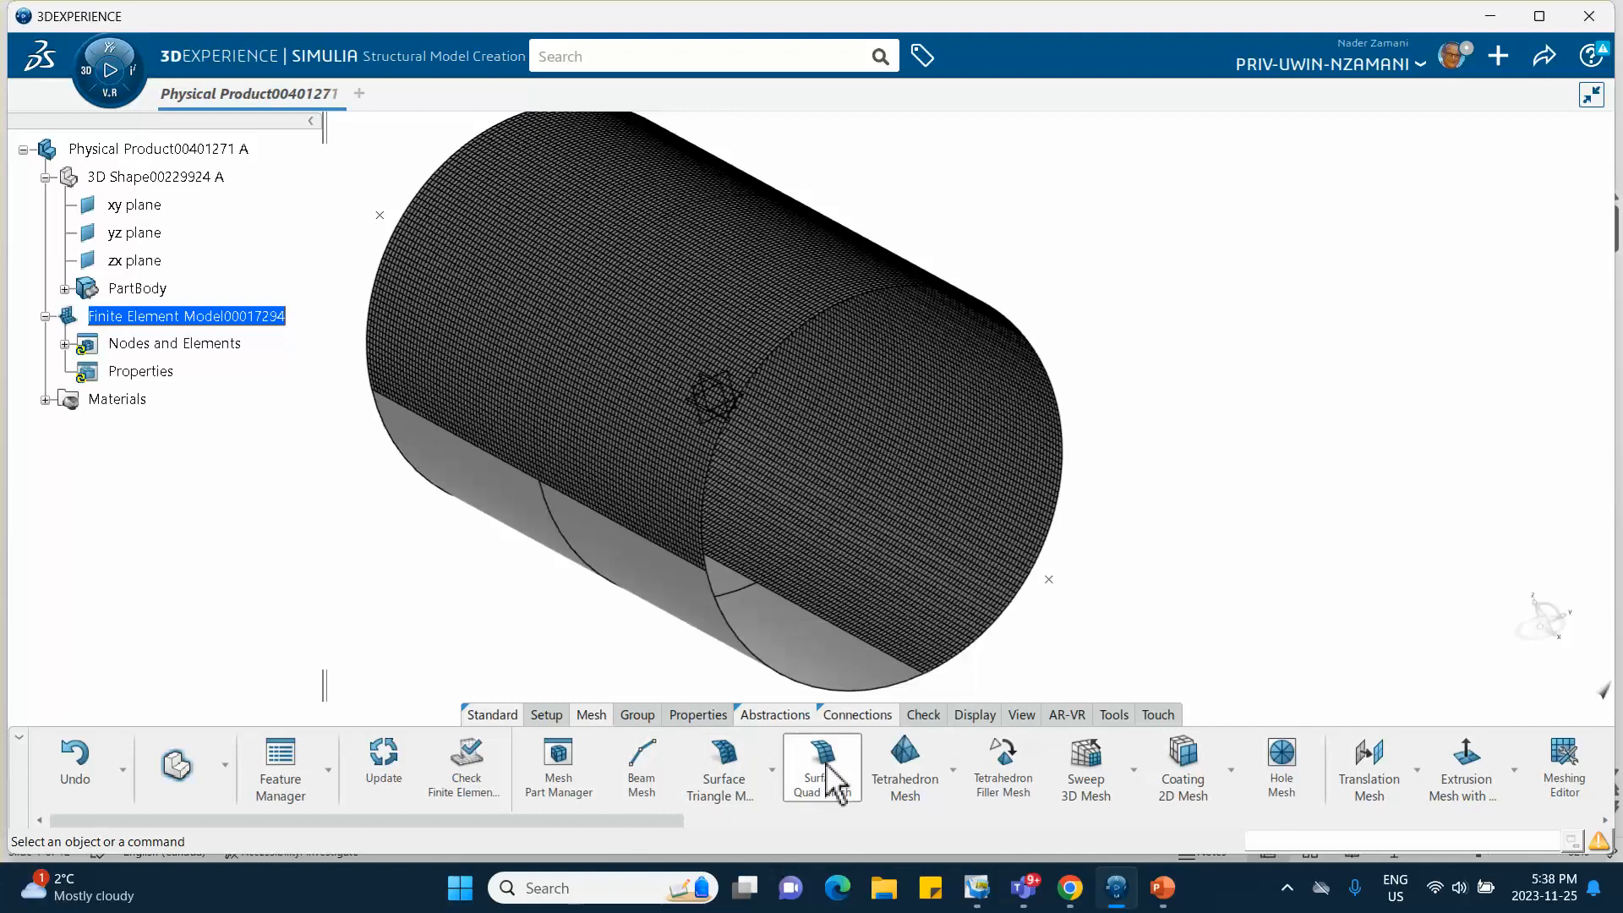
click(491, 498)
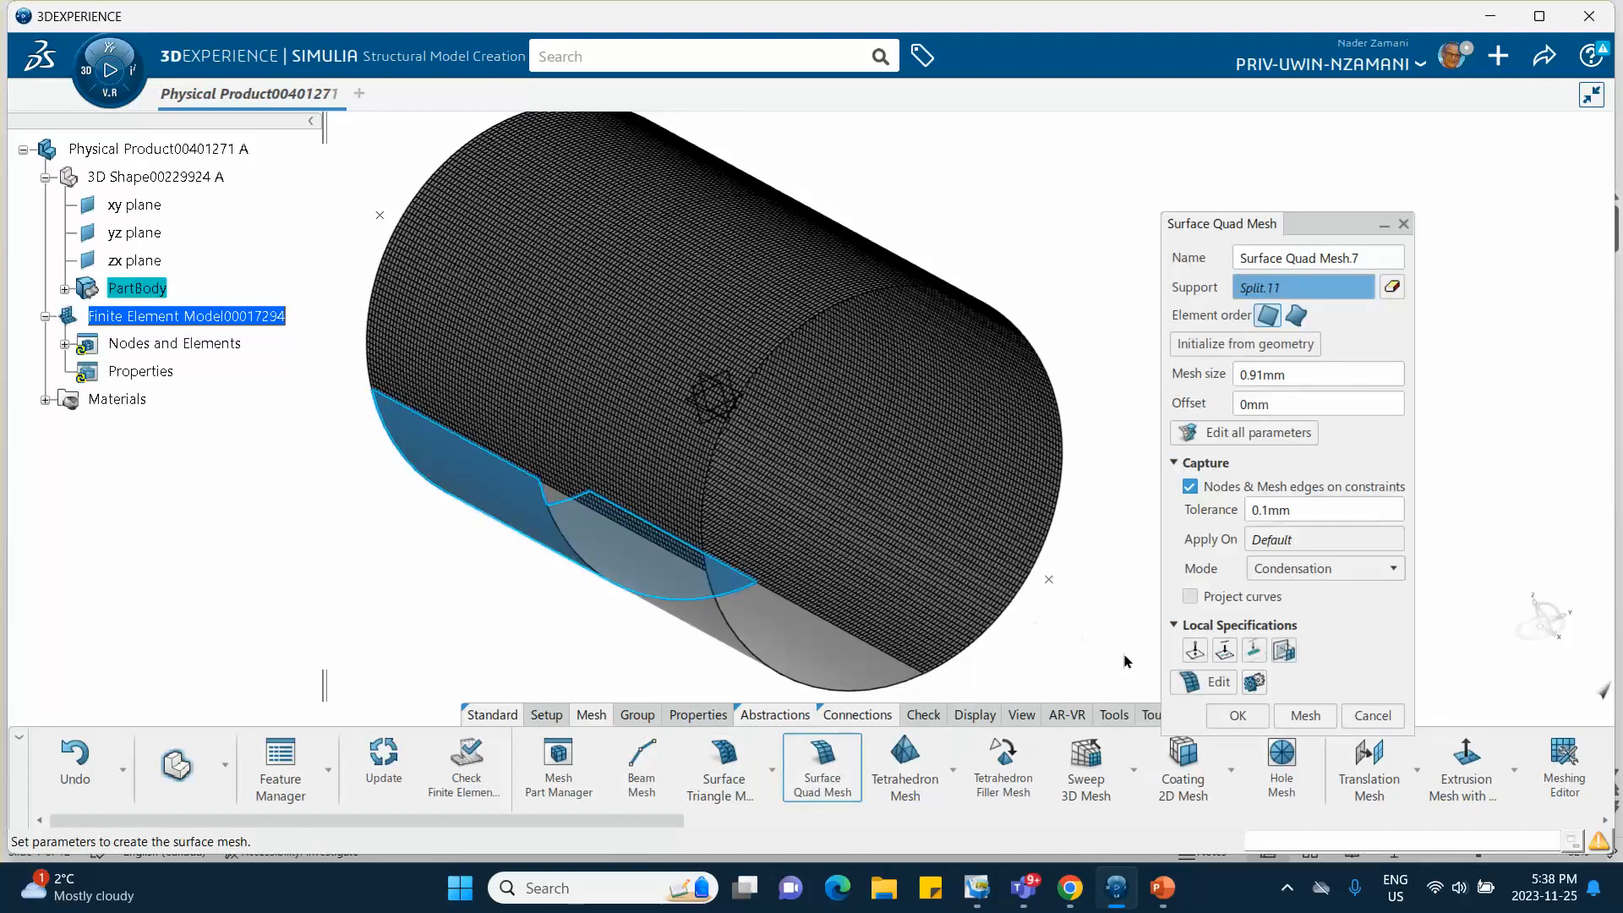
click(1225, 712)
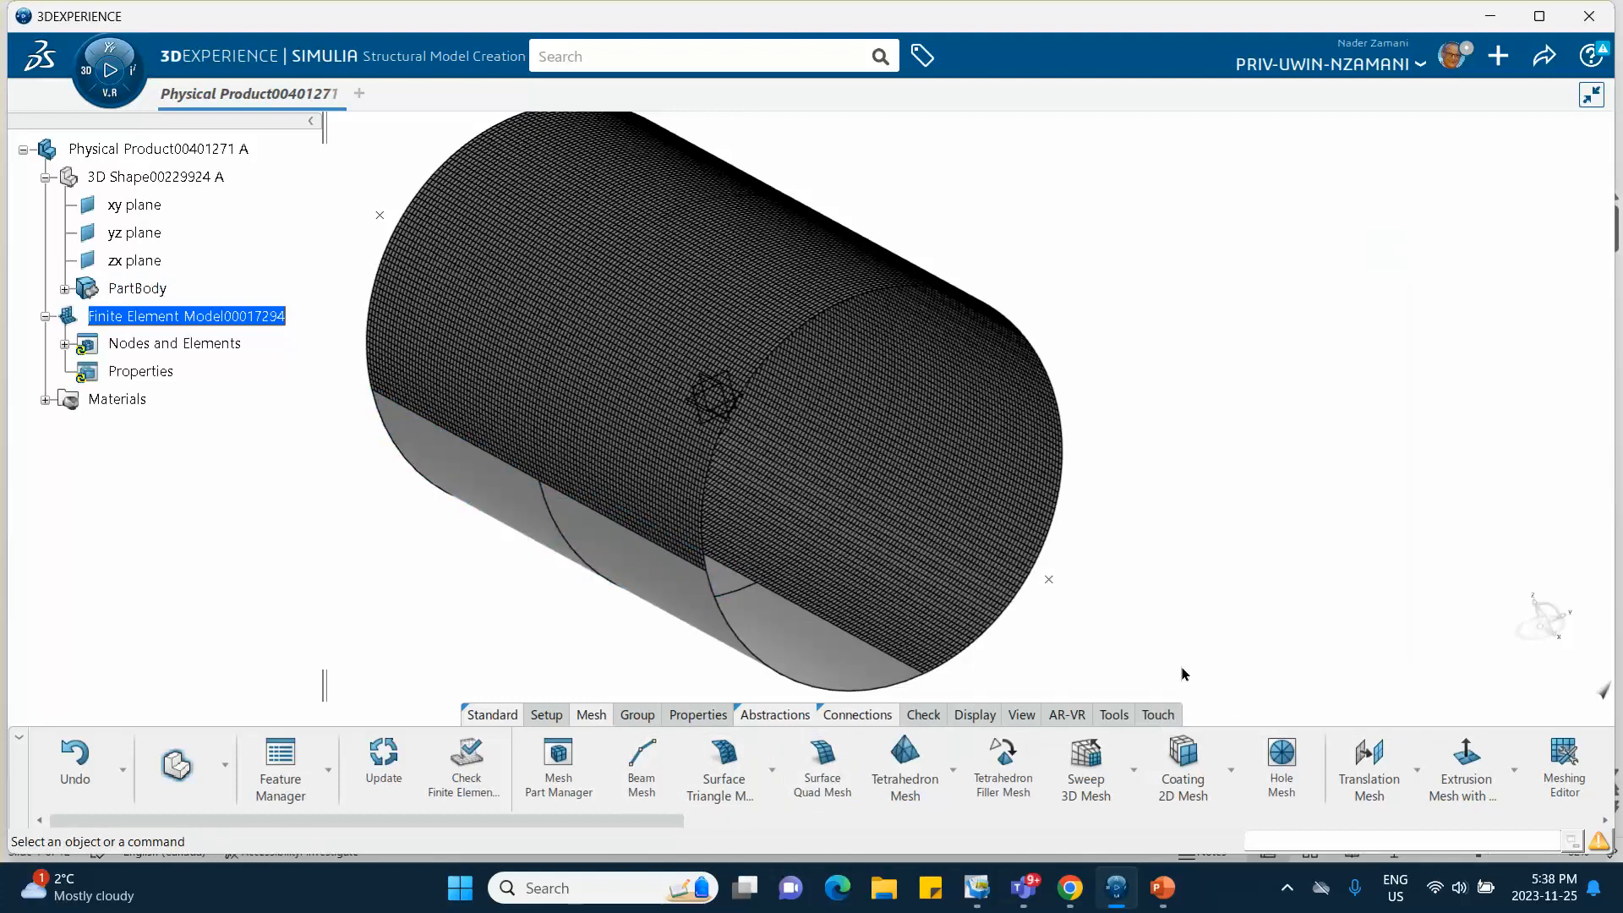
click(65, 345)
double_click(221, 541)
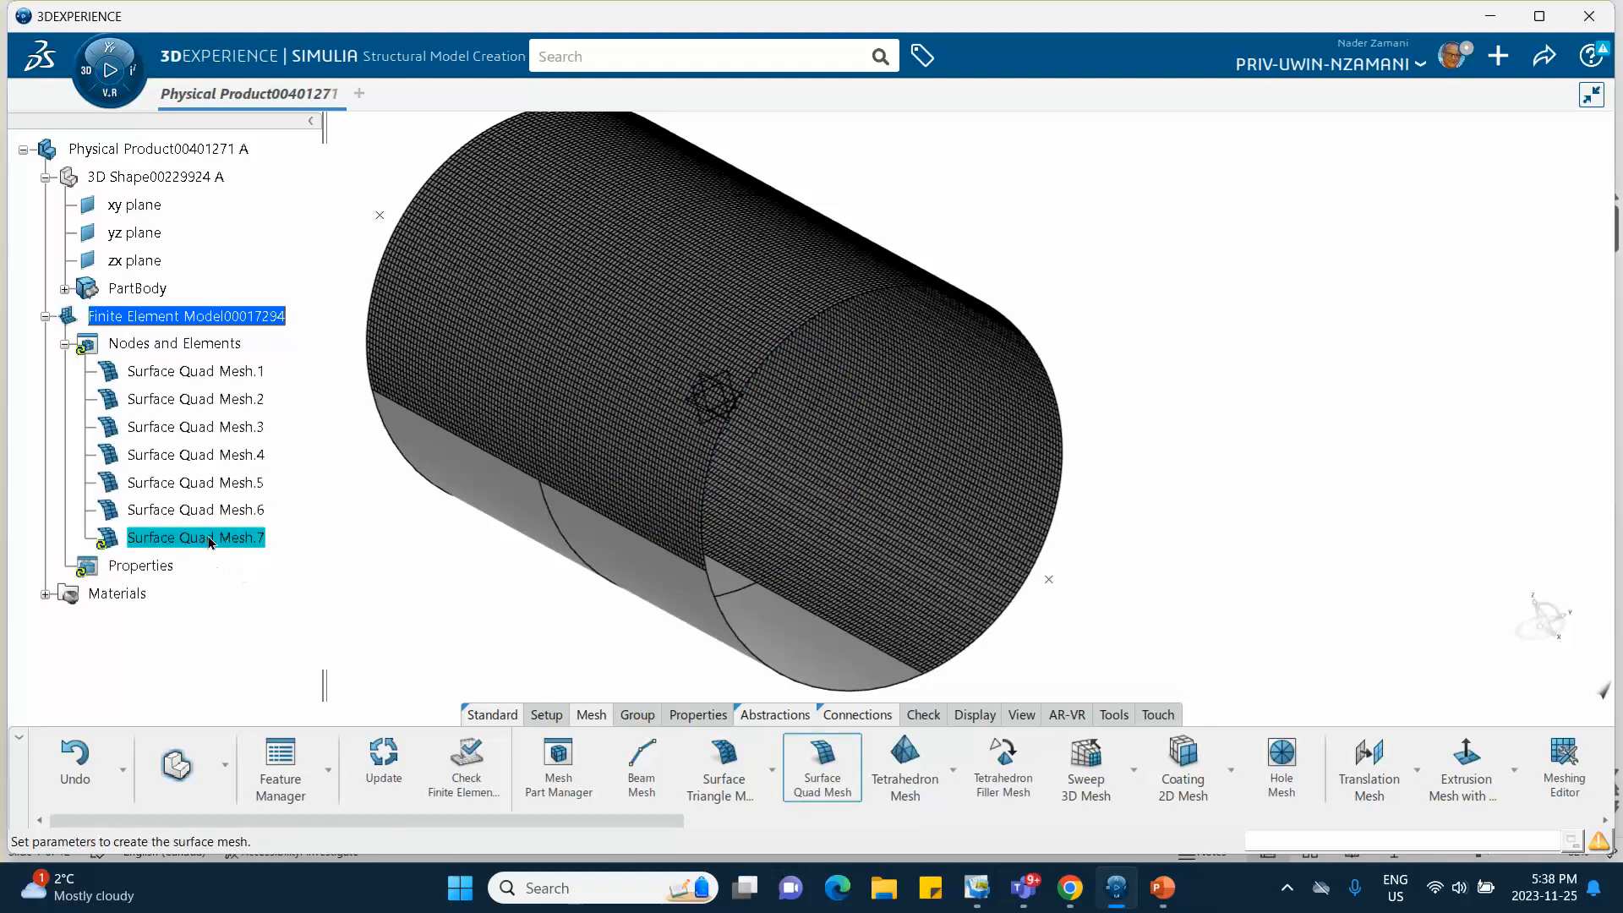
click(1304, 719)
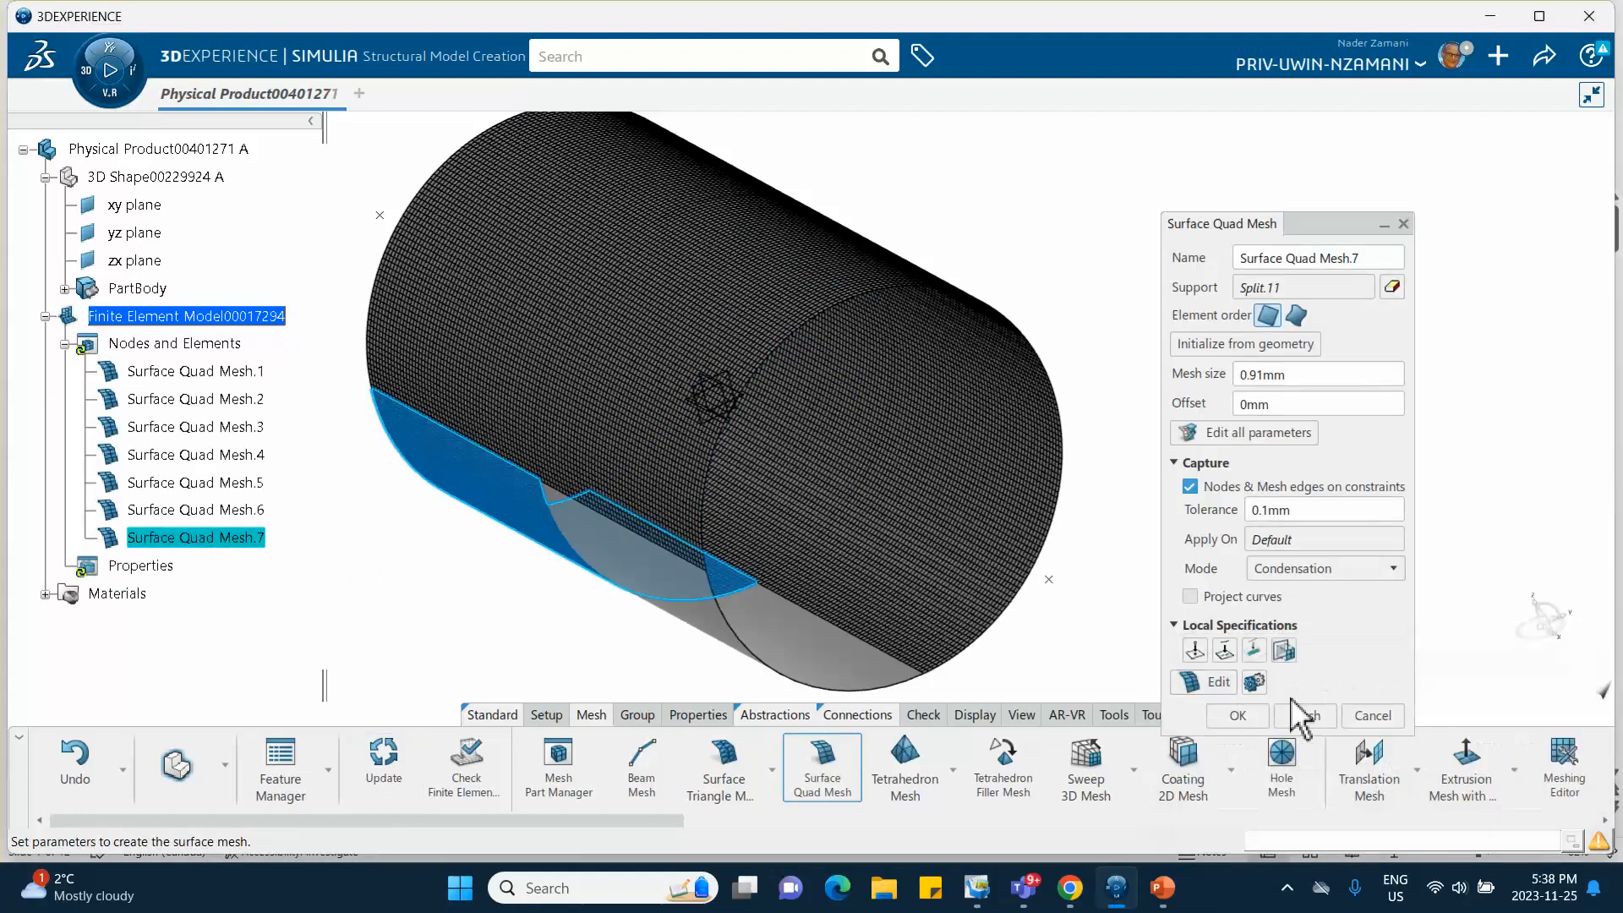
click(1237, 715)
click(1195, 663)
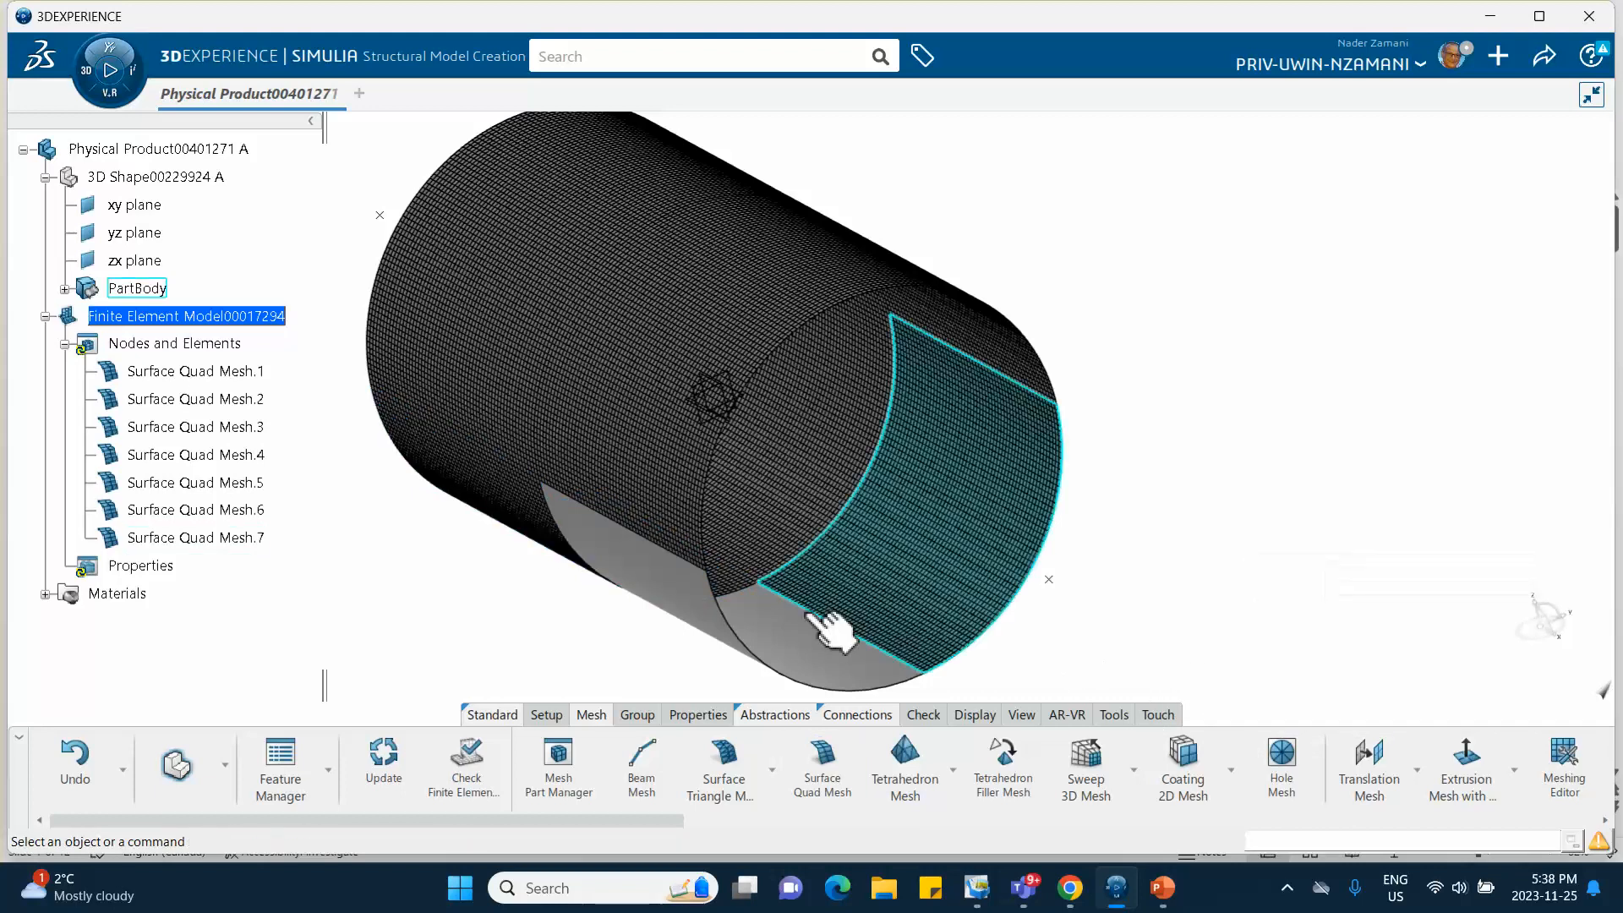
Create a 0.91 mm Surface Quad Mesh with node and edge capture on the remaining lower front piece, Split.13.
click(824, 755)
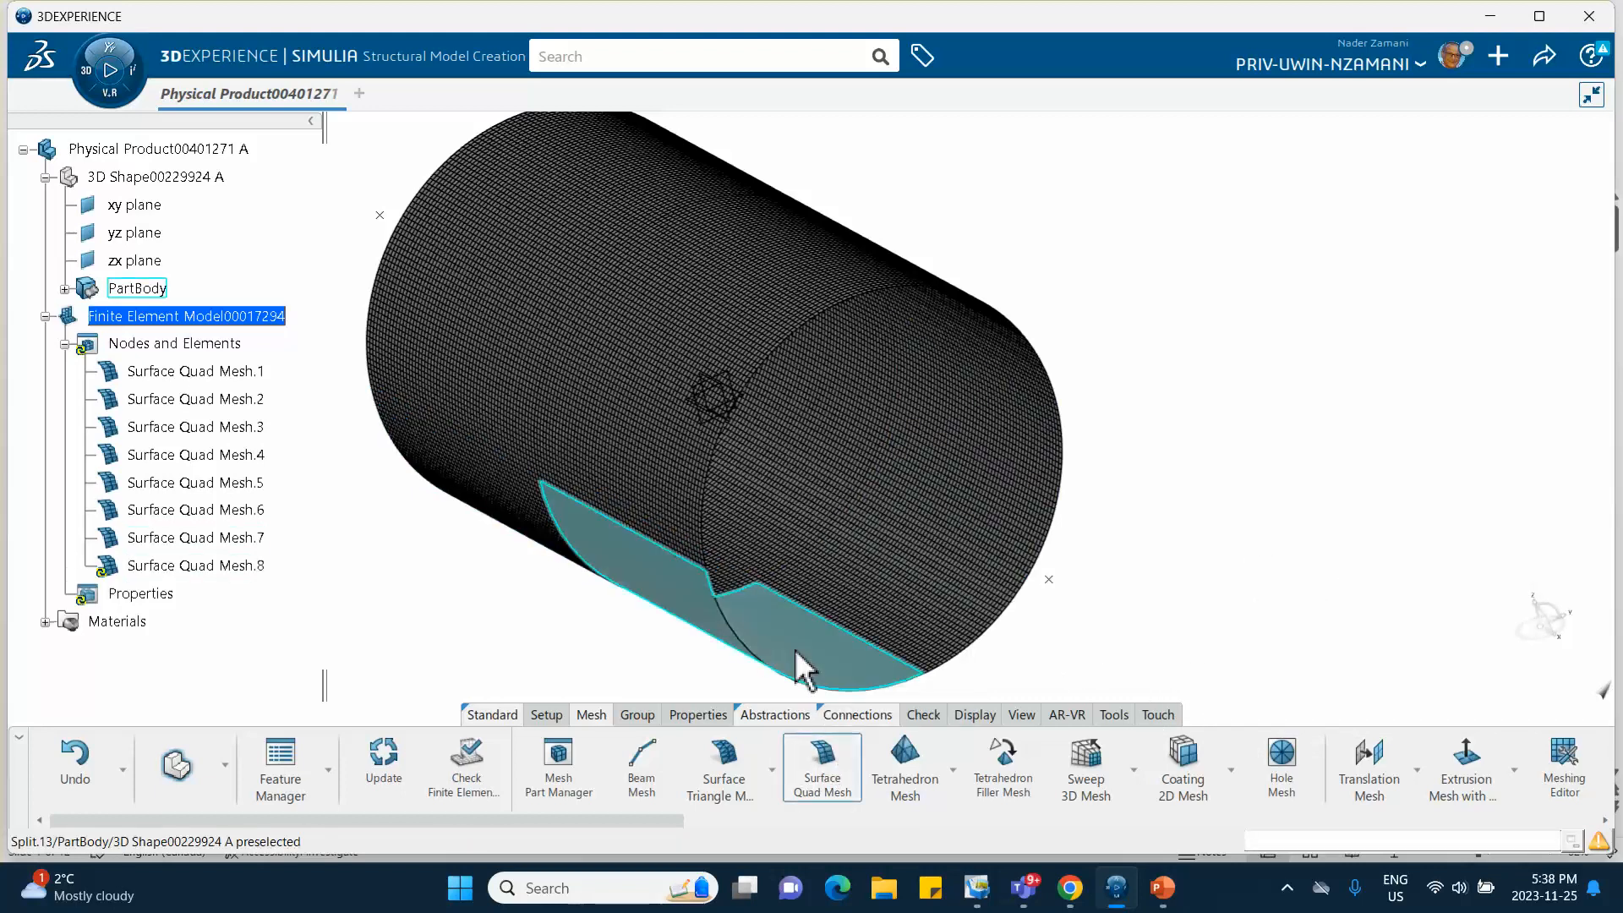
click(836, 656)
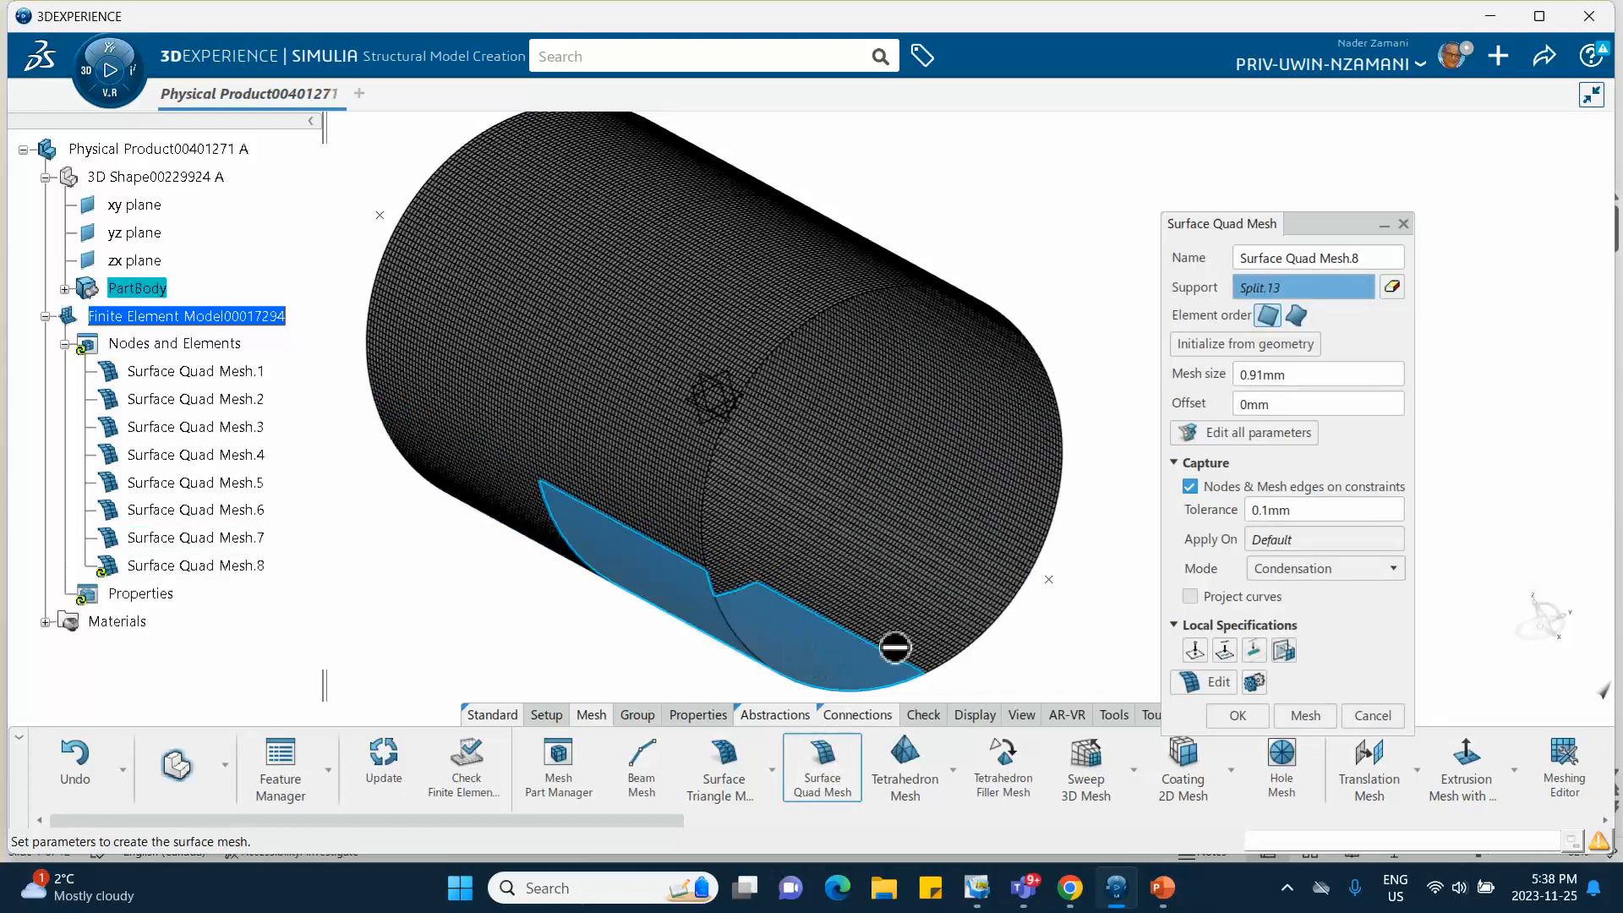
click(1305, 716)
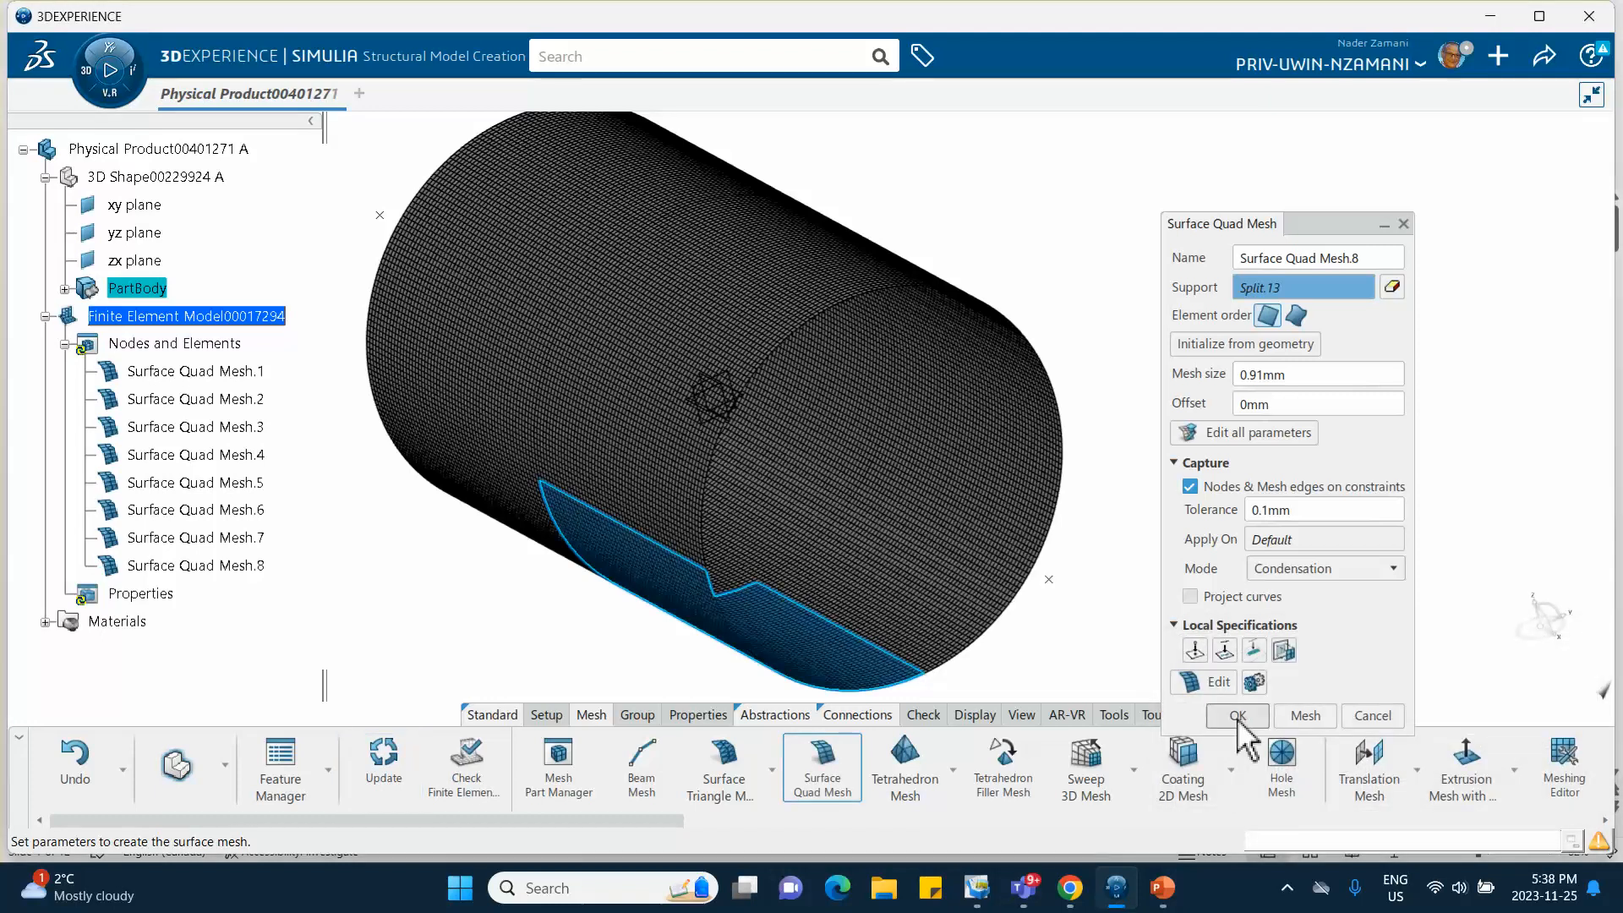
click(1238, 716)
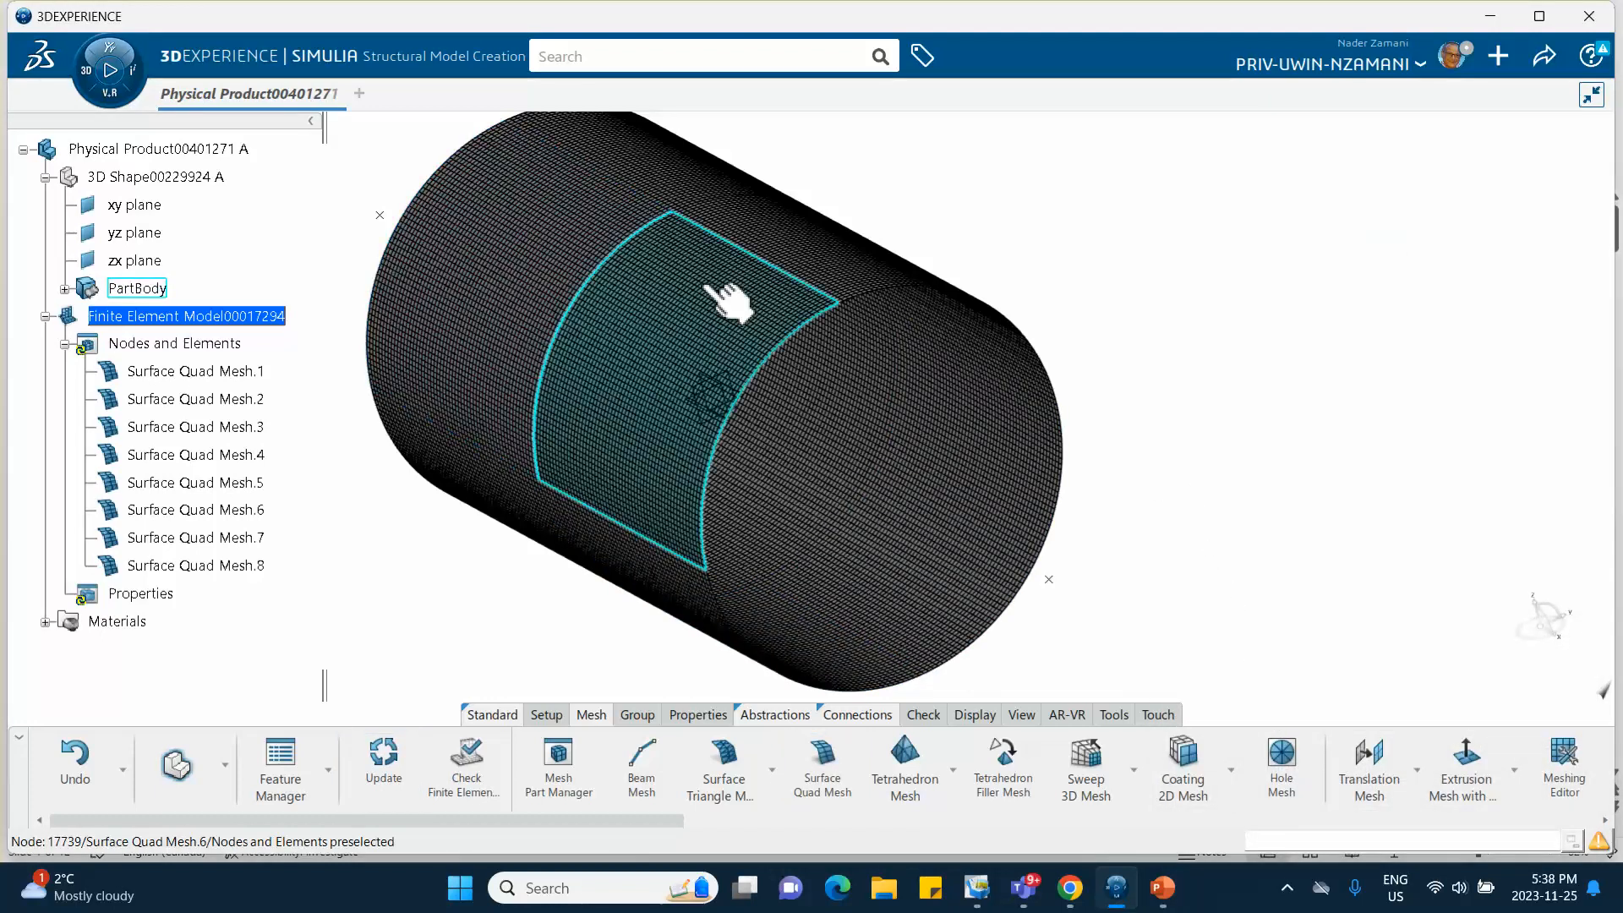
Examine the completed cylinder mesh up close where the pieces meet to check that their nodes match.
middle_drag(746, 246, 752, 334)
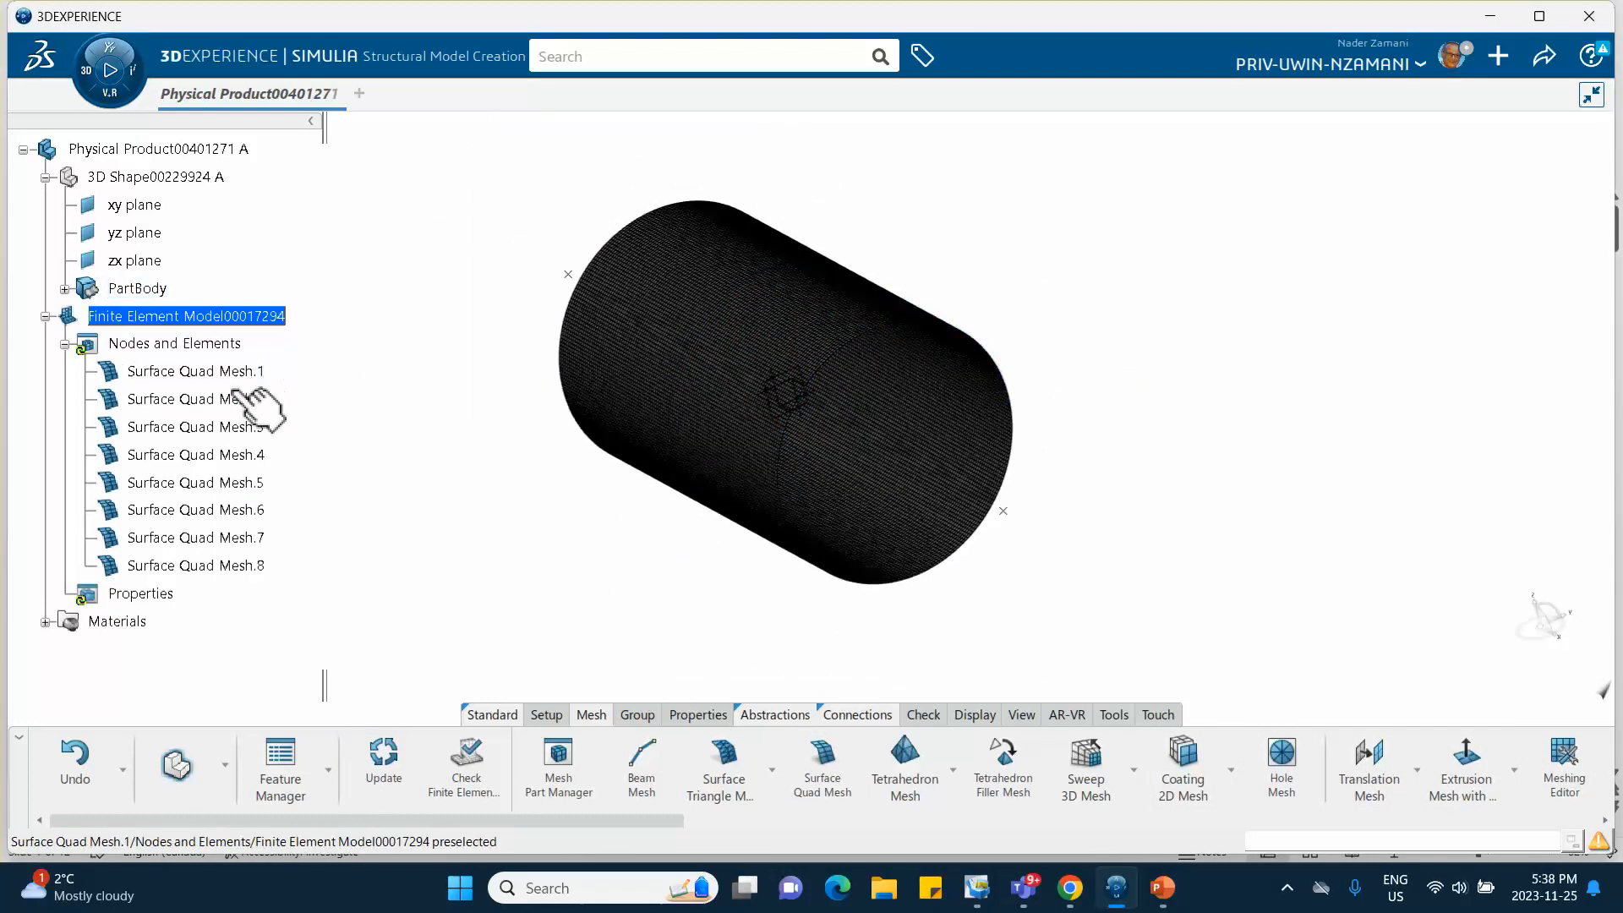
middle_drag(524, 450, 909, 616)
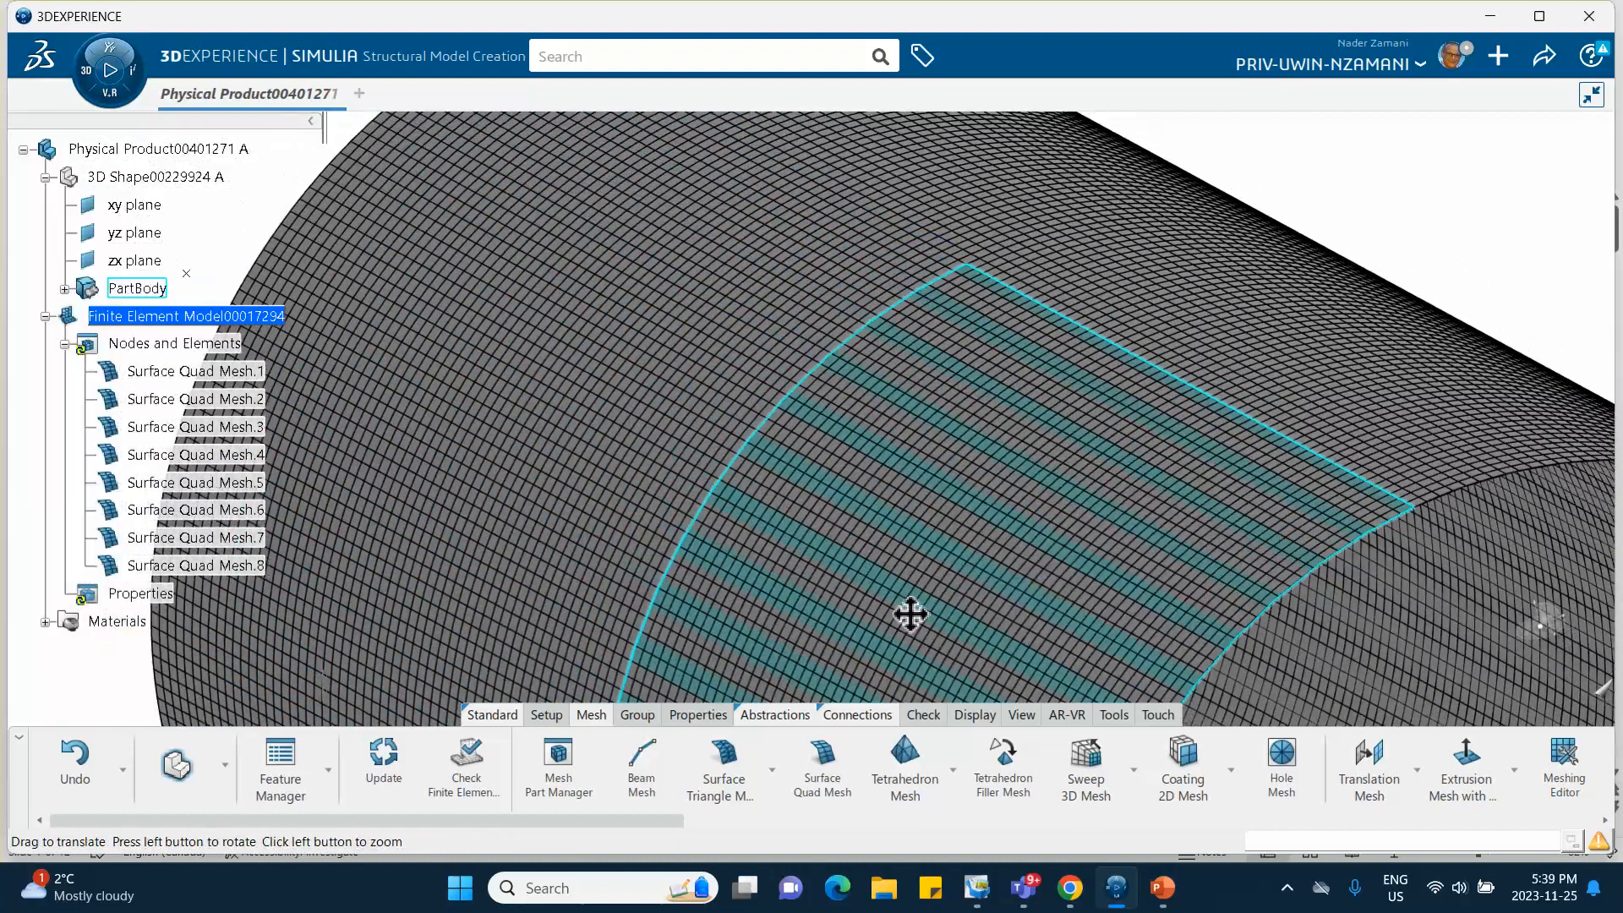
mouse_move(909, 370)
middle_down()
mouse_move(903, 578)
mouse_move(904, 362)
middle_up()
middle_drag(1079, 436, 561, 316)
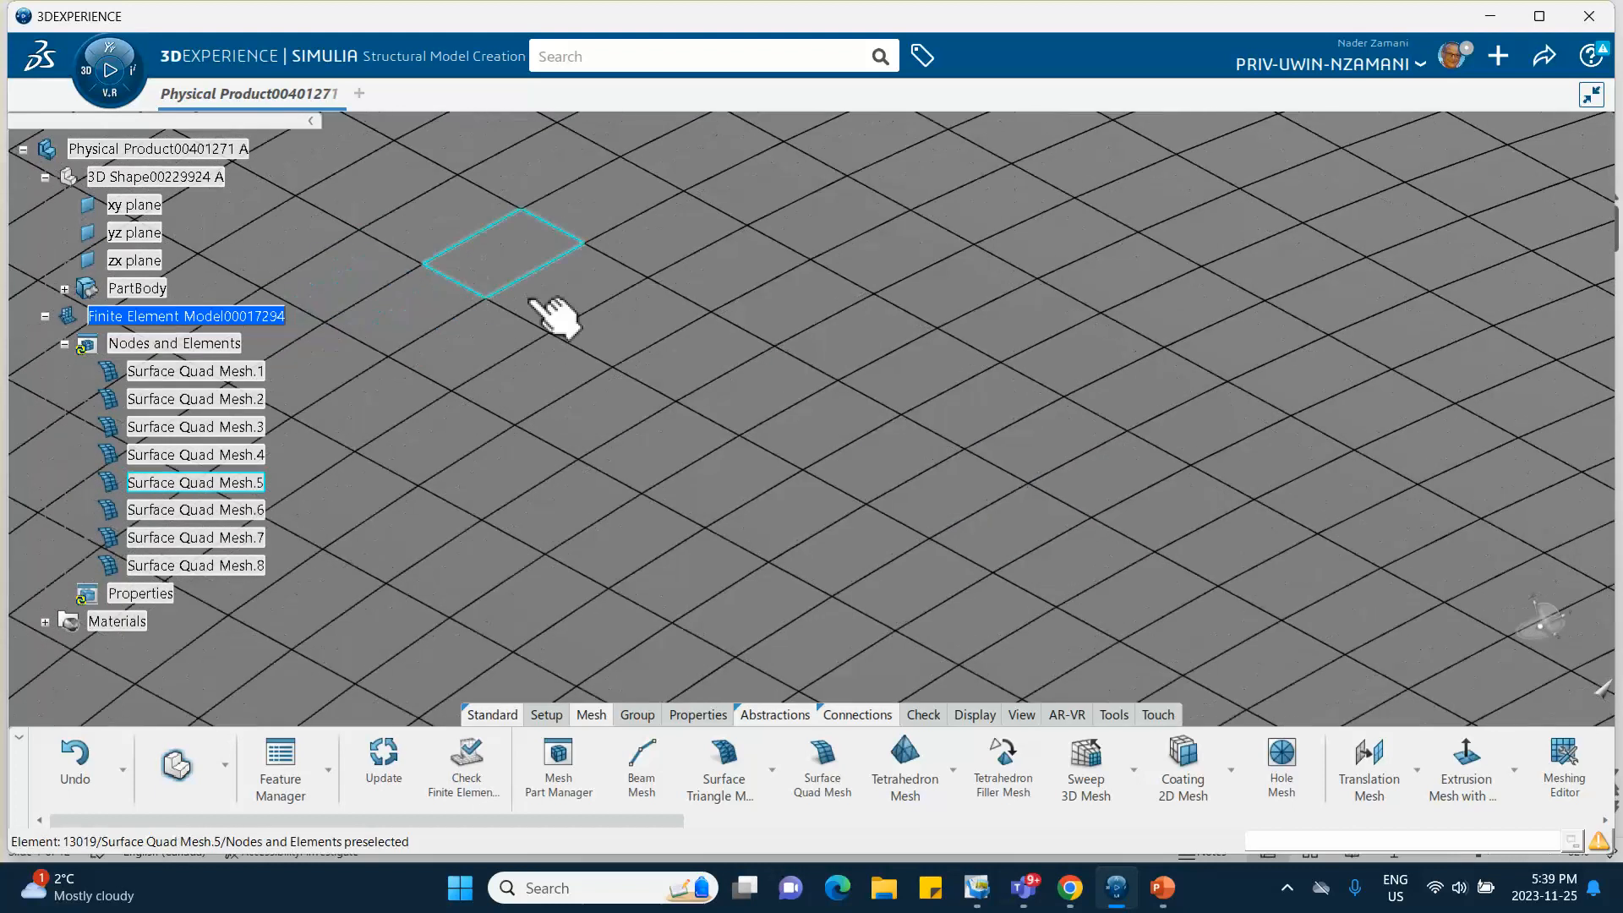
middle_drag(1442, 623, 1042, 623)
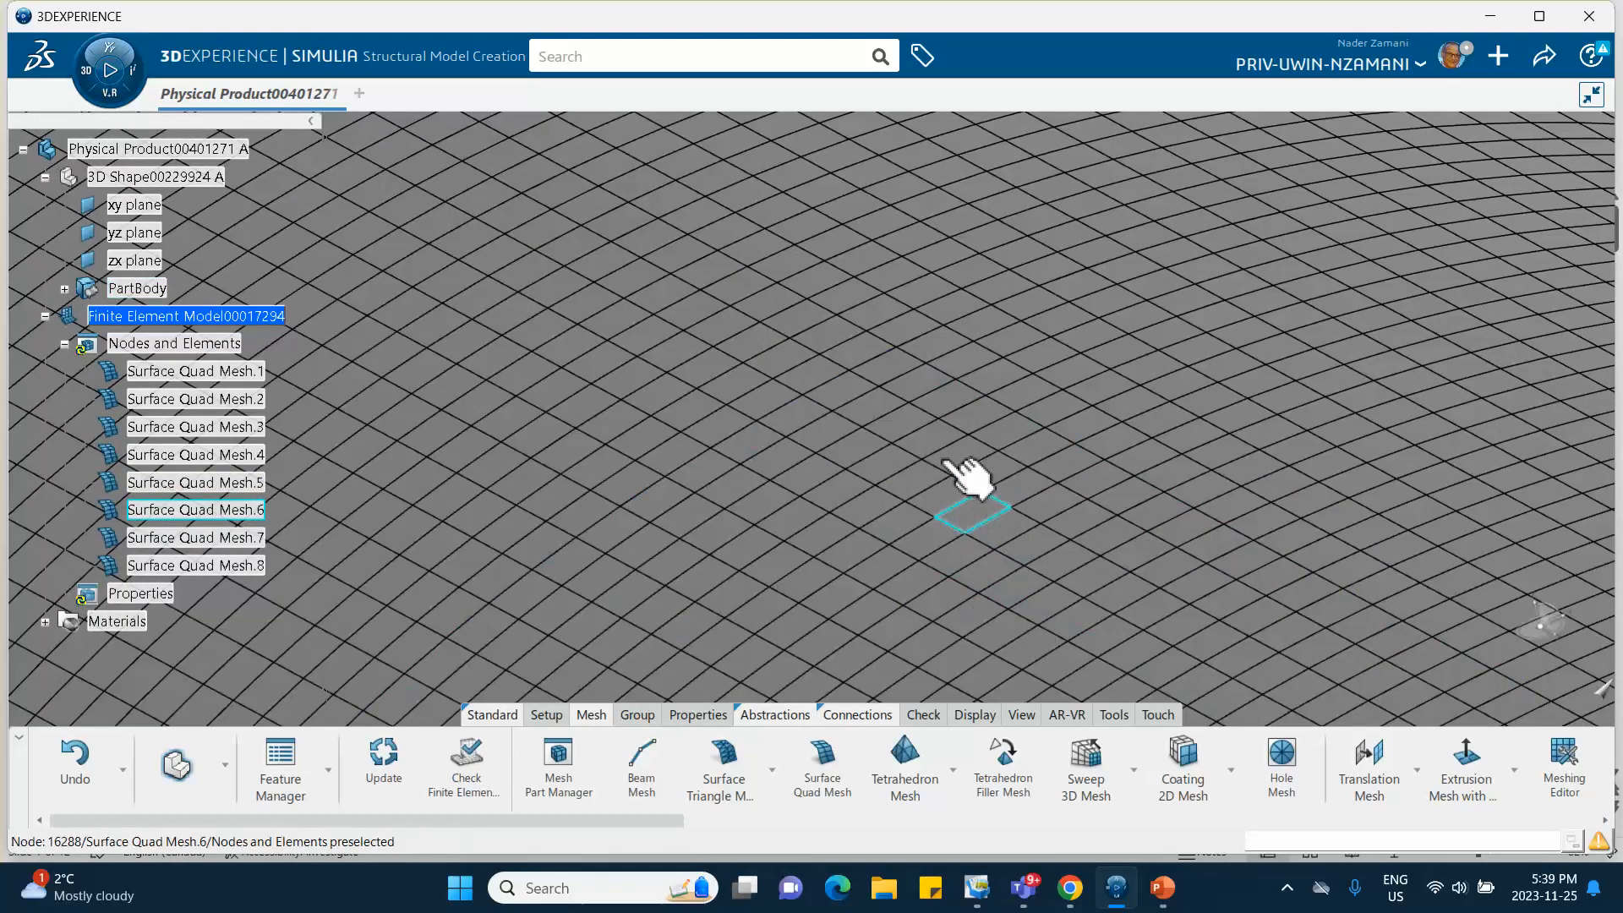
middle_drag(971, 471, 963, 592)
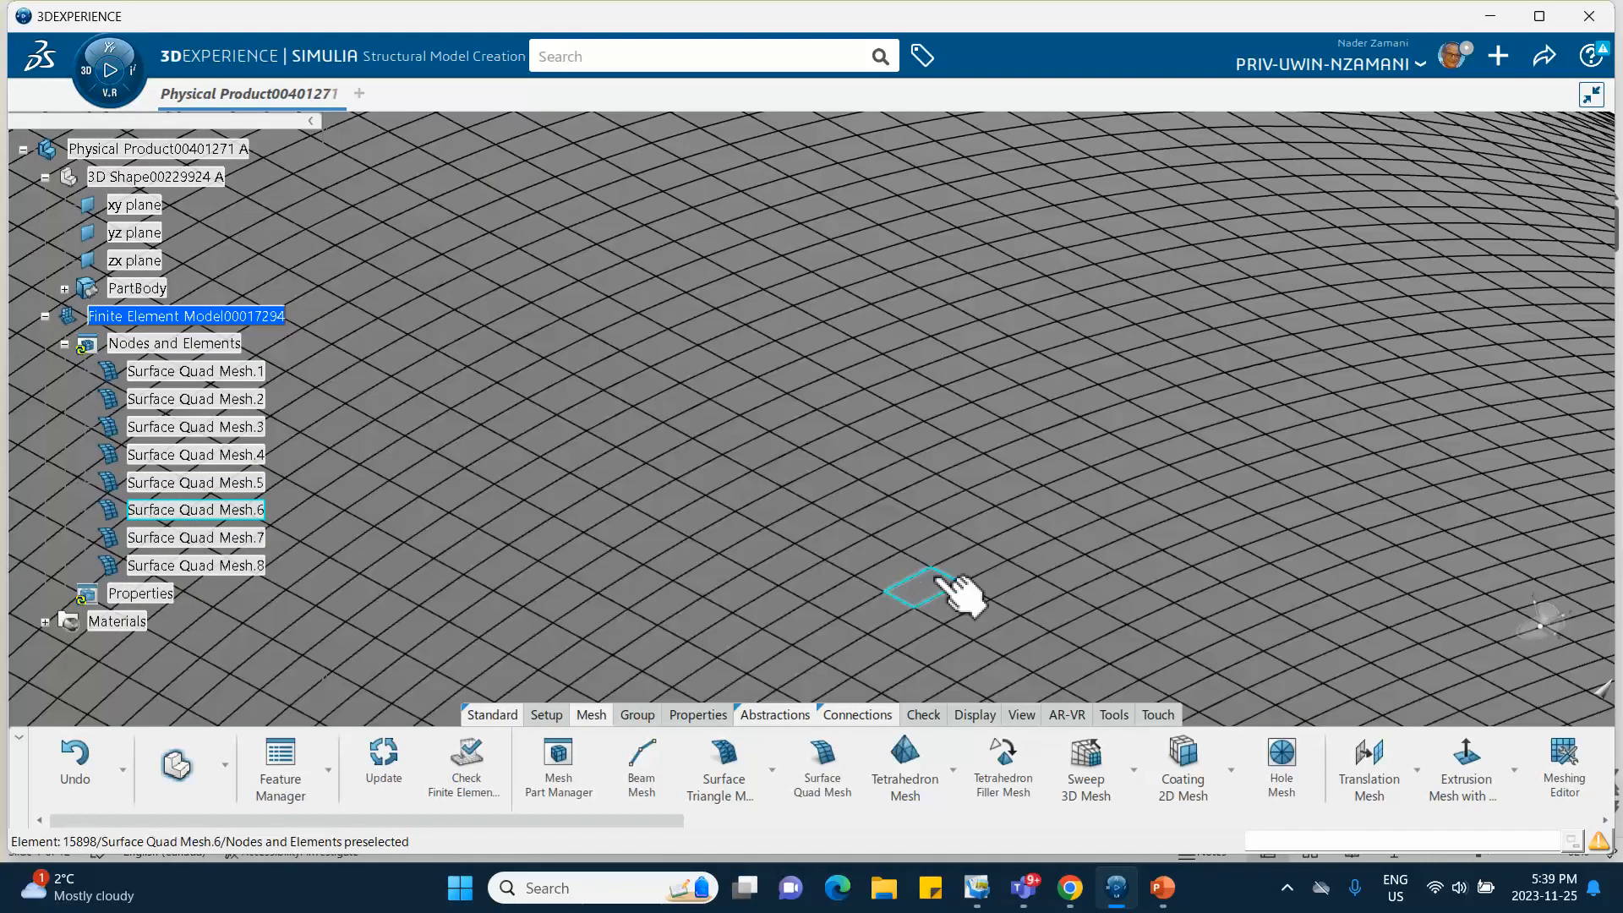
right_click(888, 497)
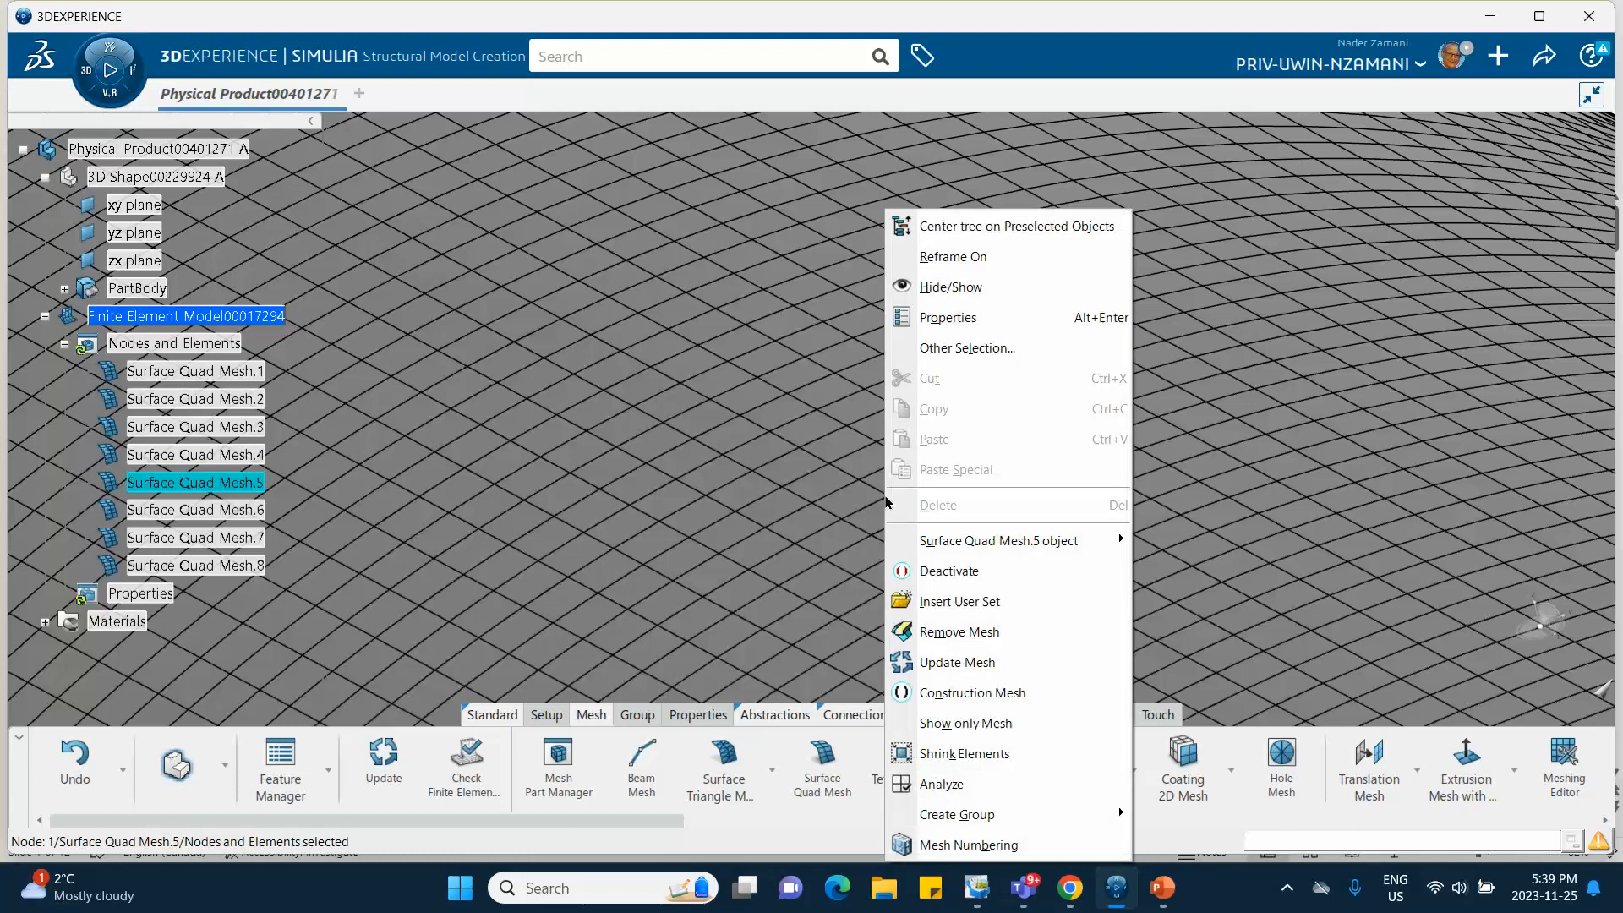
click(1212, 448)
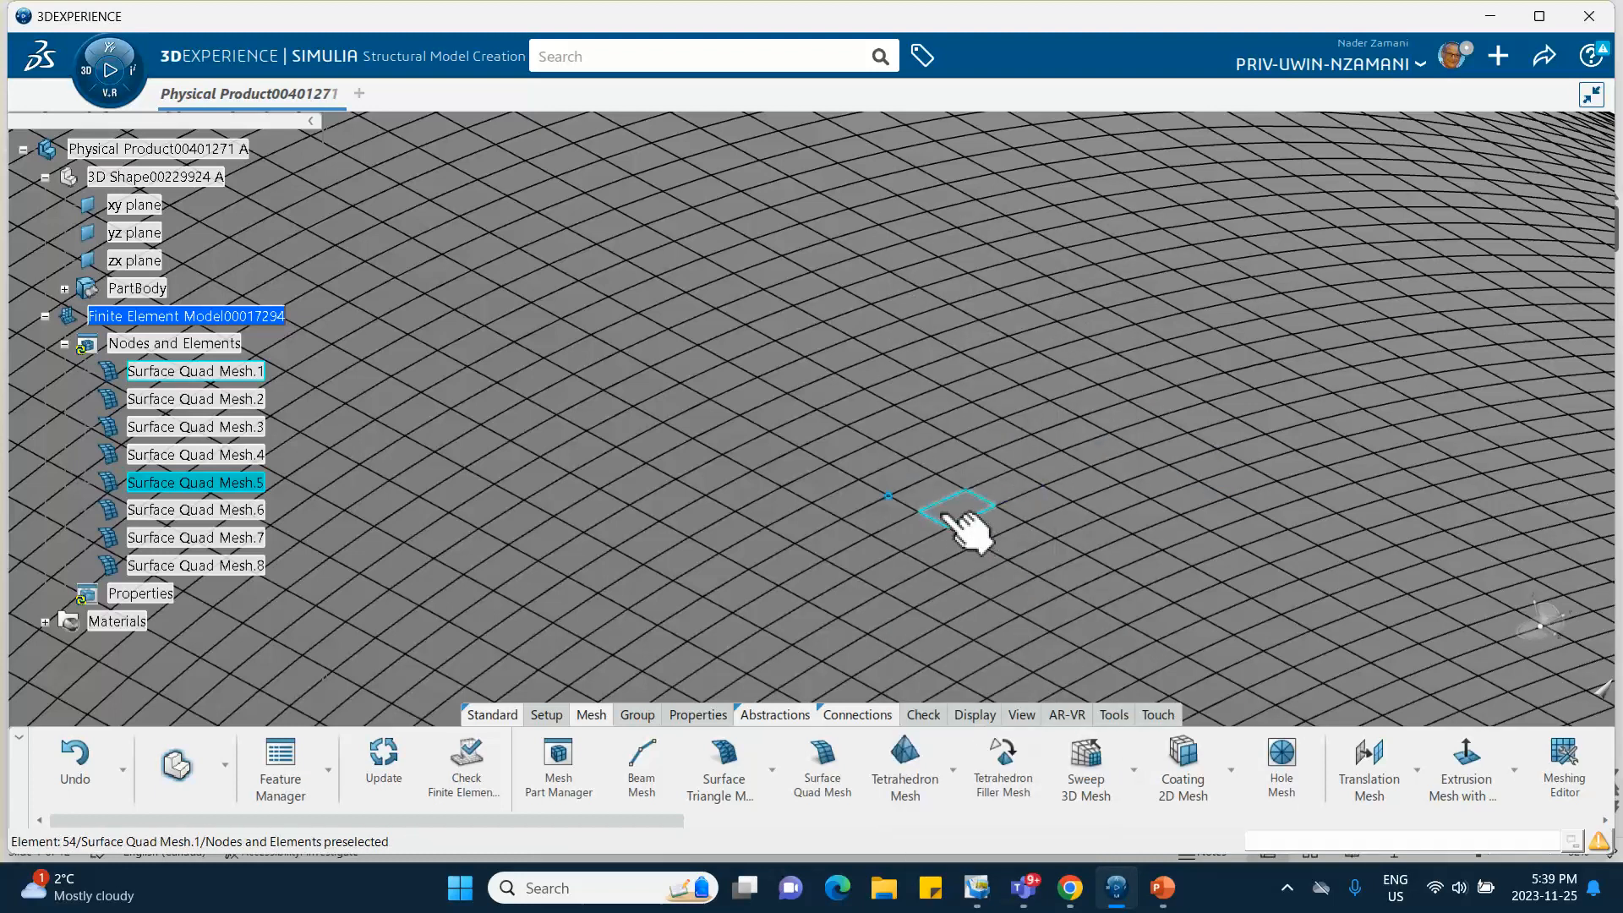
middle_drag(950, 517, 580, 116)
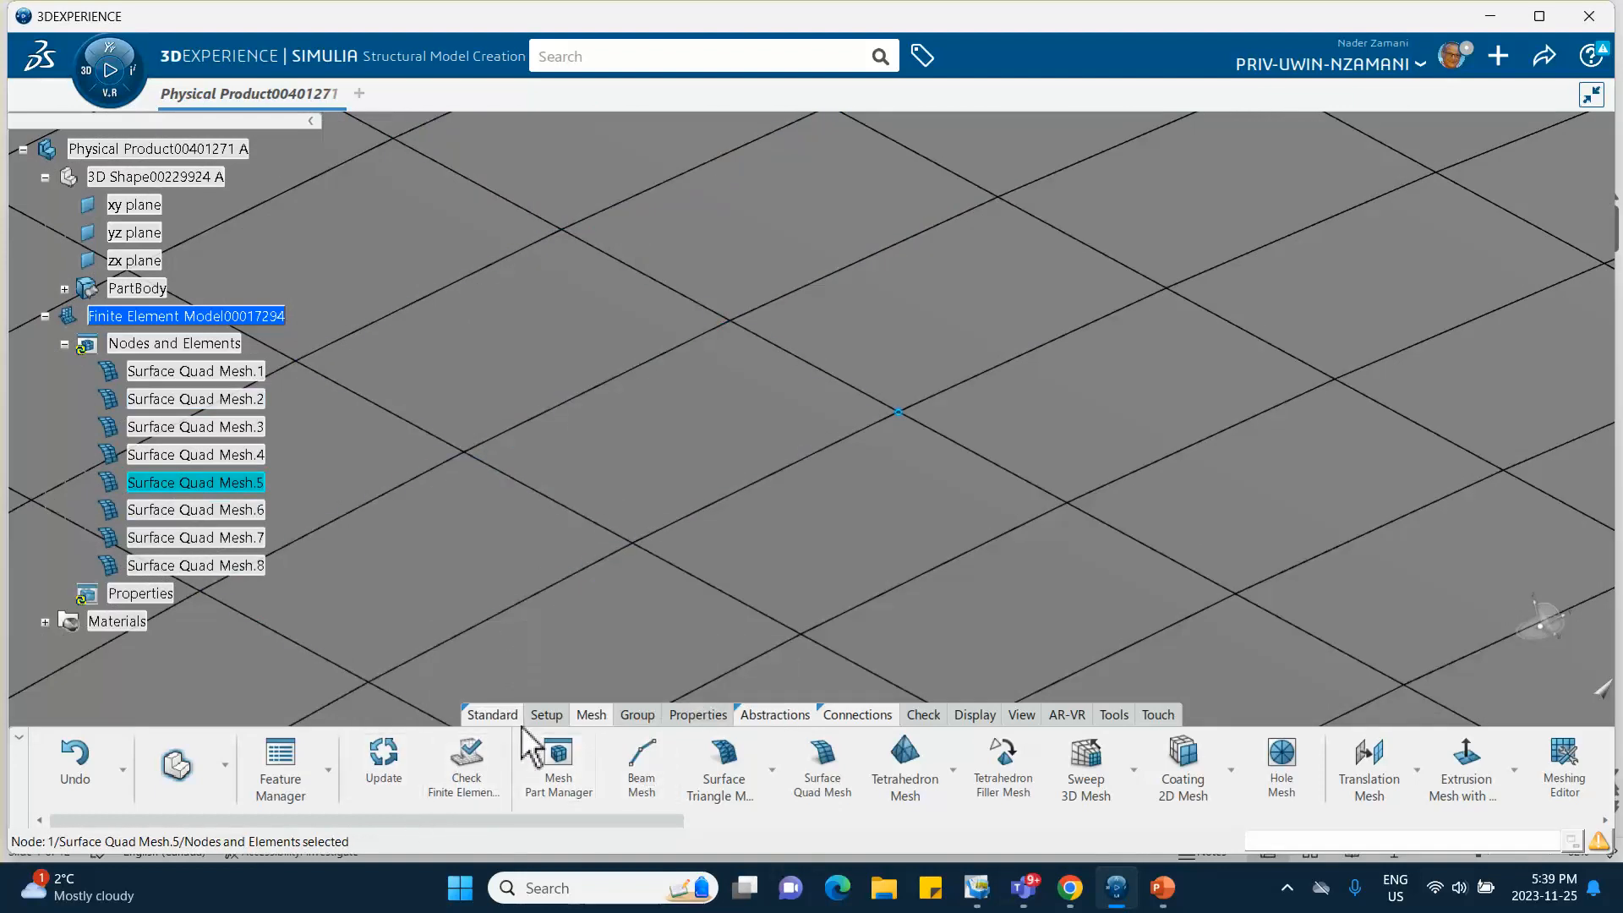
Update the finite element model.
click(382, 755)
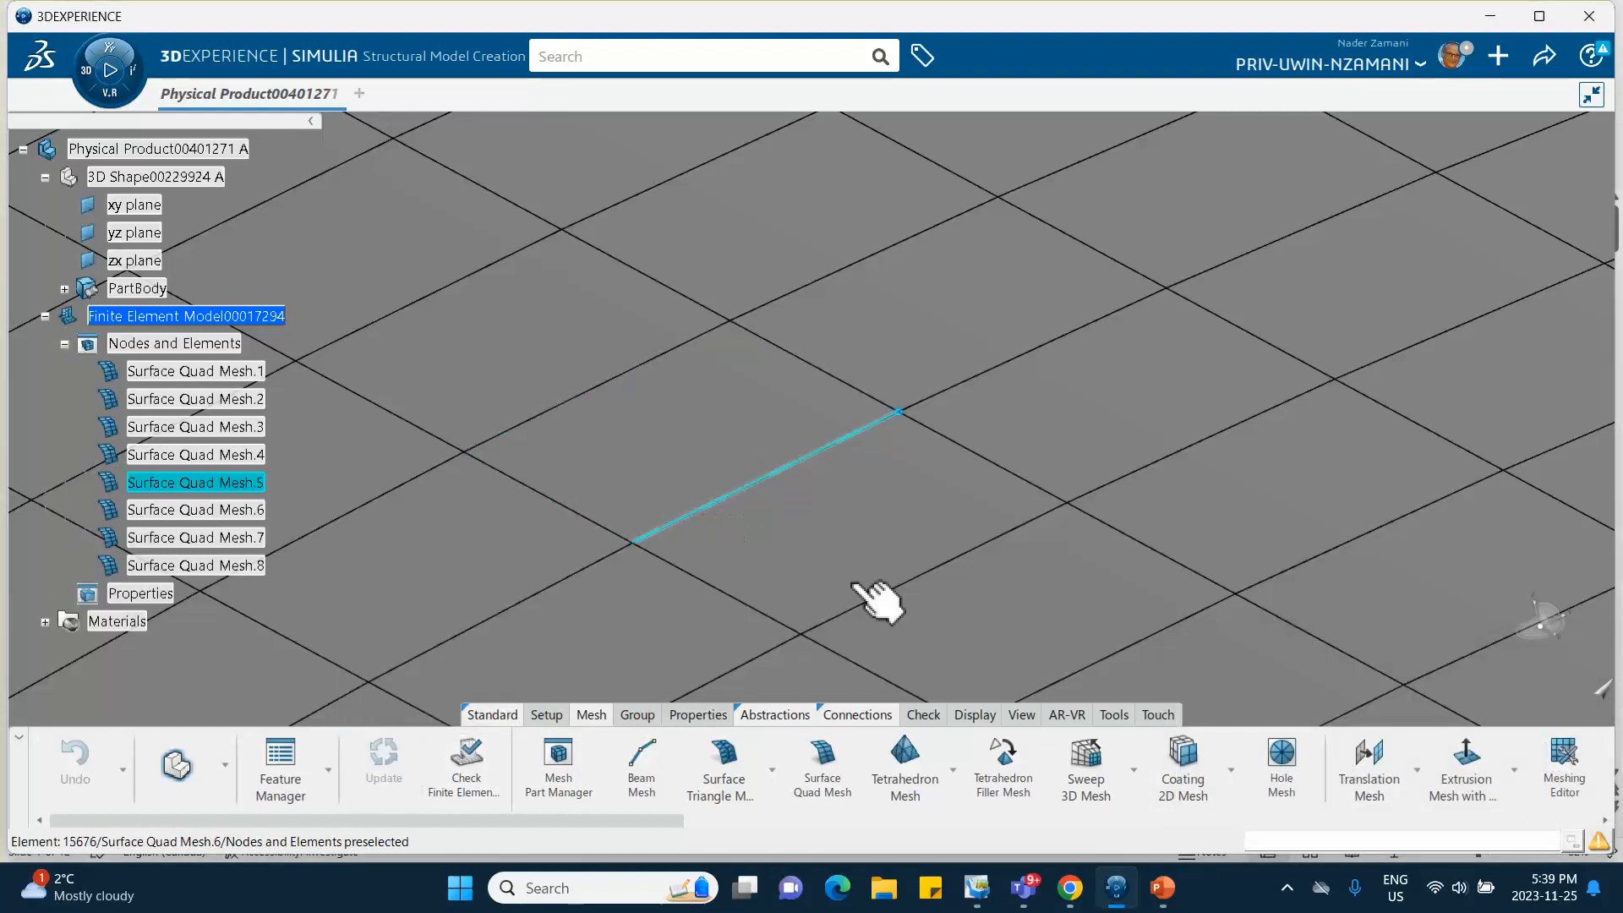
Display element numbers with red node numbering on three adjacent elements around the corner node where the mesh pieces meet.
click(980, 720)
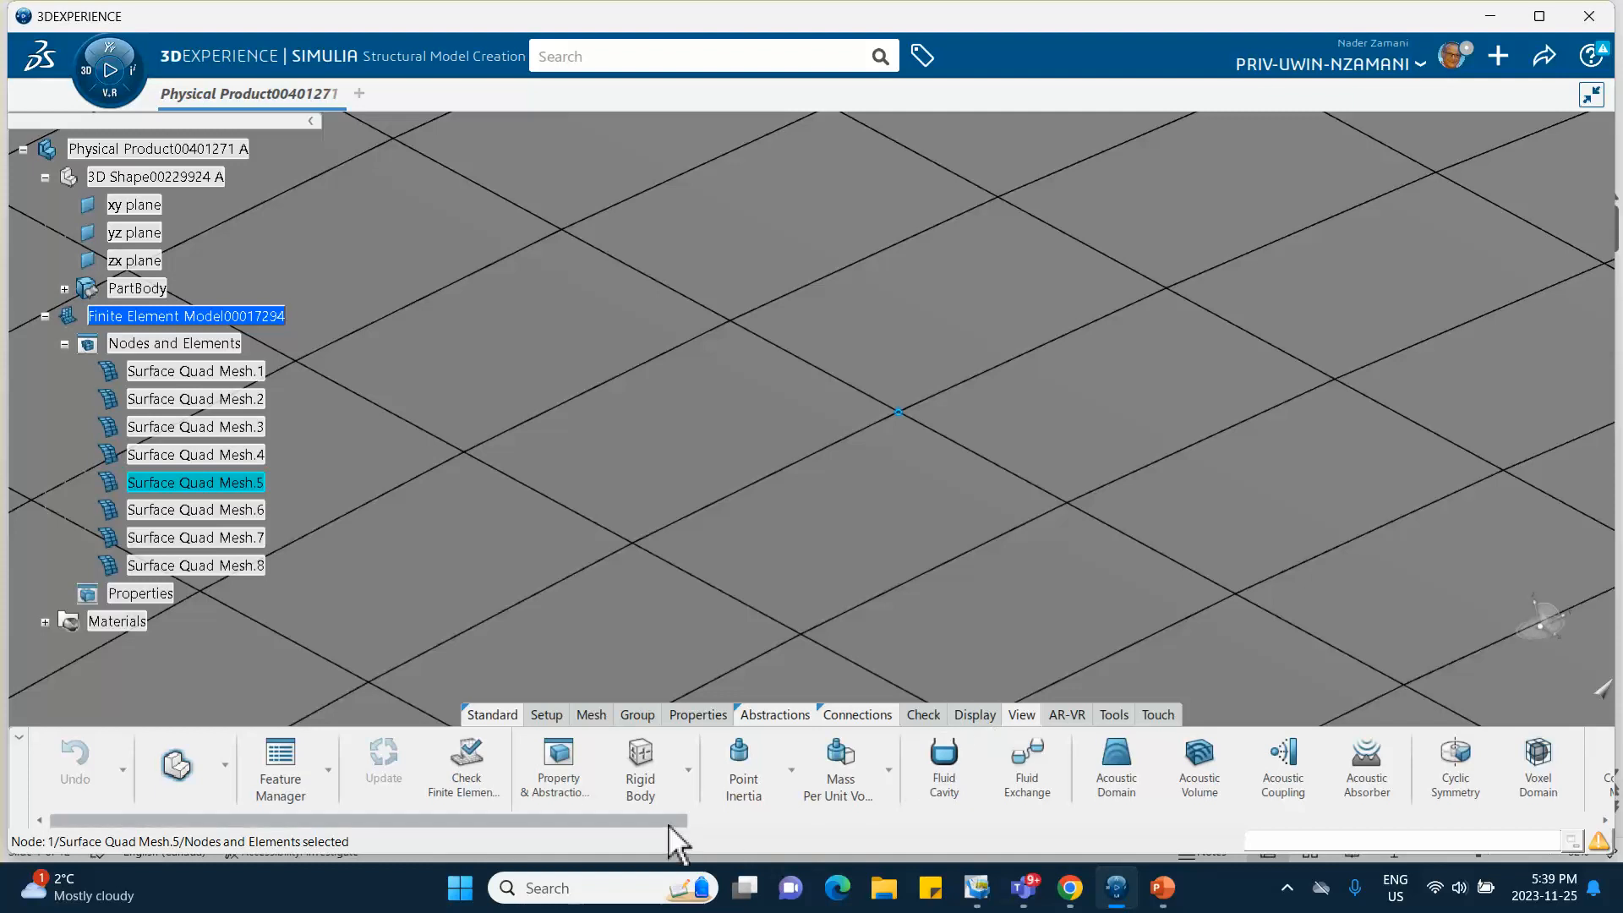
drag(670, 822, 1557, 830)
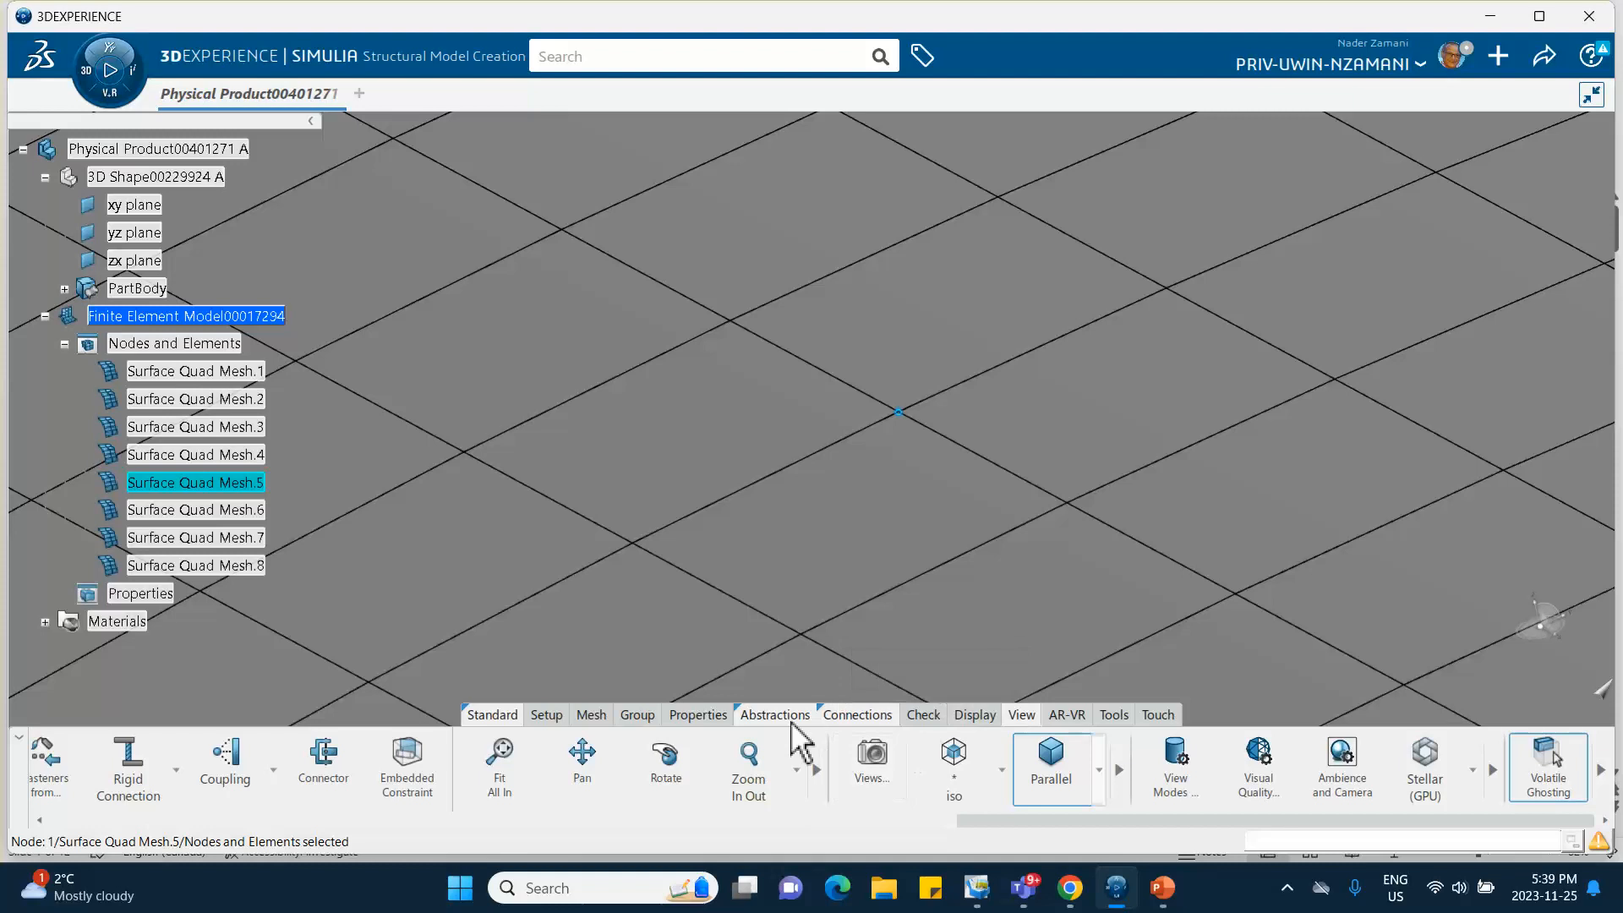
click(972, 717)
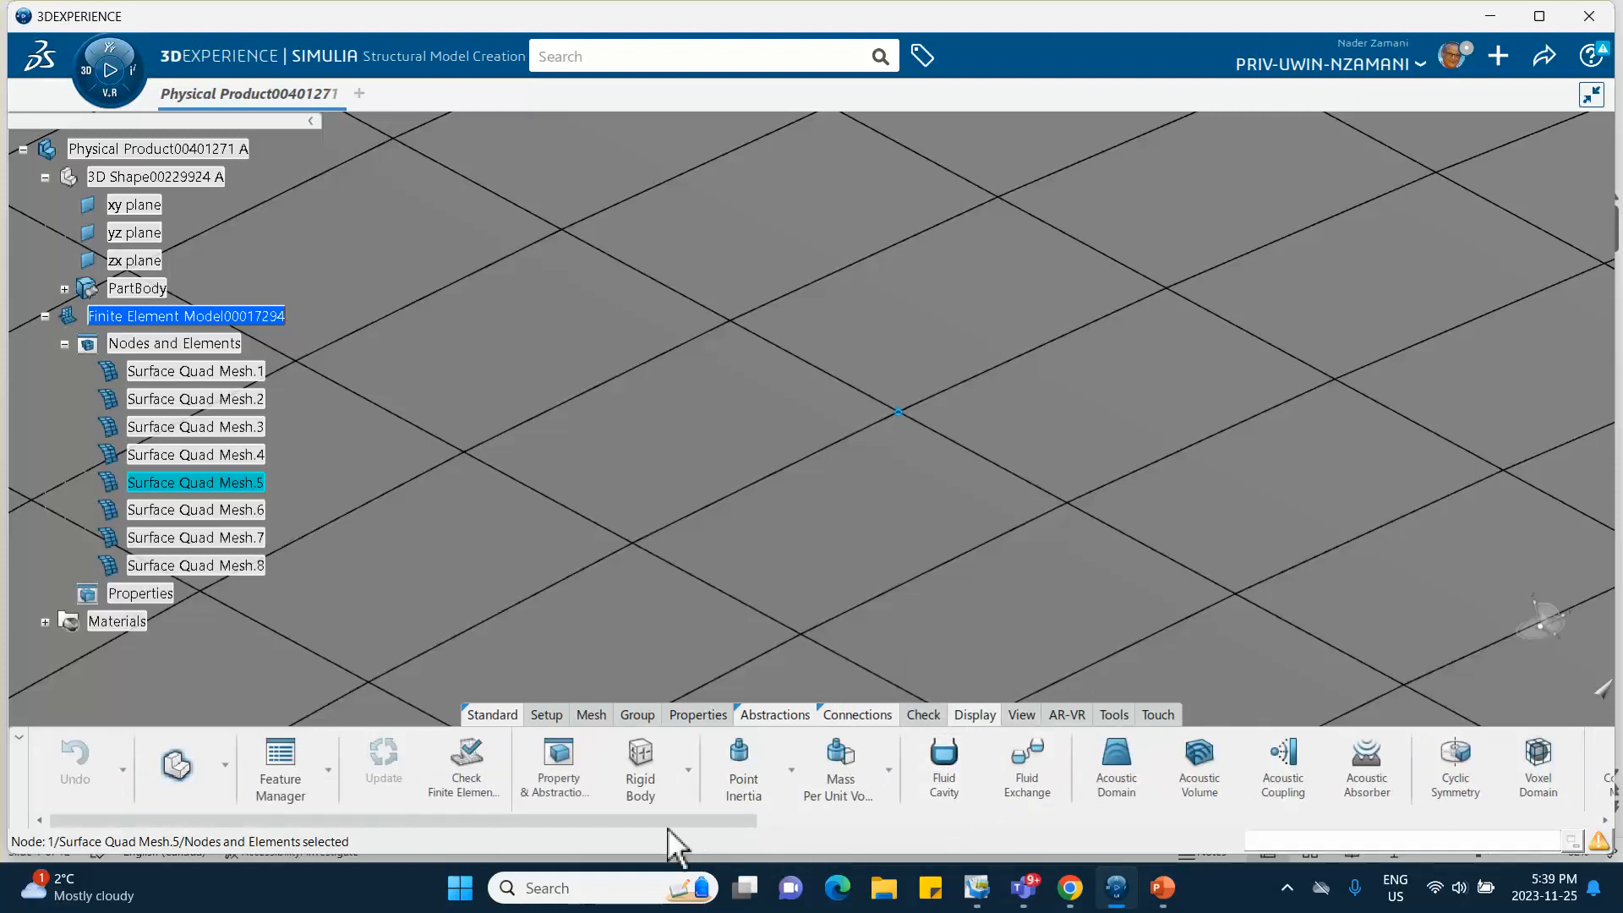
drag(652, 829, 1500, 812)
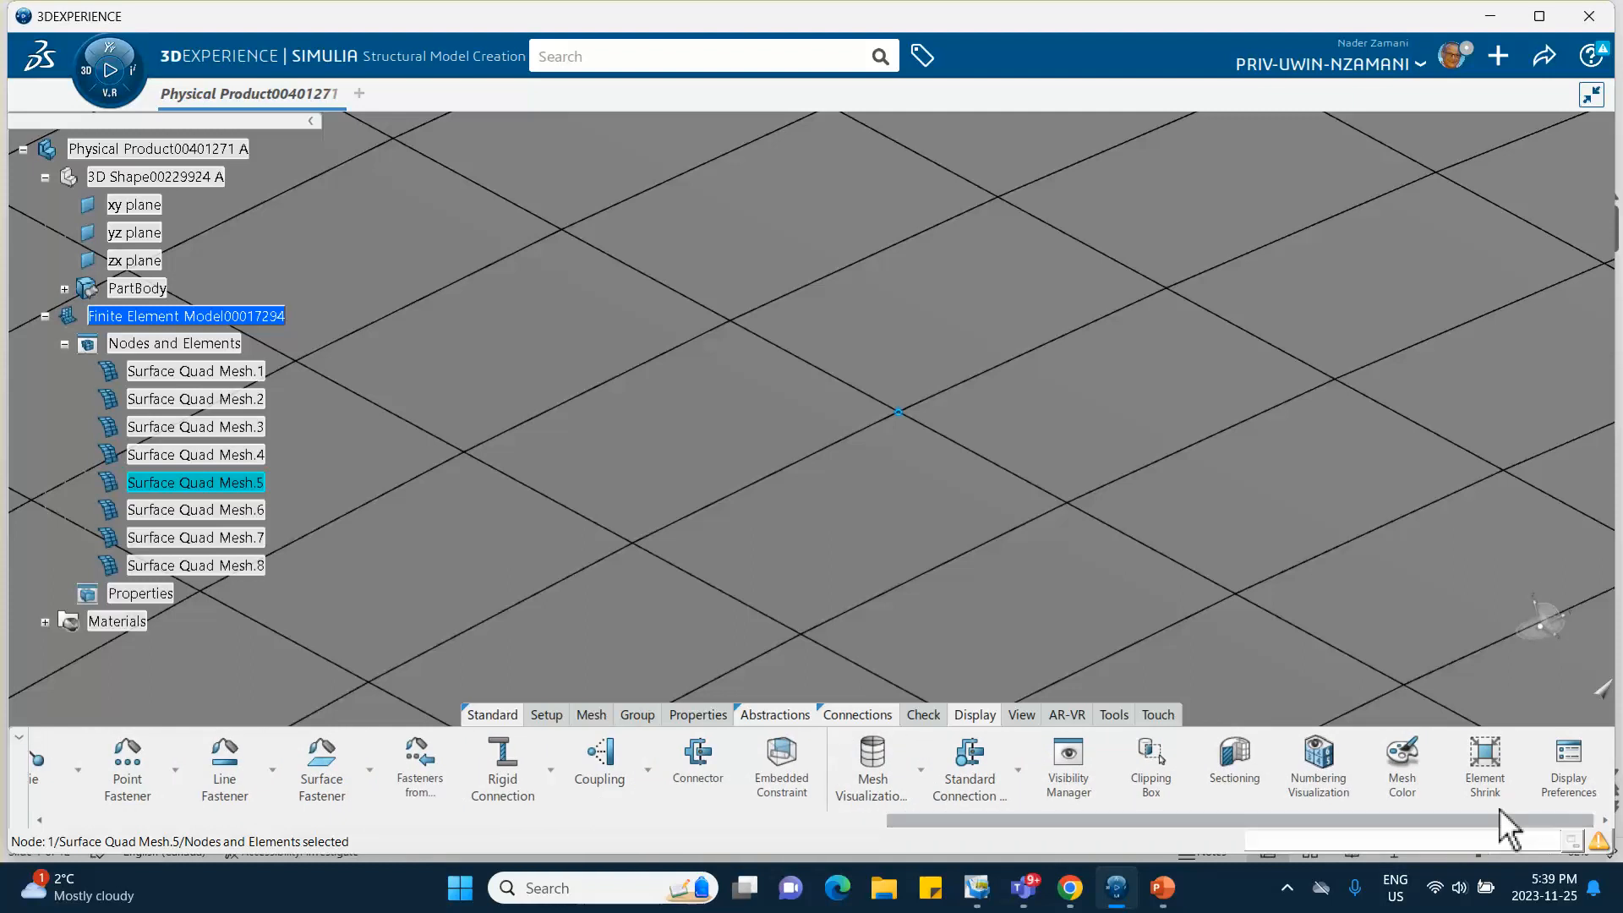
click(1322, 764)
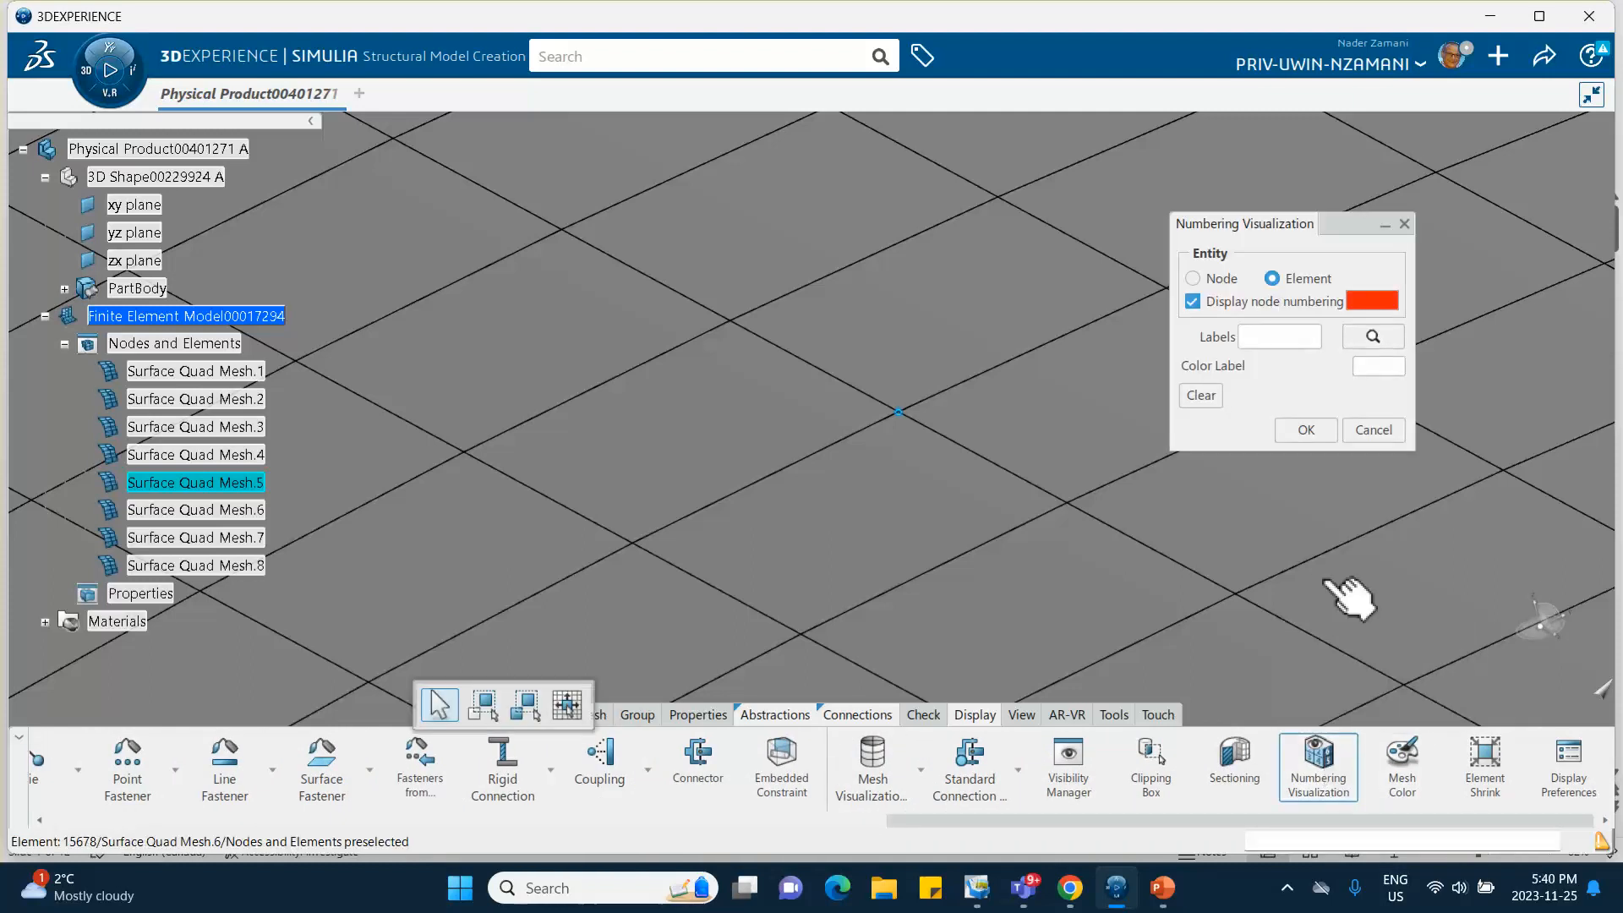
click(1364, 303)
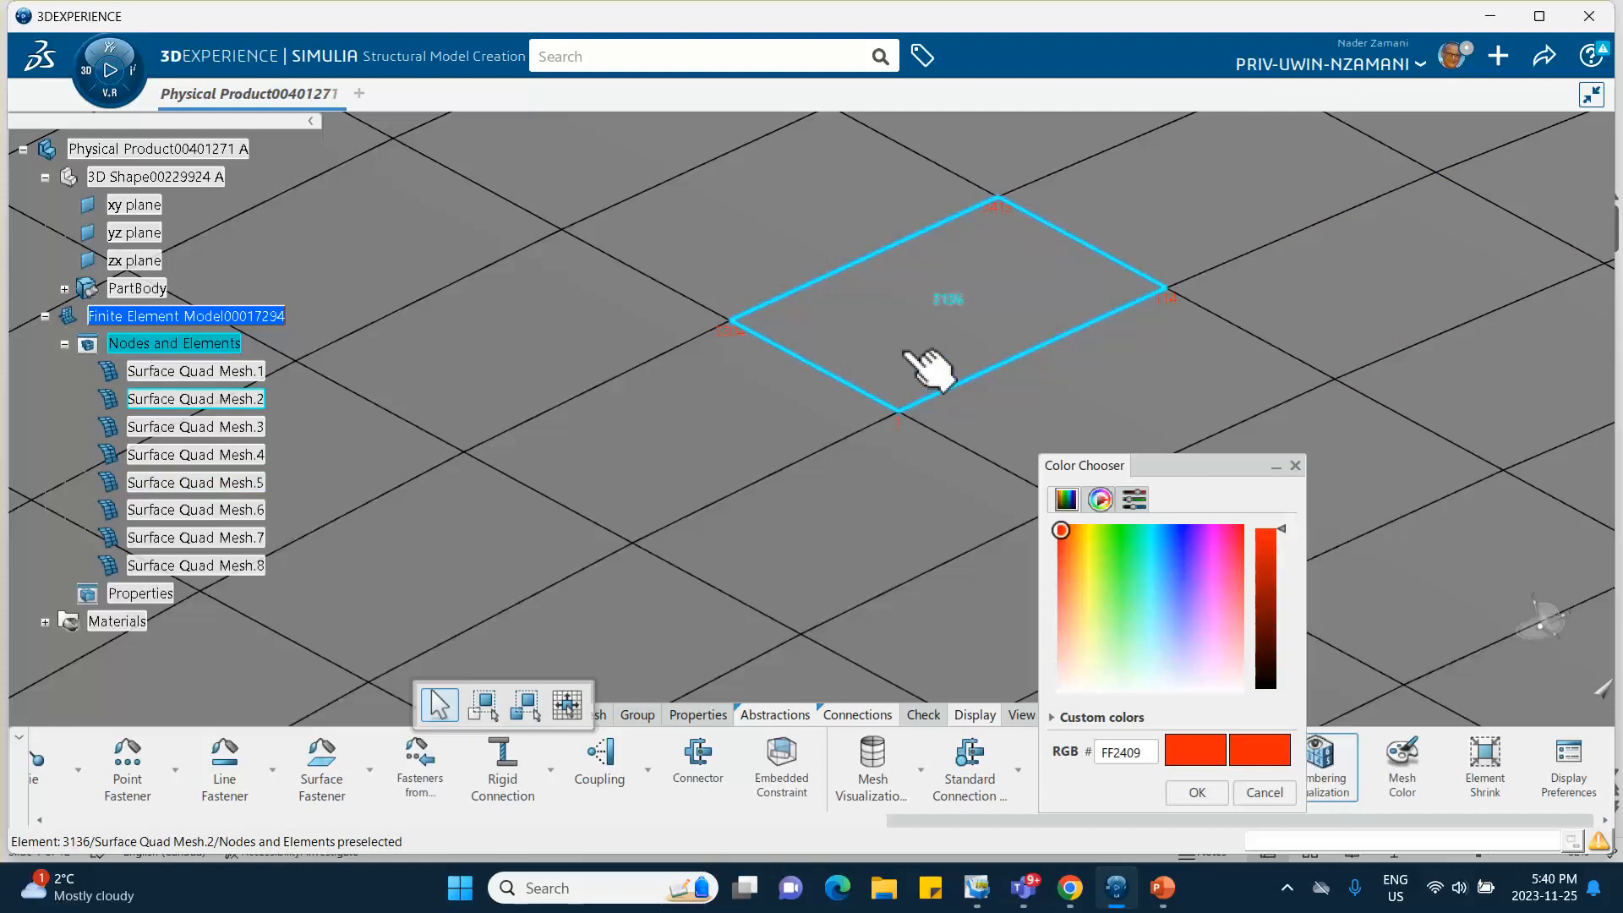
click(918, 398)
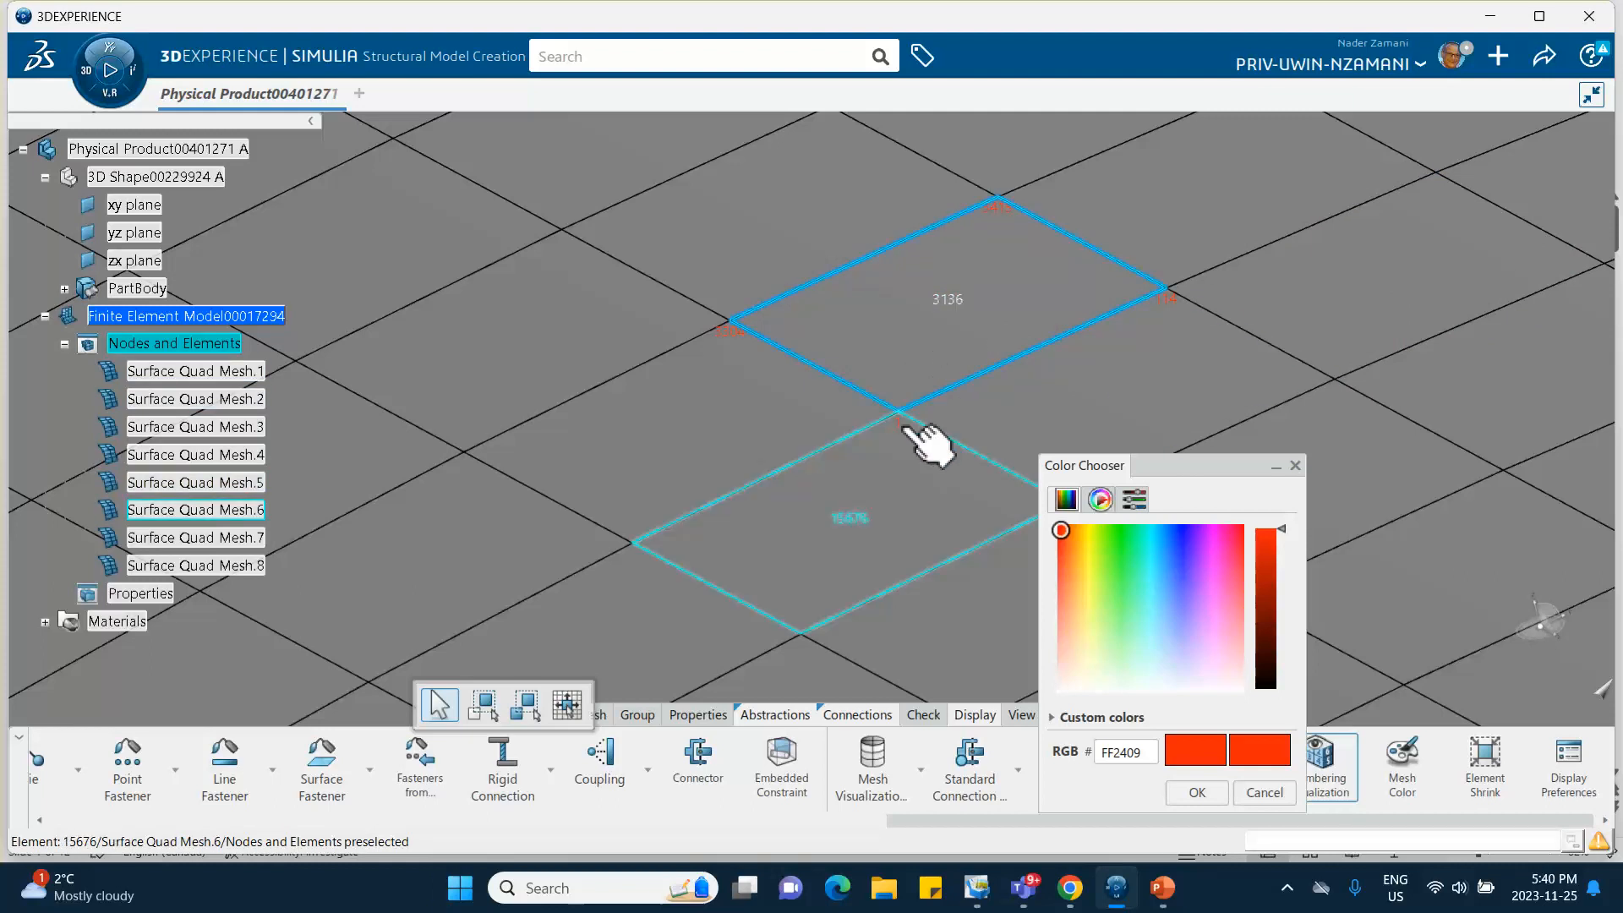
click(1100, 377)
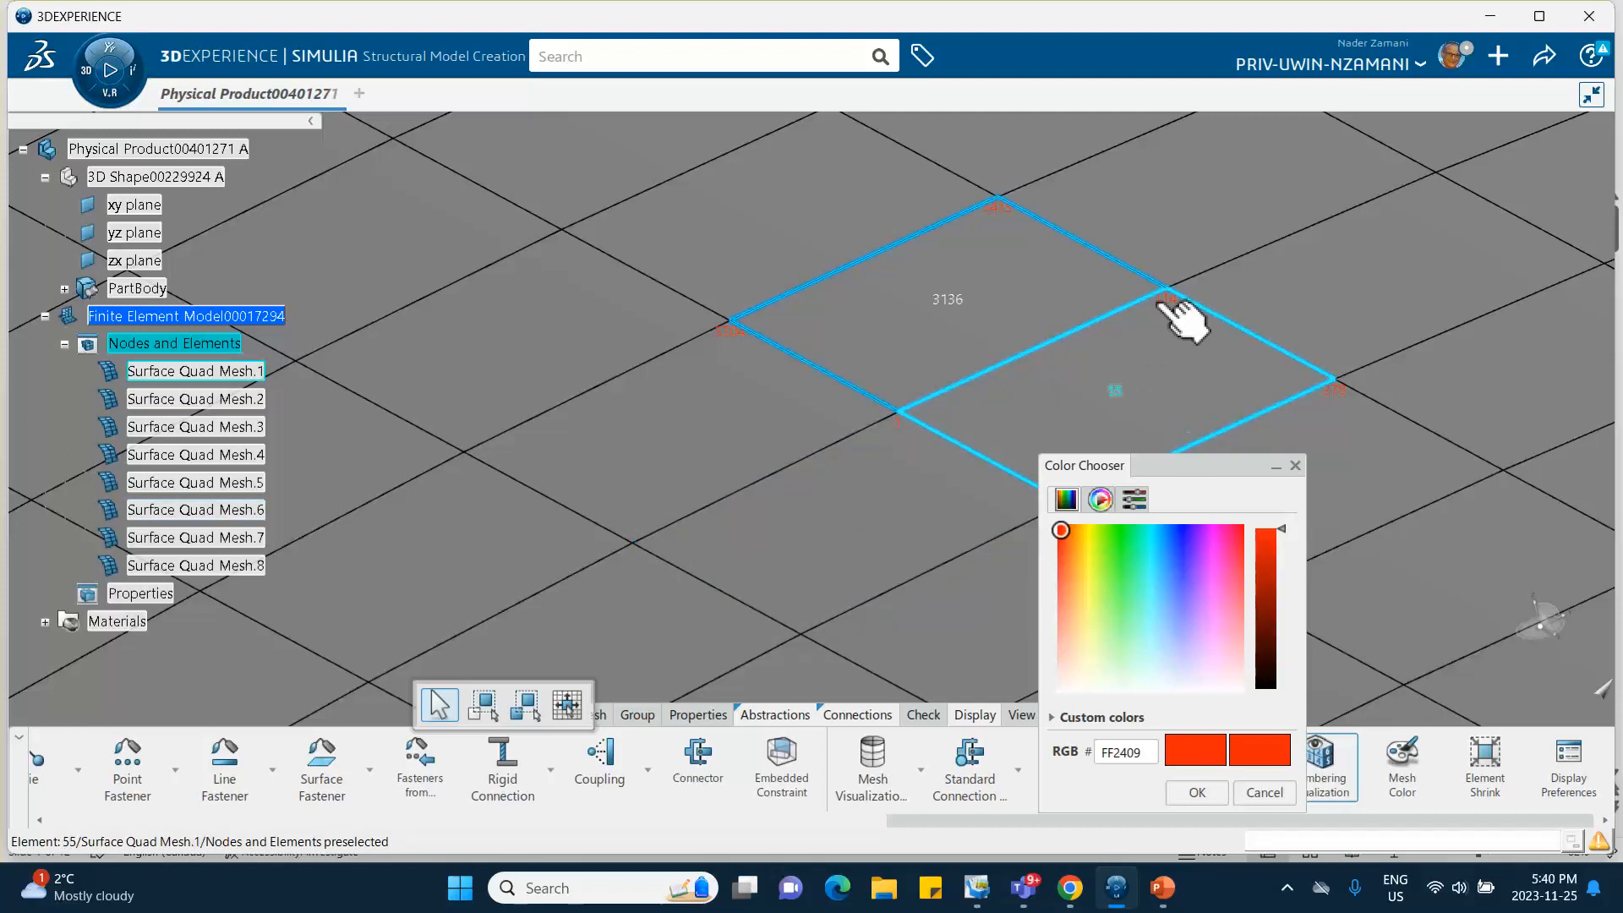
click(781, 420)
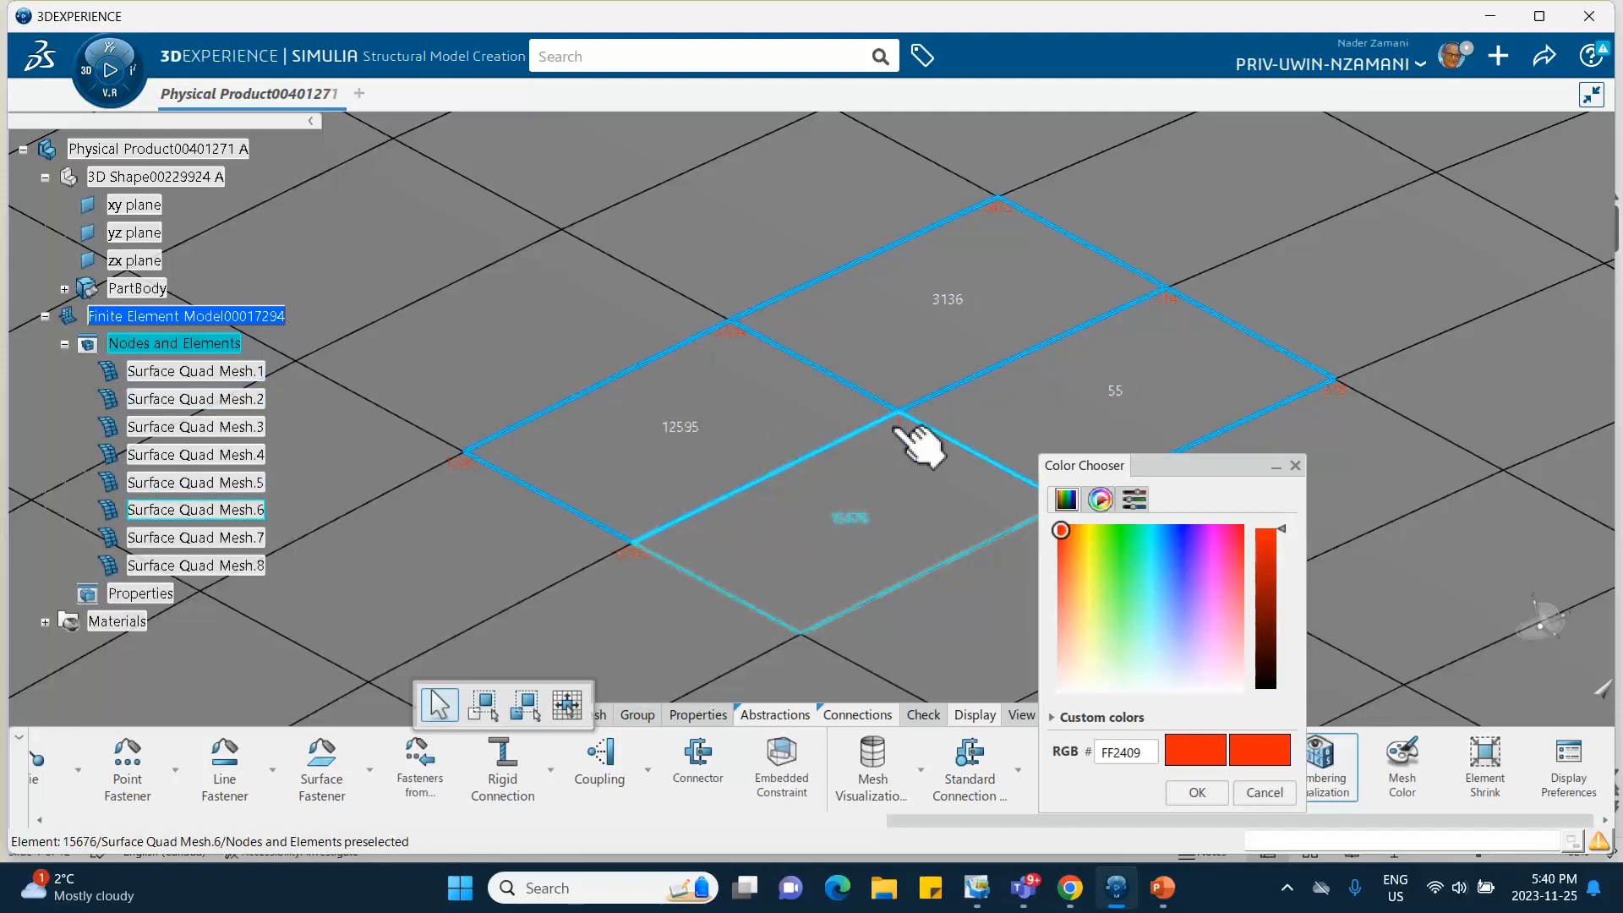
middle_drag(924, 351, 921, 584)
middle_drag(860, 455, 718, 388)
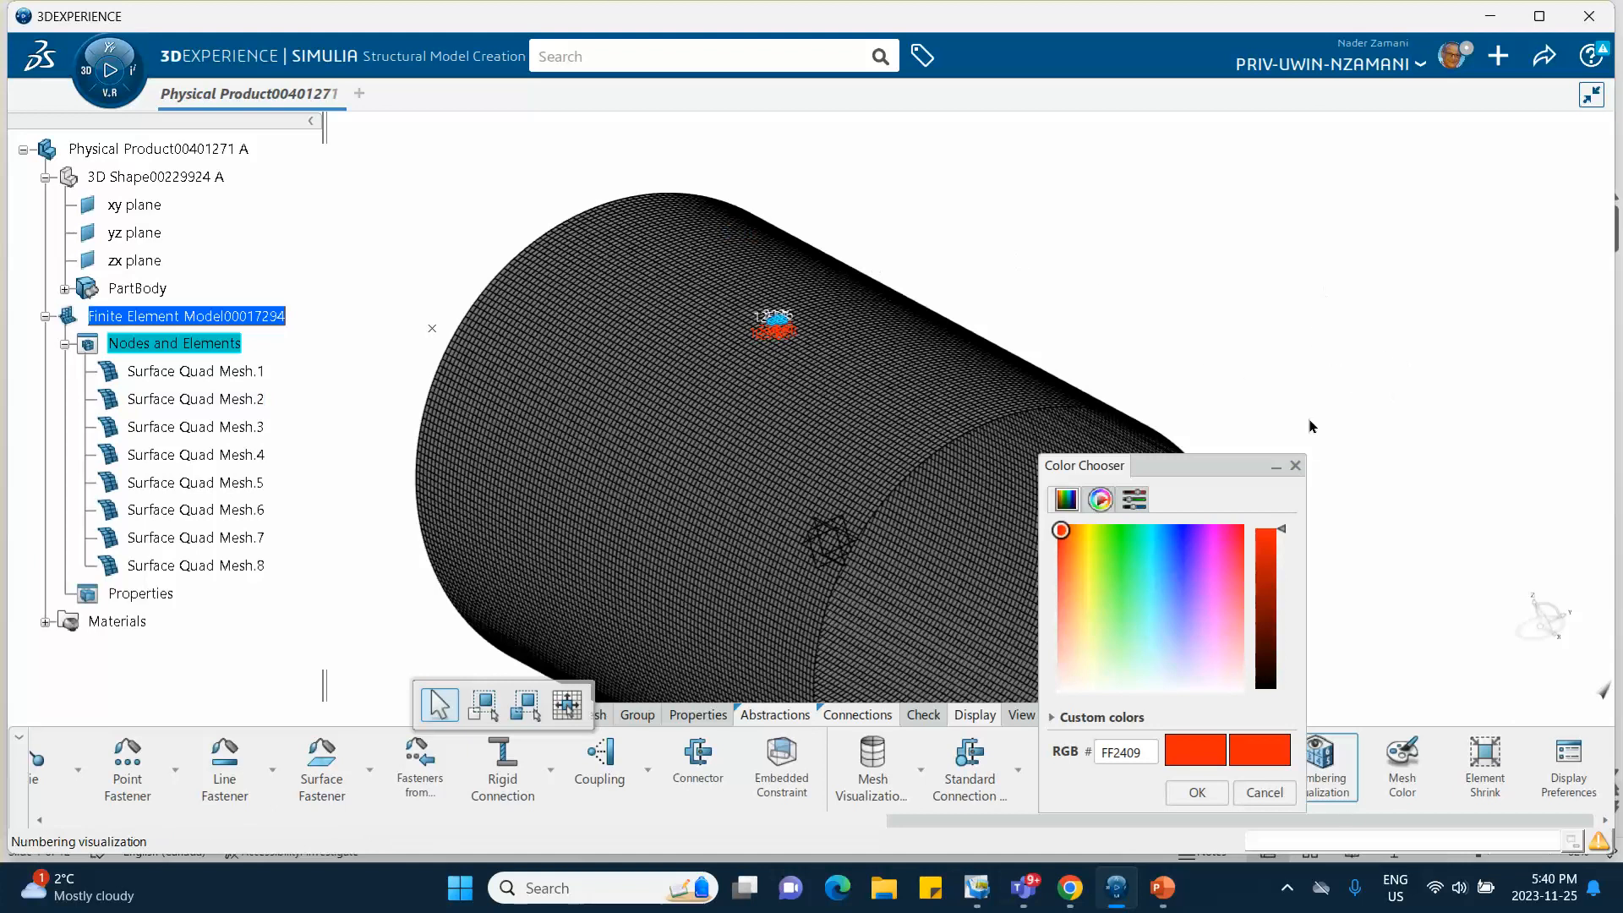
click(1294, 466)
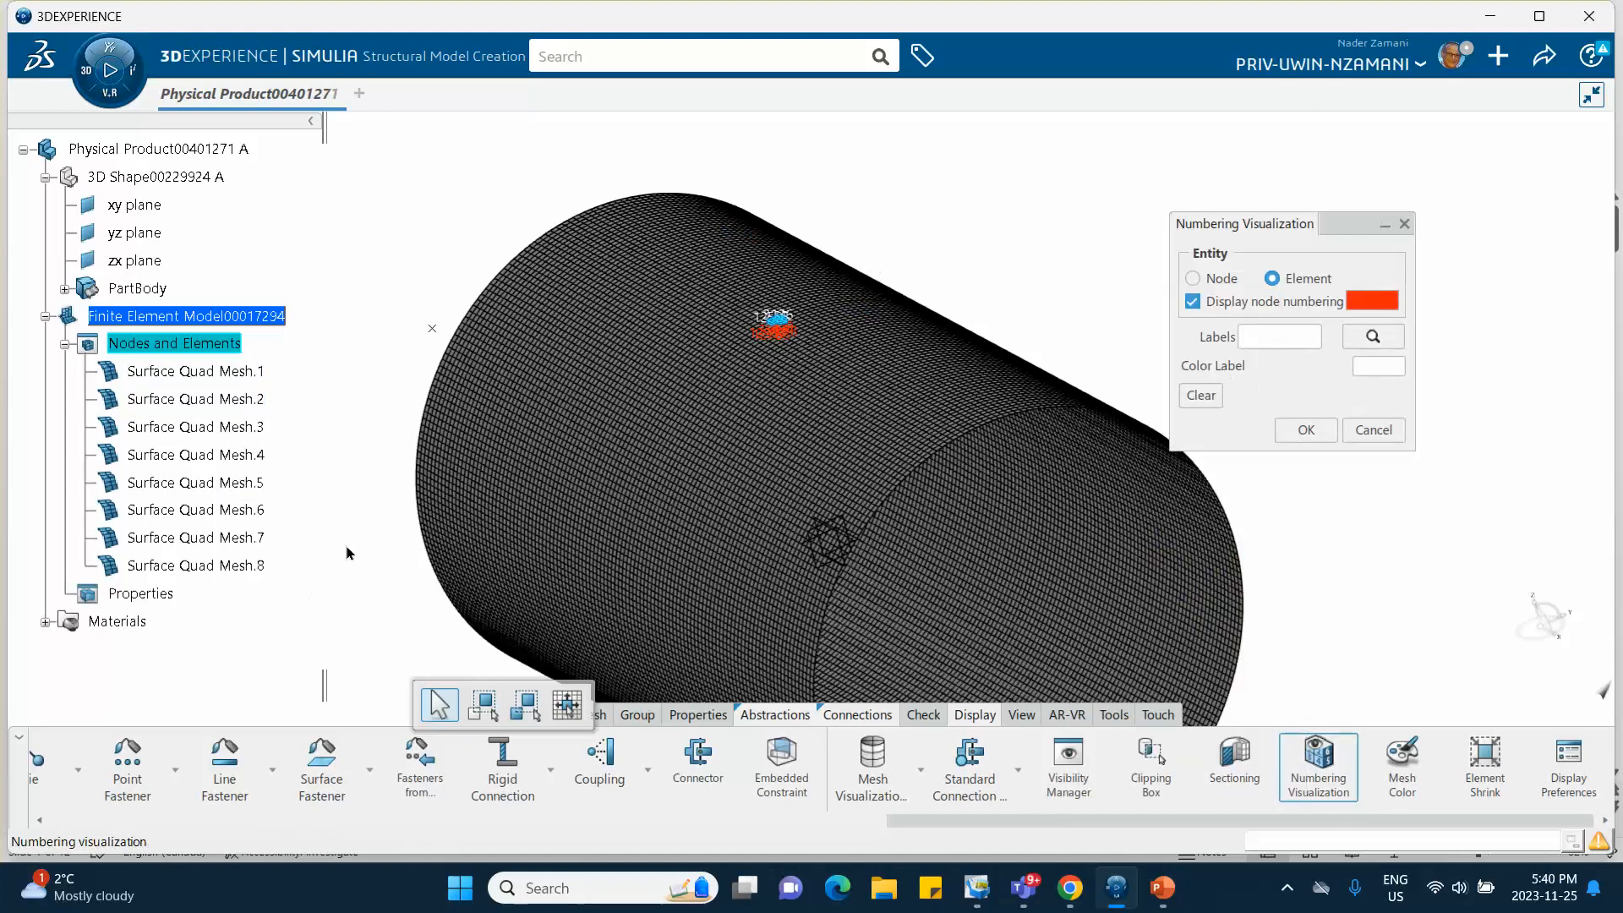
Set the meshed cylinder to the isometric view and leave the numbering visualization without keeping it.
middle_drag(734, 295, 645, 286)
click(663, 336)
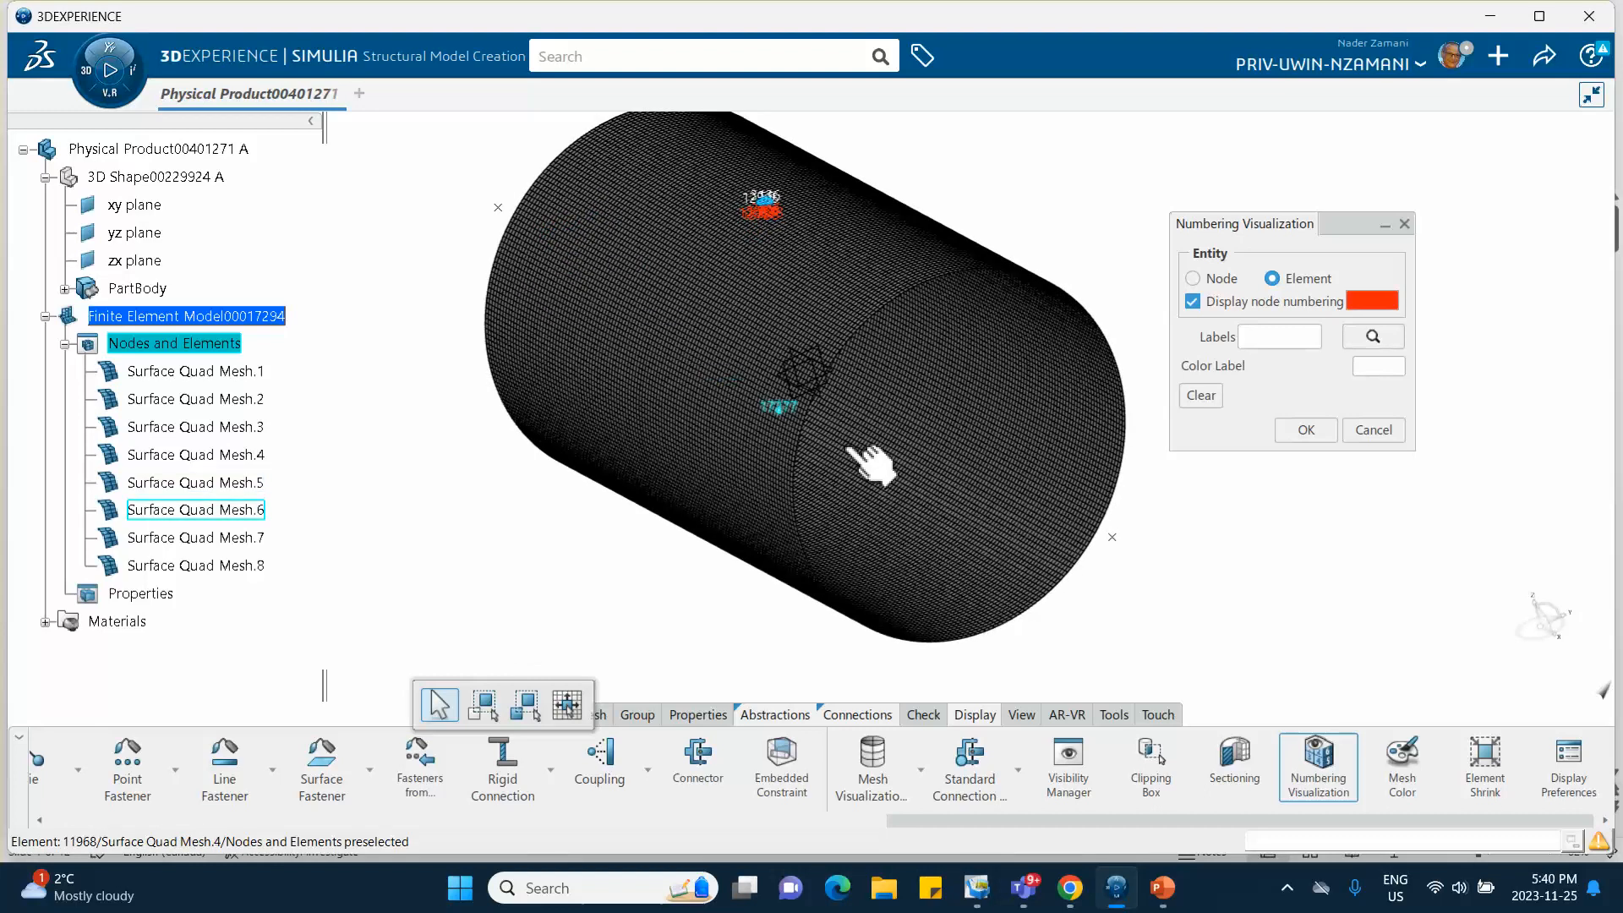
click(1018, 718)
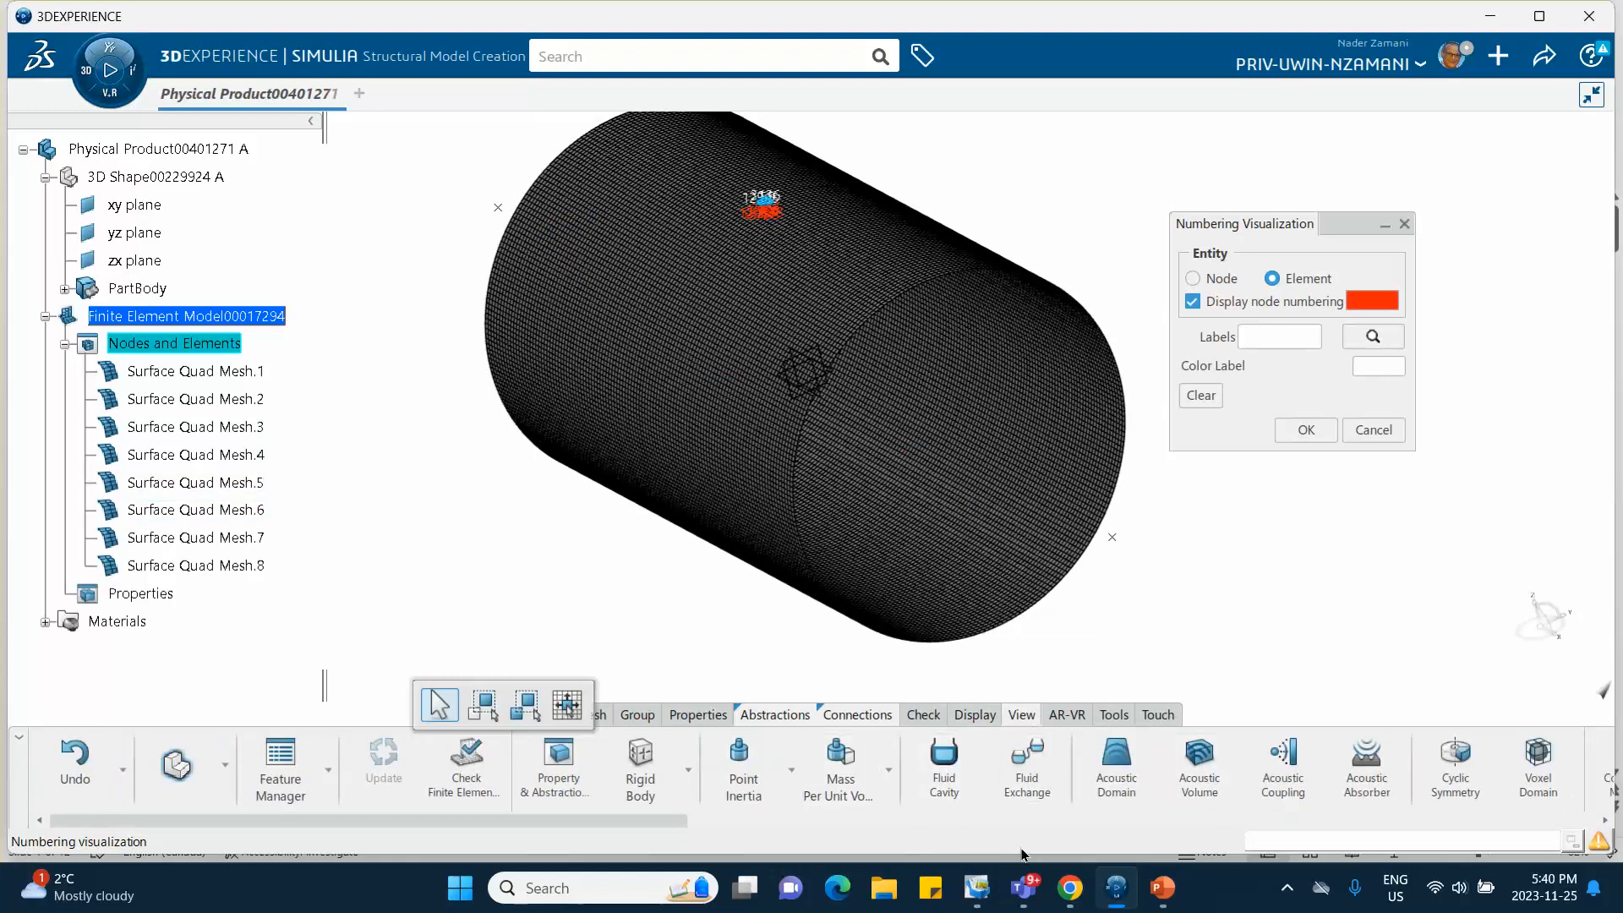
drag(652, 822, 1547, 824)
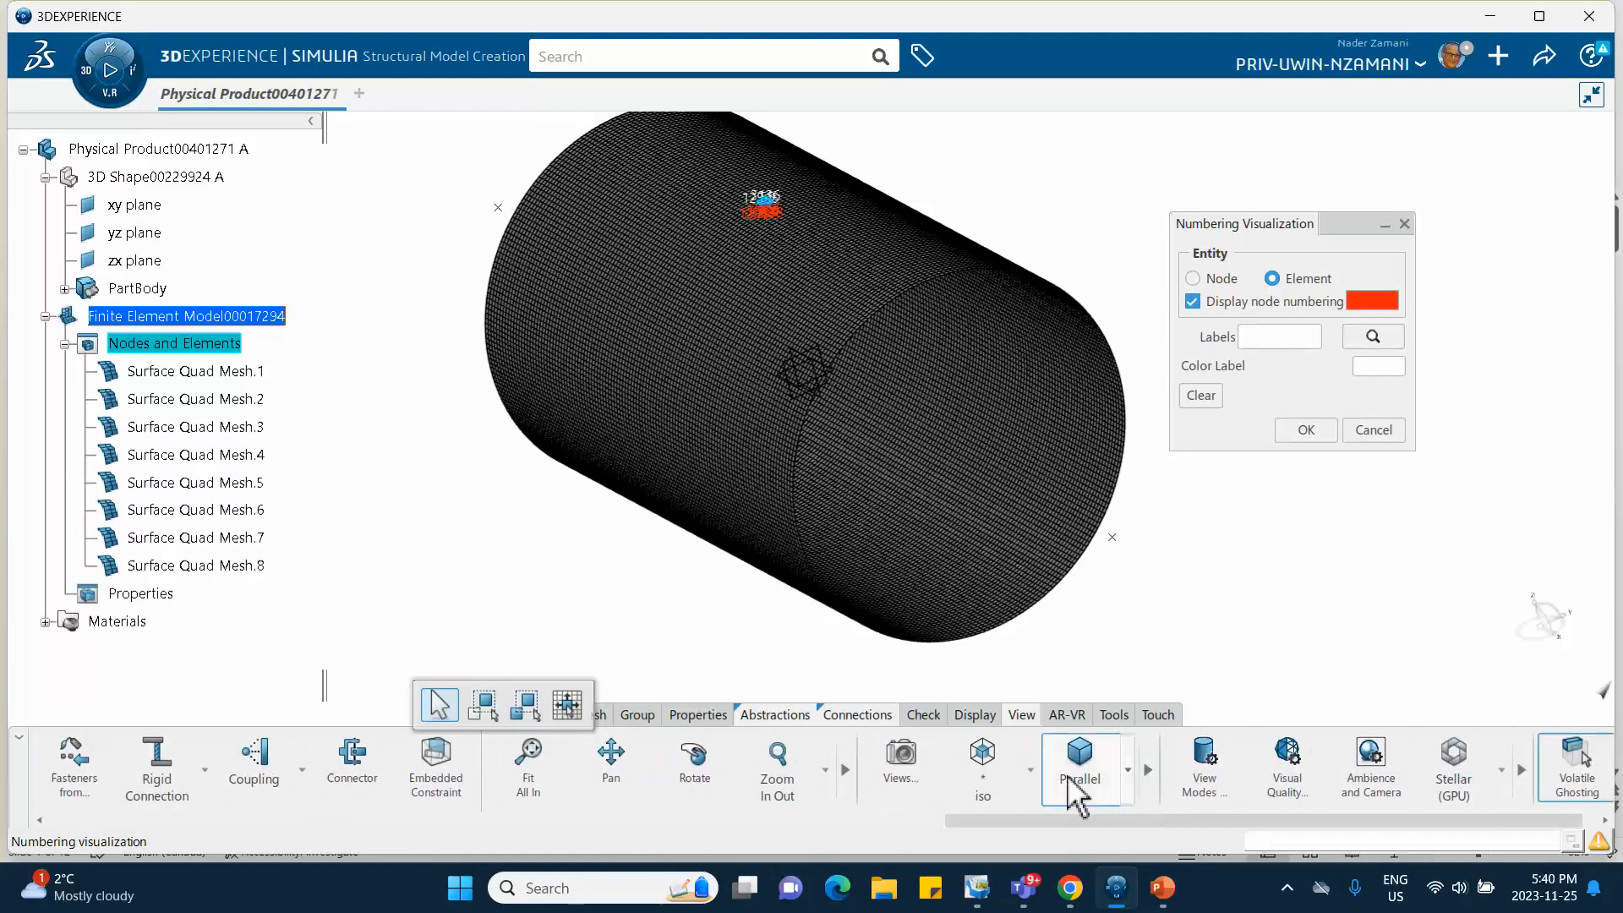
click(982, 764)
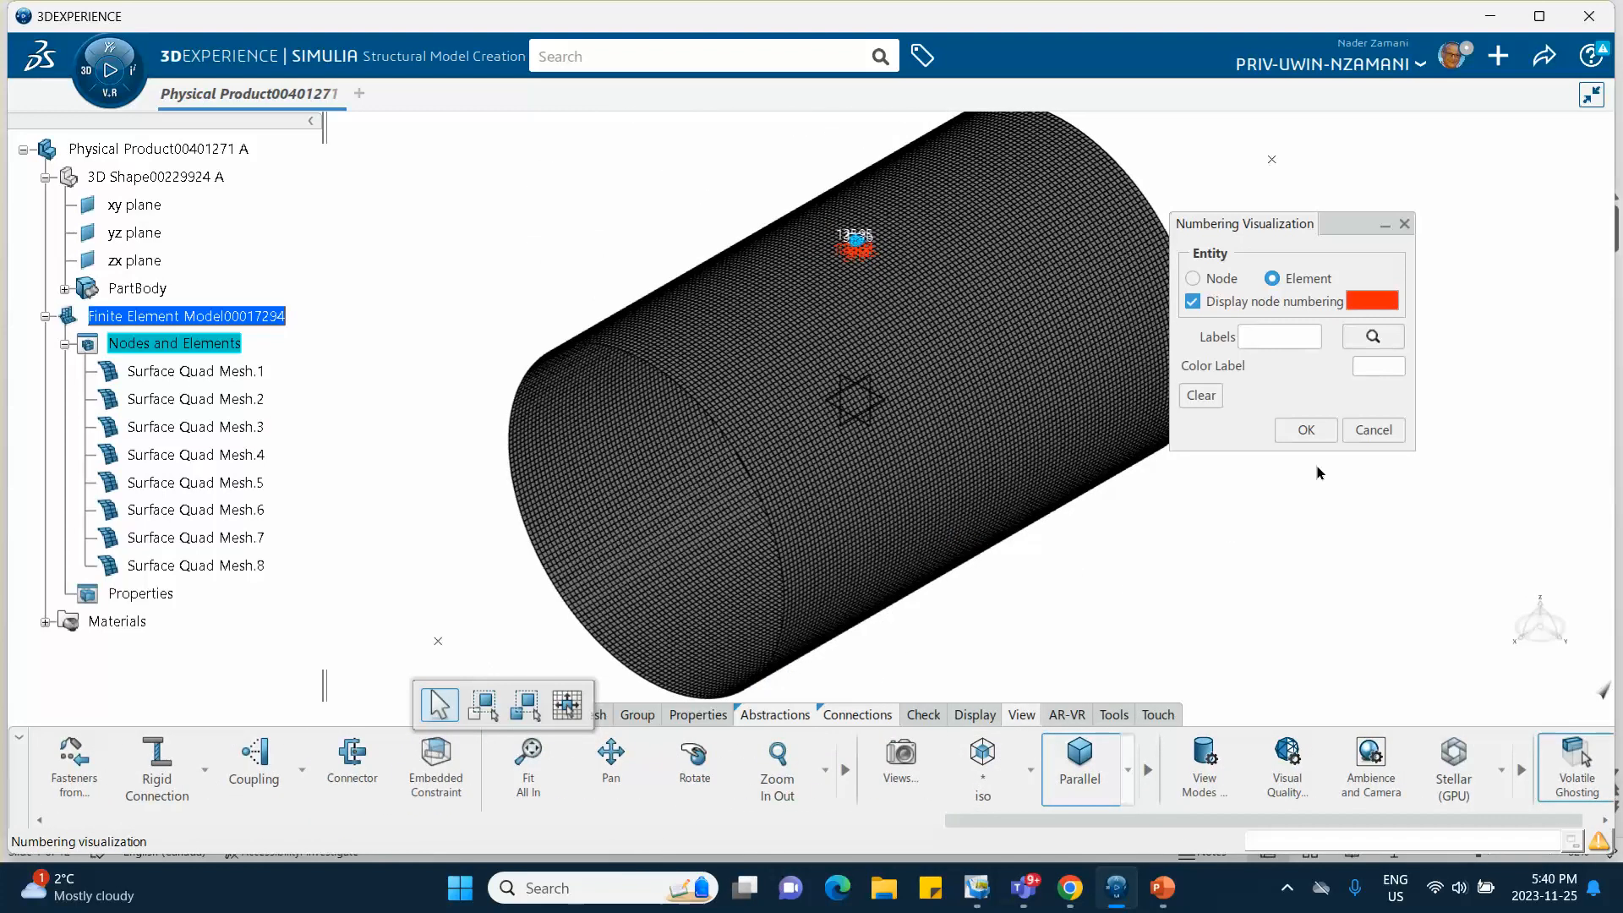
click(1372, 429)
middle_drag(1201, 553, 1202, 551)
click(1186, 561)
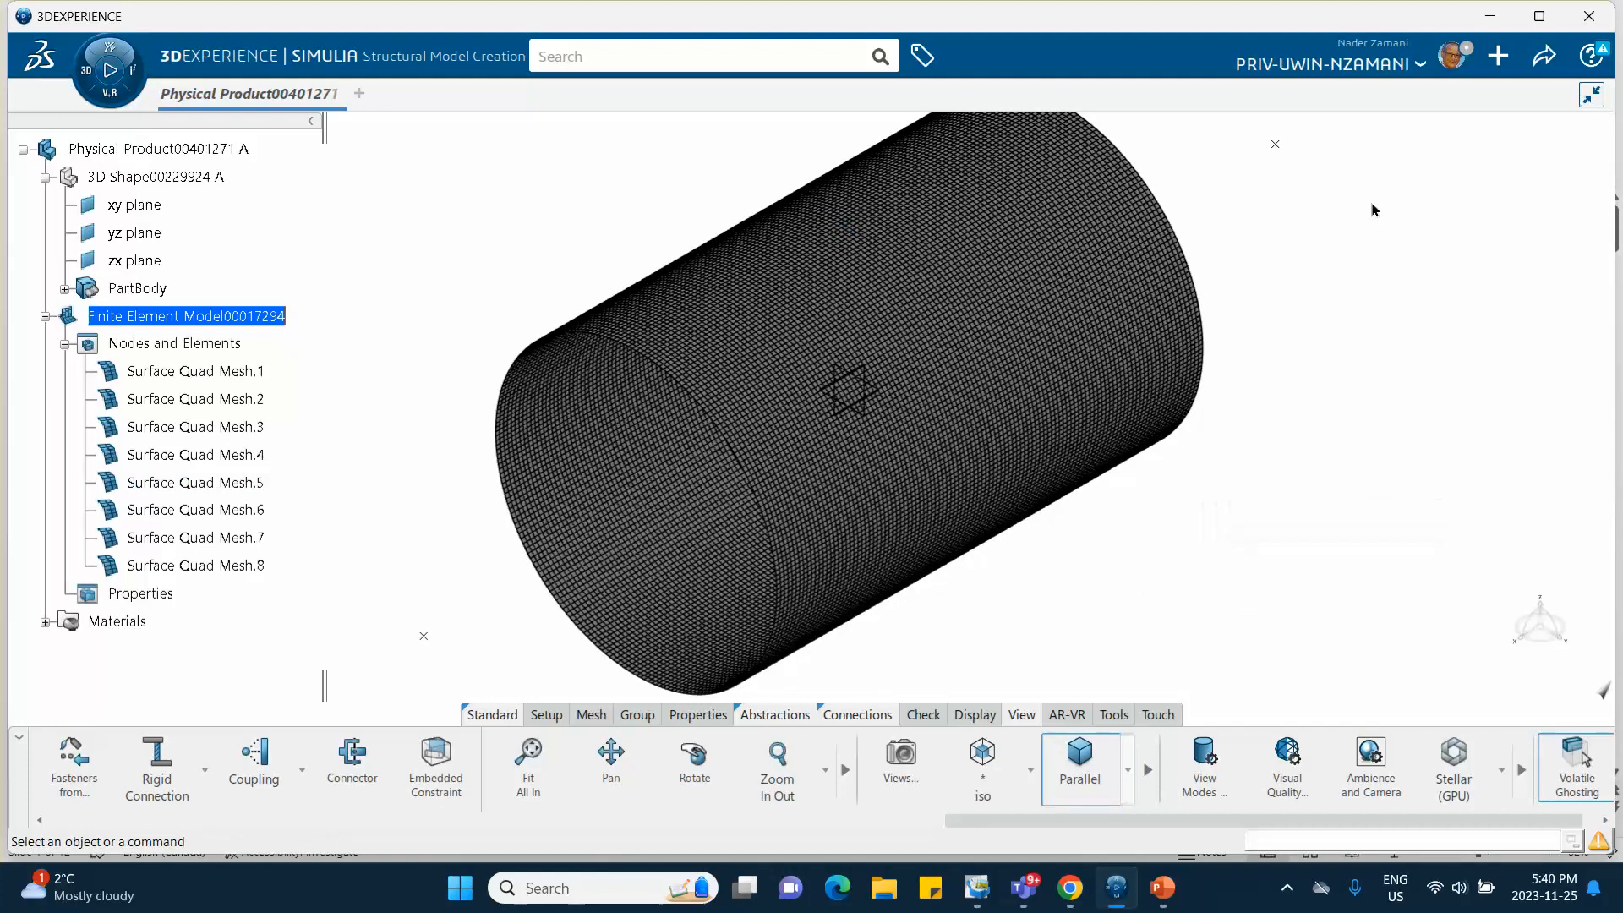
Hide all finite element models with the Visibility Manager so that only the cylinder surface geometry shows.
right_click(1280, 224)
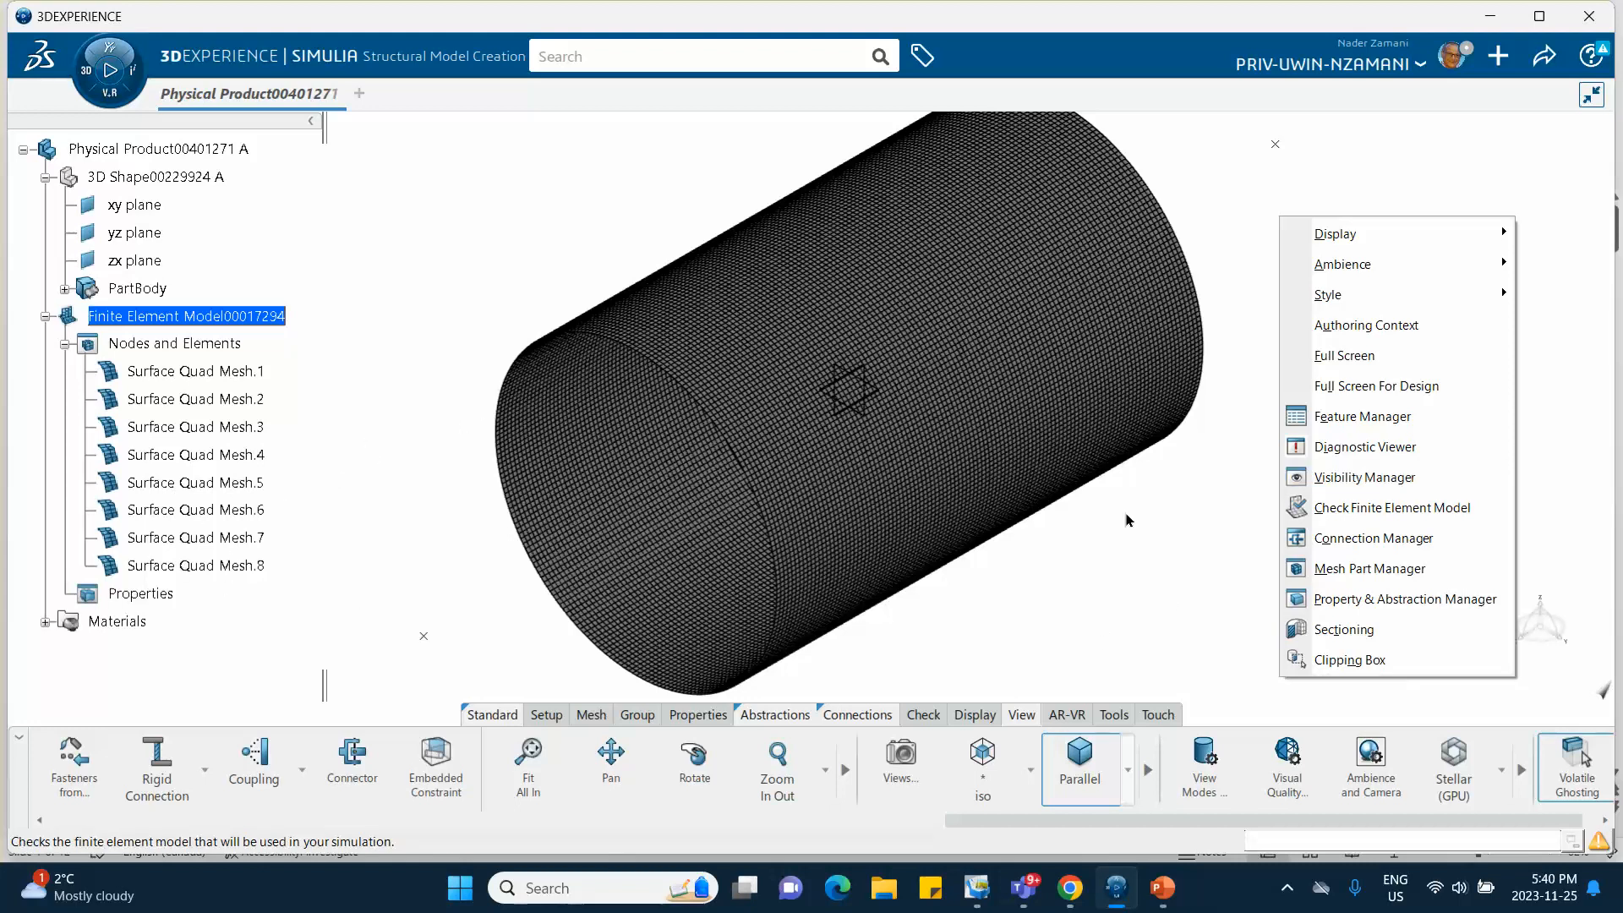
click(1333, 478)
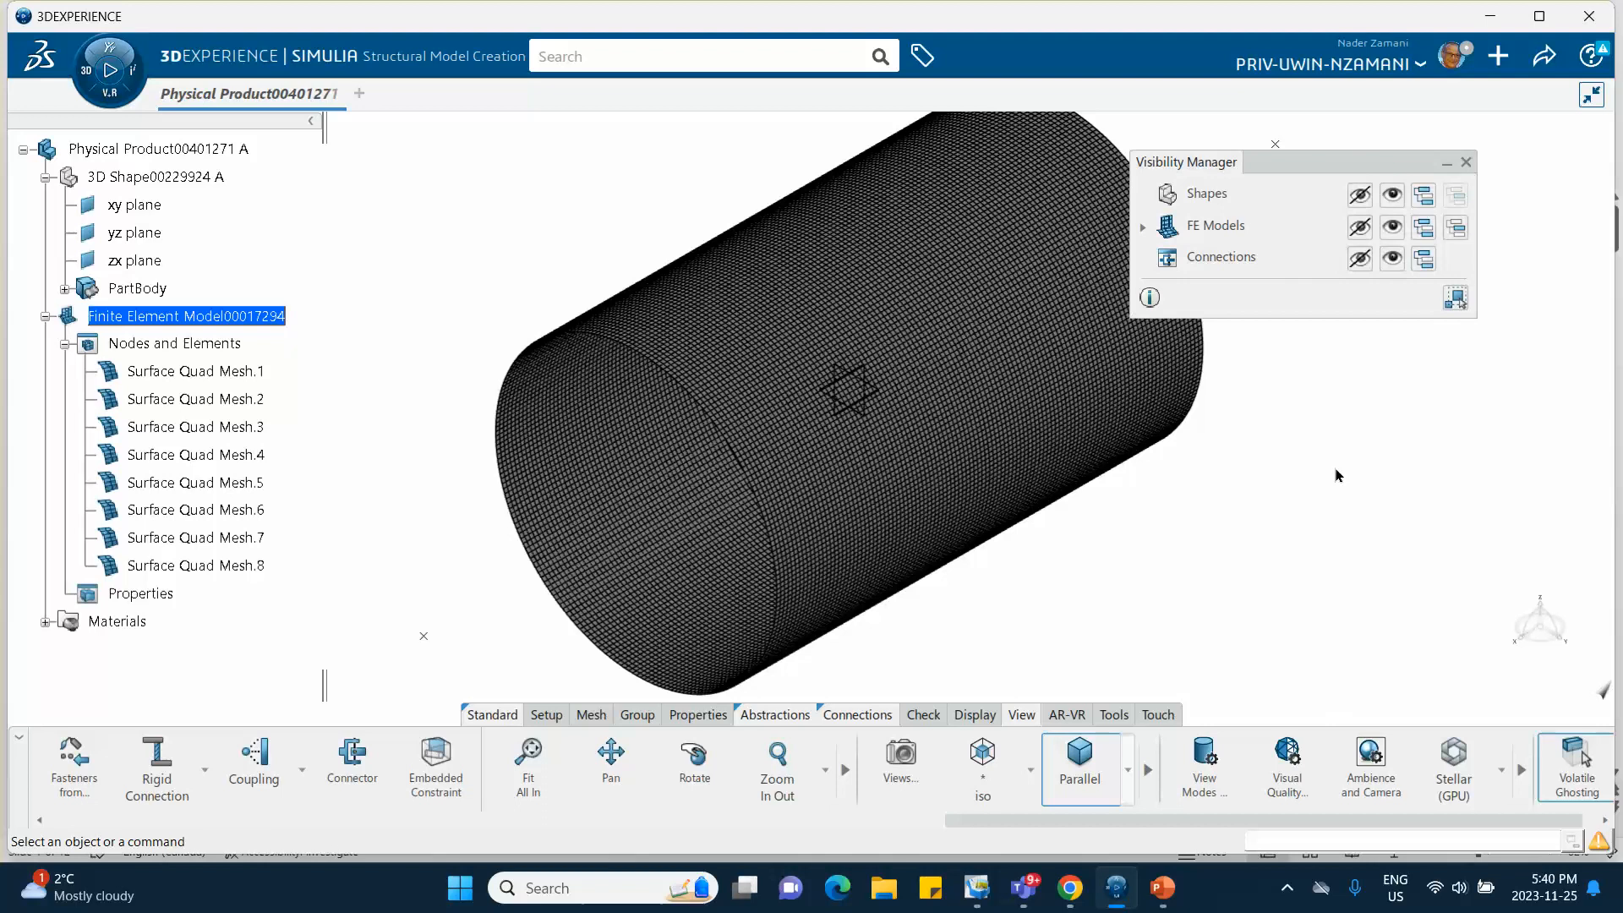
click(1359, 226)
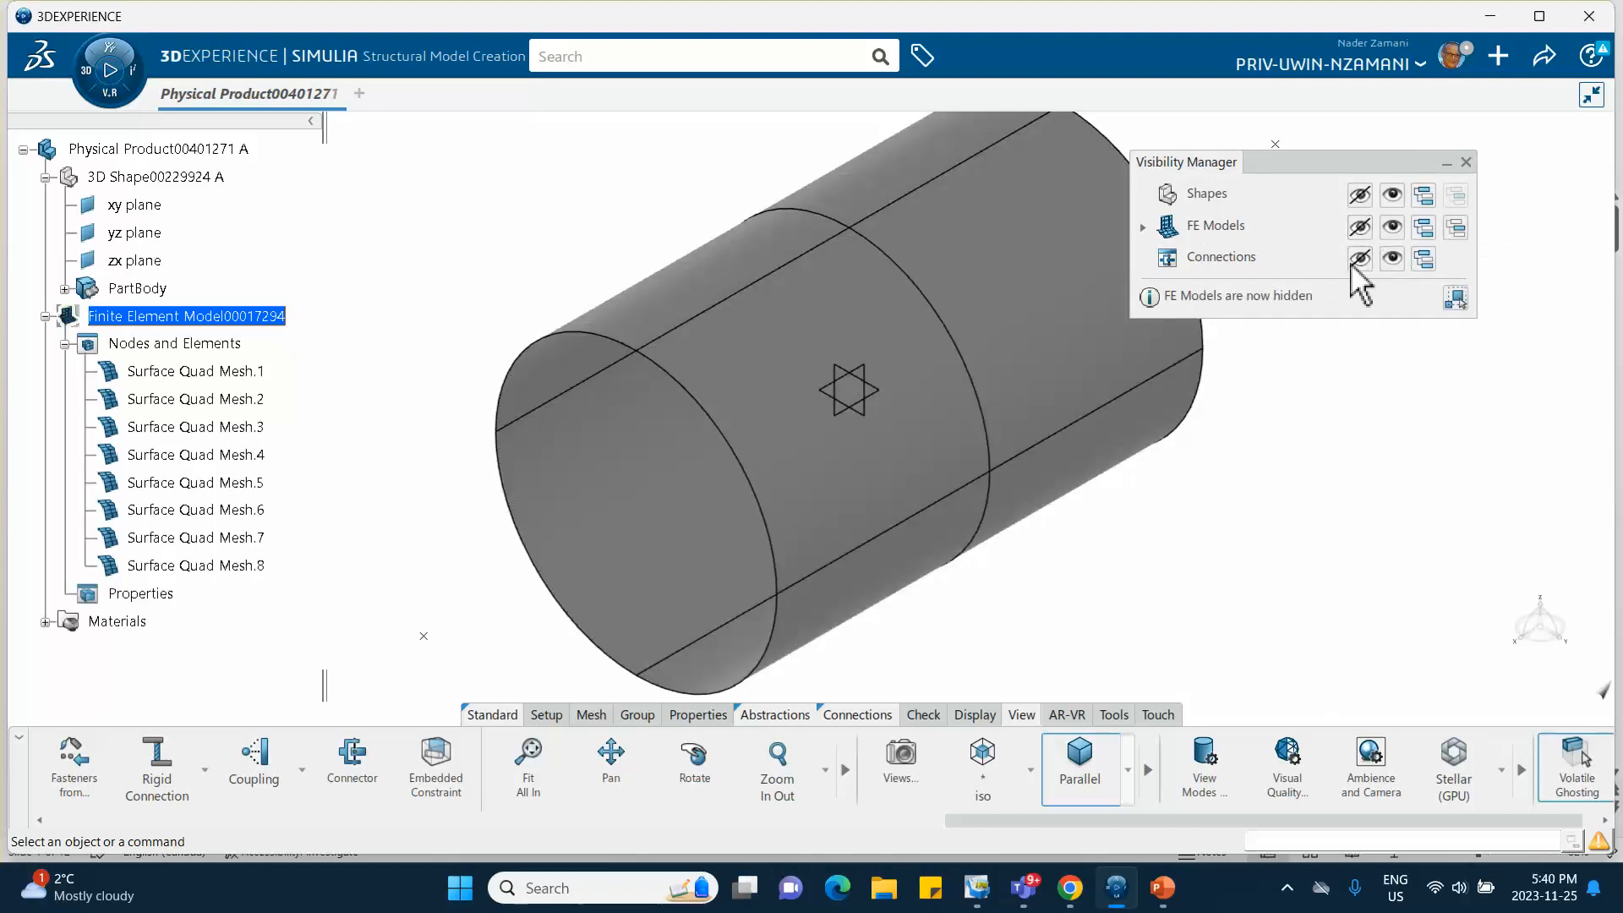
Create a shell section with 0.1 mm thickness on the upper surface piece of the cylinder's near half.
middle_drag(1180, 574, 1162, 440)
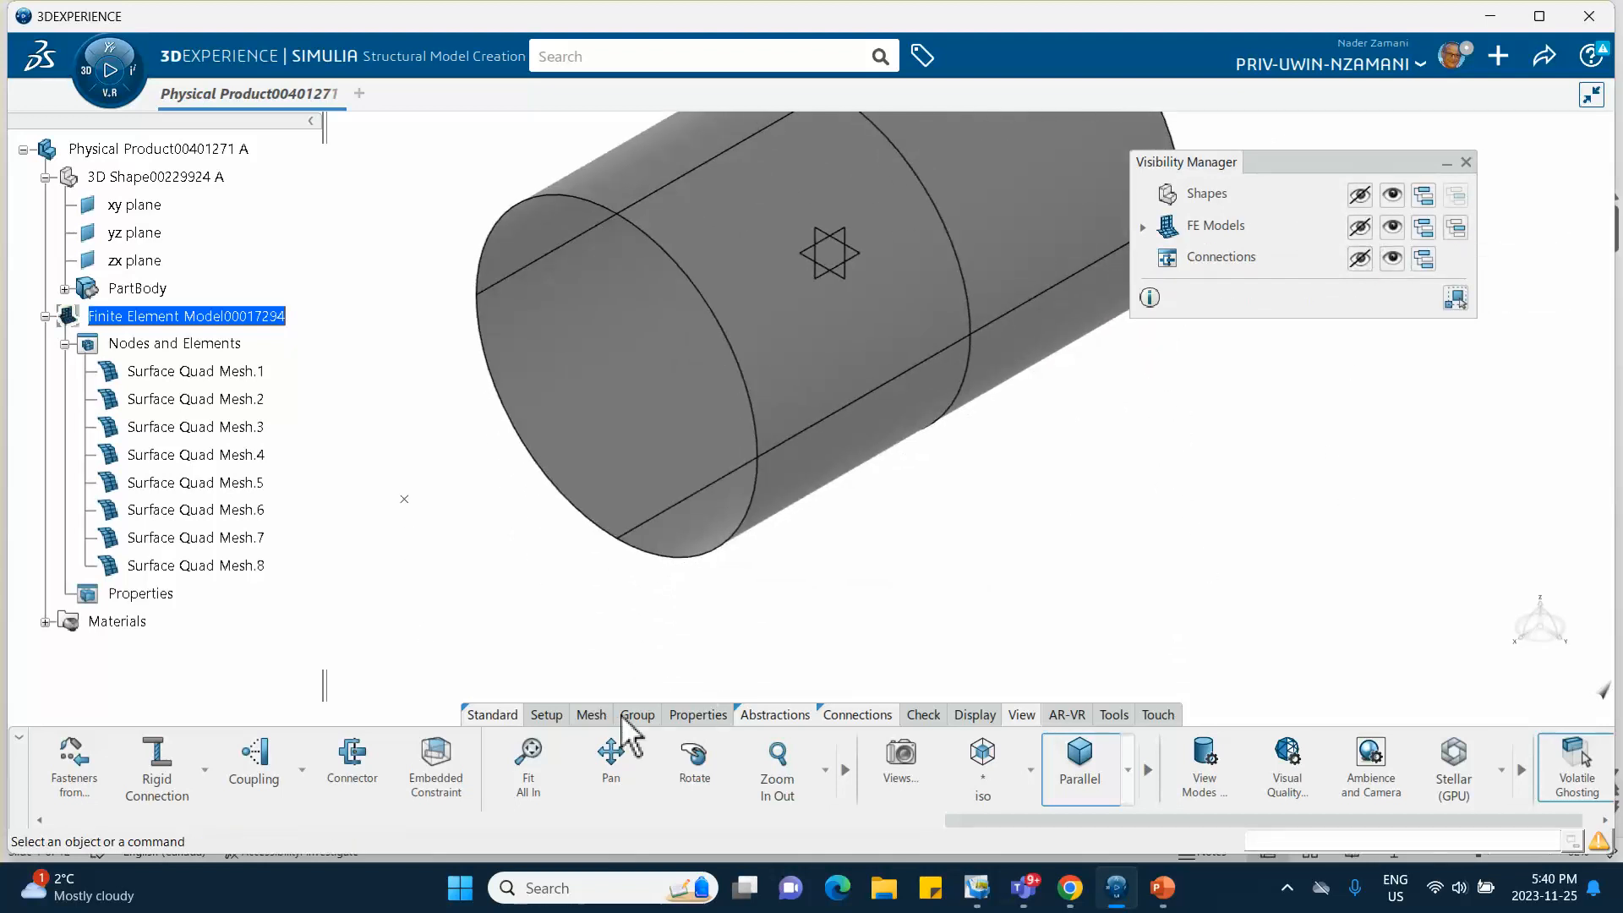
click(698, 715)
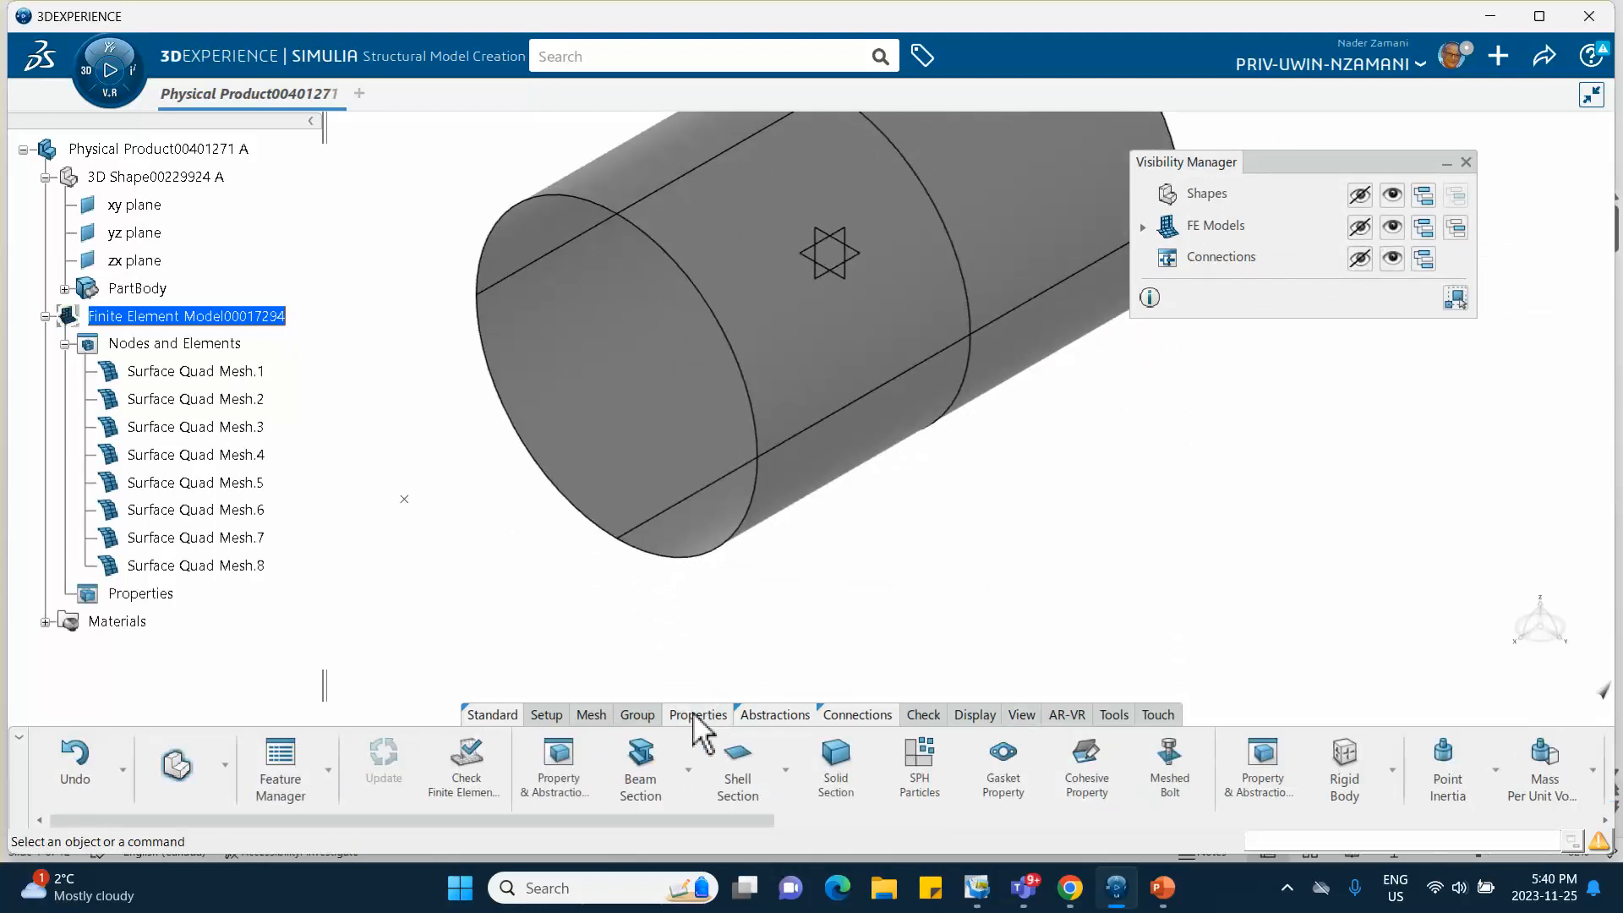
click(732, 782)
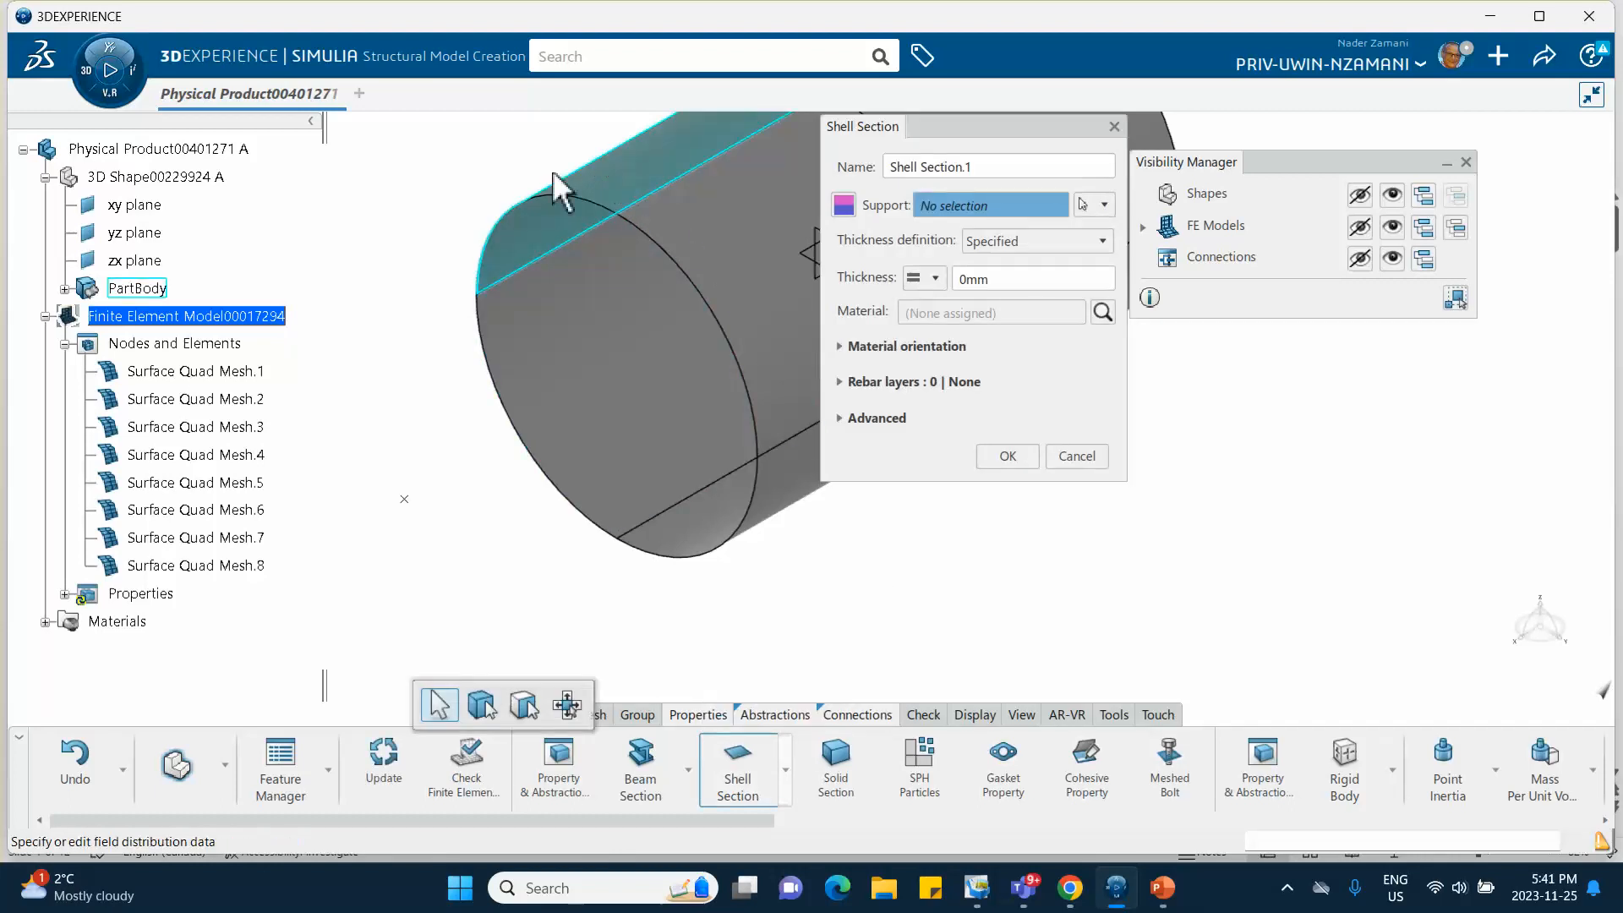
click(642, 180)
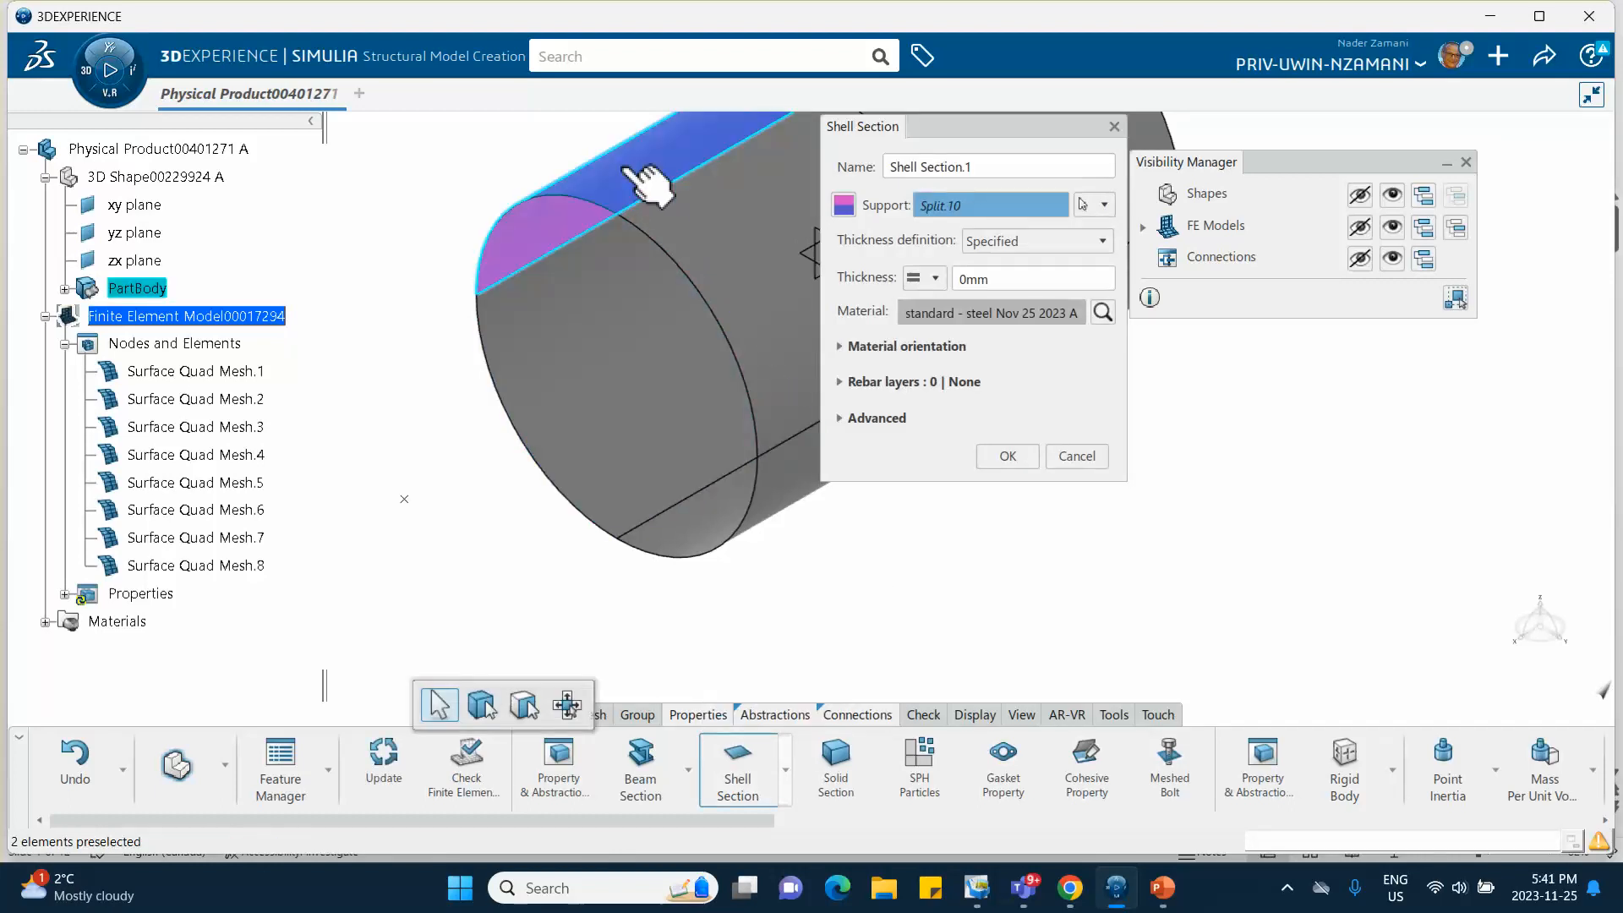
click(996, 280)
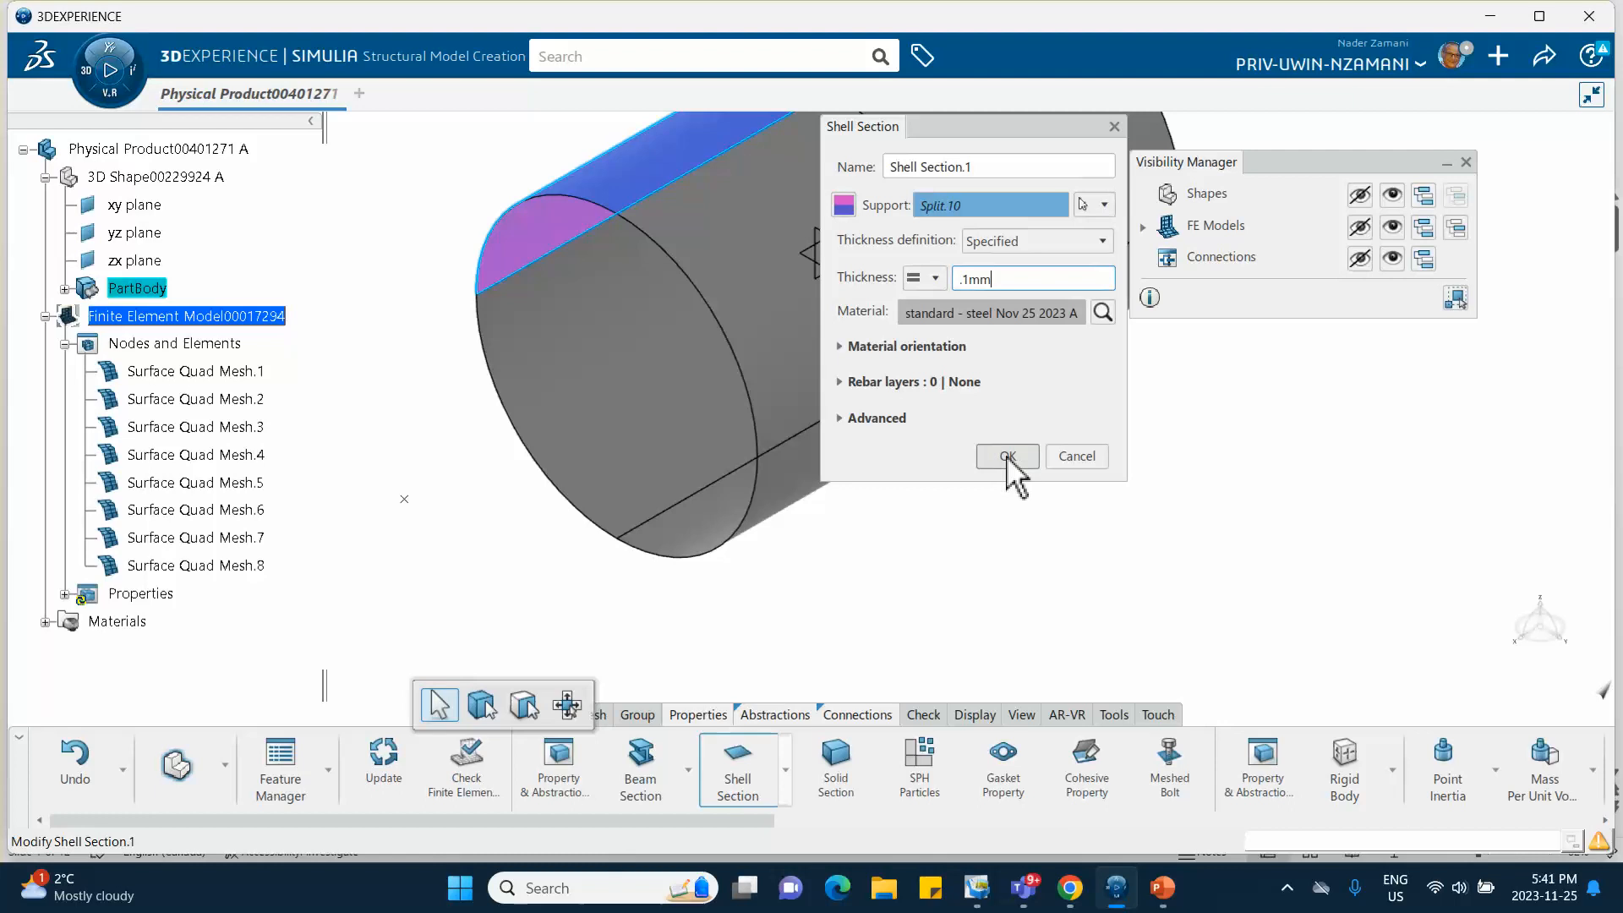
click(1005, 455)
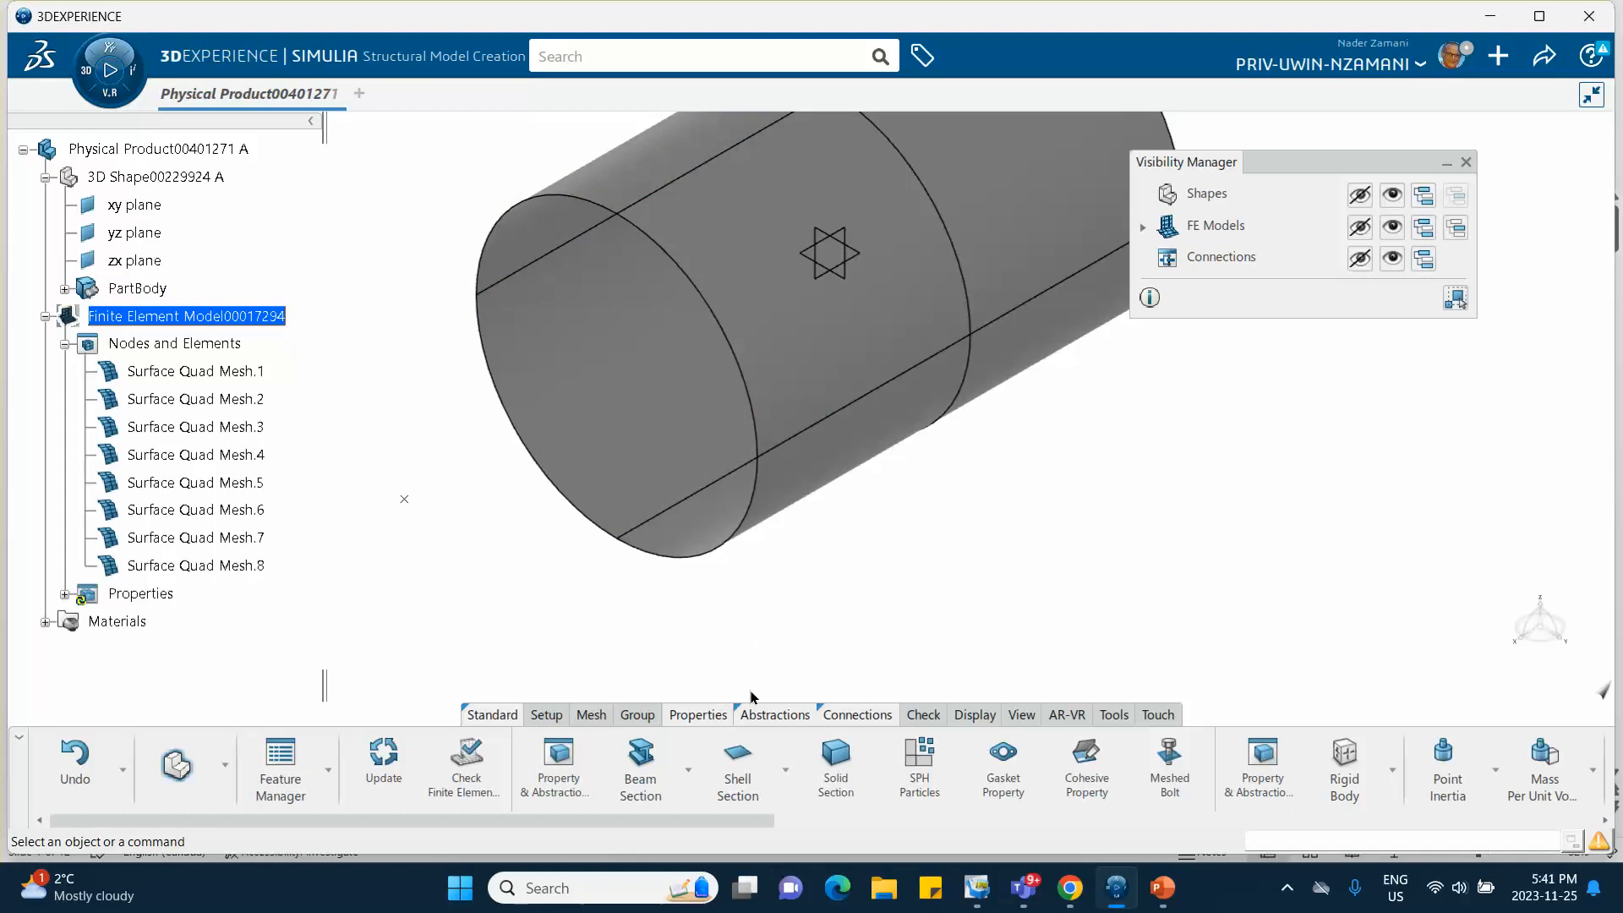
Create separate 0.1 mm thick shell sections on the rear piece and the lower piece of the cylinder's near half.
click(737, 760)
click(676, 418)
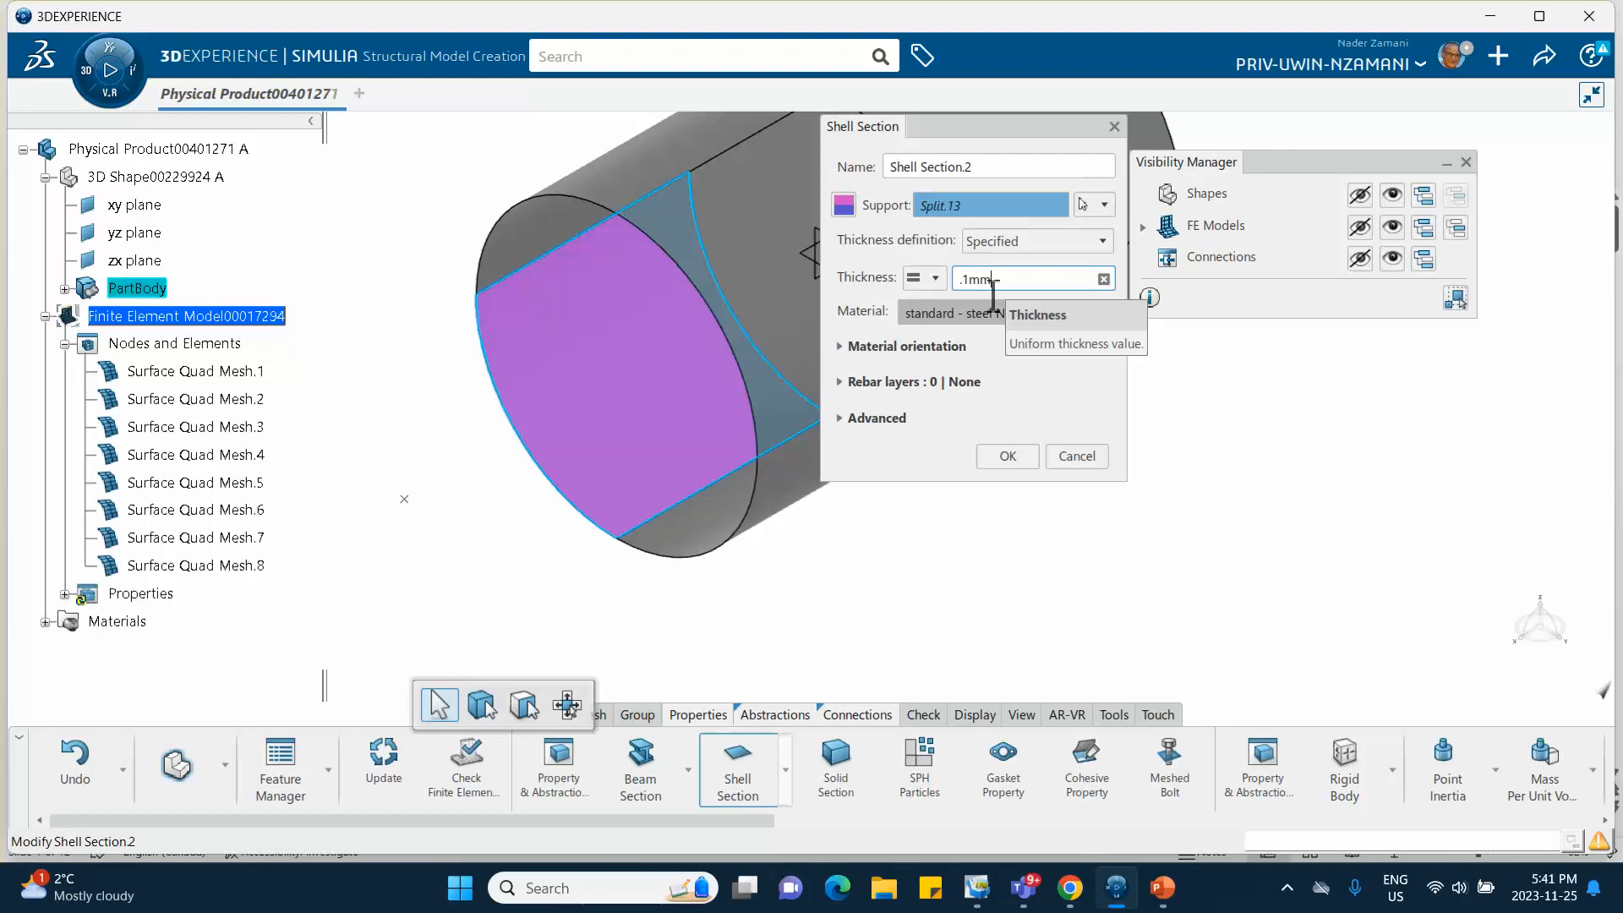
click(1028, 454)
click(737, 764)
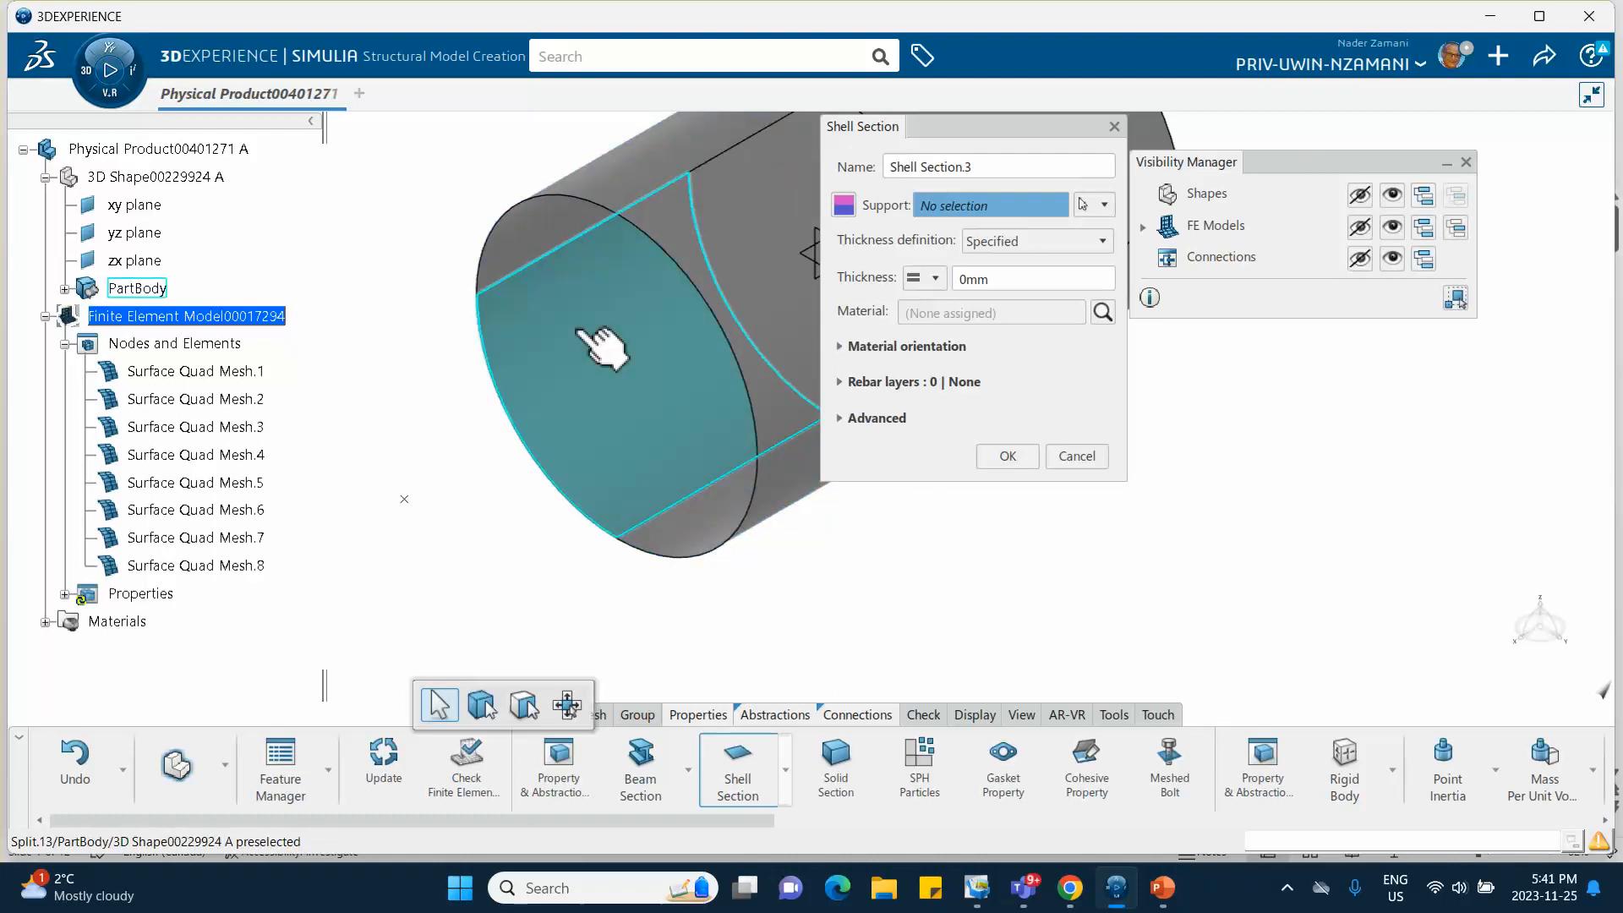
click(777, 505)
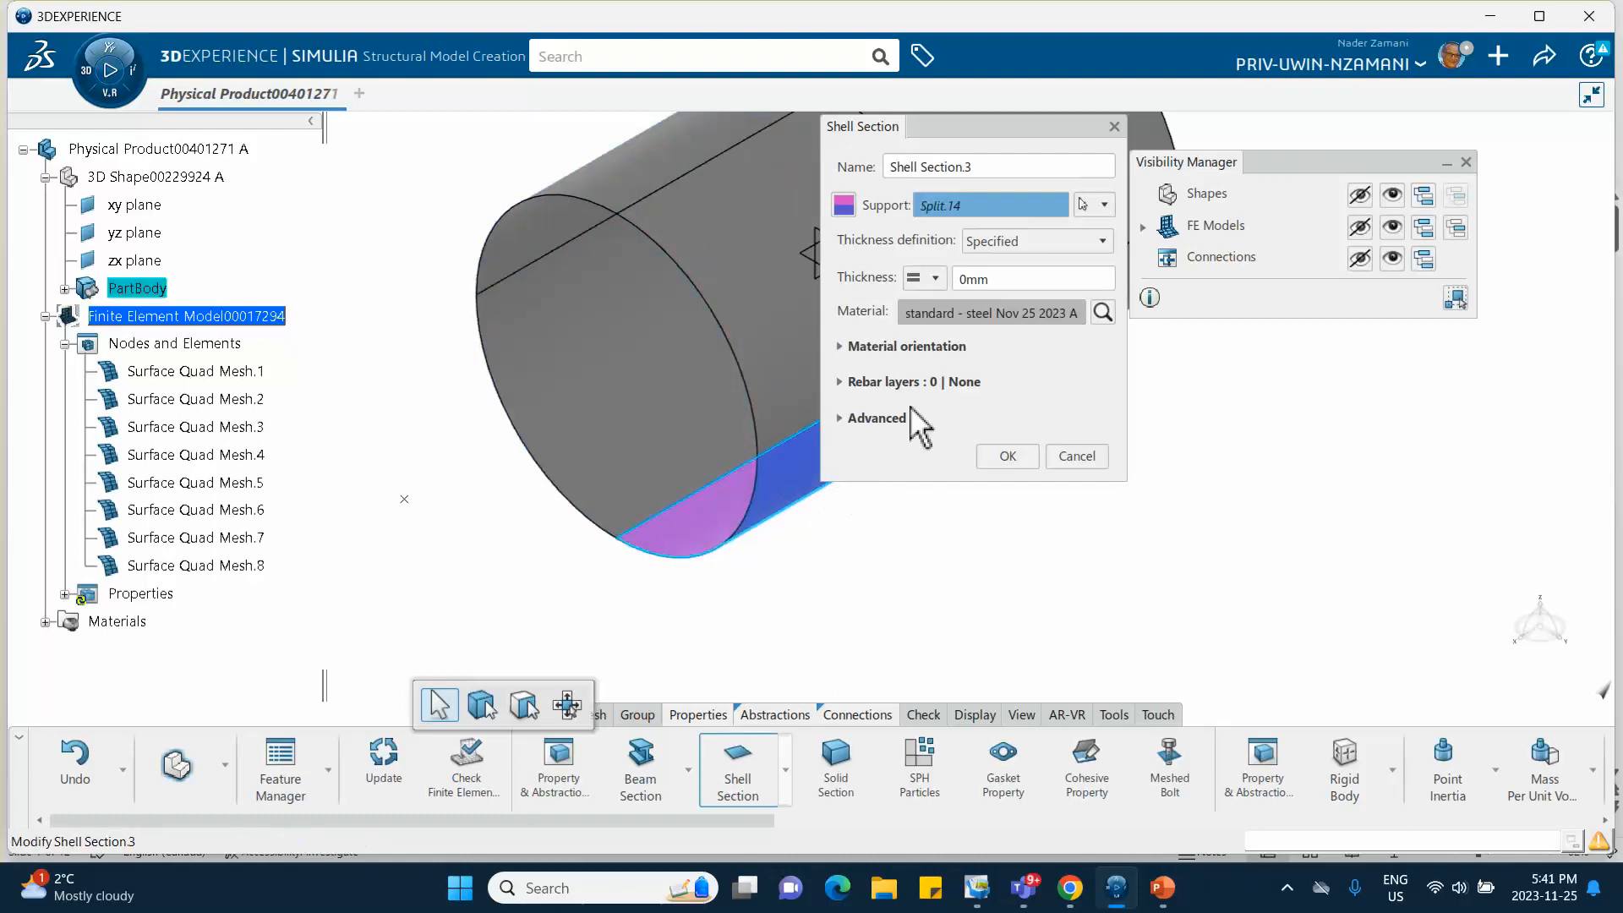
double_click(998, 282)
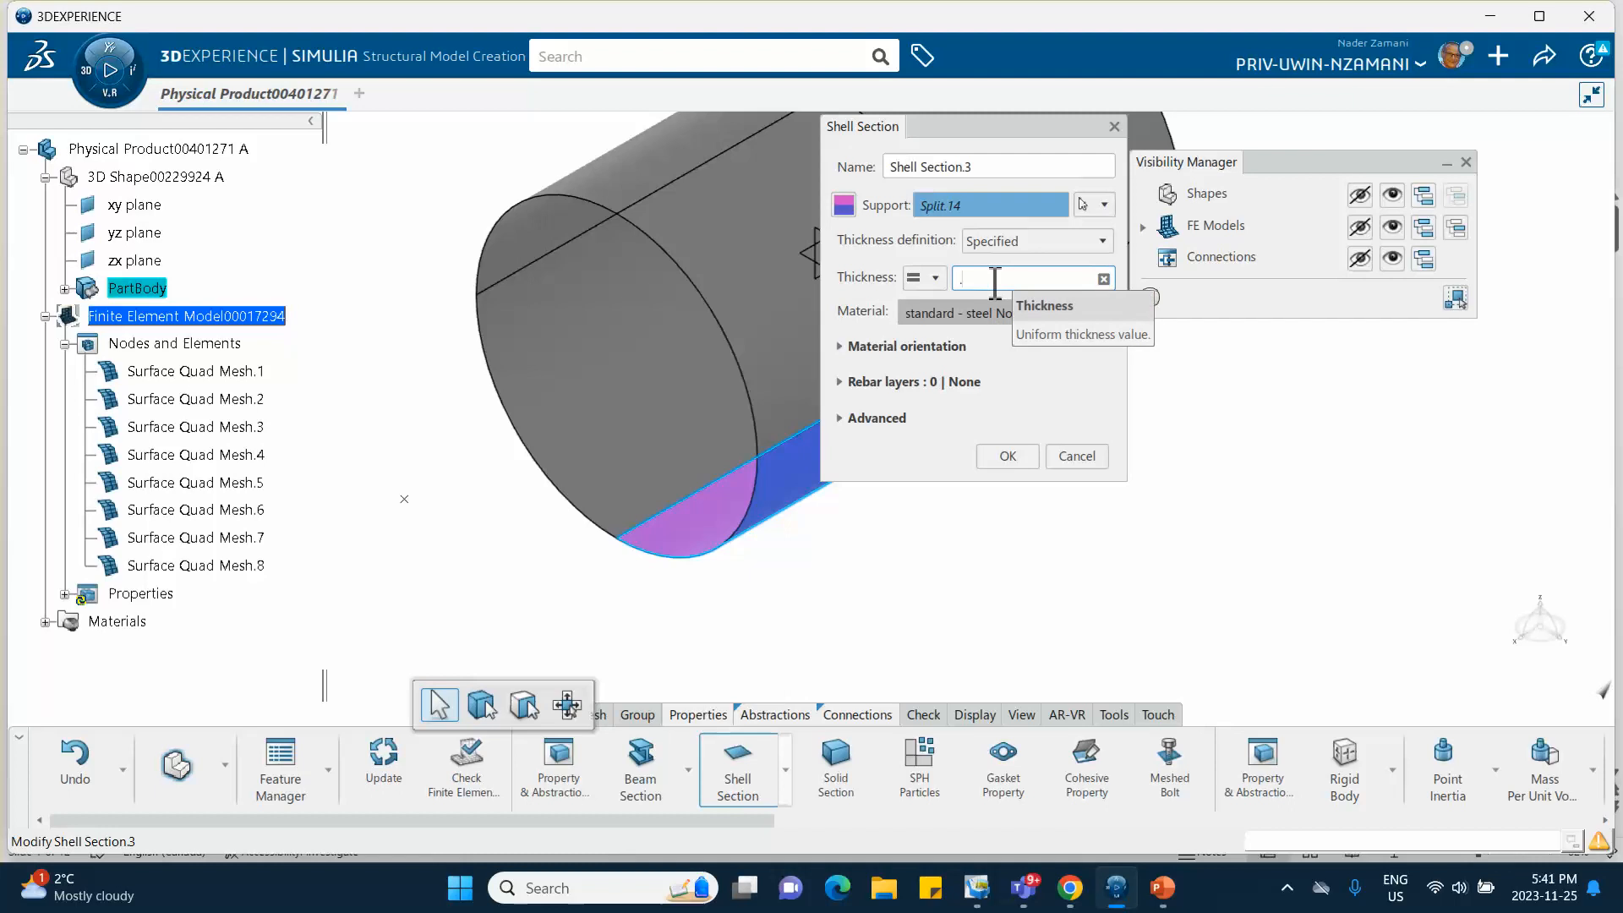
click(1007, 456)
Review the supports and thicknesses of the first three shell sections to see which surface pieces are covered.
middle_drag(965, 461, 936, 521)
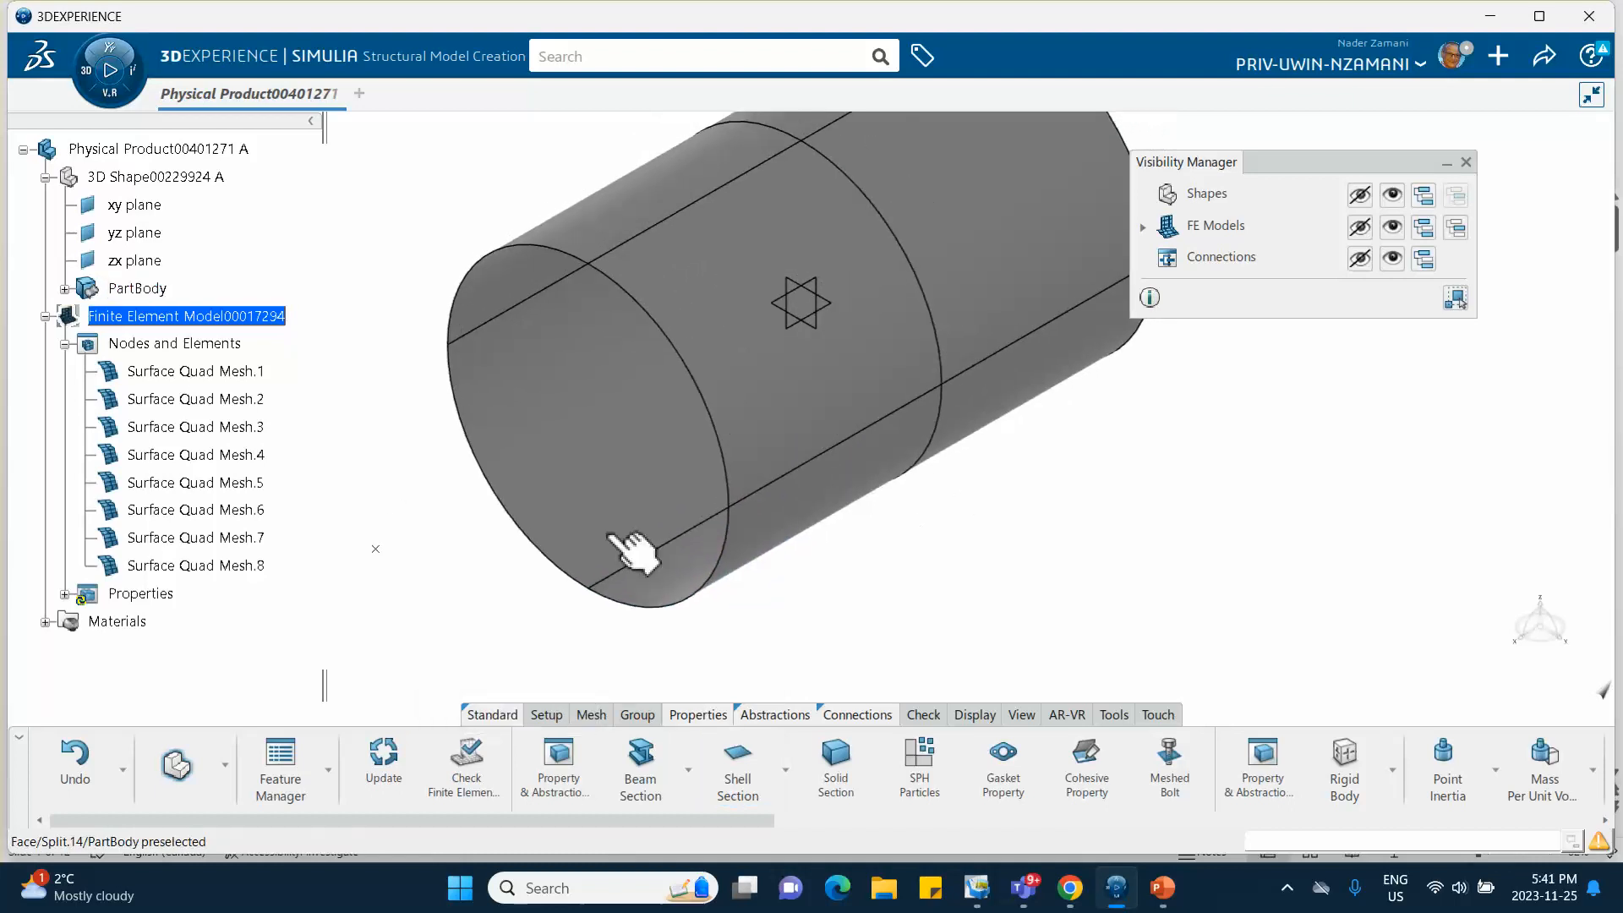
click(65, 594)
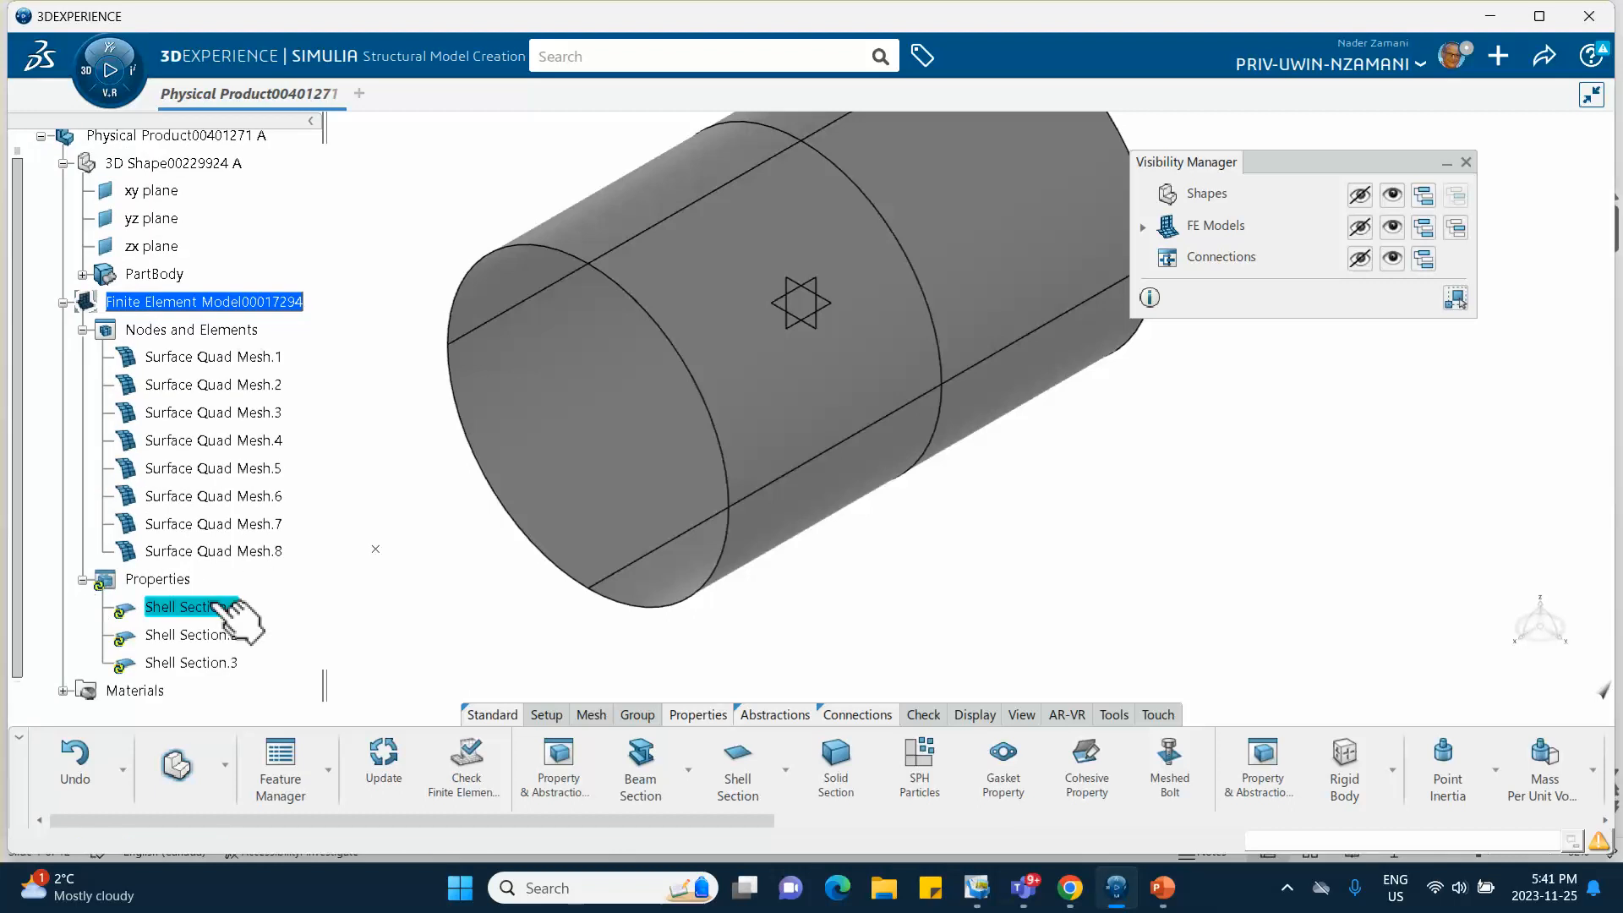
double_click(222, 605)
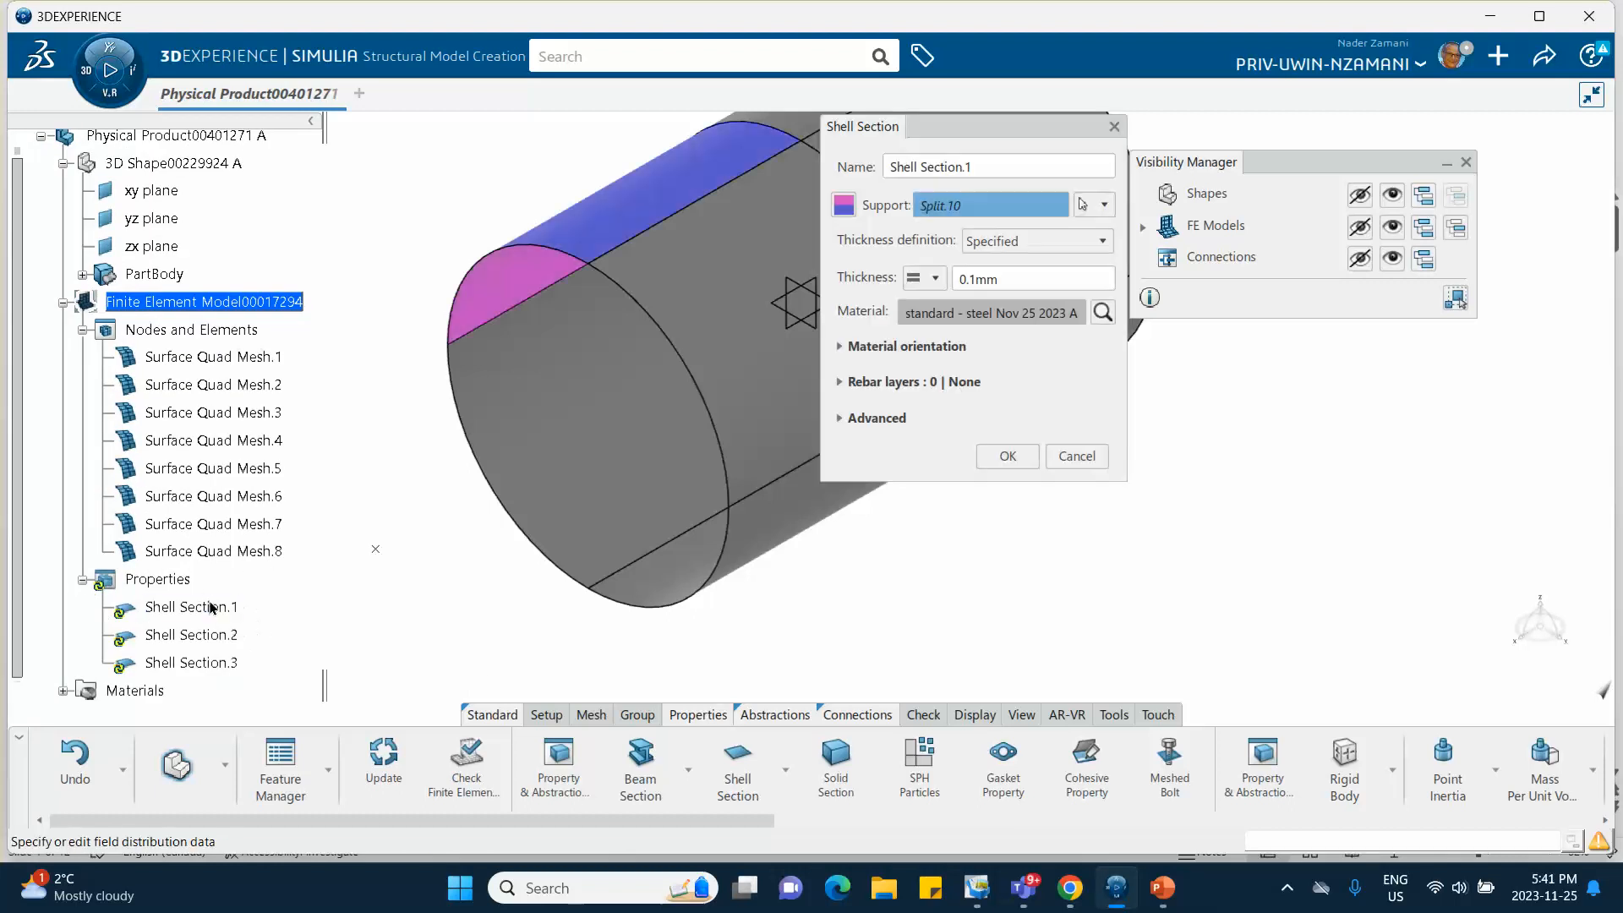
click(1072, 461)
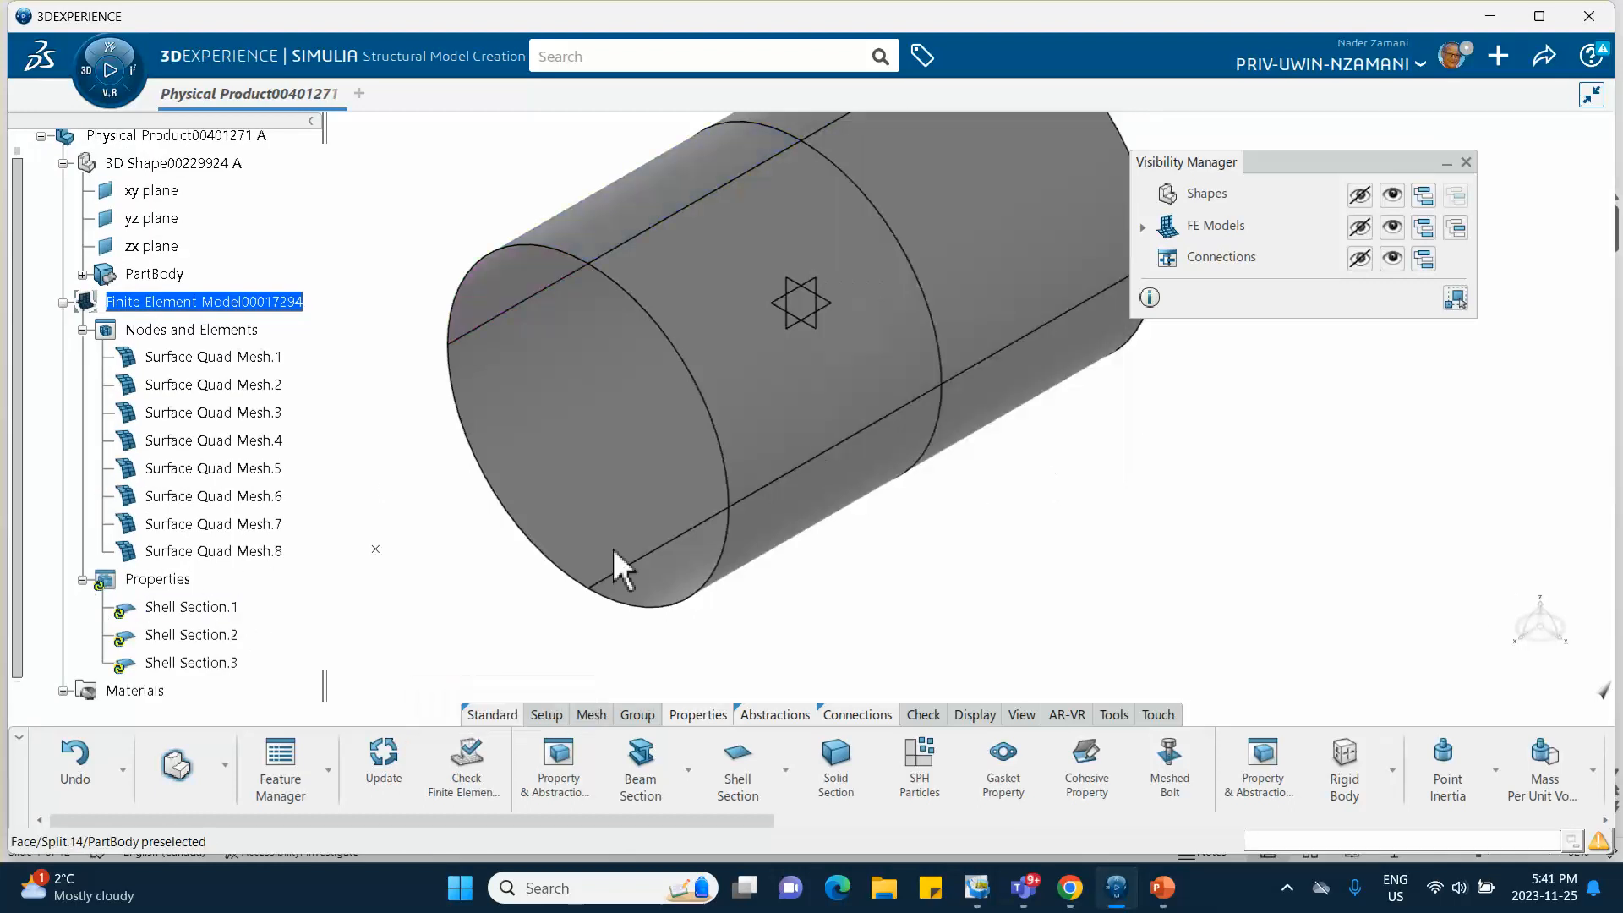
double_click(235, 636)
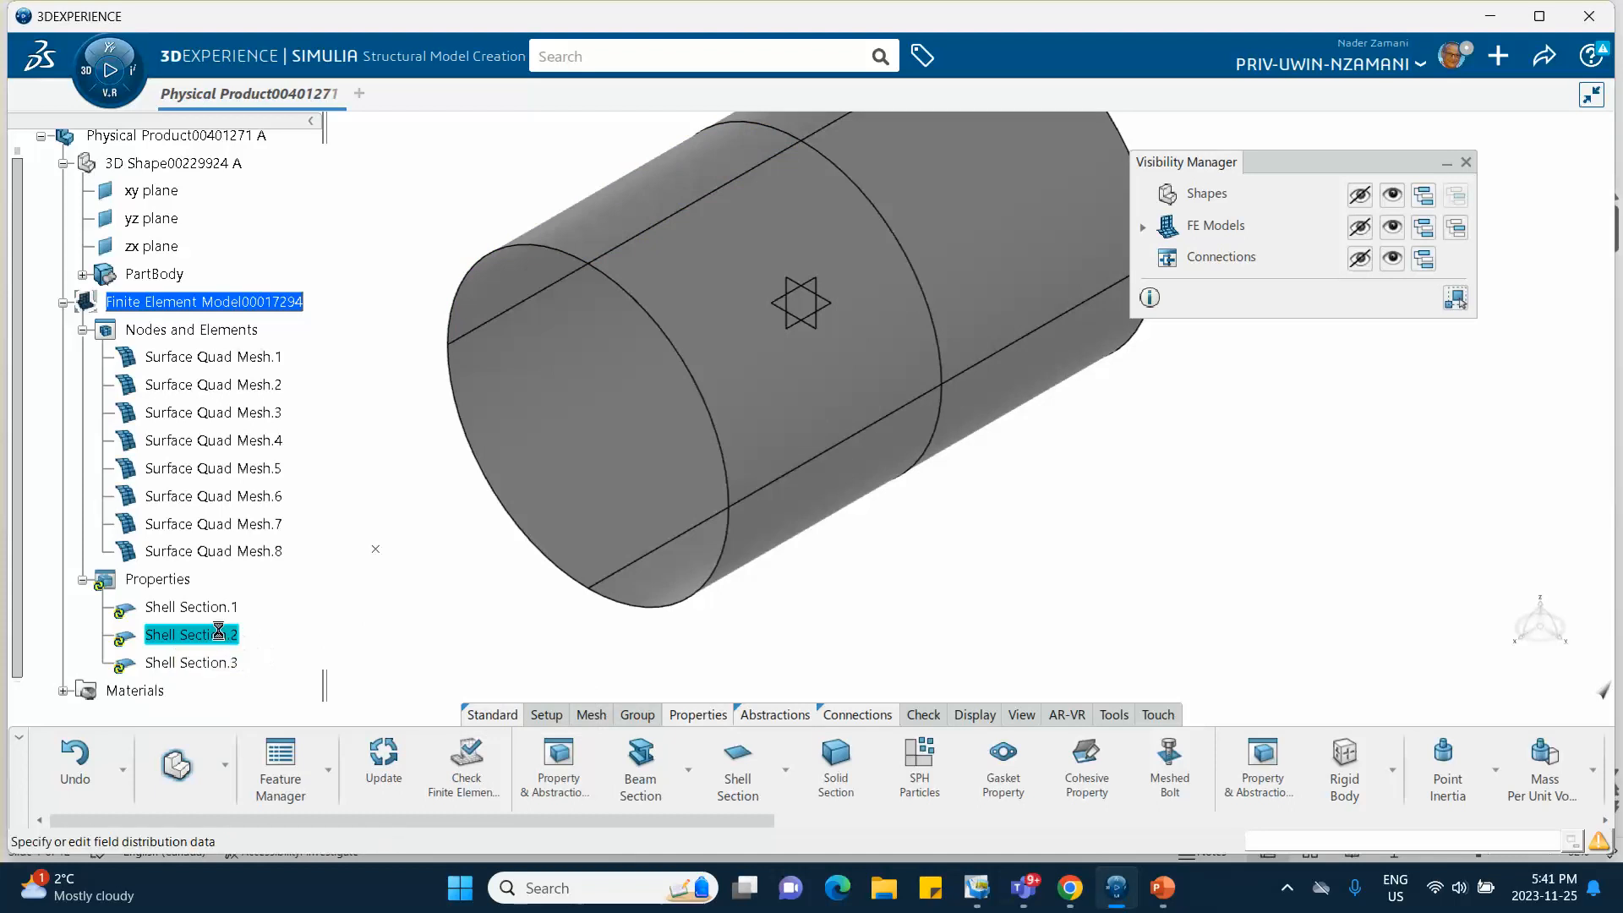
click(1077, 459)
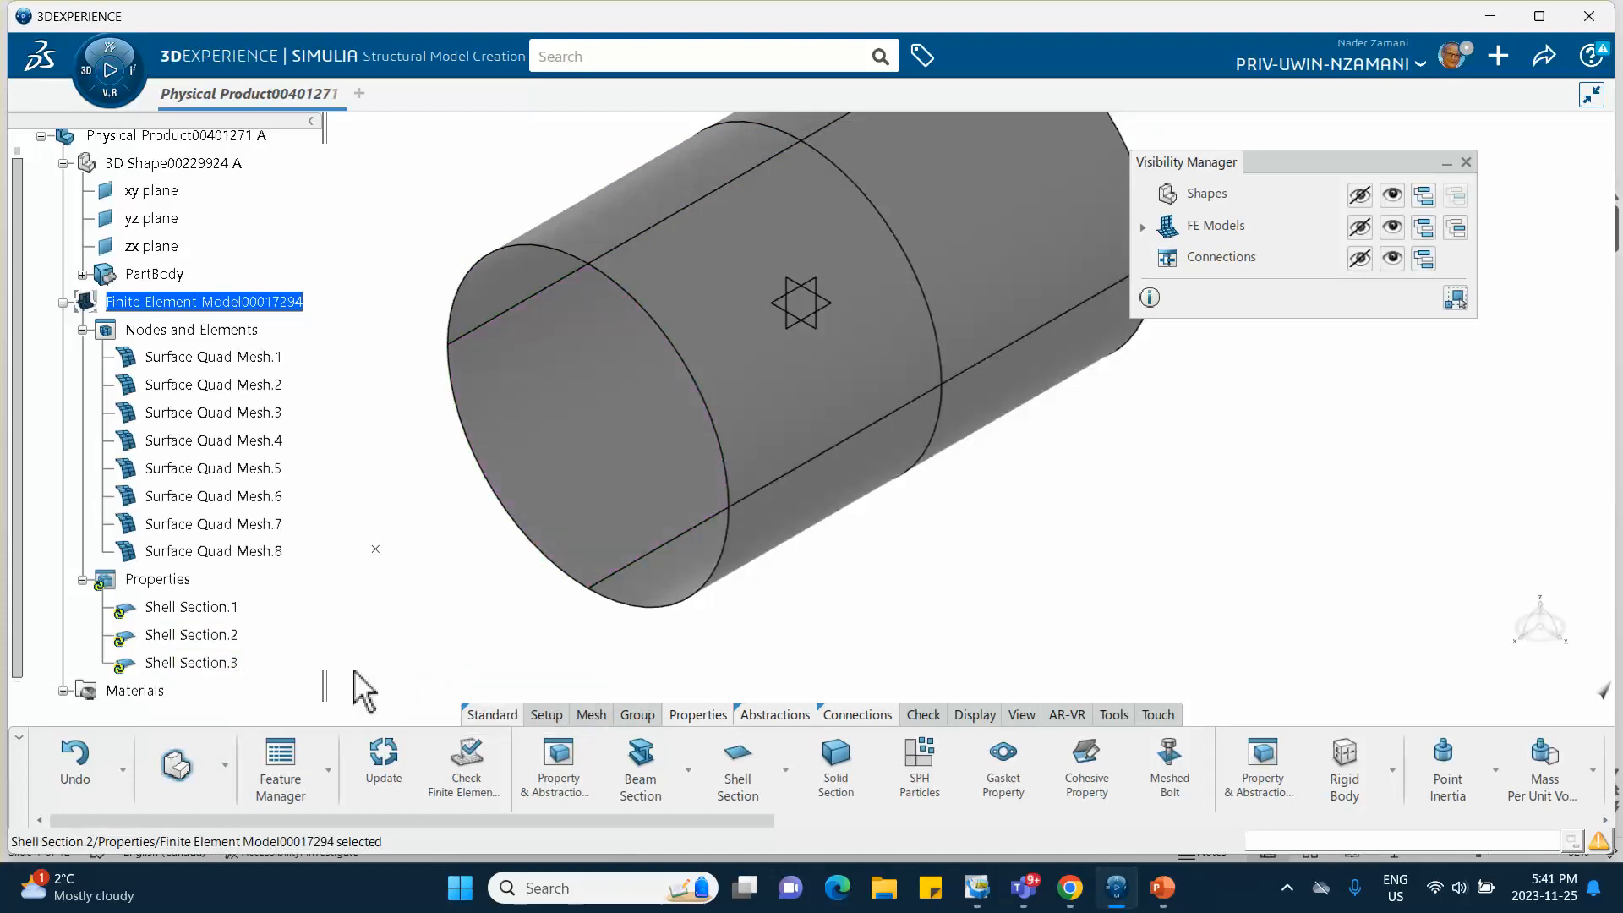
double_click(223, 663)
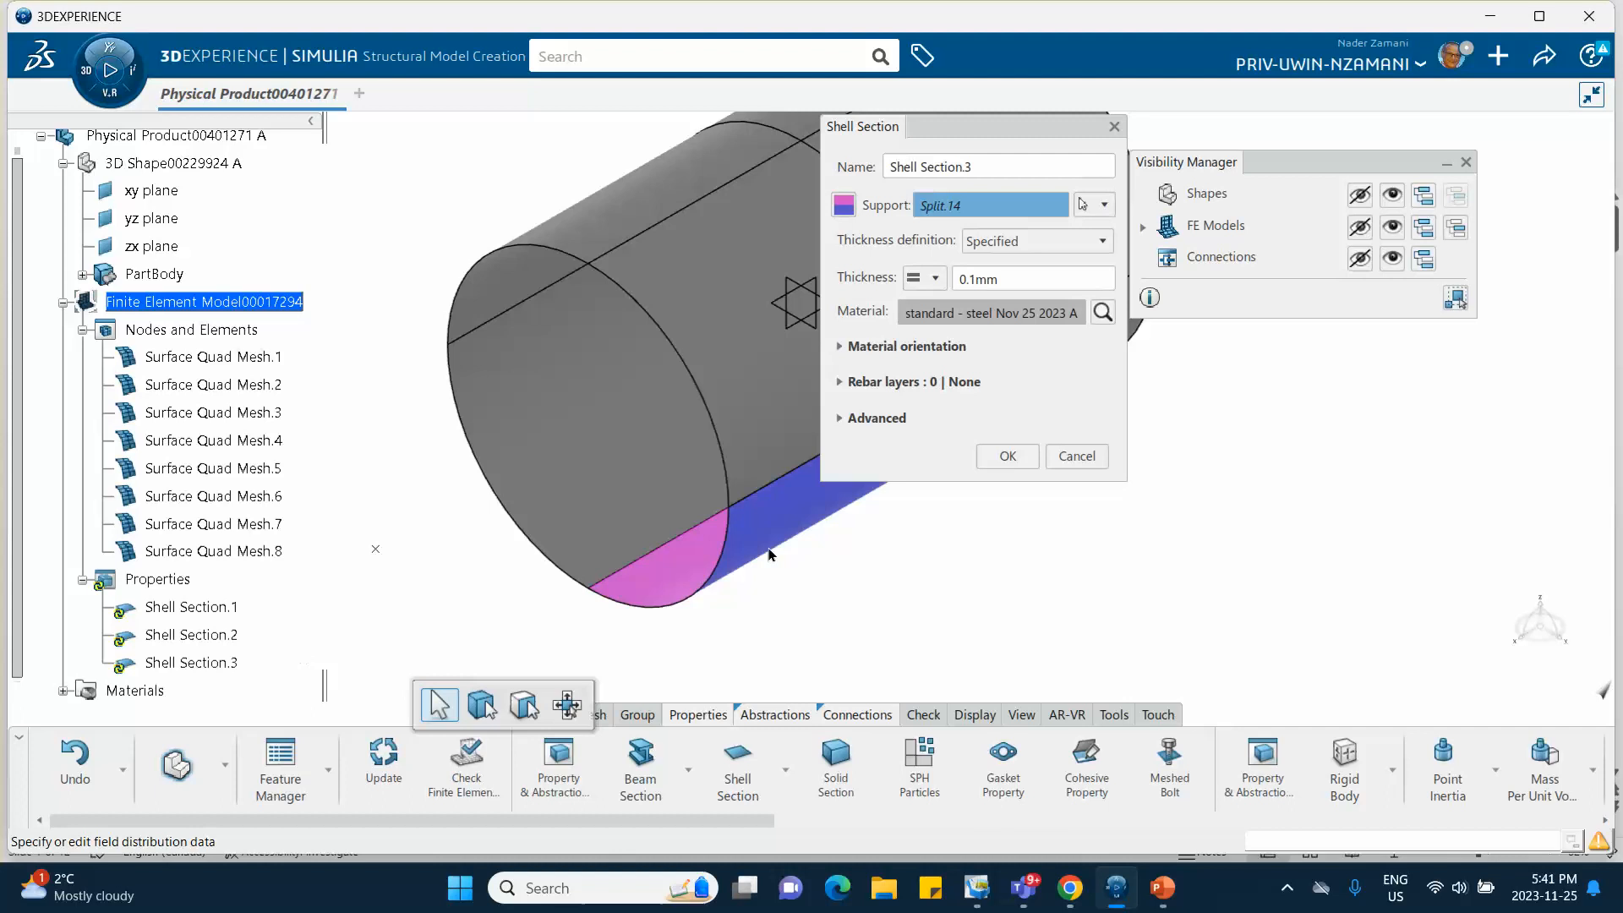
click(1078, 458)
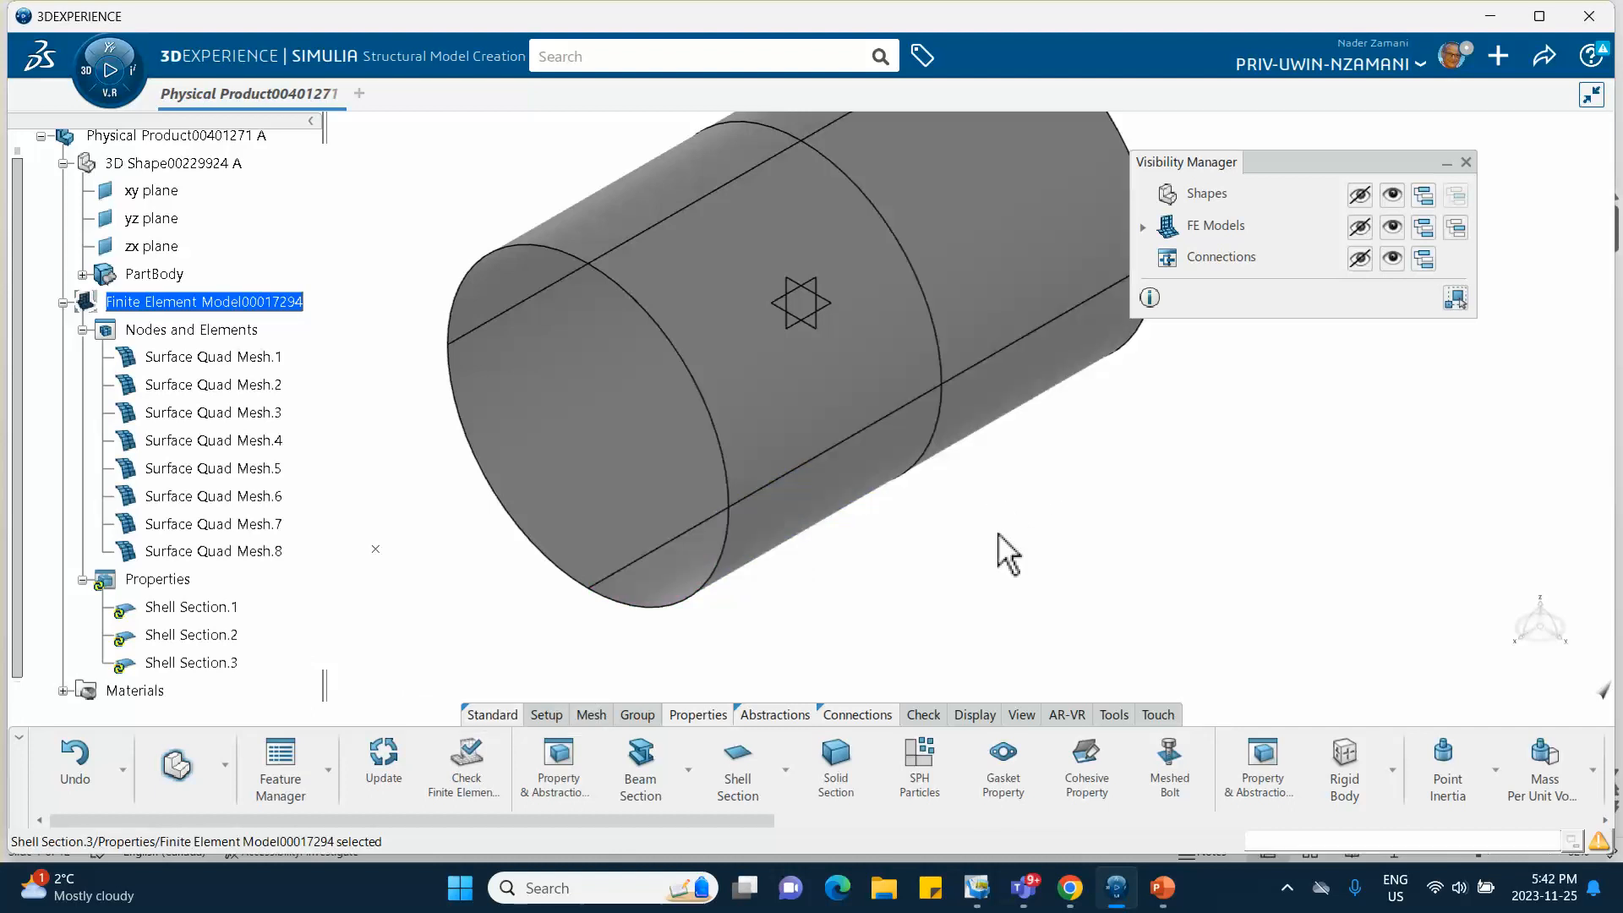
Create a 0.1 mm thick shell section on the front piece of the cylinder's near half.
click(774, 404)
double_click(995, 276)
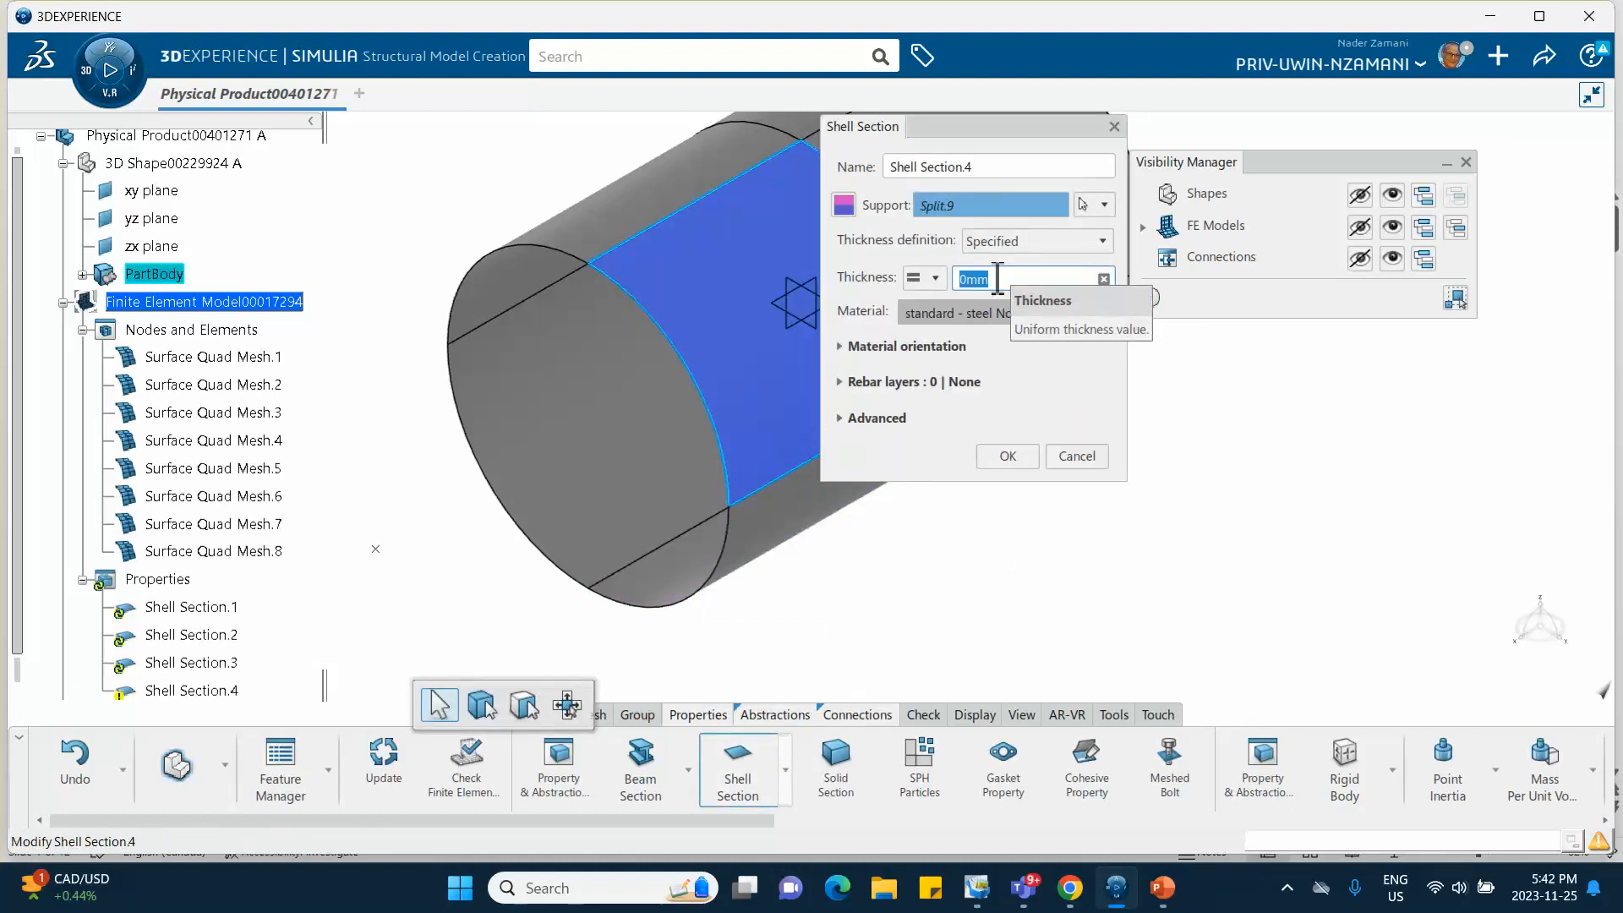
text(.1mm)
click(1027, 459)
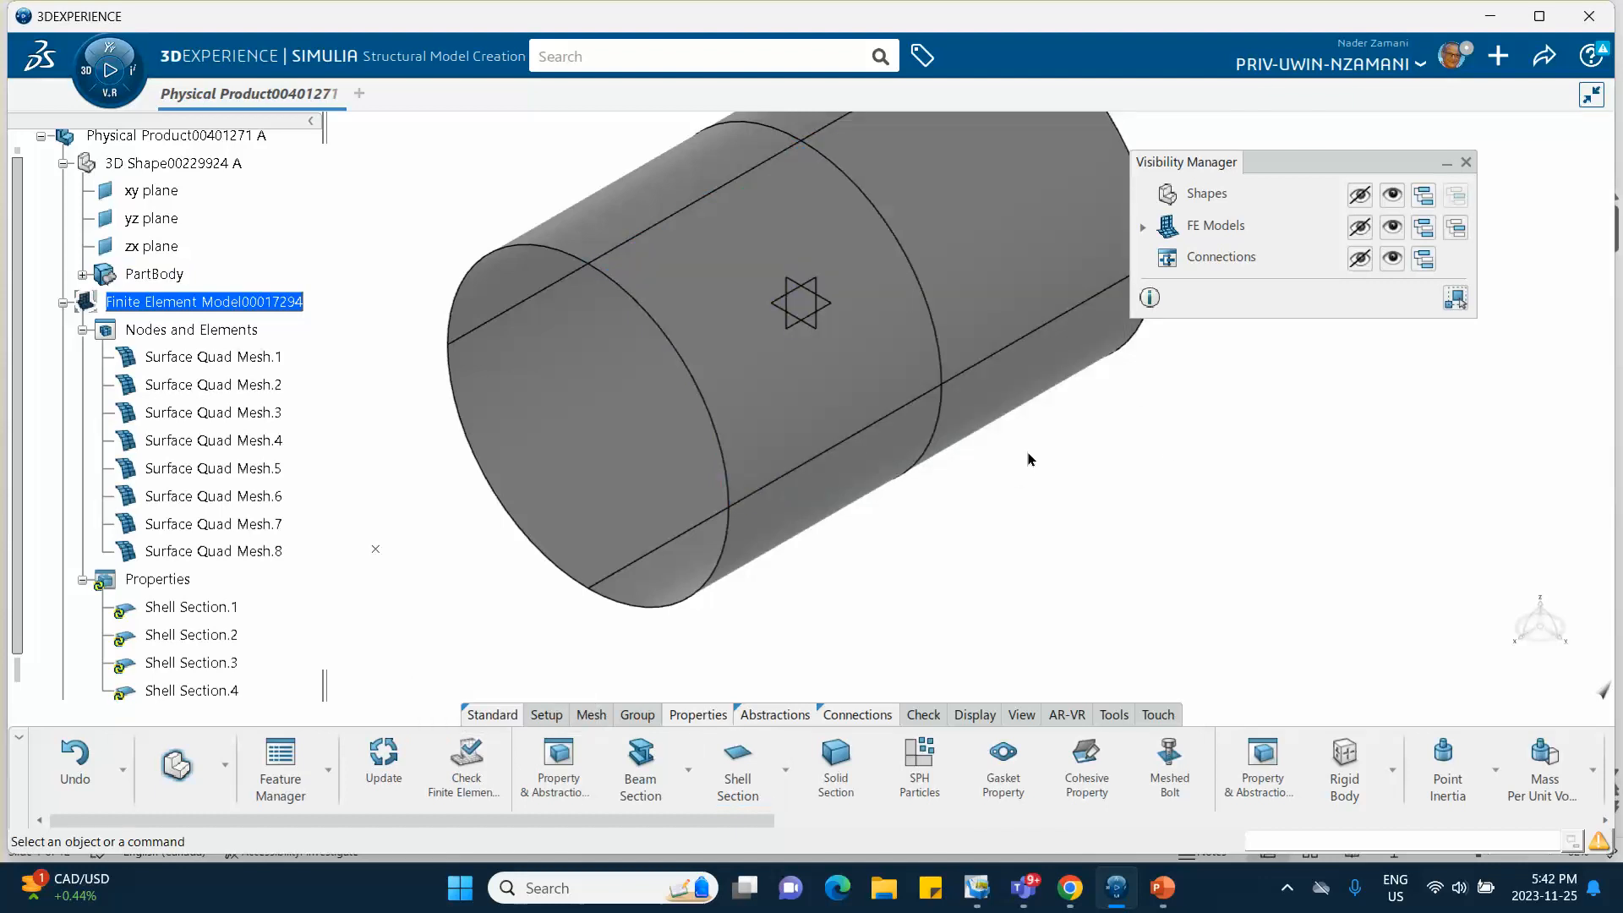
Create a shell section with 0.1 mm thickness on the upper piece of the cylinder's far half.
middle_drag(1086, 265, 879, 423)
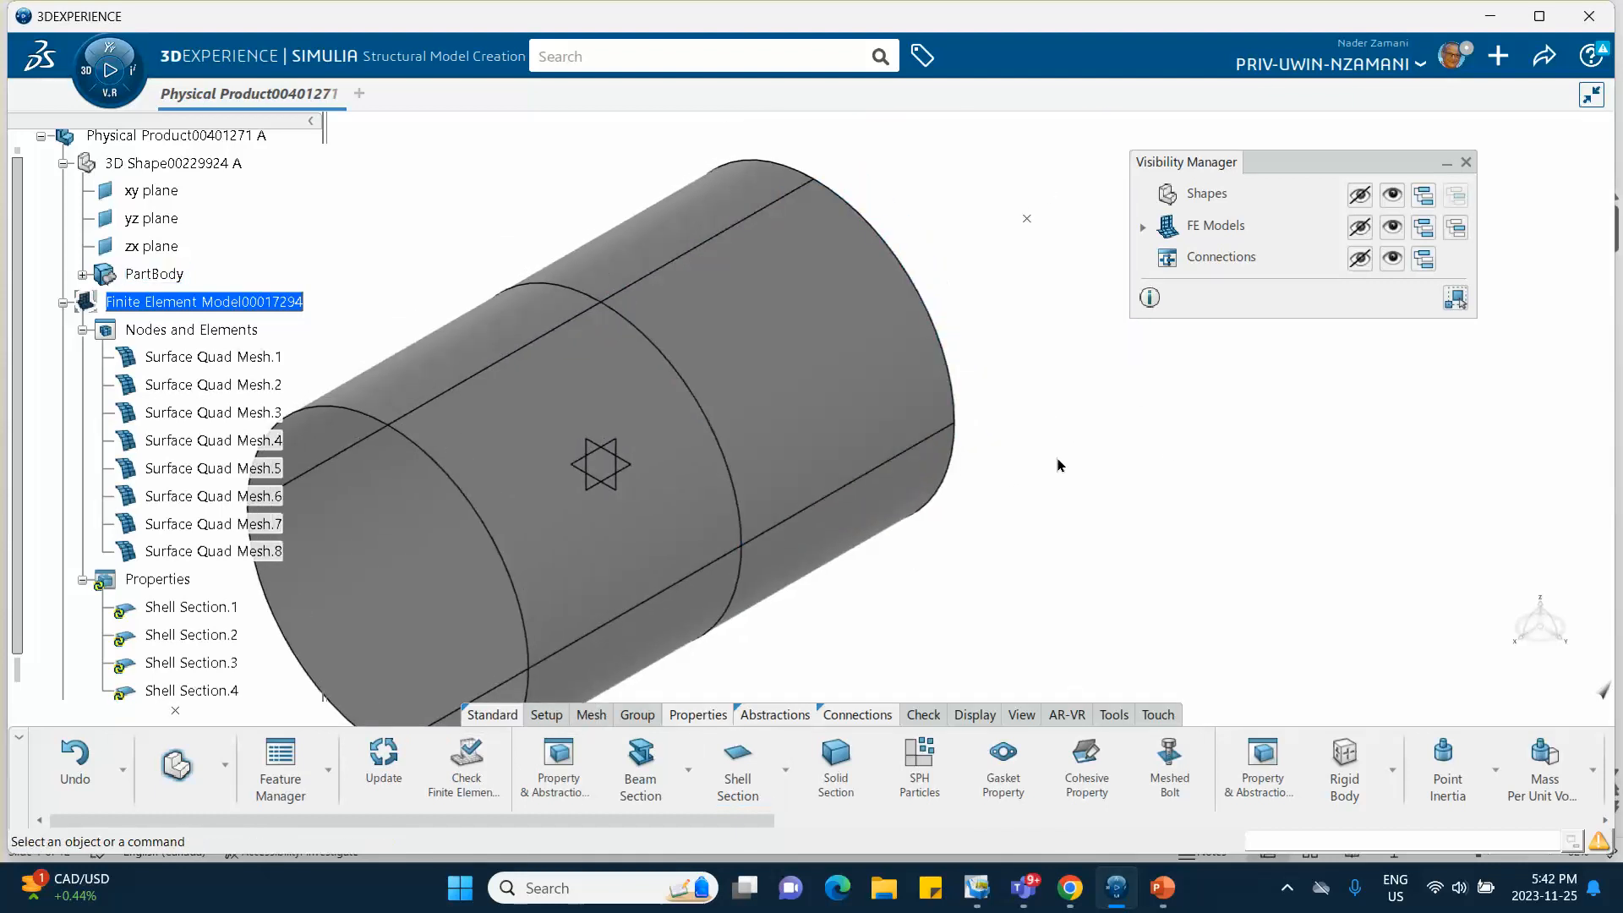
click(737, 761)
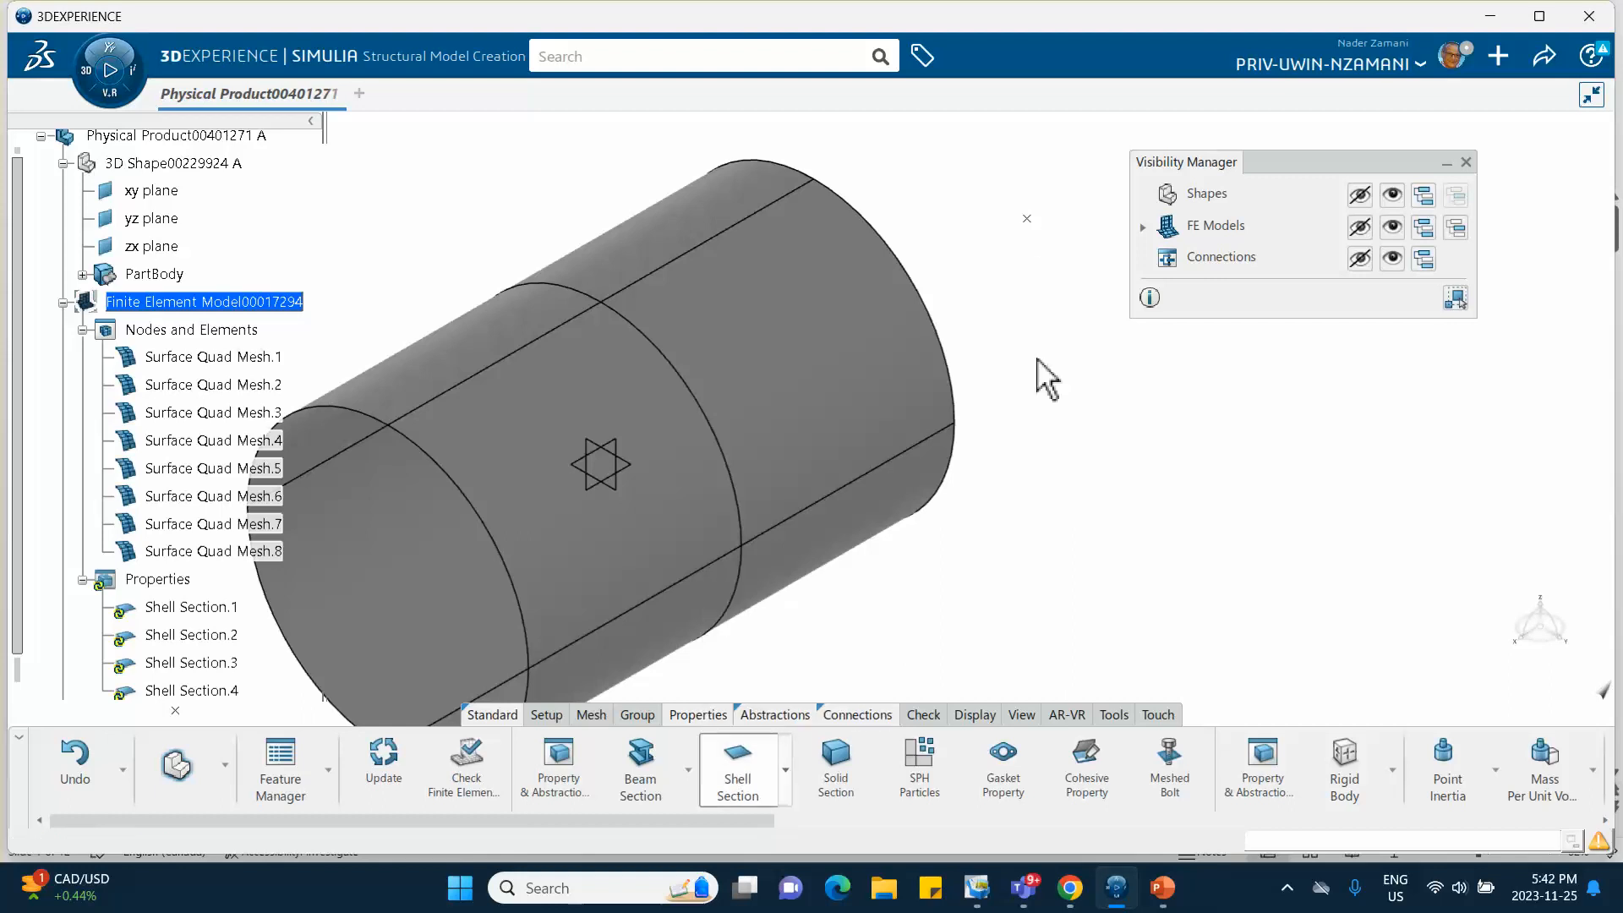
click(688, 232)
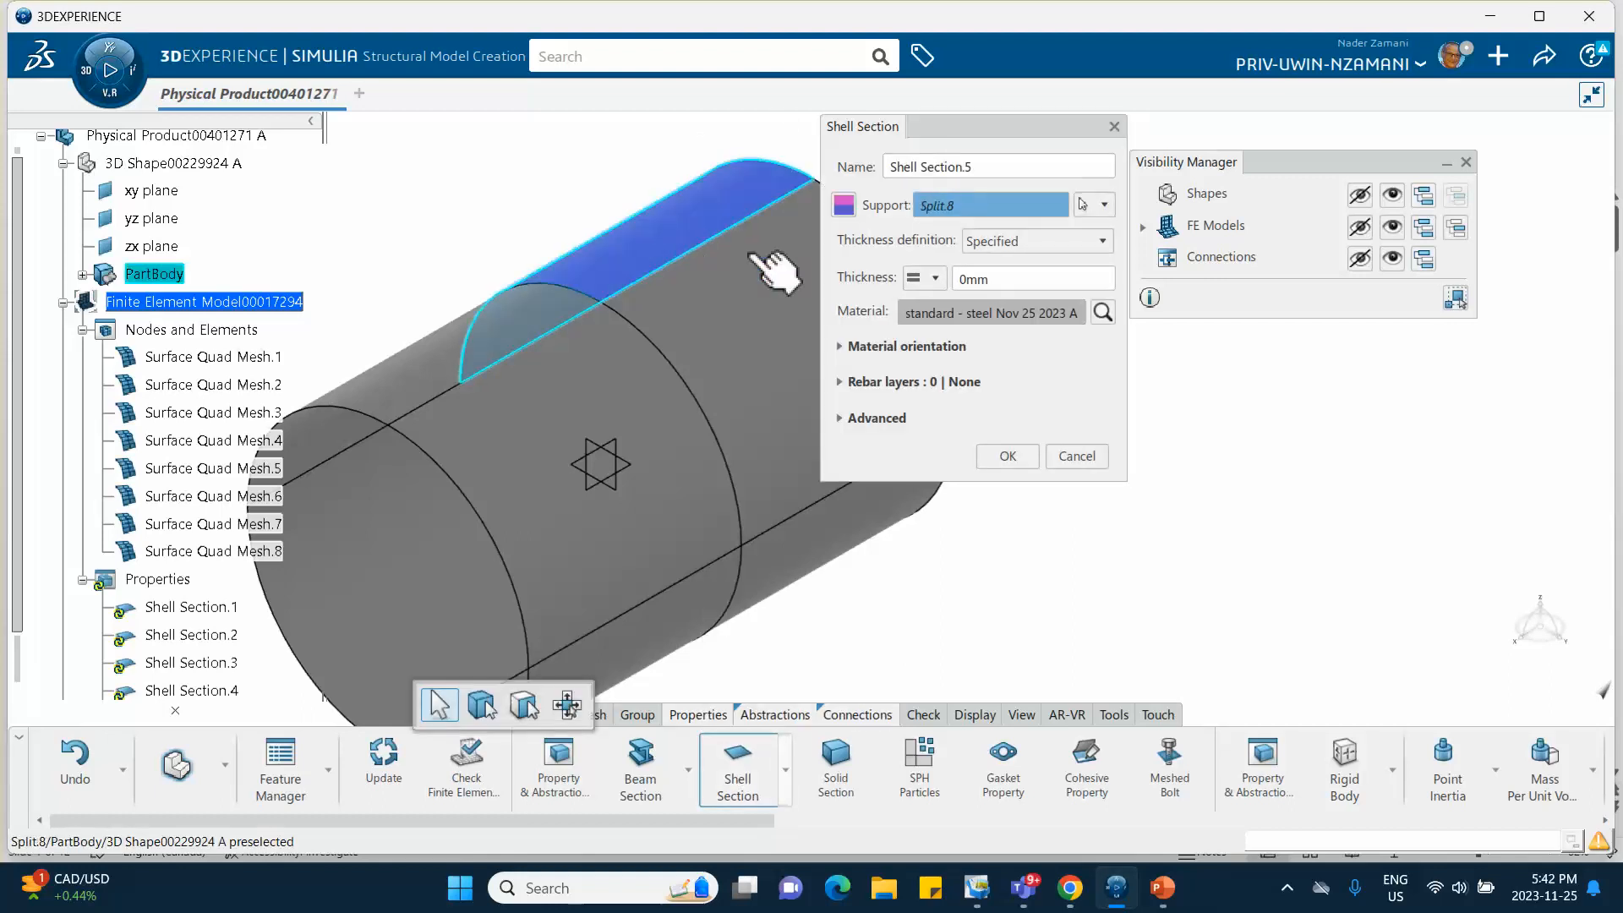
click(997, 279)
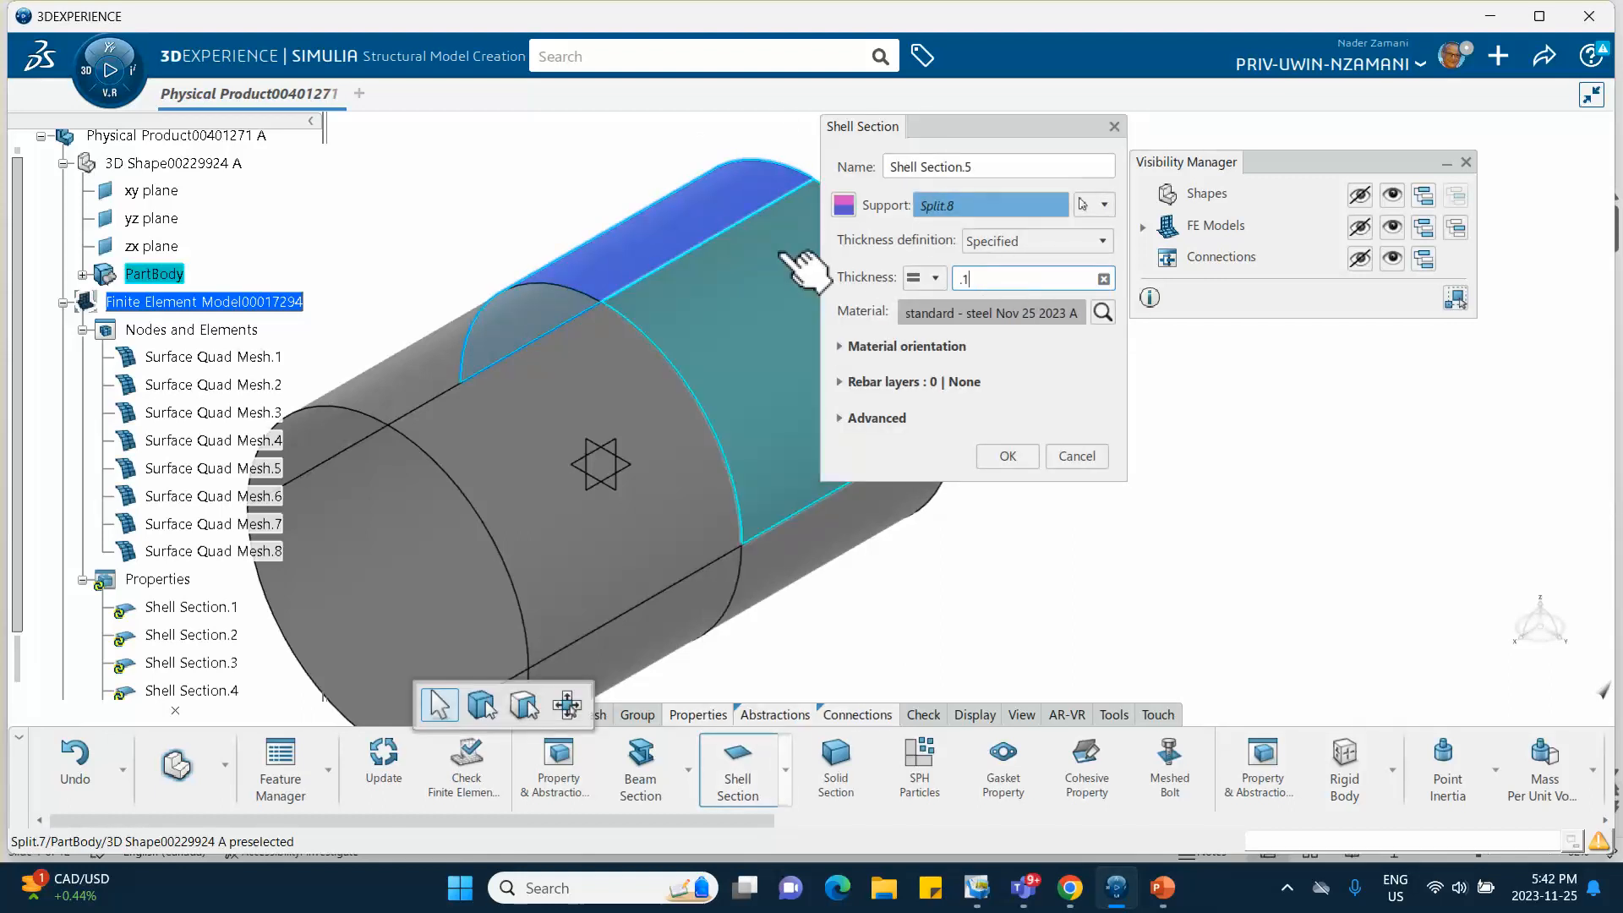
click(1010, 457)
Create separate 0.1 mm thick shell sections on the front piece and the lower piece of the cylinder's far half.
click(734, 765)
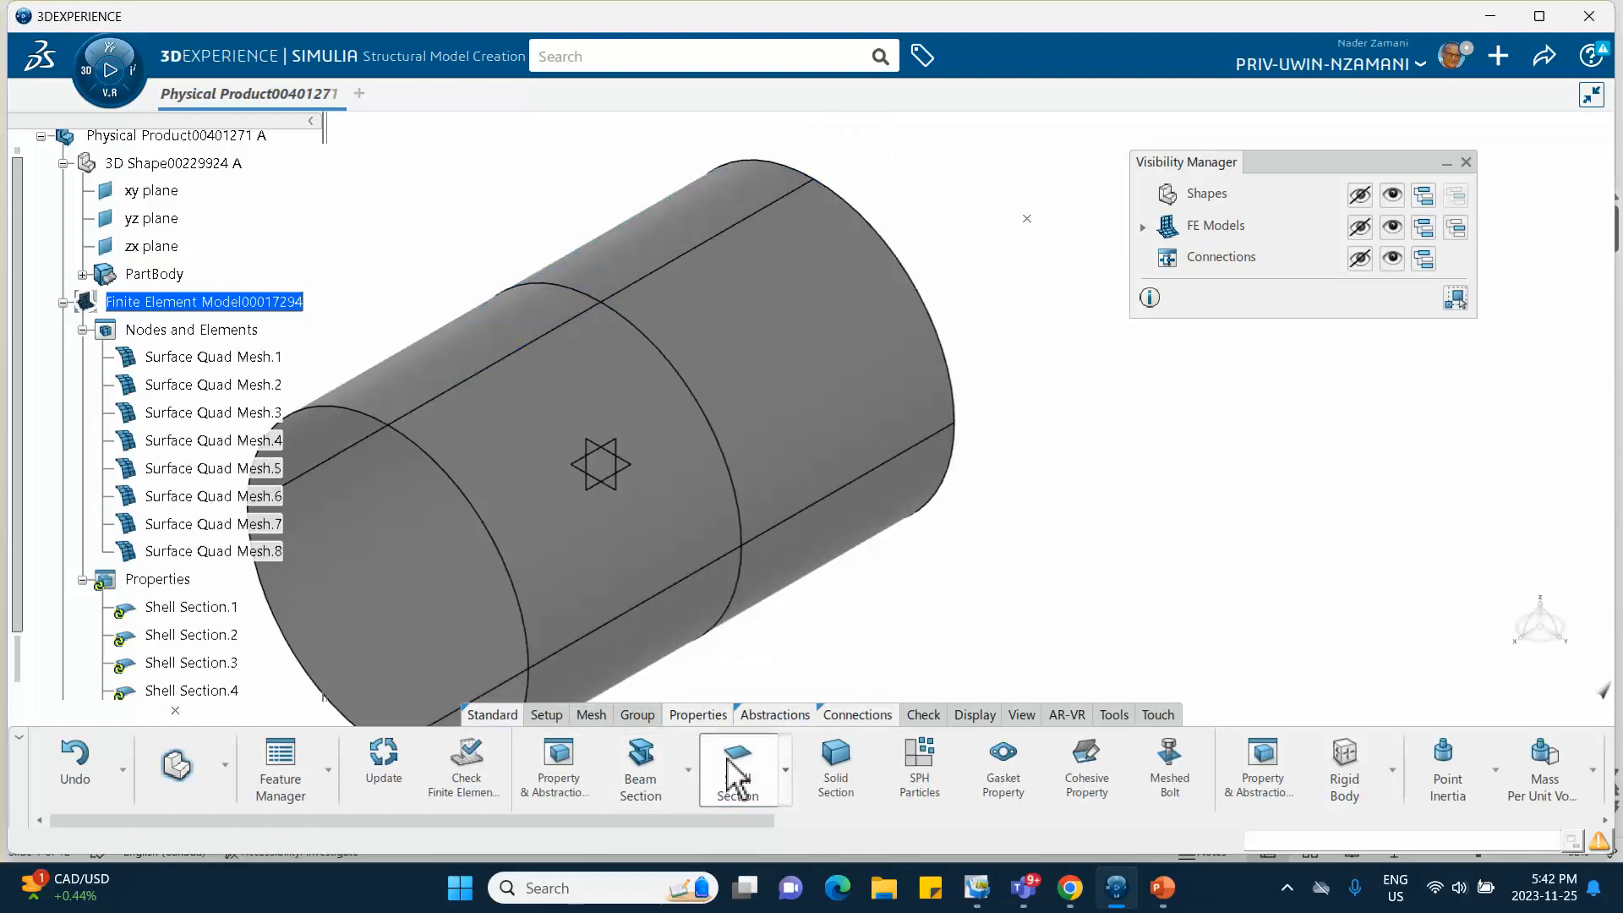
click(799, 394)
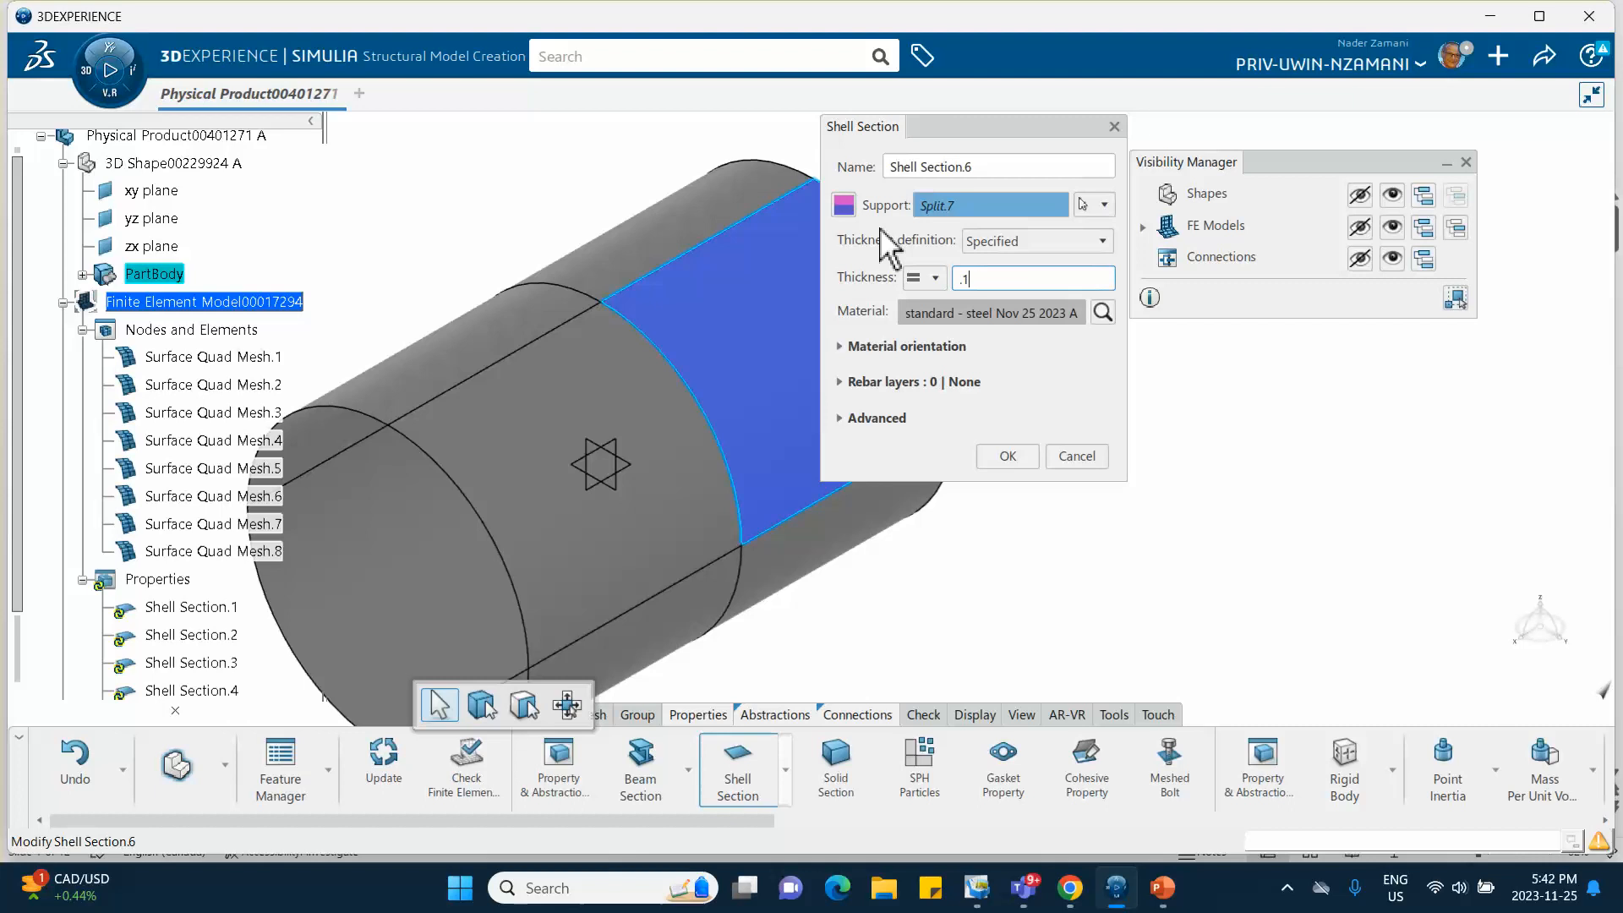
click(1008, 456)
click(746, 760)
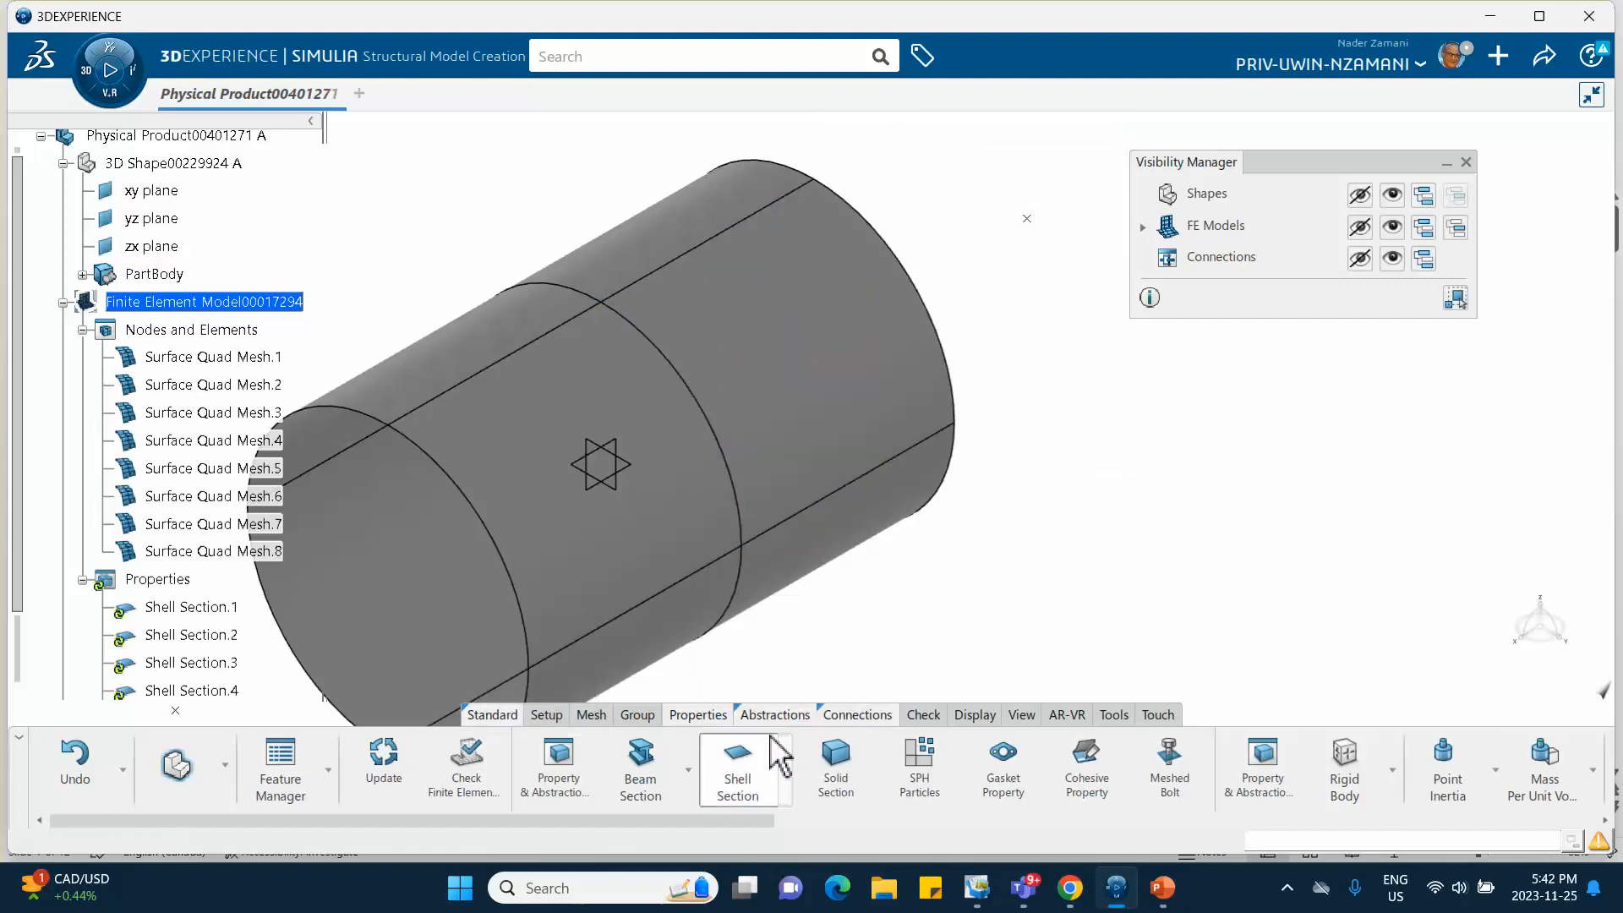
click(873, 534)
drag(1010, 280, 837, 236)
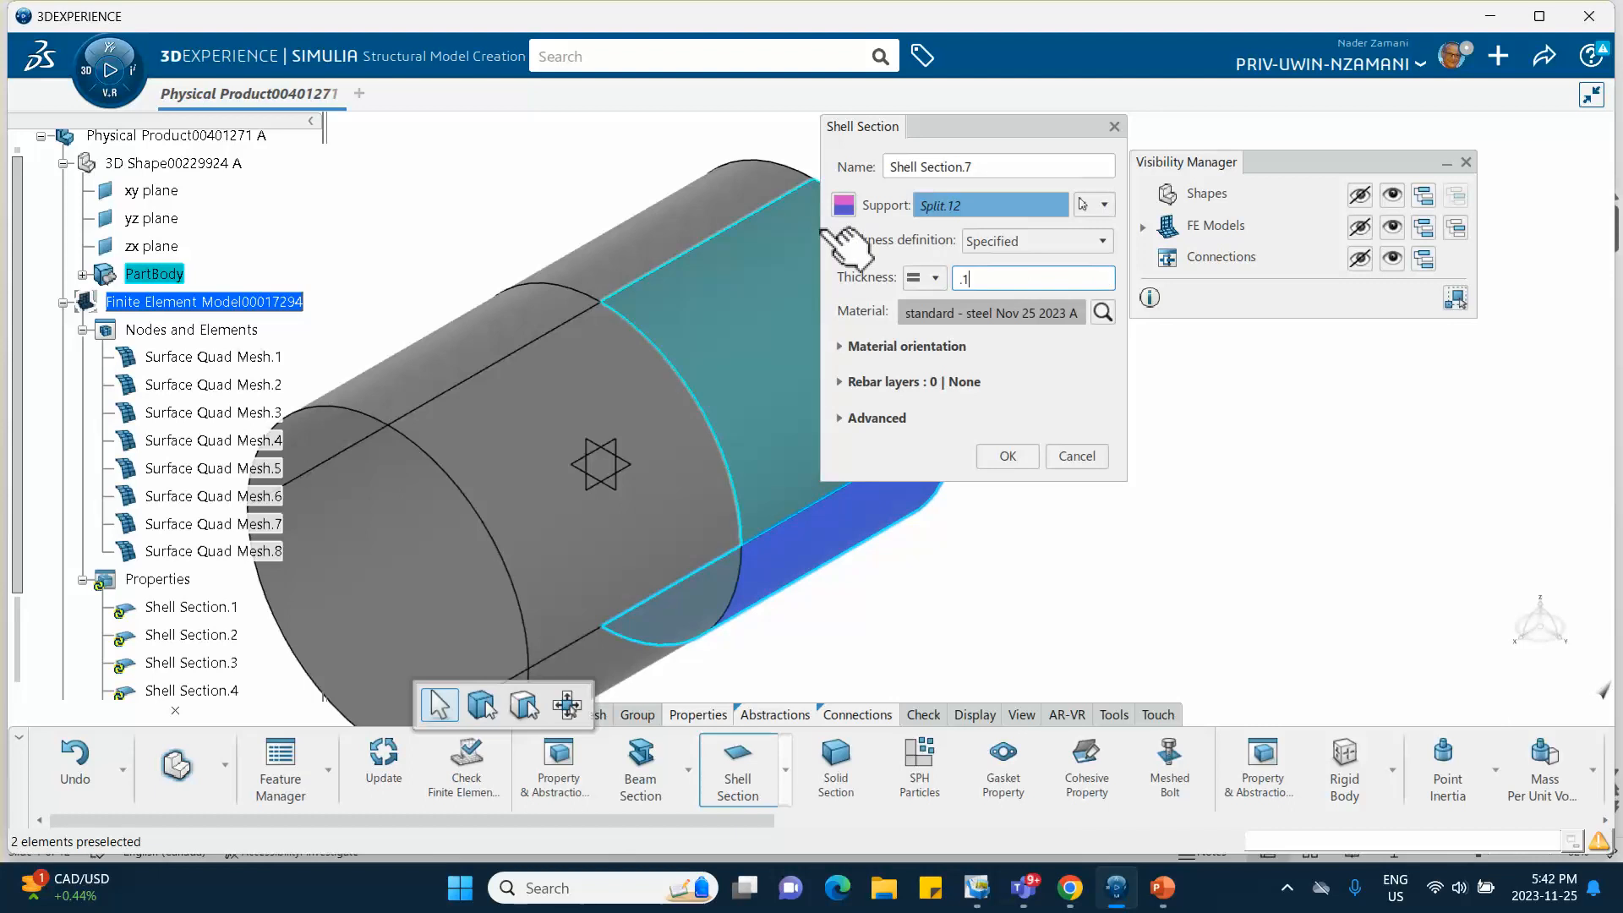
click(1008, 457)
Create a 0.1 mm thick shell section on the remaining rear piece of the cylinder's far half.
middle_drag(1021, 433, 815, 532)
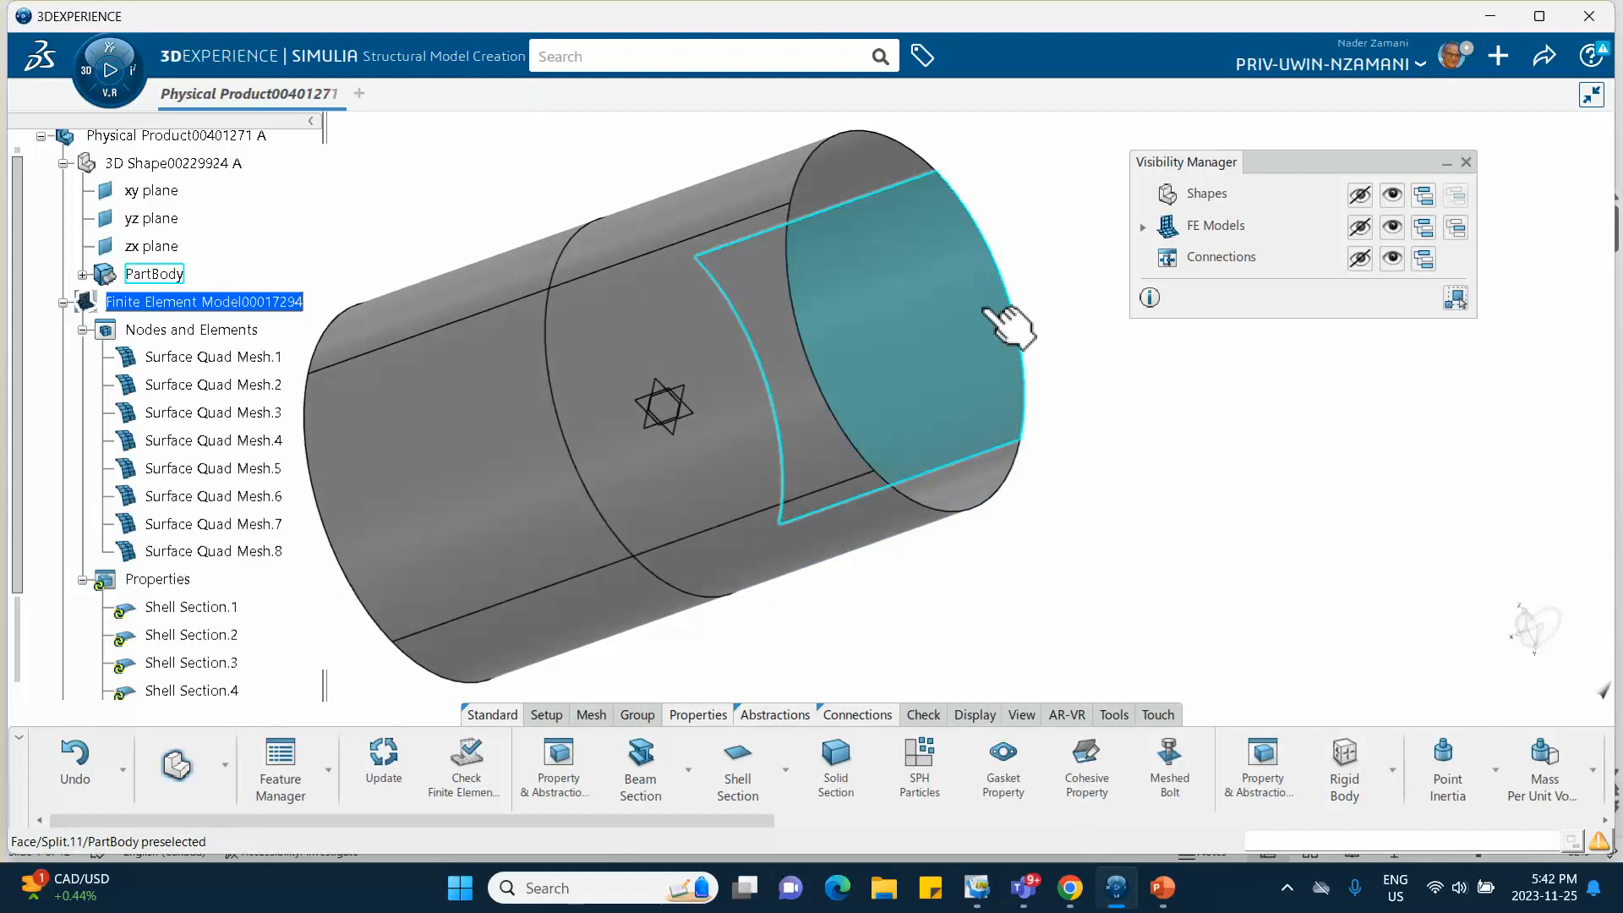
click(740, 765)
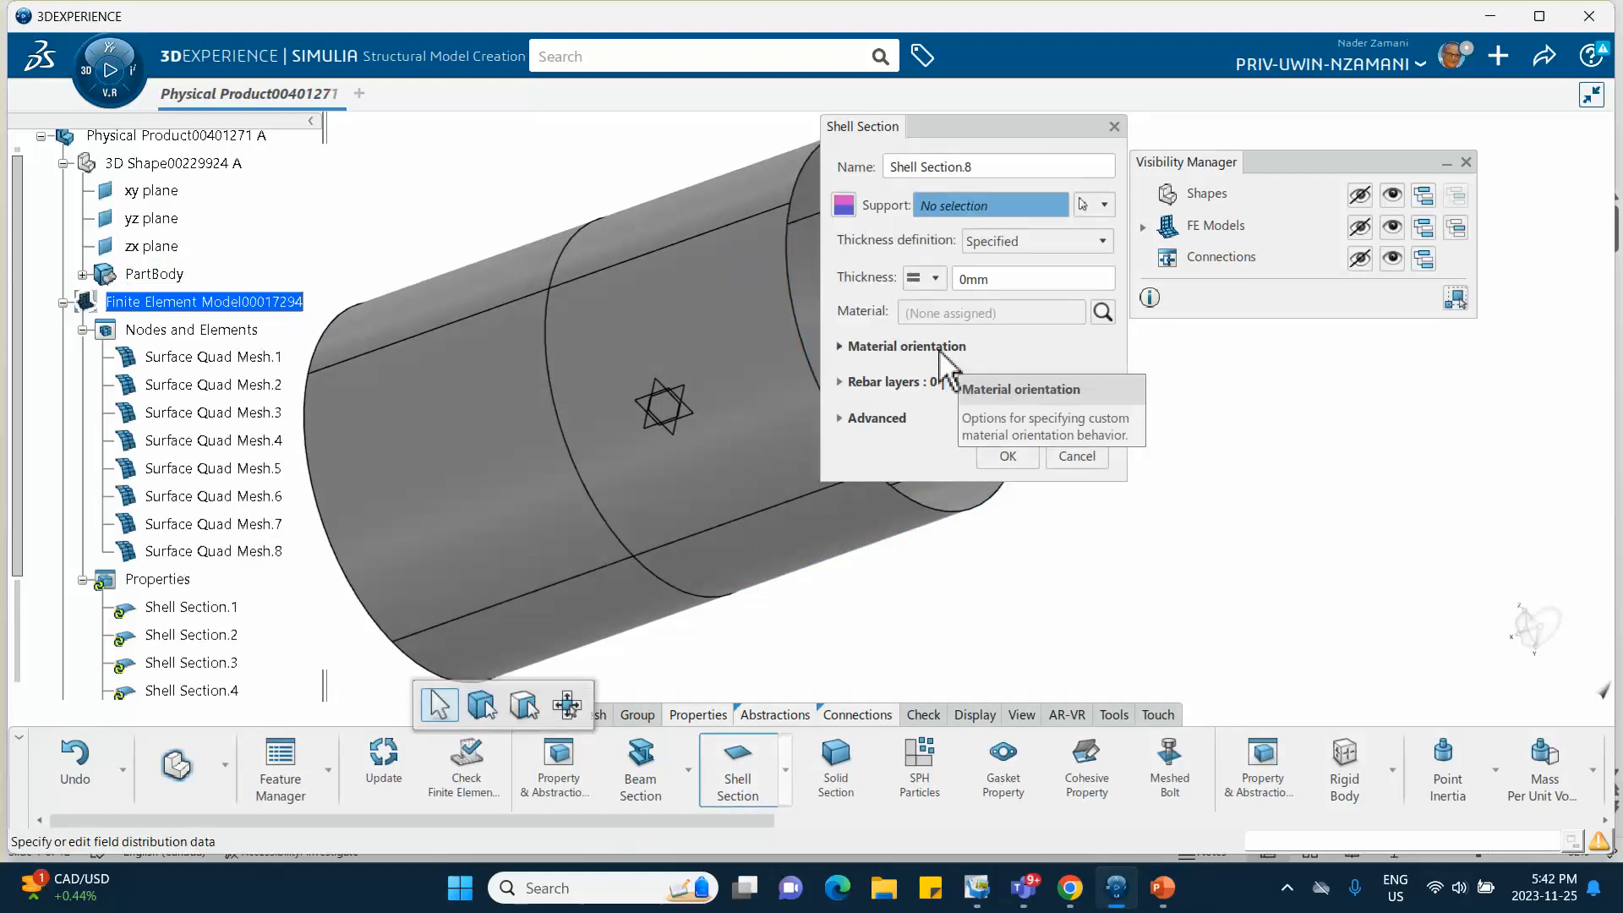
drag(972, 131, 1172, 182)
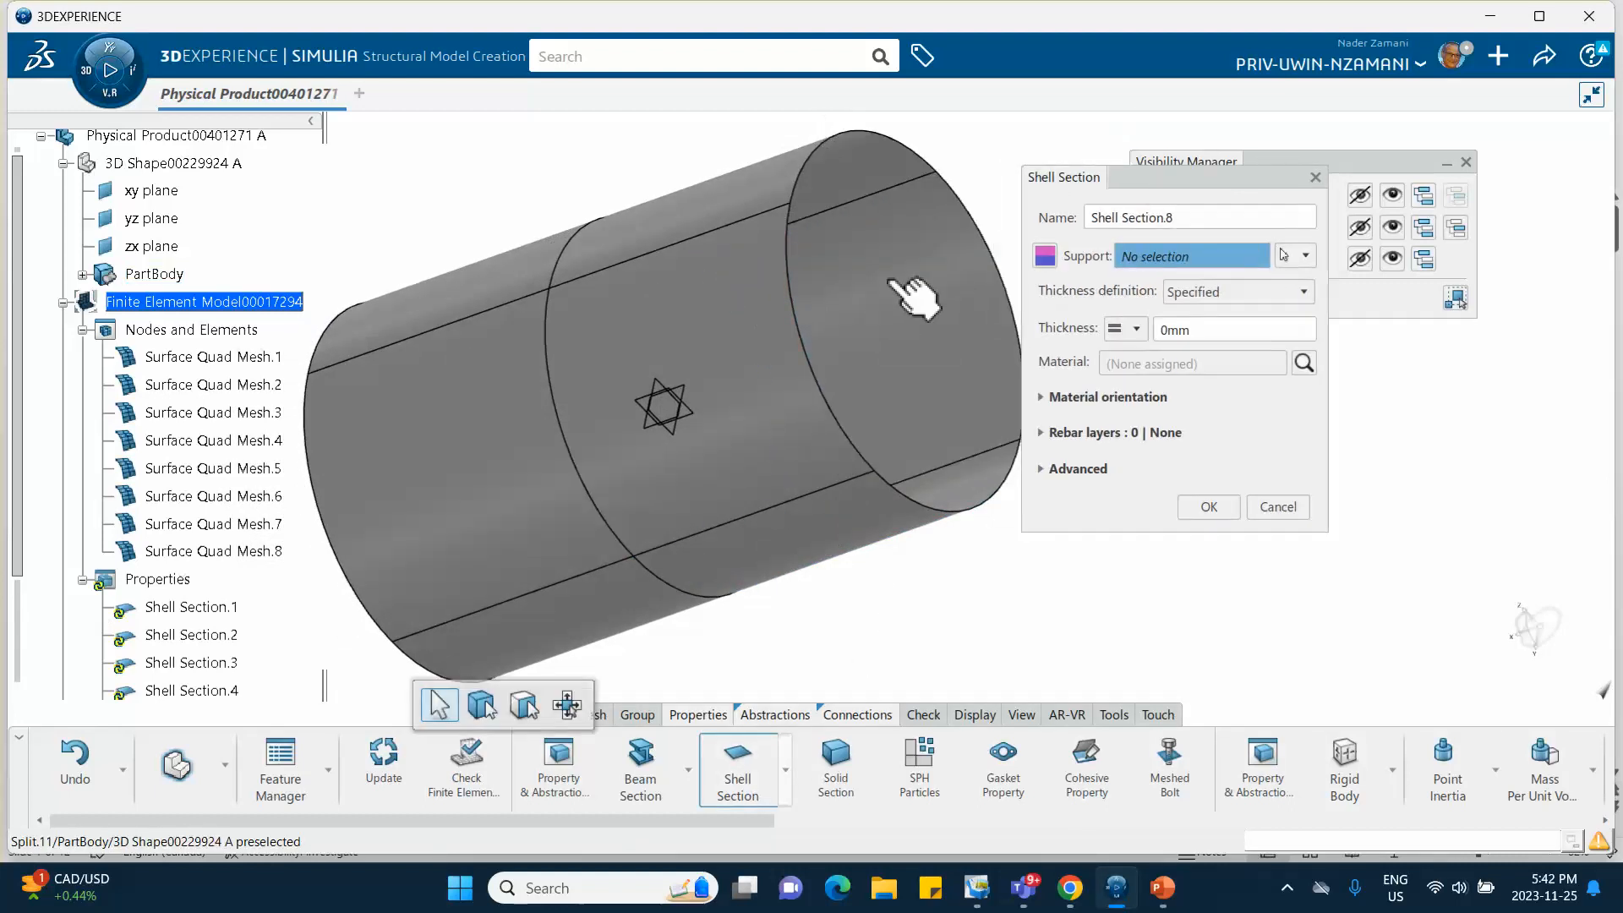
click(899, 281)
drag(1201, 337, 1108, 327)
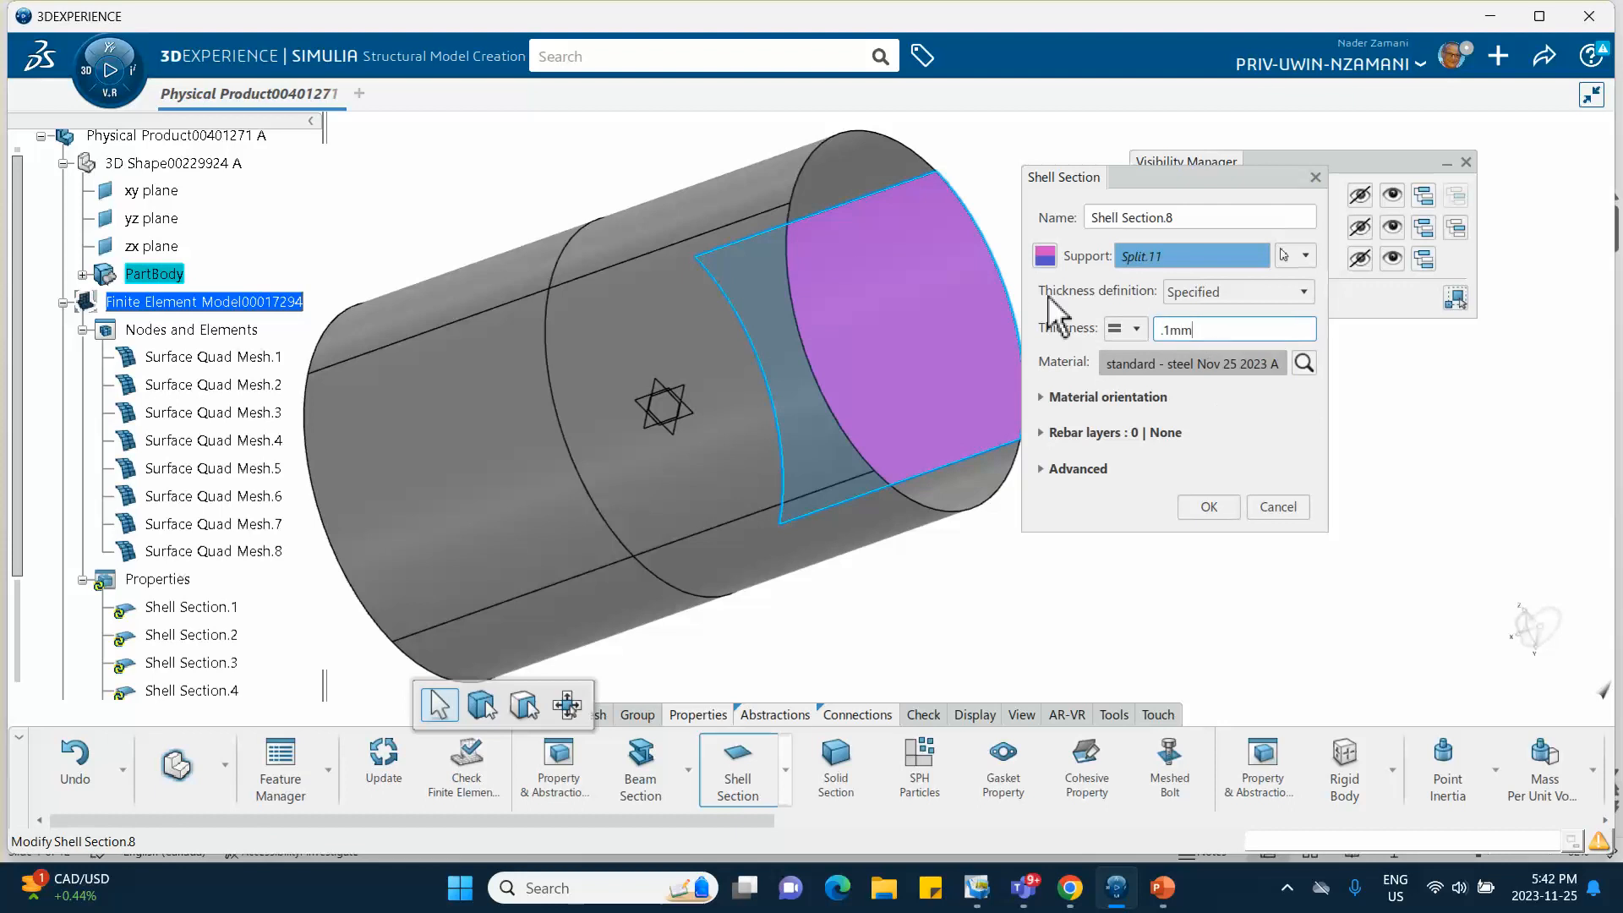
click(1209, 506)
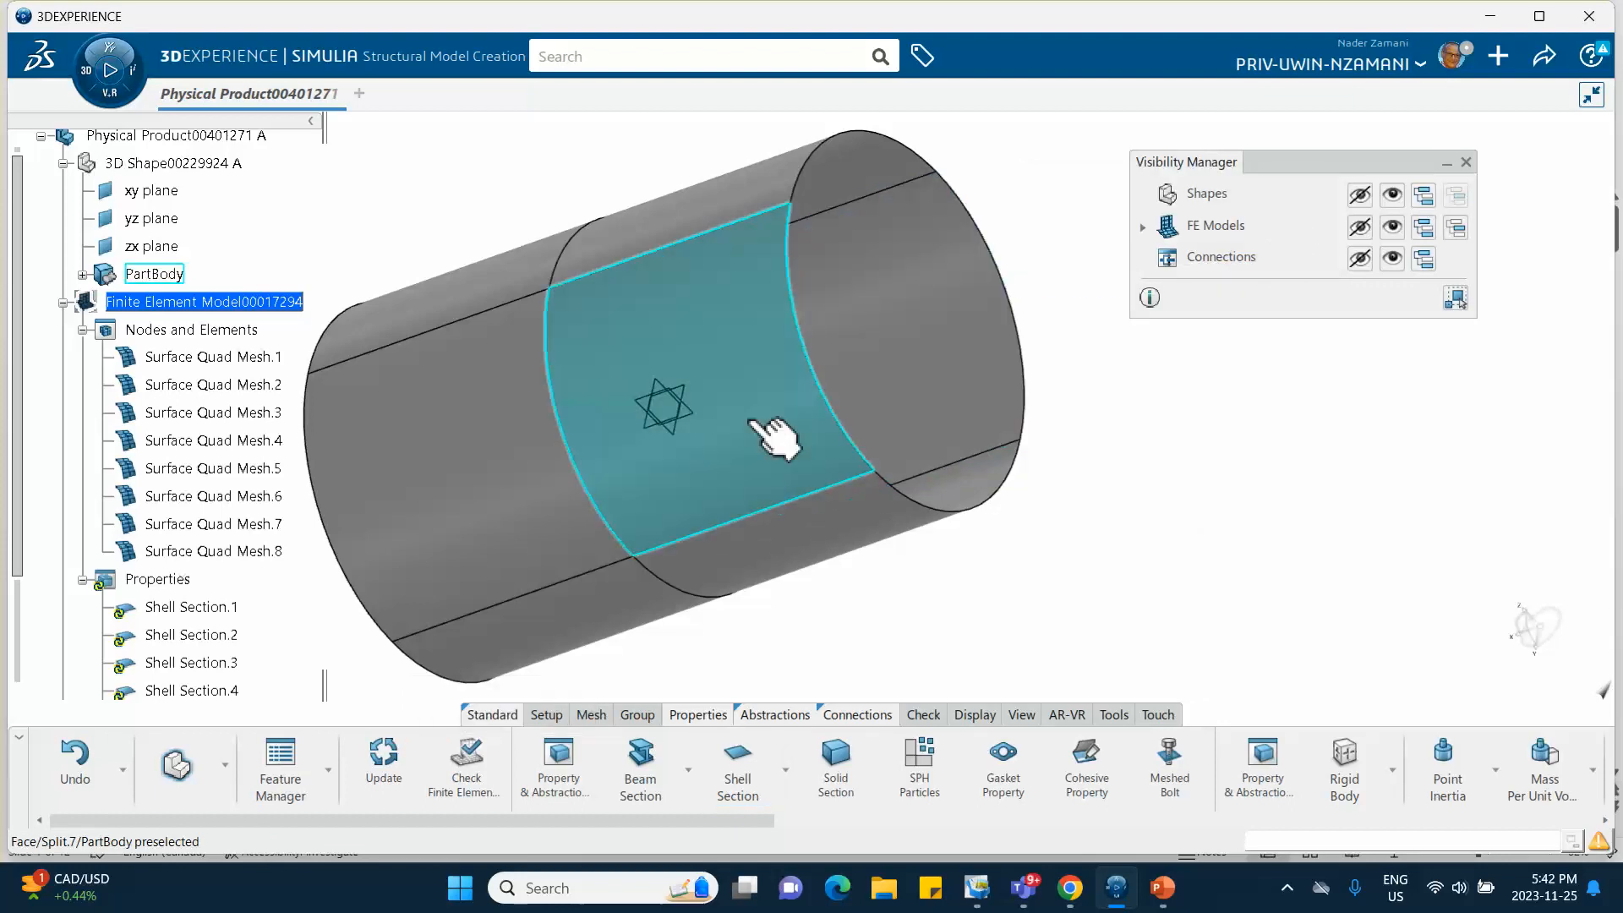
Save the model with its shell sections, with the whole cylinder in view.
middle_drag(899, 456, 1035, 478)
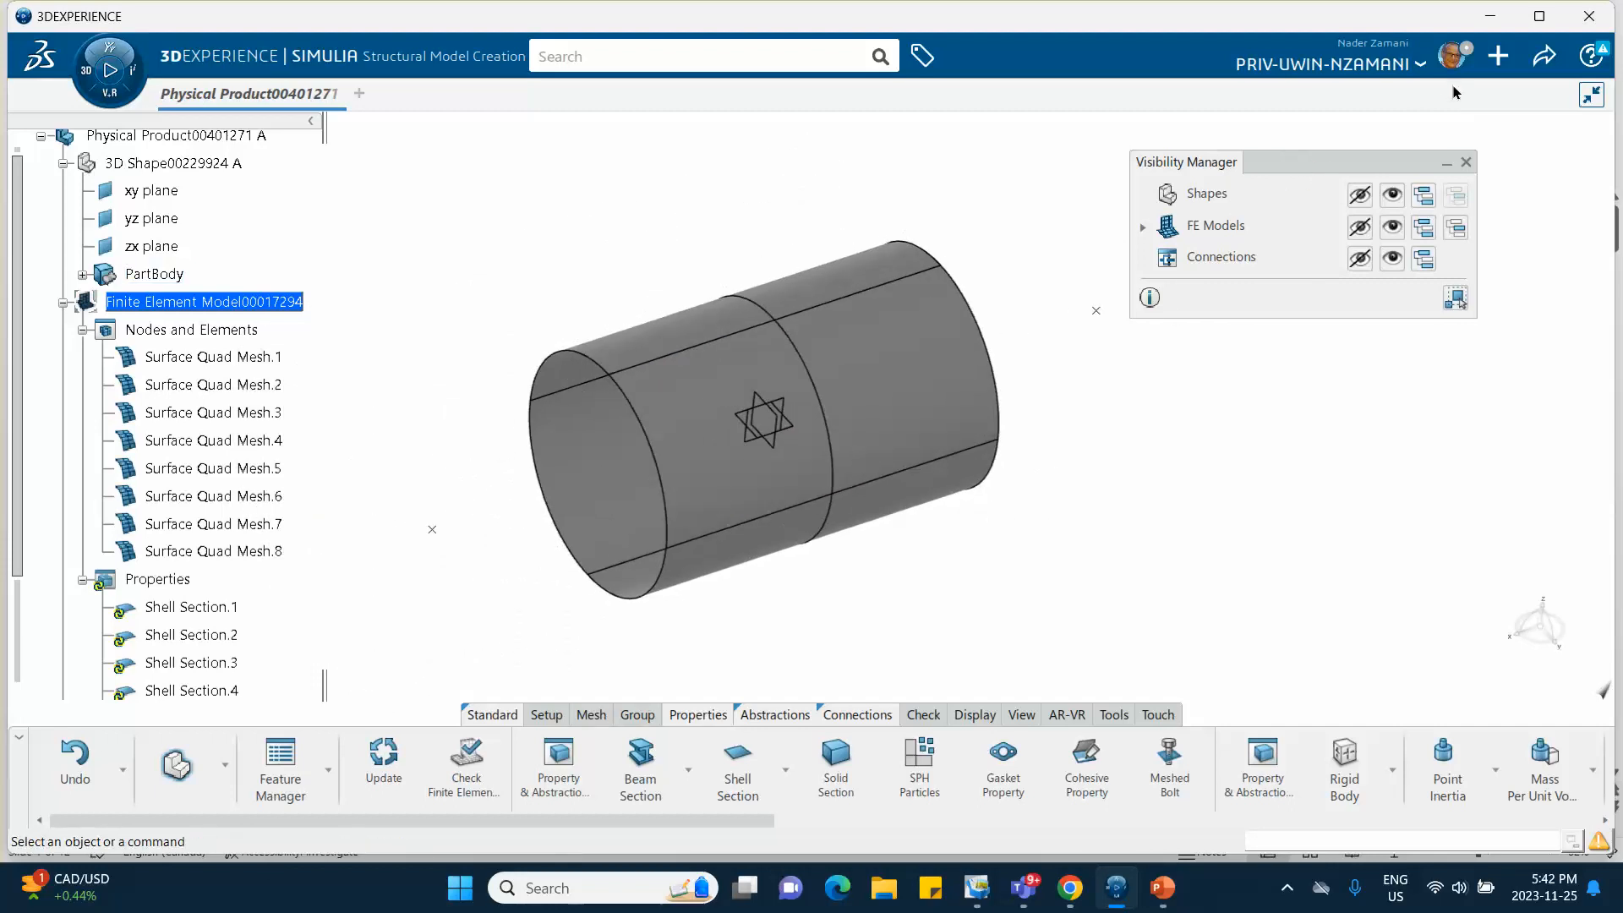
click(1543, 58)
click(1437, 96)
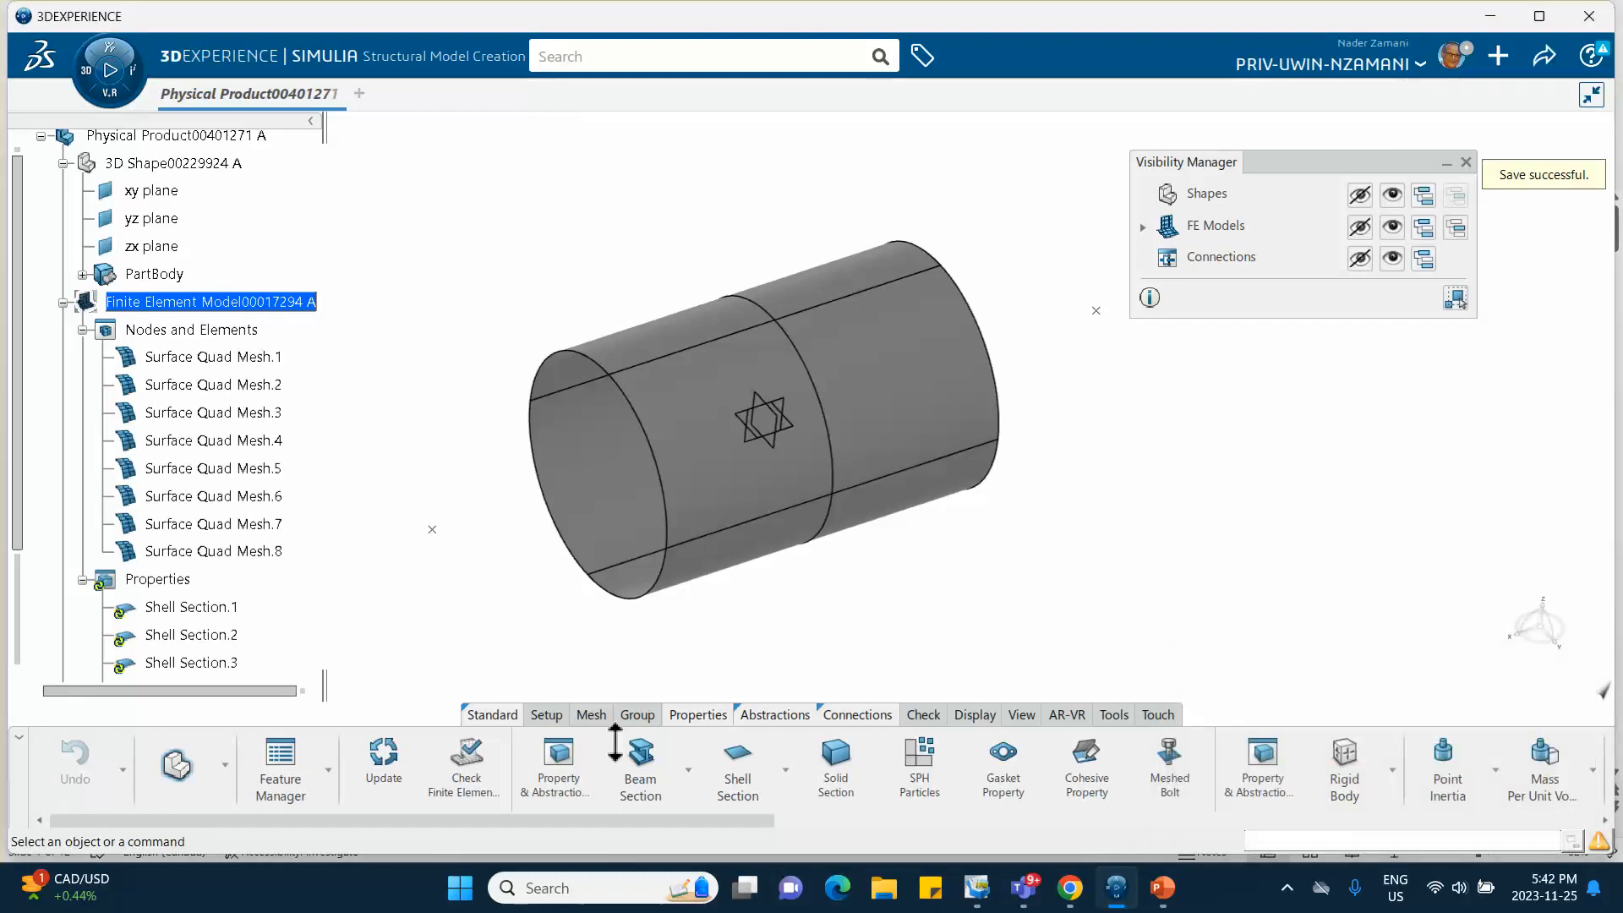
Bring up the connection commands for the finite element model.
click(866, 715)
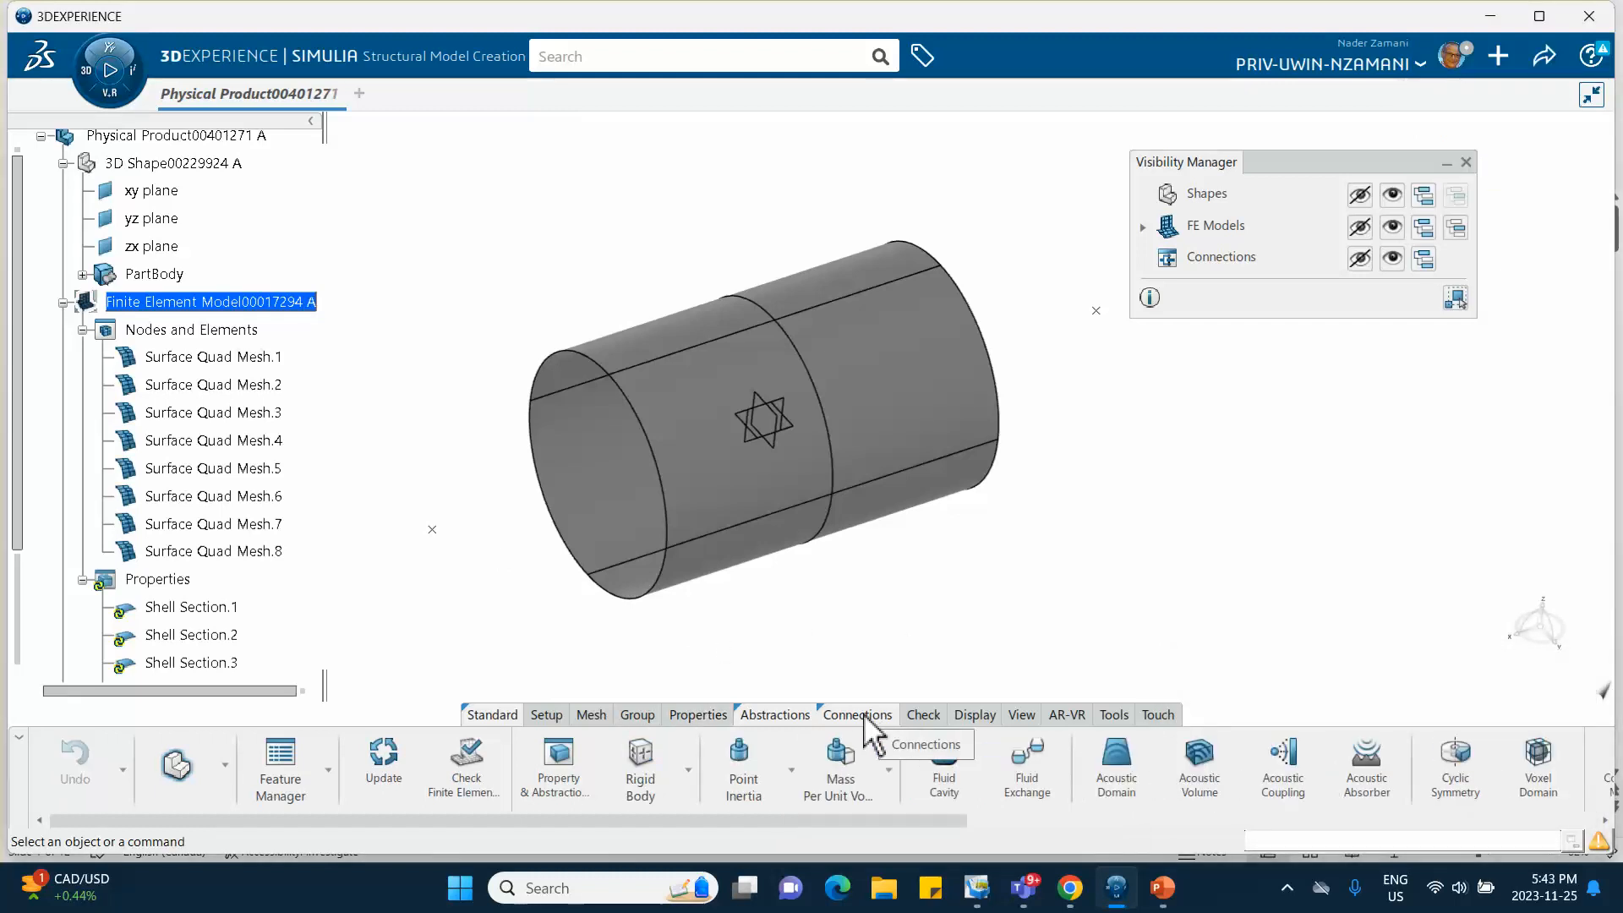
Start a coupling connection and select the four edges of the can's near open rim as Support 1.
right_click(774, 715)
click(798, 708)
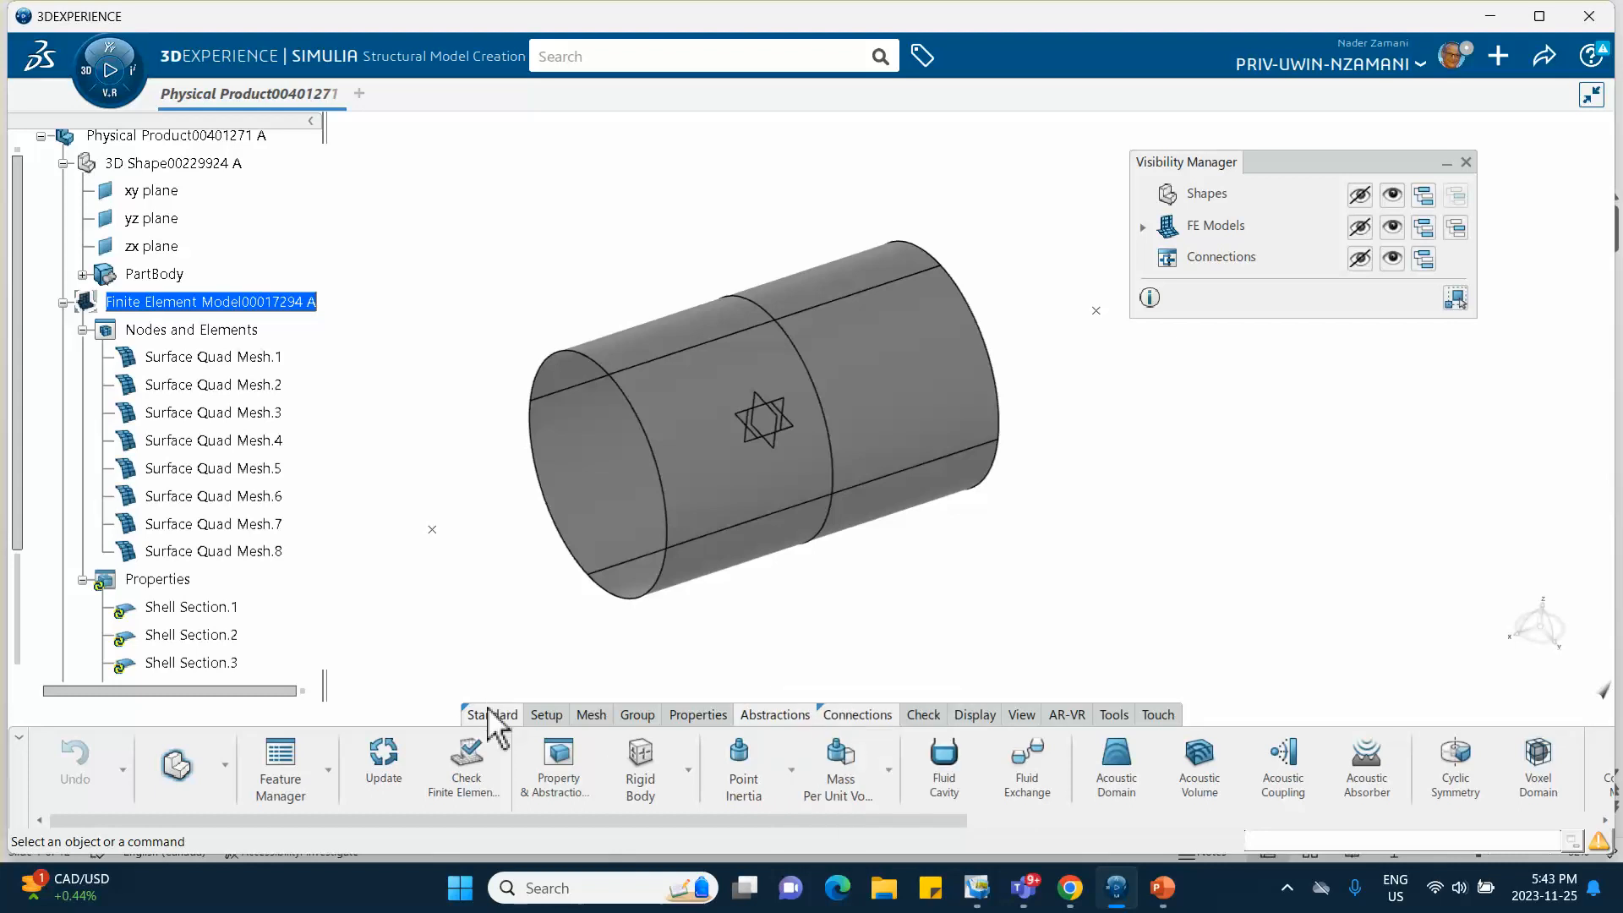
right_click(492, 718)
click(499, 696)
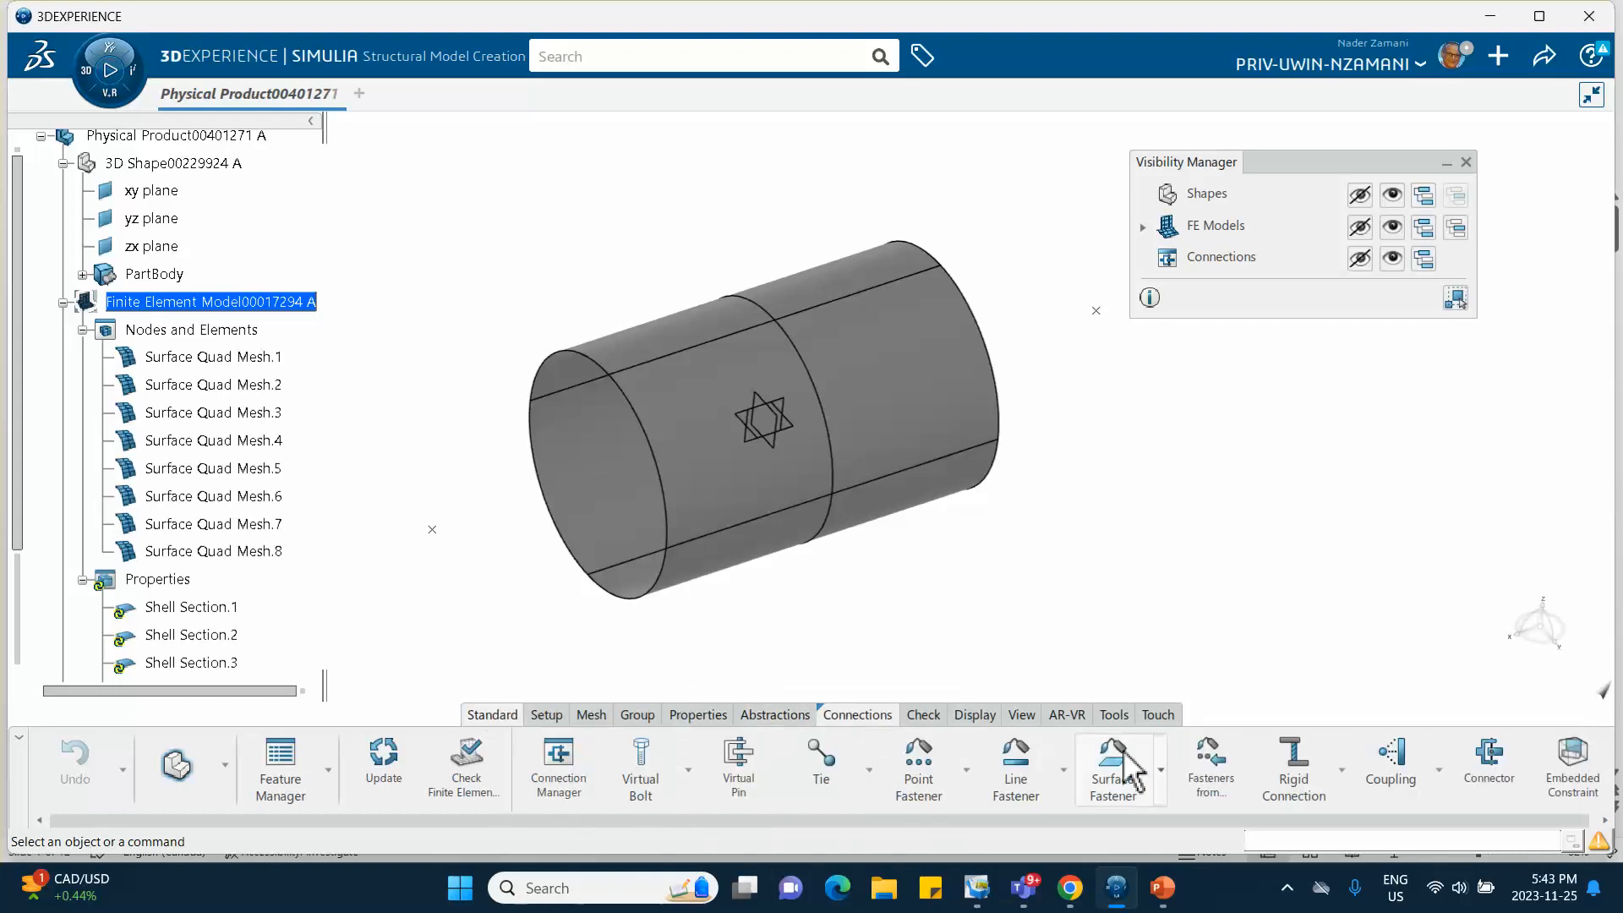
click(1399, 773)
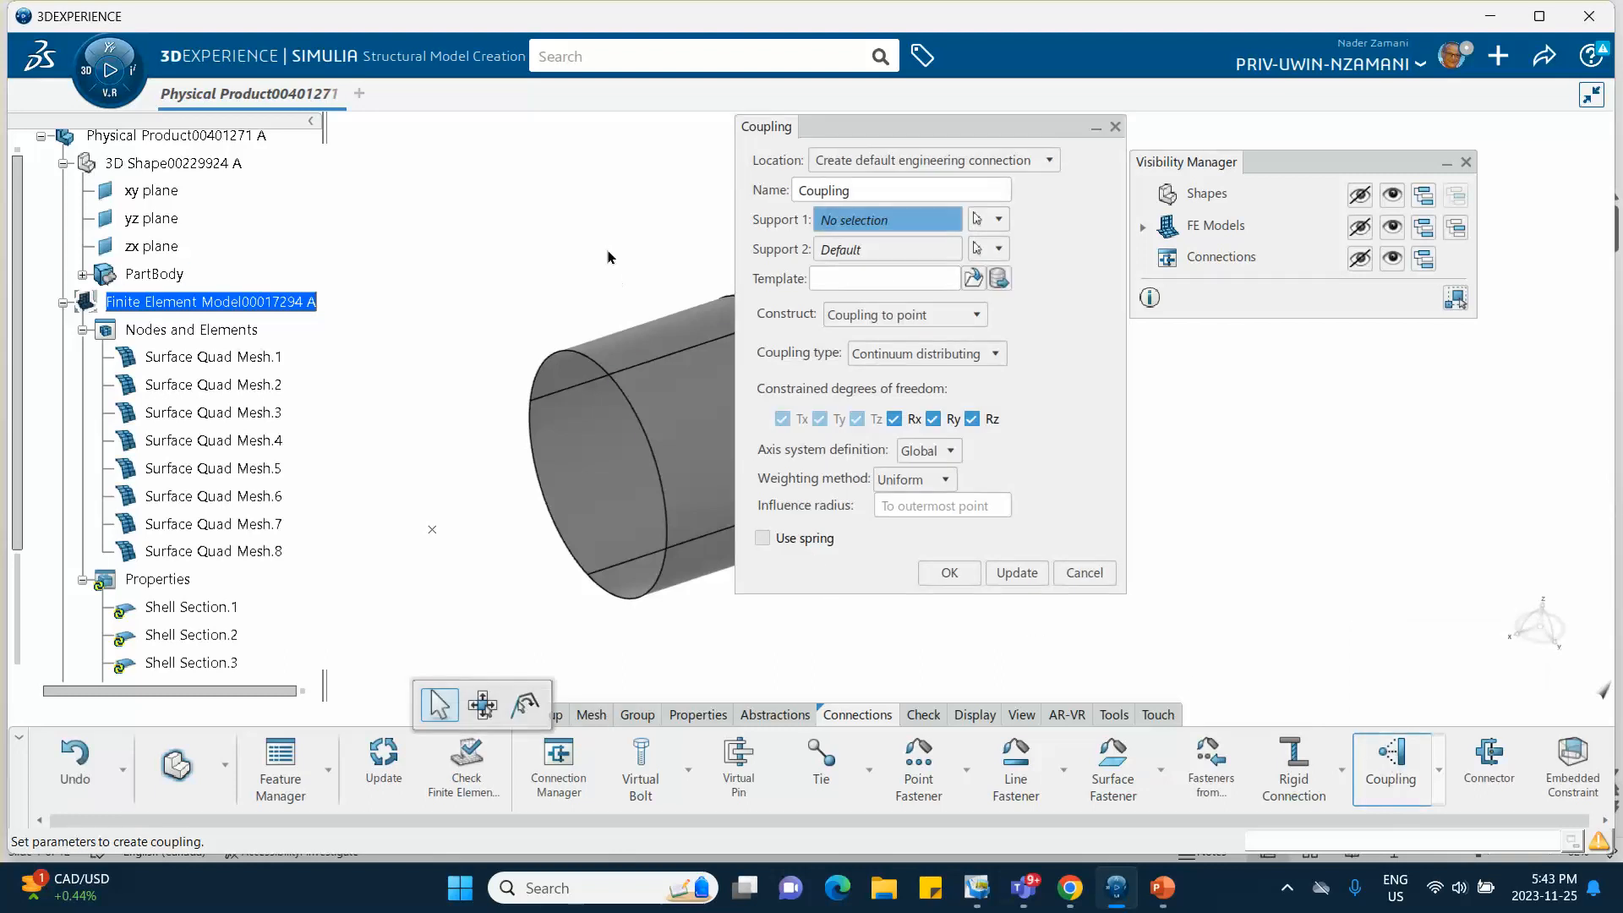
middle_drag(607, 256, 535, 257)
drag(907, 134, 1056, 174)
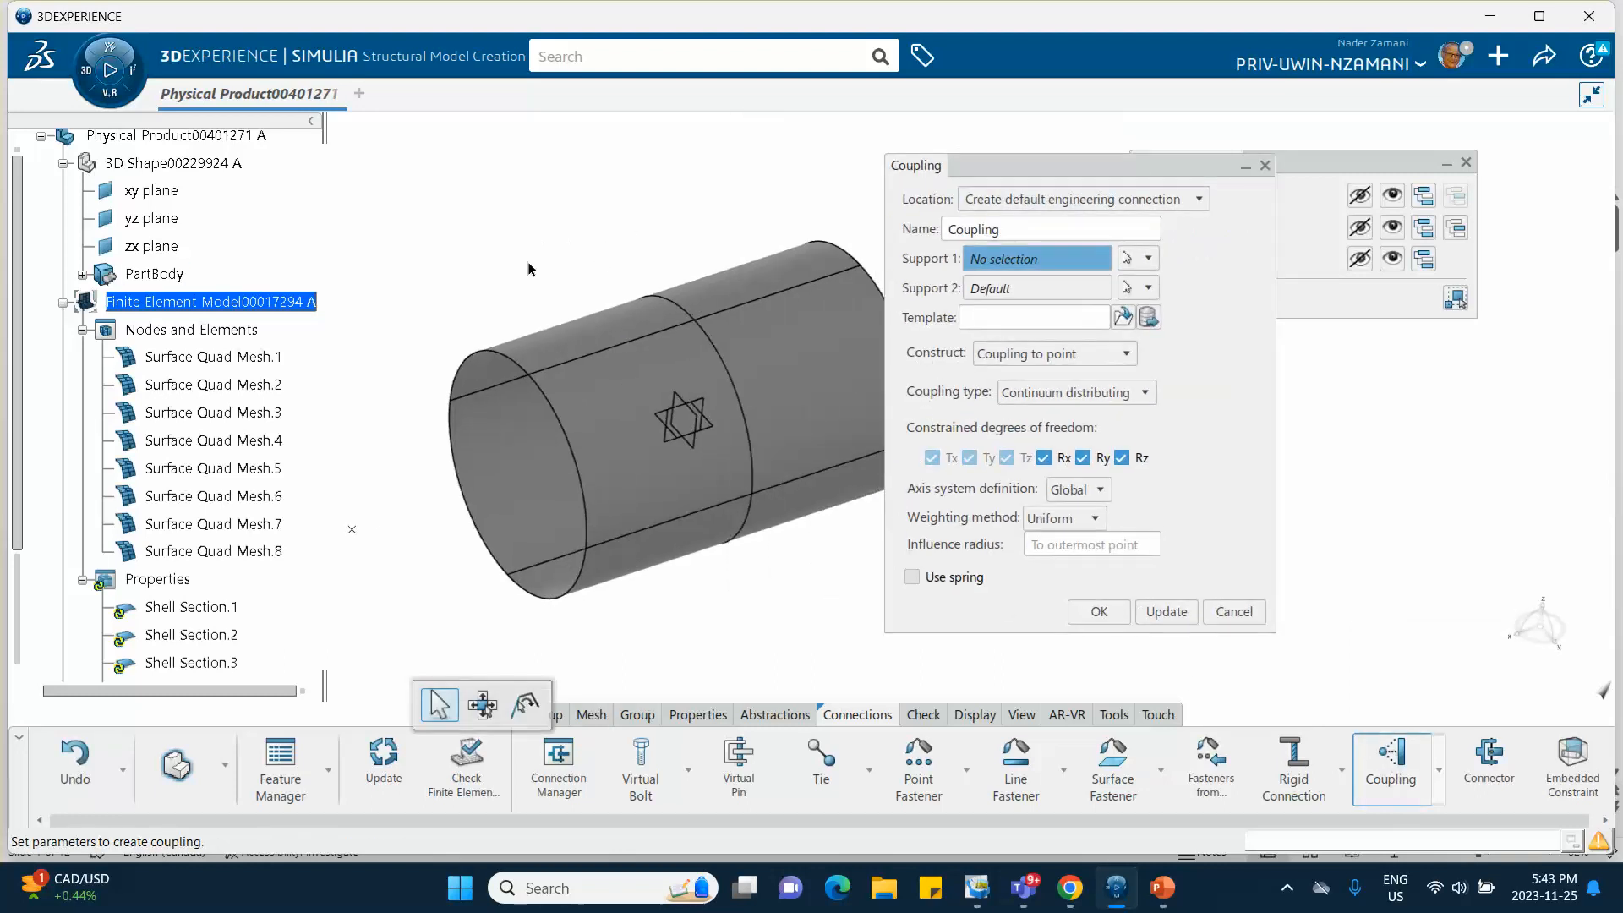
click(504, 371)
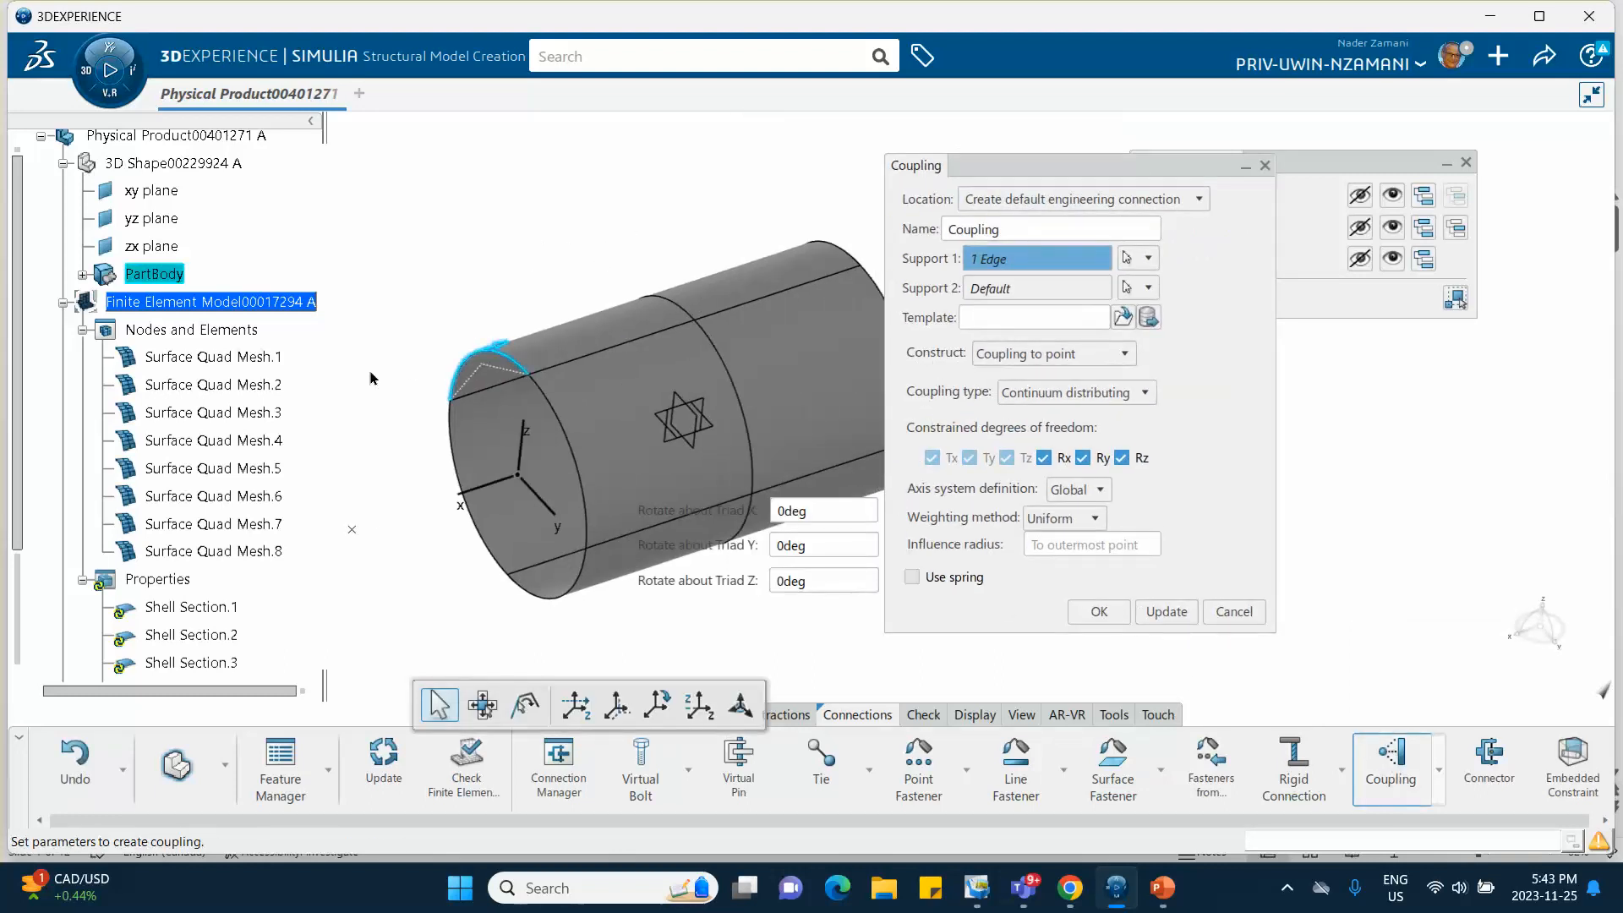
click(463, 486)
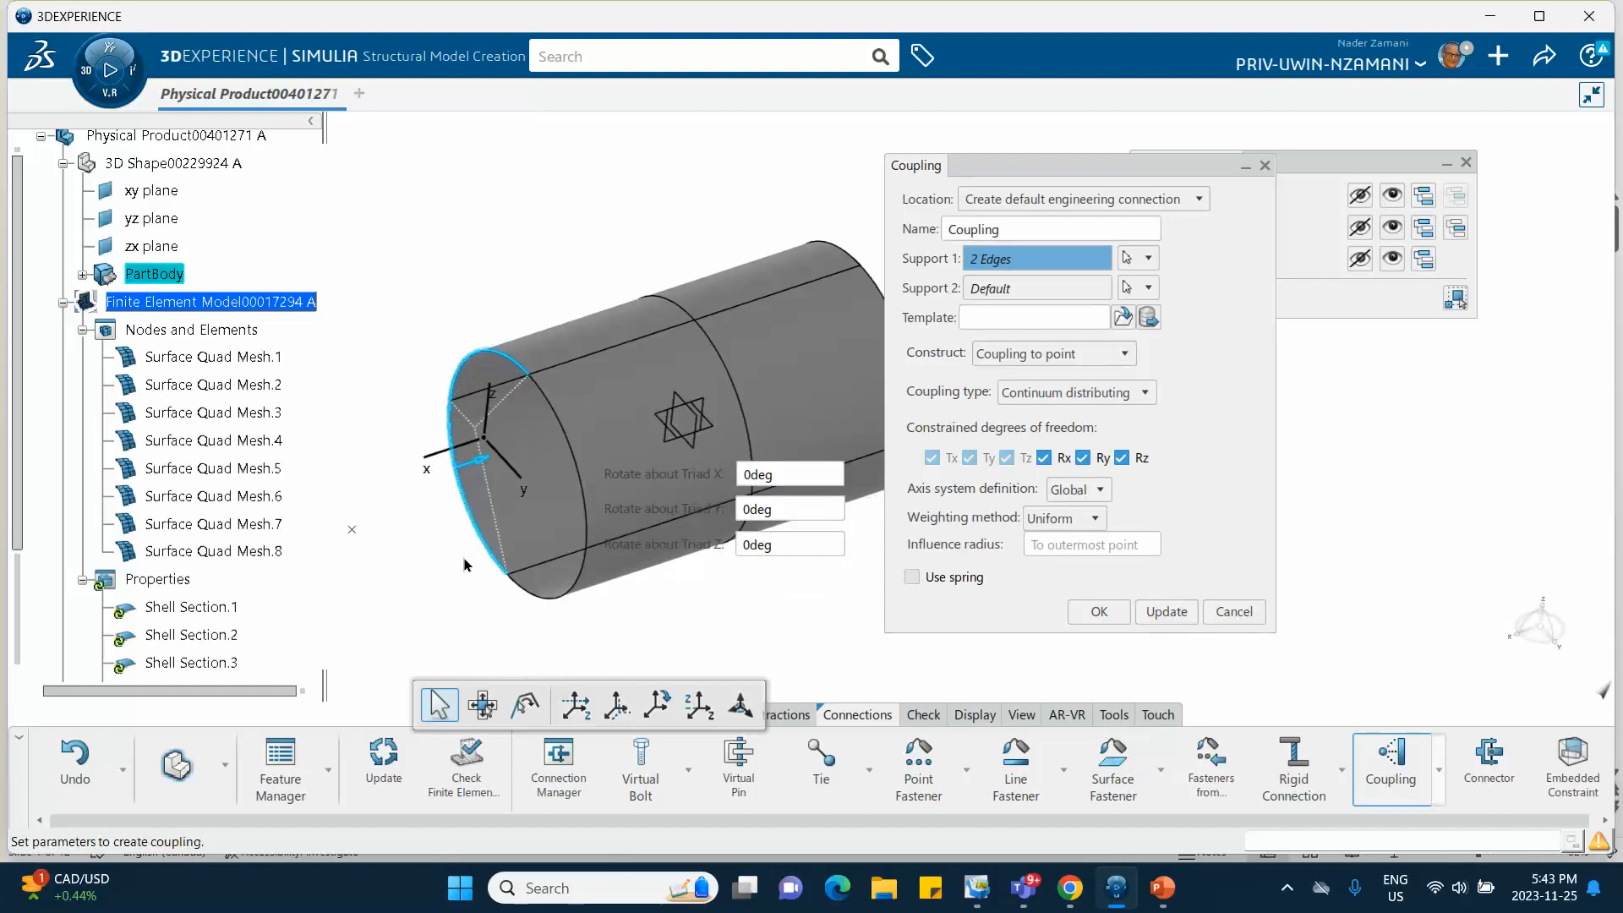
click(562, 593)
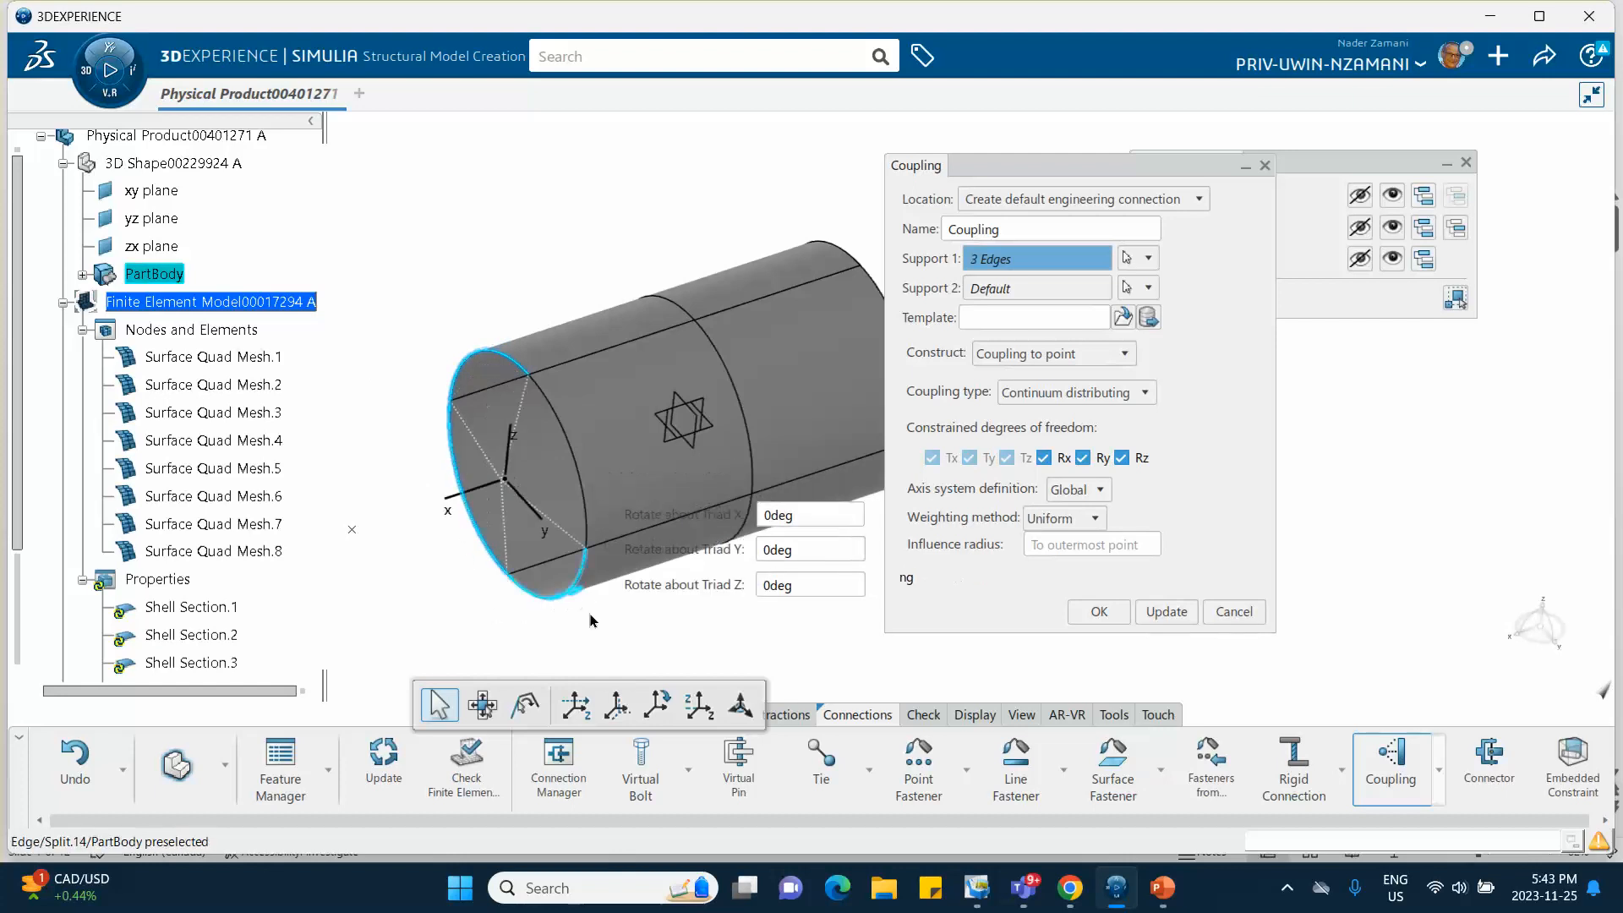
click(578, 463)
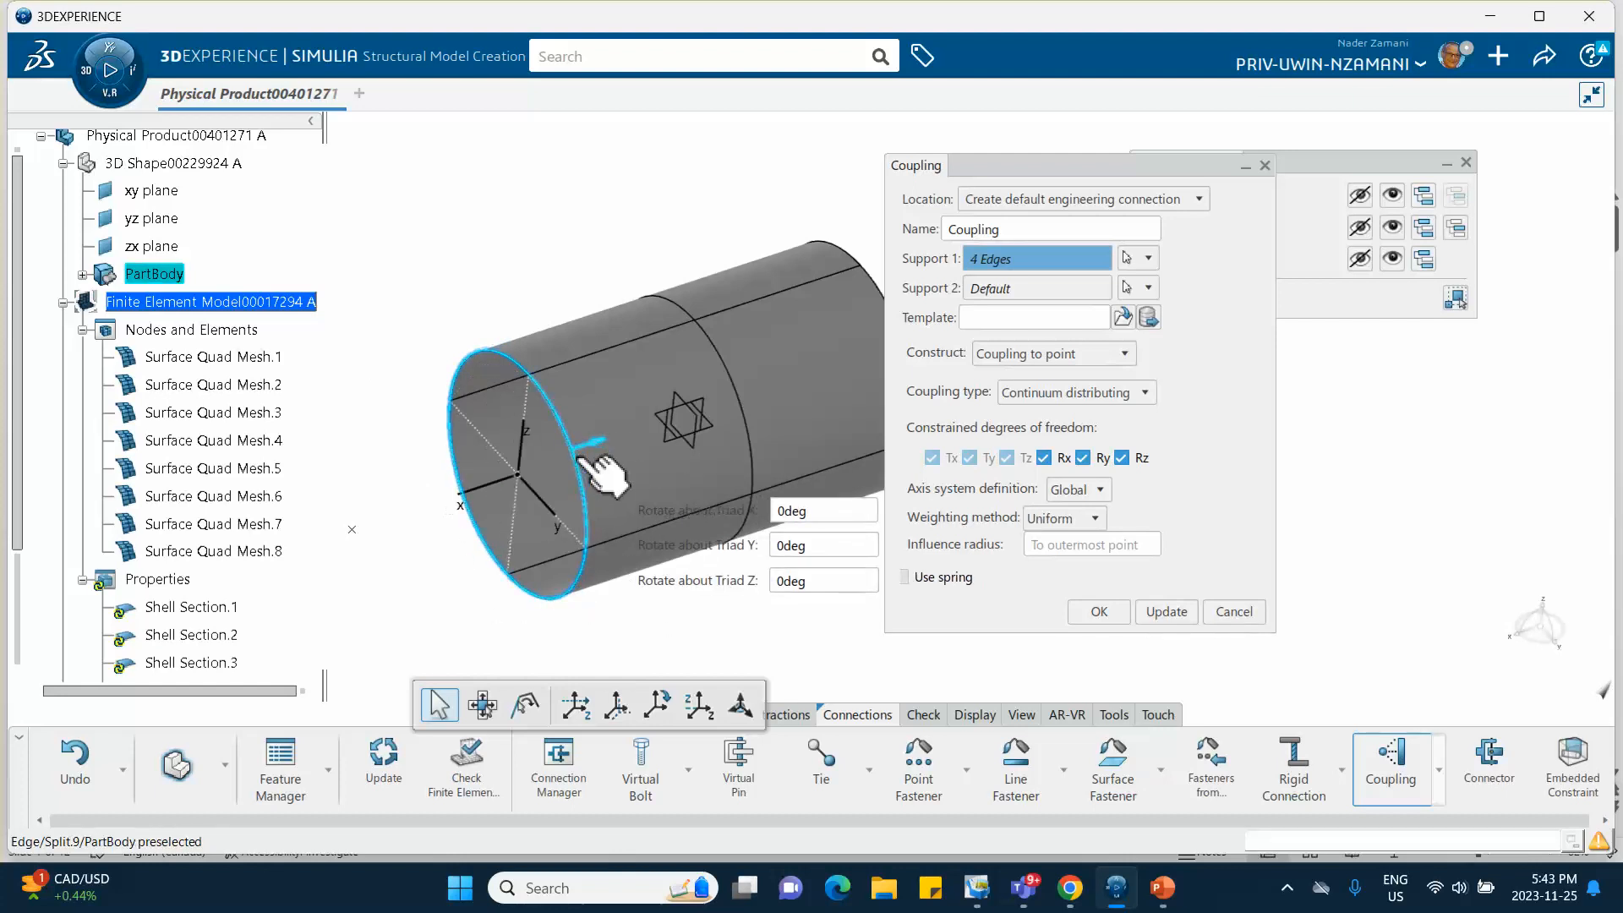
Complete the coupling with the reference point outside the near rim as Support 2 and Kinematic as the coupling type.
click(1001, 289)
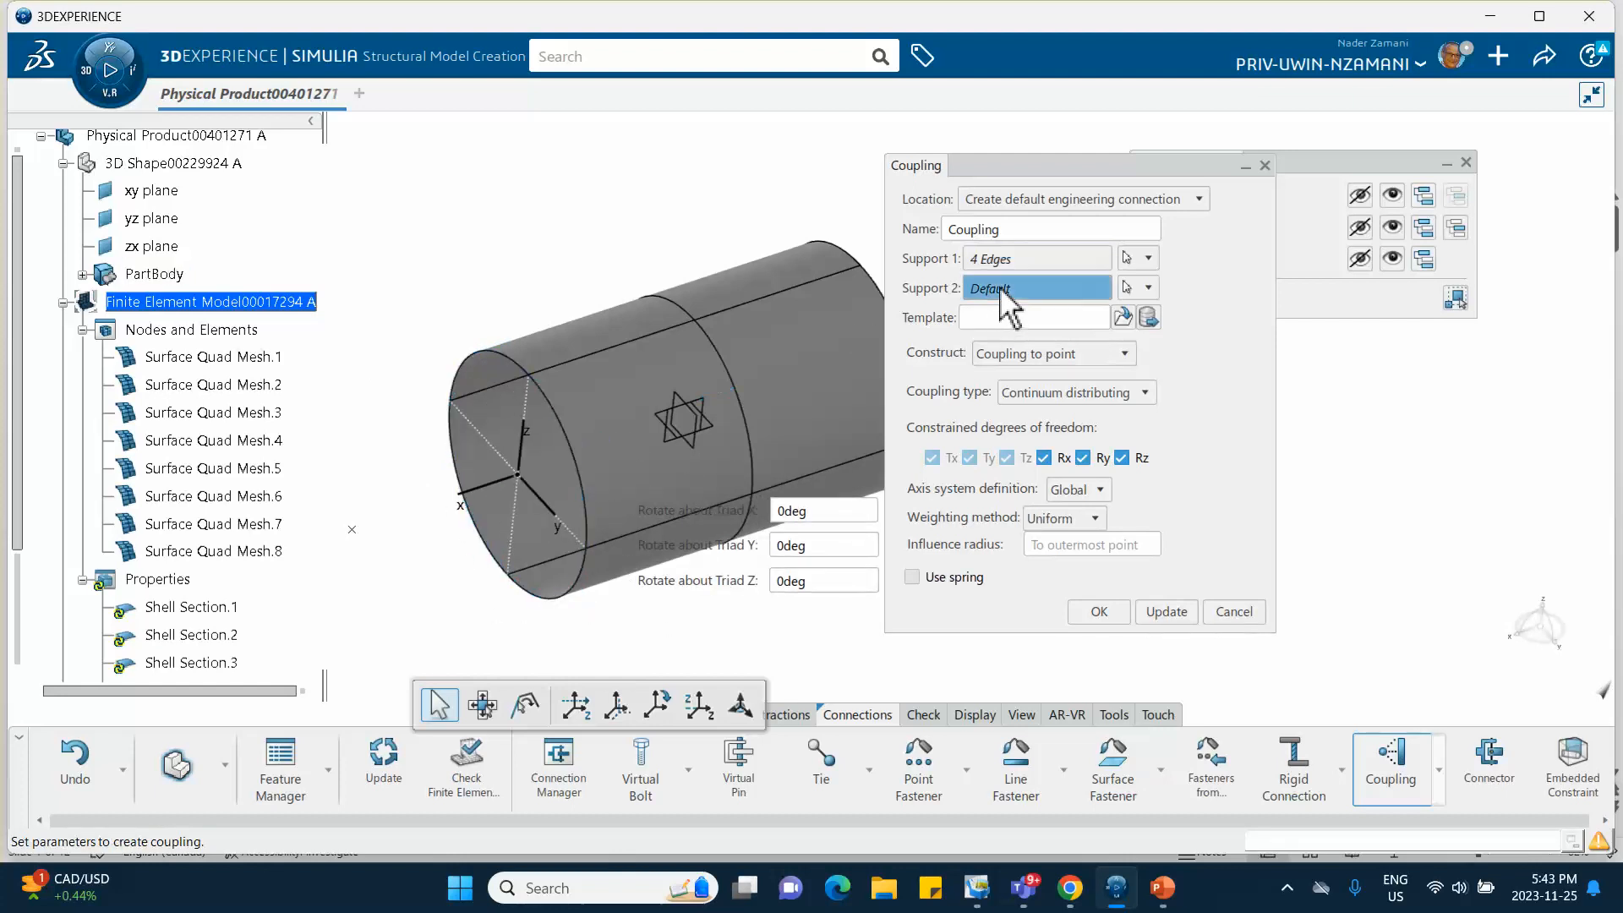
click(352, 531)
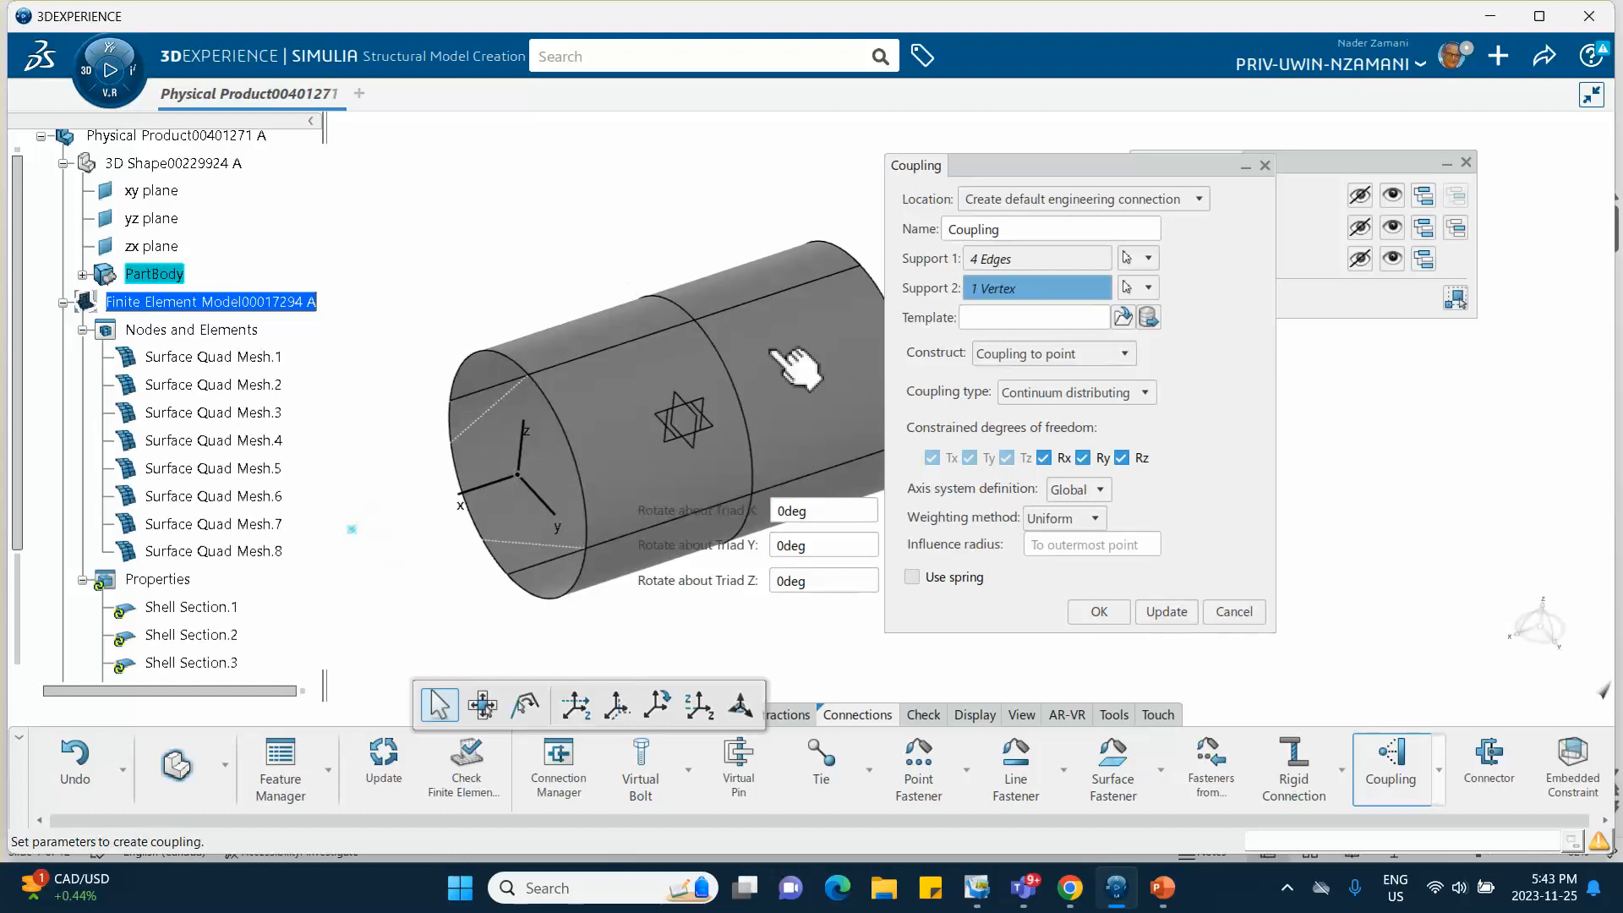
click(1114, 392)
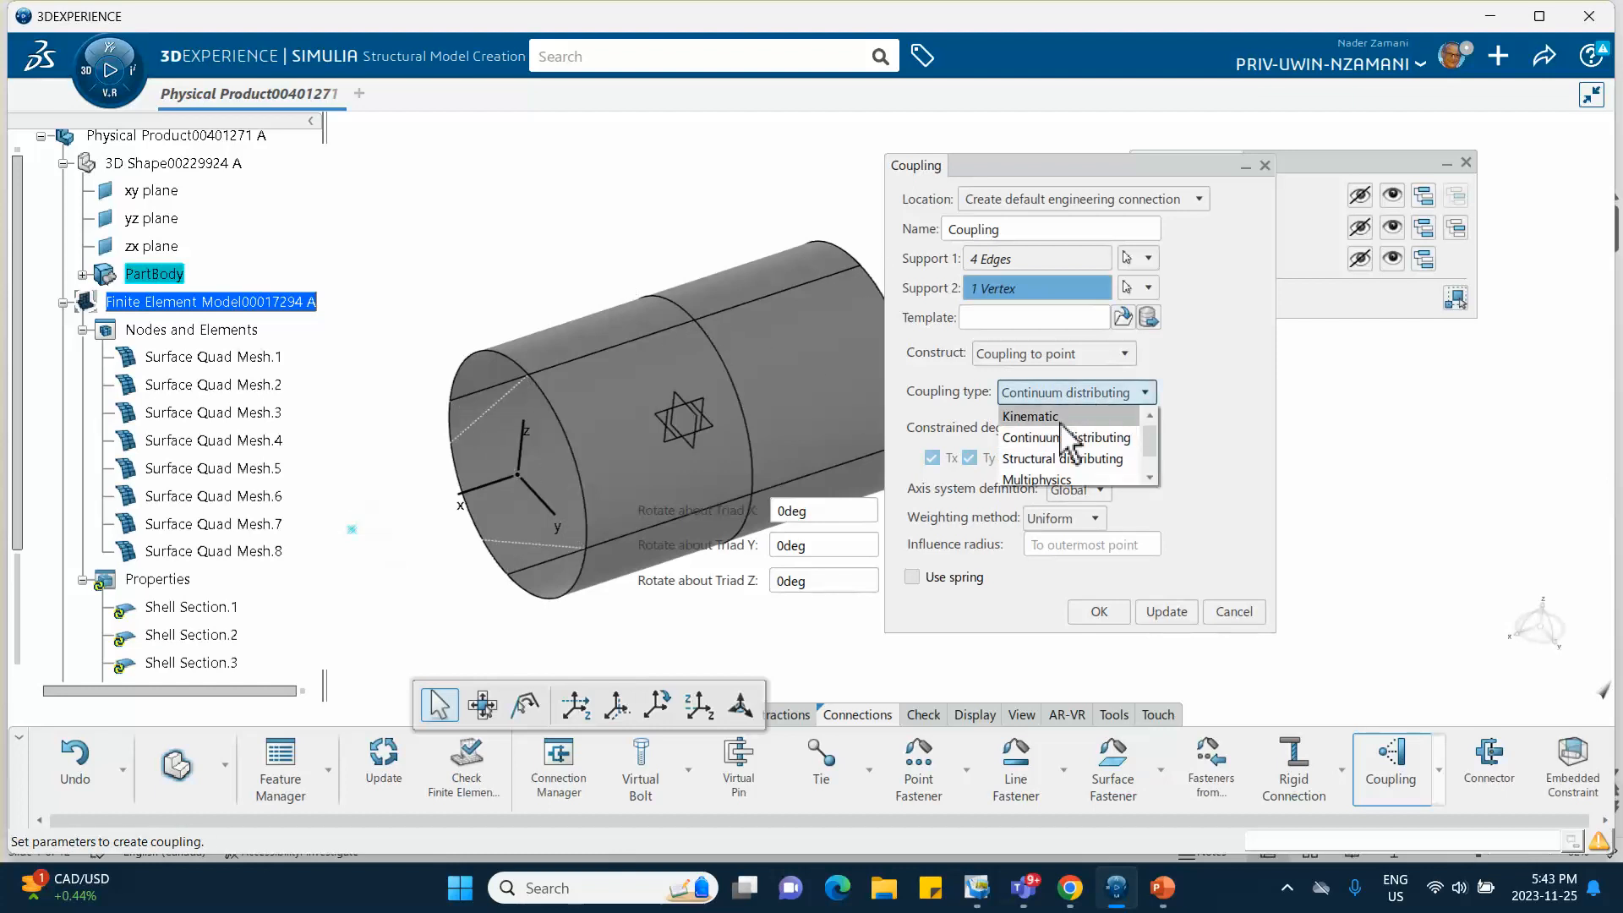
click(1090, 410)
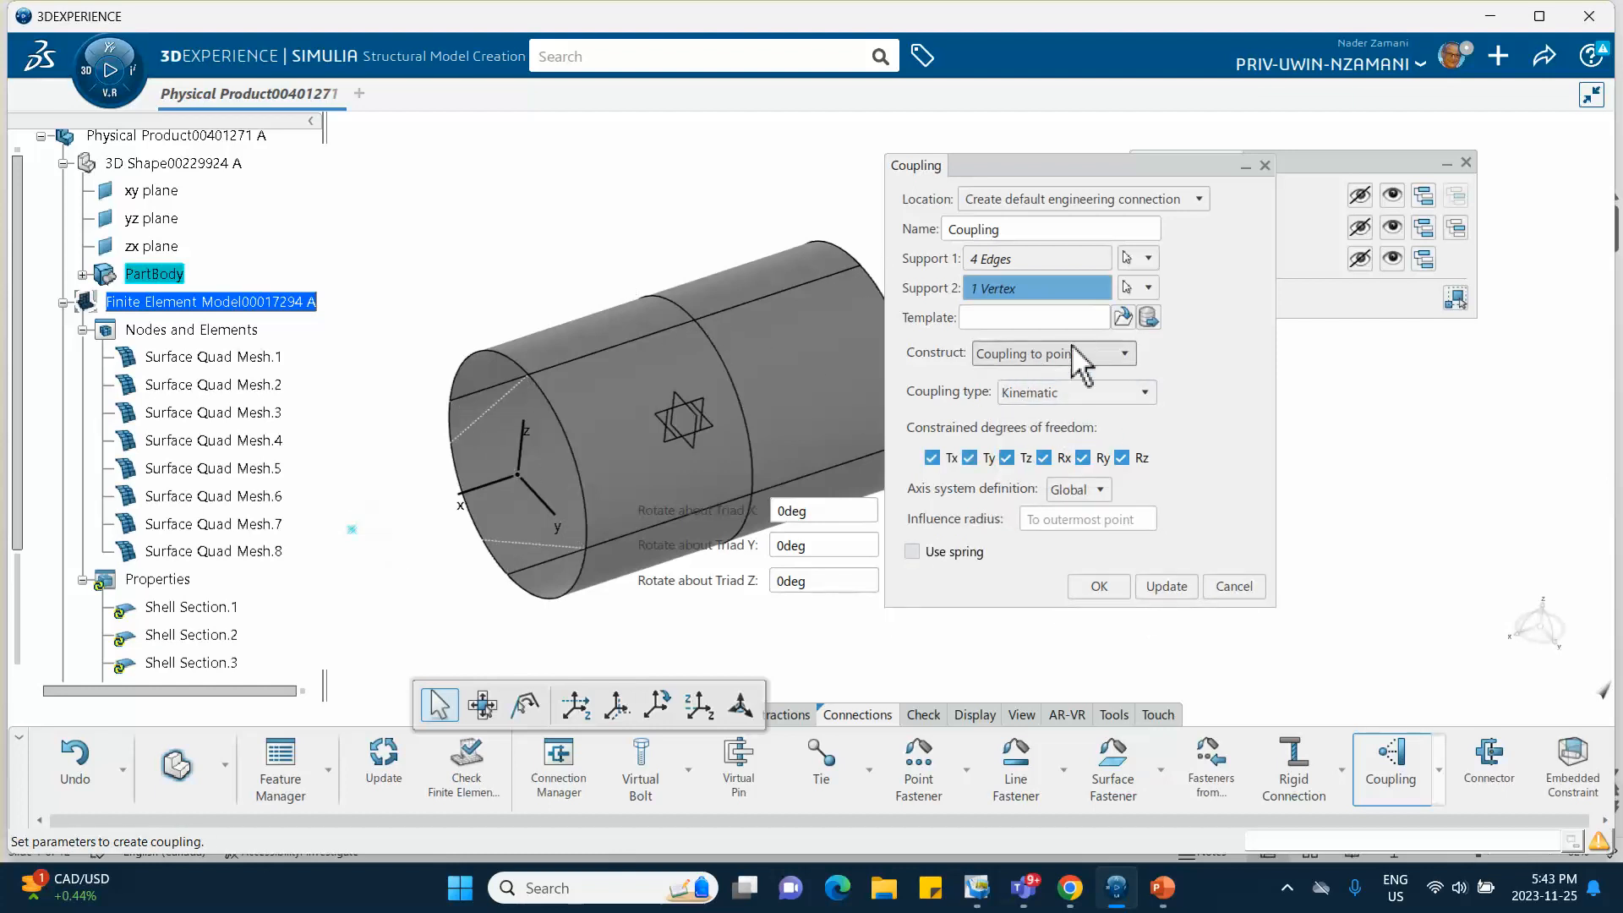
click(1098, 392)
click(1220, 387)
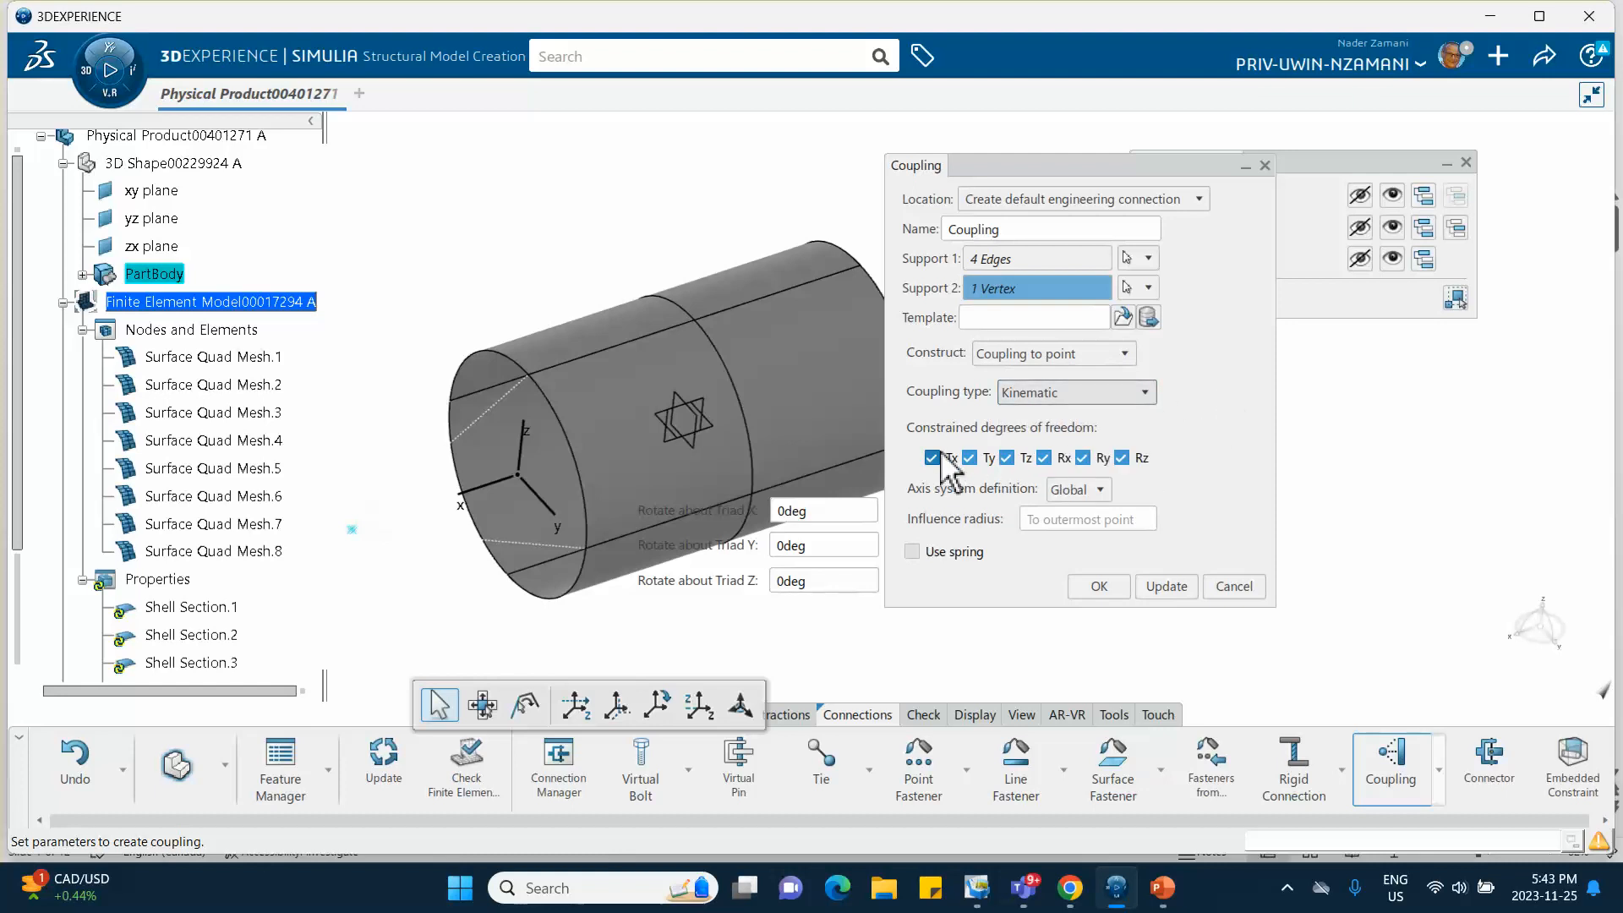
click(1101, 587)
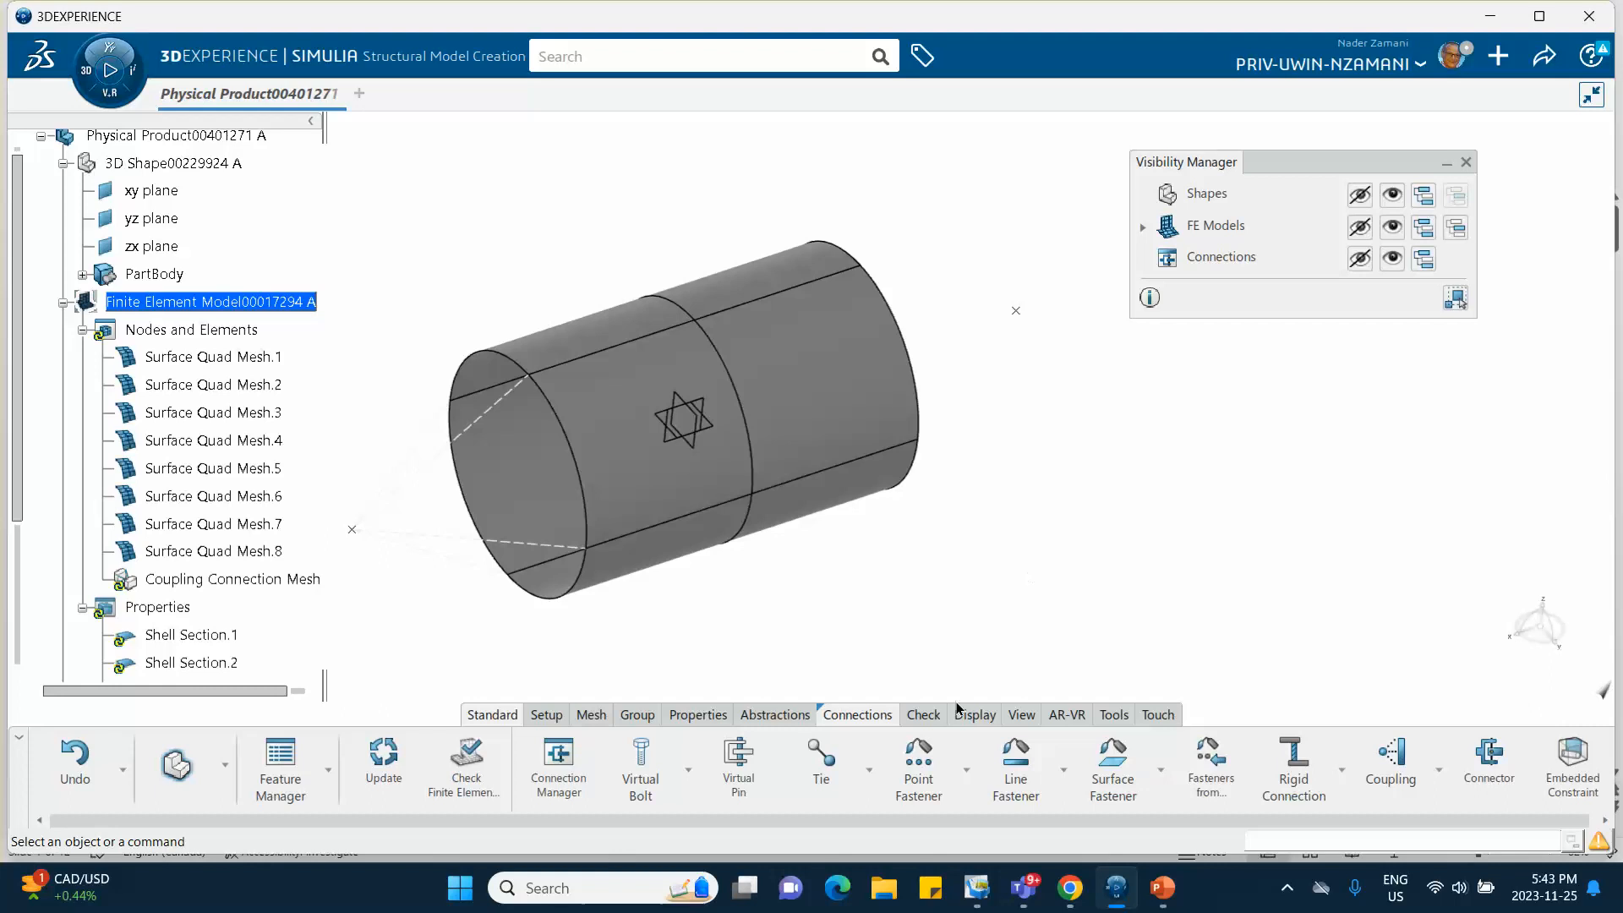
Start a second coupling and select the four edges of the can's far open rim as Support 1.
click(1390, 764)
middle_drag(495, 382, 99, 469)
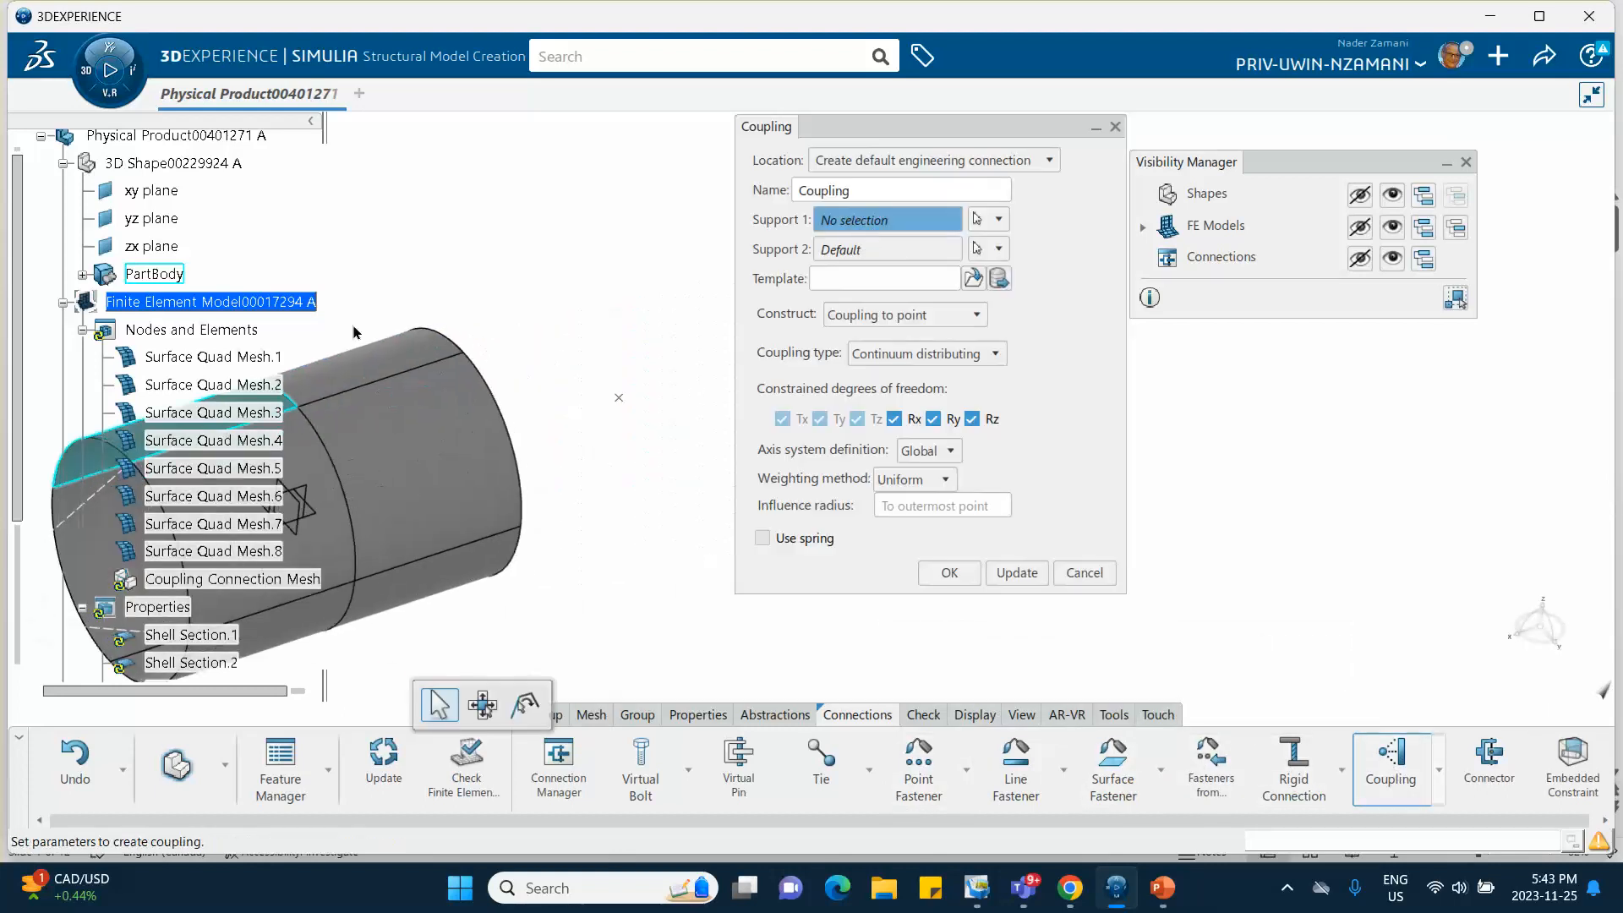
click(469, 351)
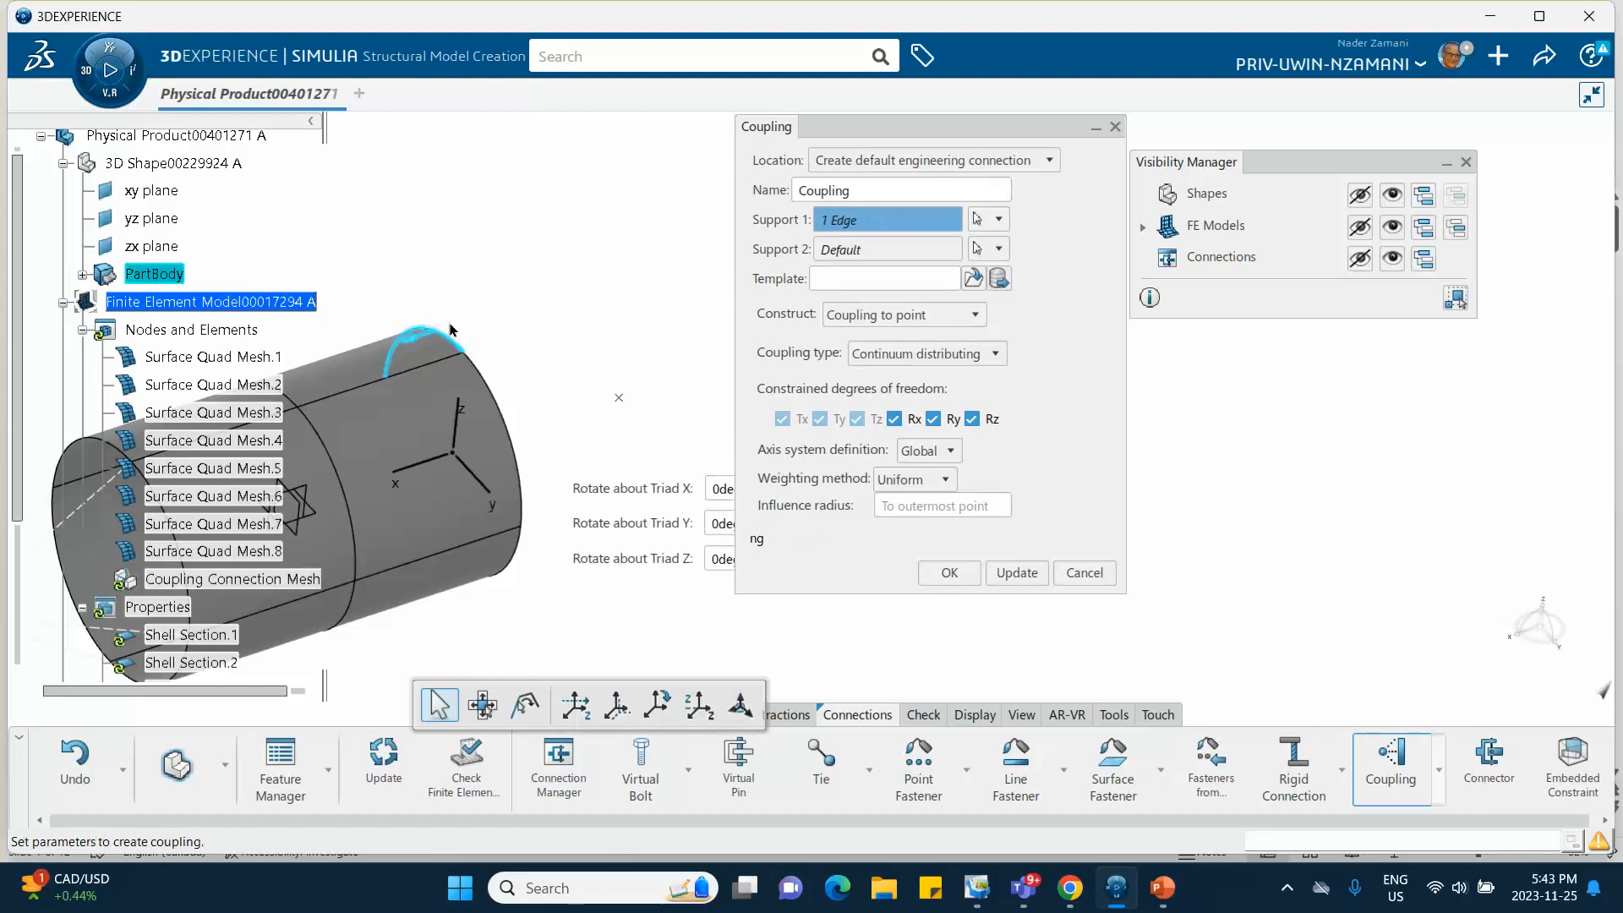
click(522, 412)
click(517, 573)
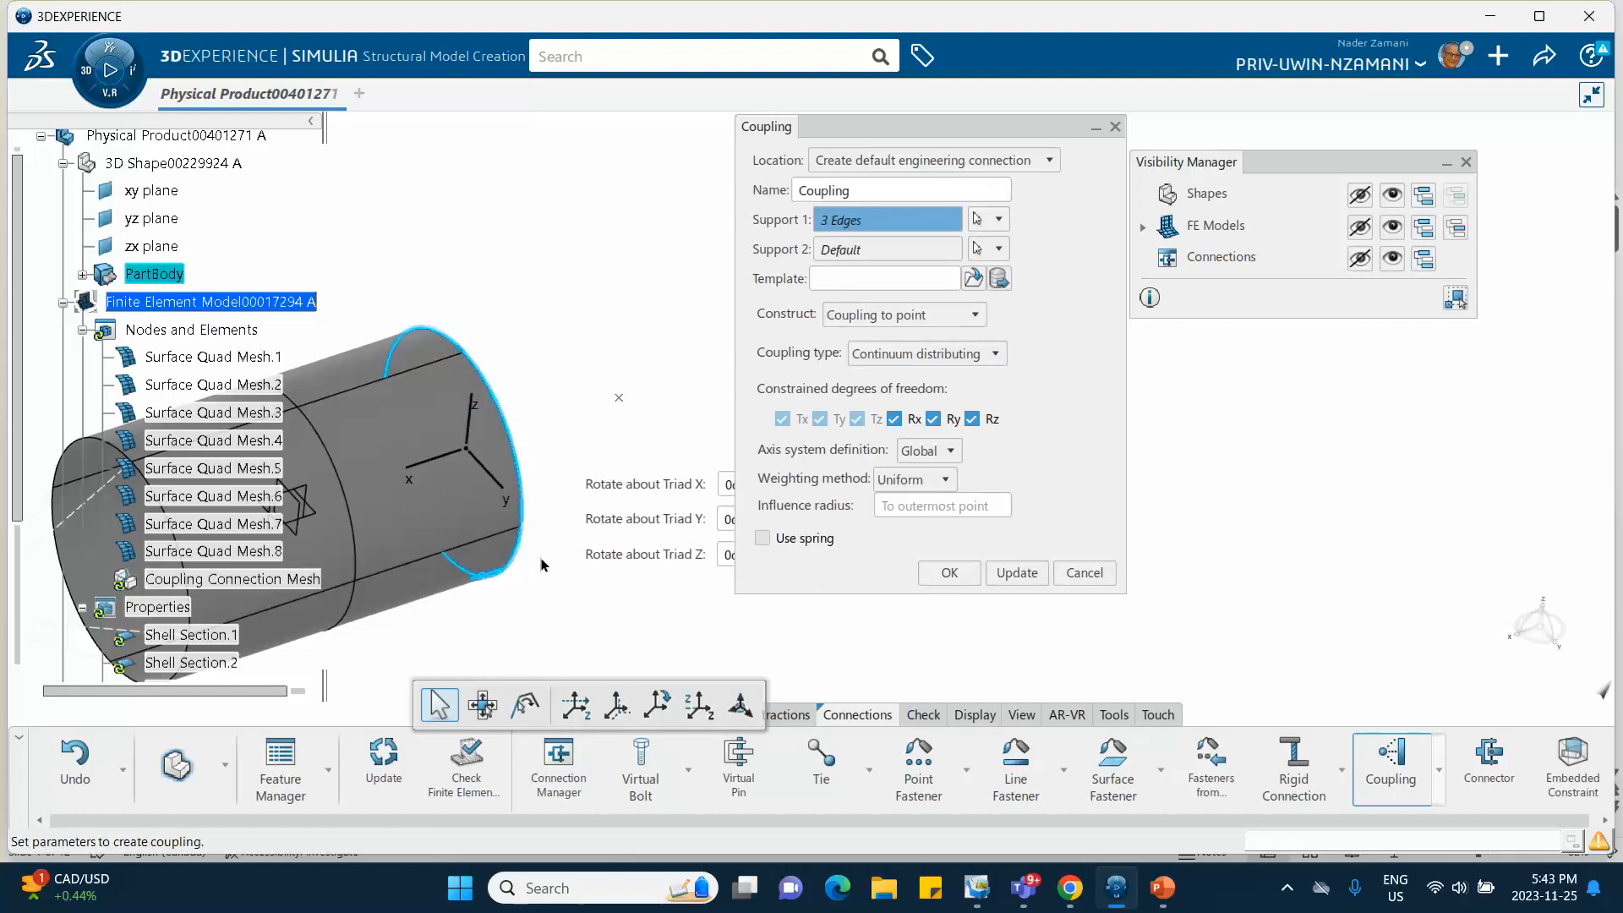
middle_drag(524, 575, 540, 515)
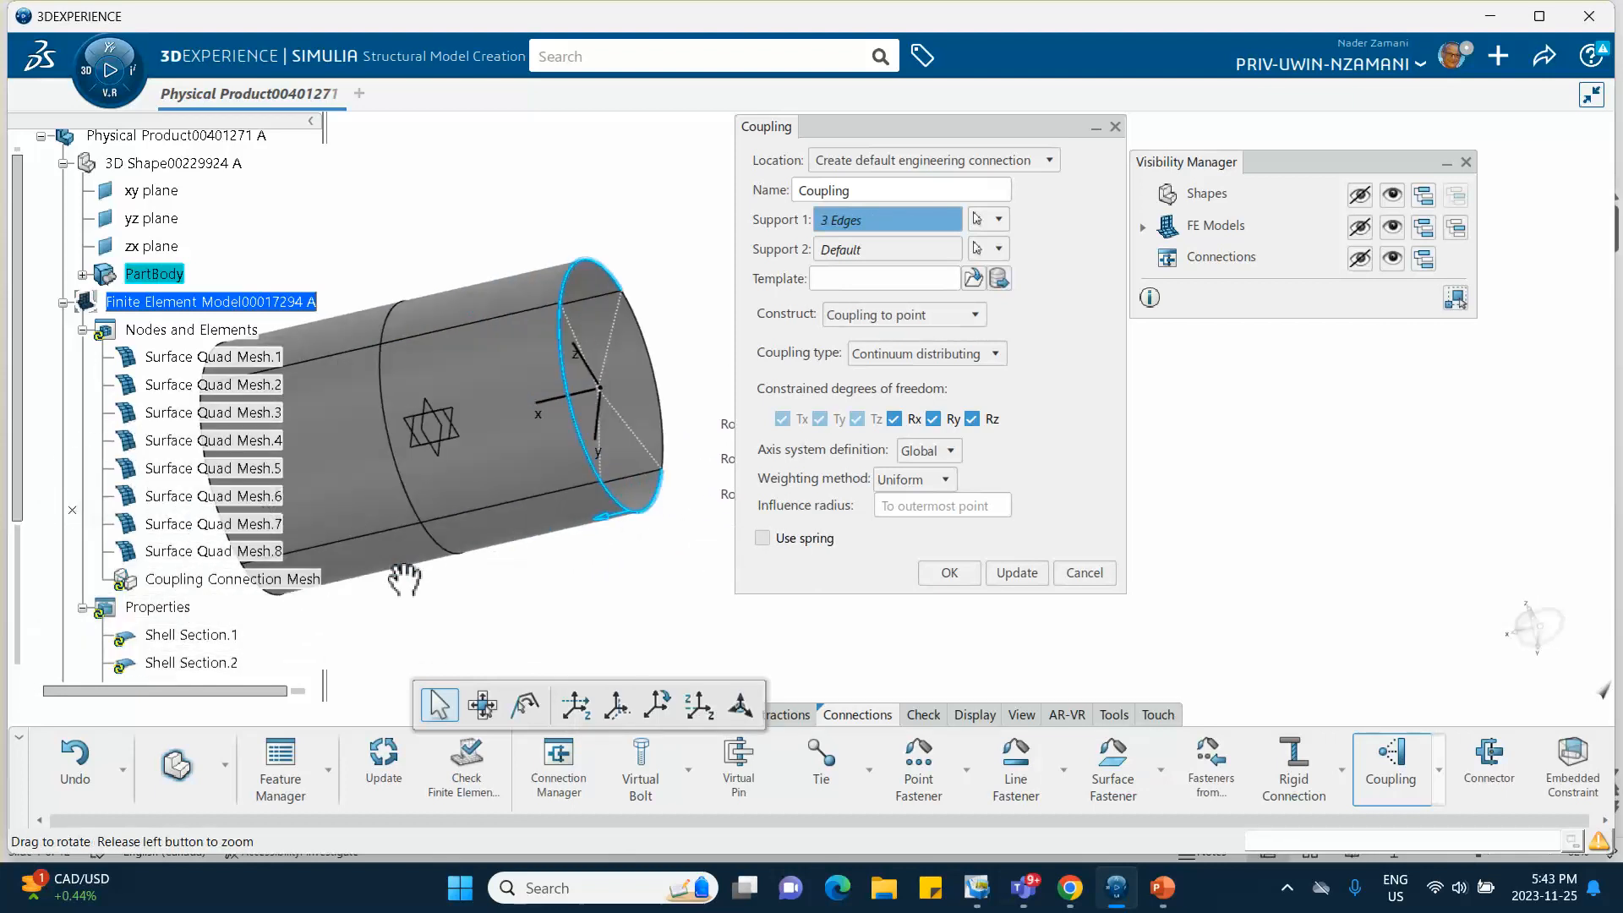
click(666, 385)
Finish the second coupling with the reference point beyond the far rim as Support 2 and the Kinematic coupling type.
click(844, 250)
middle_drag(647, 245, 473, 270)
click(621, 372)
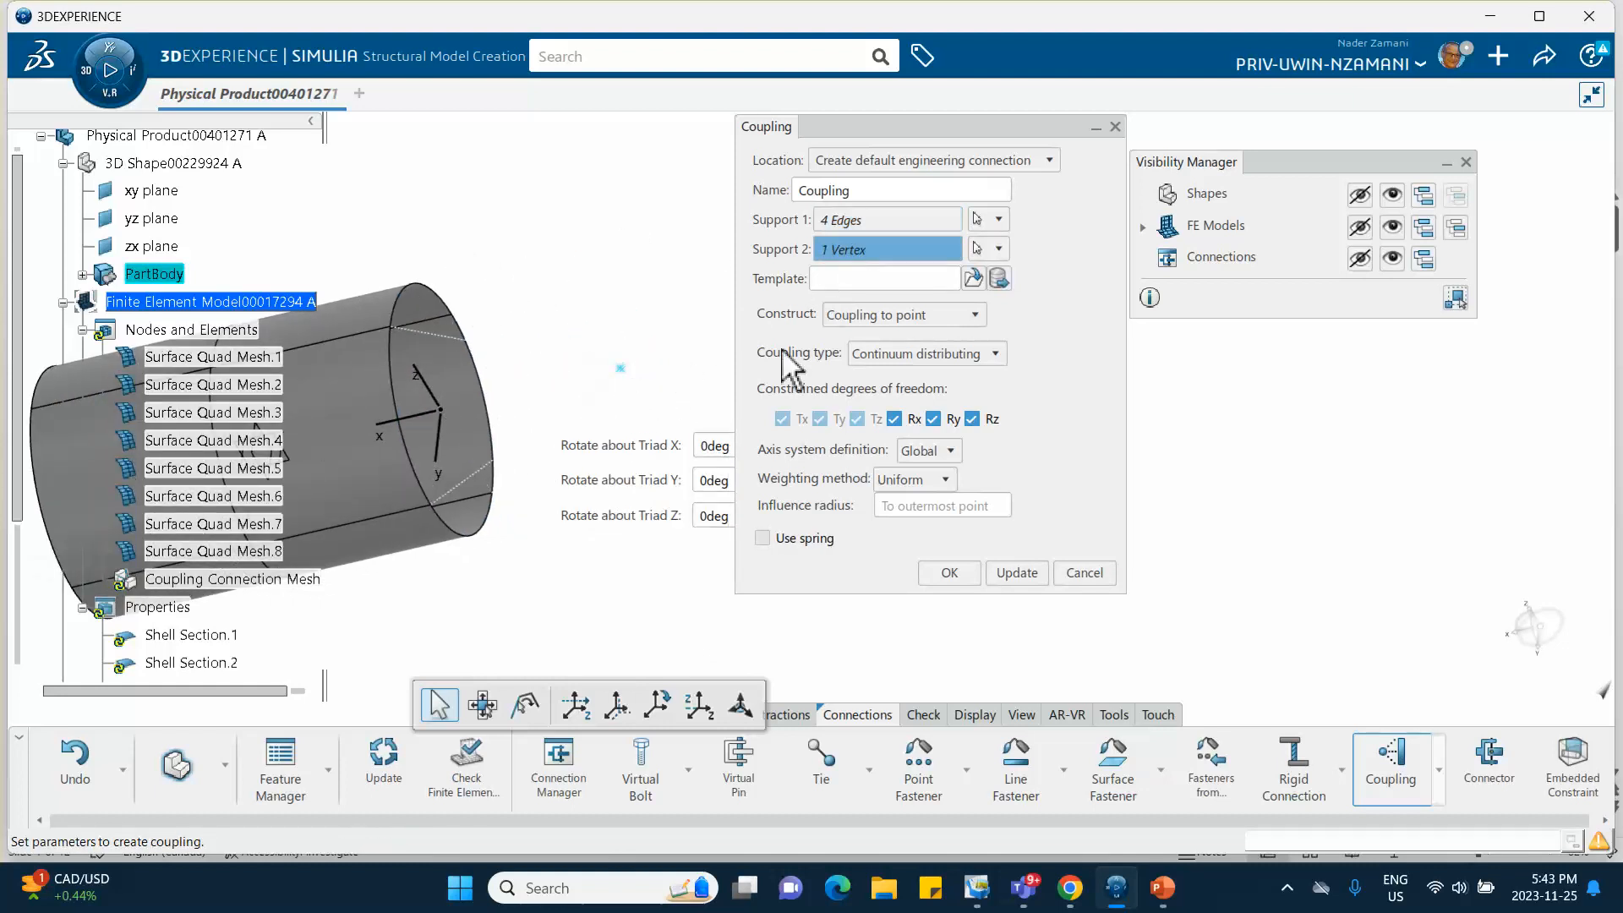
click(892, 354)
click(884, 381)
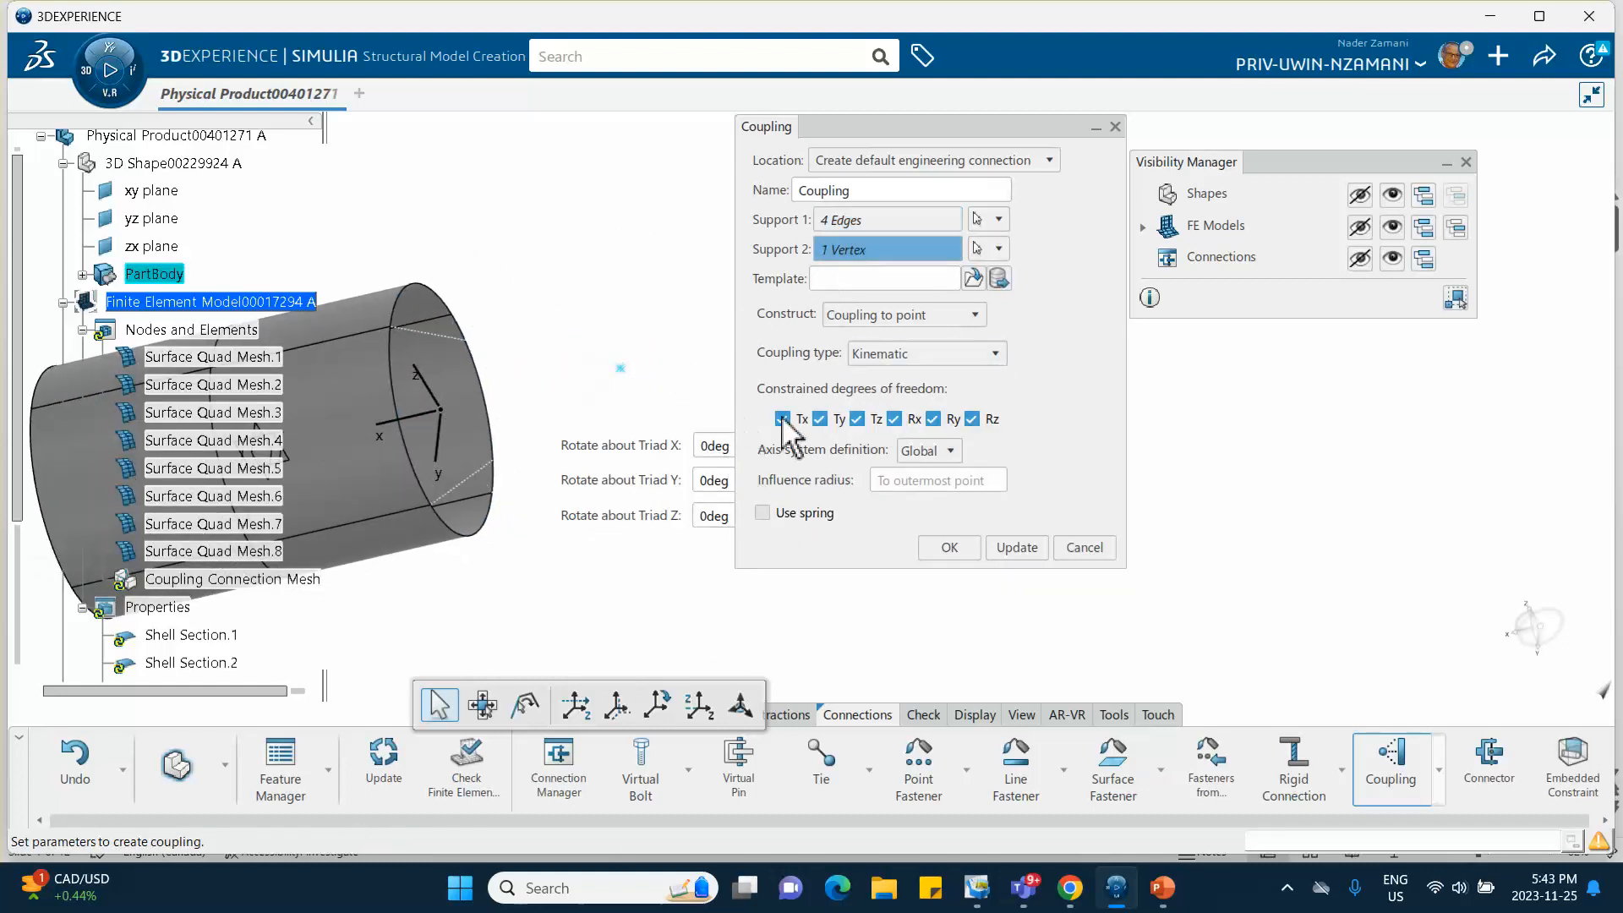
click(949, 547)
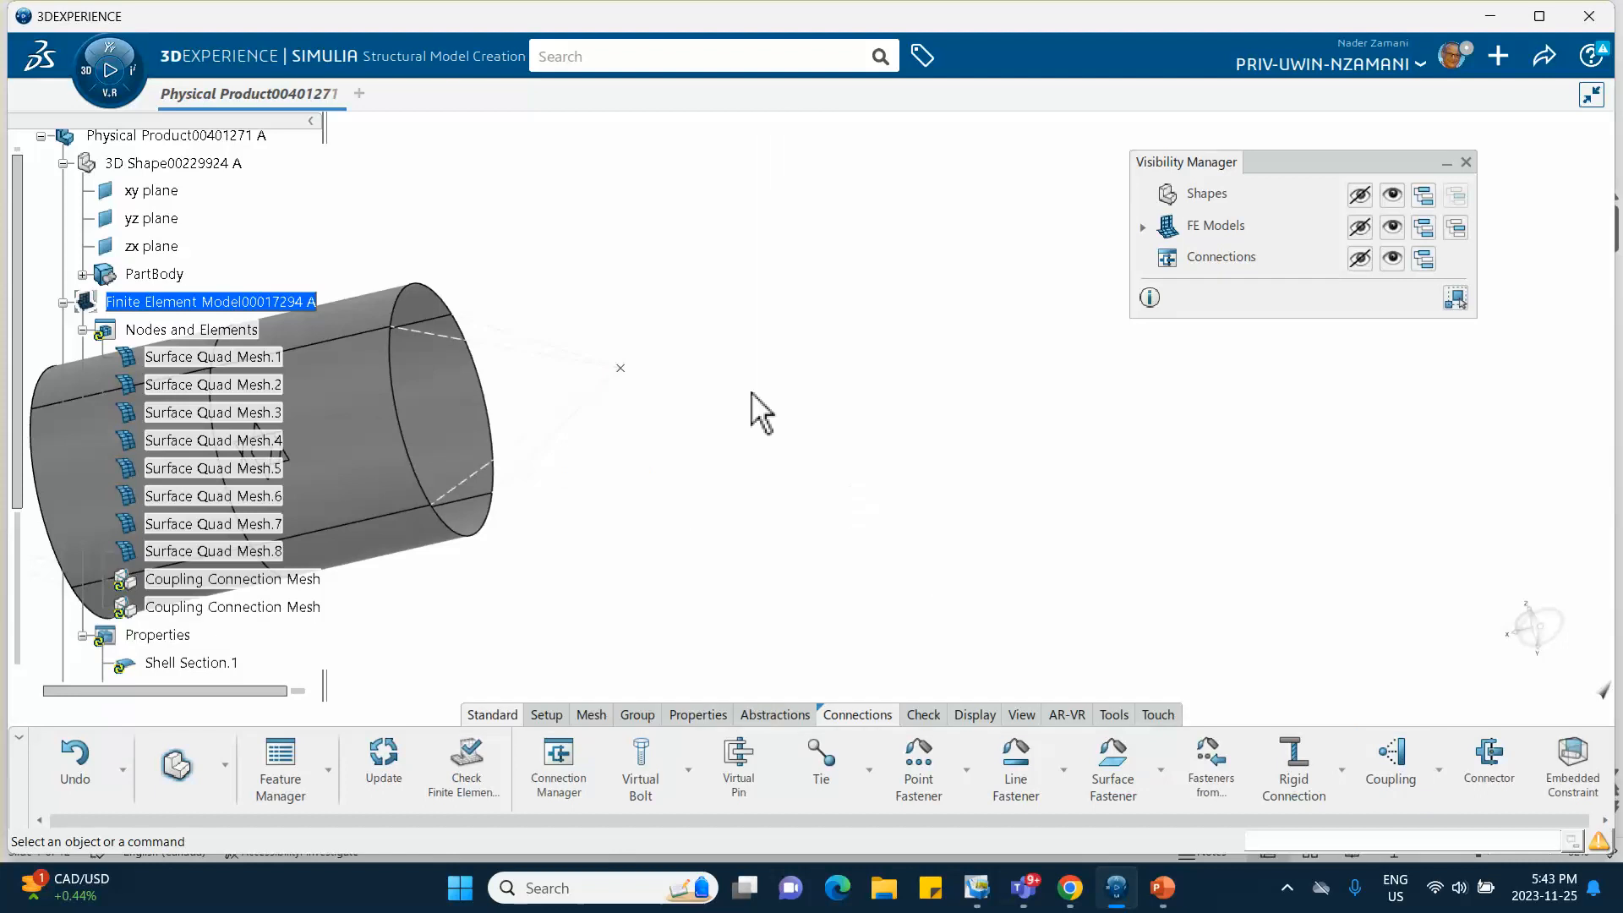
Save the model with both coupling connections.
middle_drag(646, 284, 874, 478)
click(1545, 57)
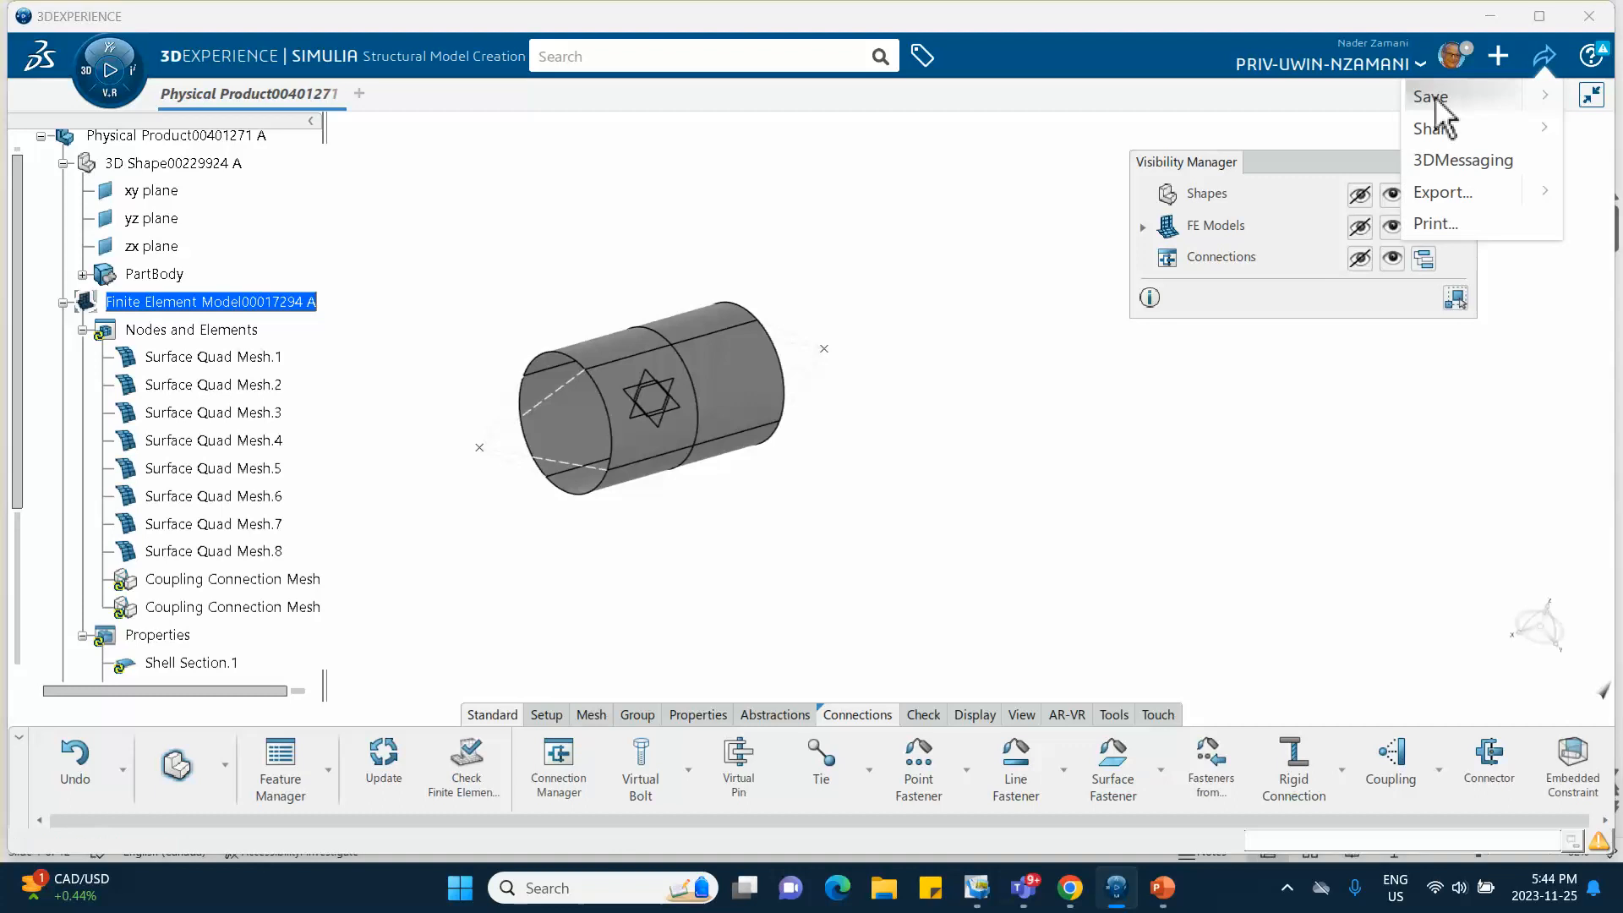
click(1429, 97)
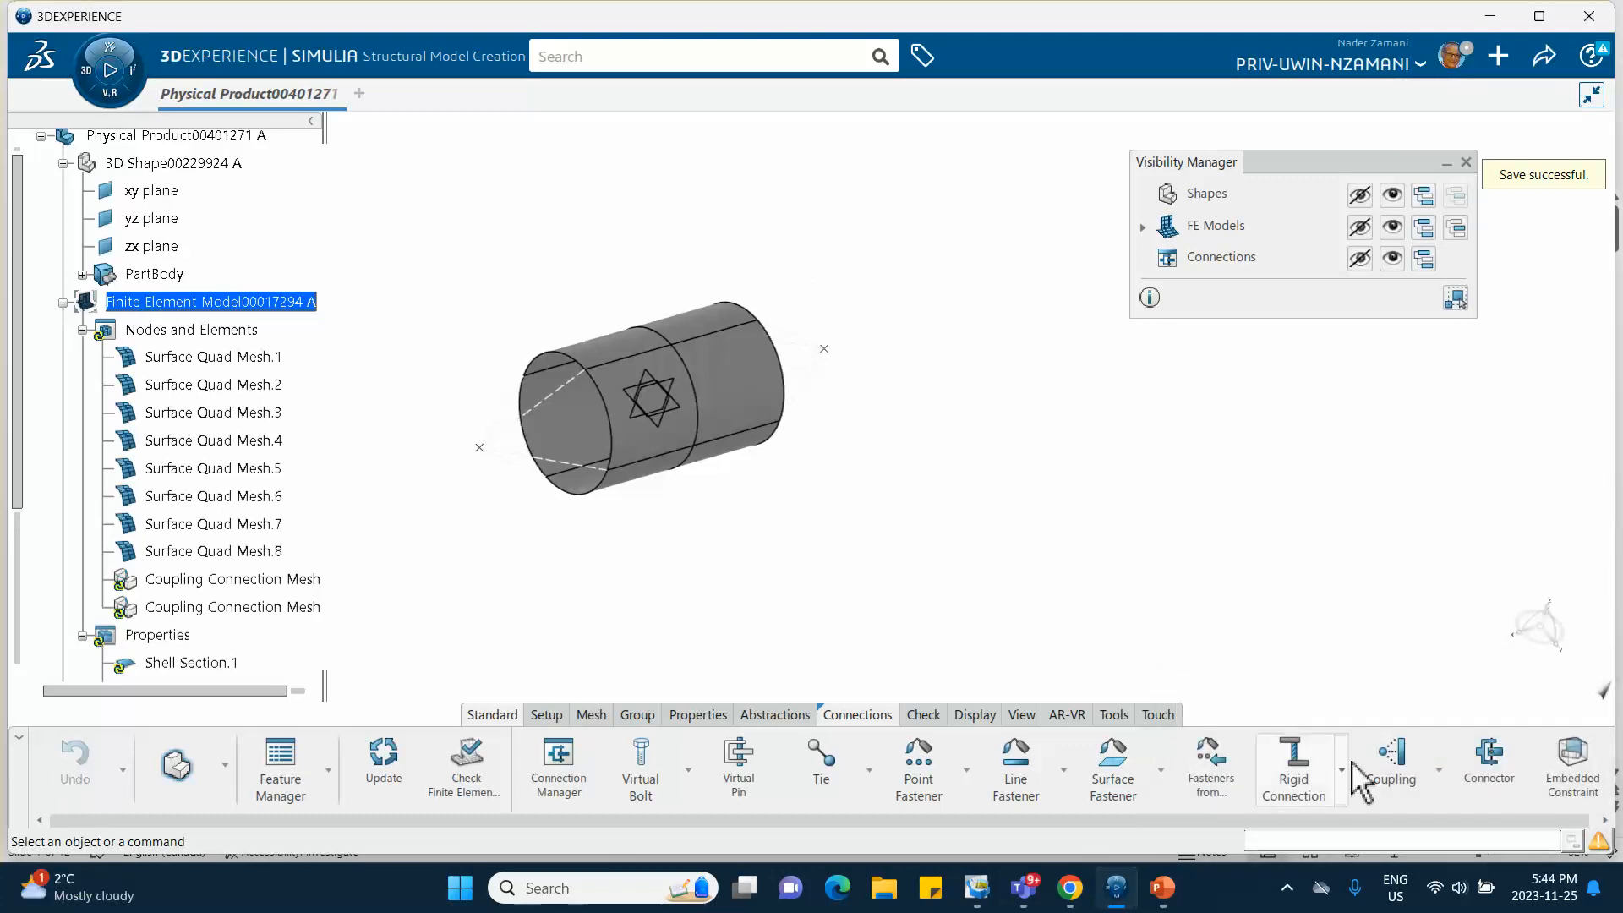
Switch to Structural Scenario Creation and initialize a Structural simulation that uses Finite Element Model00017294 A.
click(89, 61)
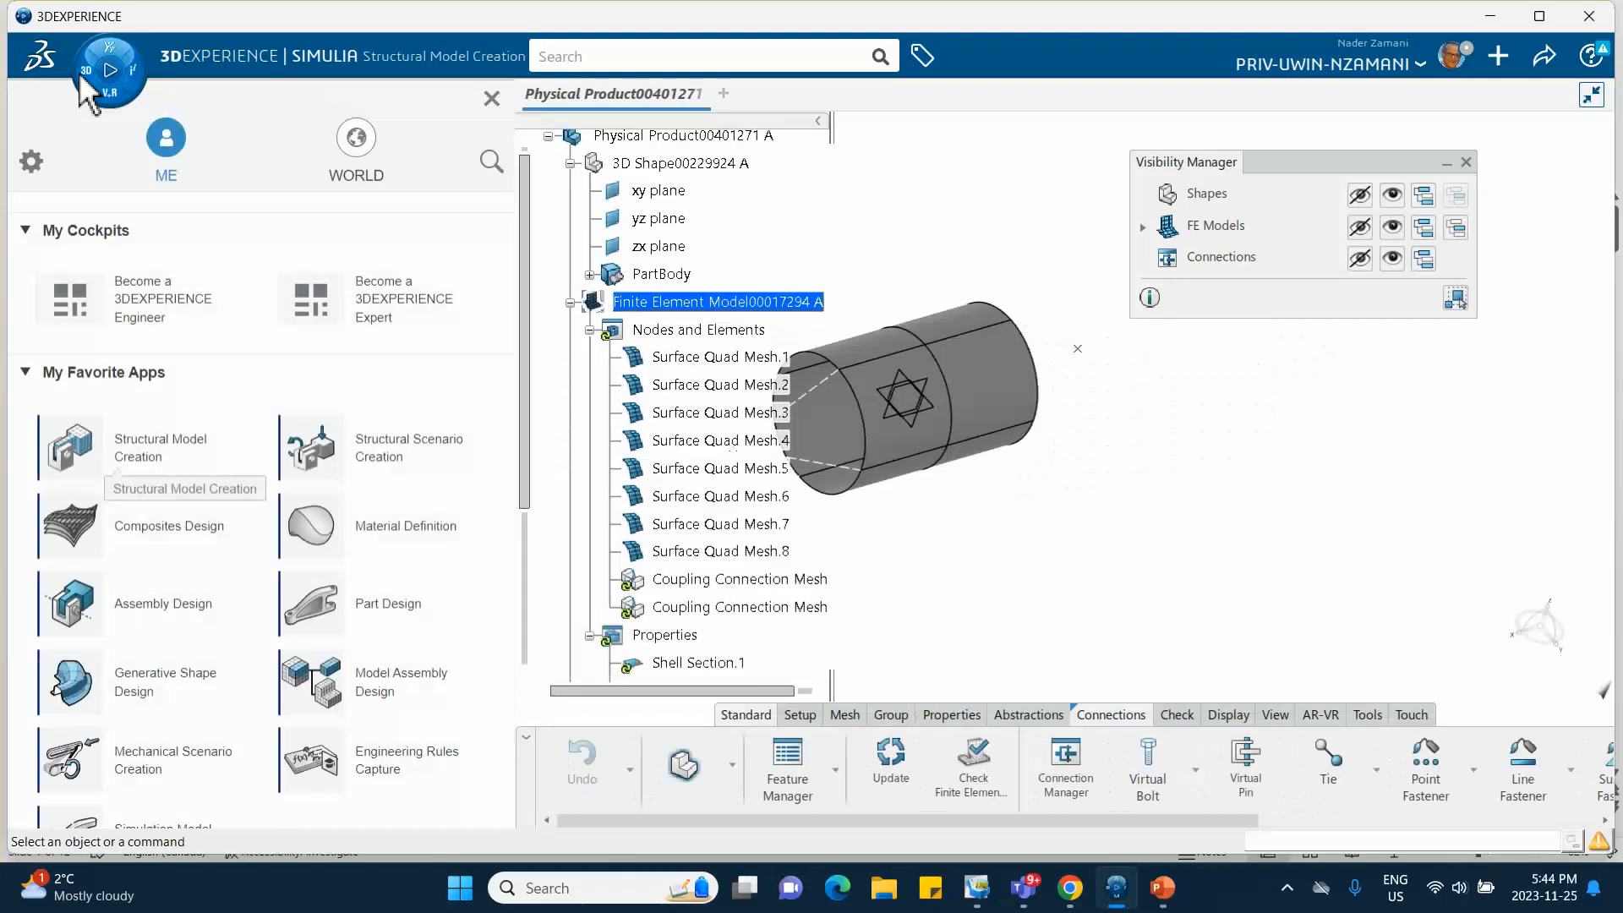
click(408, 453)
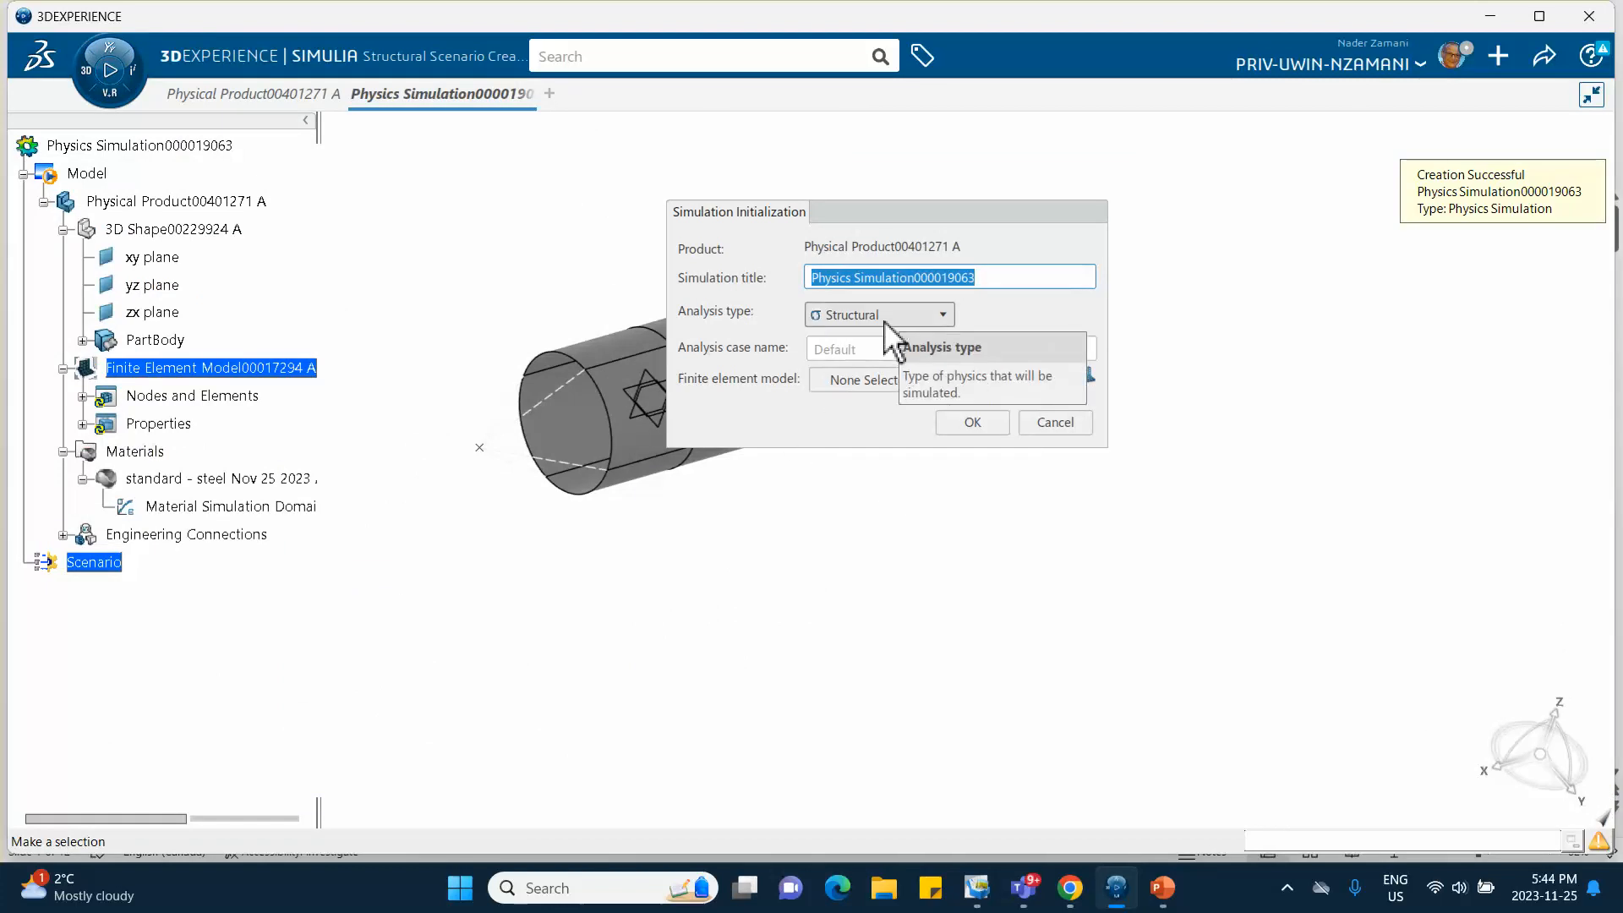
click(867, 383)
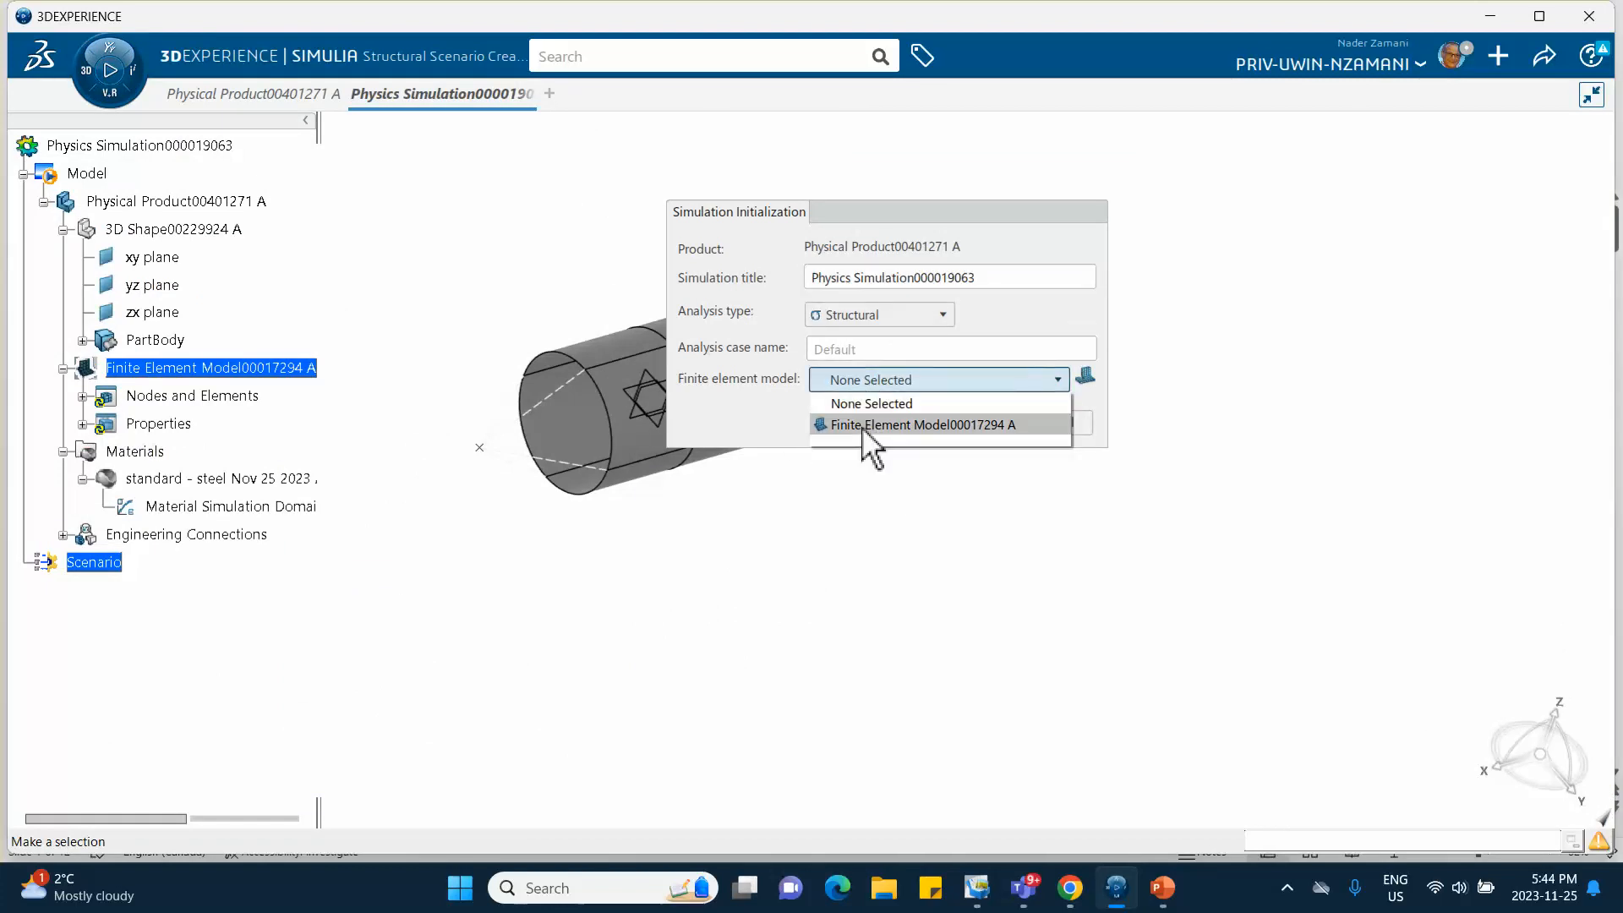
click(863, 428)
click(897, 381)
click(889, 421)
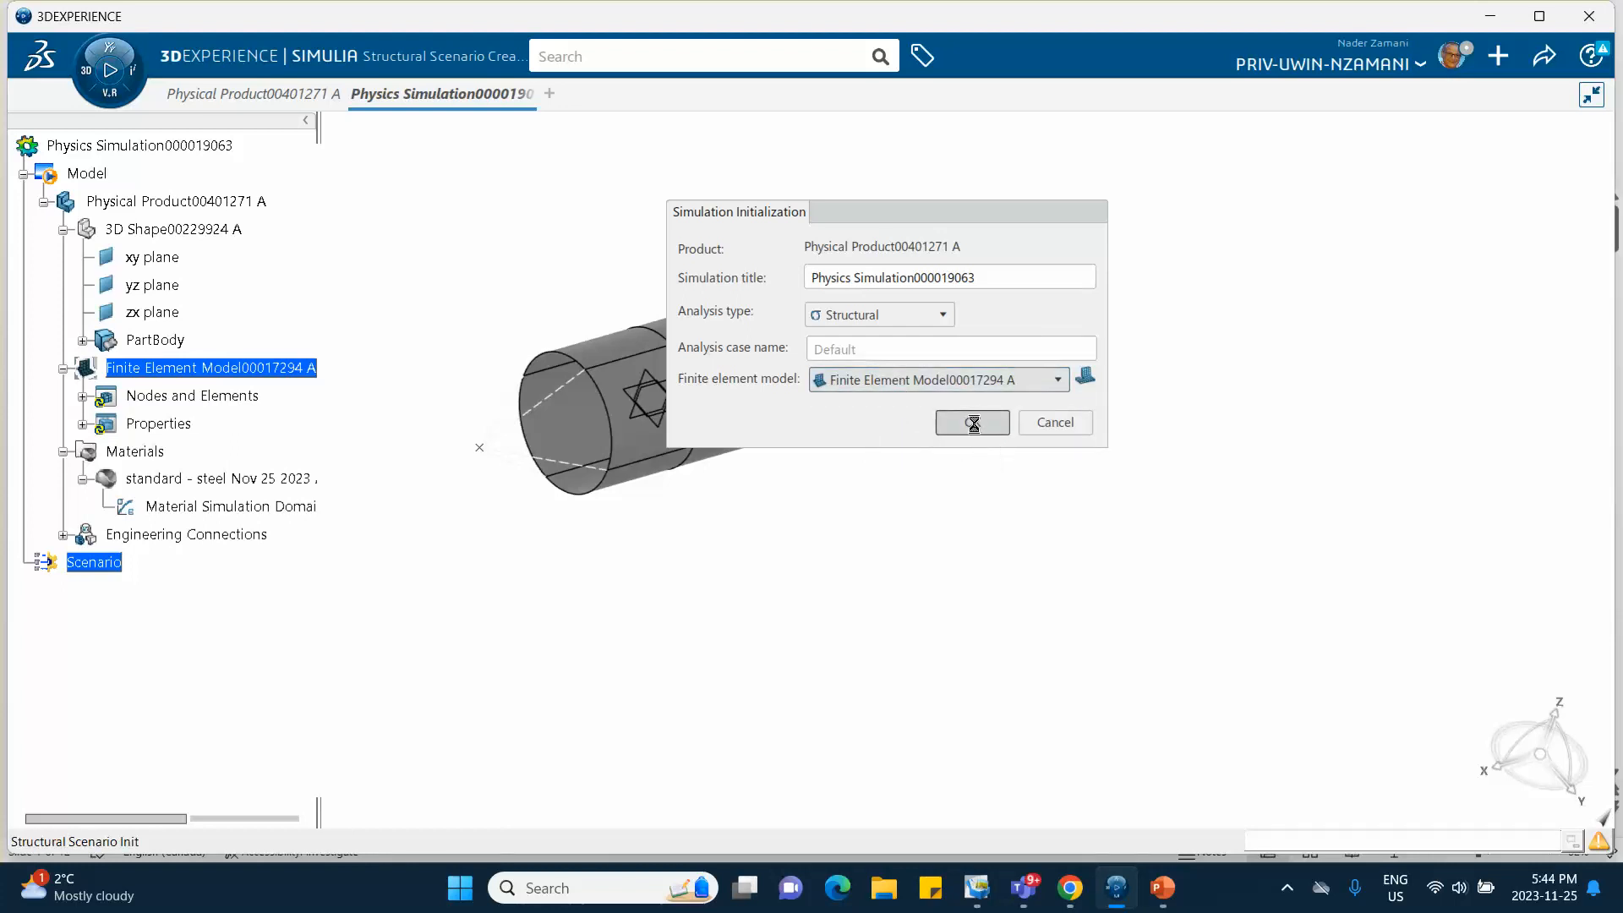
click(970, 423)
Bring up the Visibility Manager and hide the FE models so the can's geometry shows without the mesh.
middle_drag(915, 376, 1098, 355)
right_click(1222, 233)
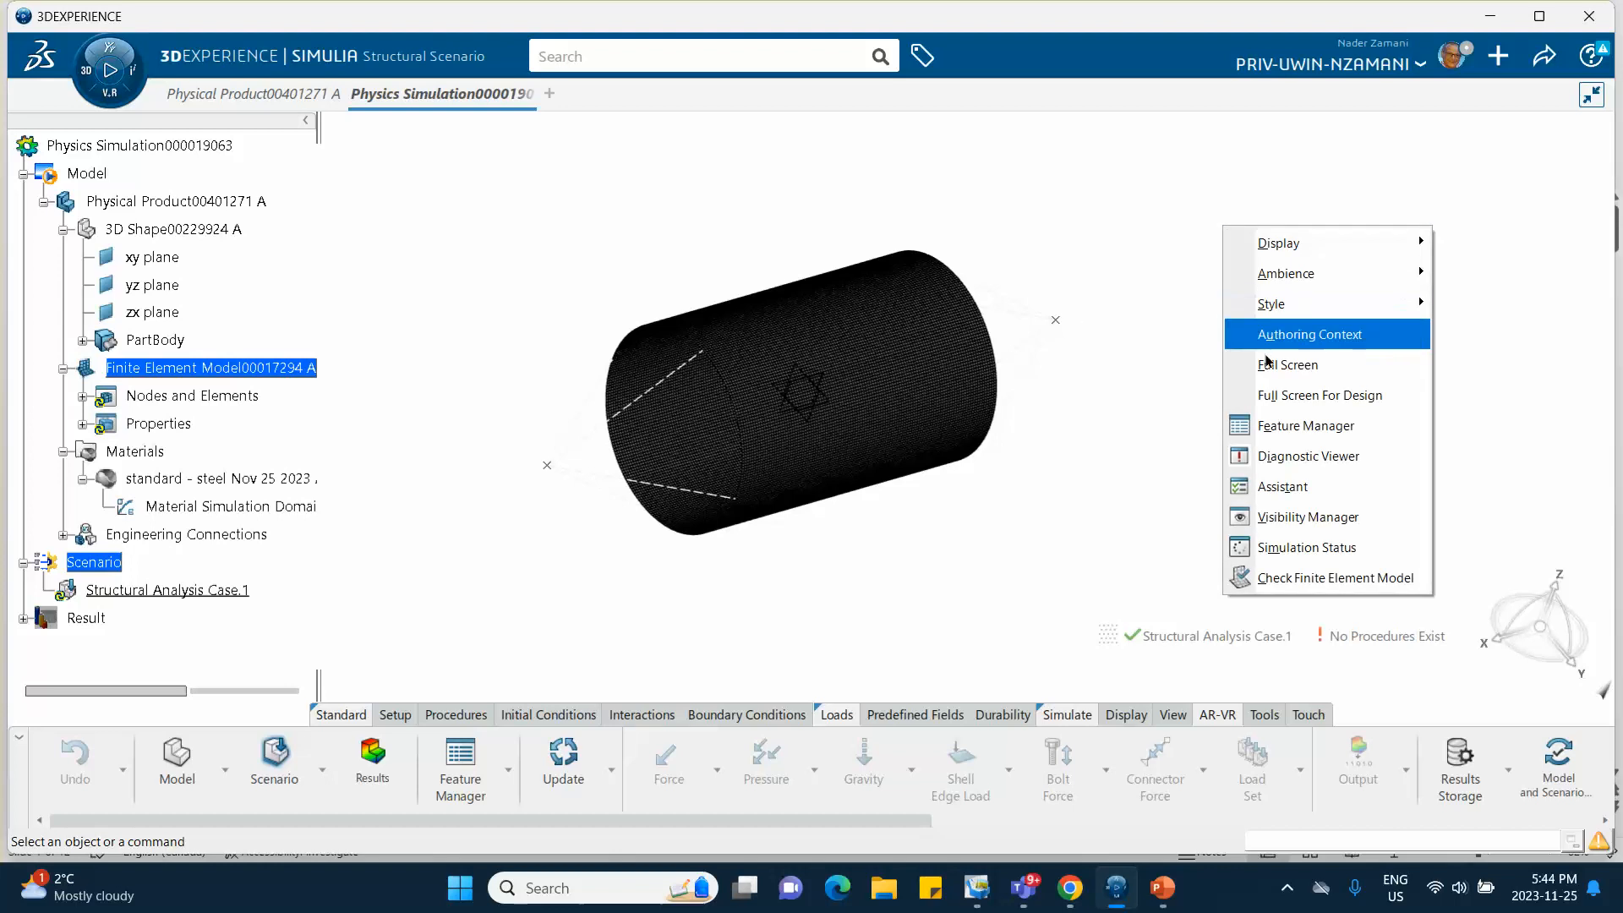
click(1284, 518)
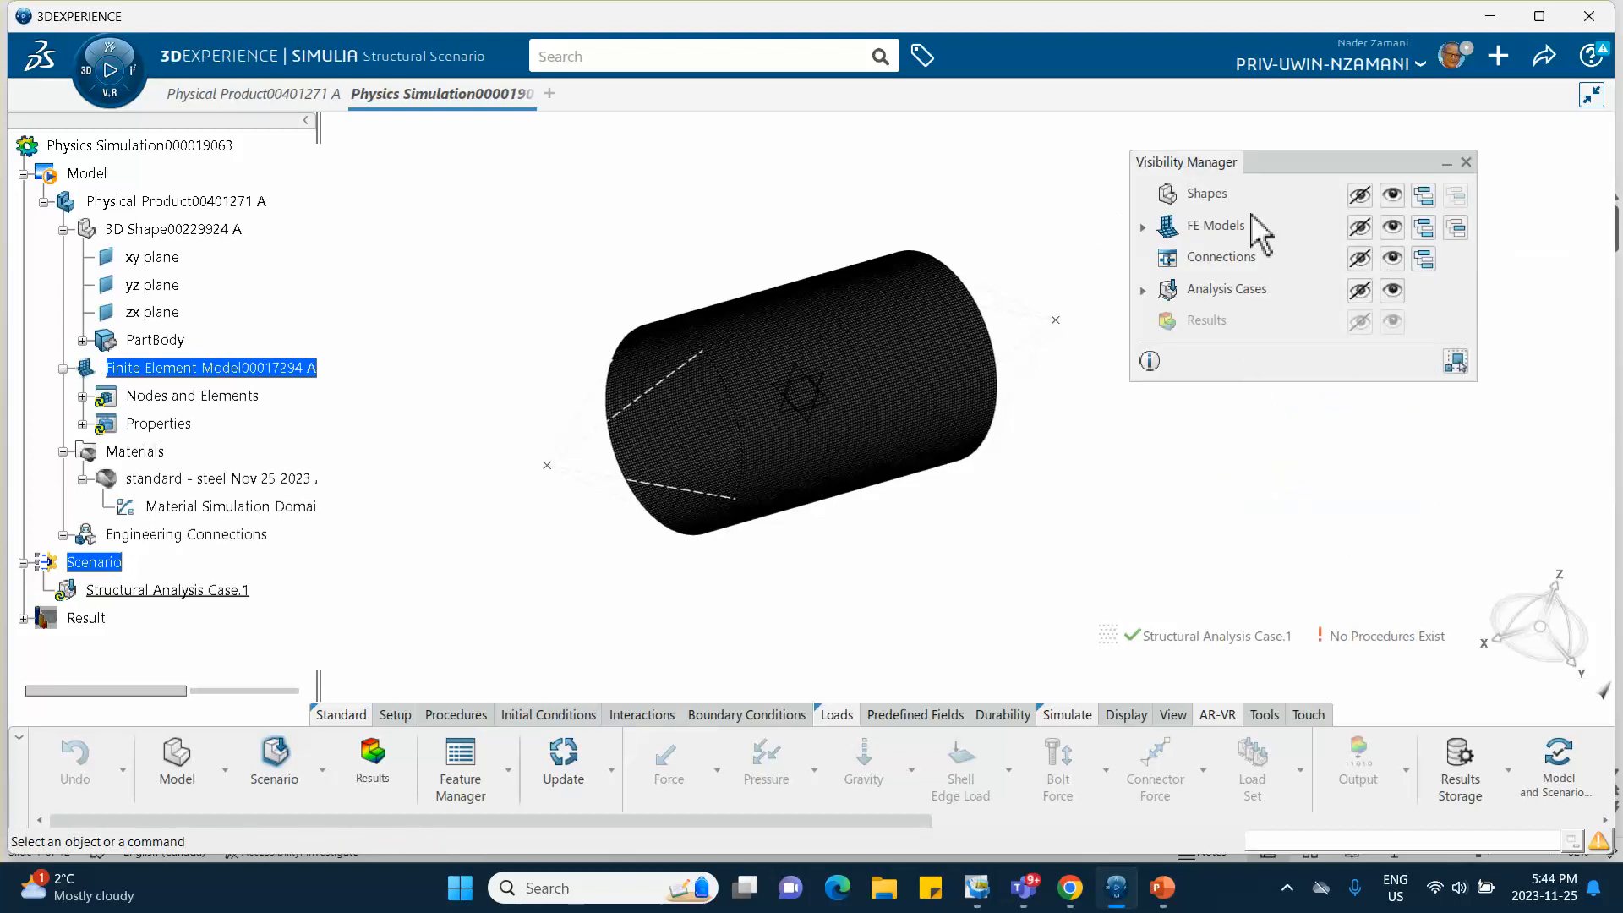
click(1359, 226)
middle_drag(1162, 498, 1141, 448)
middle_drag(1006, 491, 1009, 499)
Create a static step with 1 s step time and 1000 maximum increments, checking the settings against the Static Run slide in PowerPoint.
click(457, 715)
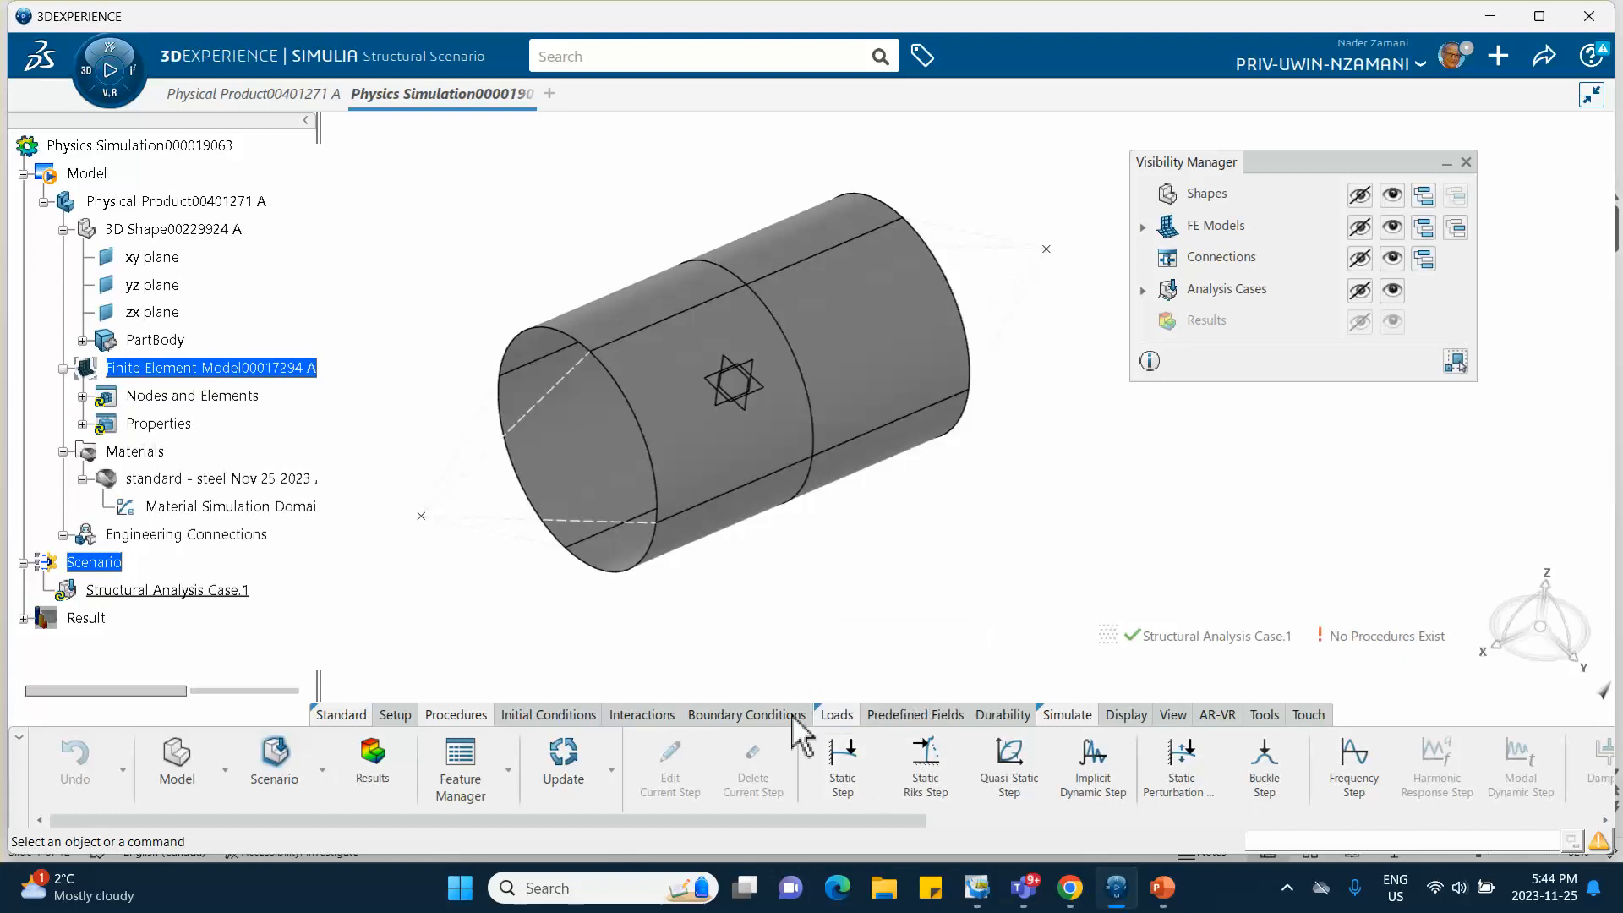
click(842, 764)
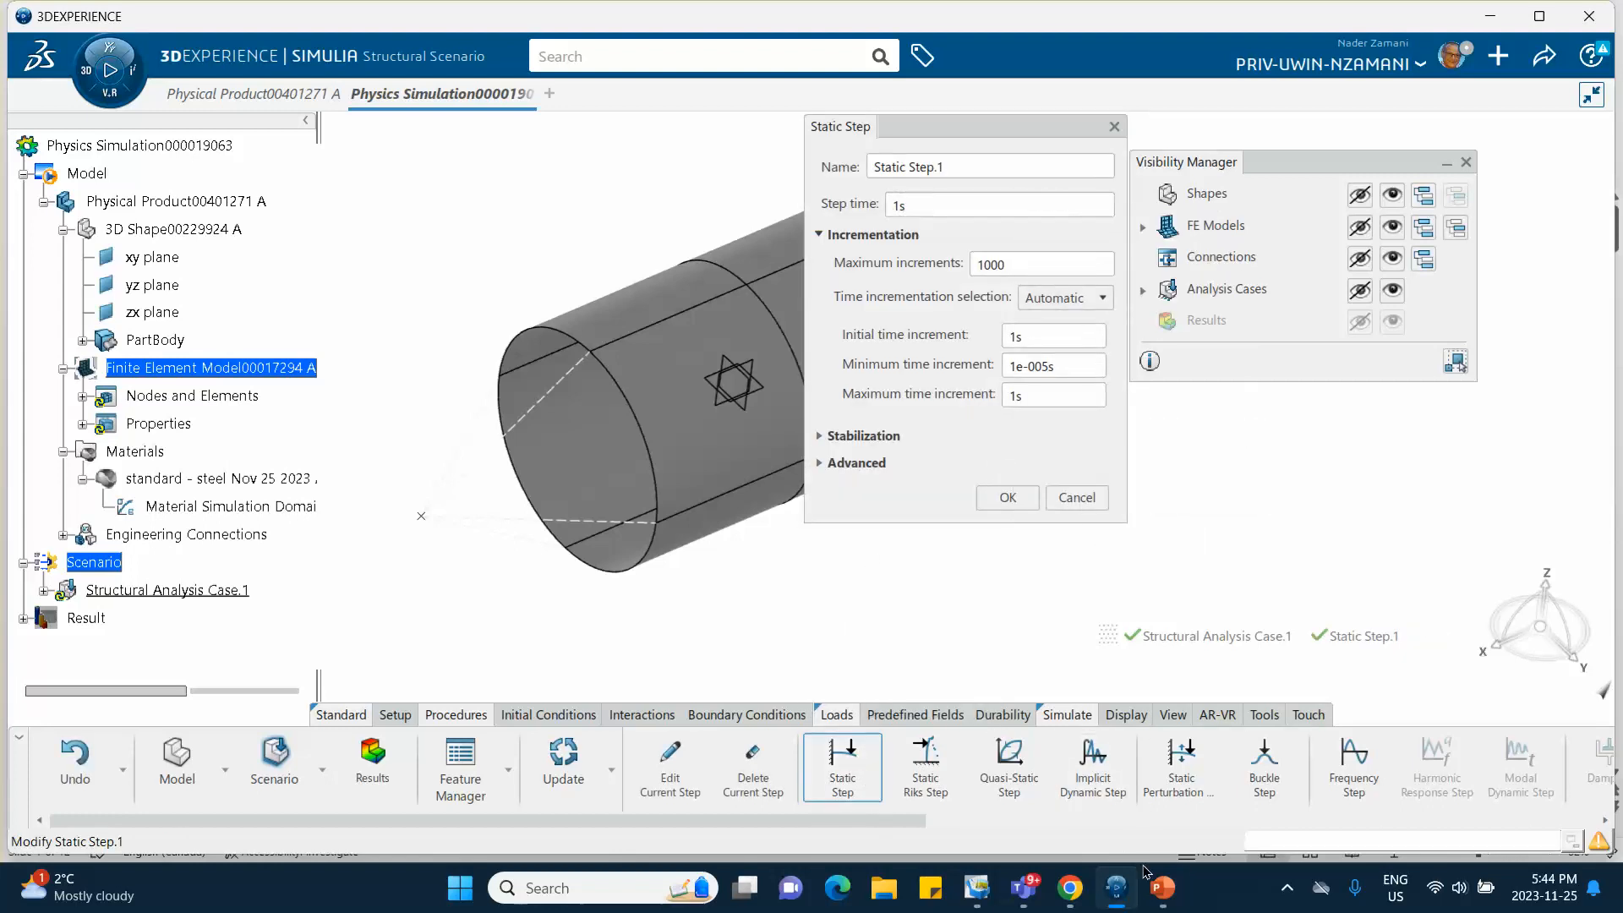
click(1161, 887)
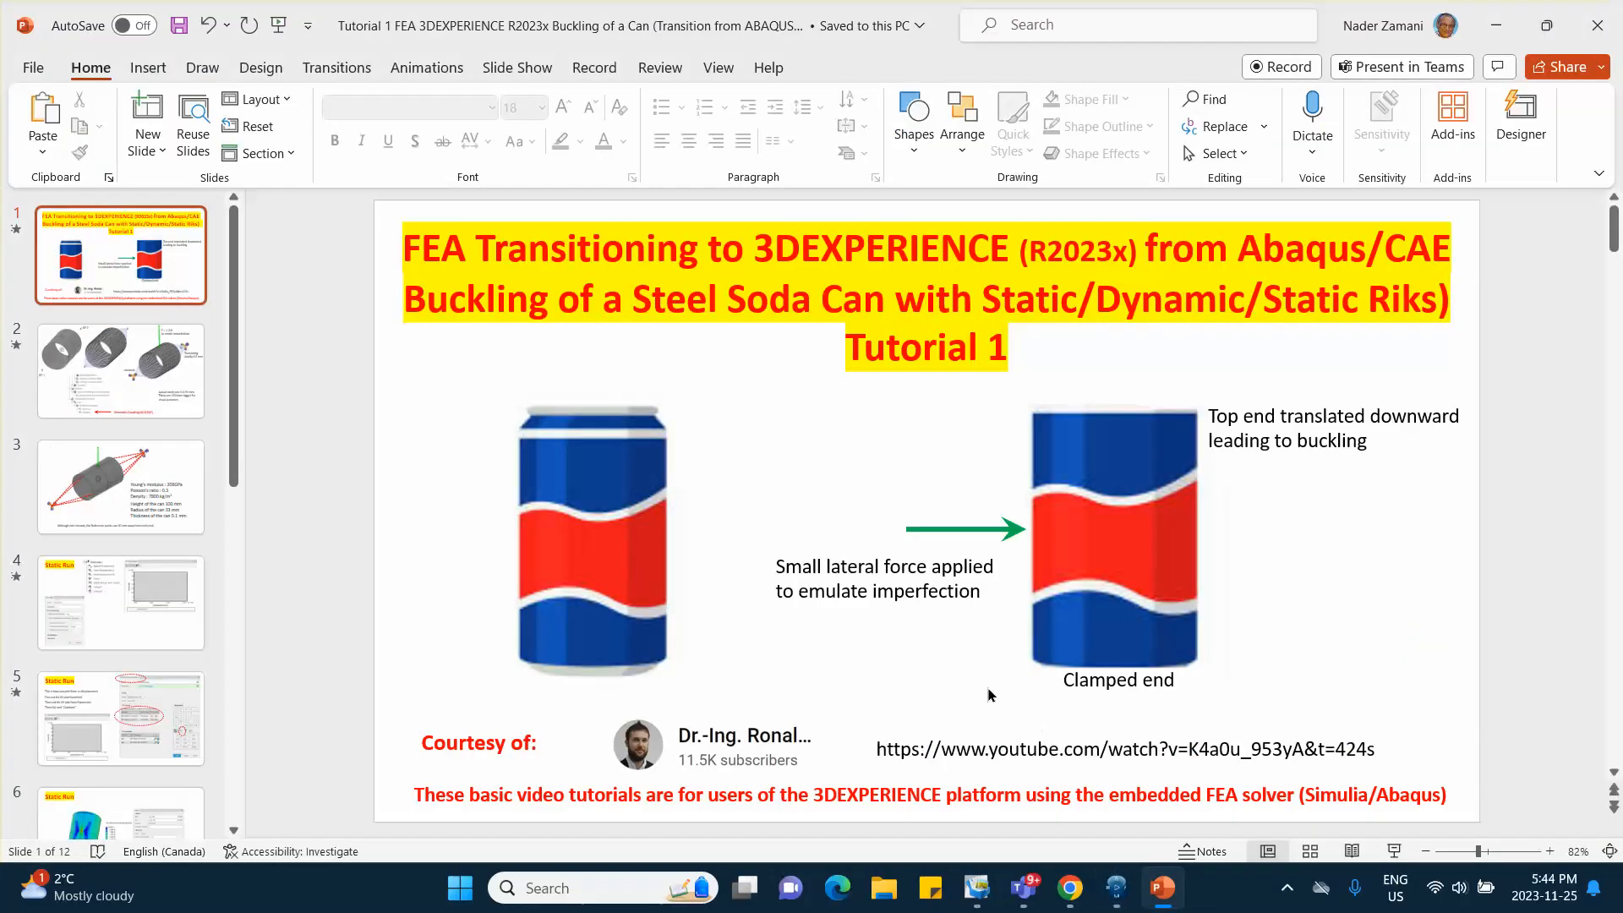
click(127, 617)
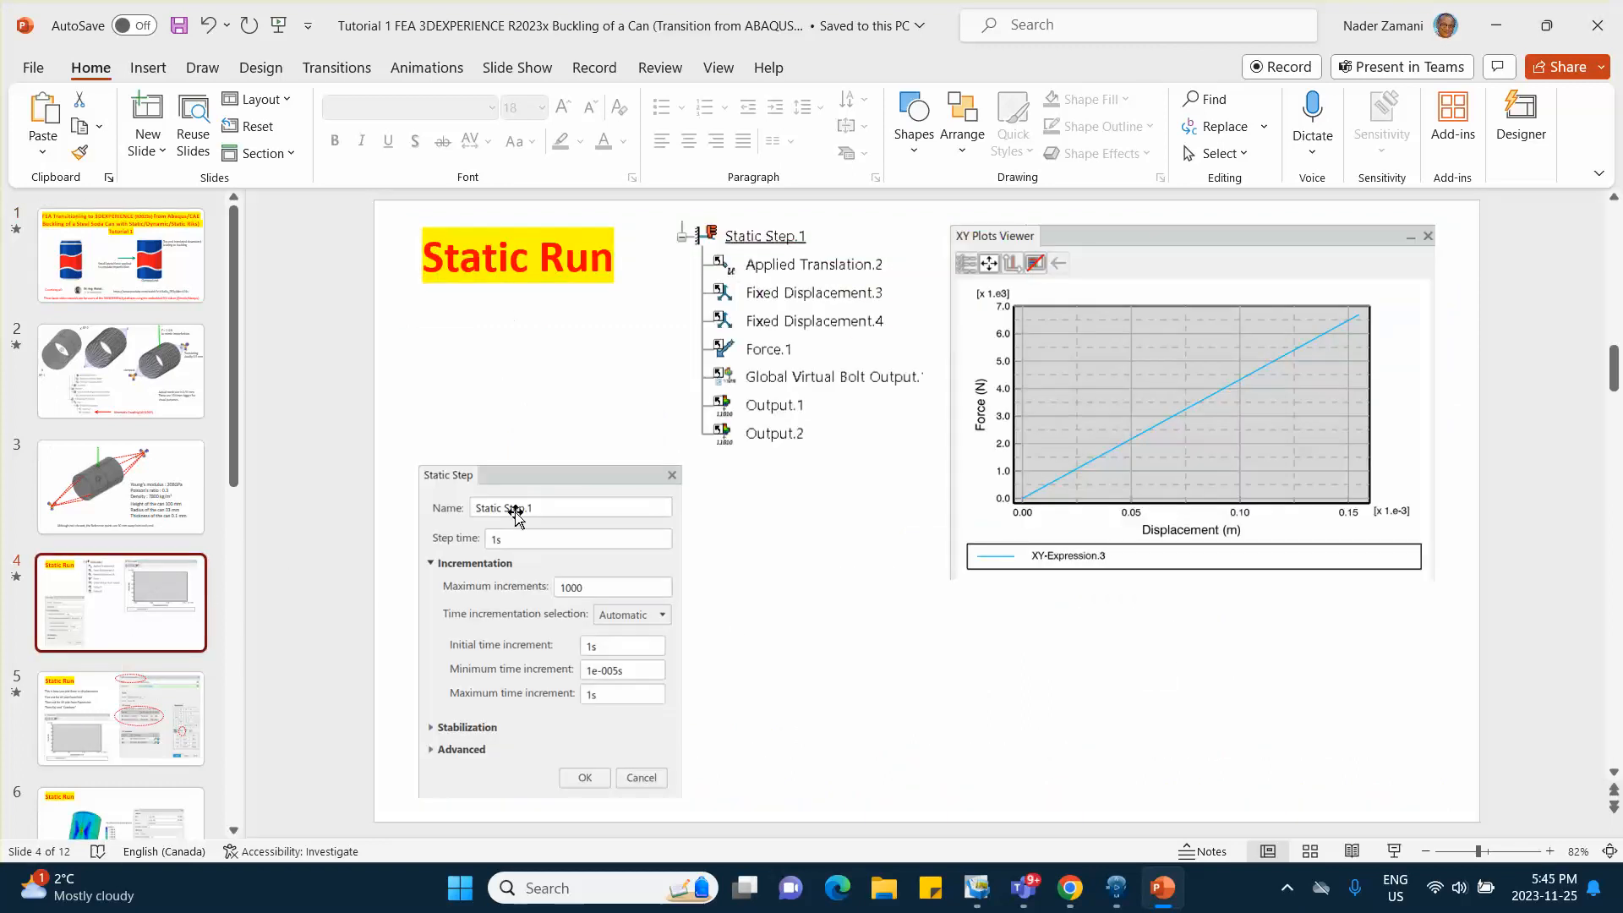
click(1495, 25)
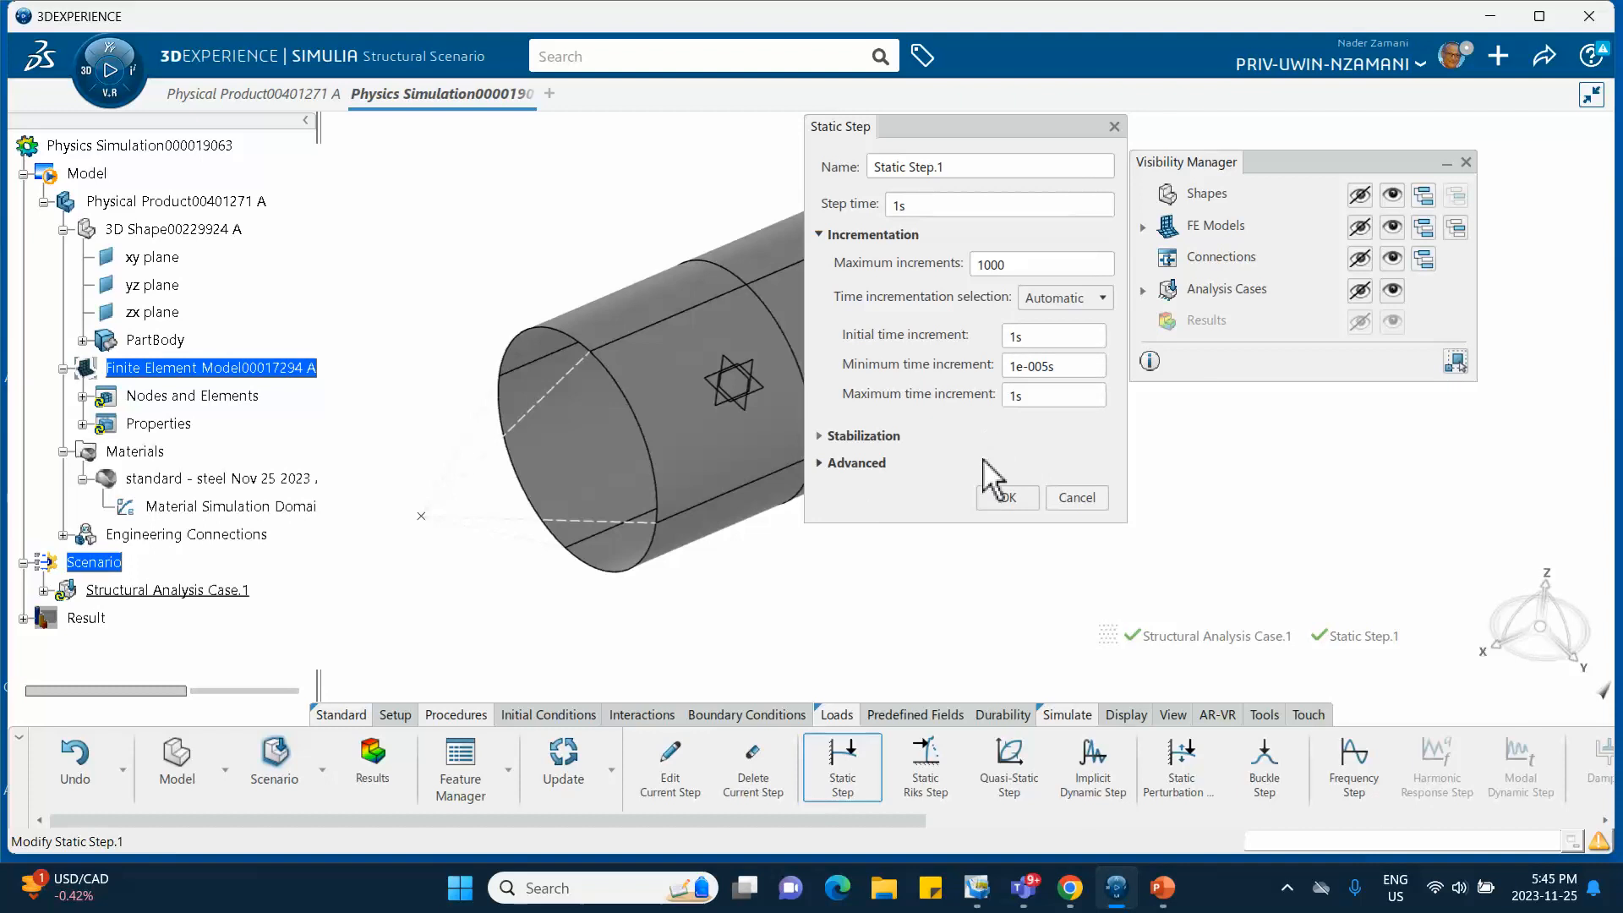
click(1008, 497)
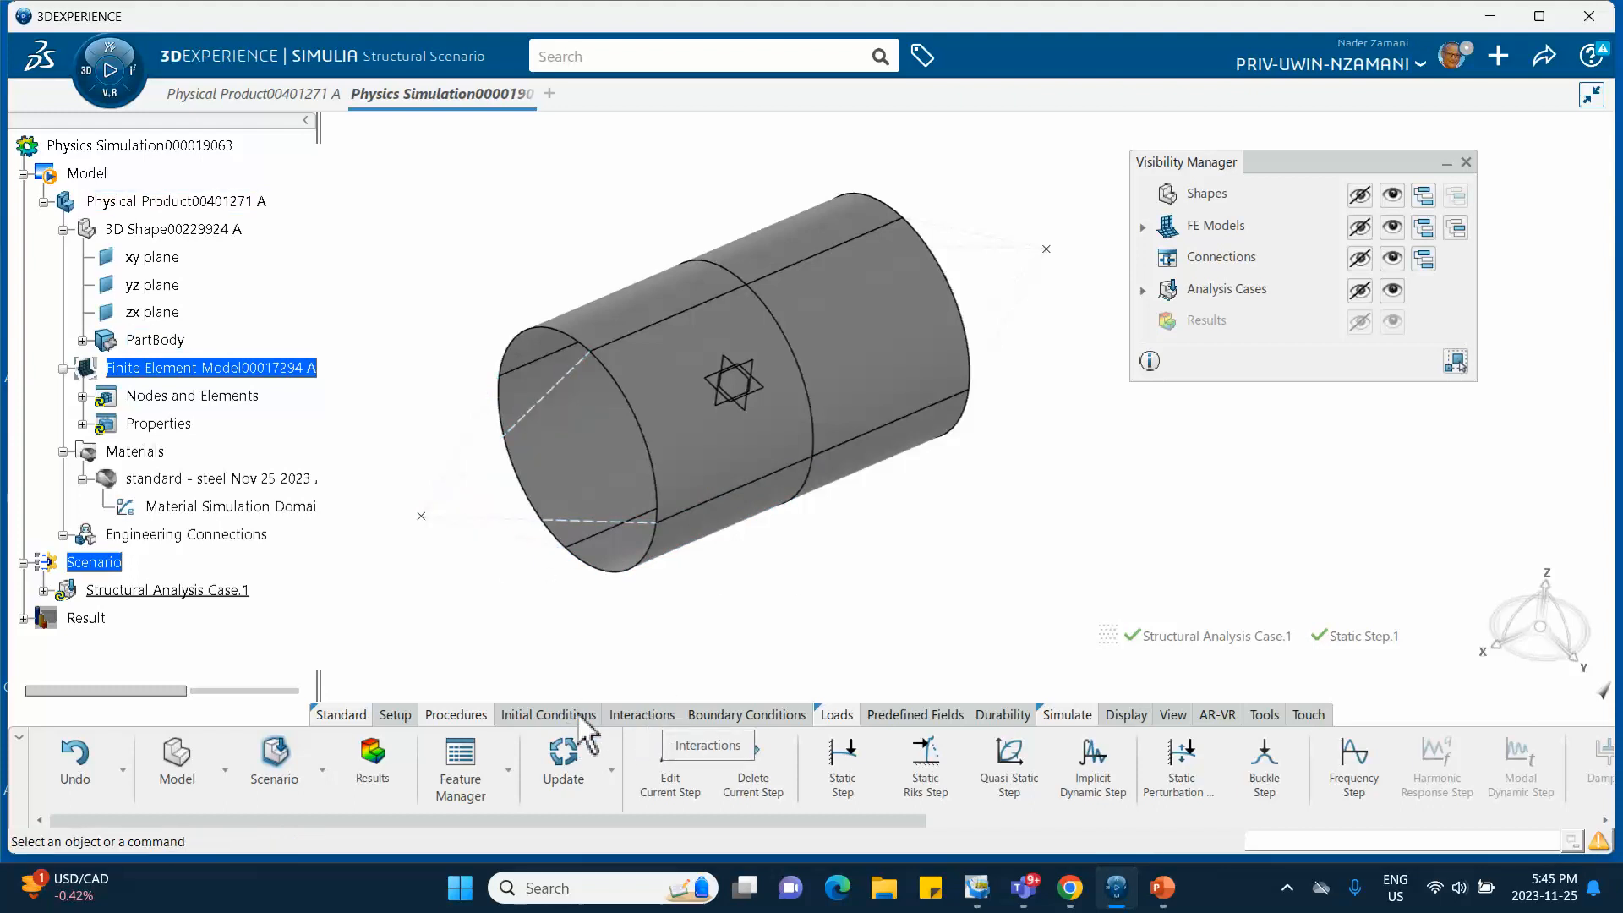
Start a Fixed Displacement boundary condition and choose the connection Coupling.1 as its support.
click(717, 715)
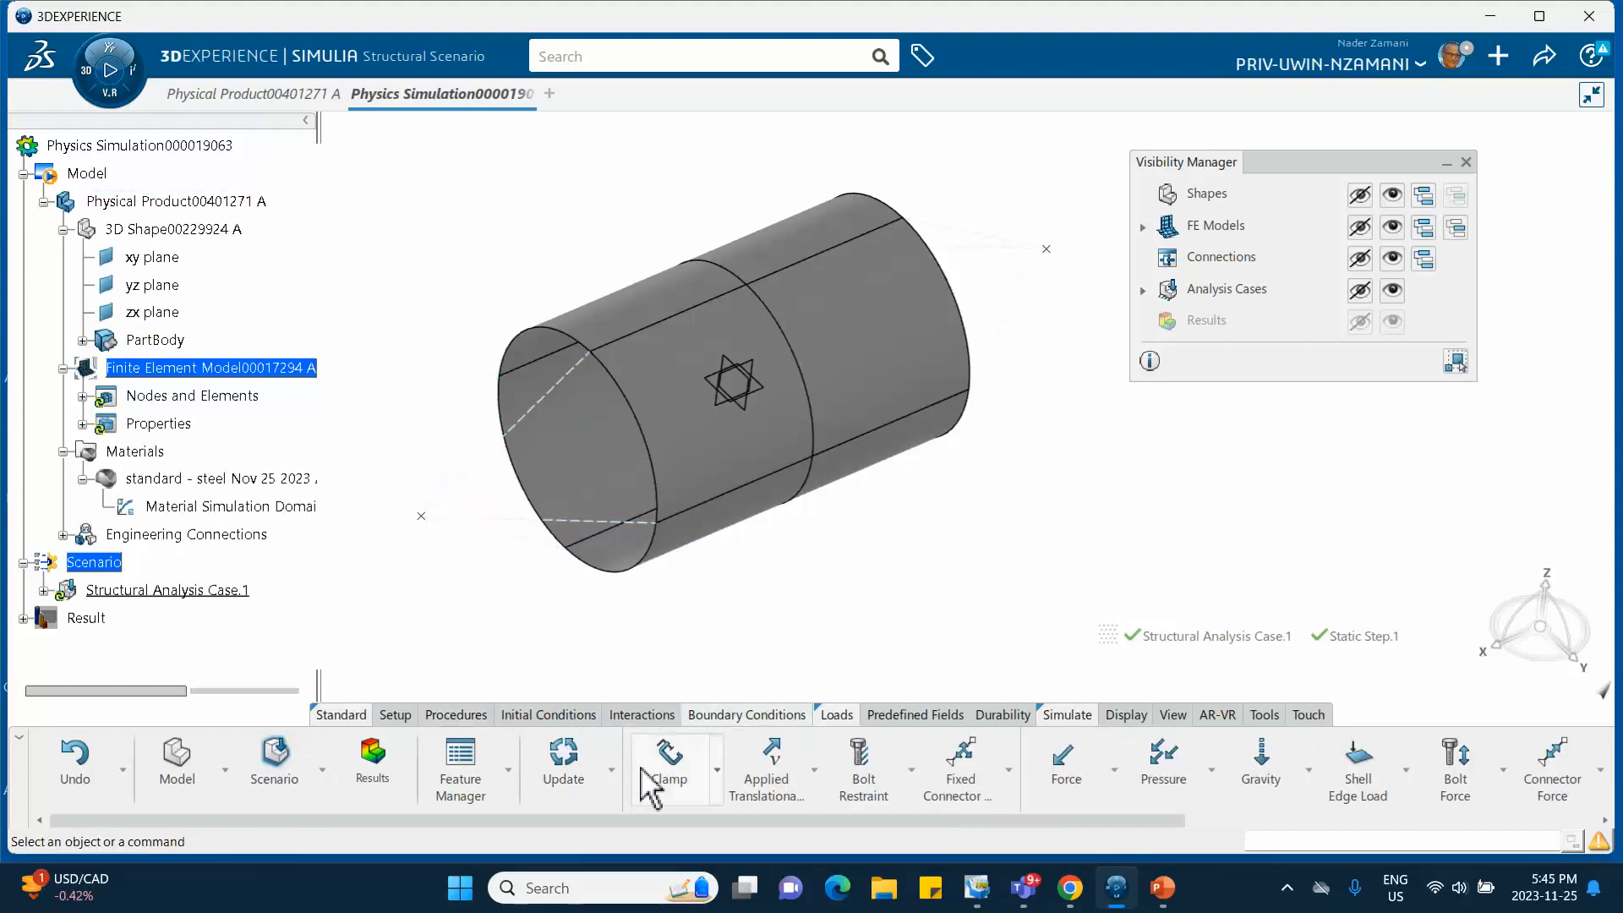
click(717, 770)
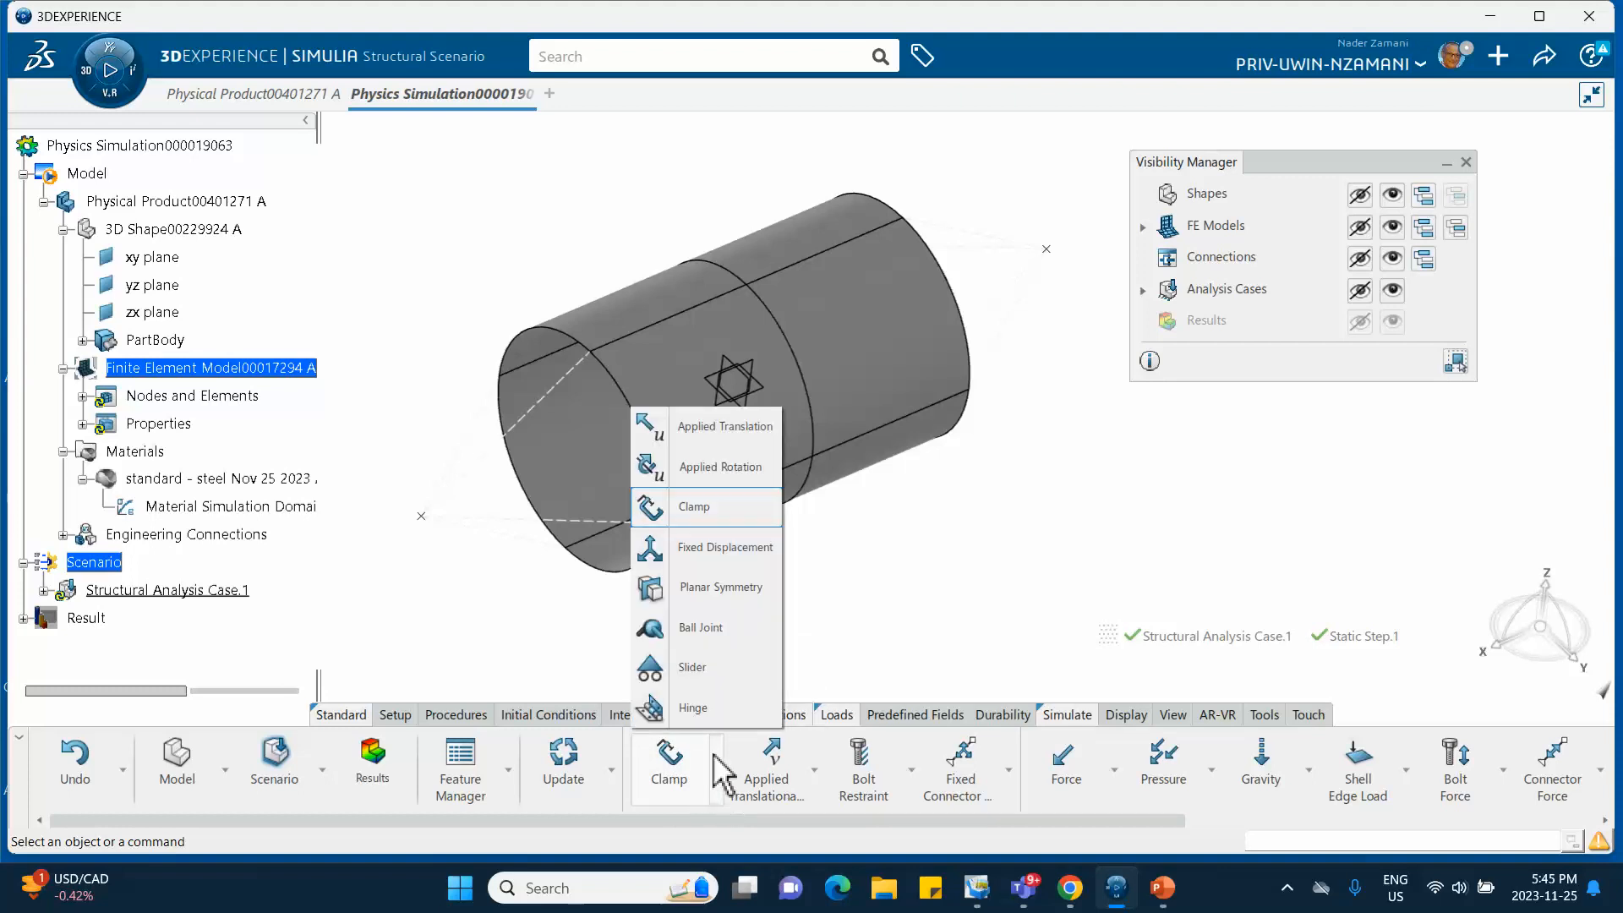
click(707, 554)
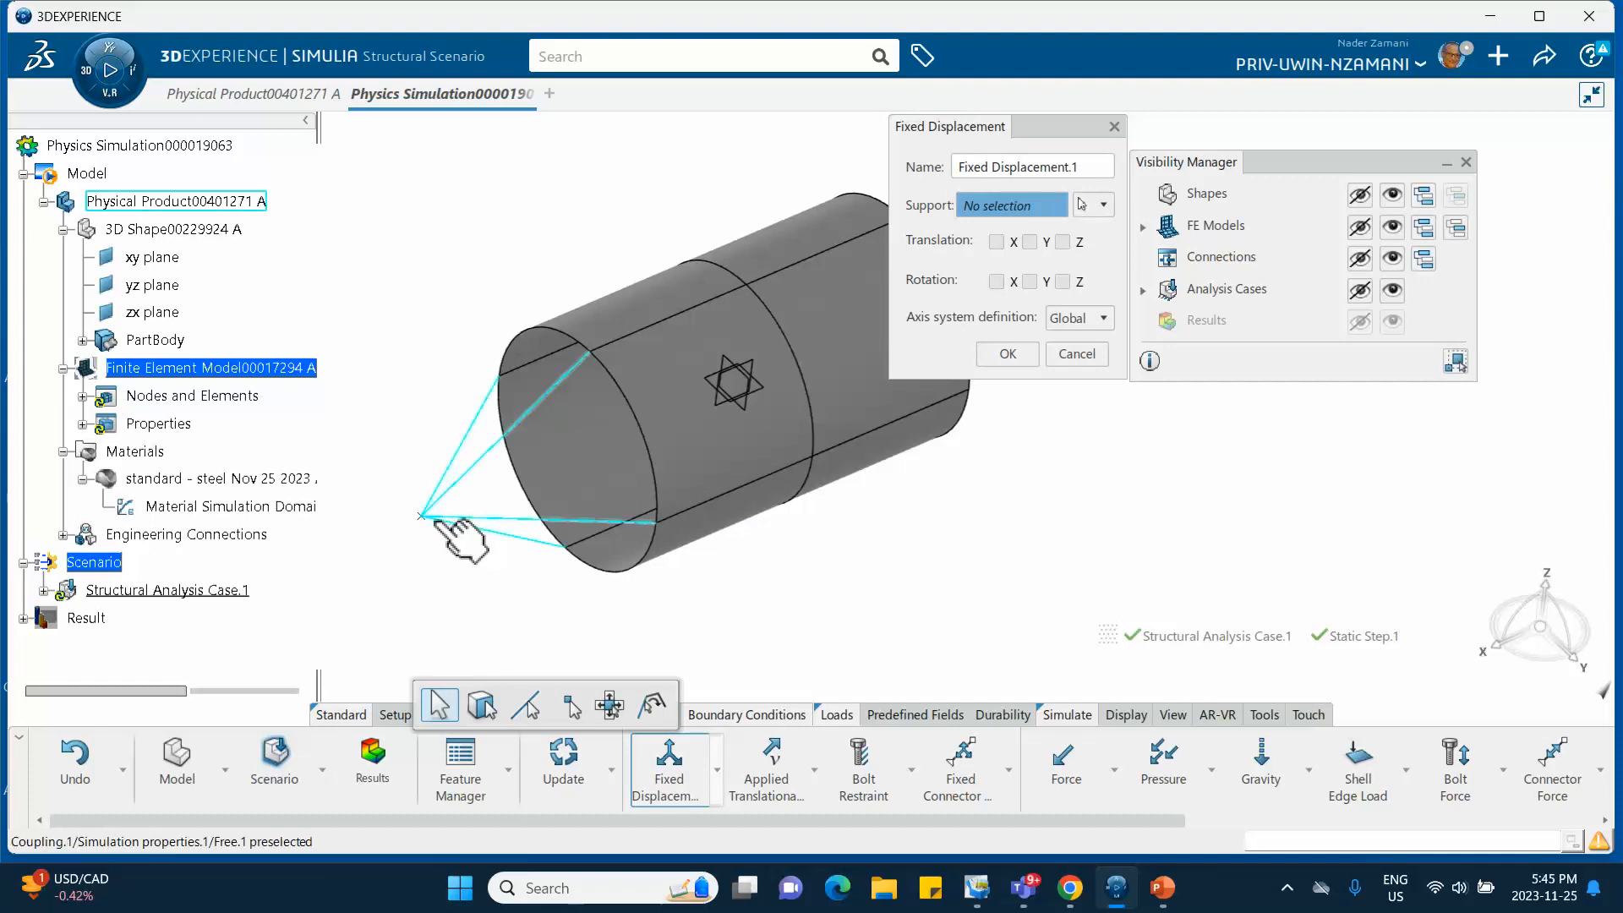
click(1103, 205)
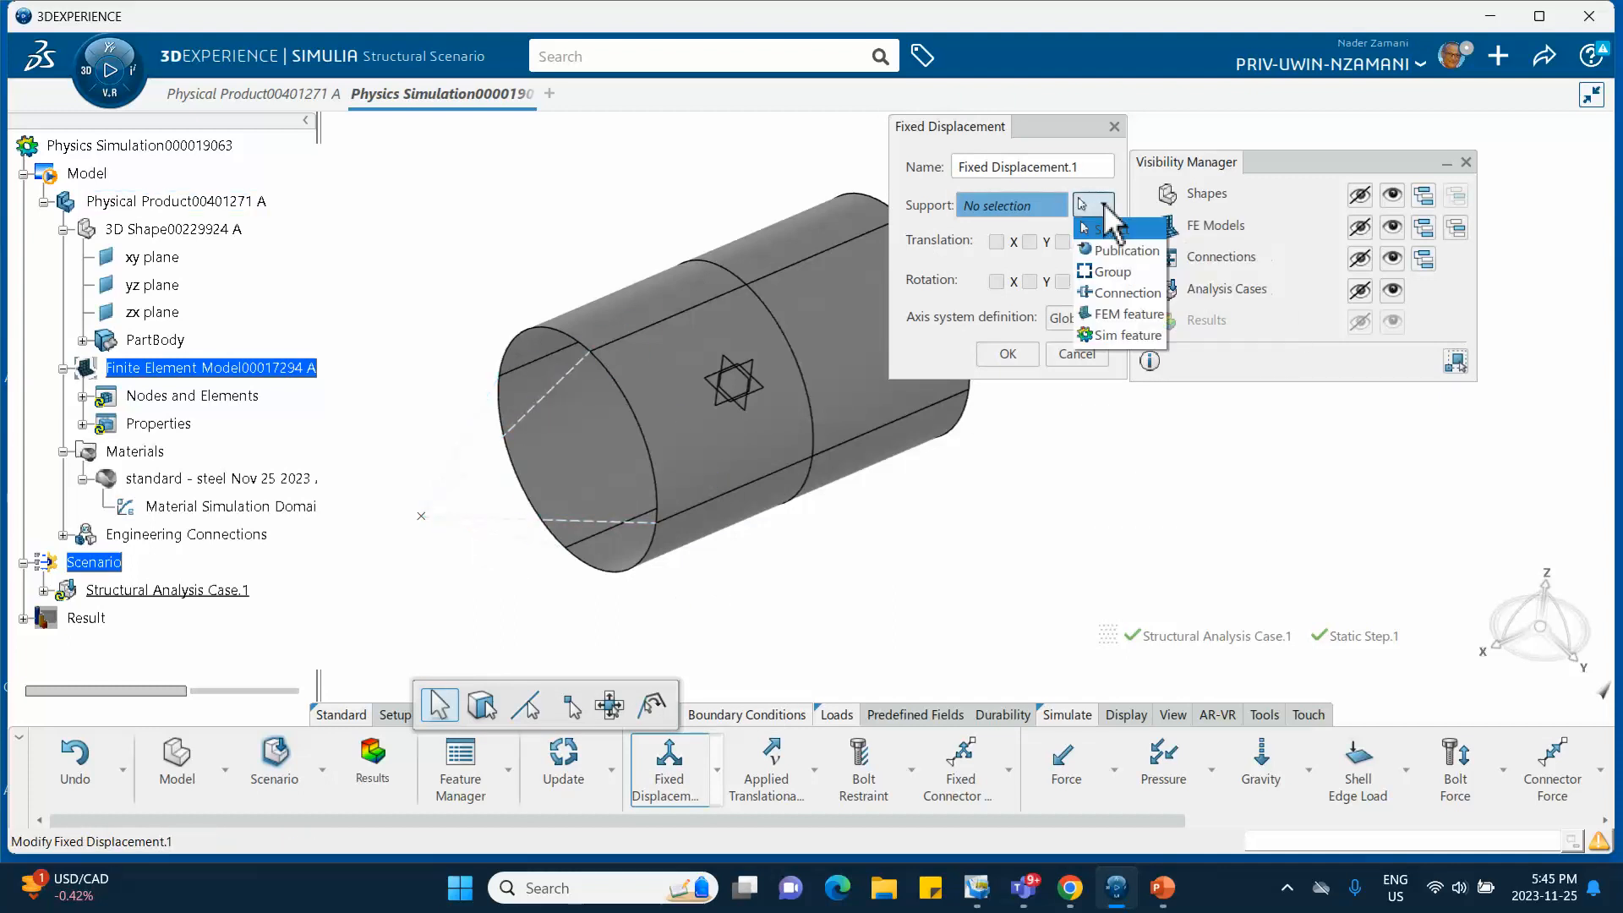
click(1128, 292)
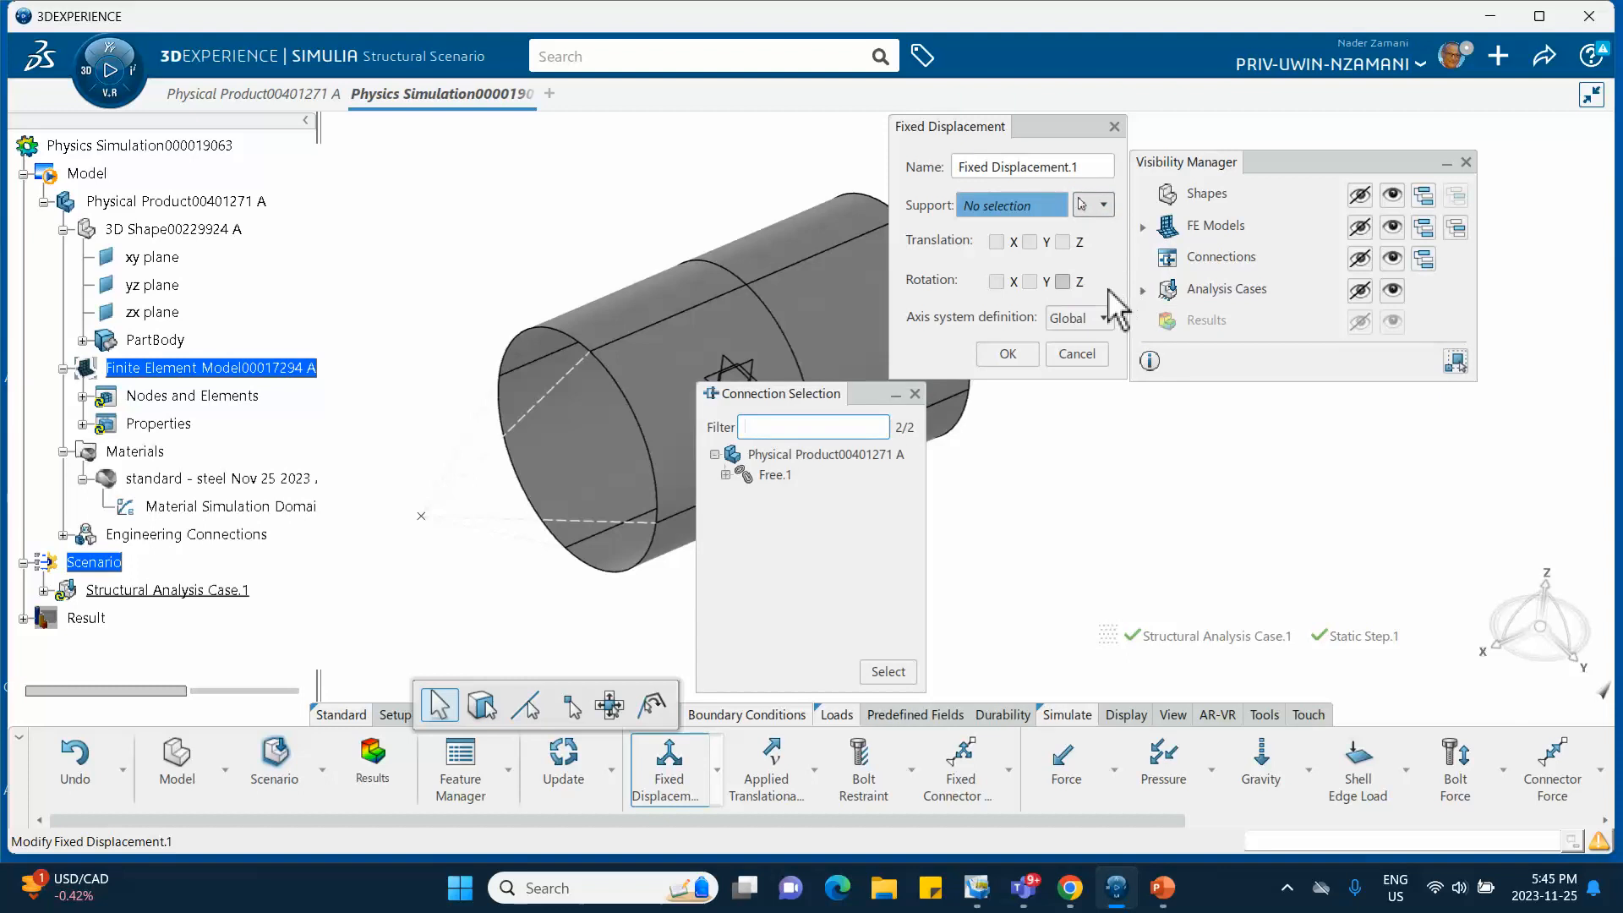
click(726, 476)
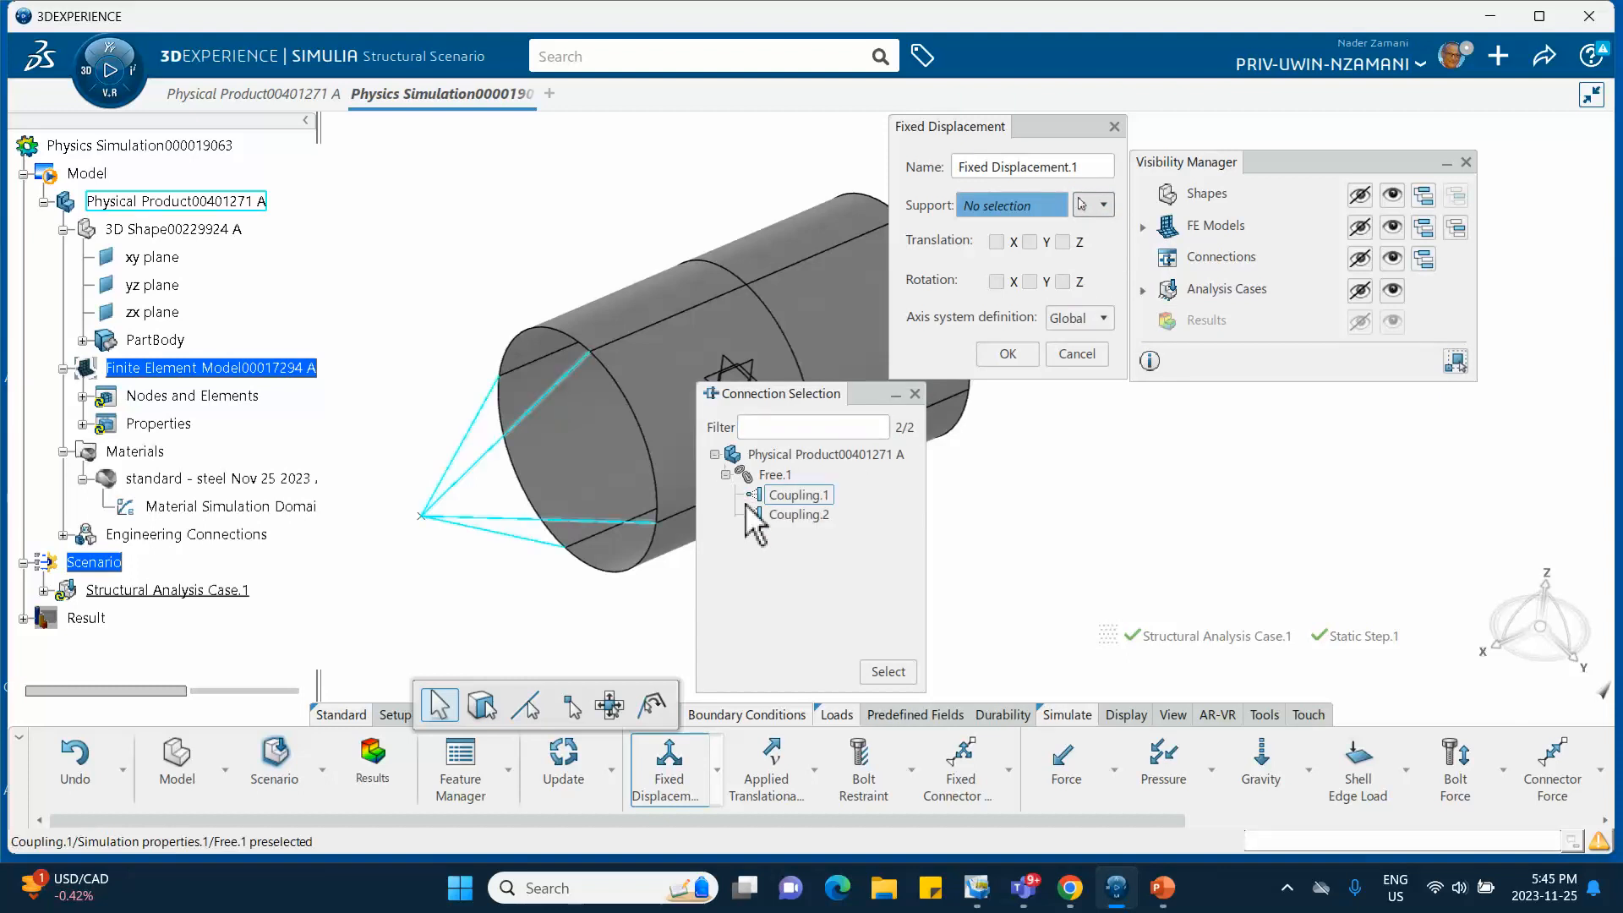
click(885, 672)
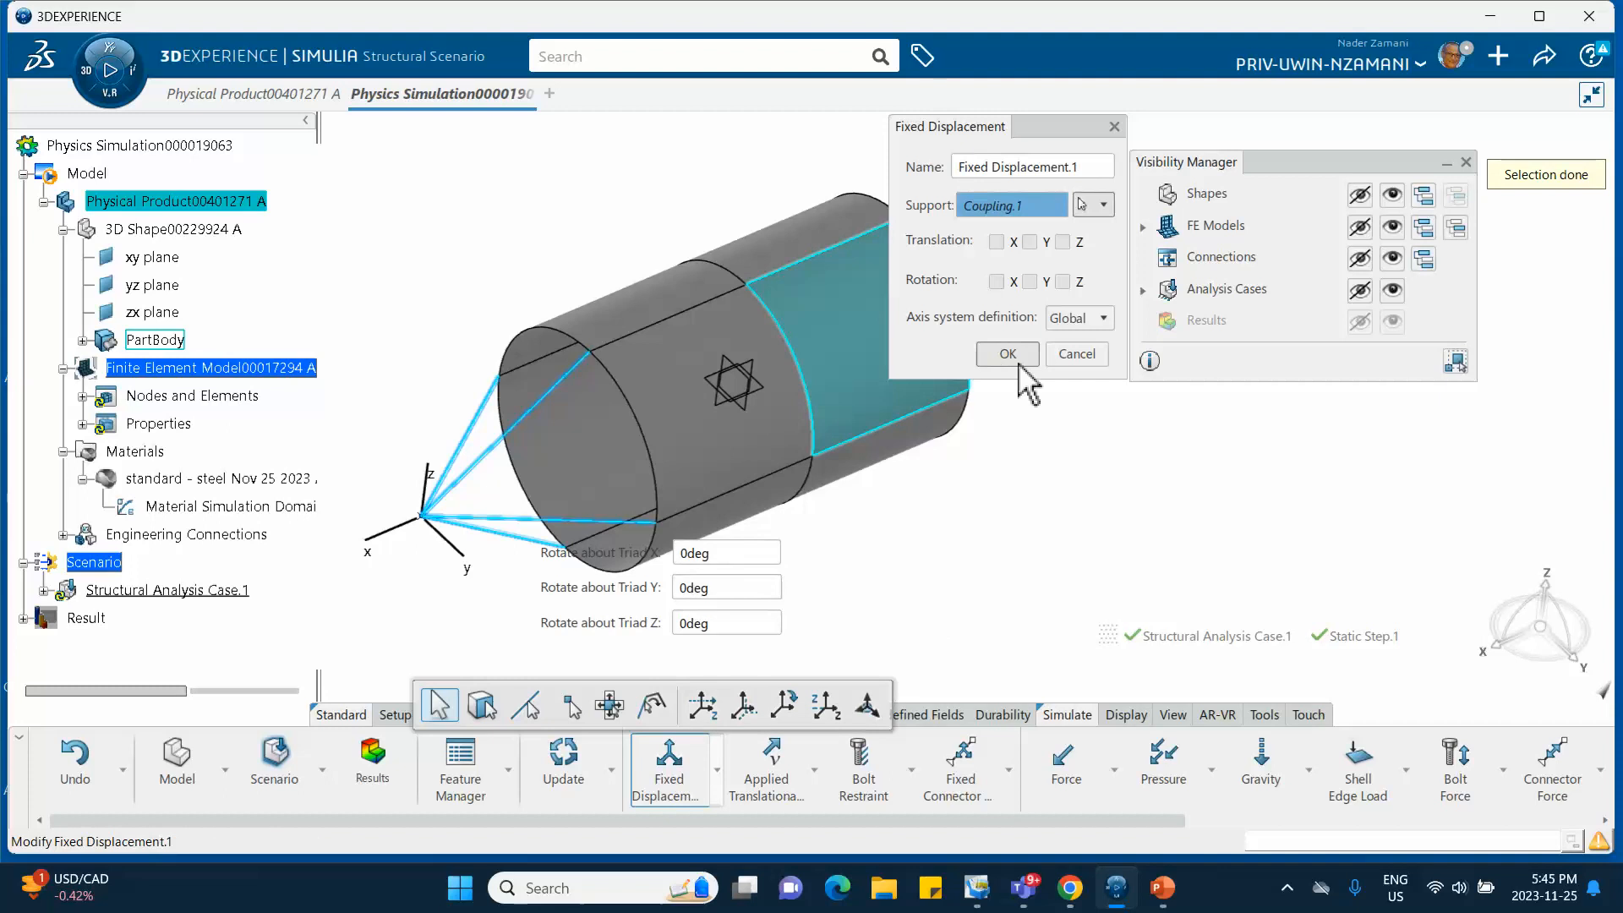
Restrain translation and rotation in X, Y and Z for Coupling.1 and finish the fixed displacement.
click(997, 242)
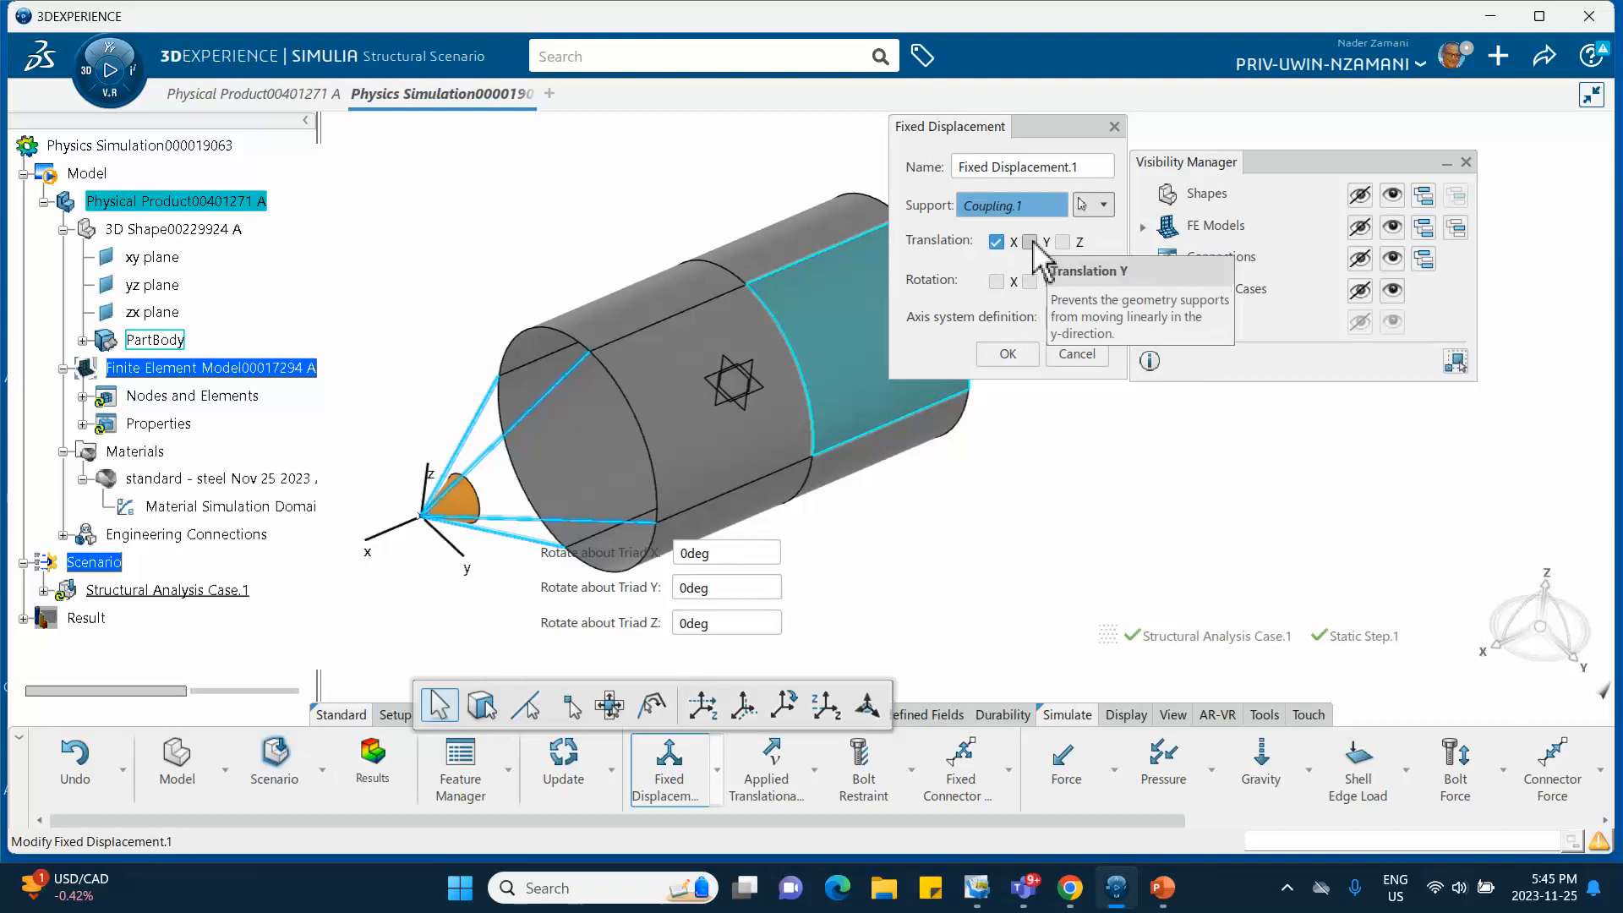
click(1030, 242)
click(1062, 242)
click(996, 282)
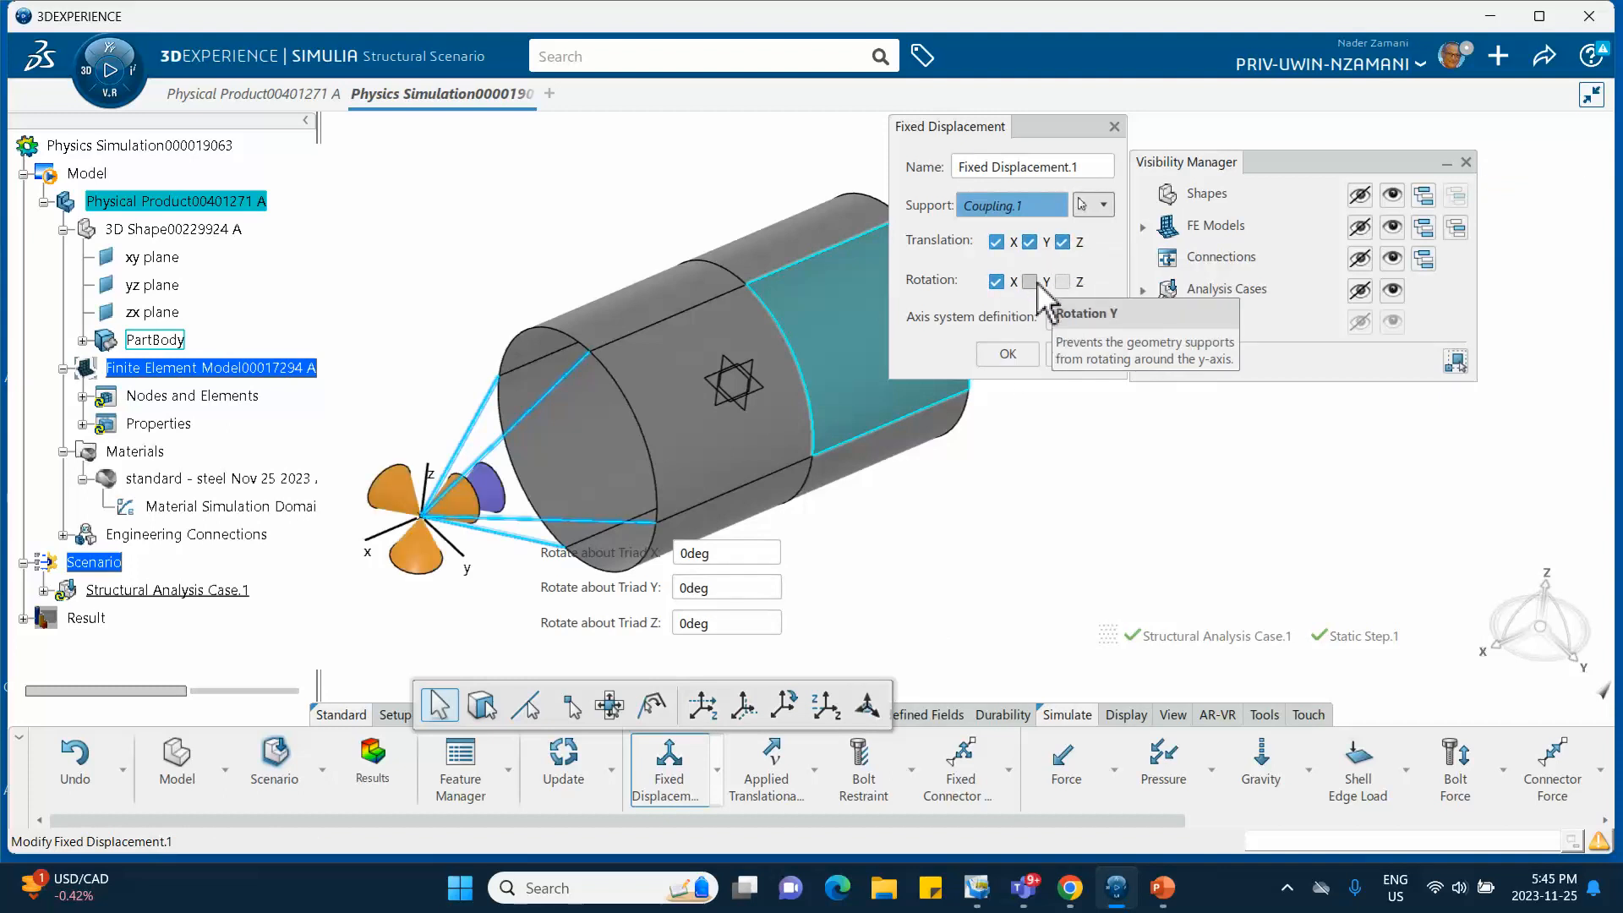
click(1029, 281)
click(1062, 281)
click(1011, 353)
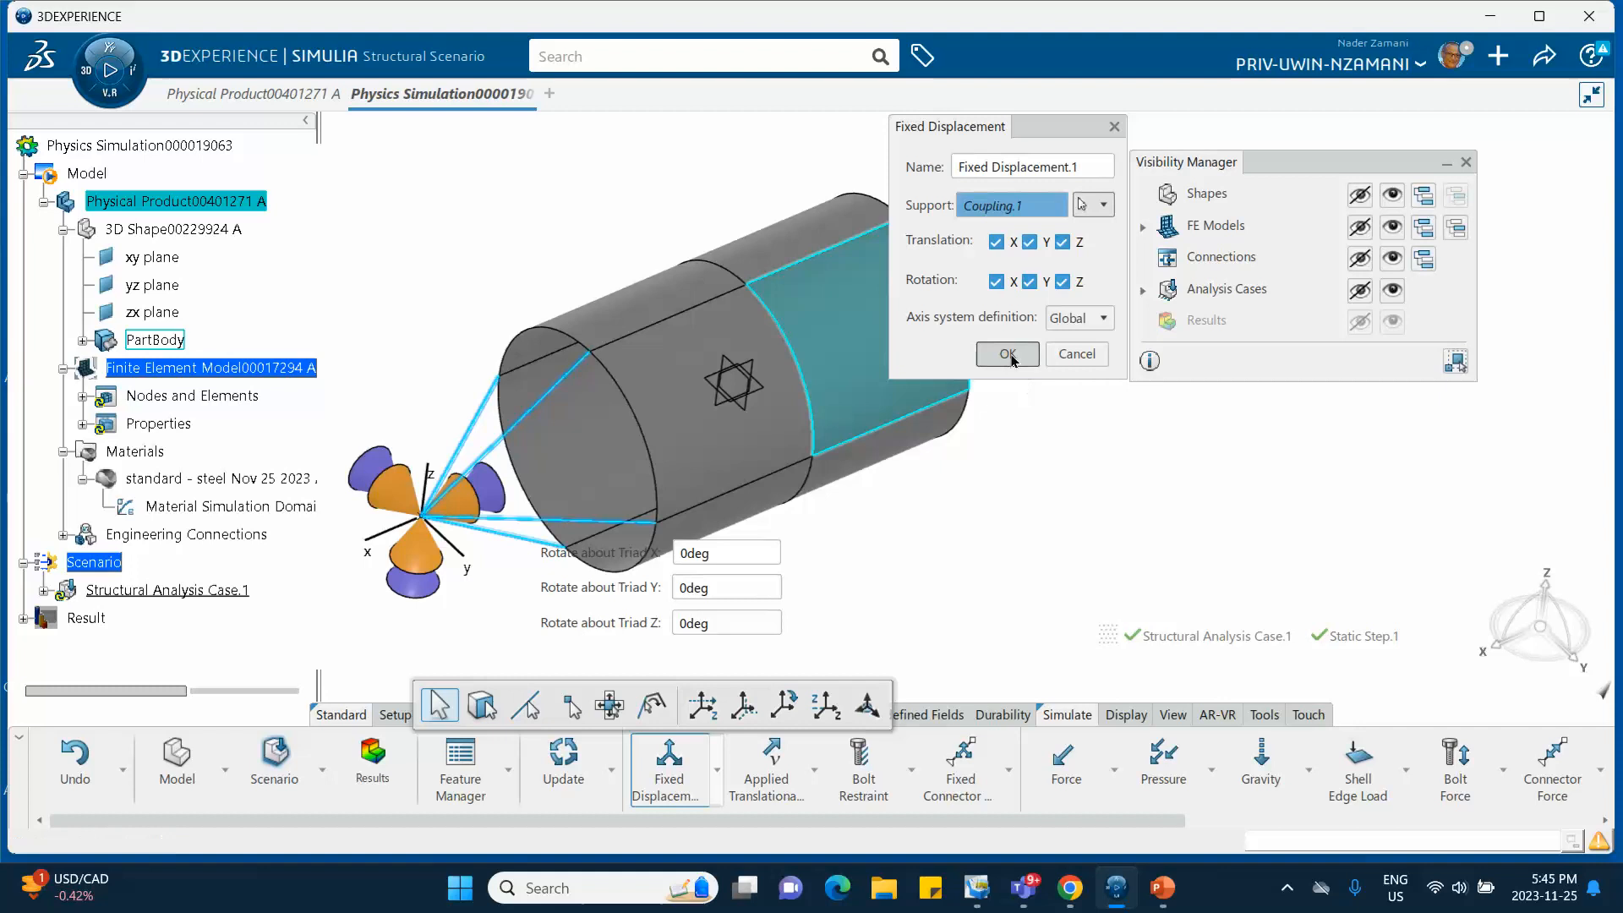
Start a second Fixed Displacement and choose the connection Coupling.2 at the can's other end as its support.
middle_drag(1031, 414, 995, 460)
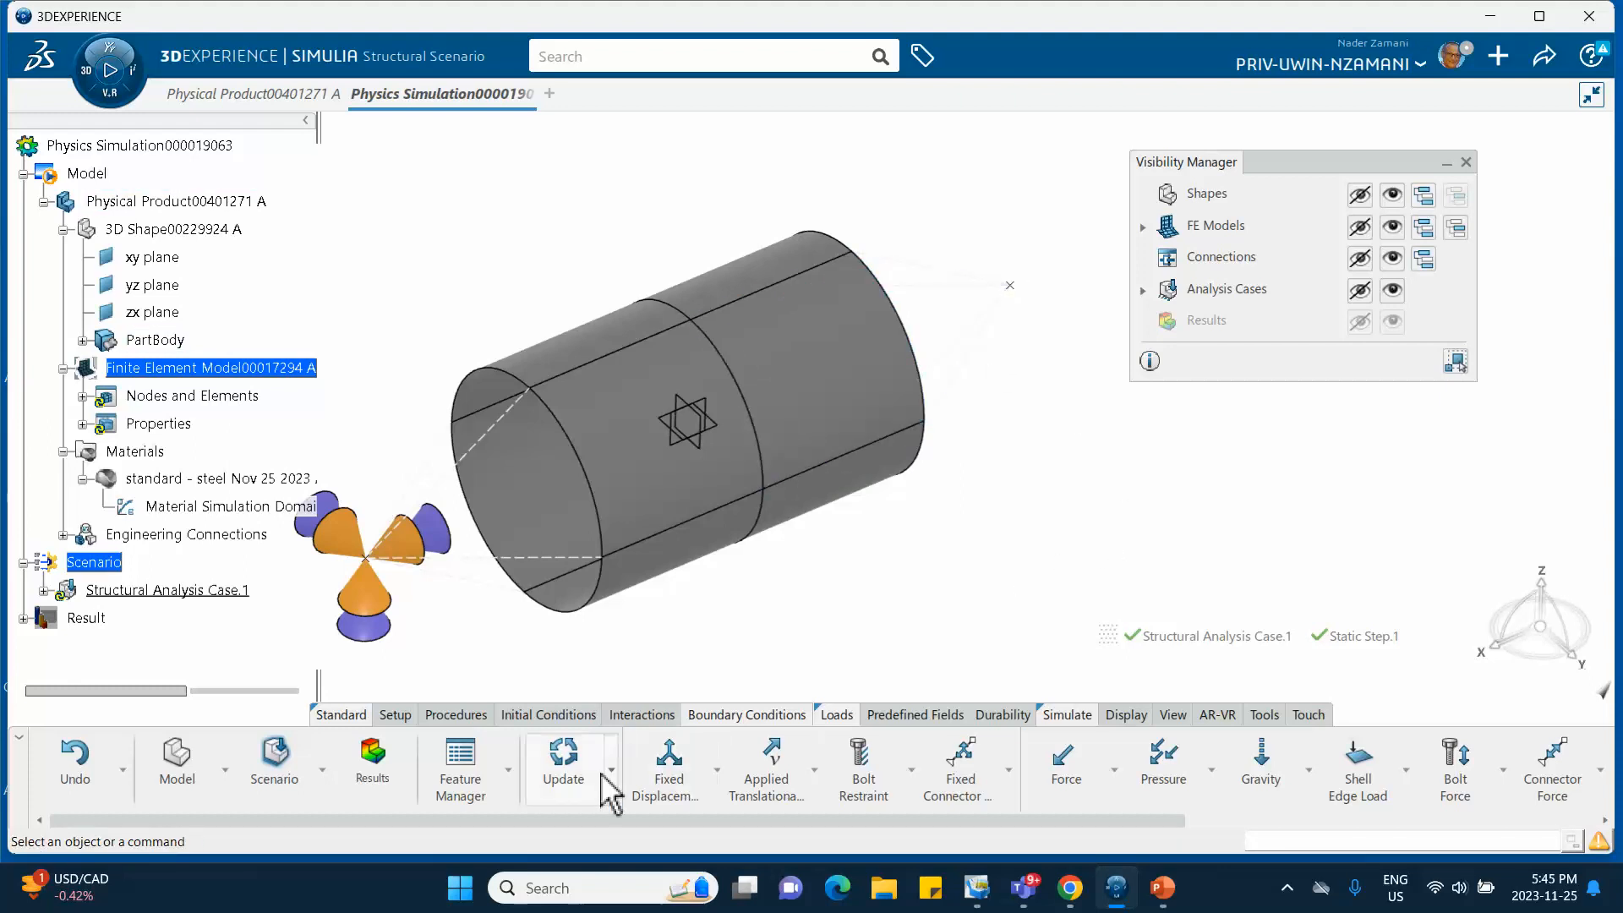
click(668, 761)
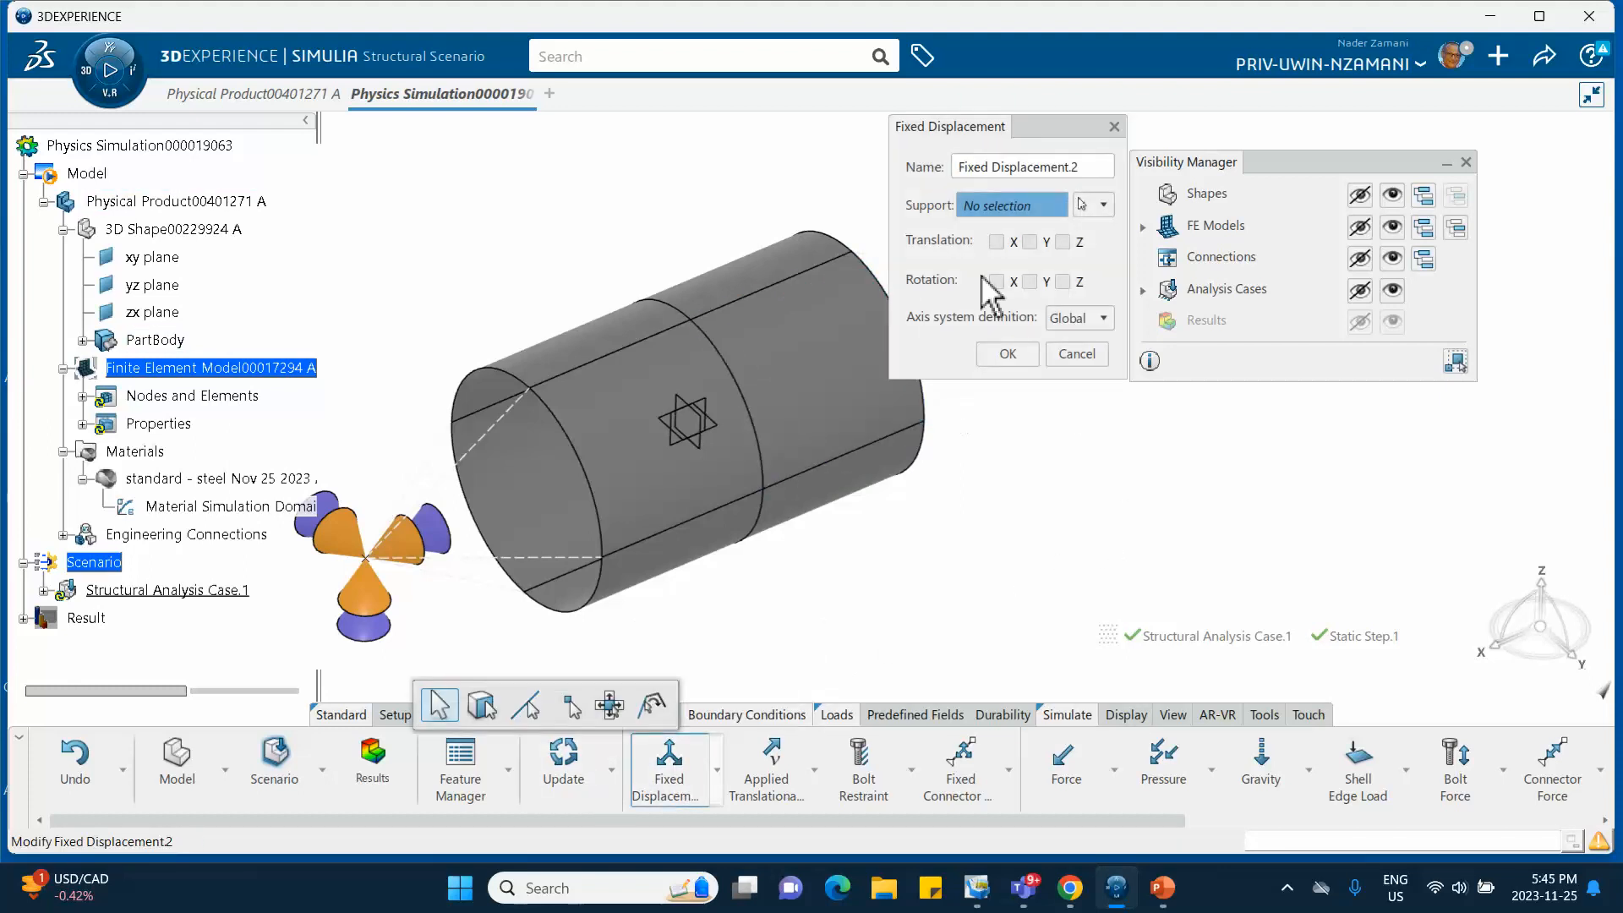
drag(1033, 135, 1145, 188)
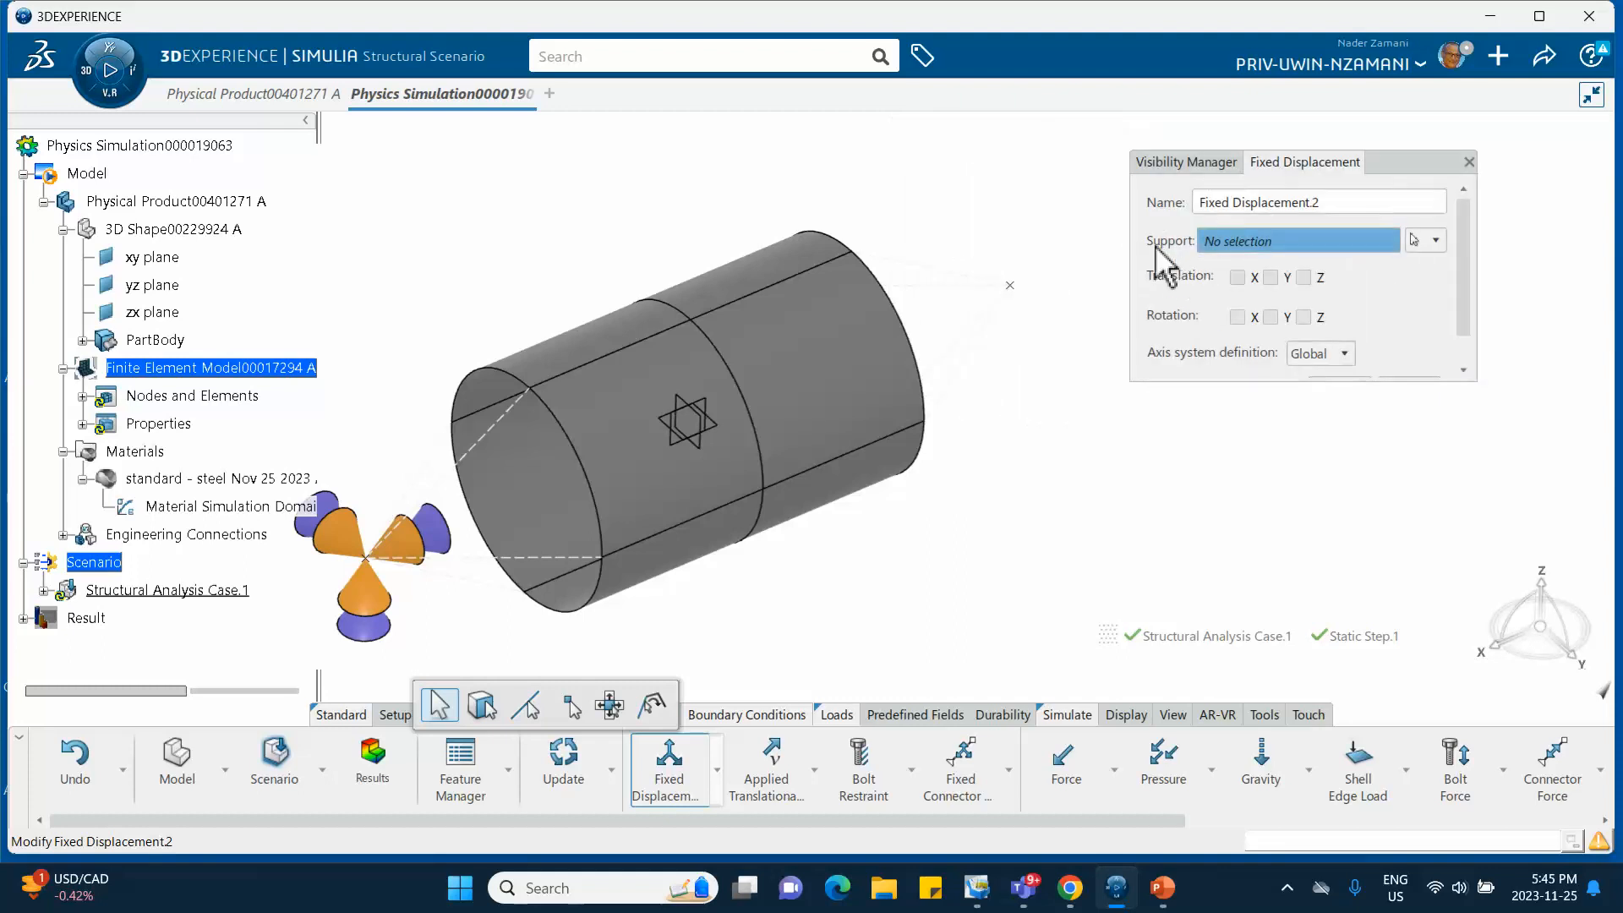
drag(1396, 161, 1320, 168)
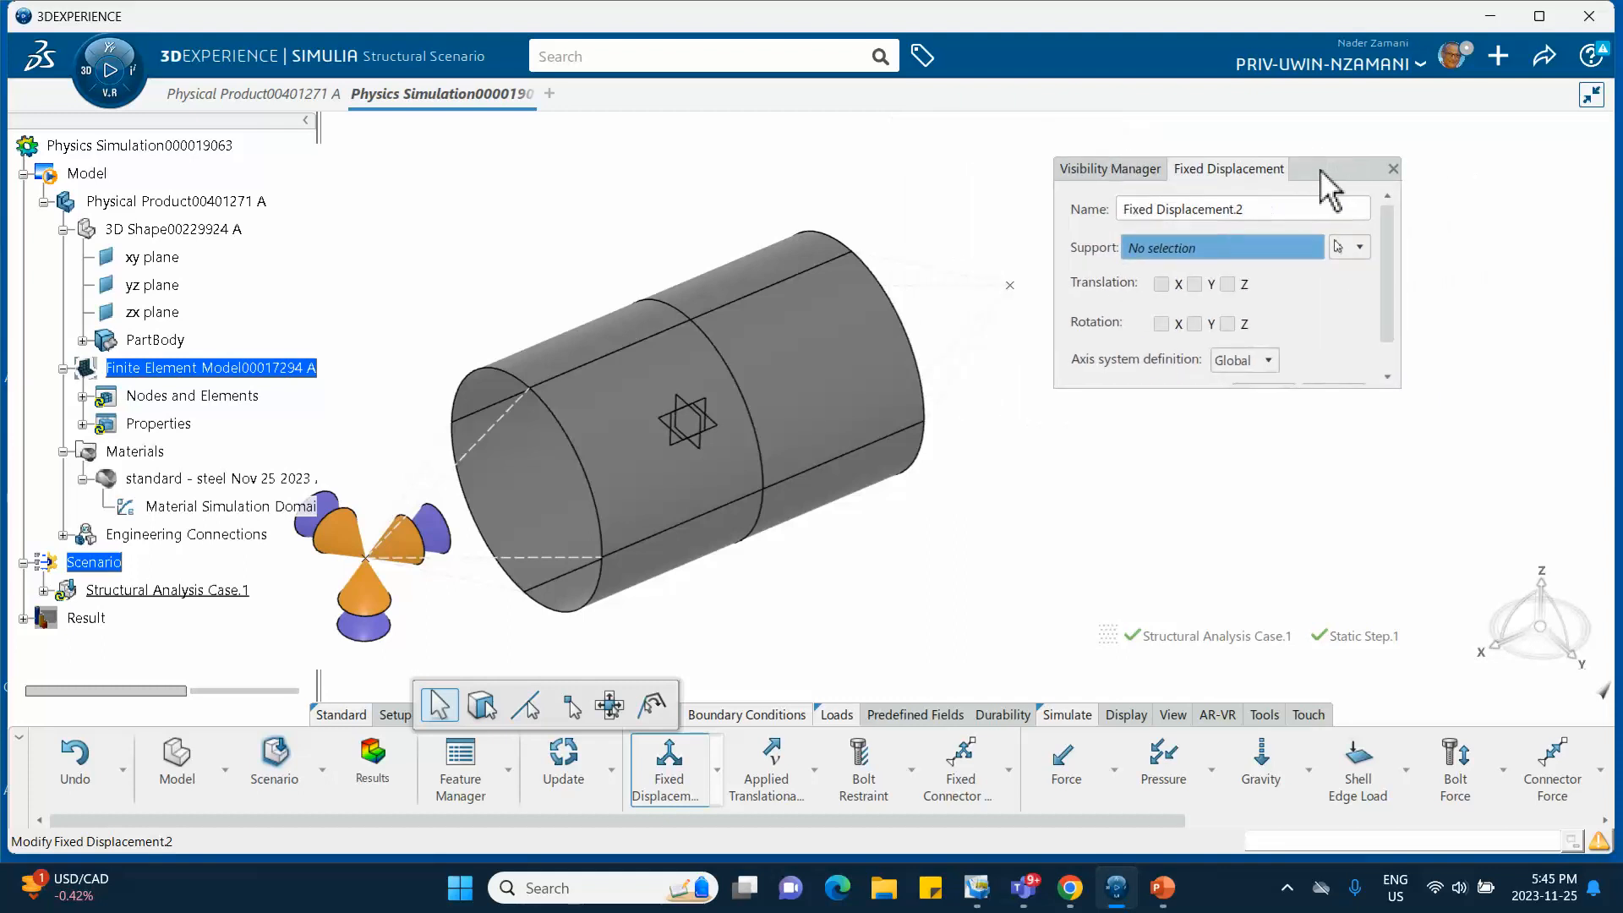
click(1360, 246)
click(1380, 335)
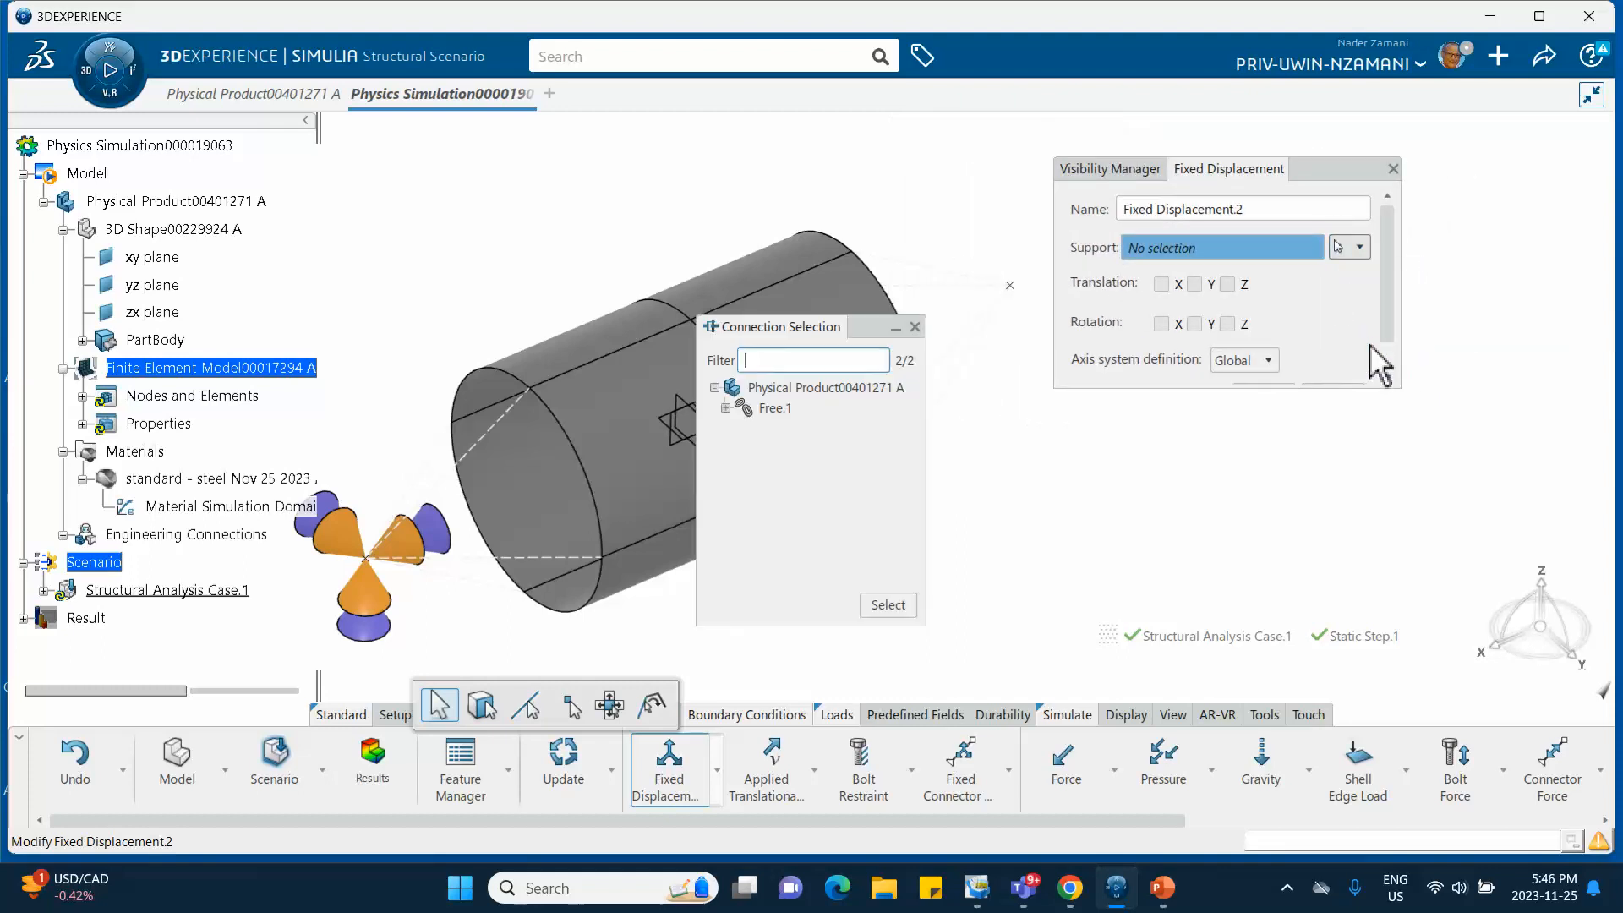
click(725, 407)
click(785, 447)
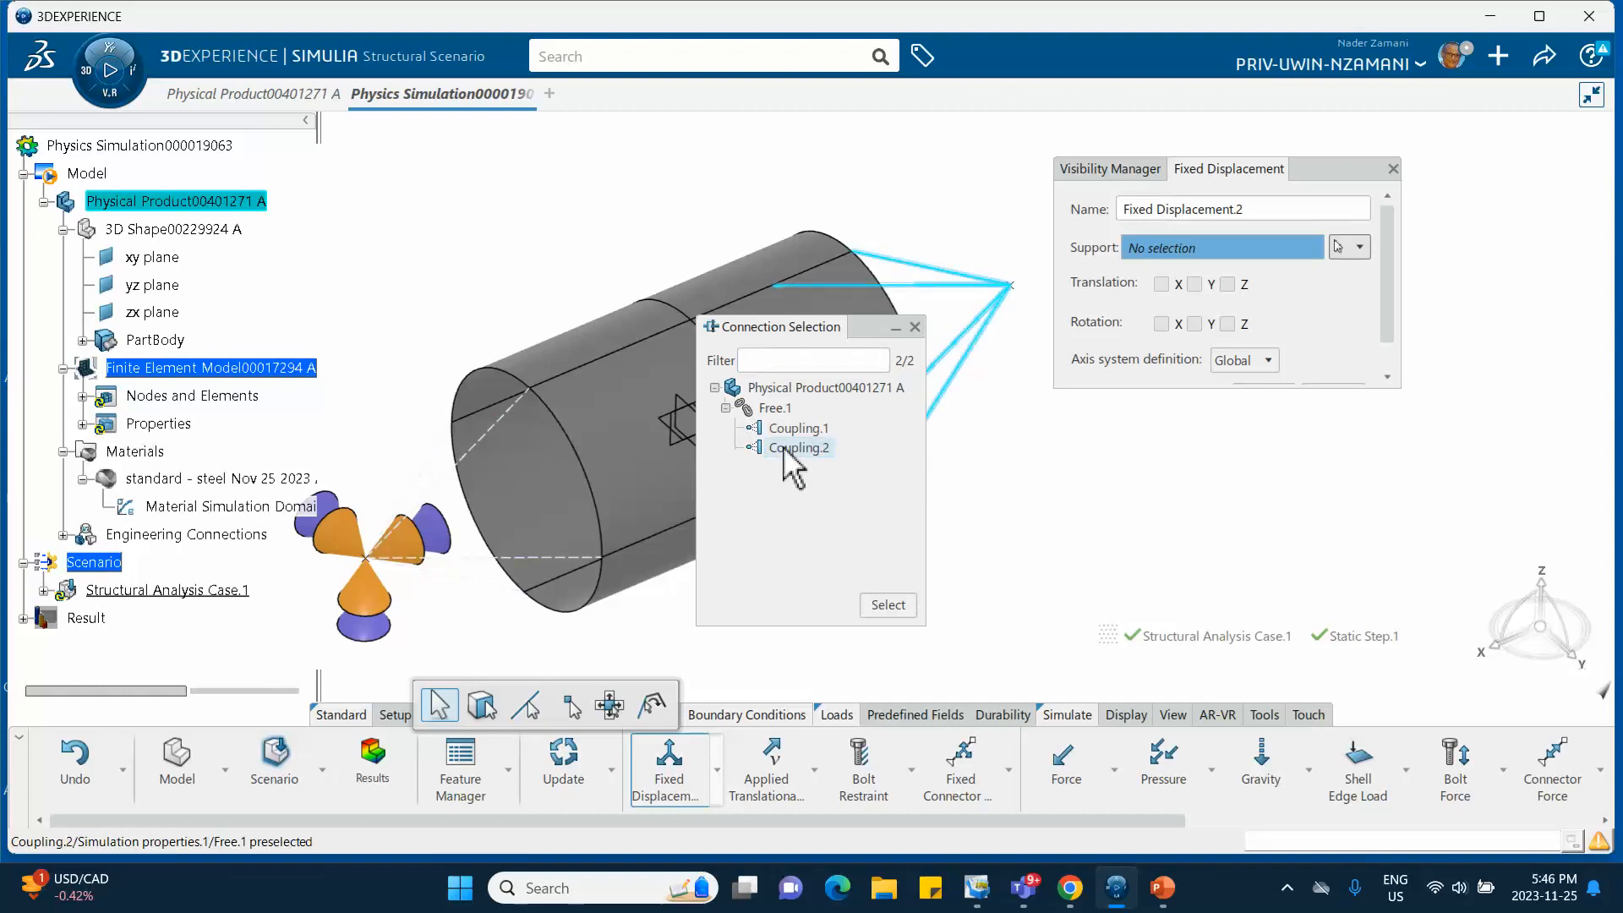
click(887, 606)
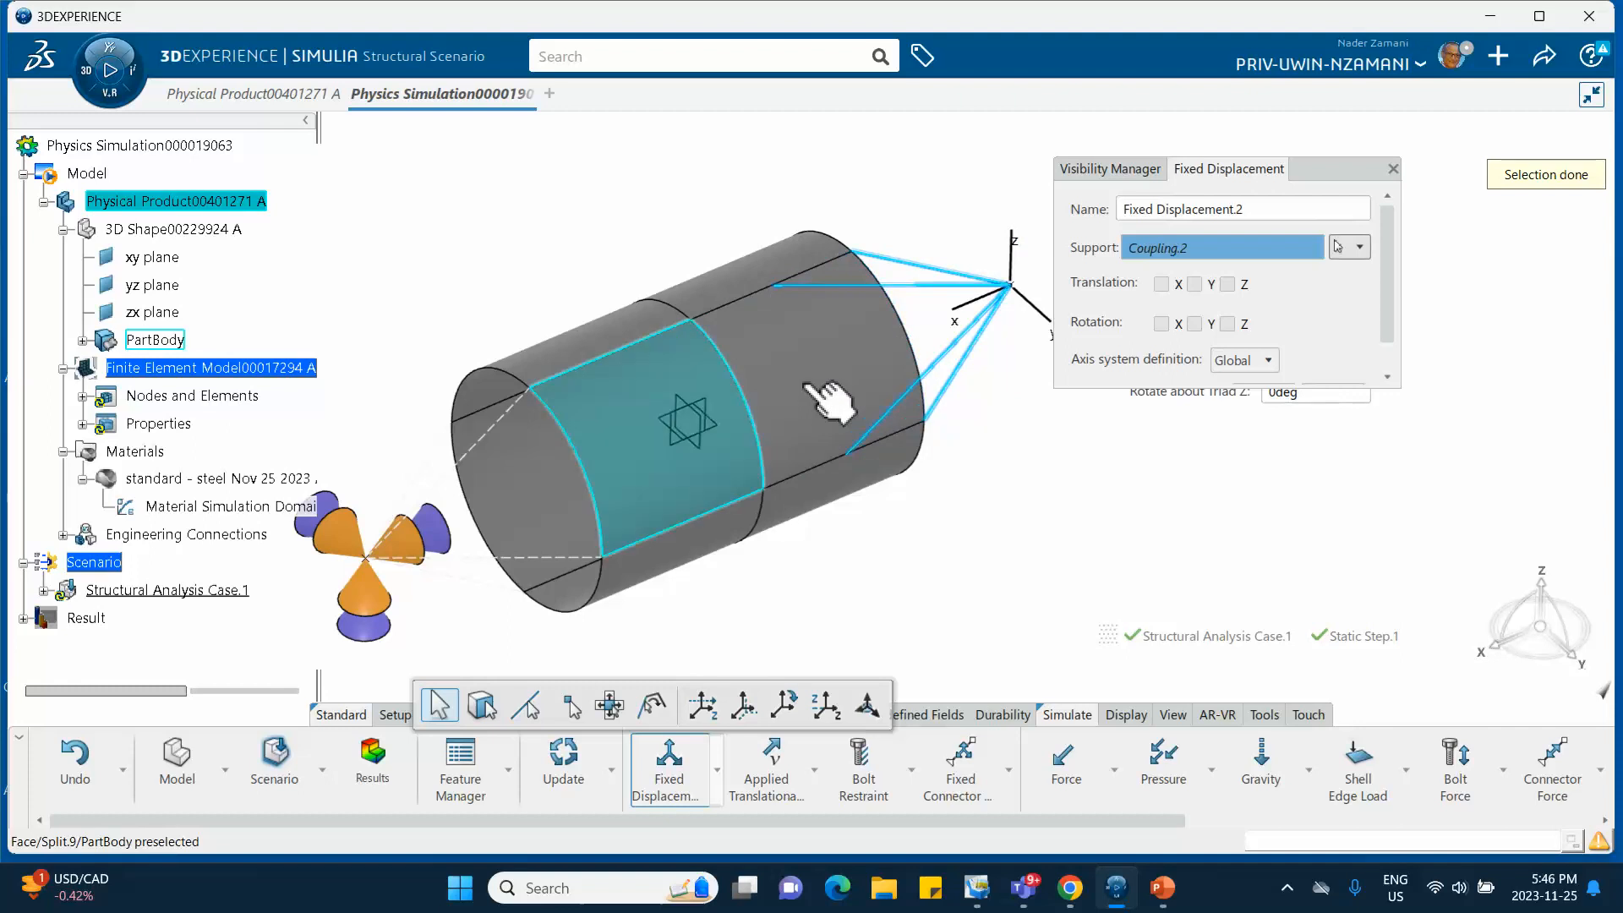
Restrain Y and Z translation and all three rotations for Coupling.2, leaving X translation free, and finish the fixed displacement.
click(1194, 284)
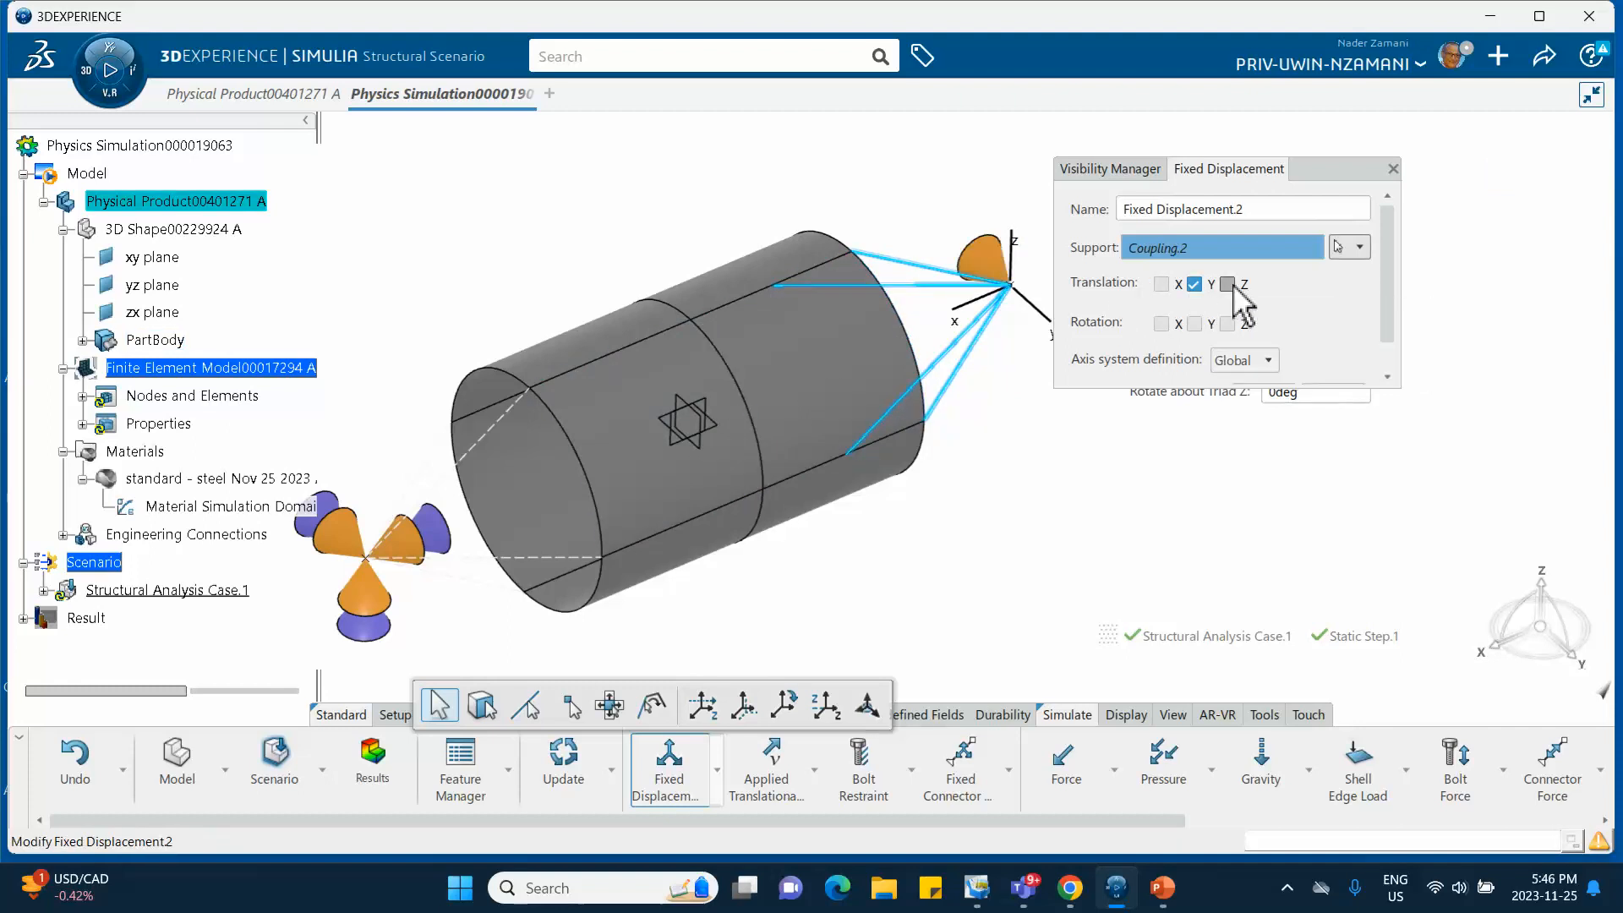
click(1227, 284)
click(1160, 324)
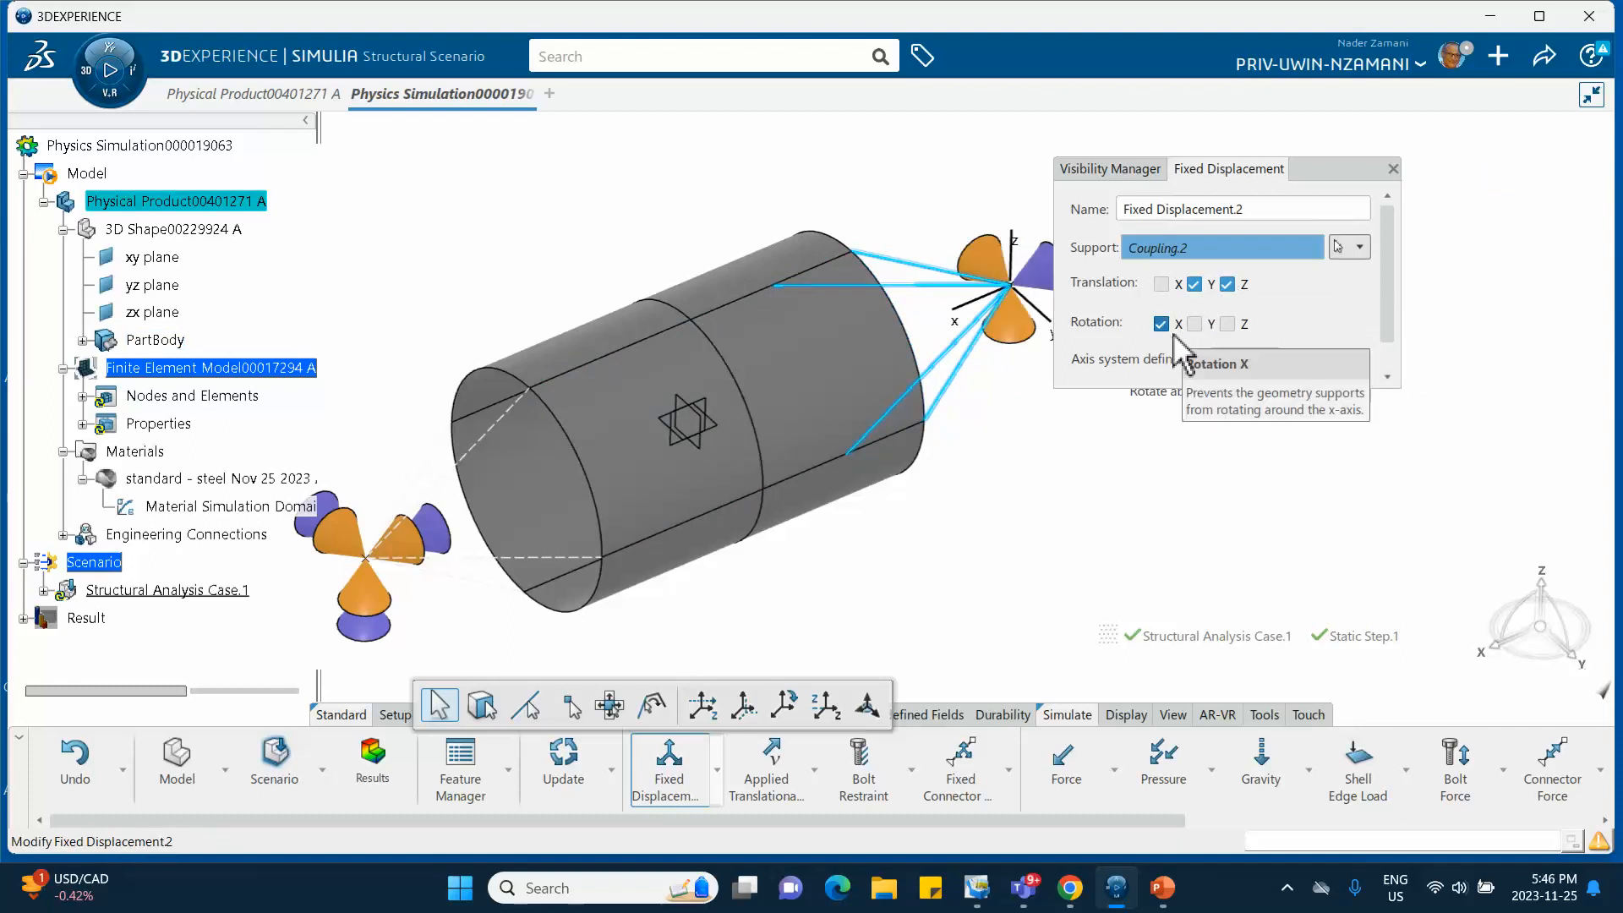
click(1194, 324)
click(1227, 324)
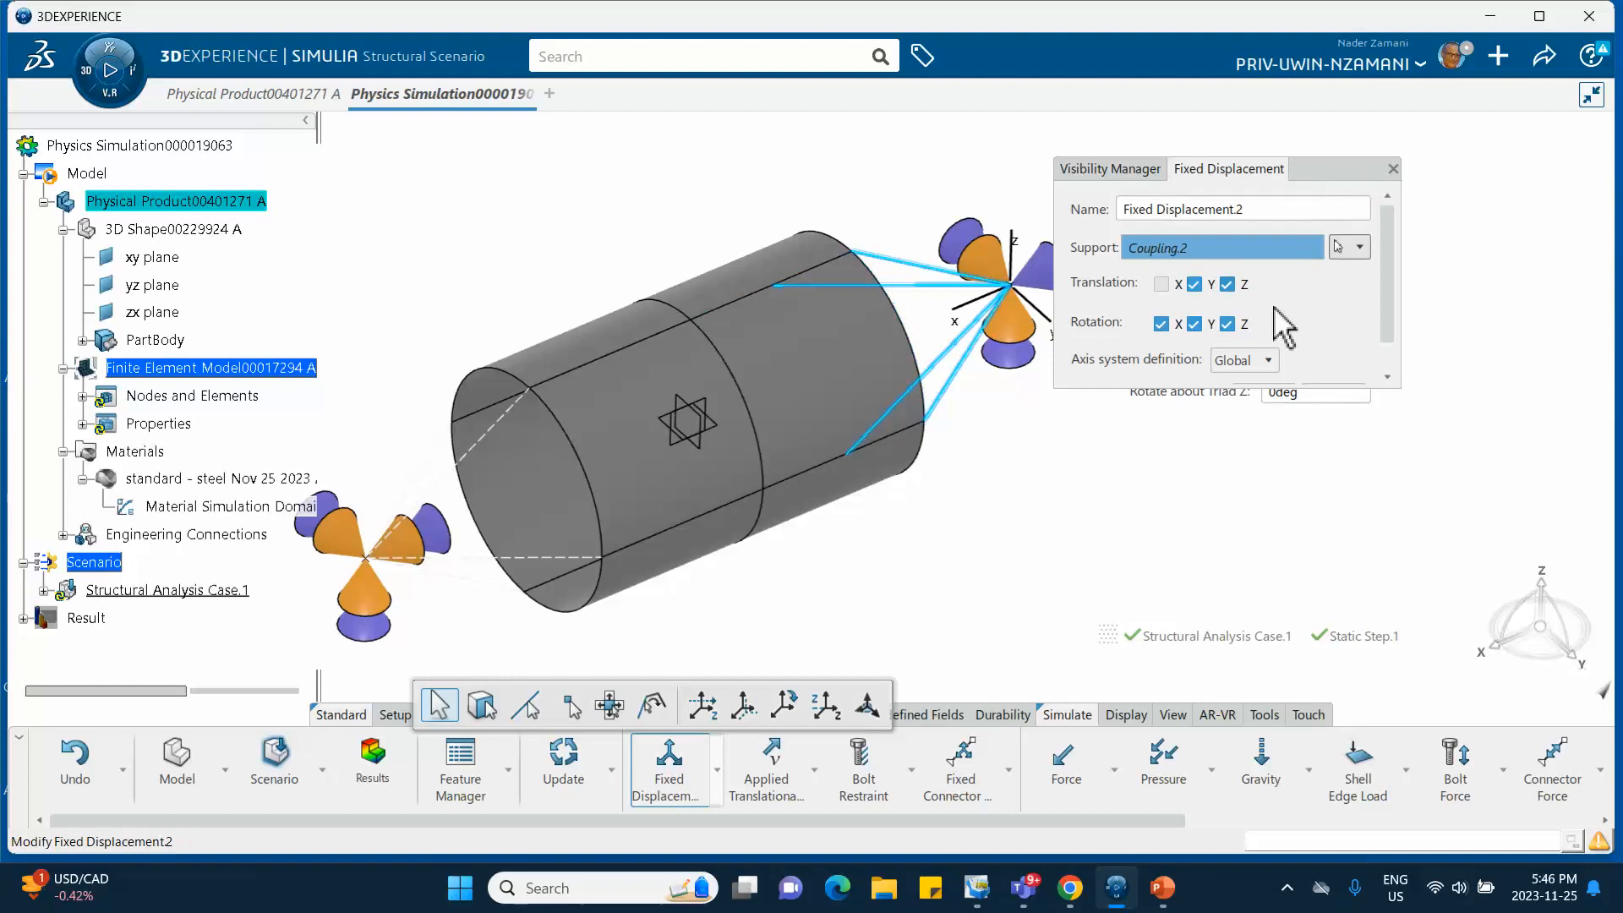
drag(1304, 395, 1304, 558)
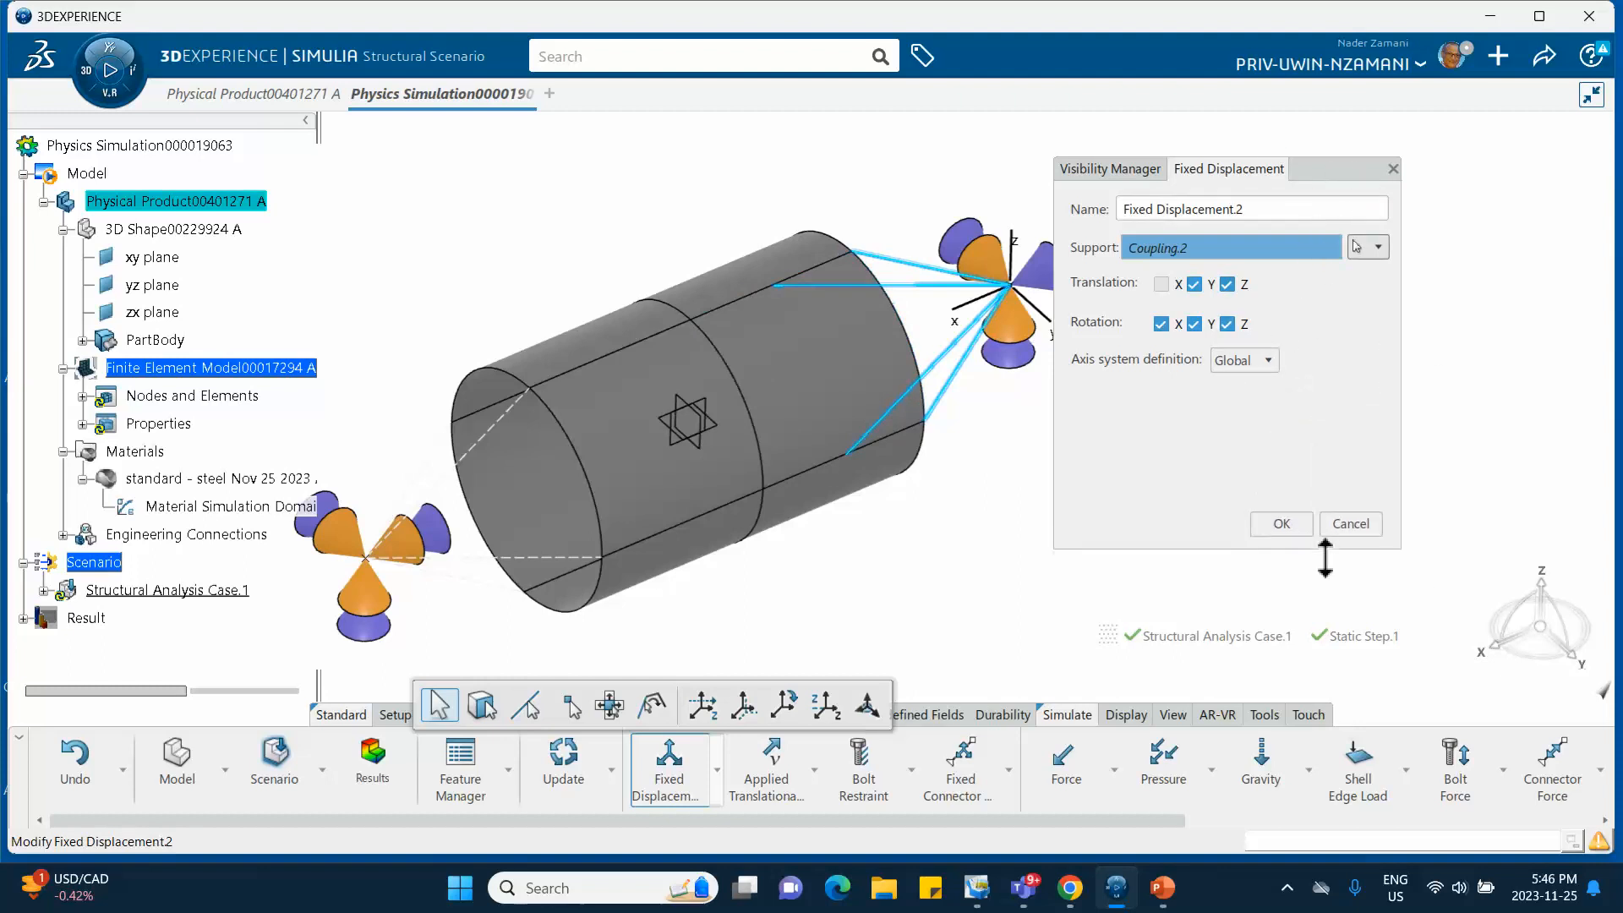
click(1280, 528)
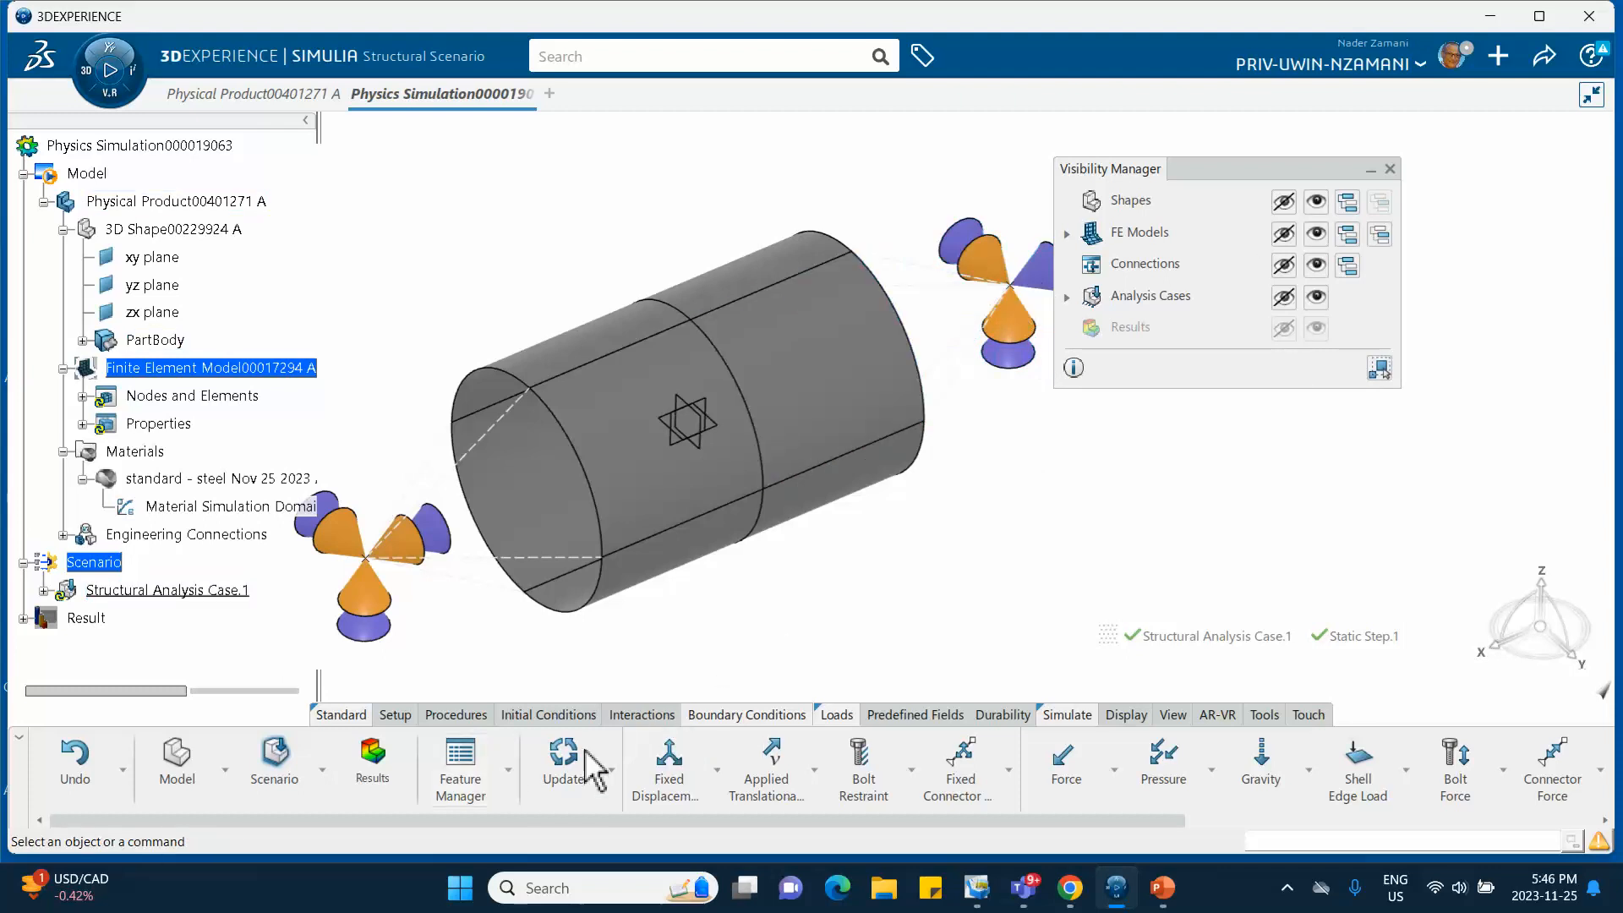
Start an Applied Translation boundary condition and choose the connection Coupling.2 as its support.
click(717, 770)
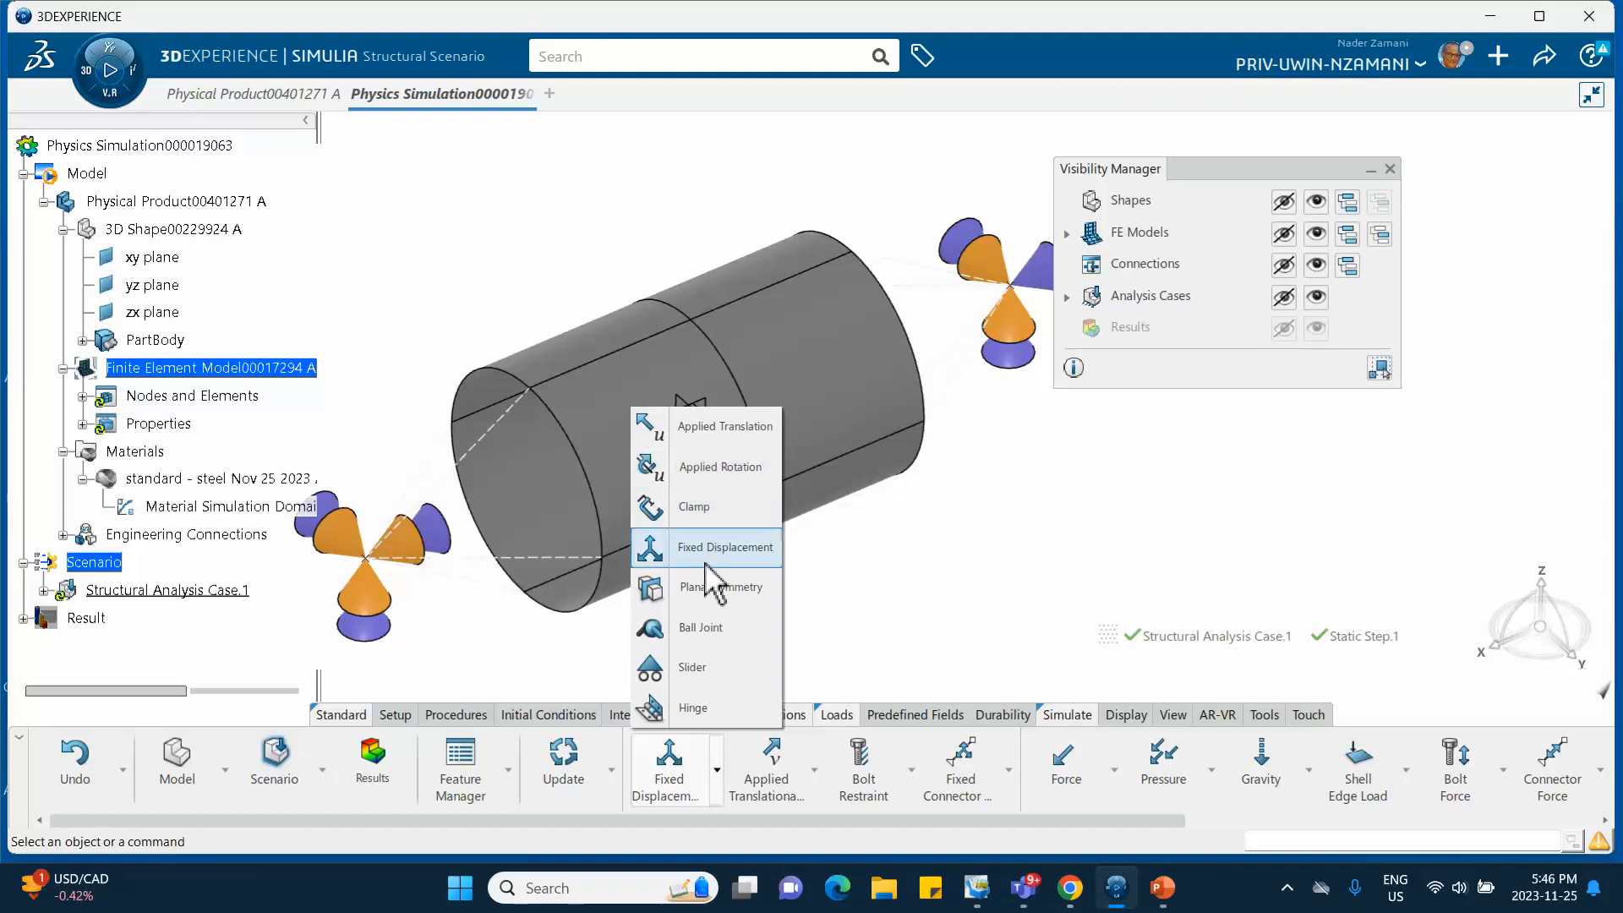
click(724, 435)
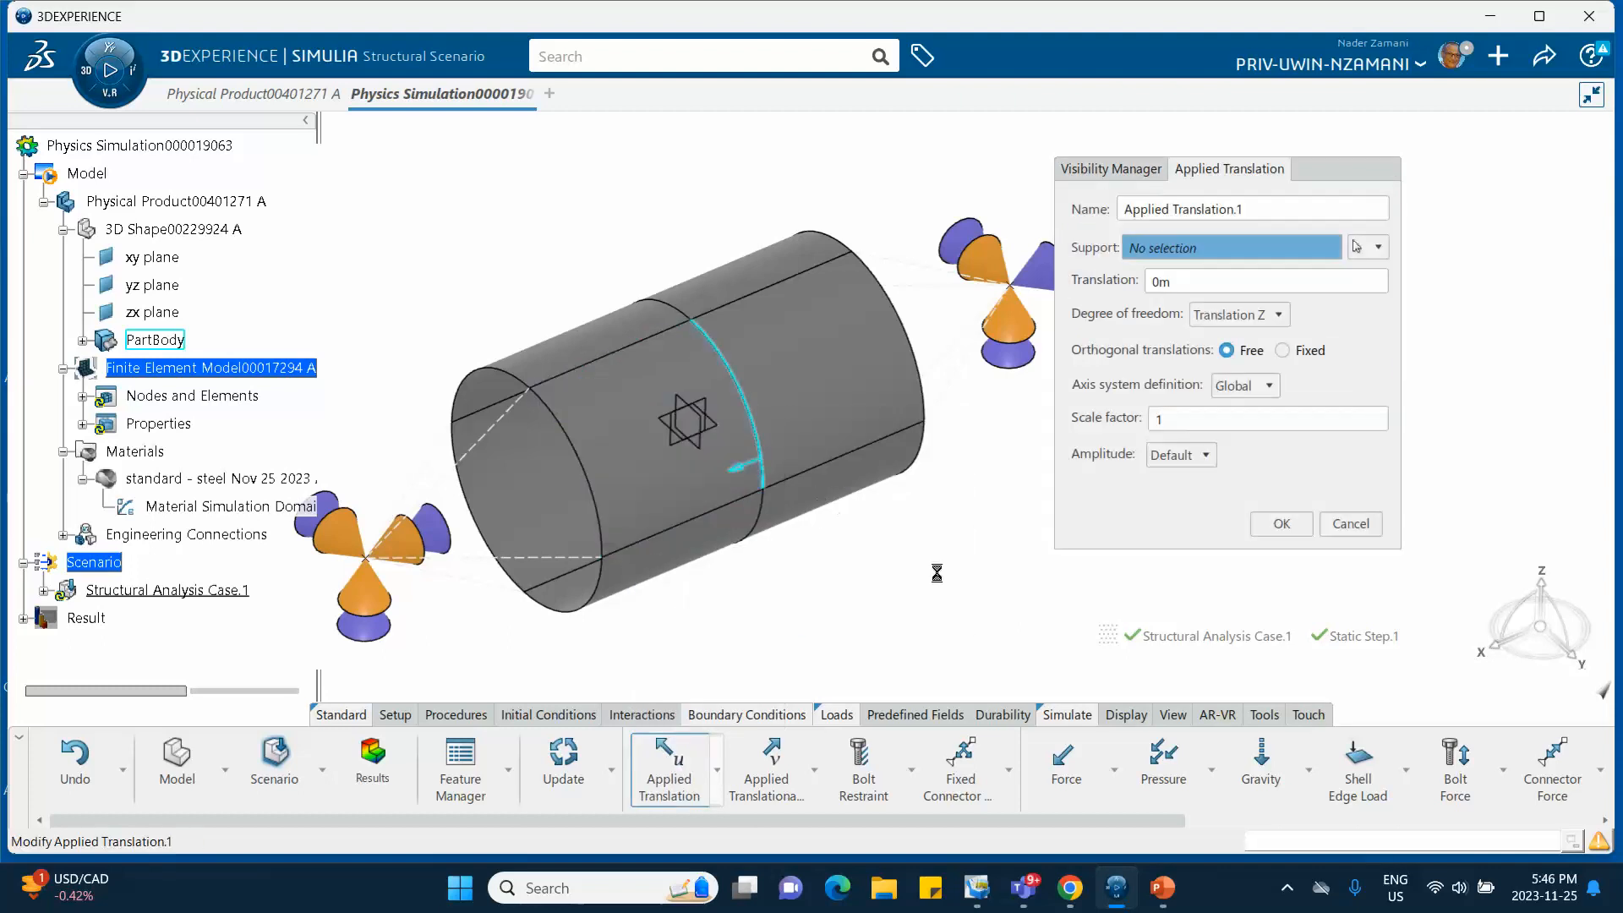
click(1373, 246)
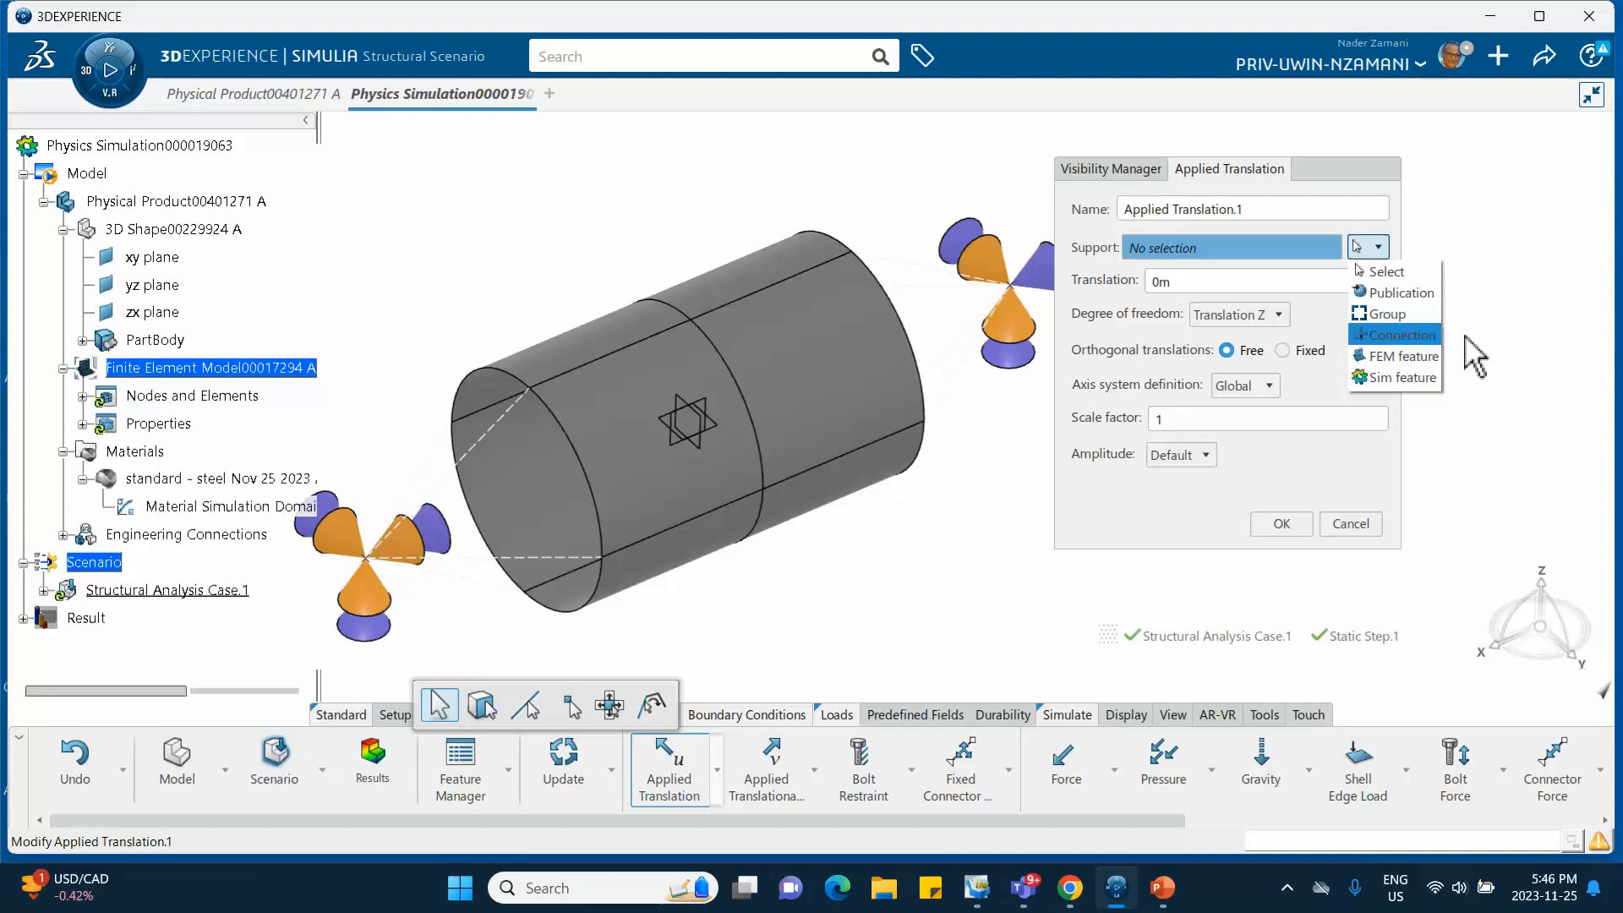
click(1526, 312)
click(1374, 247)
click(1386, 336)
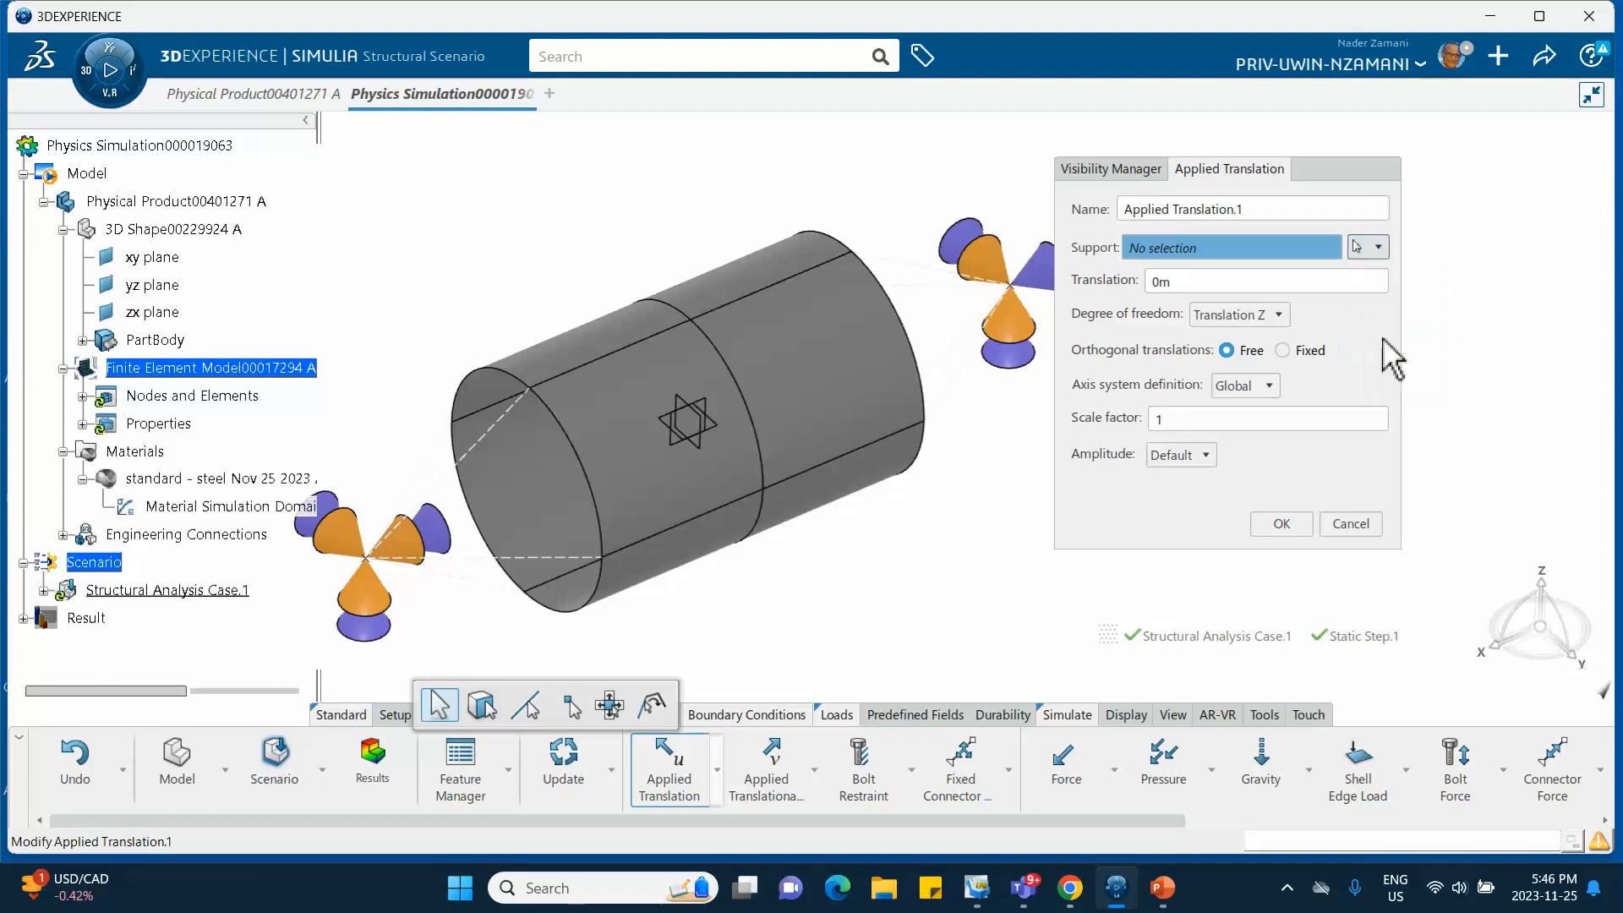
click(725, 409)
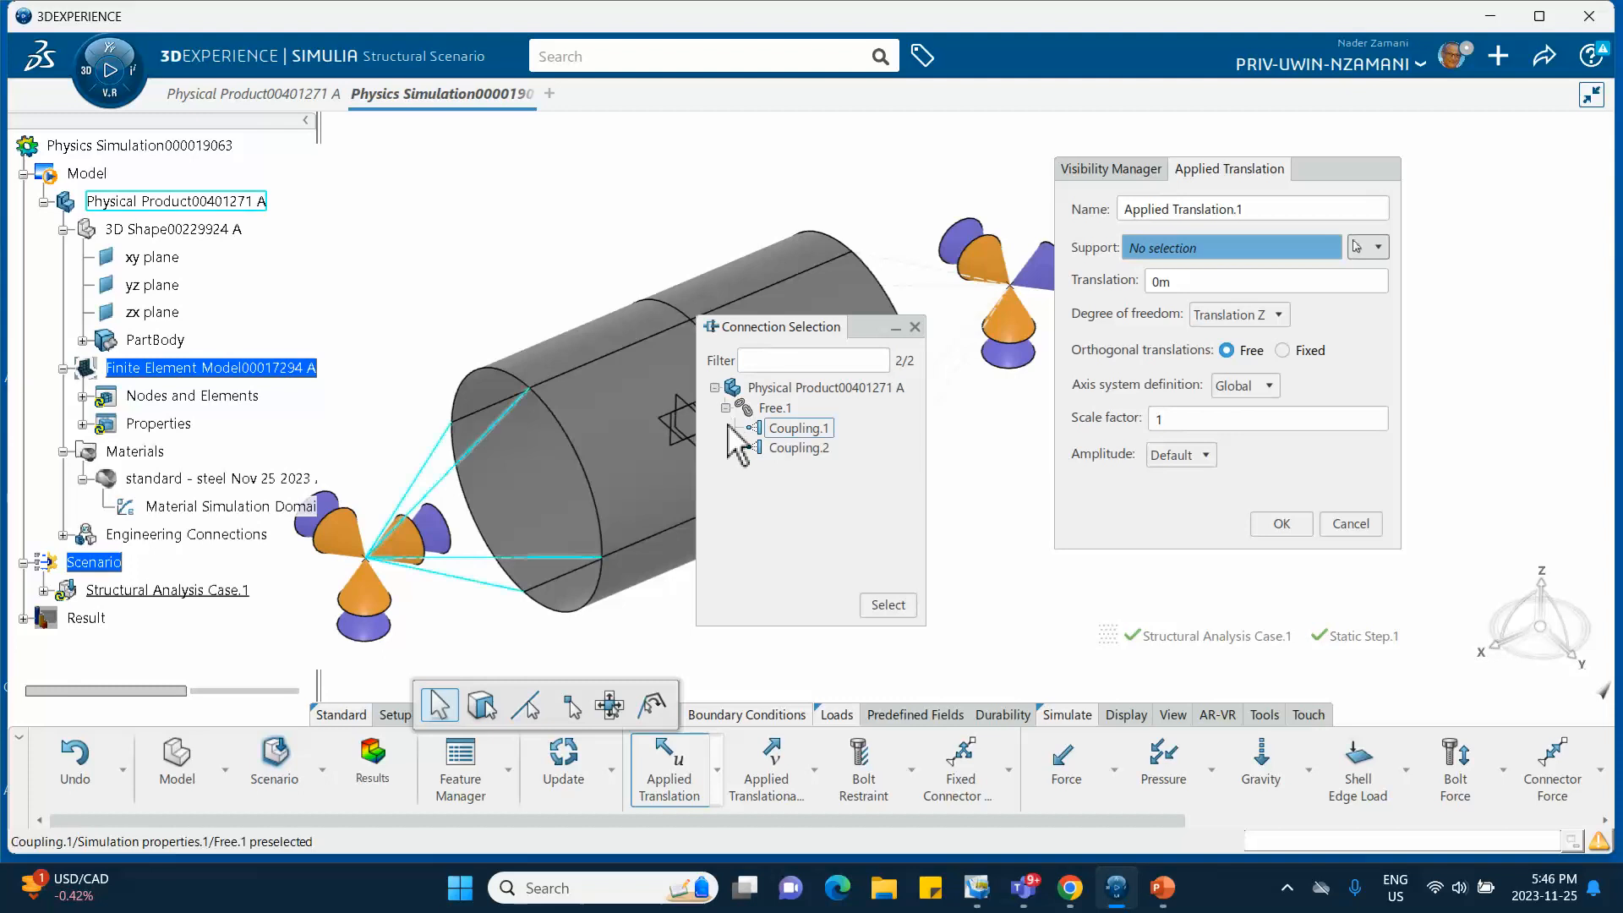
click(795, 450)
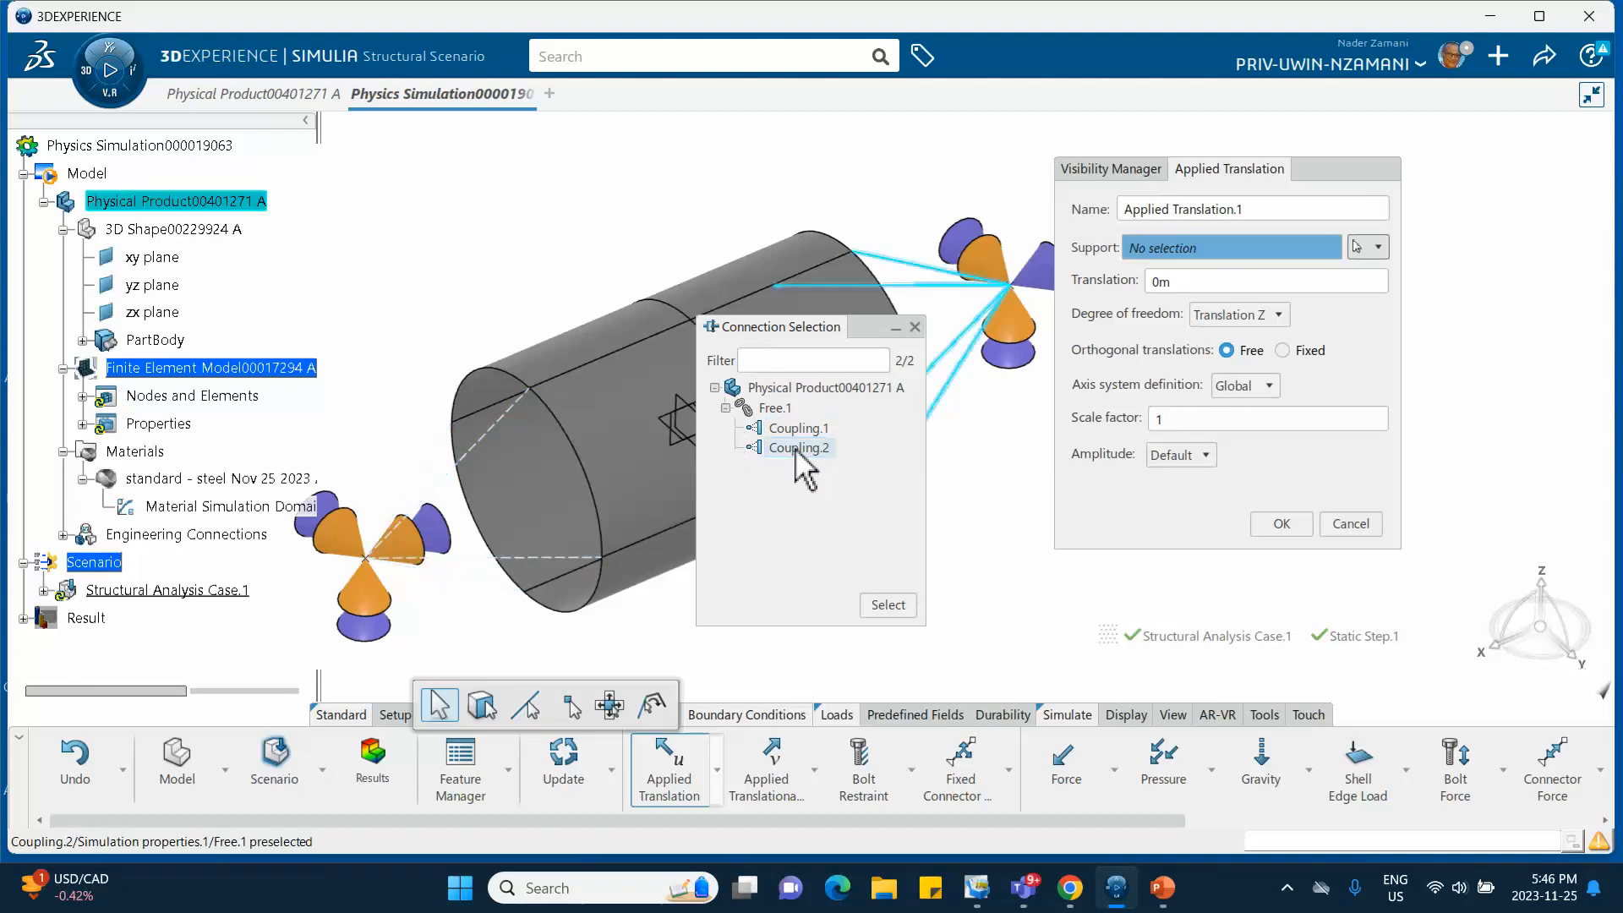
click(887, 606)
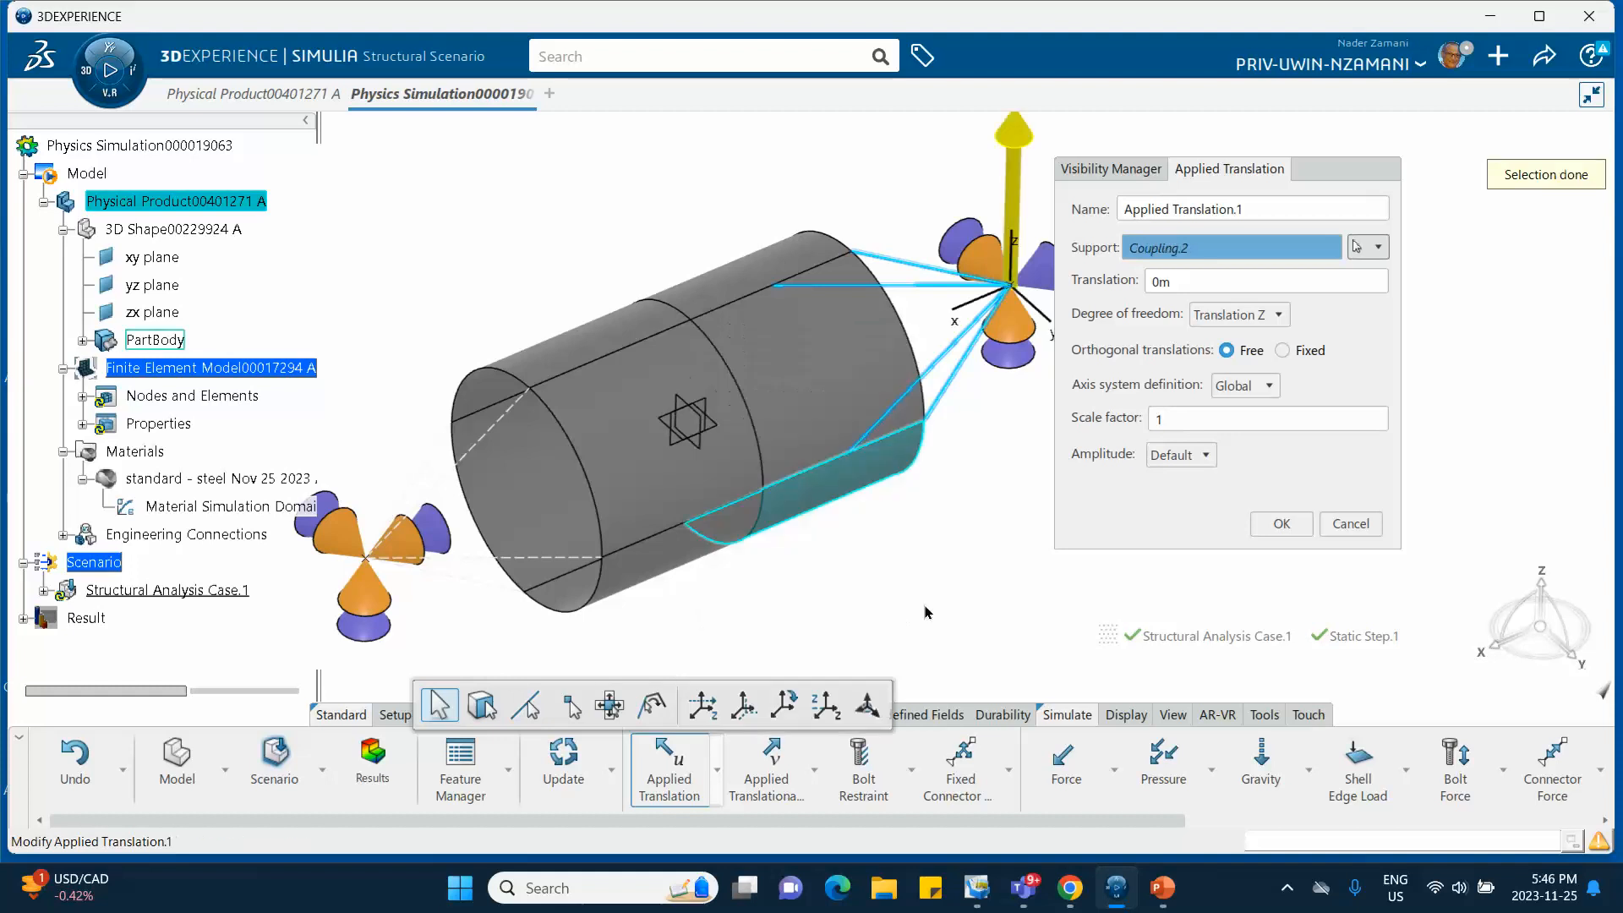
Set the applied translation on Coupling.2 to .5mm along Translation X and finish it.
click(1247, 318)
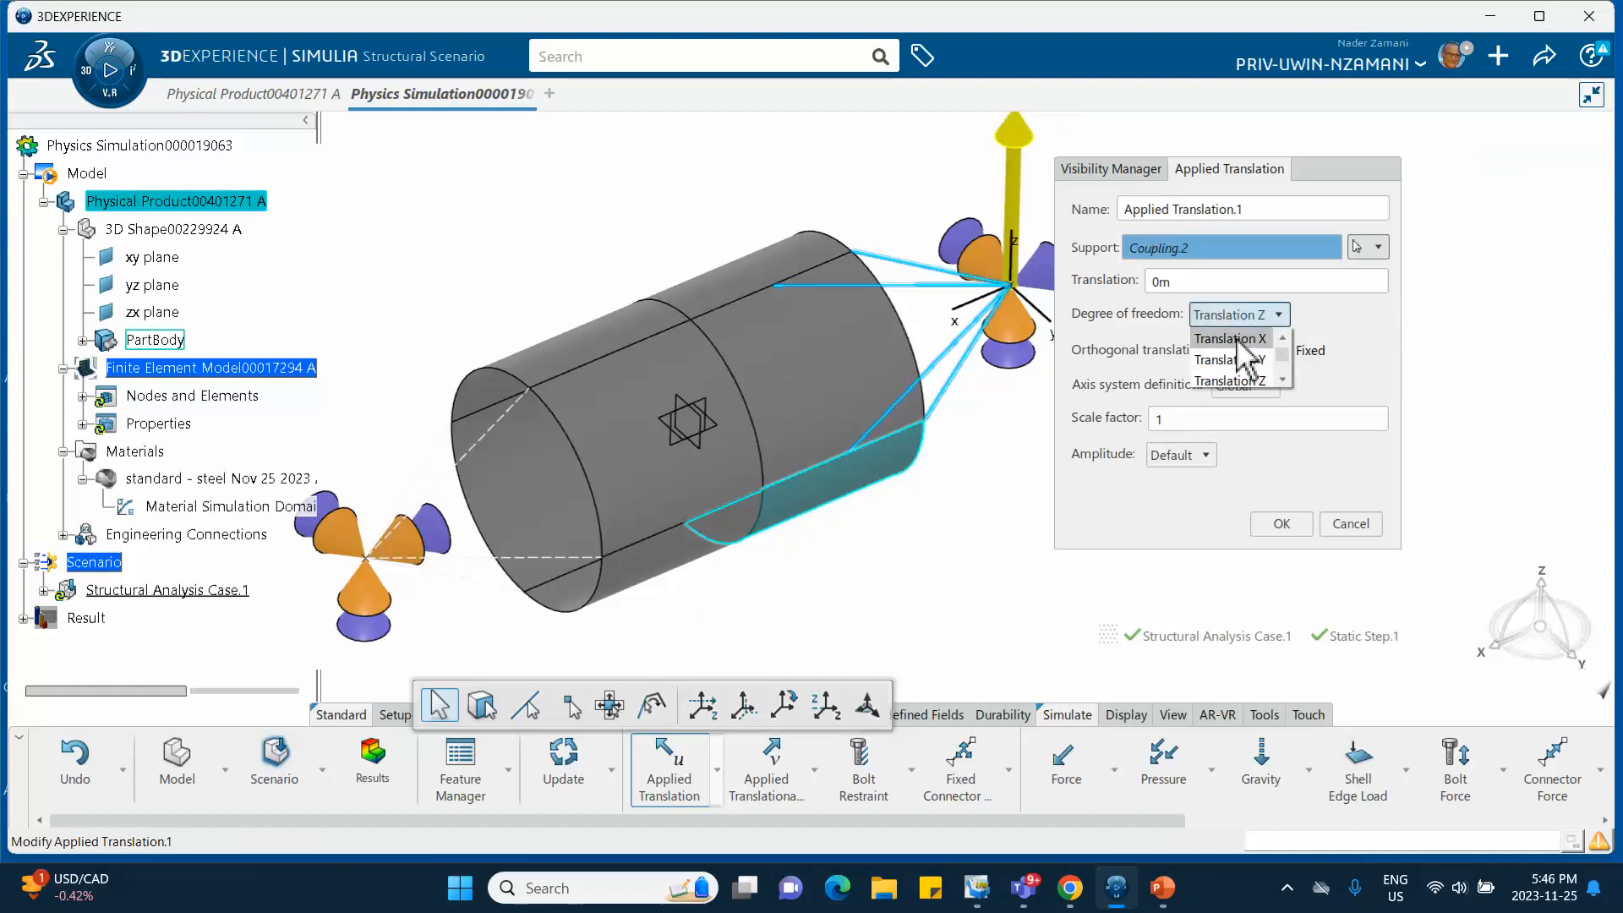
click(1234, 339)
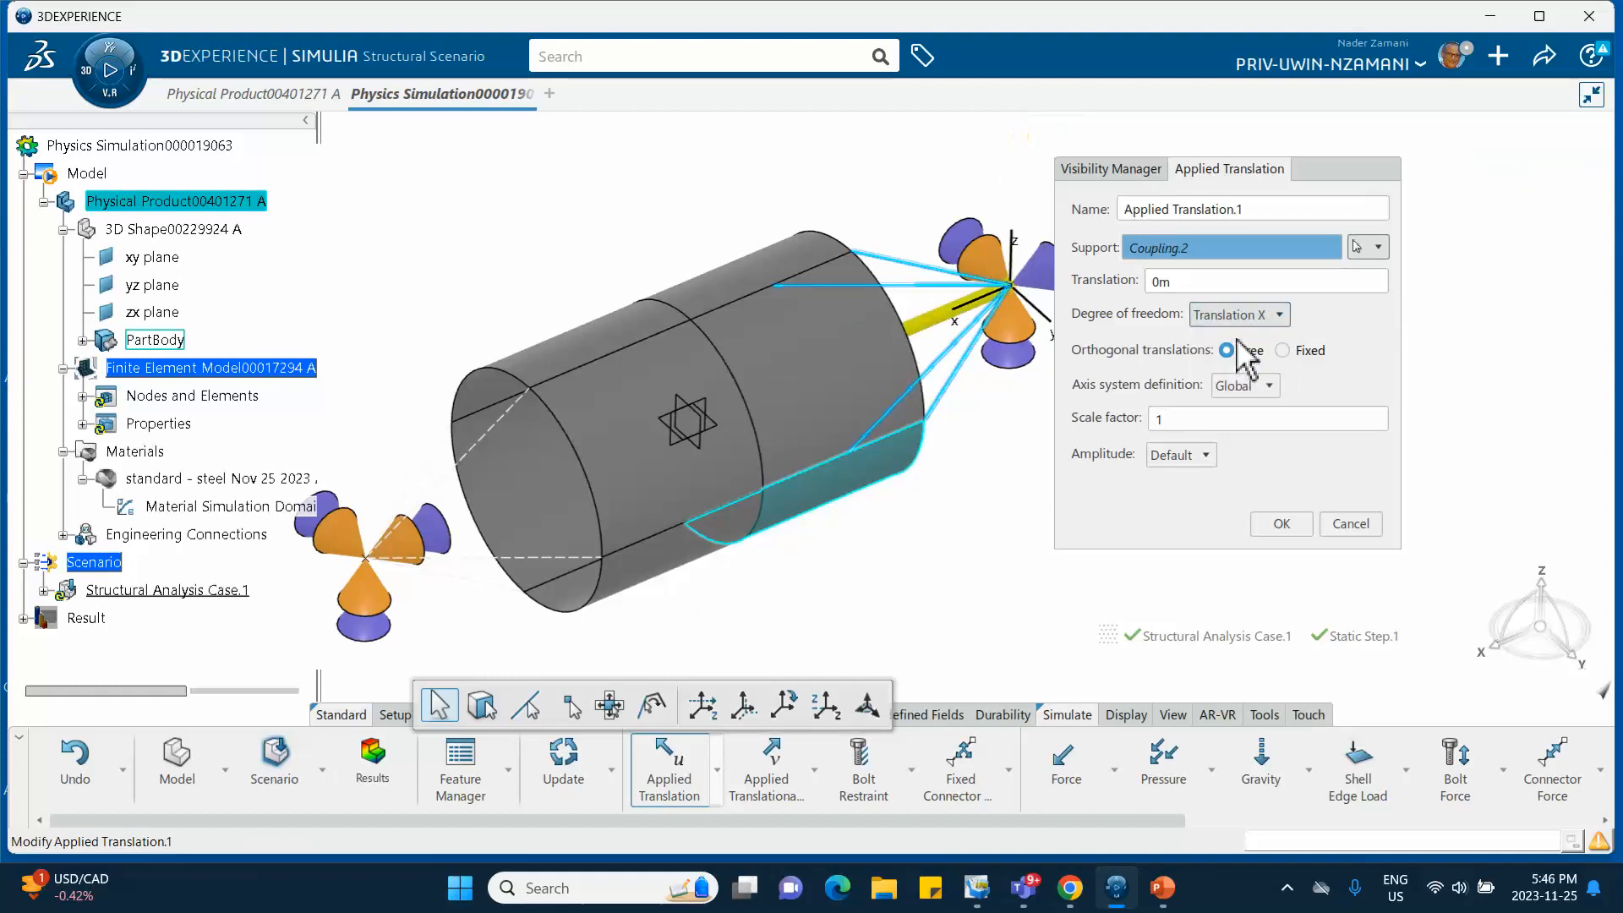
double_click(1186, 281)
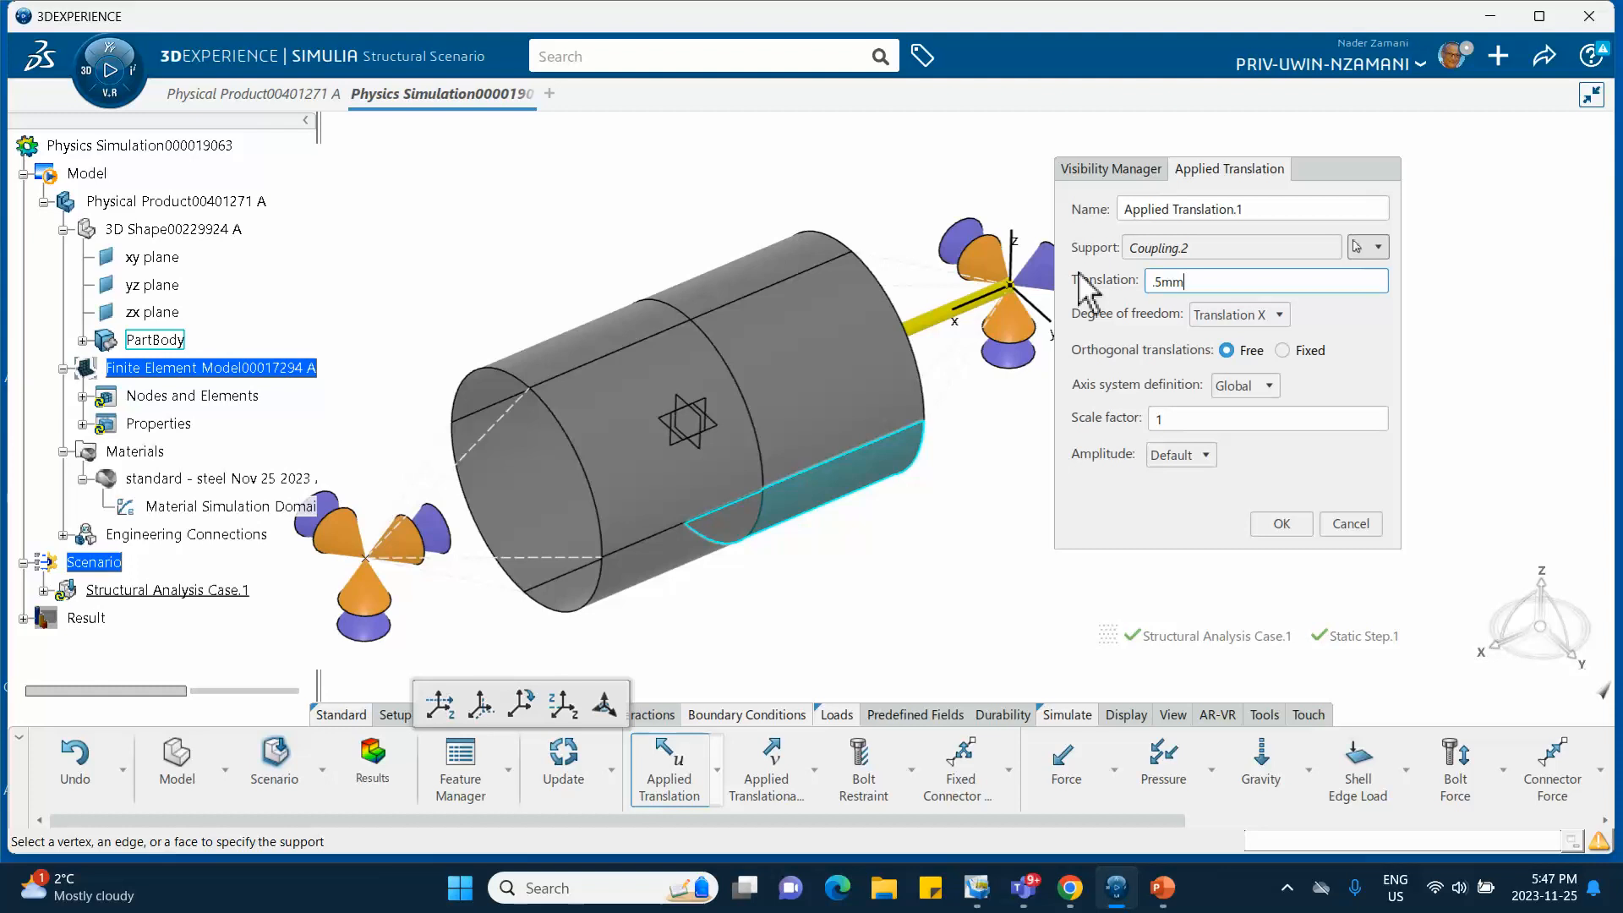
click(1278, 524)
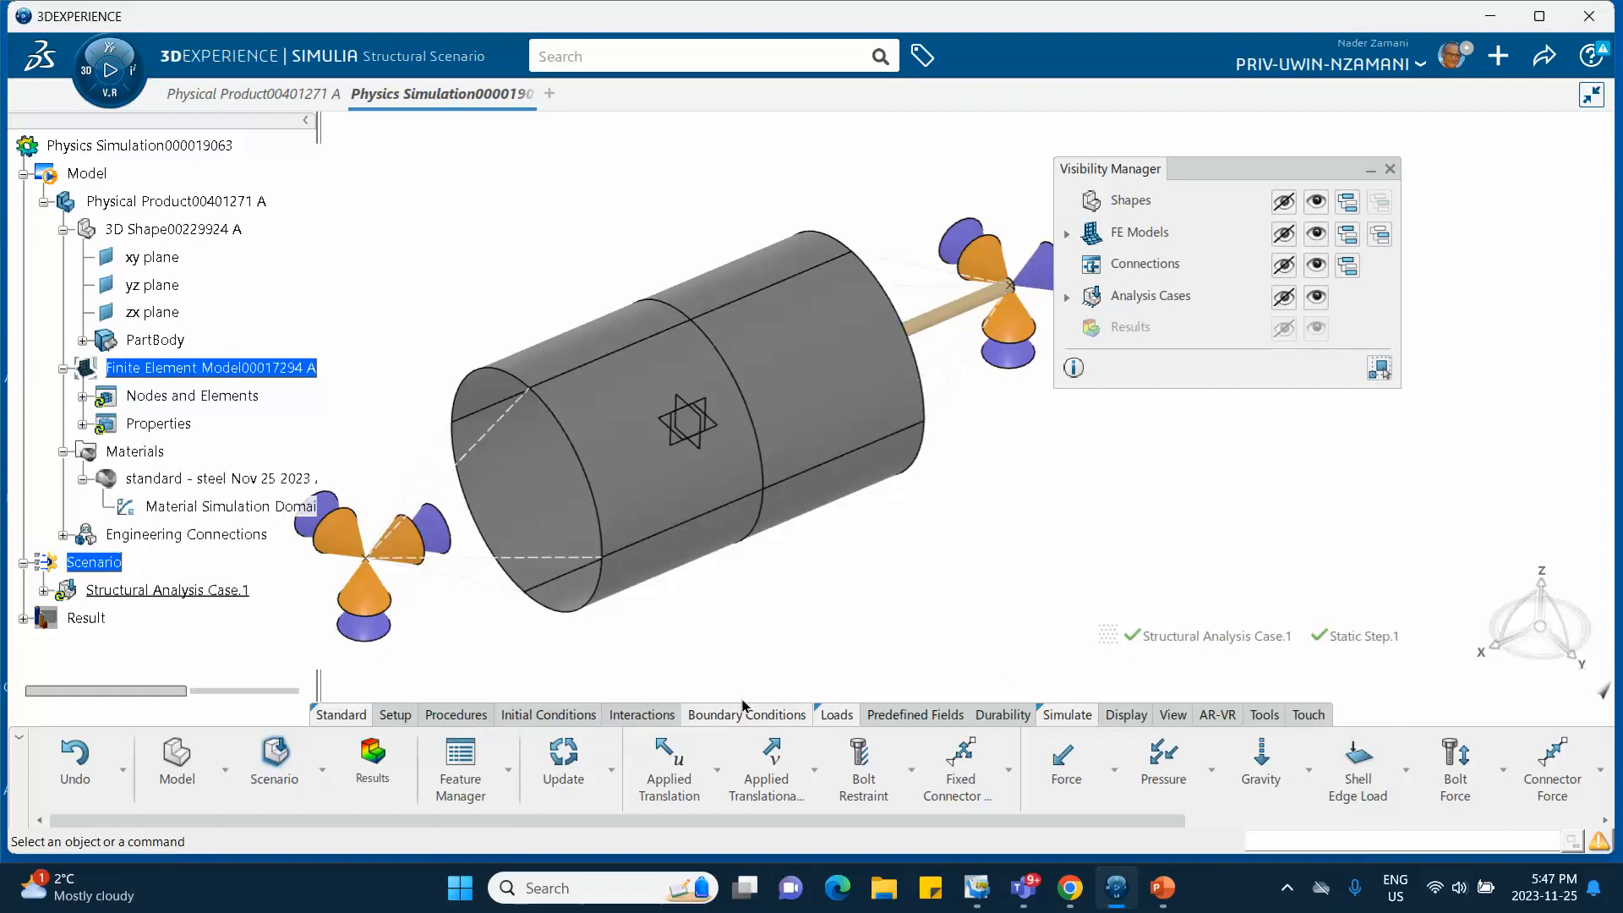
Apply a concentrated force with a Force Z value of -1.4 to the vertex at mid-length on top of the can.
click(835, 714)
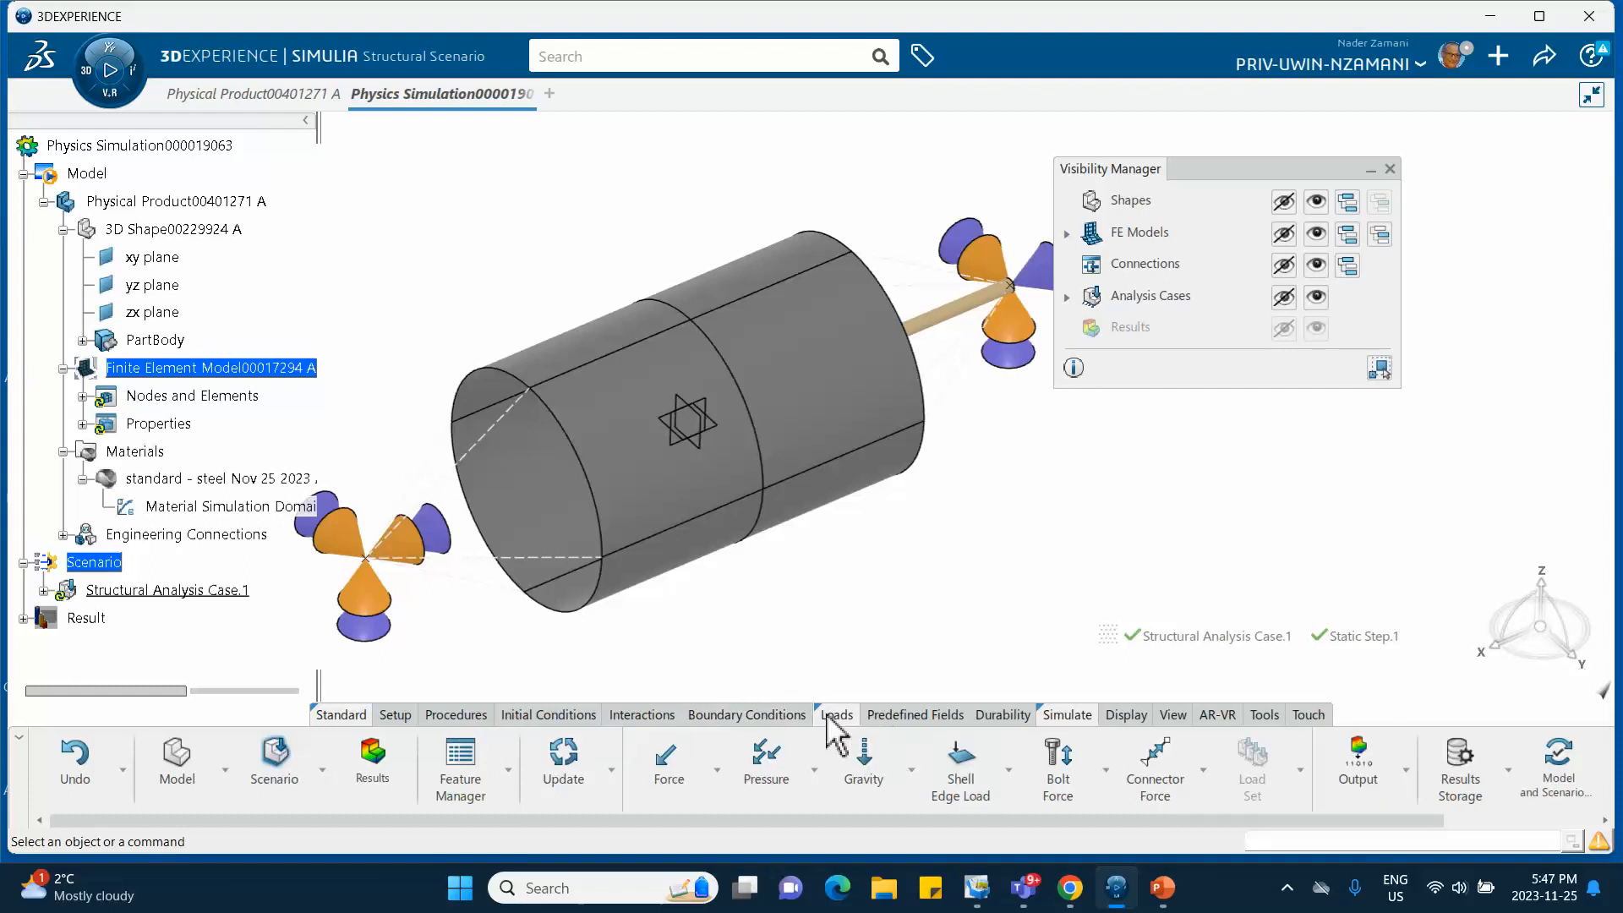
click(667, 765)
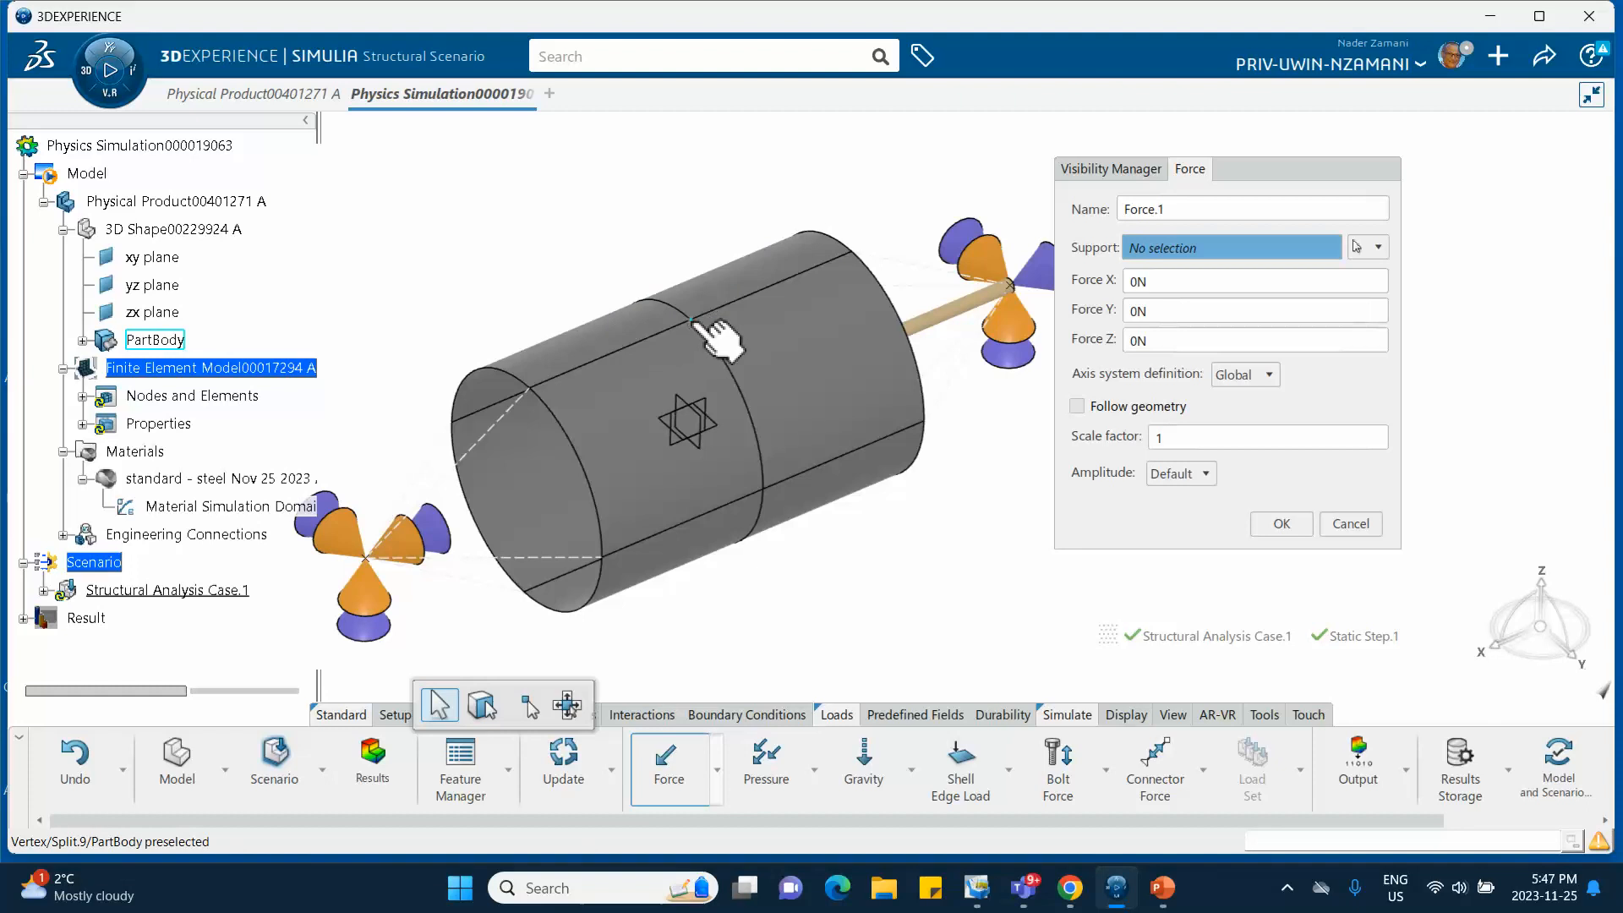
click(692, 321)
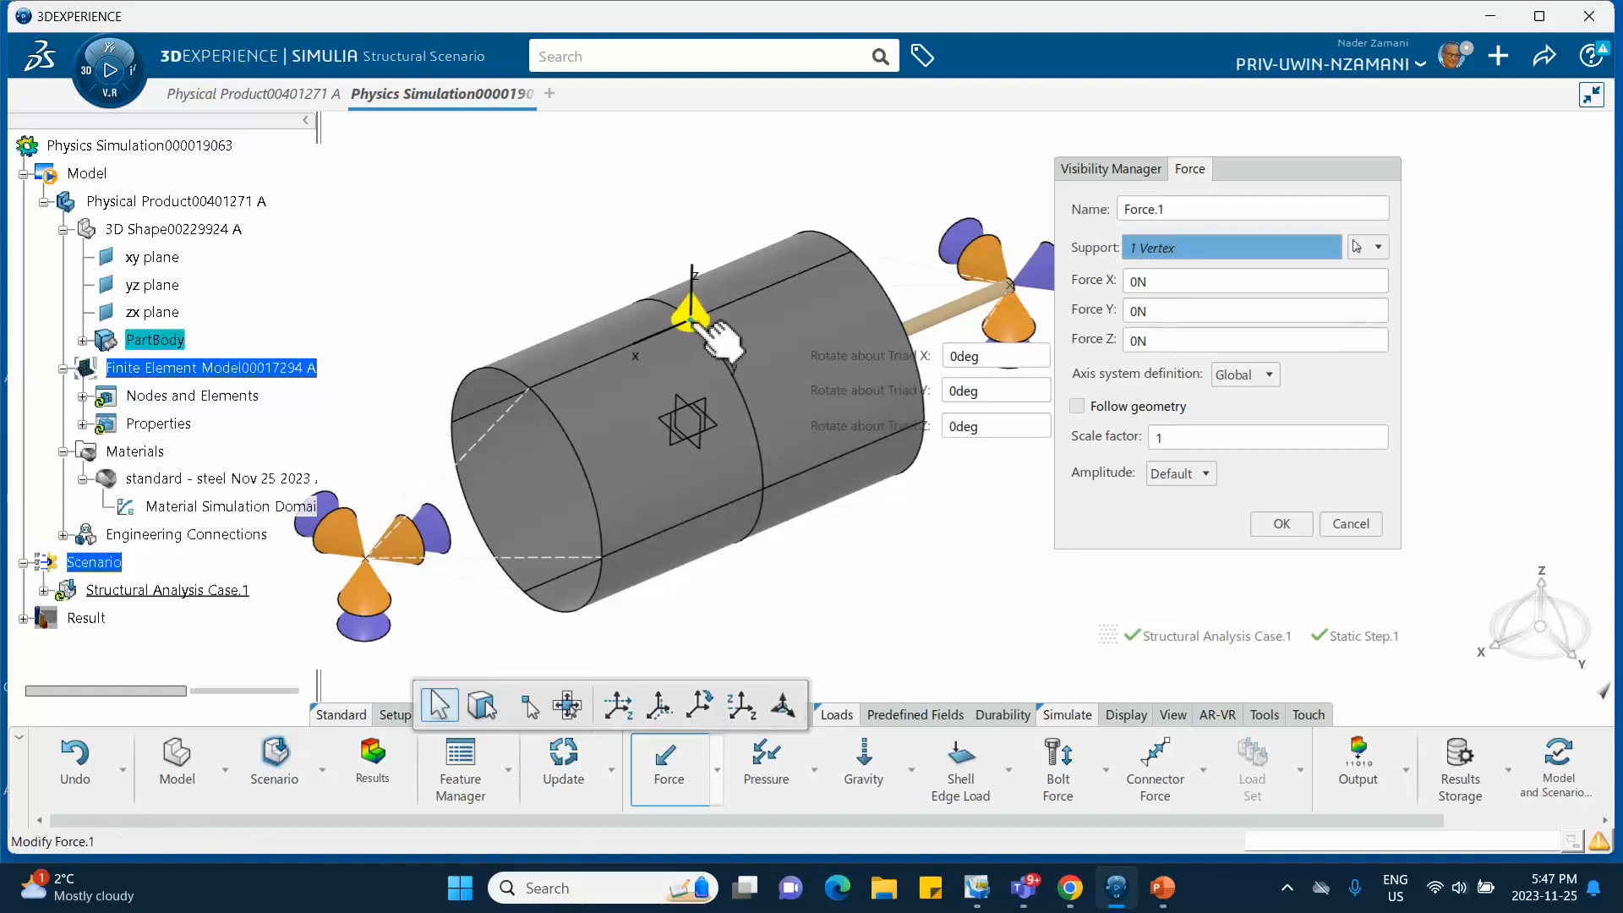
click(1185, 341)
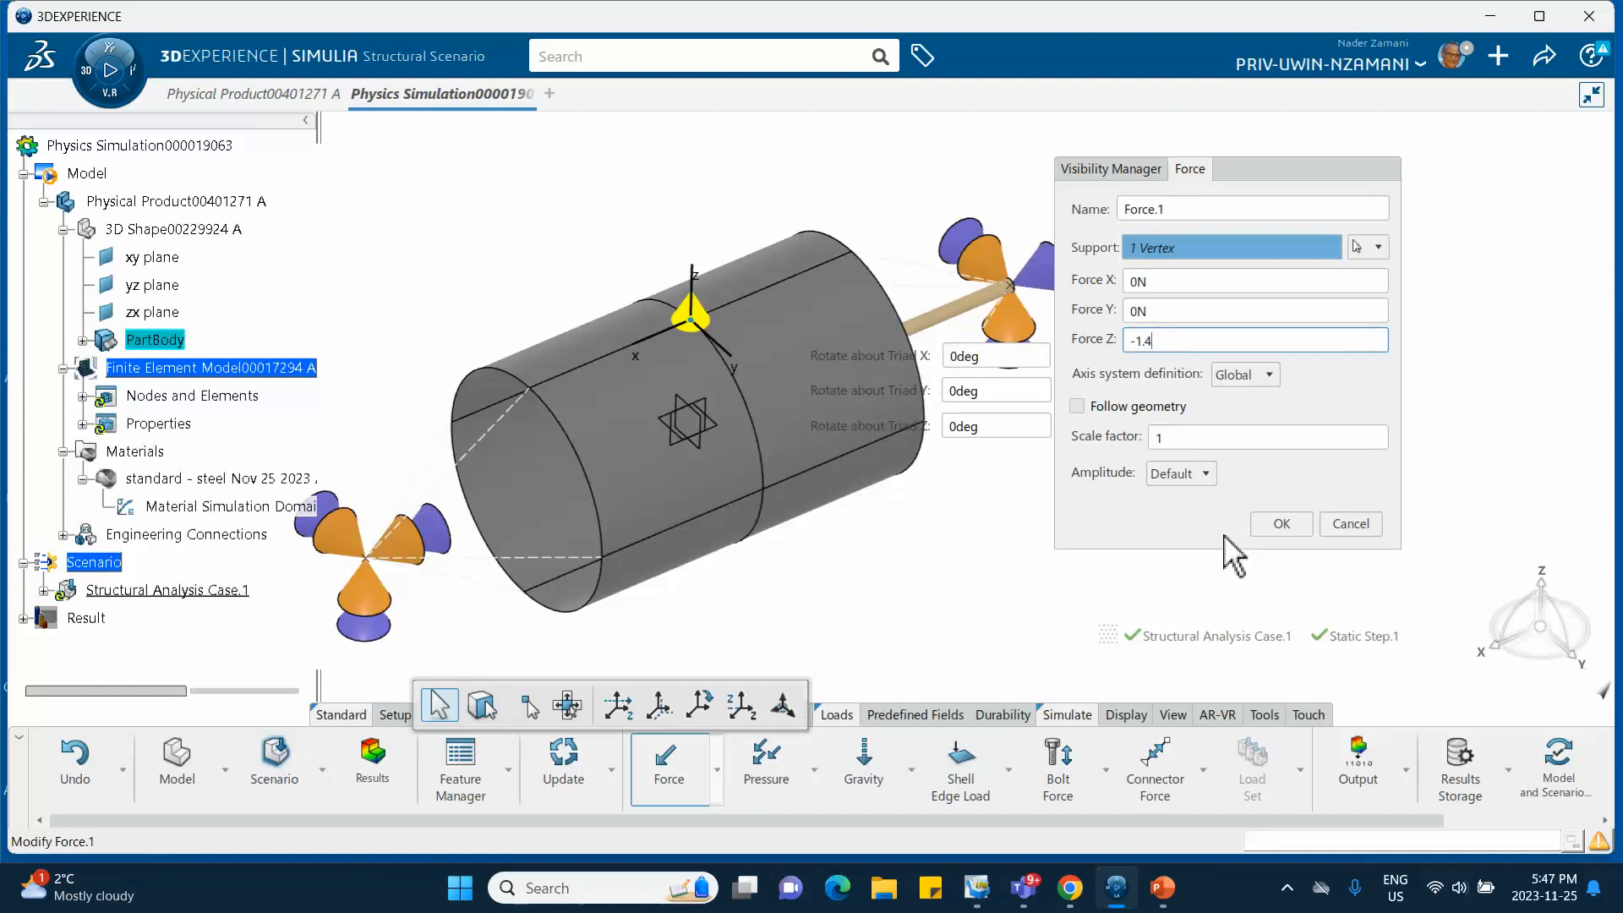
click(1282, 522)
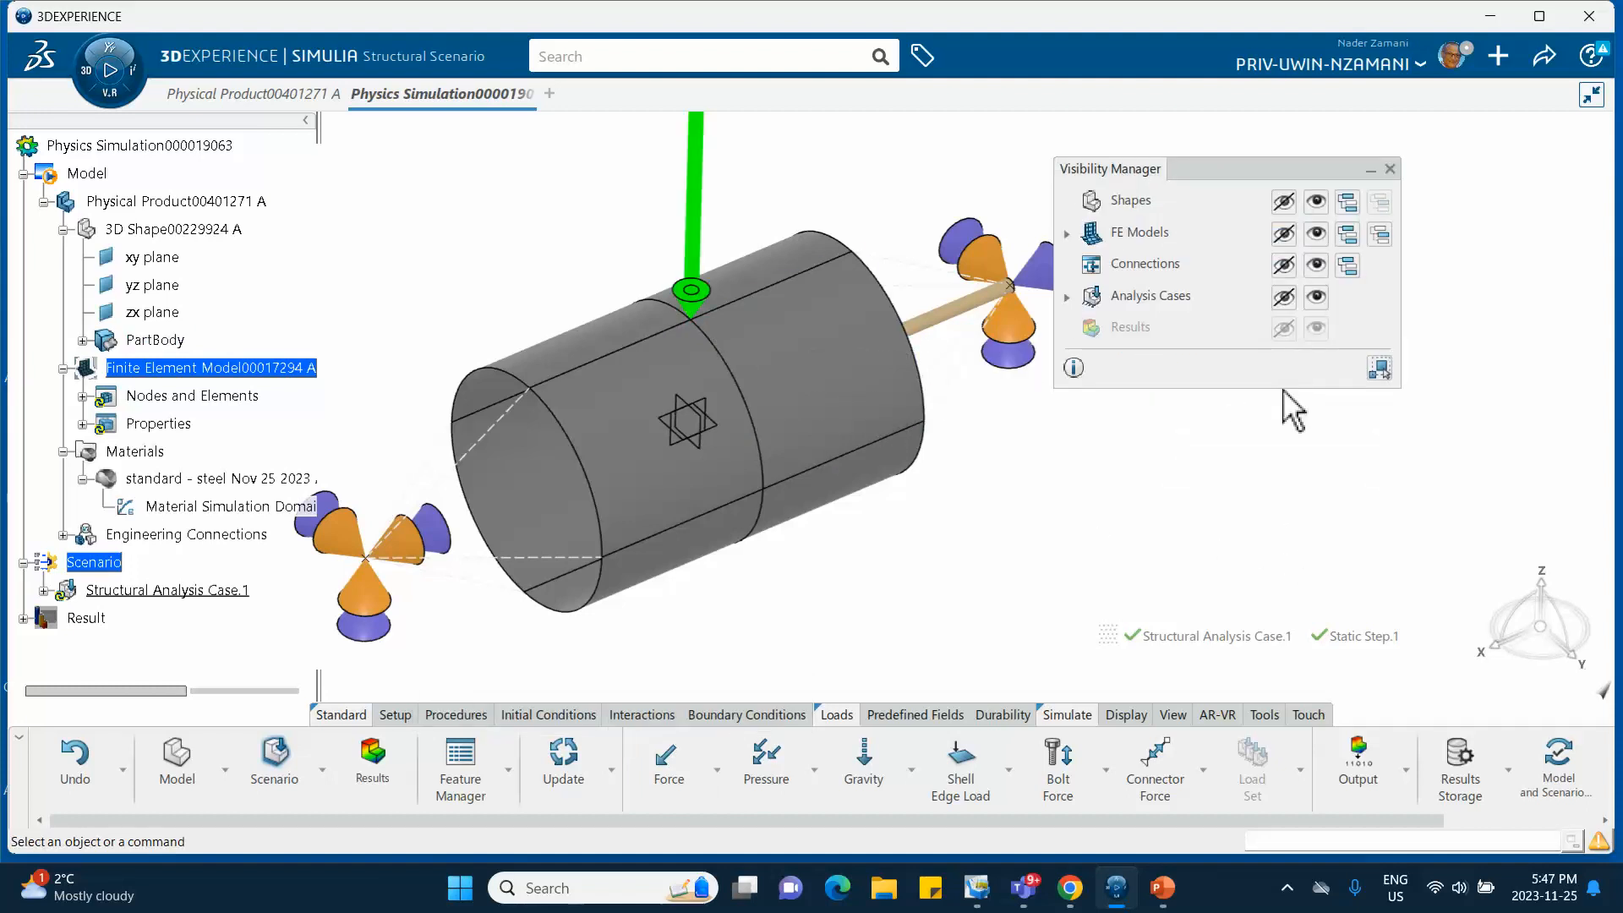
middle_drag(818, 194, 833, 262)
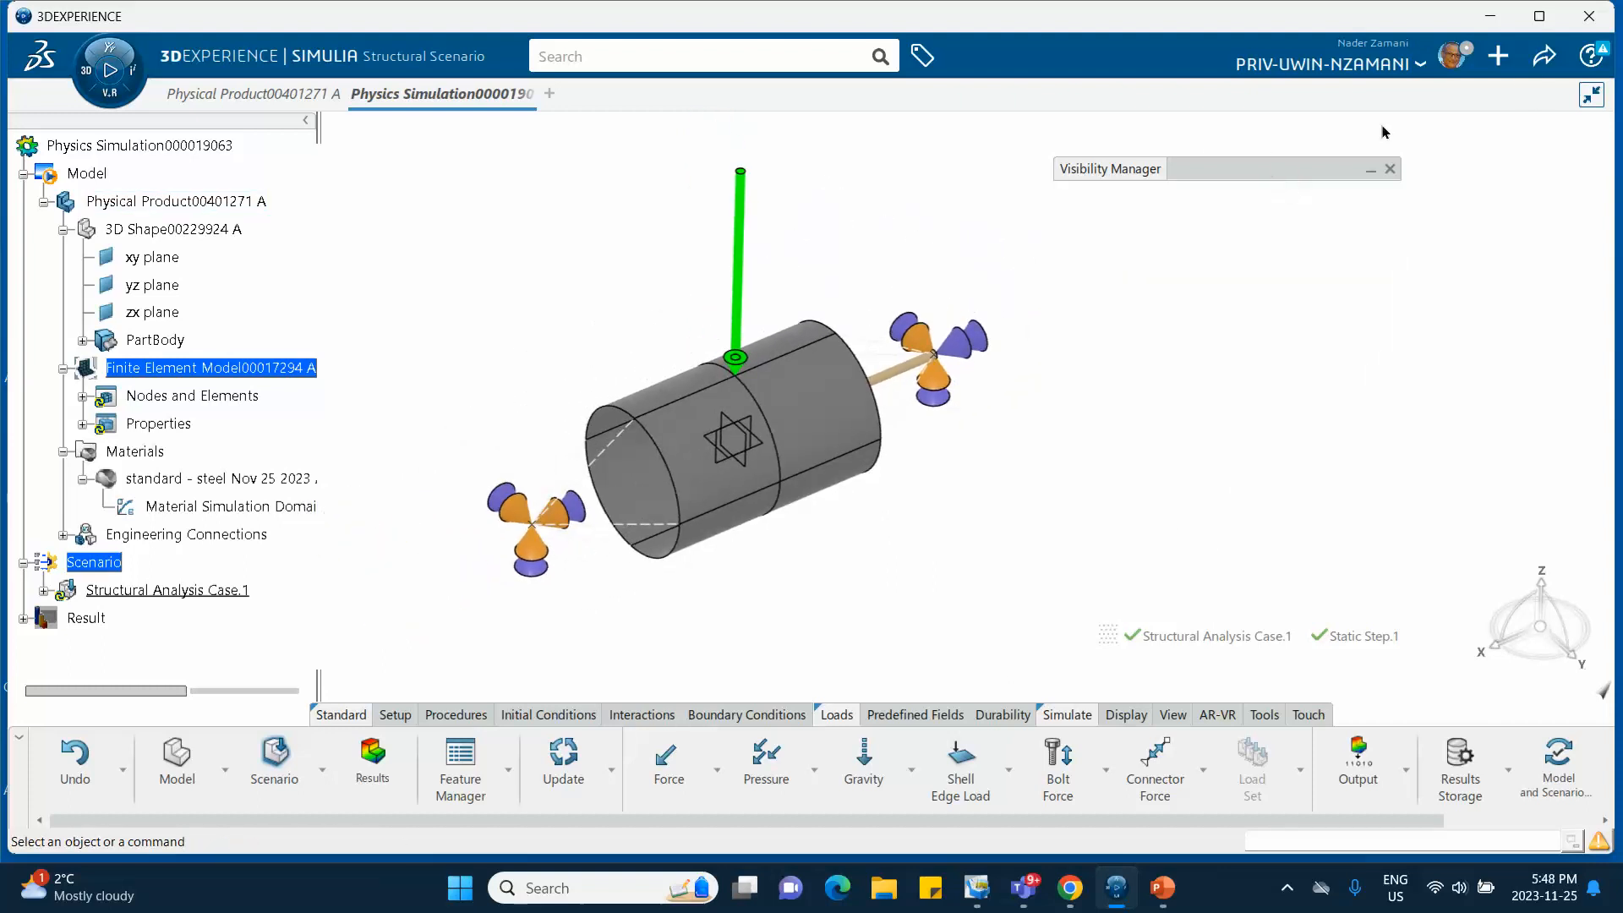
Save the simulation and unpin the Loads command section so the Standard and Simulate commands are displayed.
click(1543, 56)
click(1428, 97)
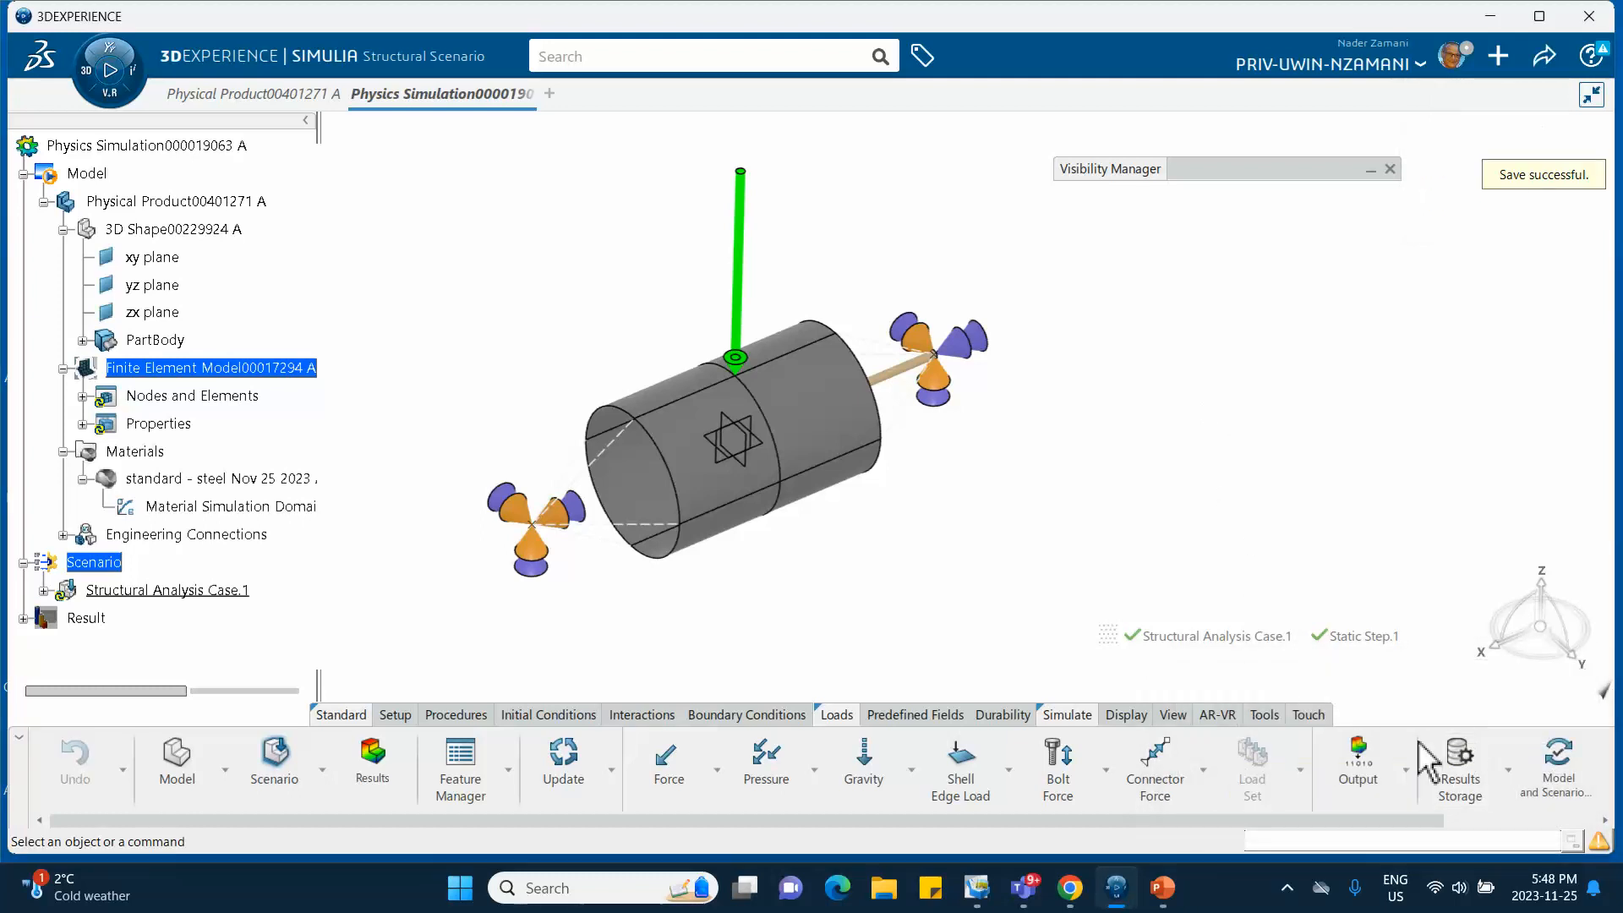
right_click(835, 715)
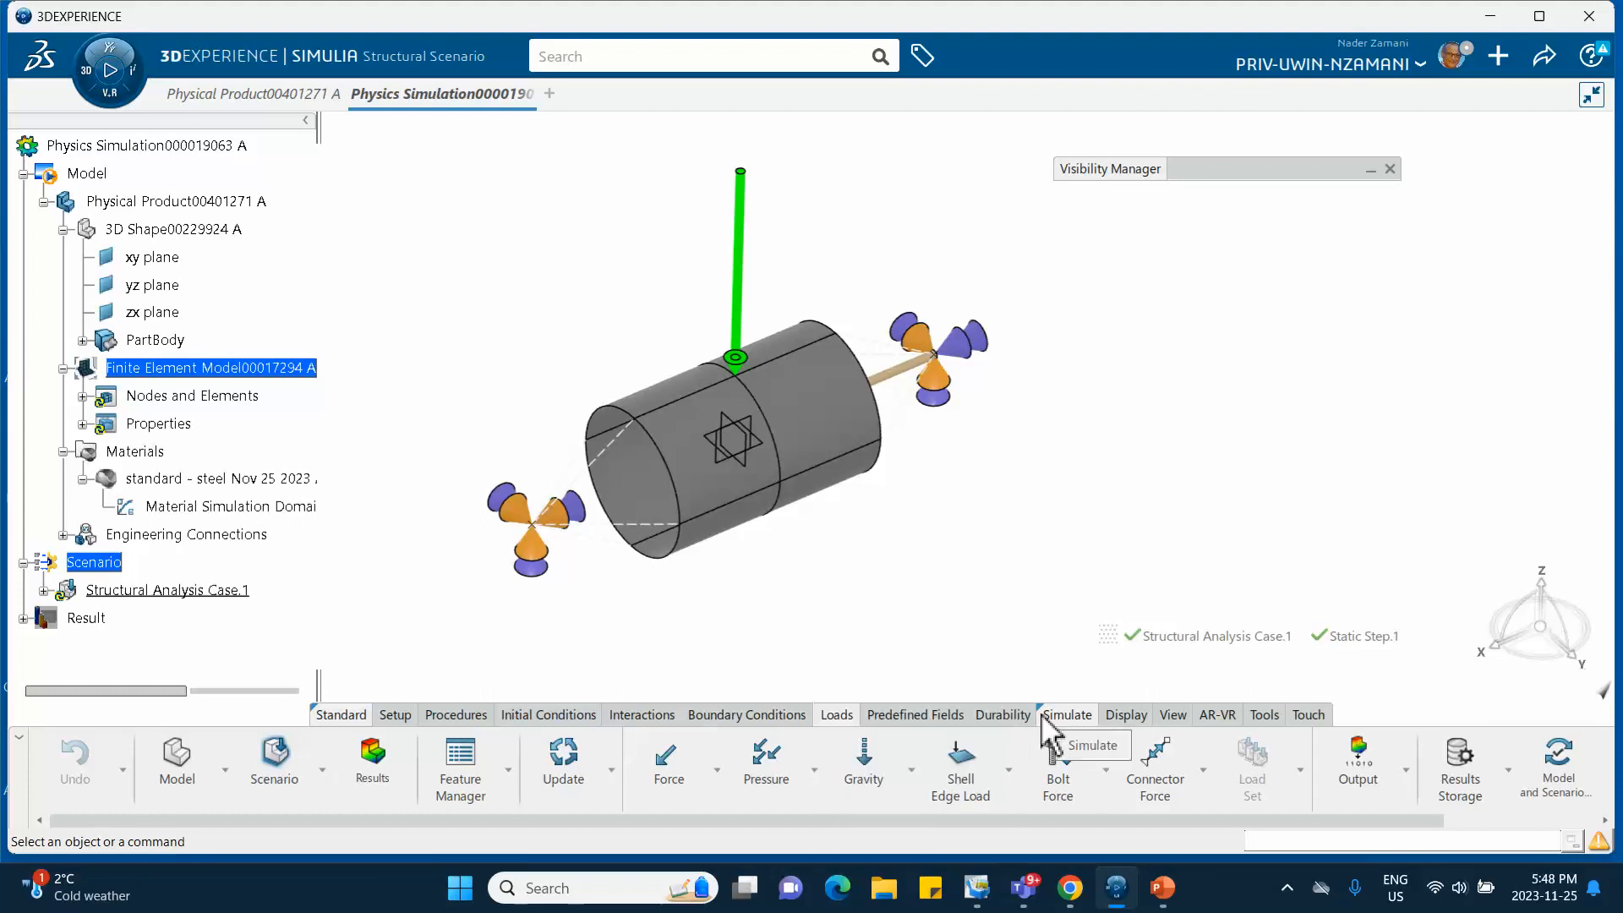
right_click(322, 715)
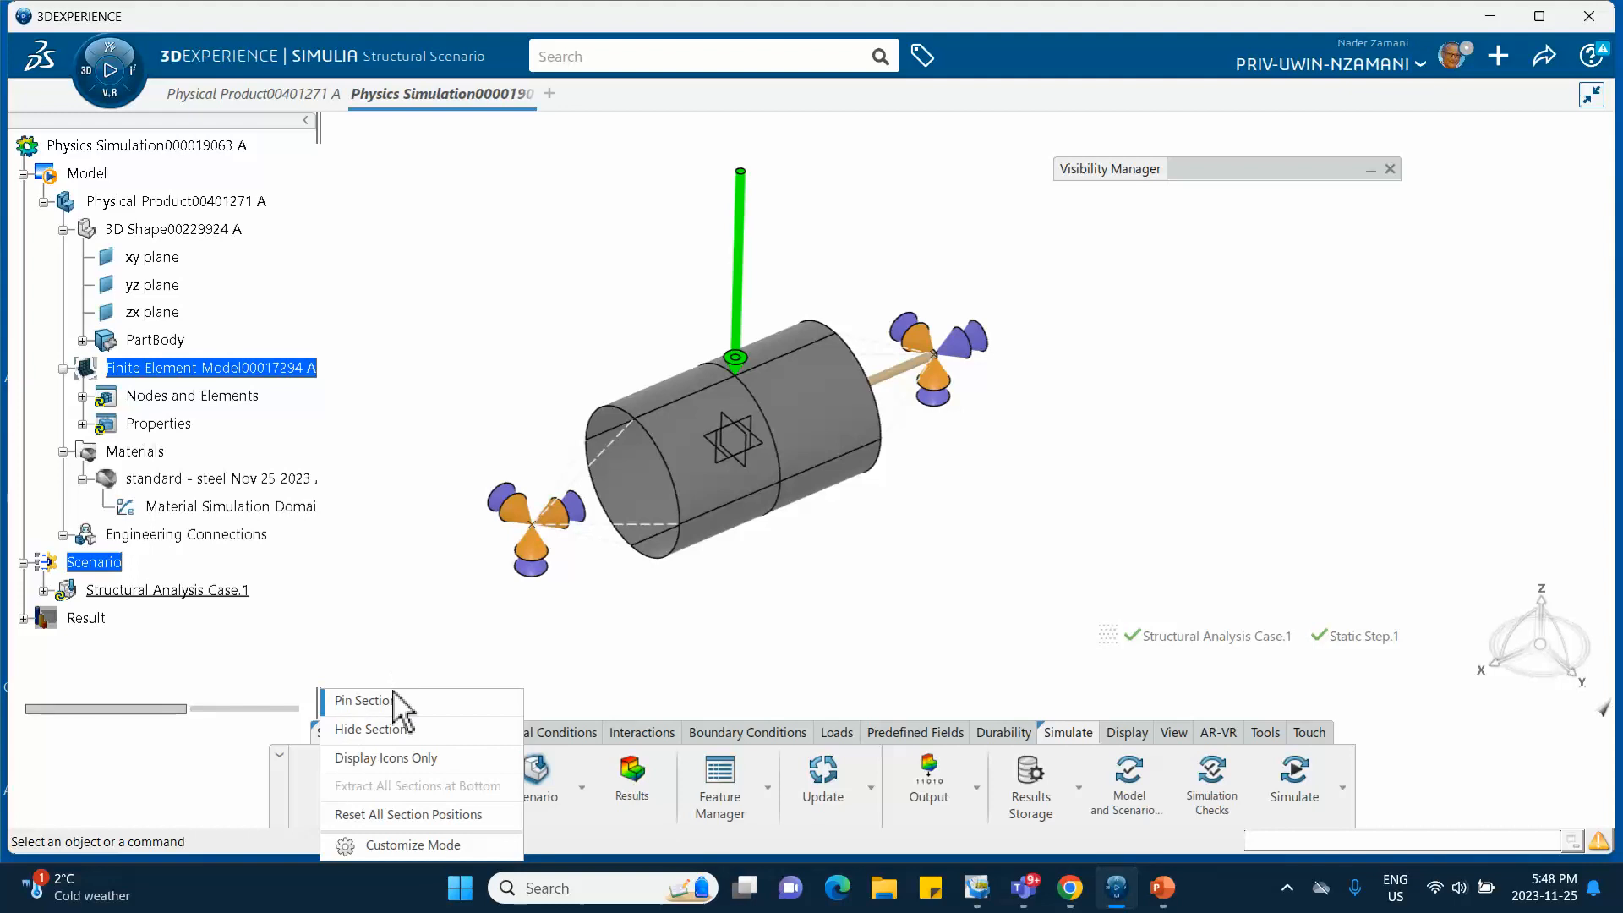
click(668, 623)
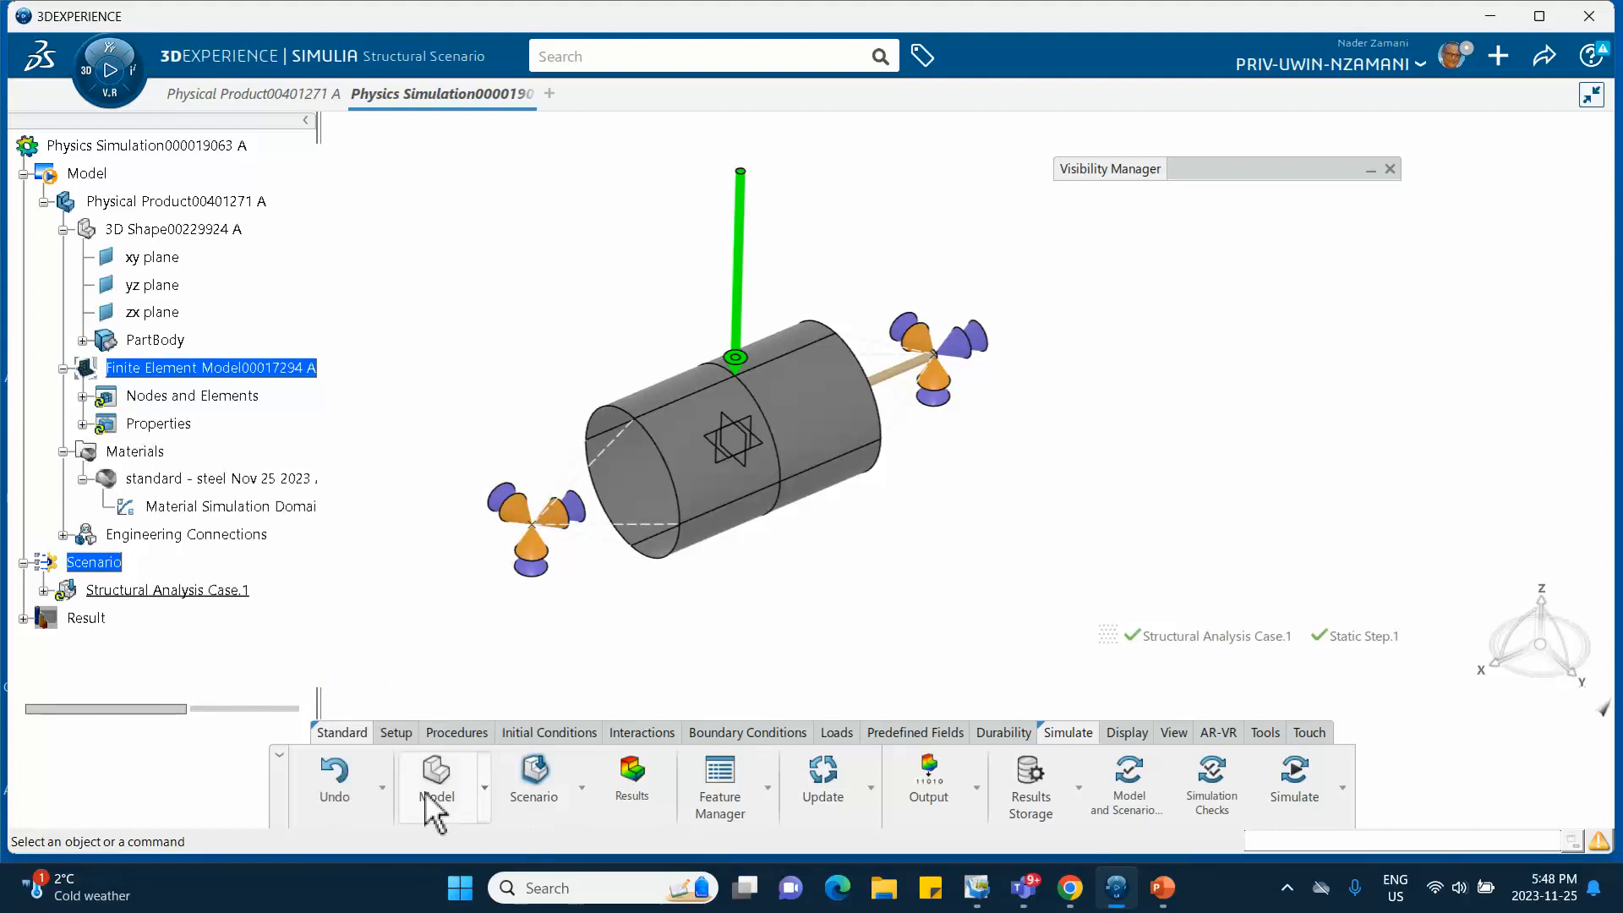
Run the model and scenario checks, followed by local interactive simulation checks of Structural Analysis Case.1 on 4 cores.
click(1146, 787)
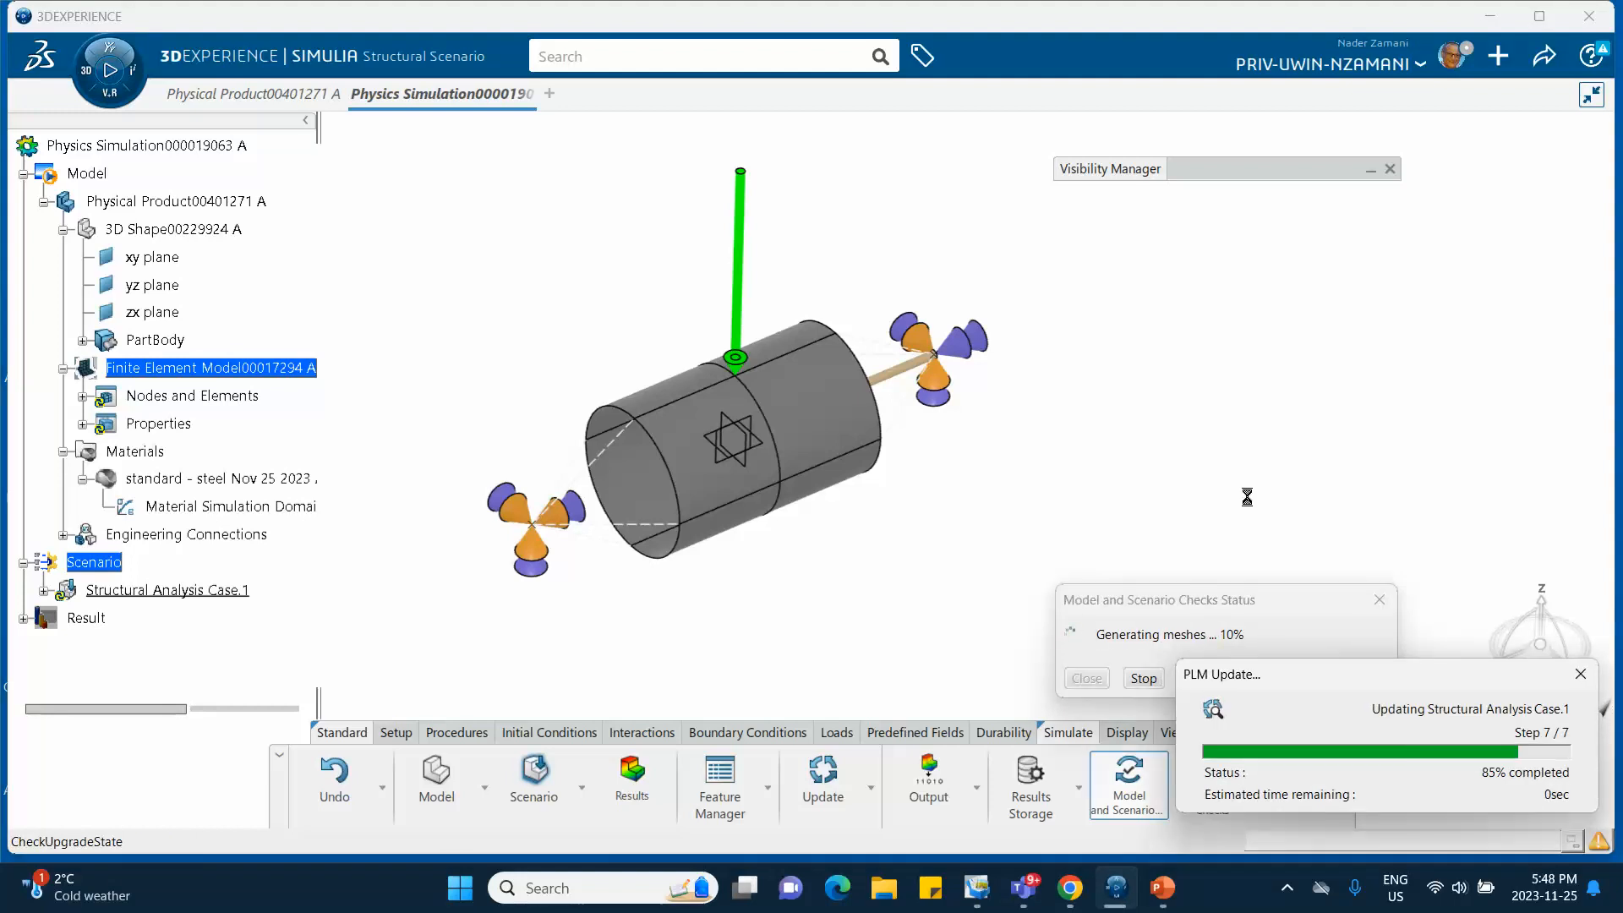
click(1074, 680)
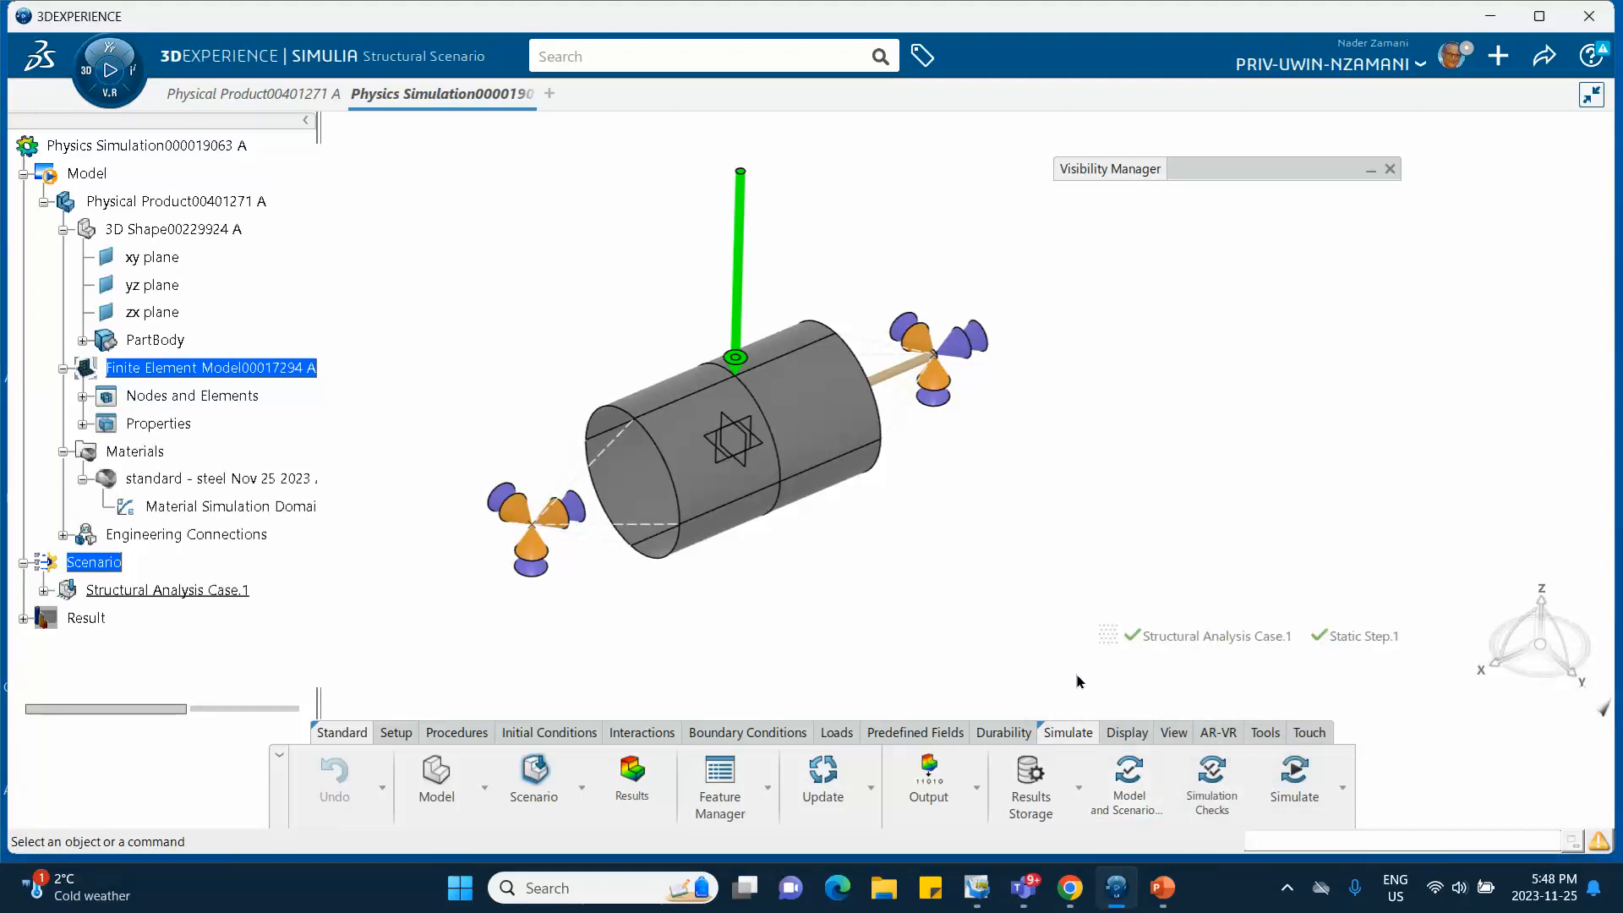
click(1212, 781)
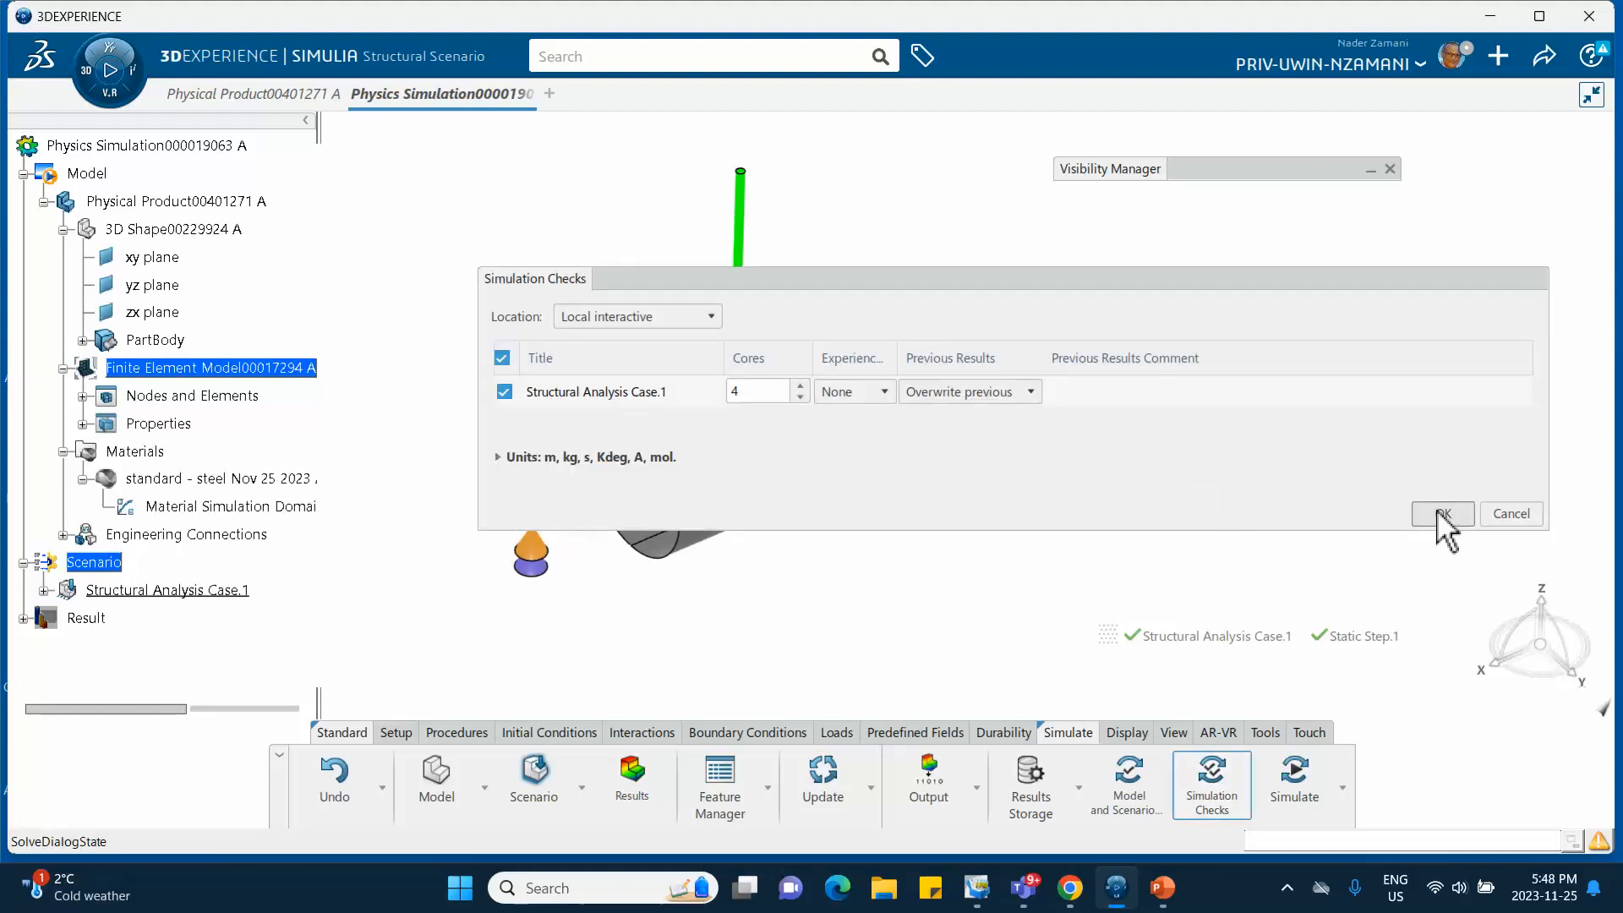
click(1440, 514)
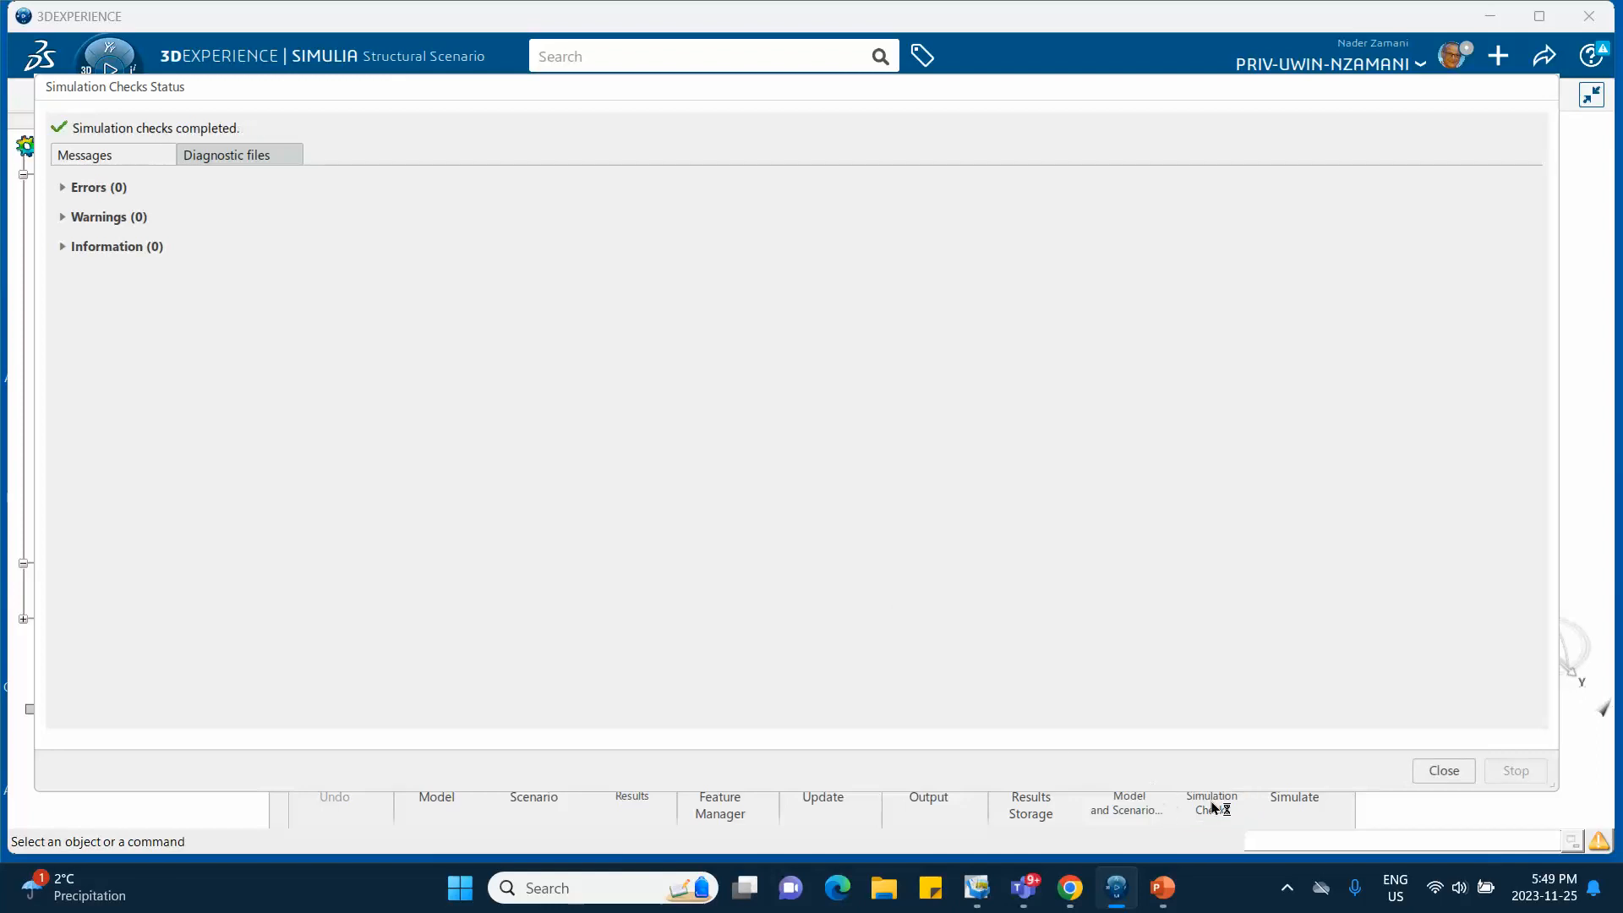
click(1442, 770)
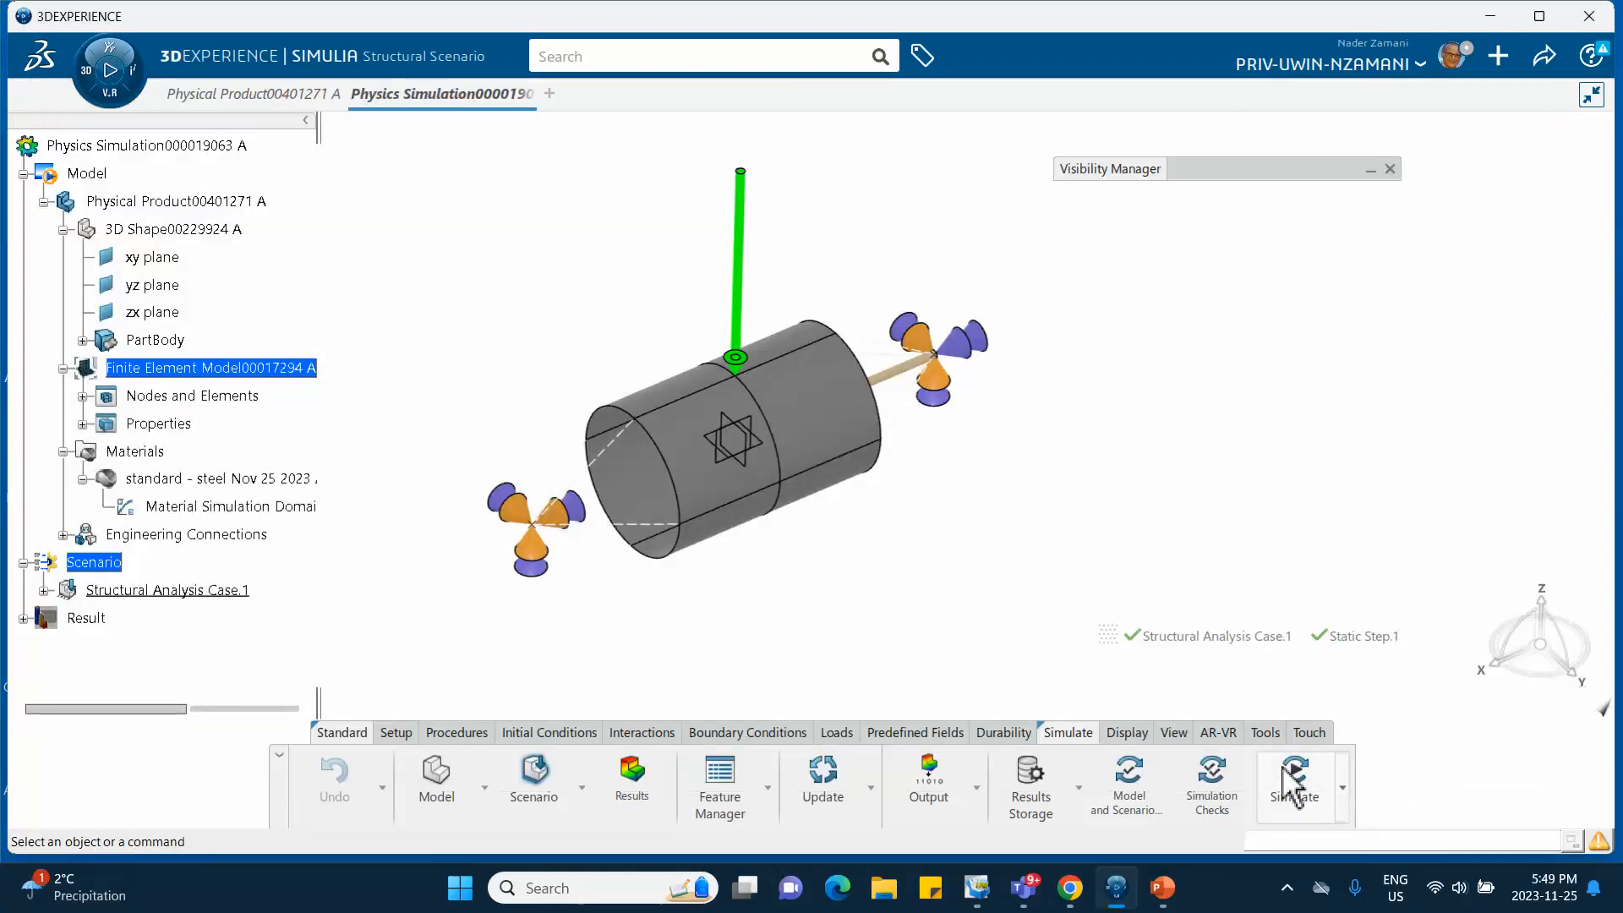
Run the simulation of Structural Analysis Case.1 locally on 4 cores and monitor its solver iterations.
click(1284, 769)
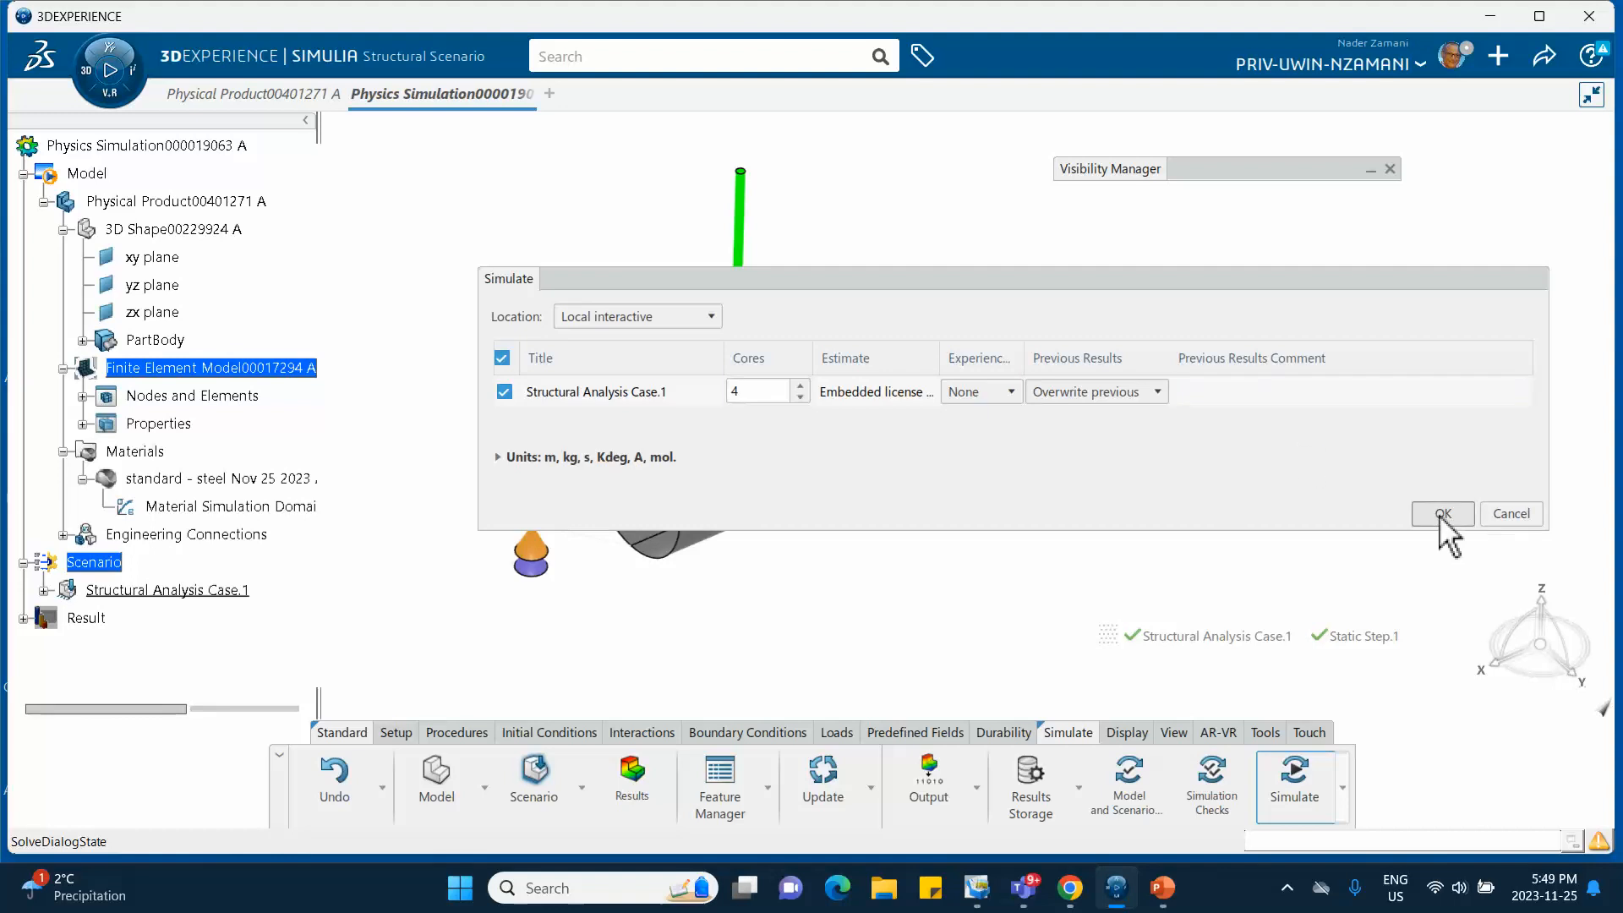
click(1428, 513)
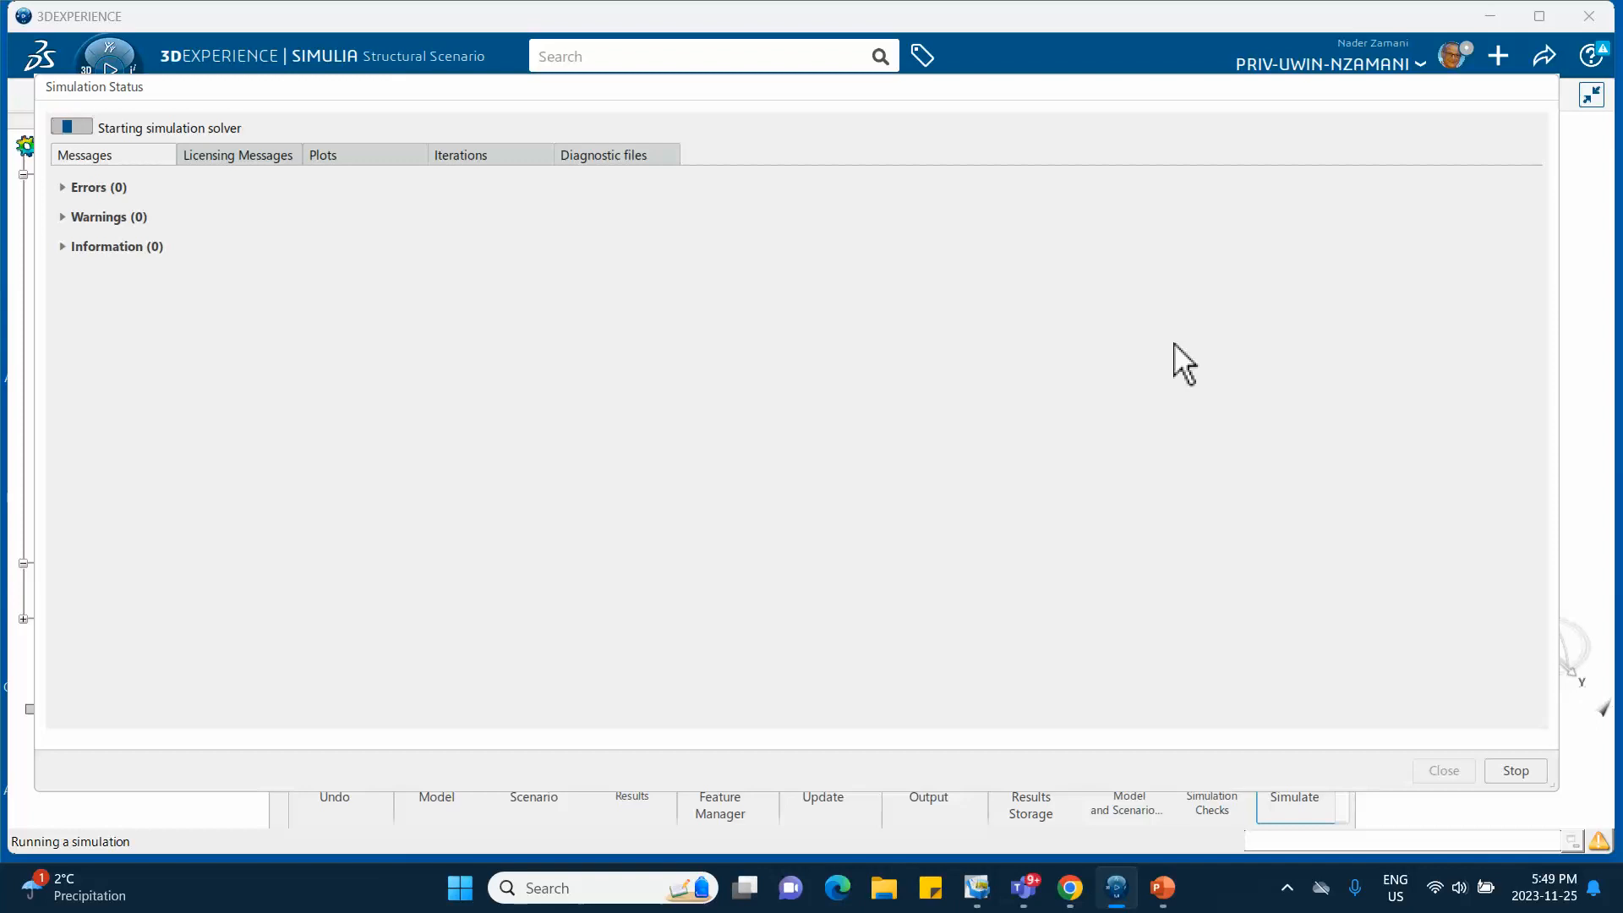
click(482, 155)
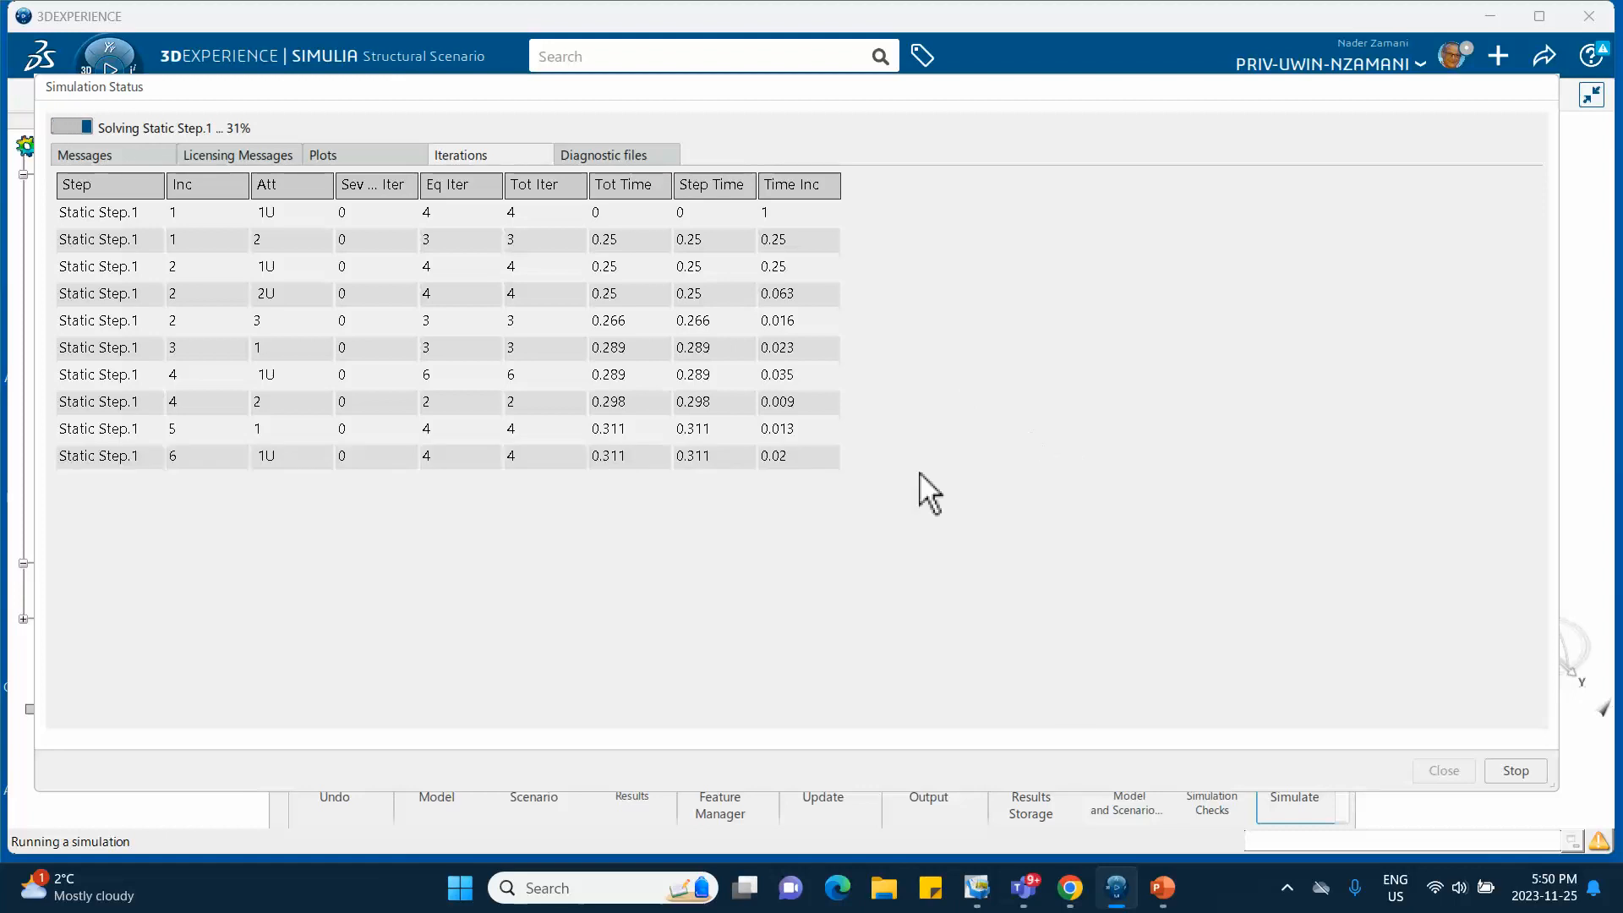
click(293, 457)
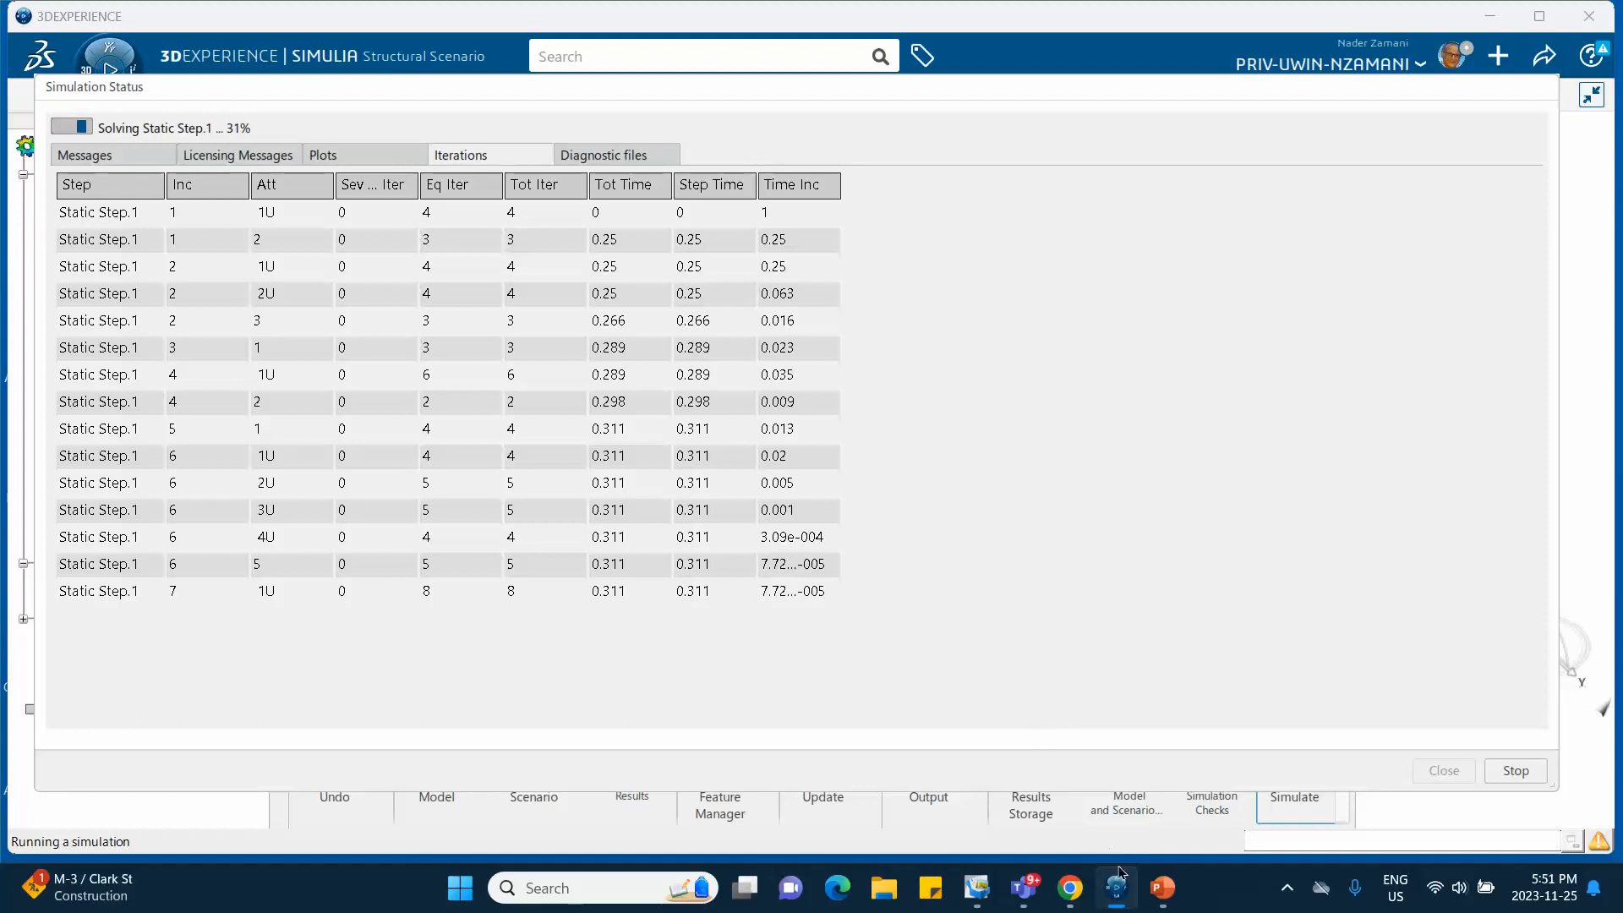
Switch to the PowerPoint tutorial, examine the Static Run slide's force-displacement plot at full size, and return to the simulation status.
mouse_move(1152, 888)
click(1149, 801)
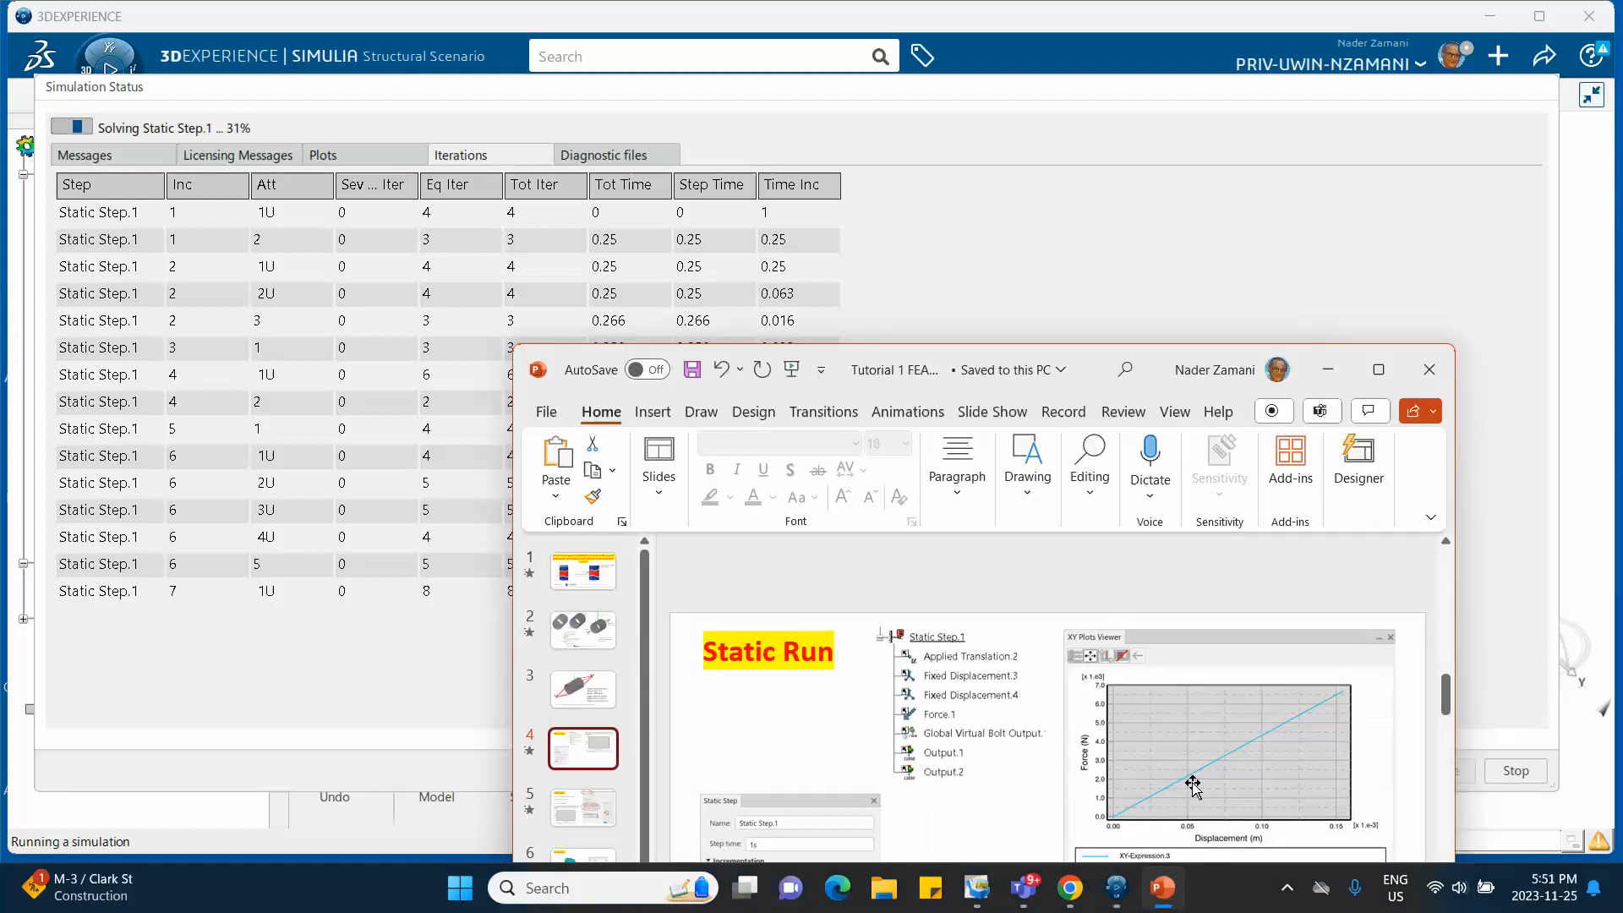
click(1378, 367)
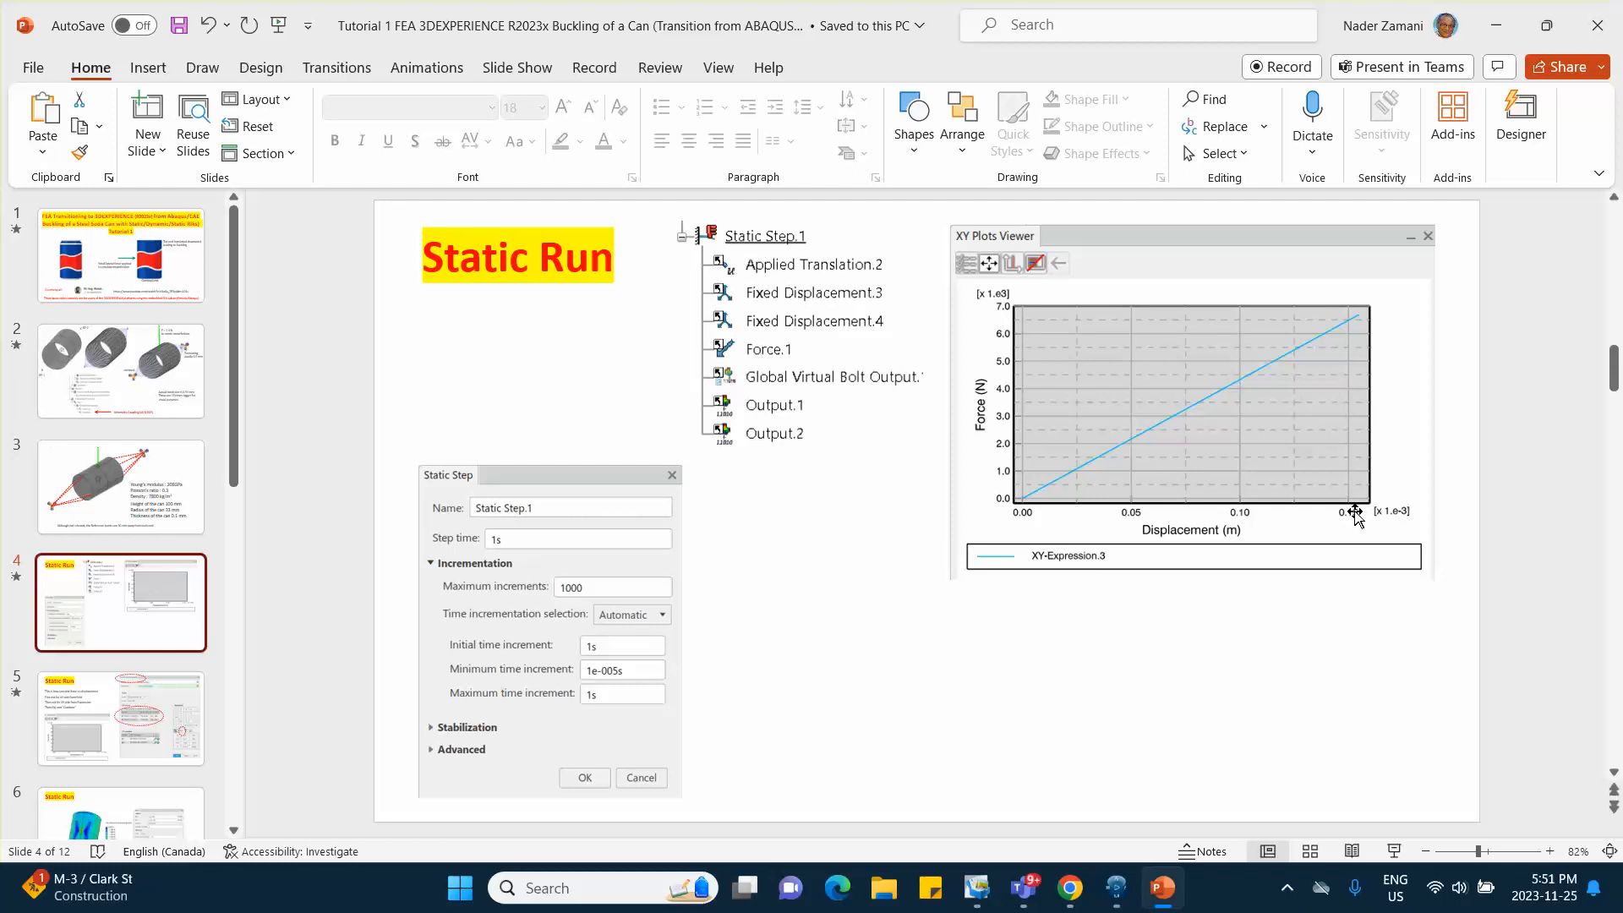
click(1495, 25)
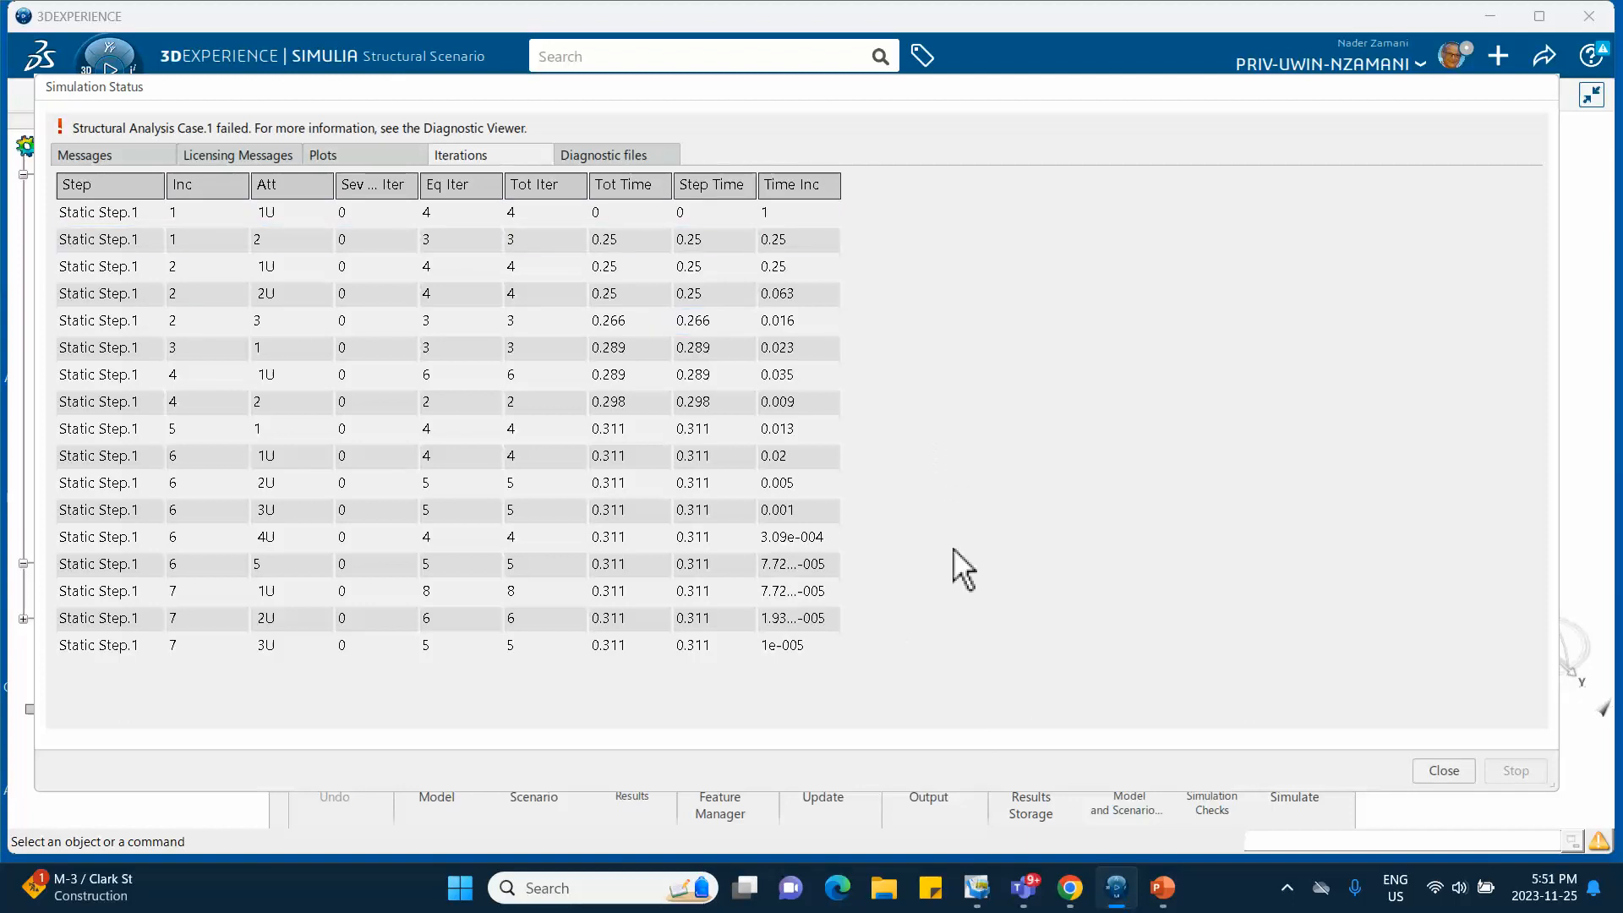
Close the simulation status and open the partial results, showing the Von Mises Stress.1 plot at frame 2.
click(1444, 771)
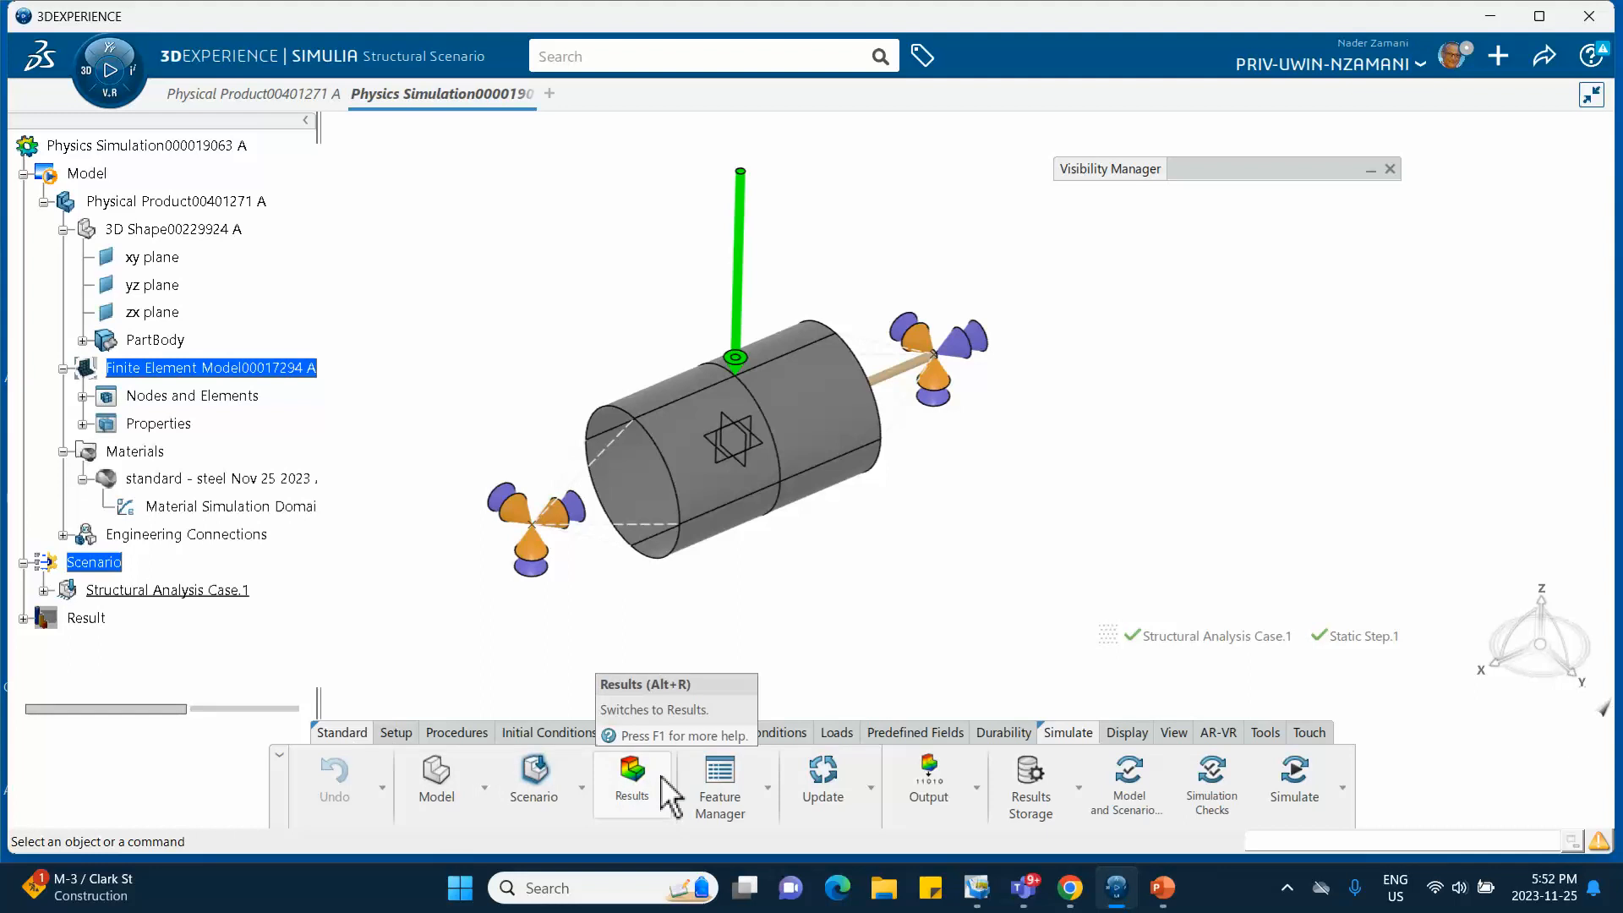
click(630, 787)
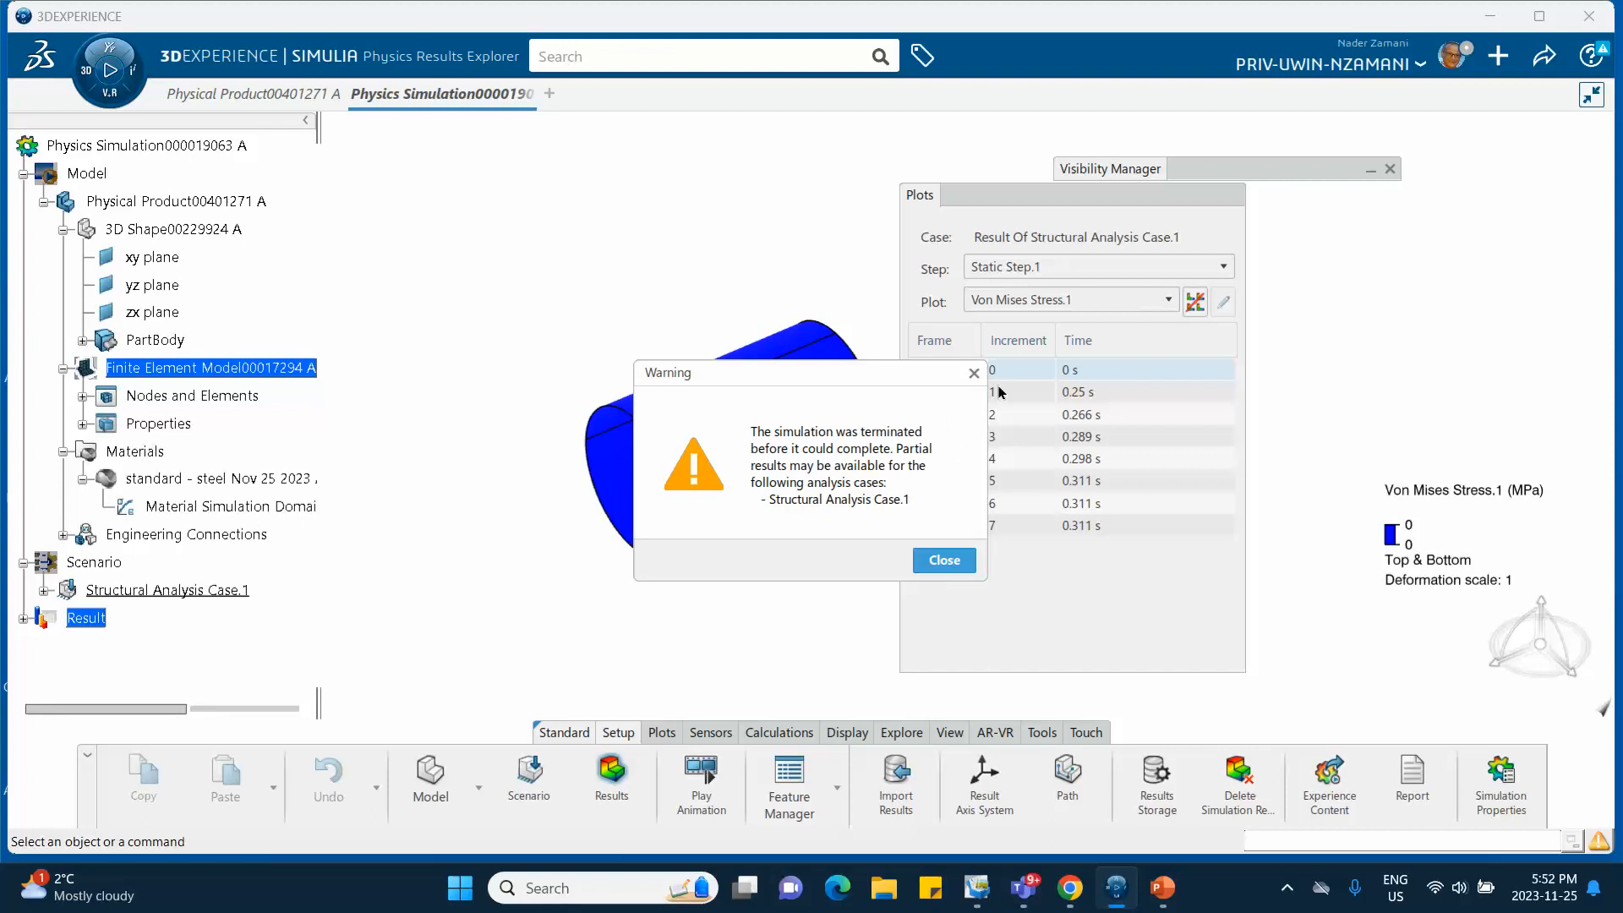
click(941, 560)
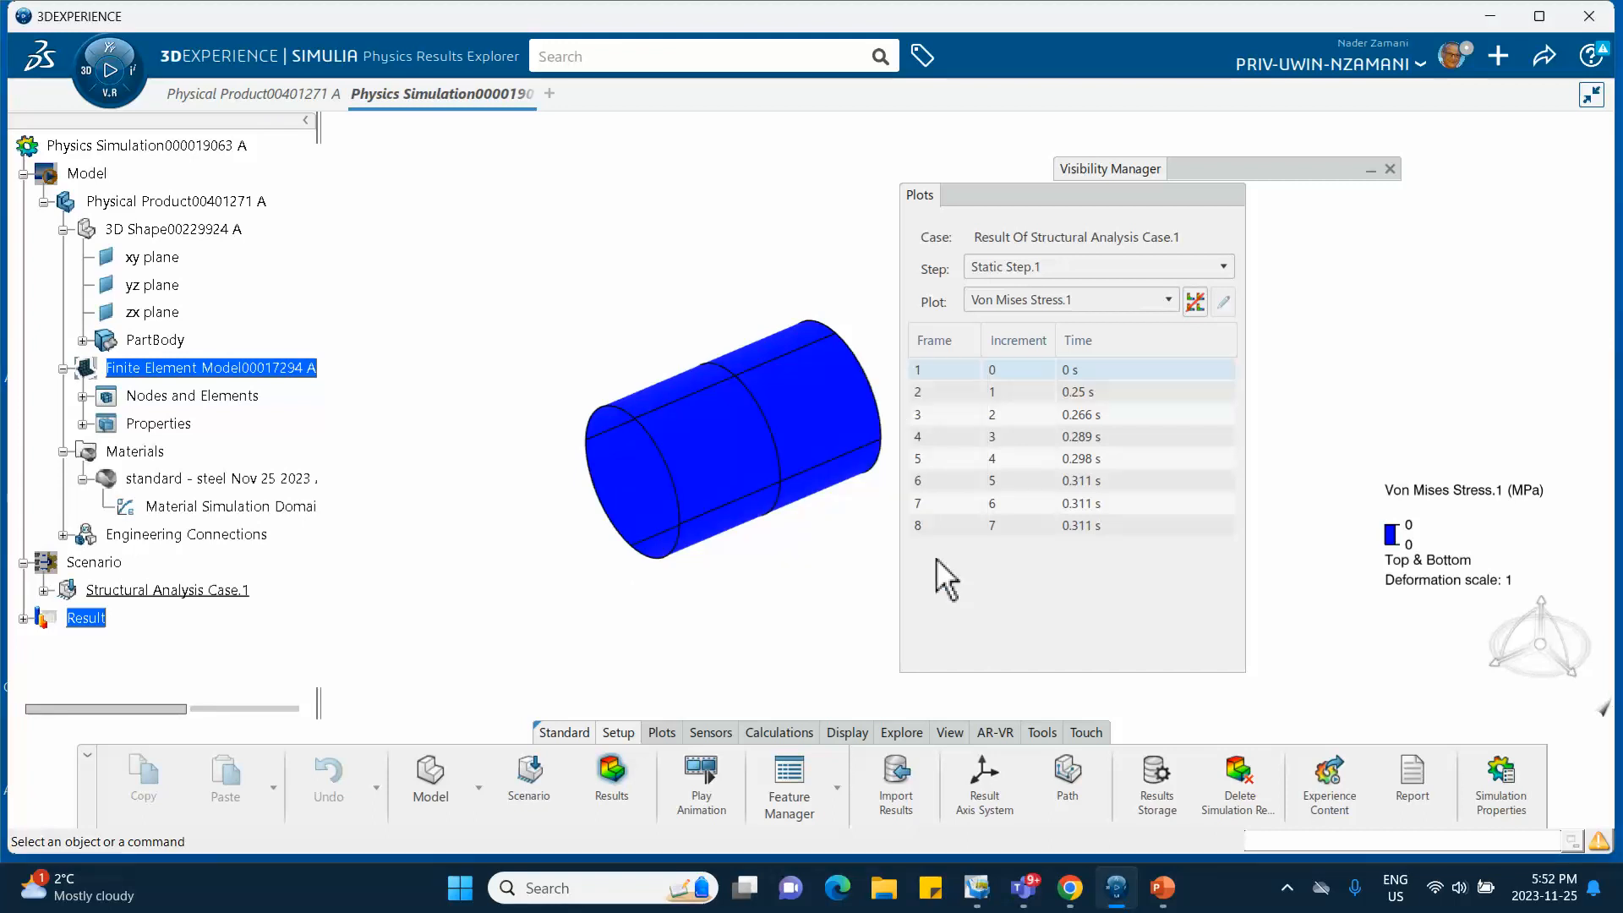
middle_drag(800, 203, 681, 191)
drag(983, 202, 976, 152)
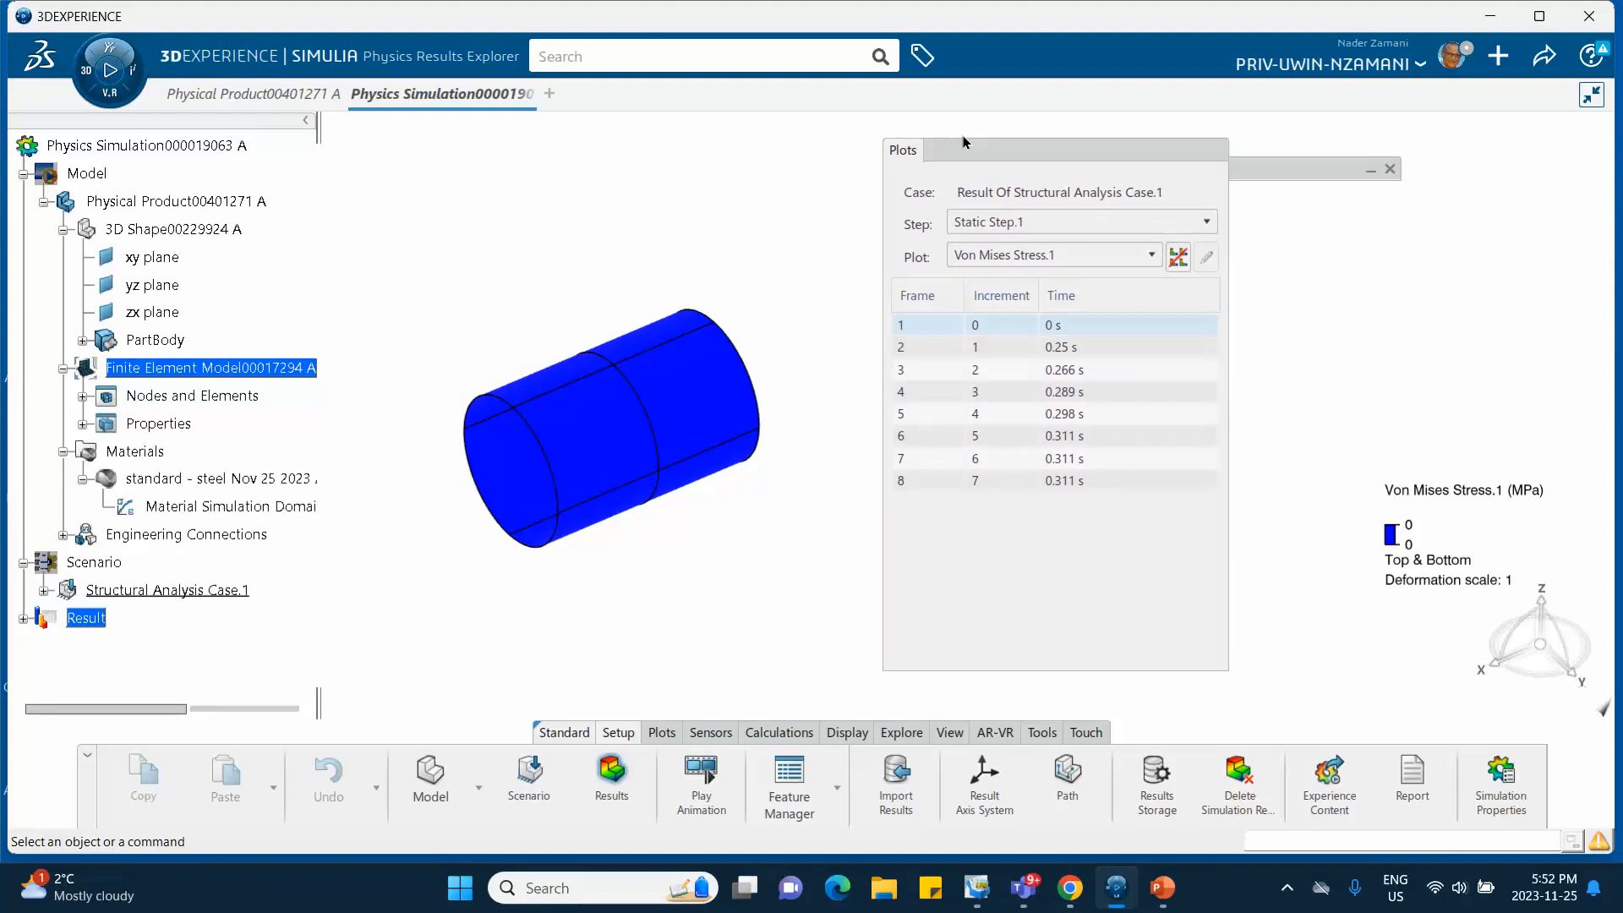
click(944, 347)
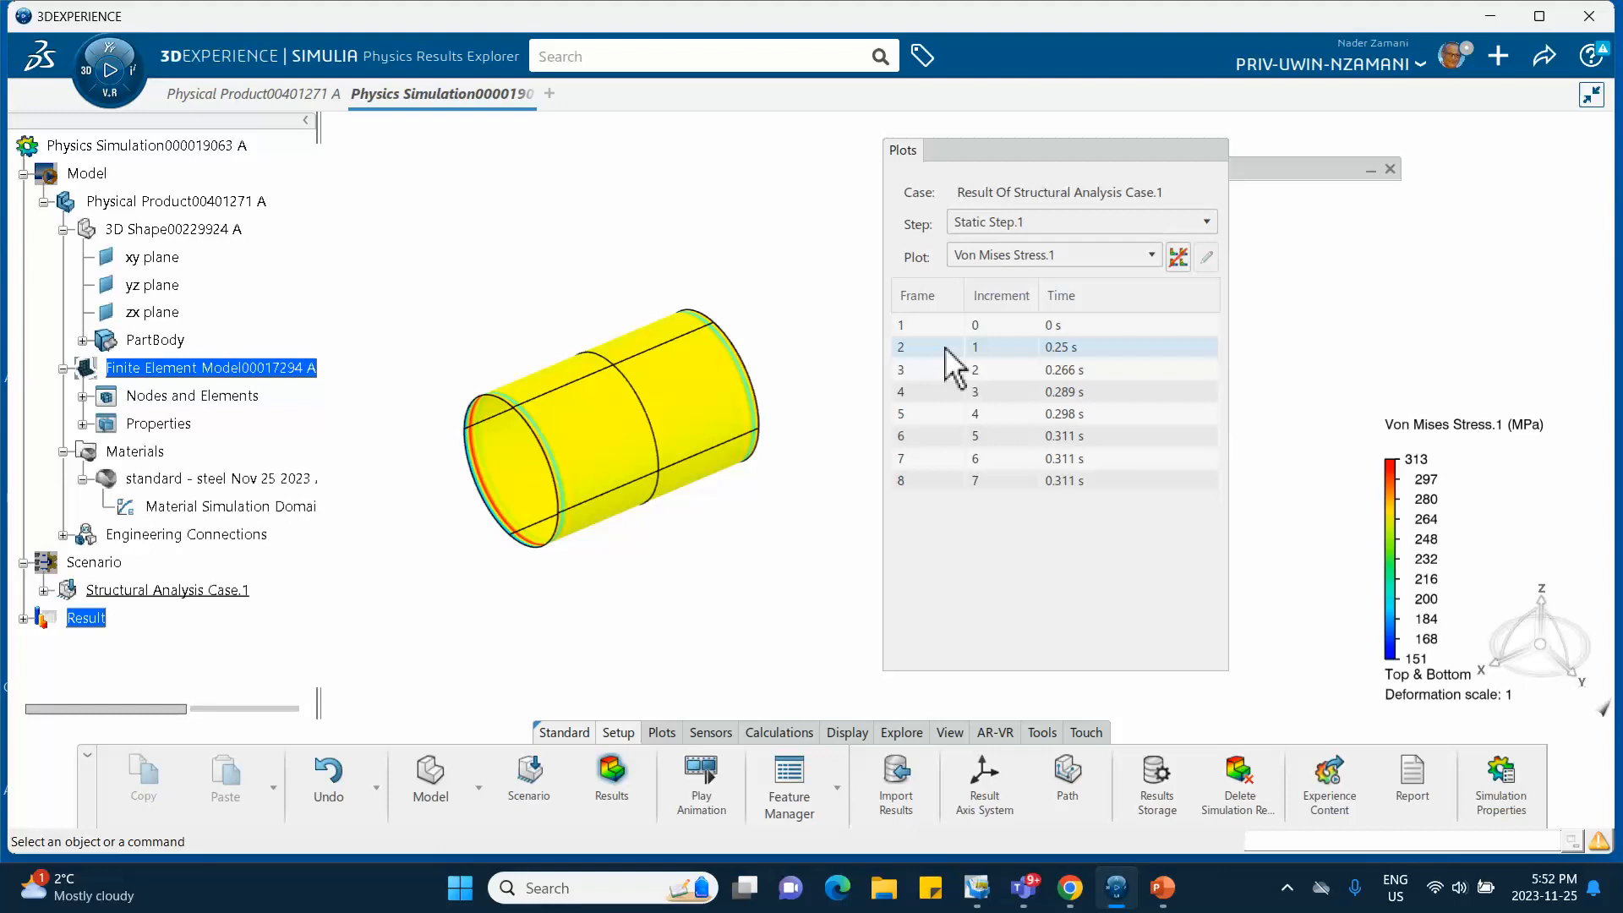
Switch the results plot to Displacement.1 and examine the can's displacement across the remaining frames of Static Step.1.
click(988, 257)
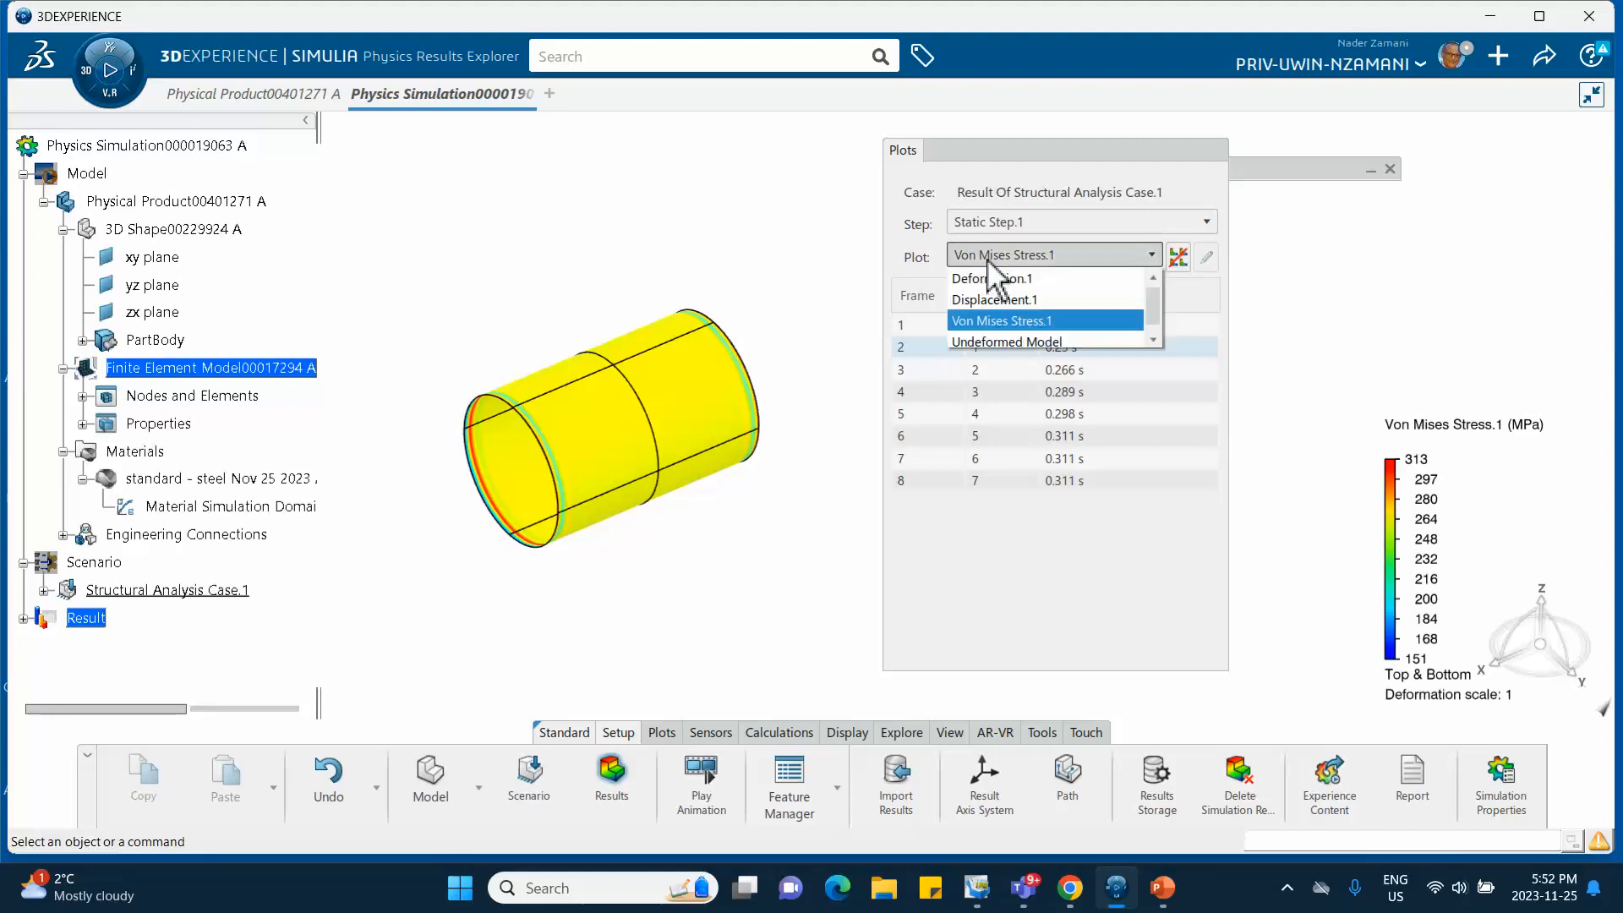
click(991, 306)
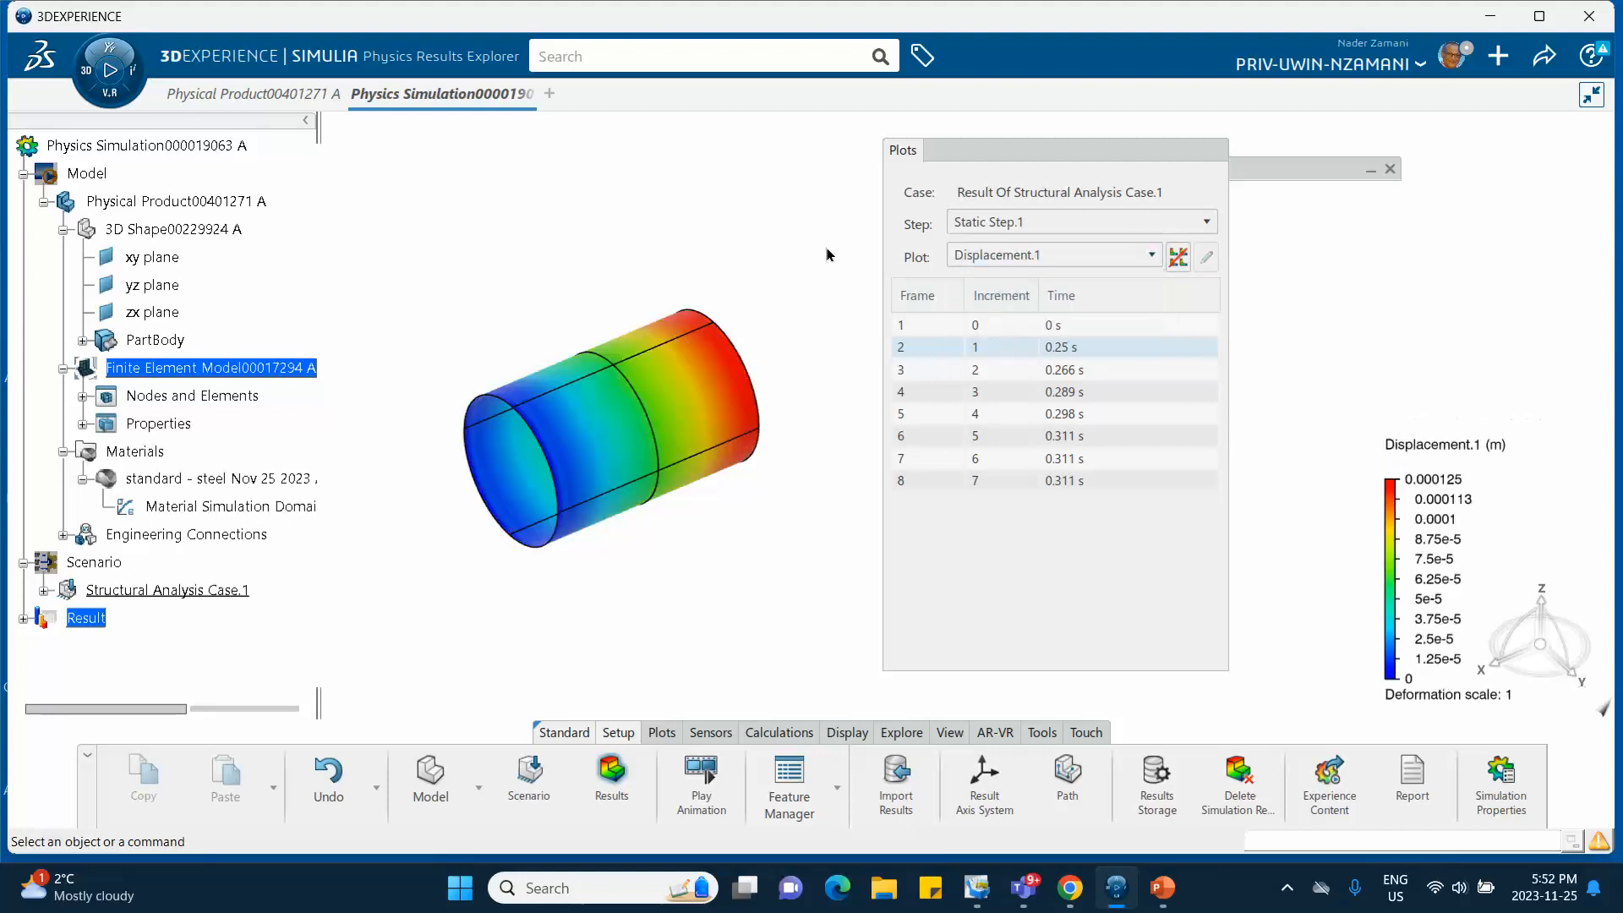
click(951, 369)
click(955, 391)
click(968, 432)
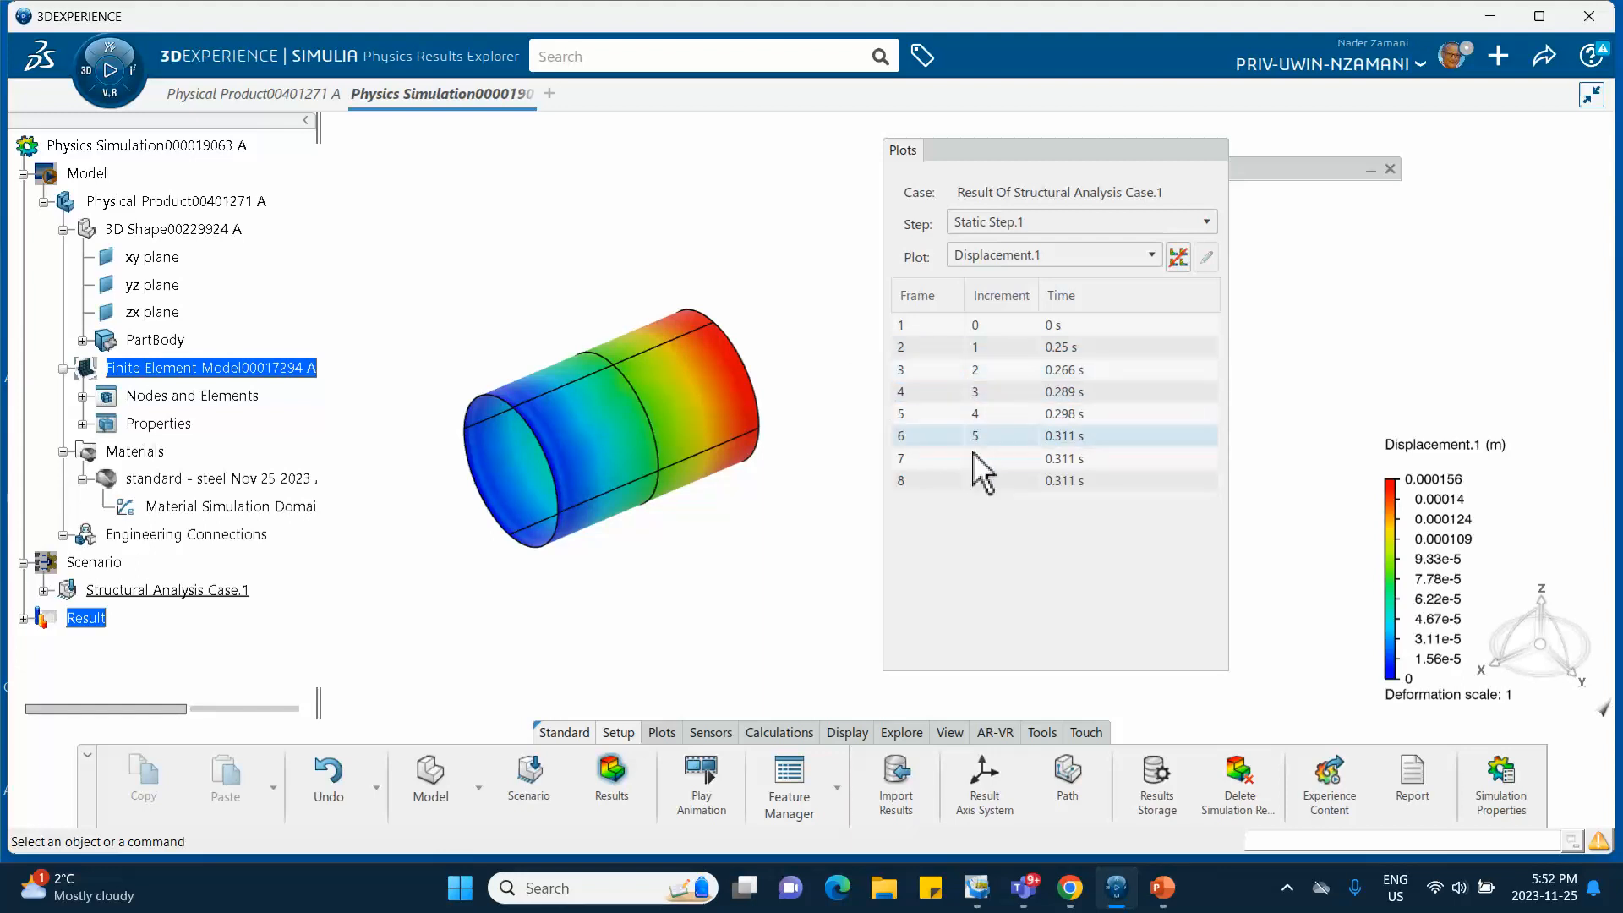
click(971, 454)
click(978, 475)
click(1002, 432)
click(1001, 411)
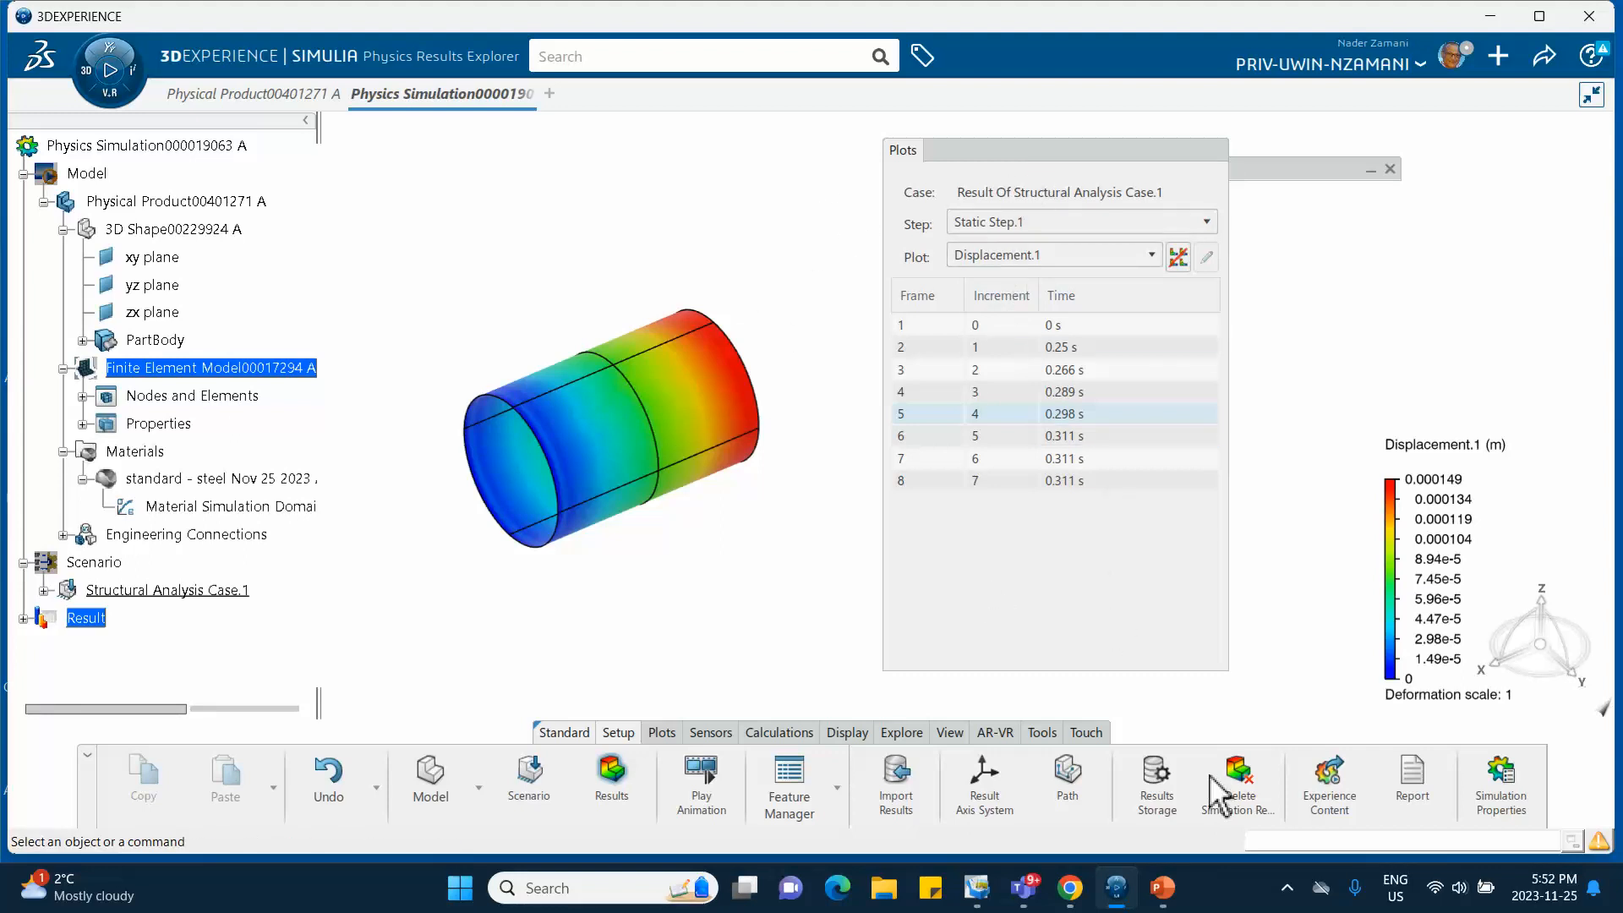
Switch to the PowerPoint tutorial and view slide 6, with the Static Run displacement contour and reversed legend colors.
click(1117, 899)
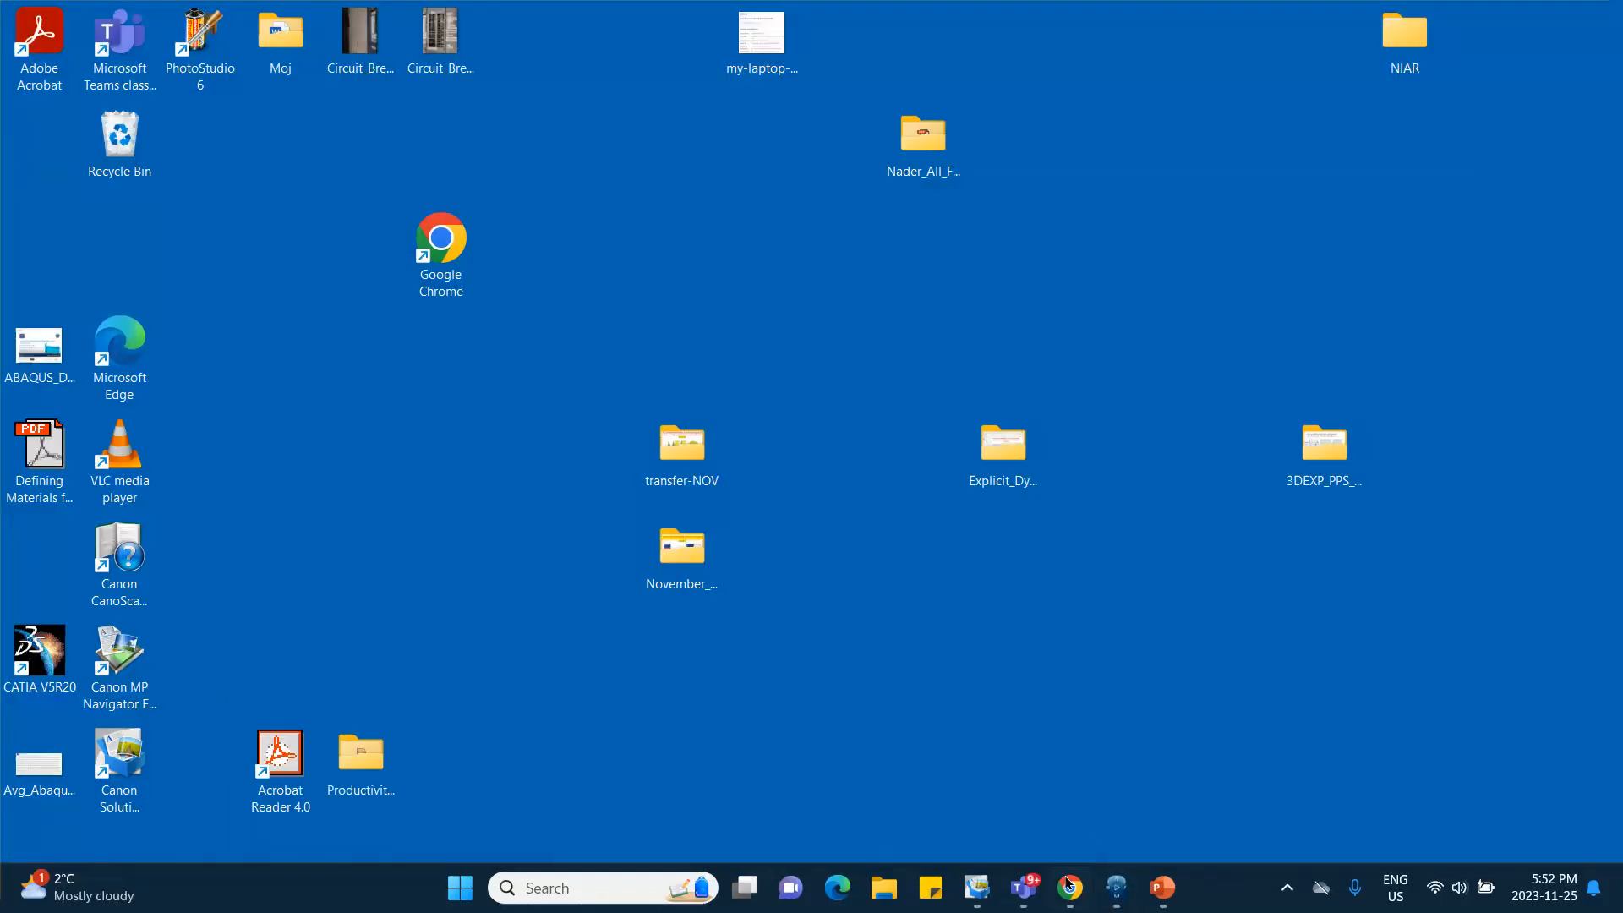
click(1115, 886)
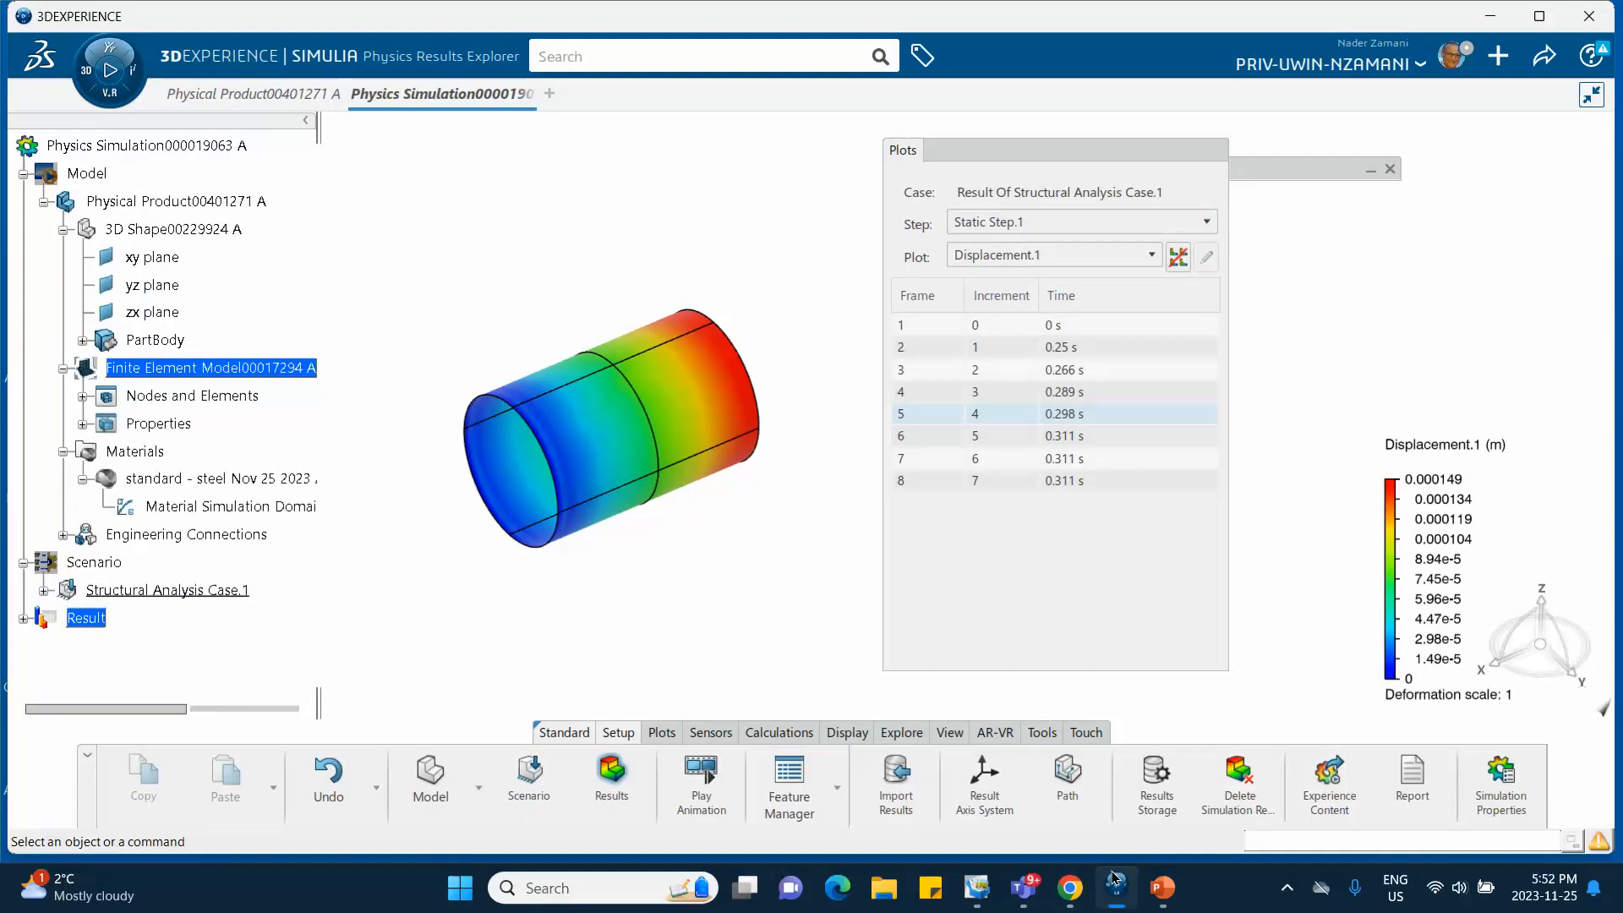
click(1162, 887)
scroll(154, 654, down, 3)
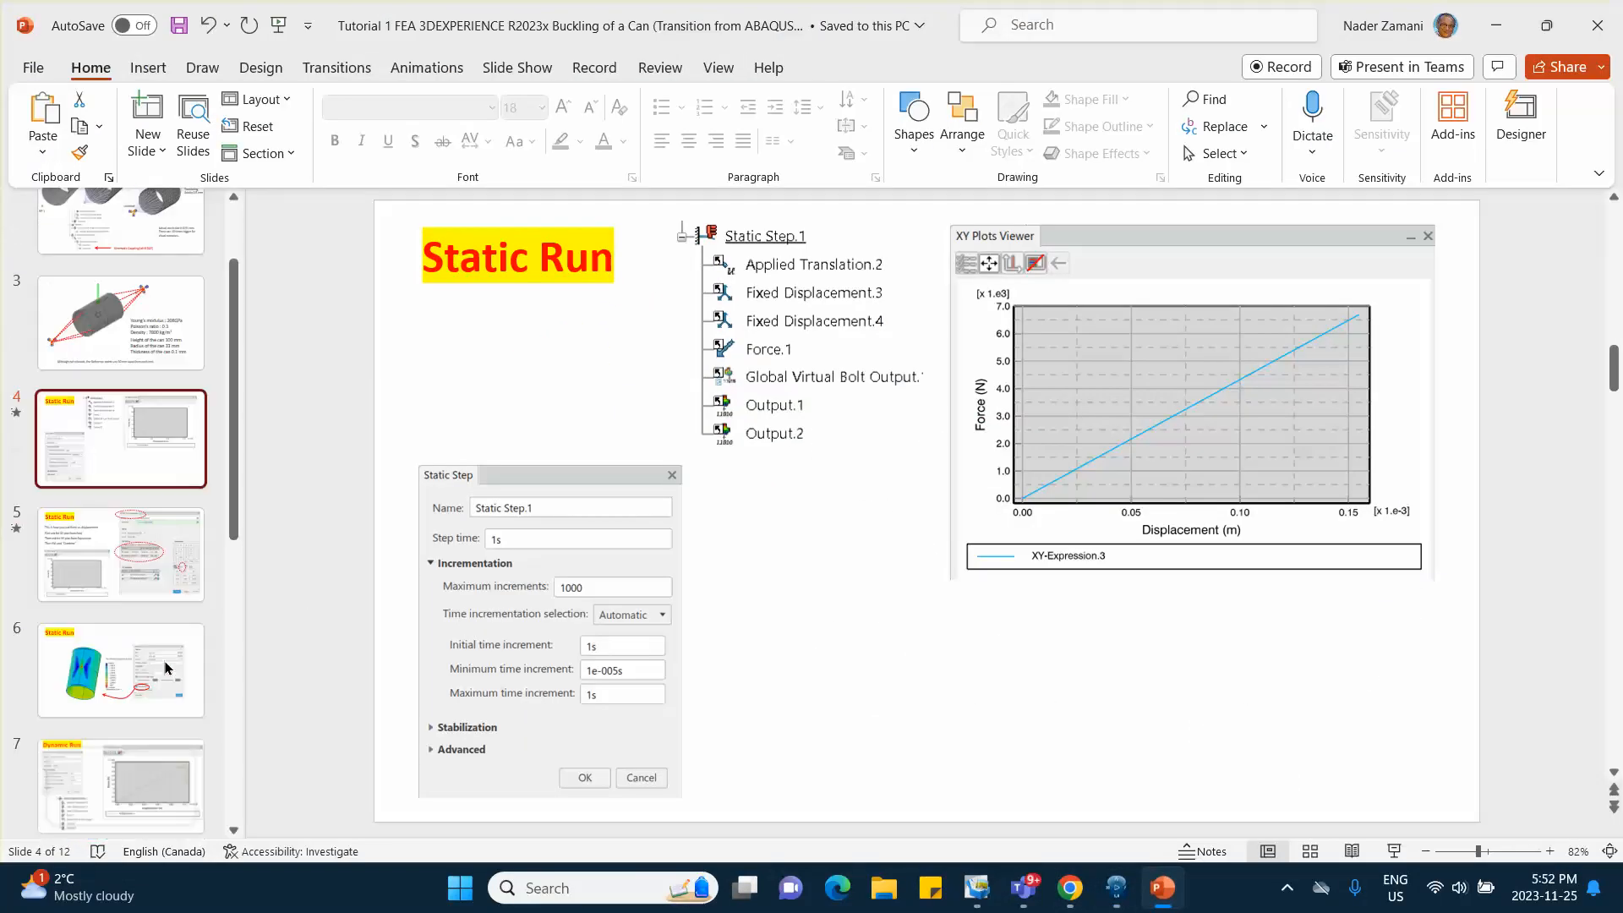
click(154, 642)
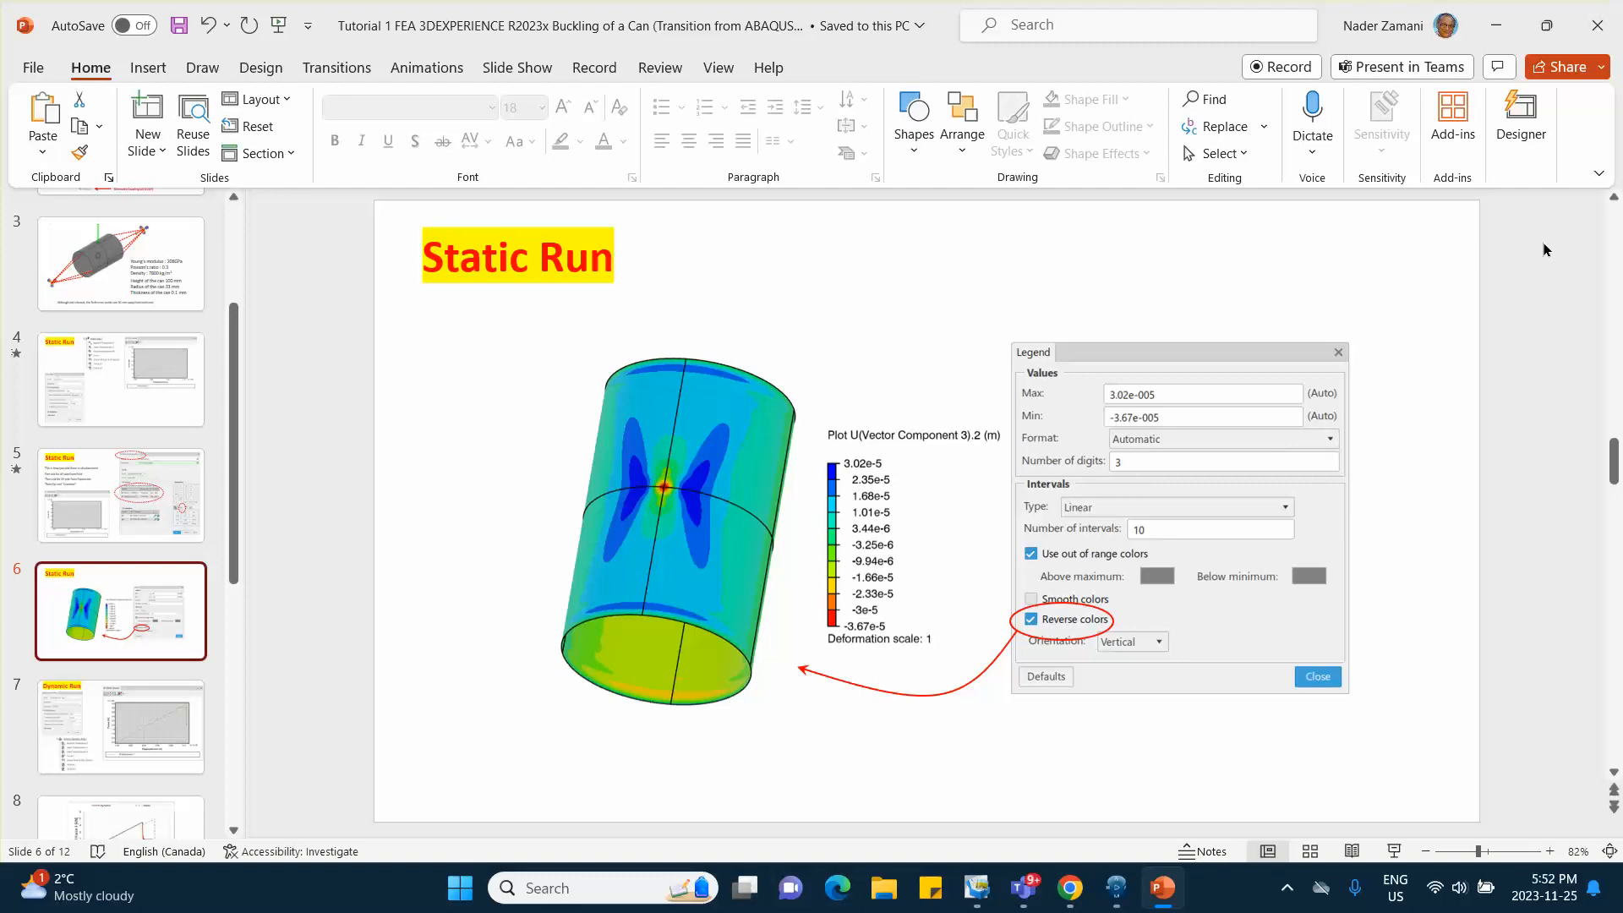
Return to 3DEXPERIENCE and create an all-frames XY plot of U, Translations, Vector Component 3, at a point on the can's side near mid-length.
click(1115, 886)
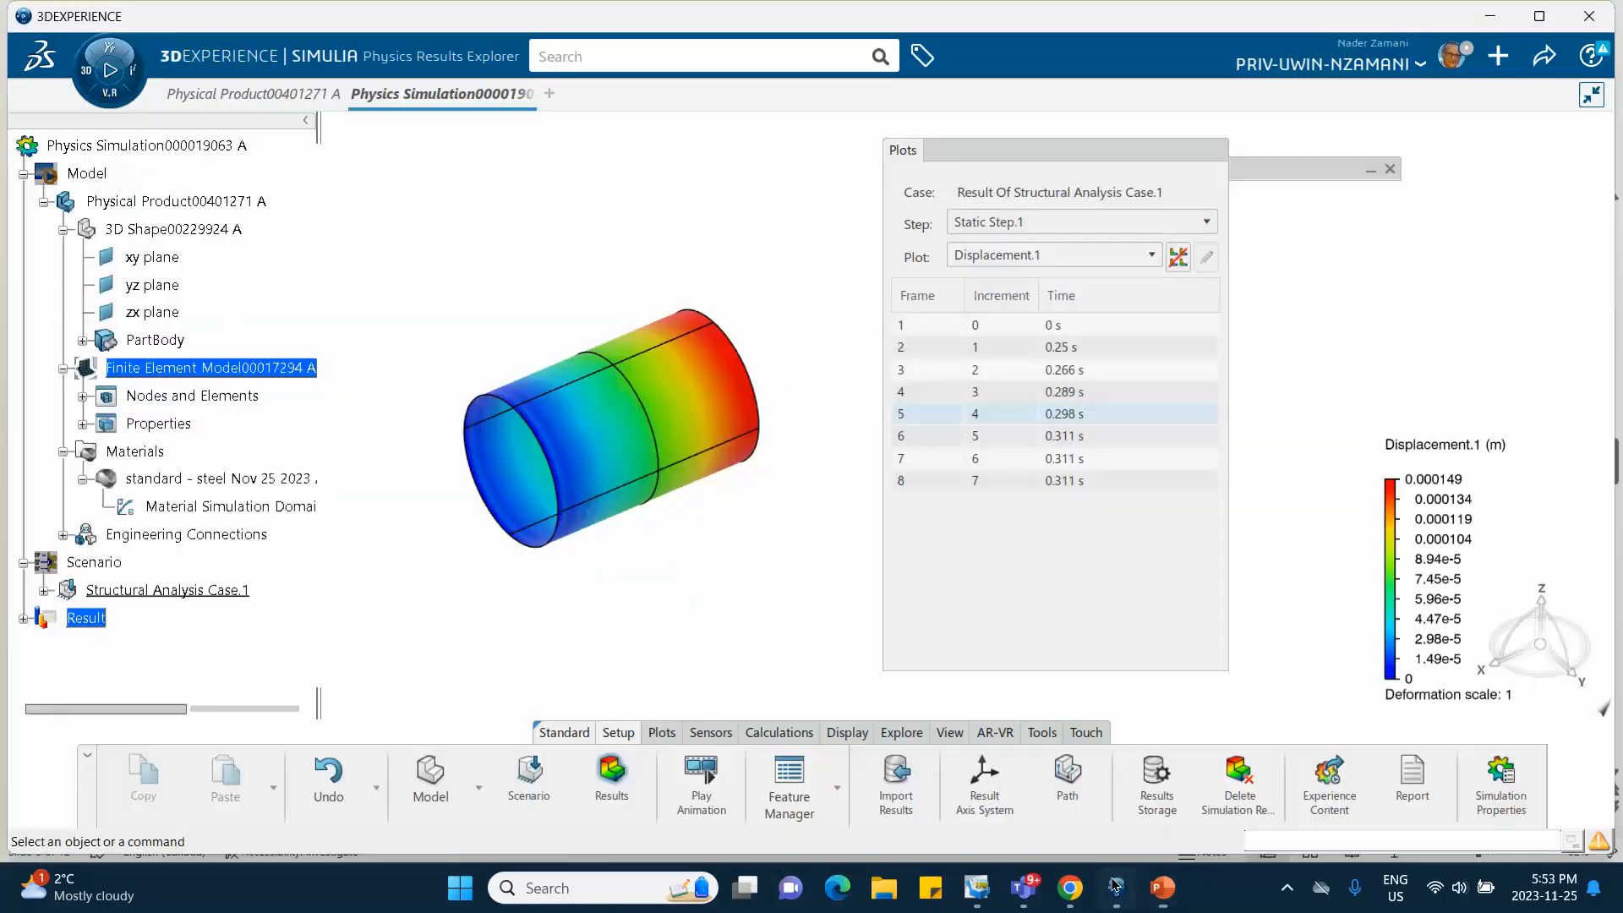
click(1088, 174)
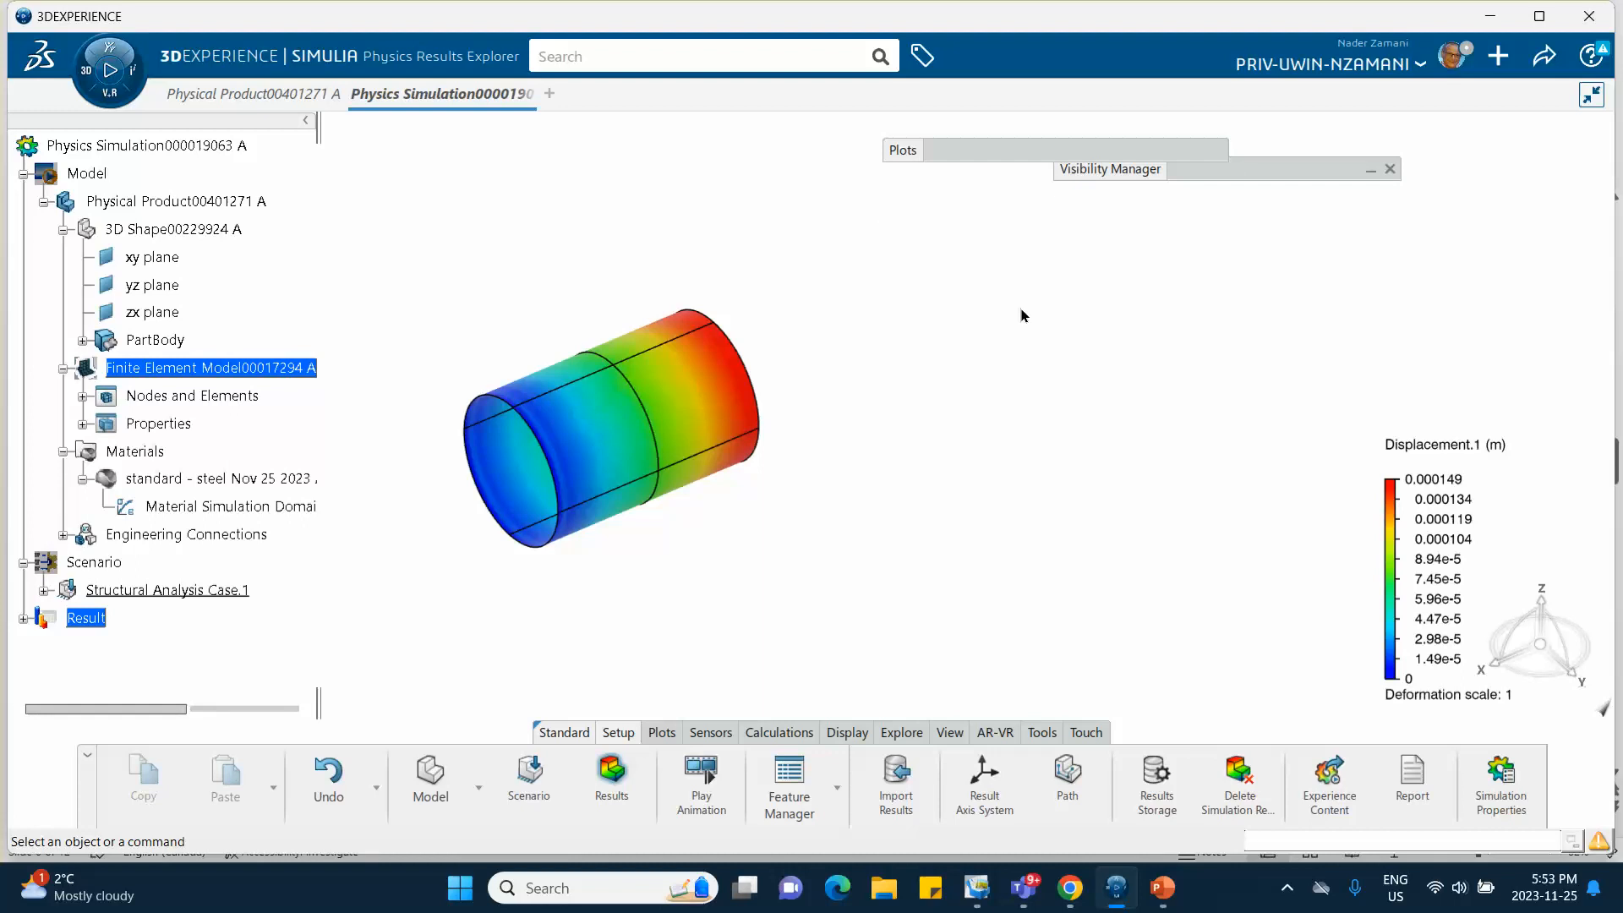
click(680, 418)
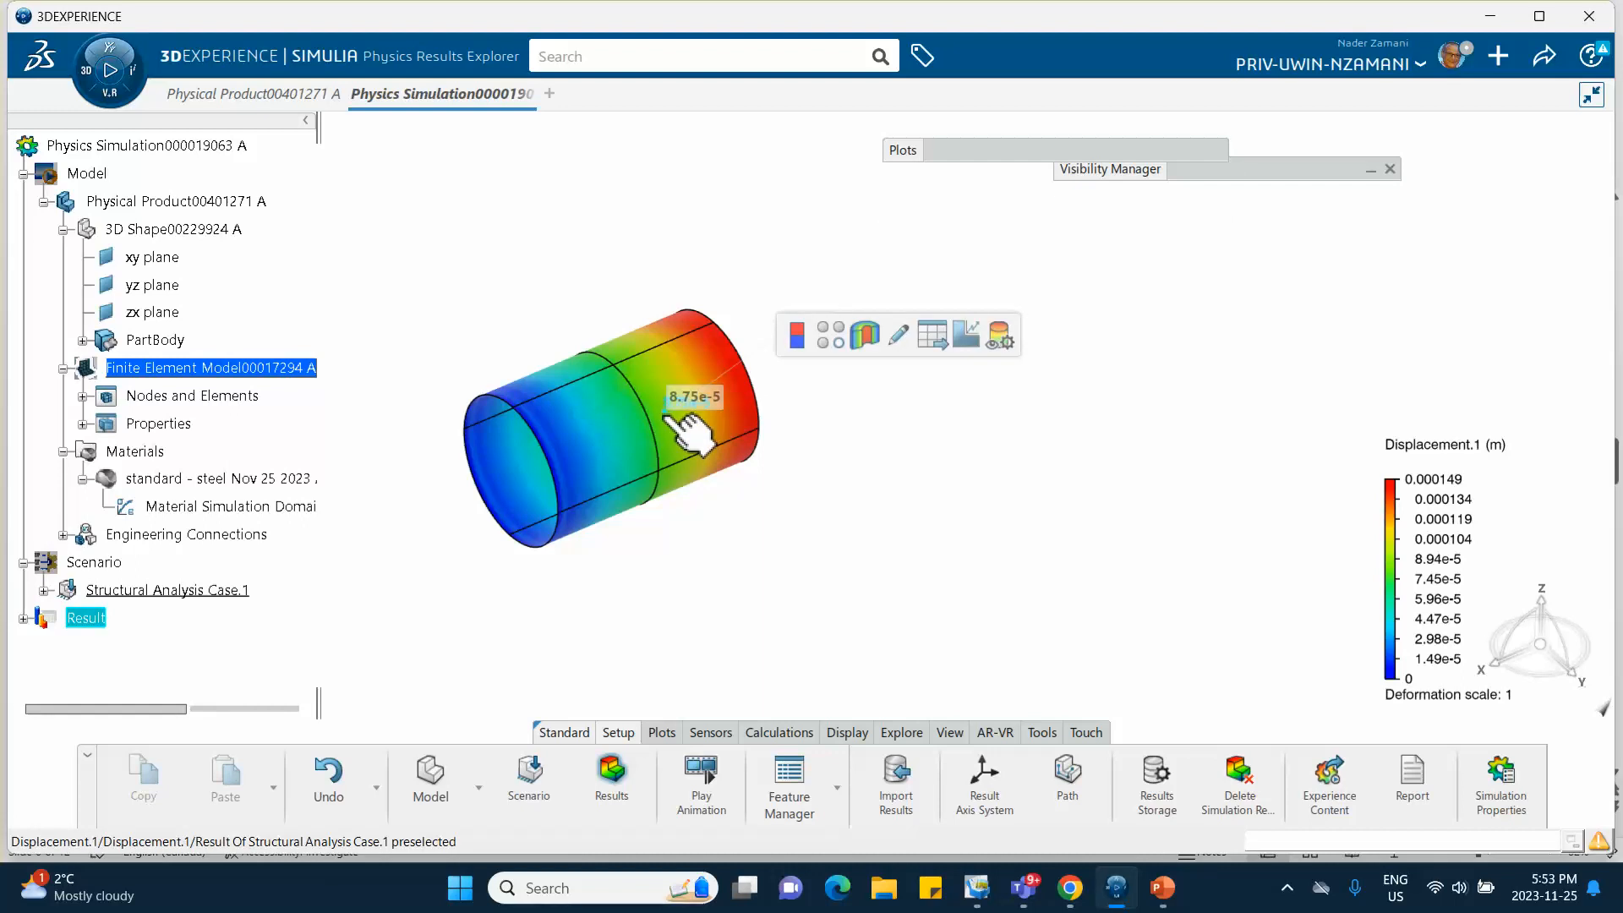
click(964, 338)
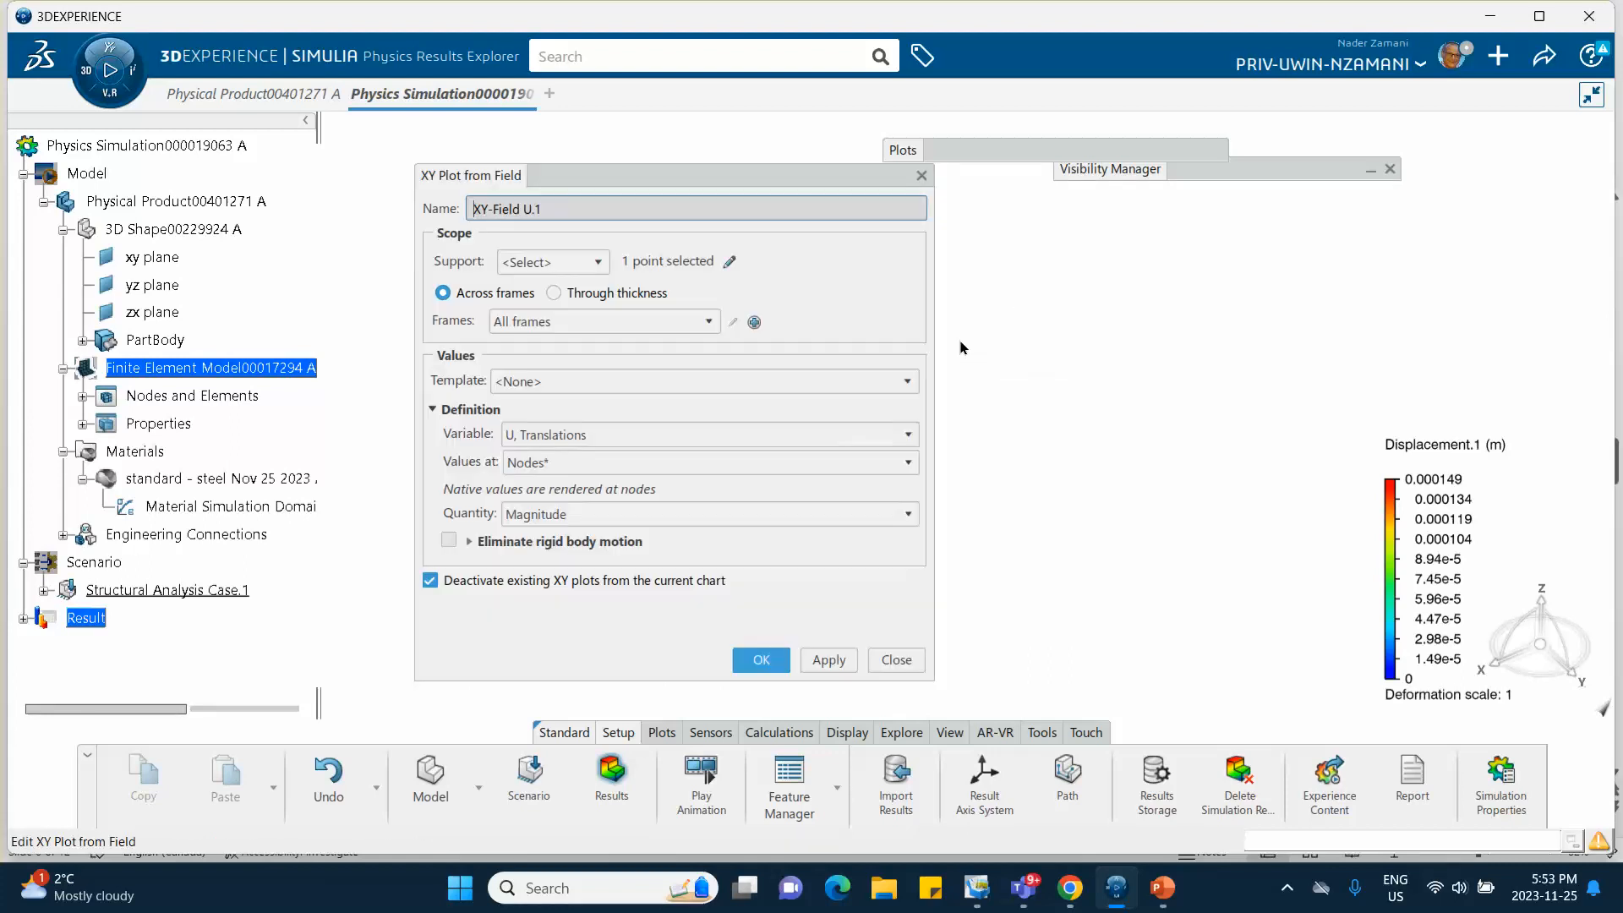
drag(717, 176, 1011, 177)
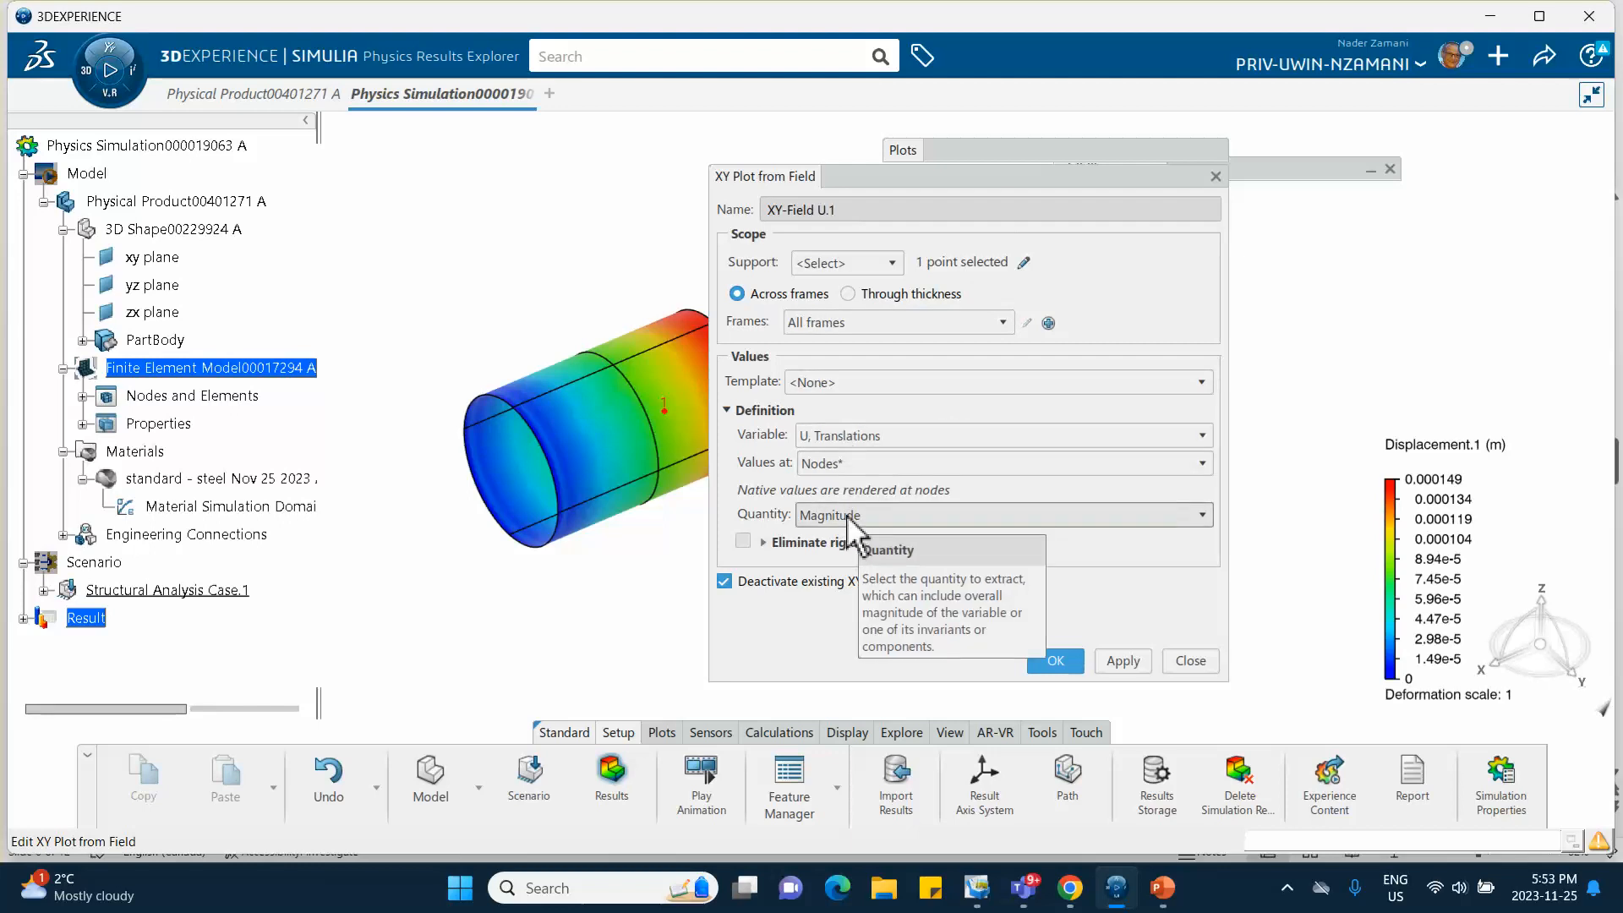
click(976, 515)
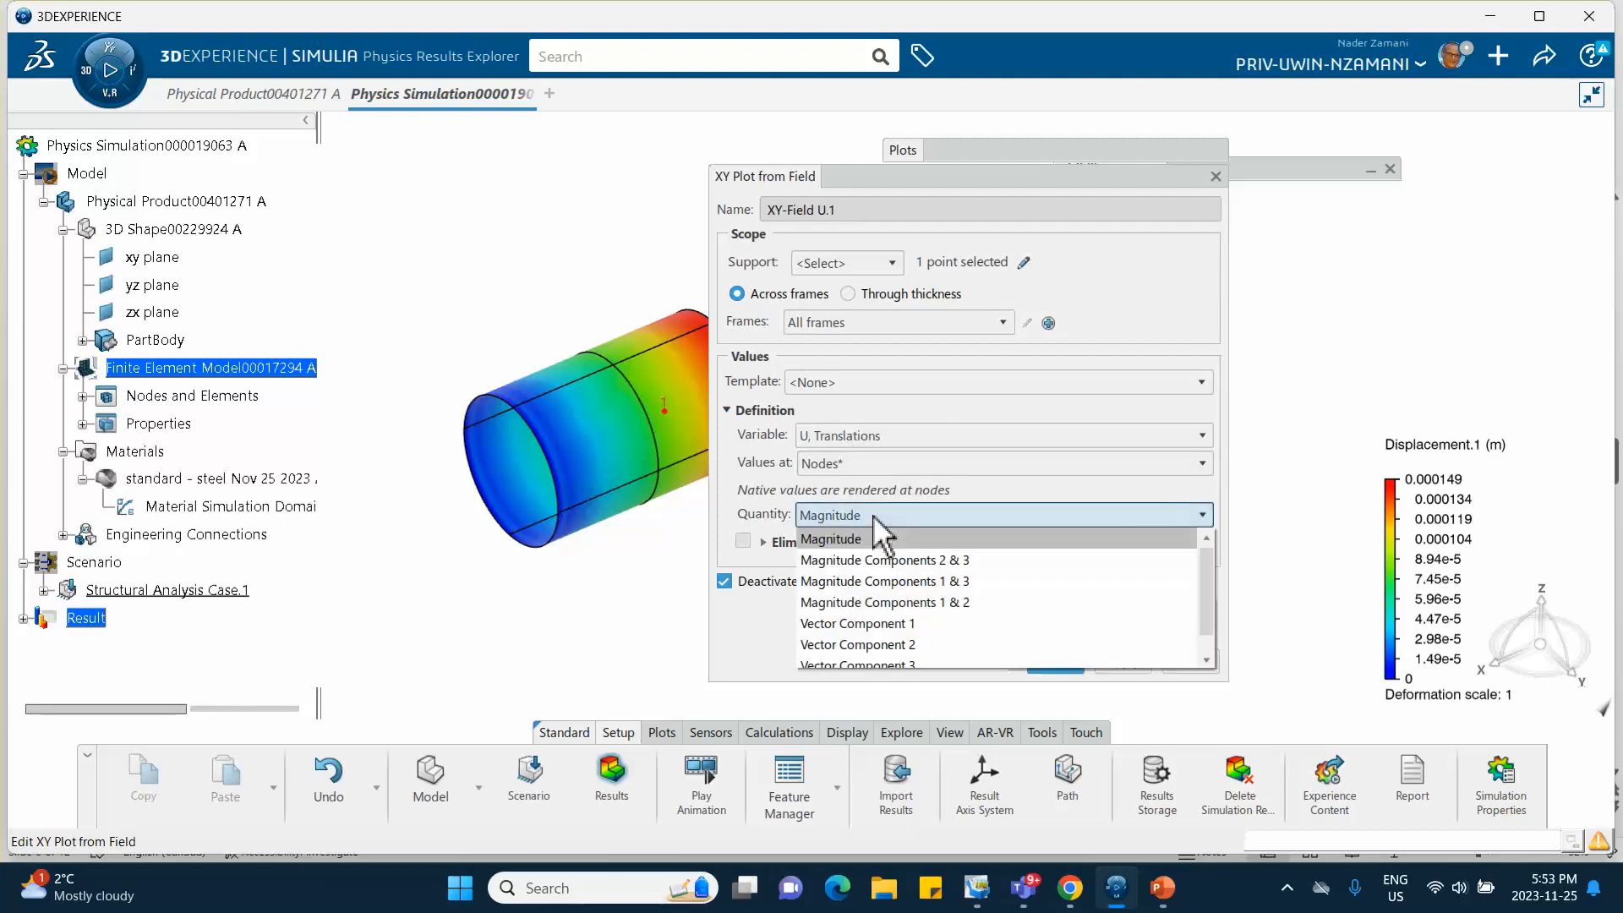
click(919, 663)
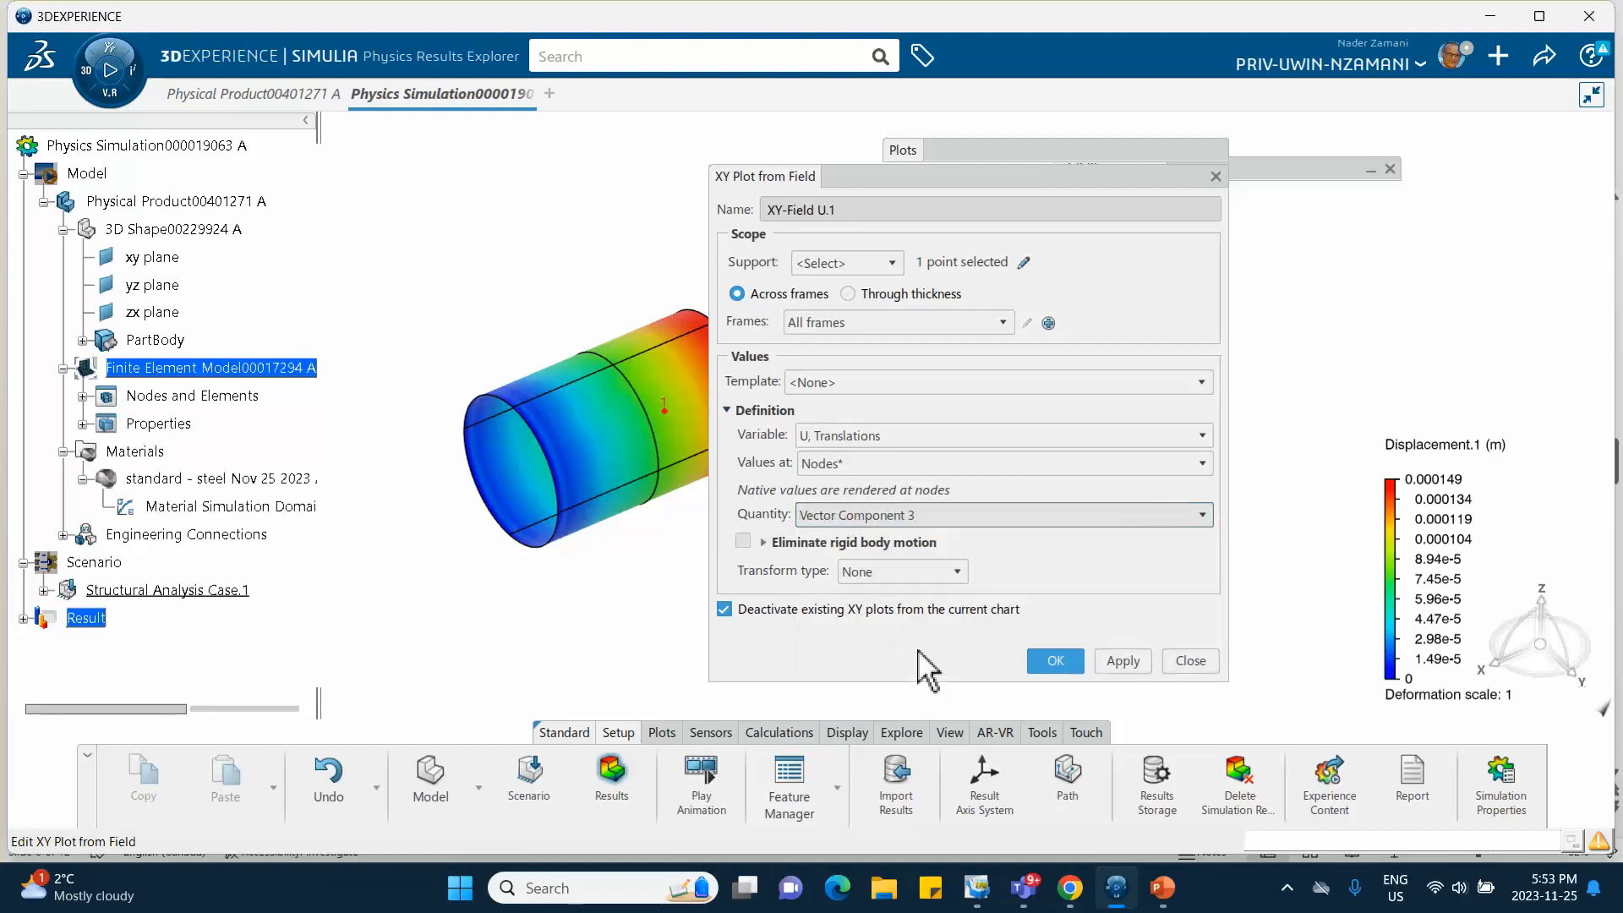
click(1111, 660)
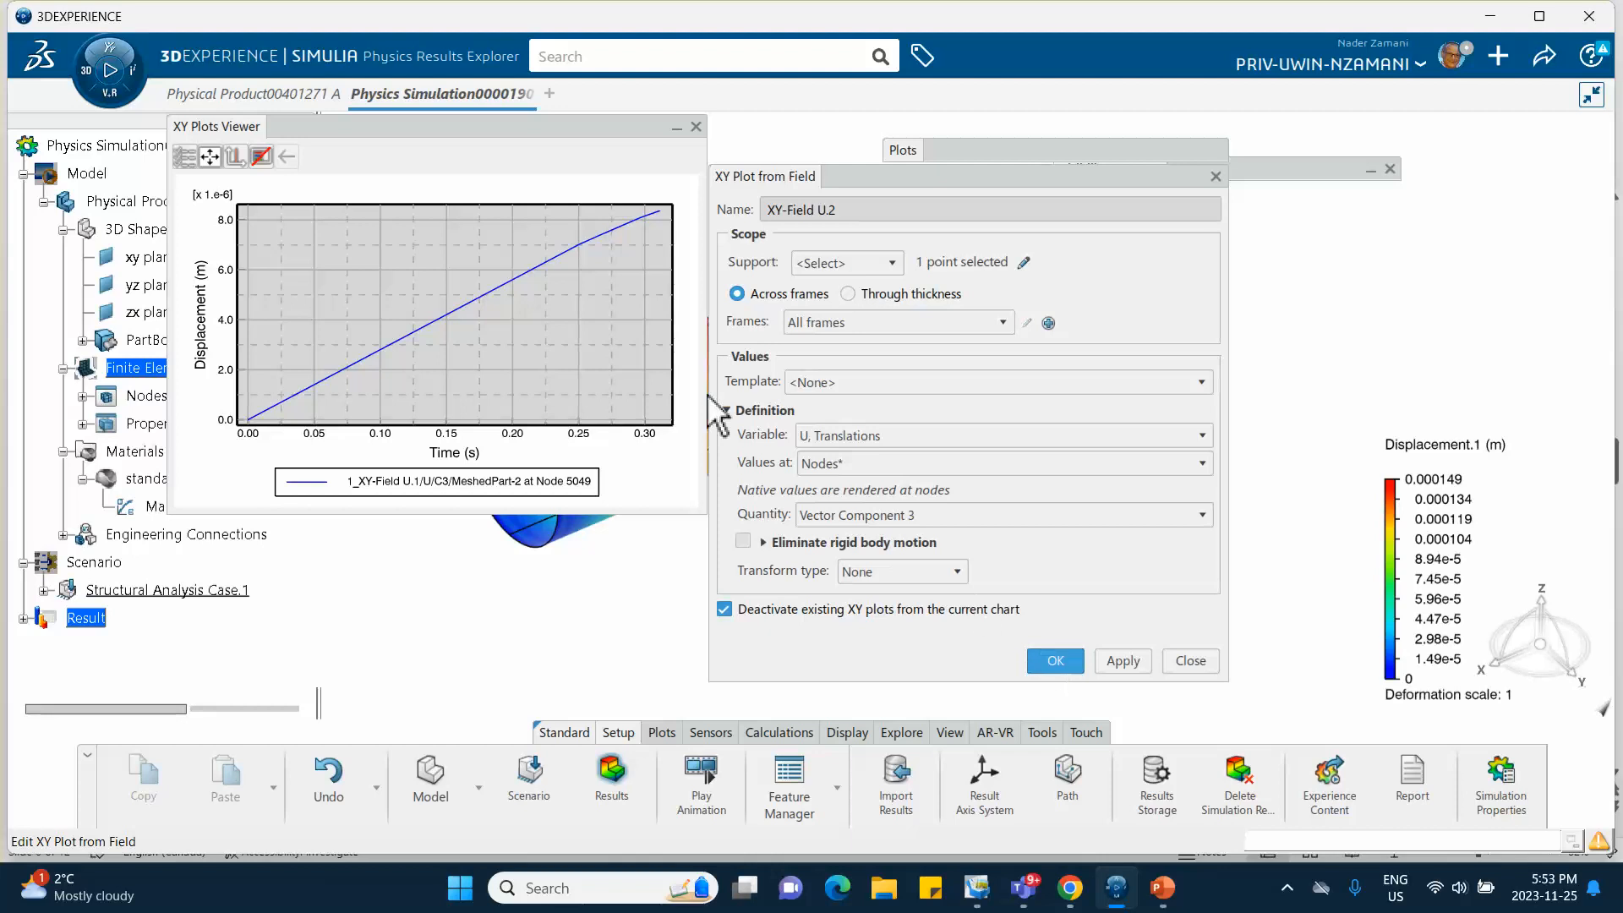
drag(552, 131, 1221, 235)
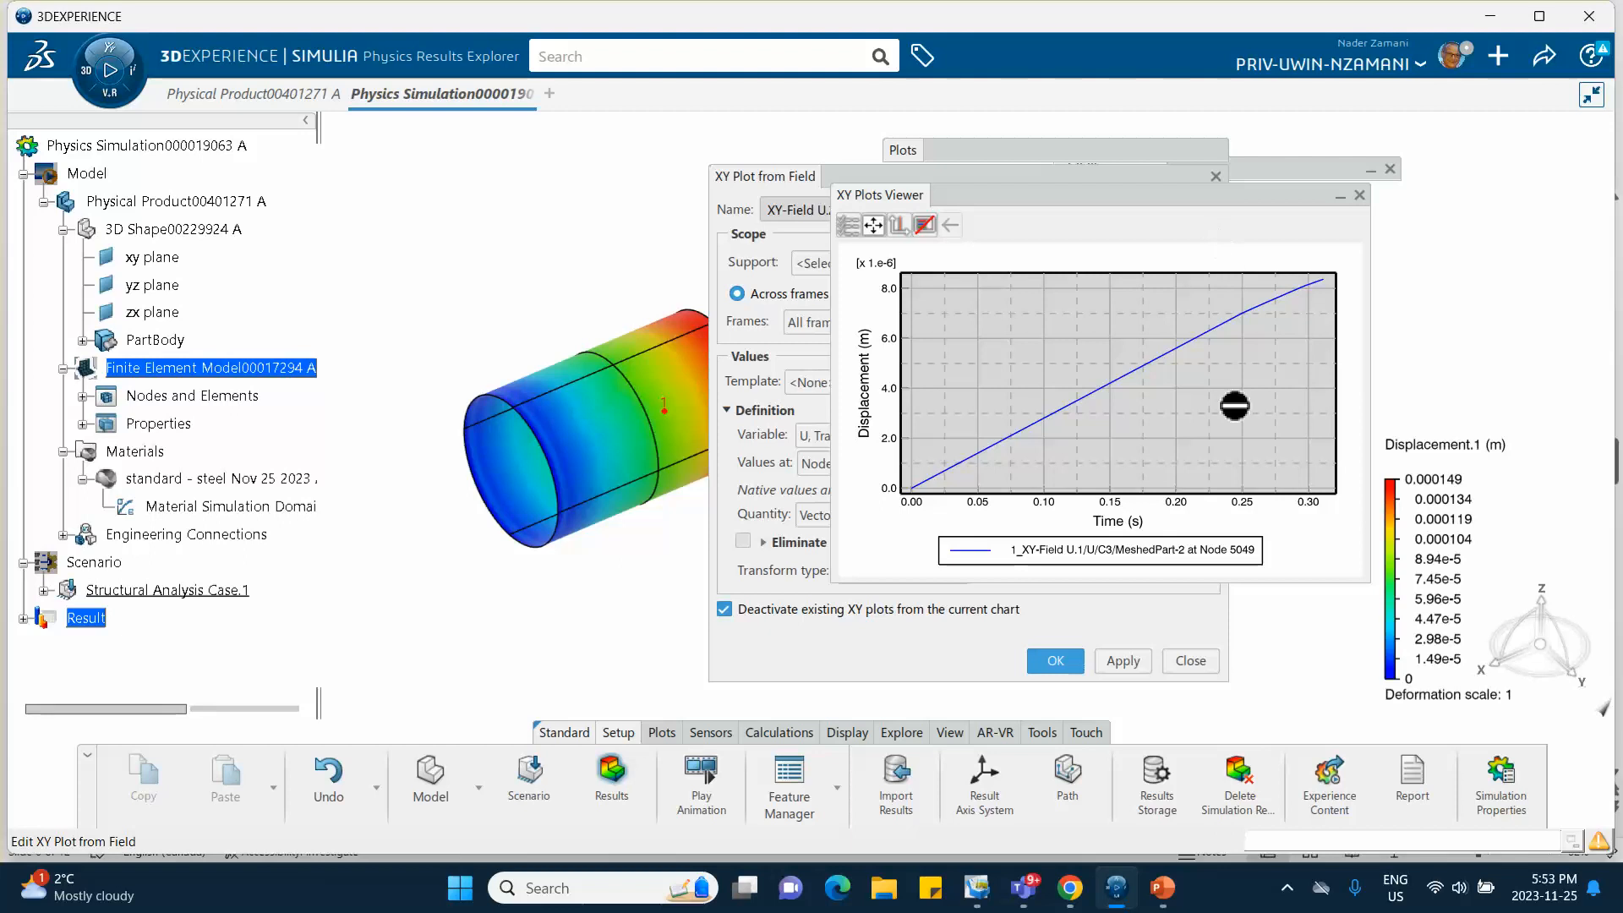
click(1359, 196)
click(1200, 660)
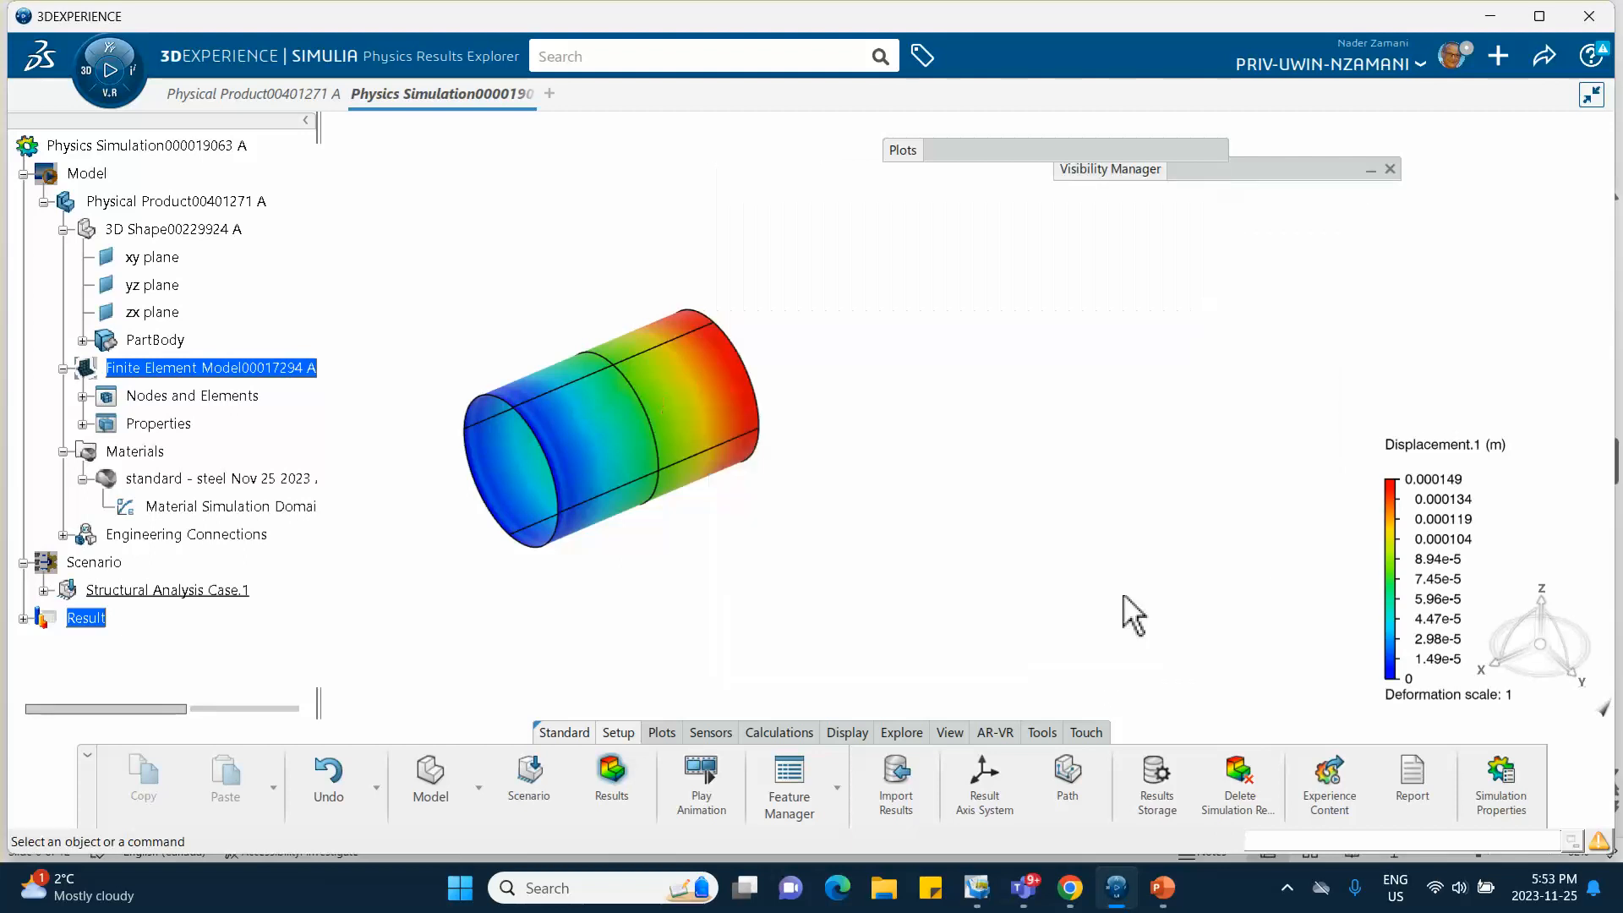
Change the can's displacement contour plot to show Vector Component 3 of U, Translations.
click(683, 397)
double_click(681, 401)
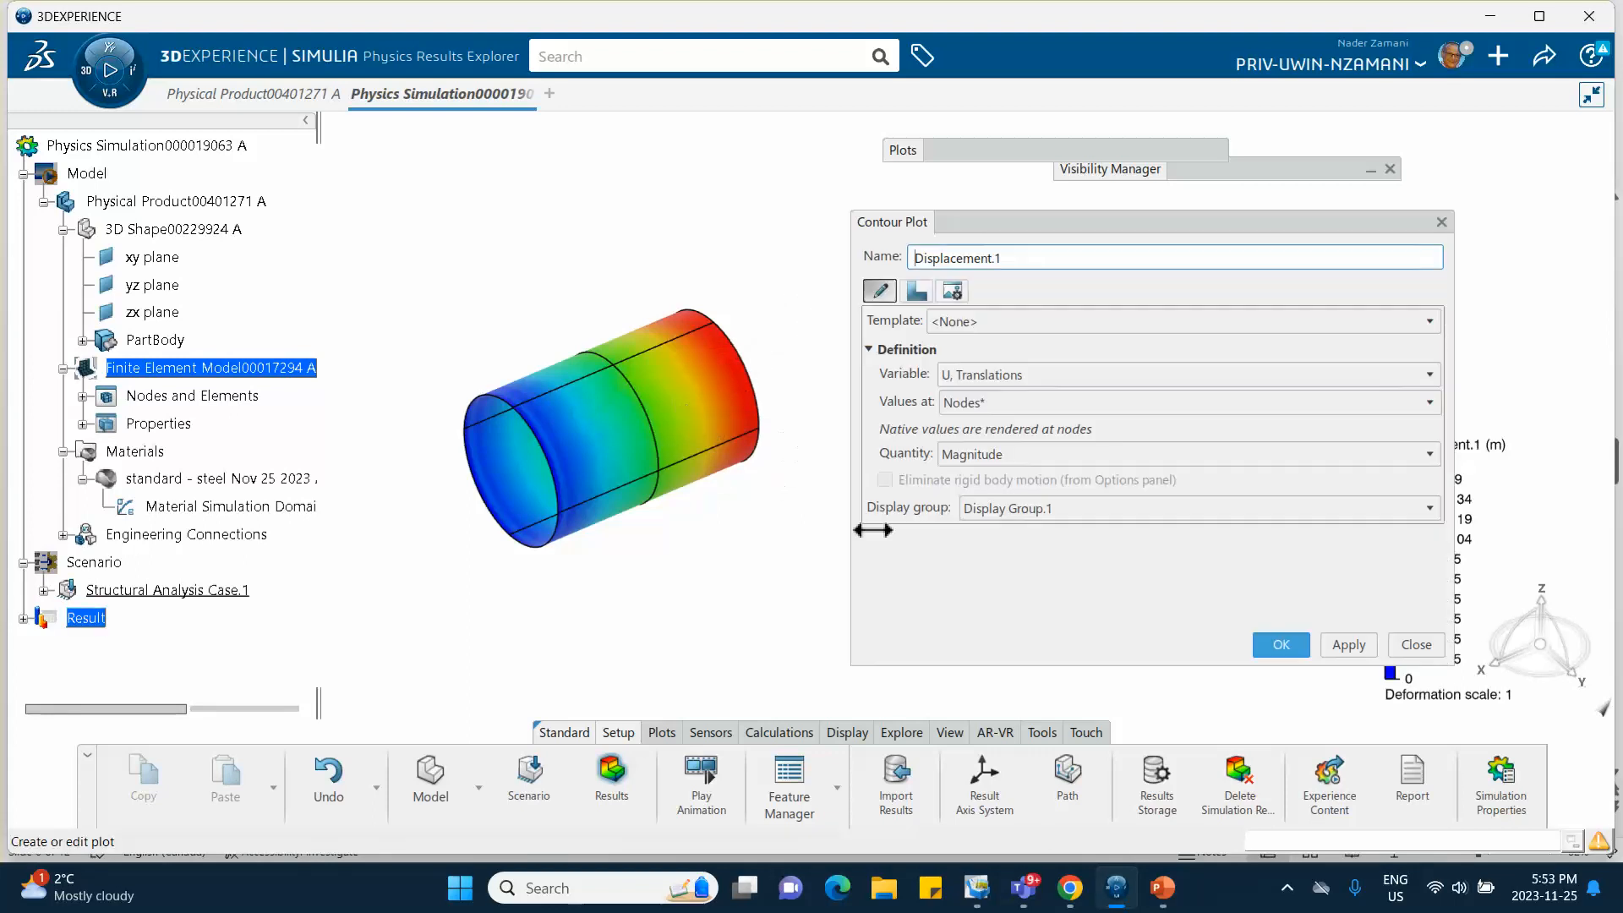
click(1416, 644)
double_click(664, 414)
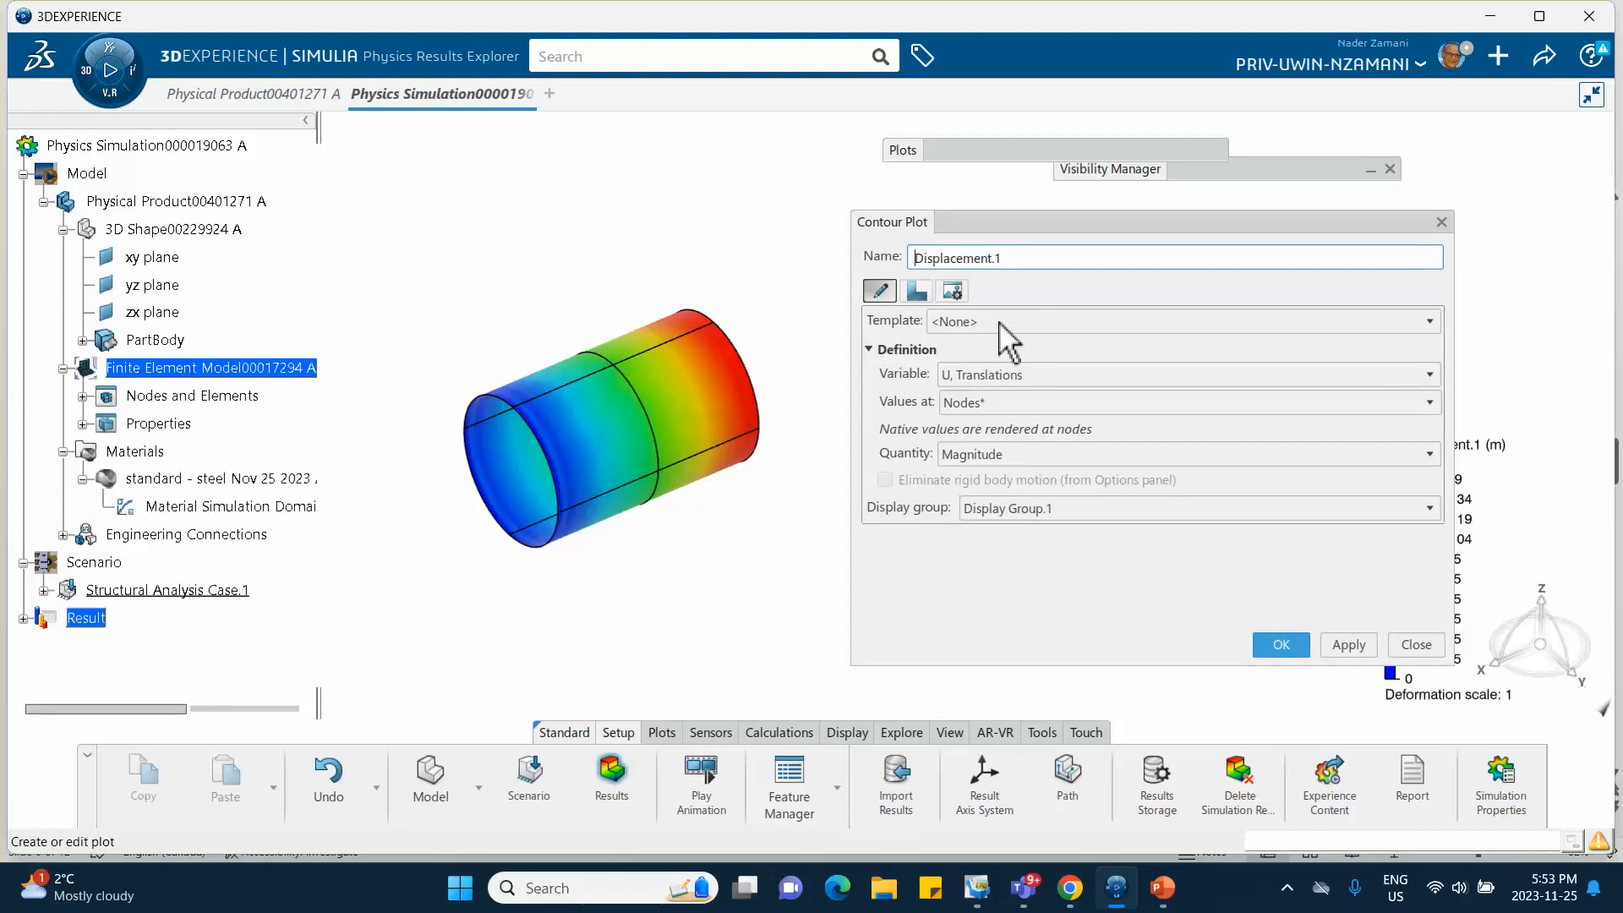
click(1002, 454)
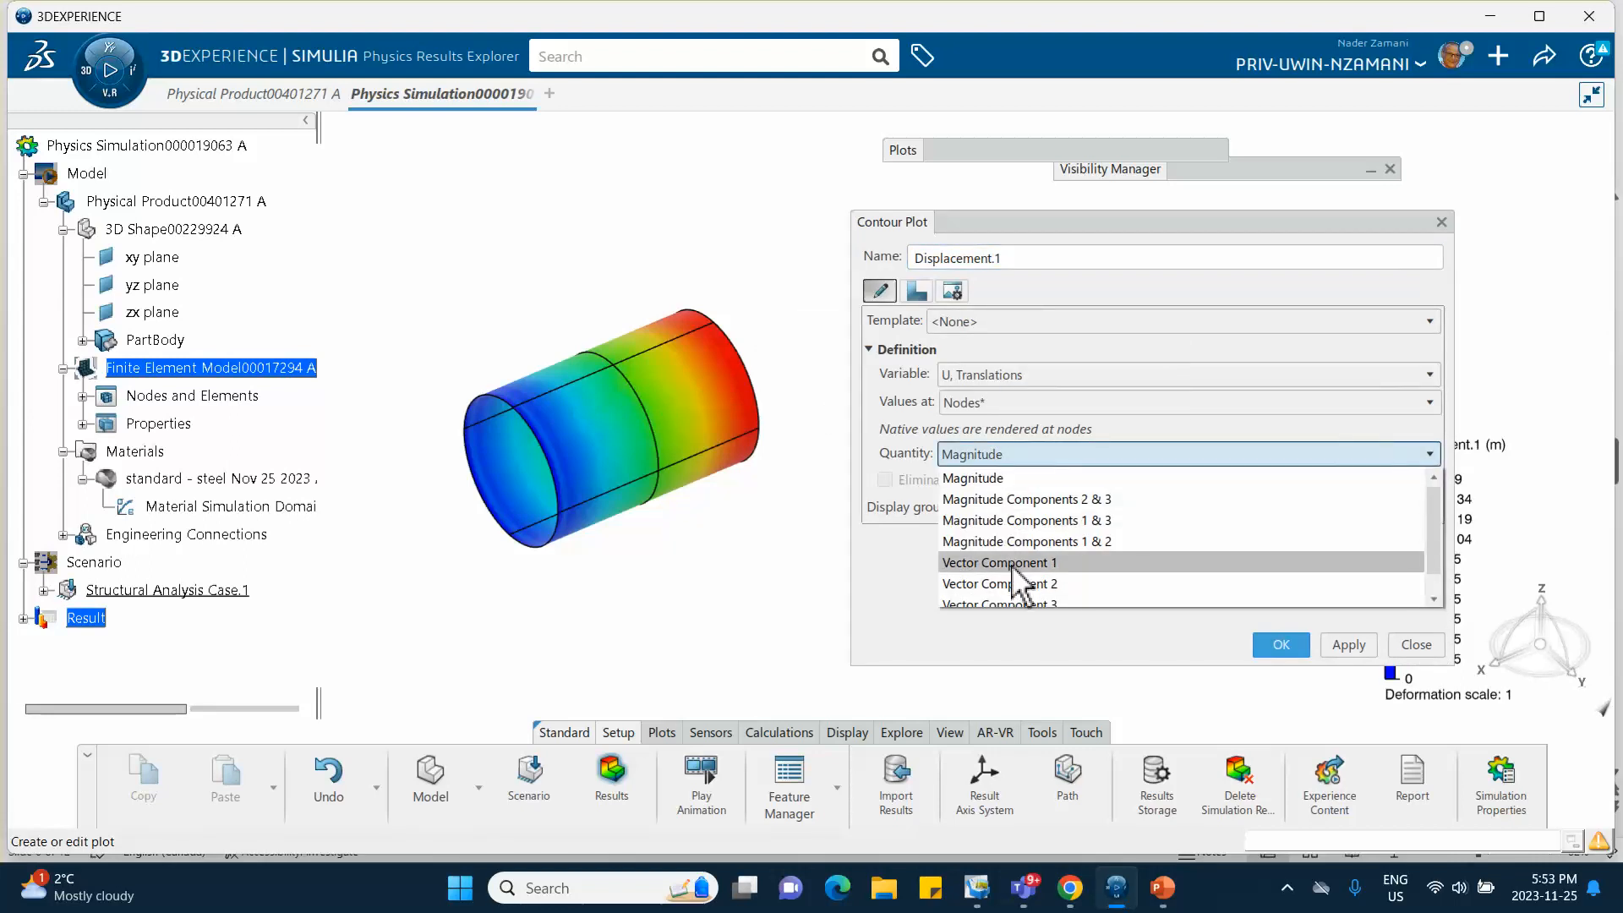
click(1016, 598)
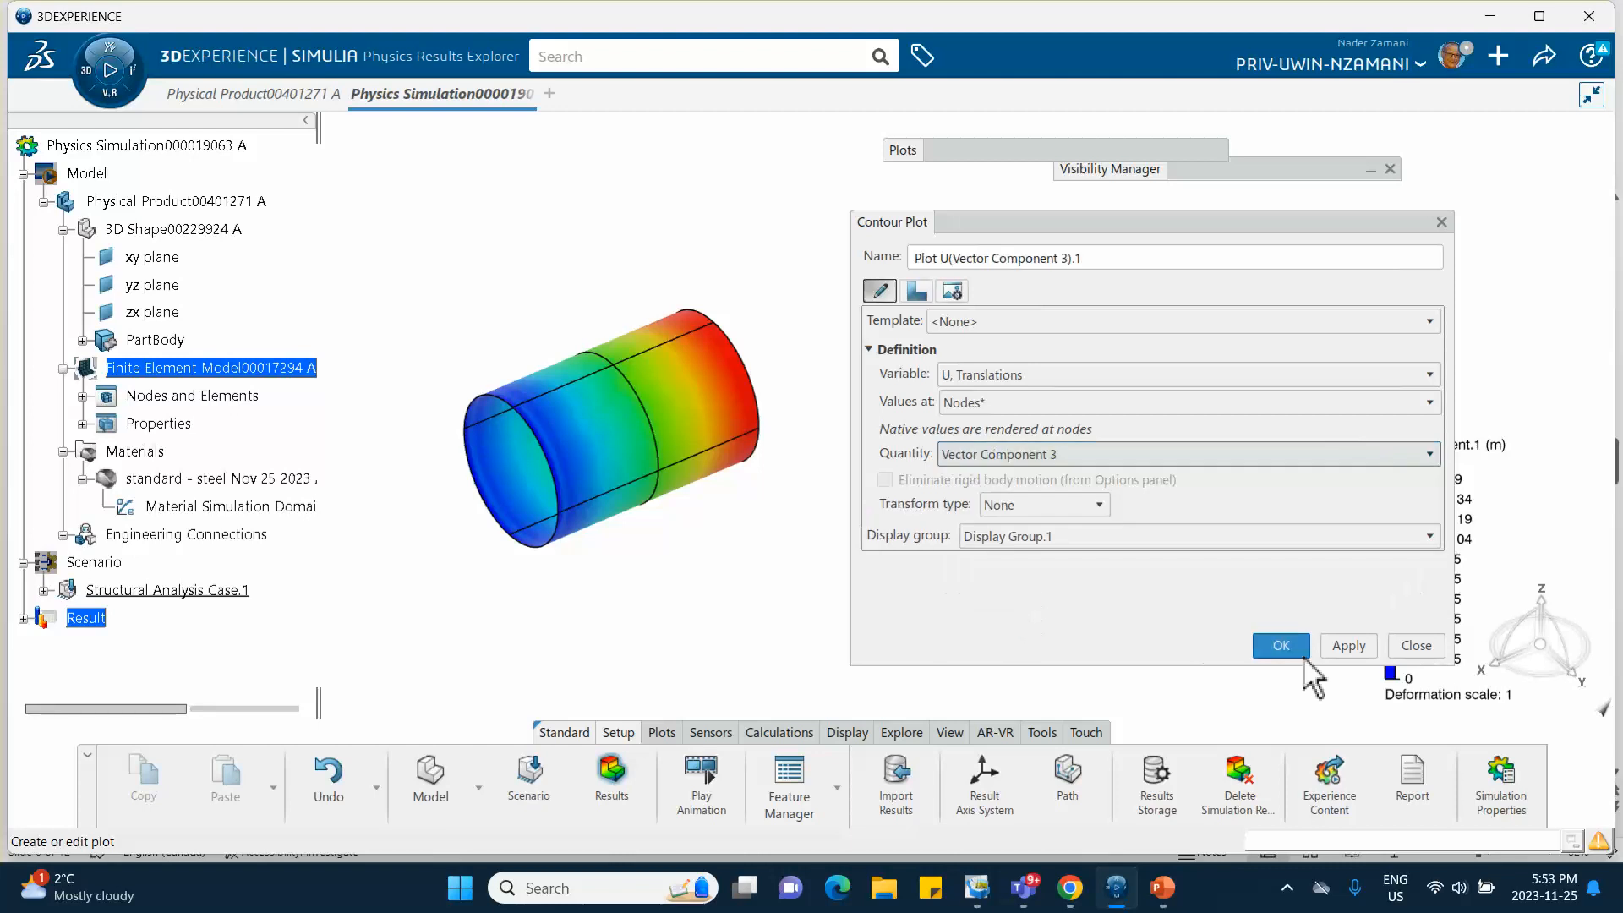
click(1281, 646)
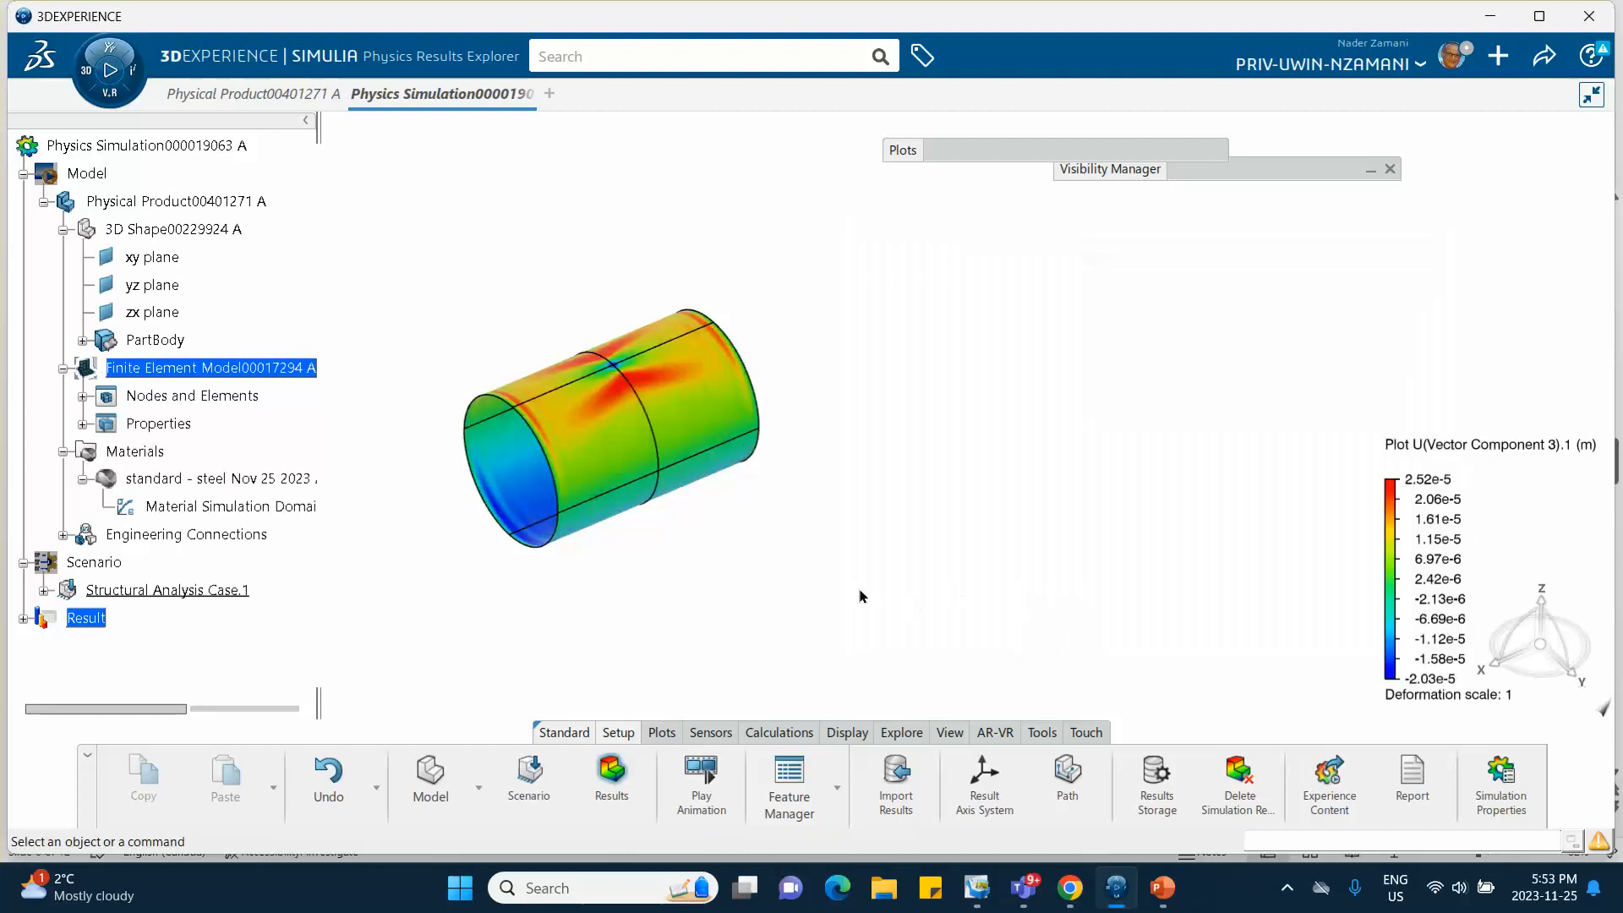
Turn off smooth colors and reverse the color order in the contour plot's legend.
middle_drag(859, 595, 921, 581)
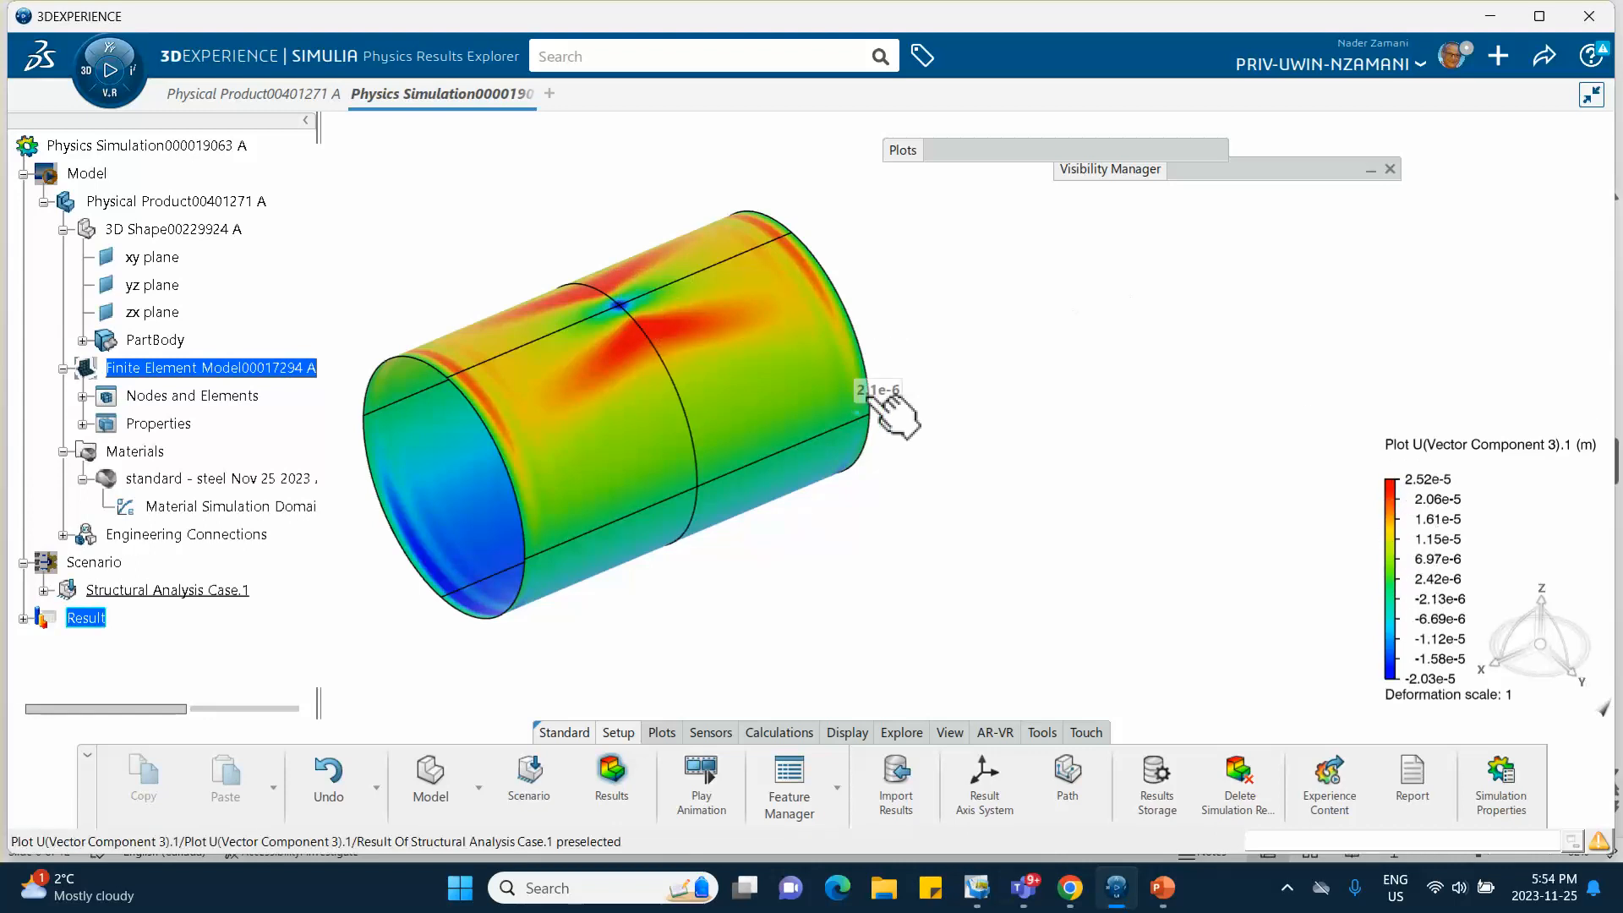
double_click(1399, 564)
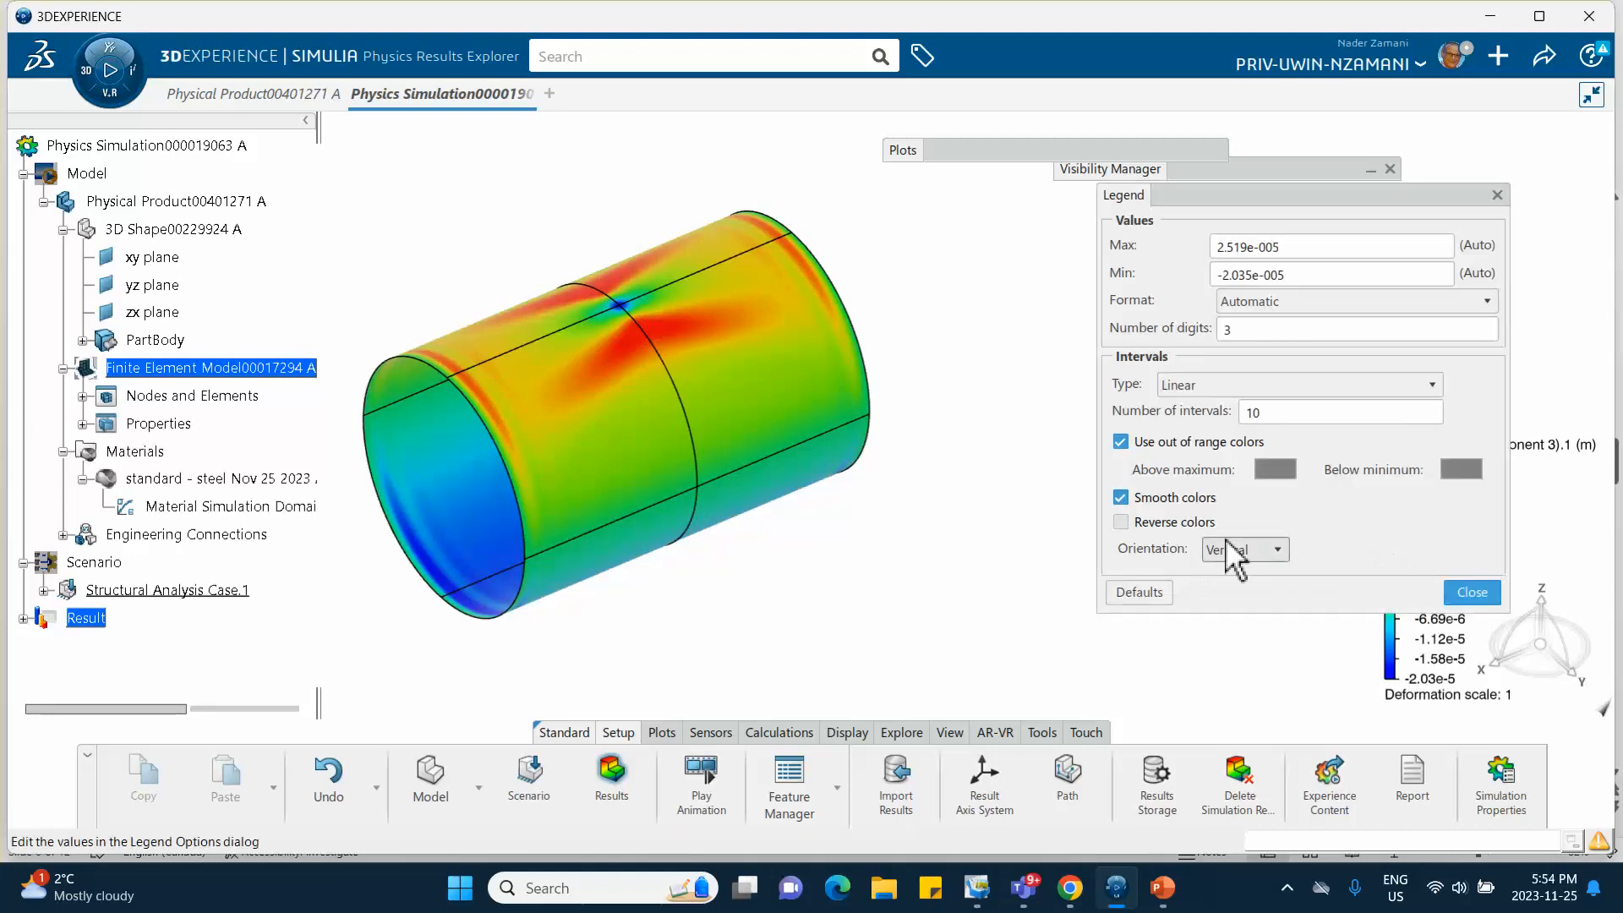
click(1121, 497)
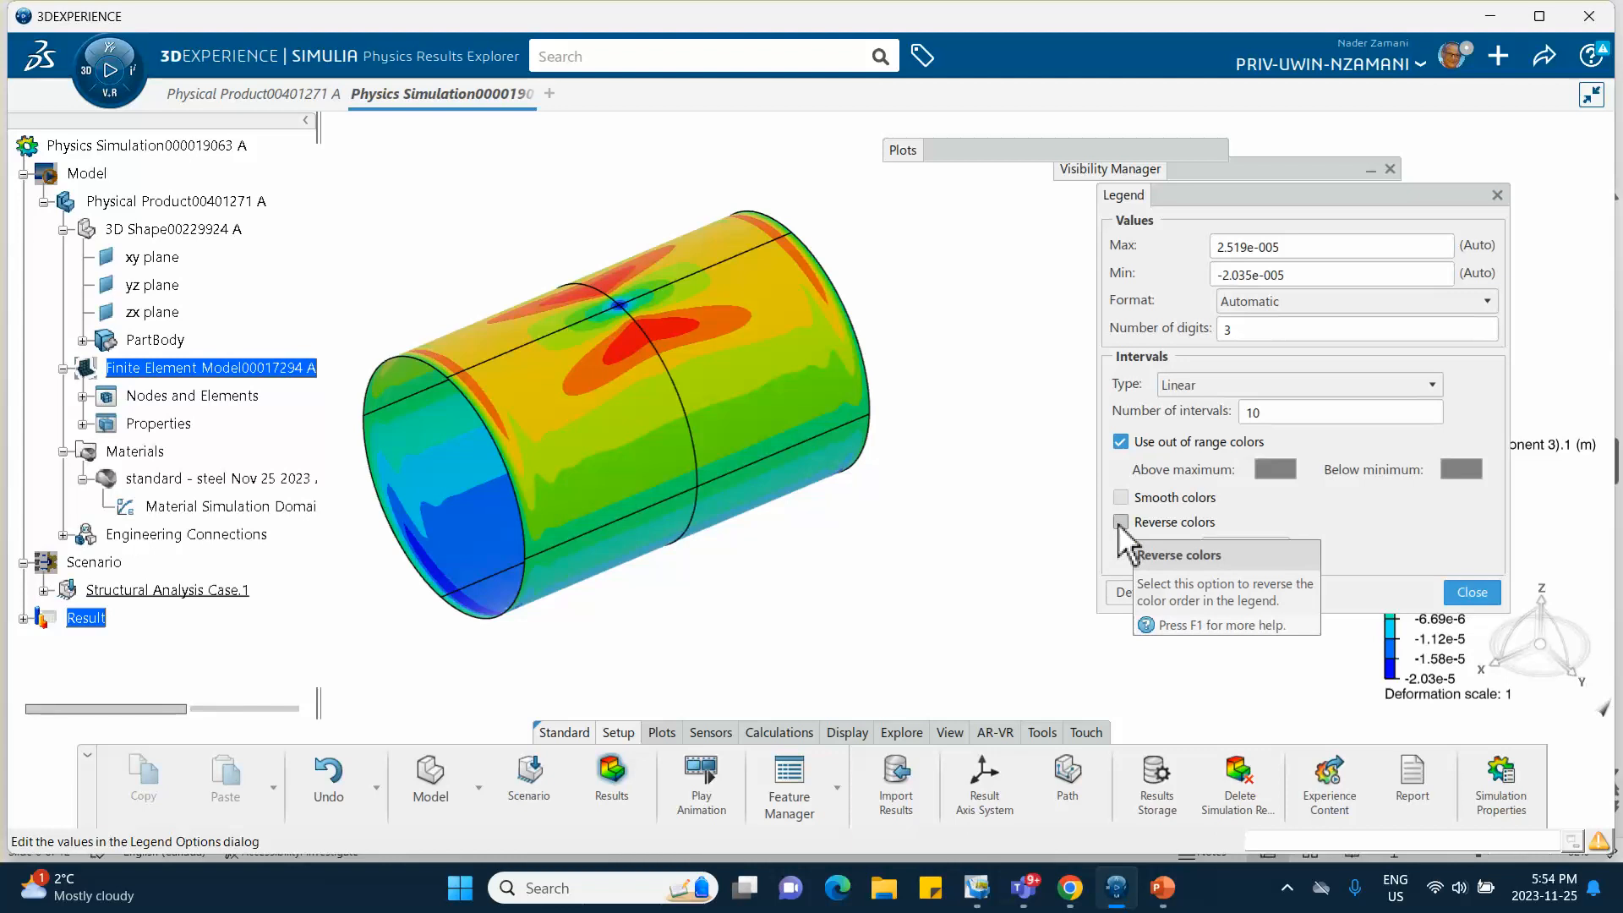
drag(1288, 198, 1129, 168)
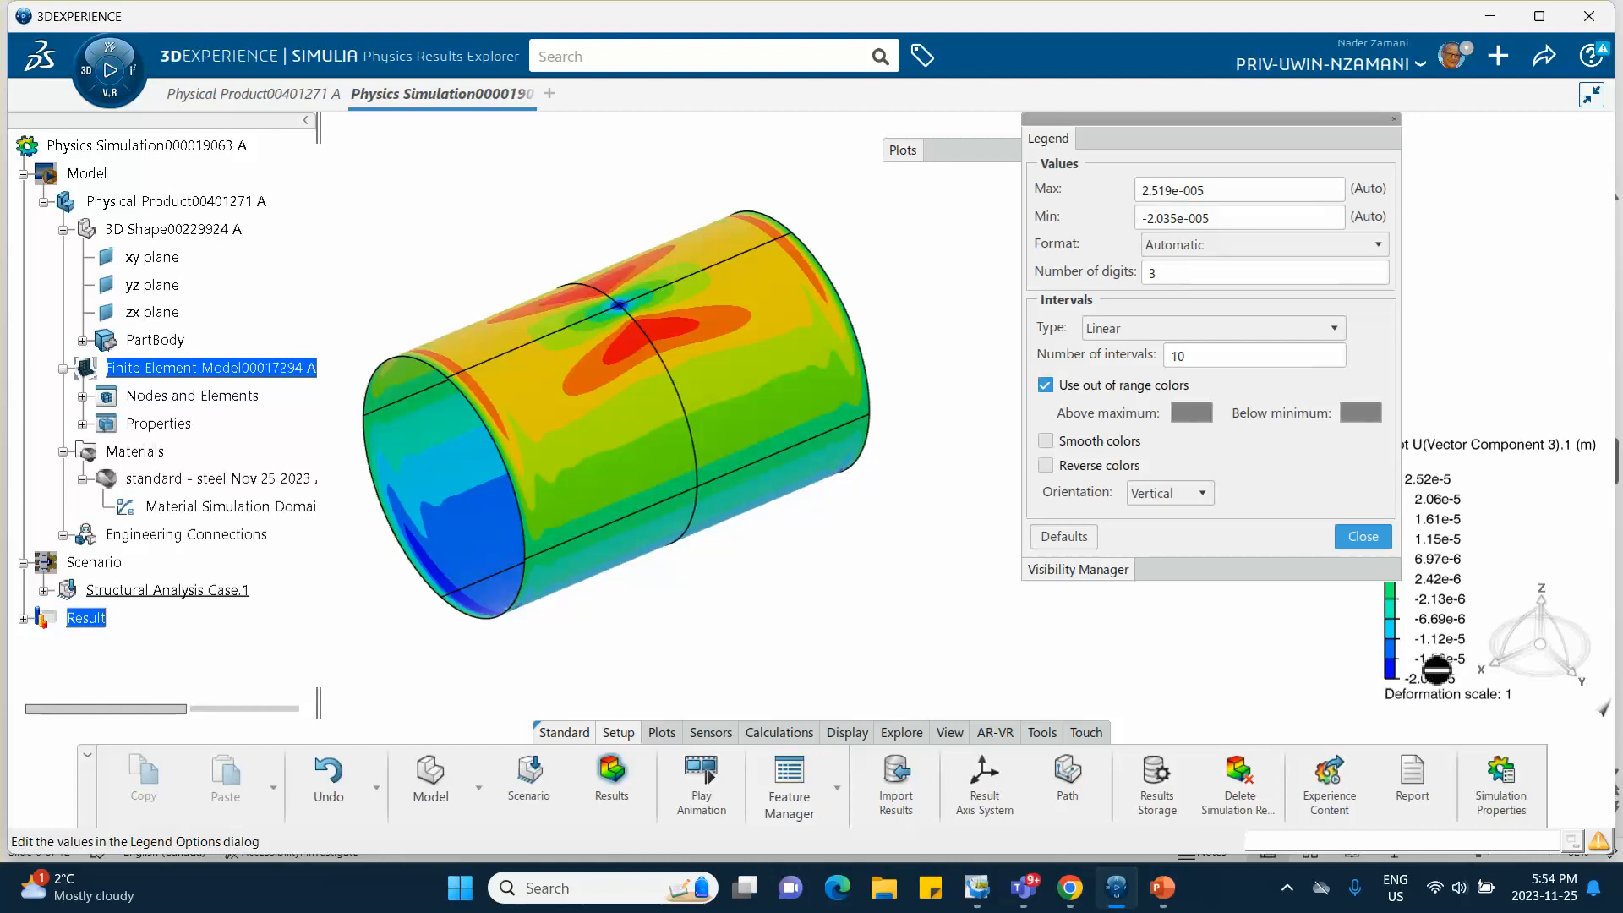
click(1045, 466)
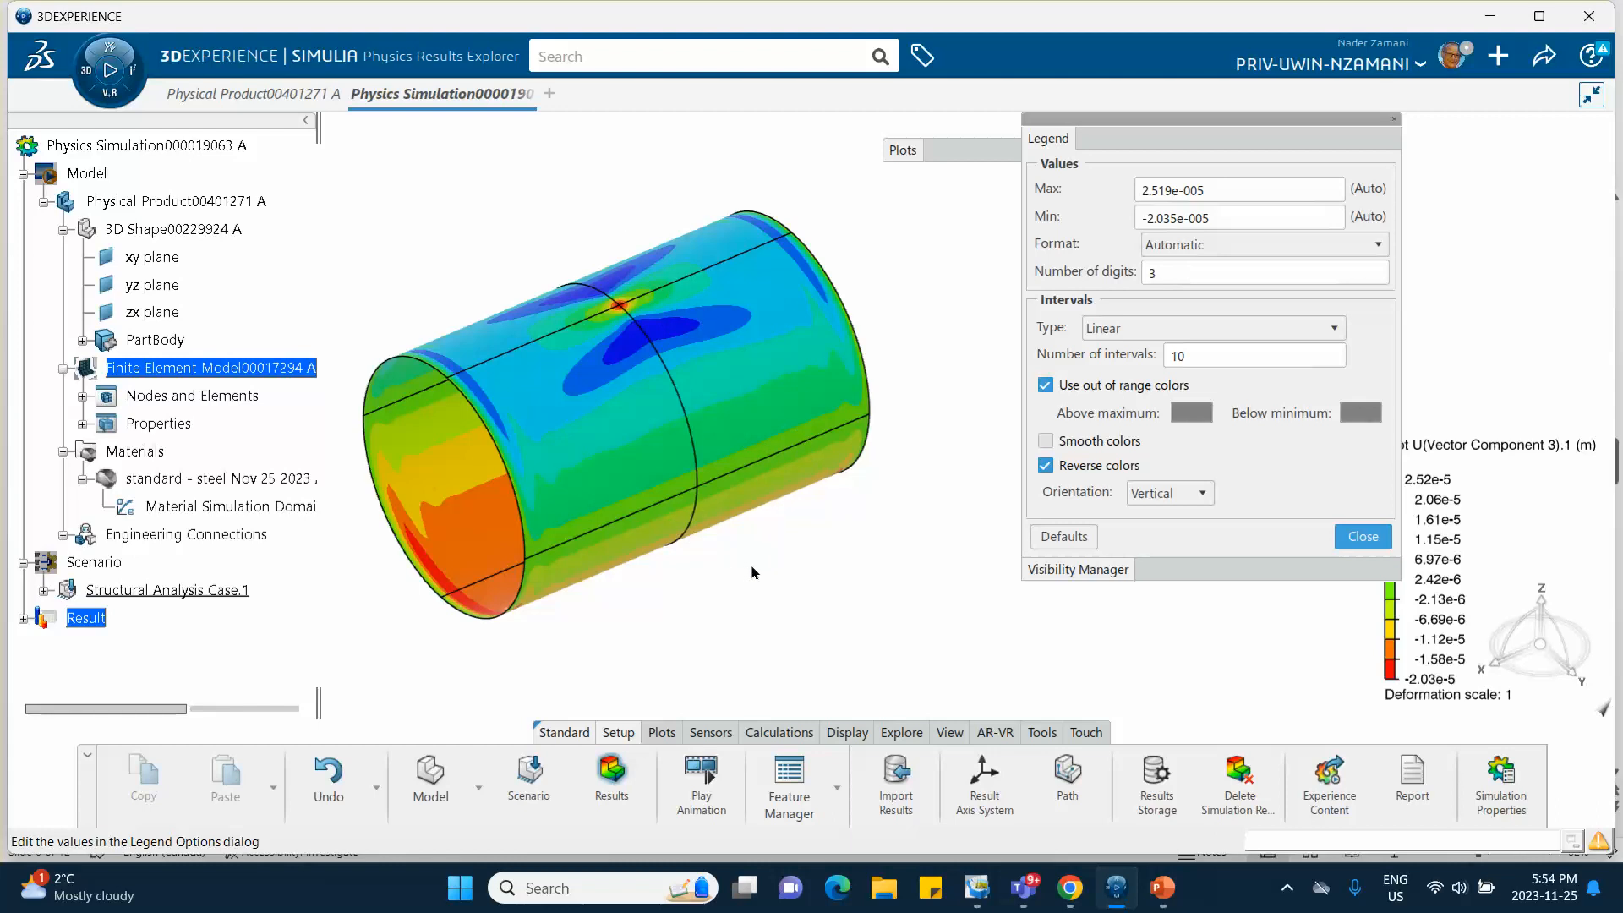
Switch to the PowerPoint tutorial and review the Dynamic Run and Static Run slides, ending on slide 5's force versus displacement plotting instructions.
click(1162, 887)
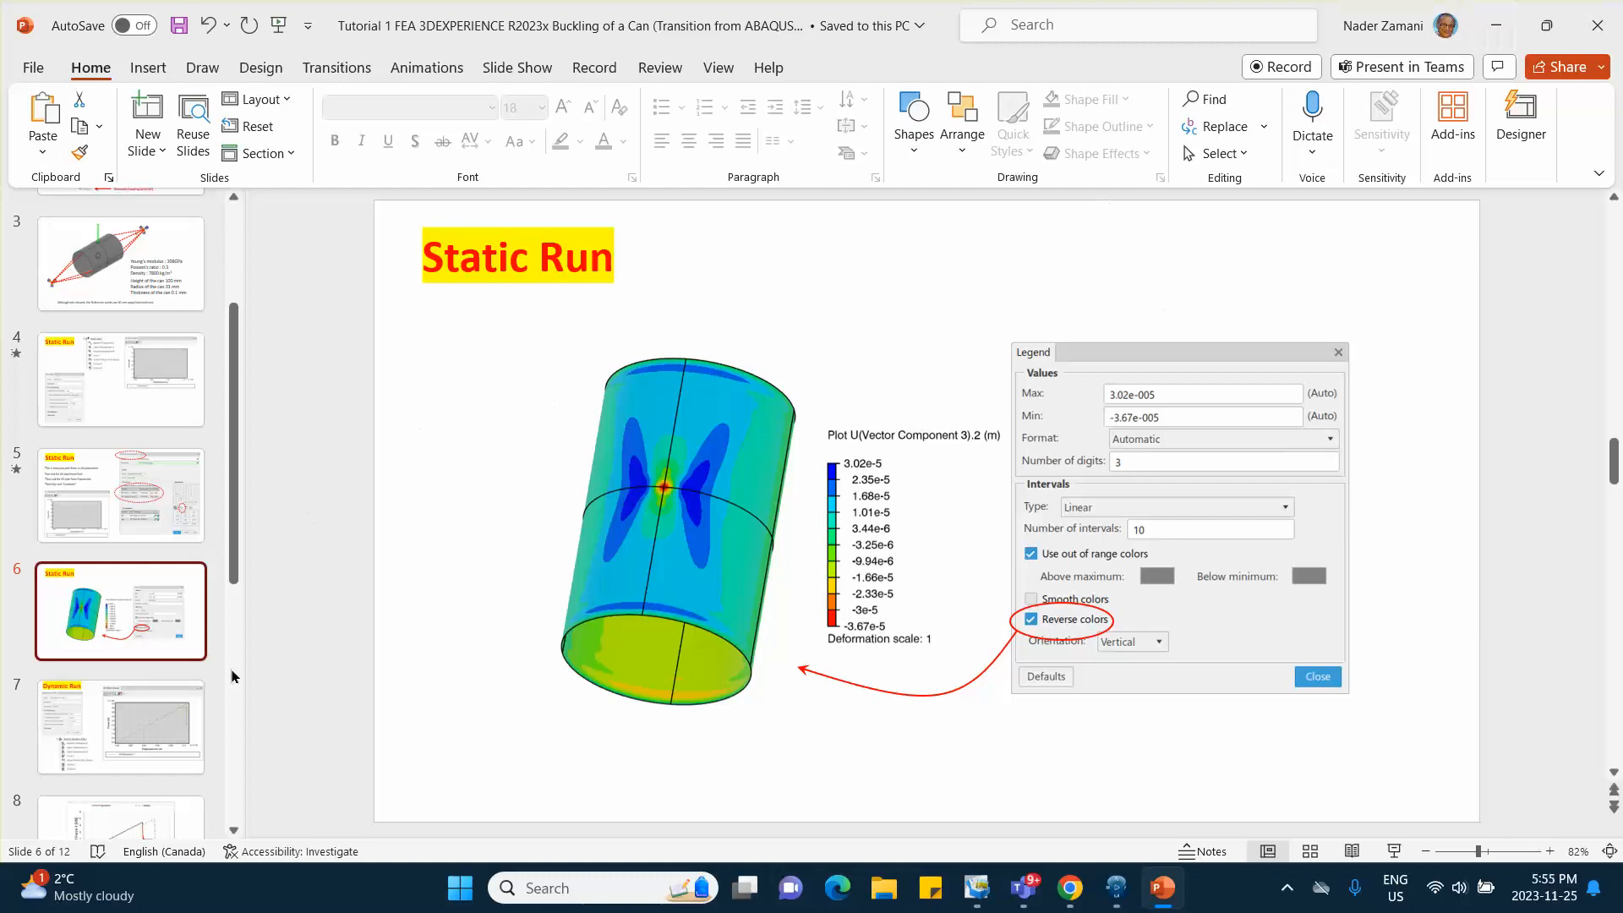
click(127, 699)
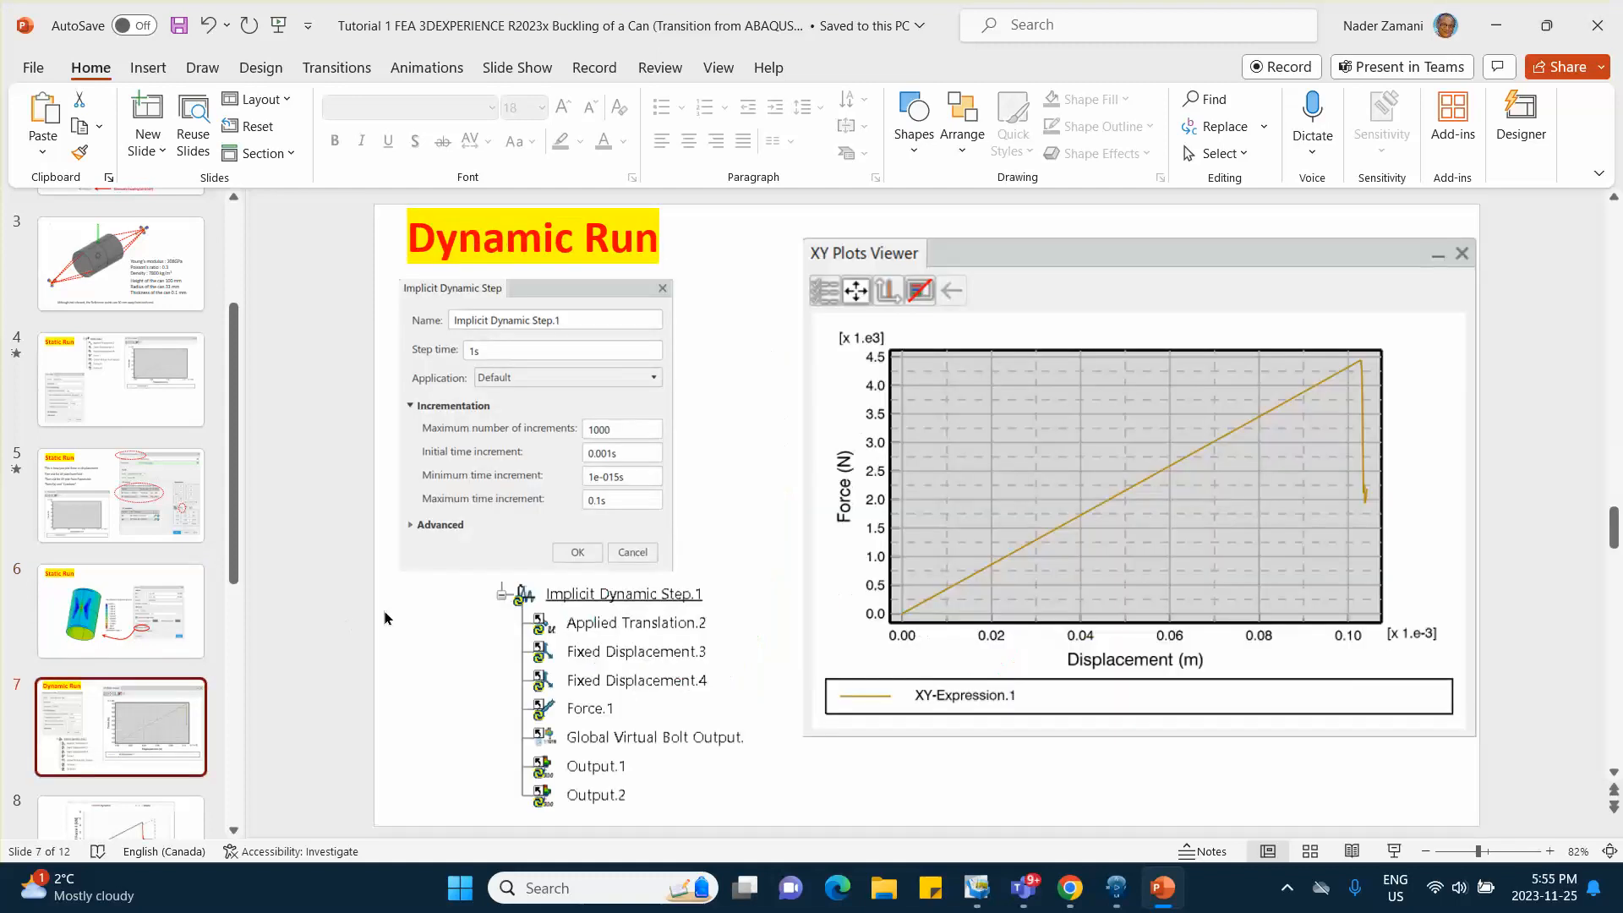
click(121, 523)
click(129, 393)
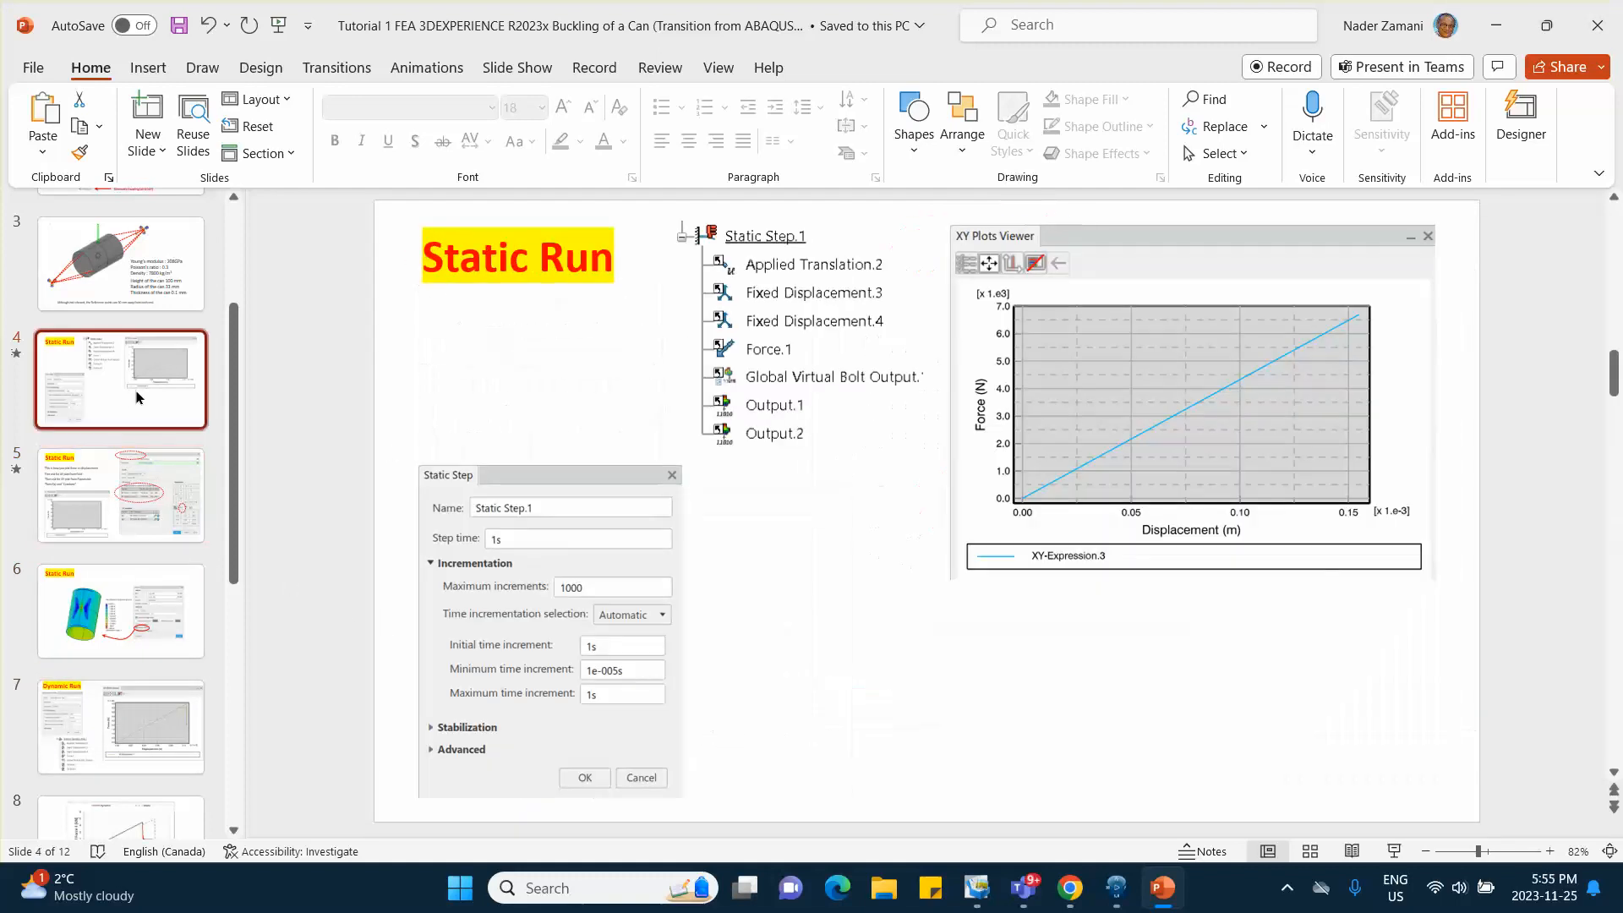
click(165, 536)
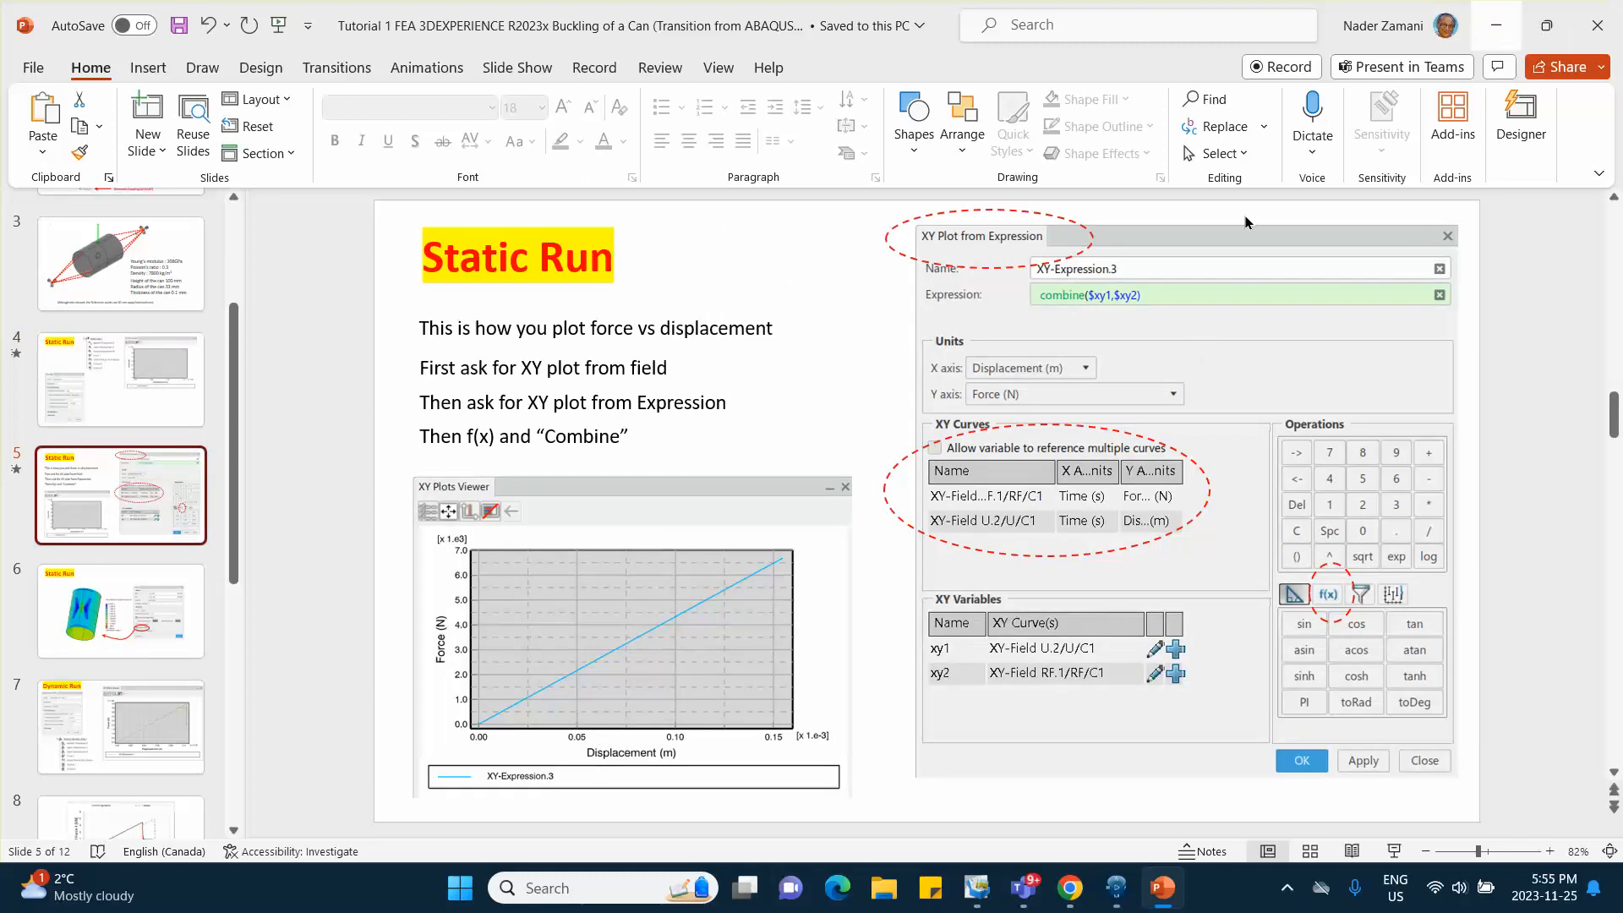
Return to 3DEXPERIENCE and close the contour plot's legend settings.
click(1124, 886)
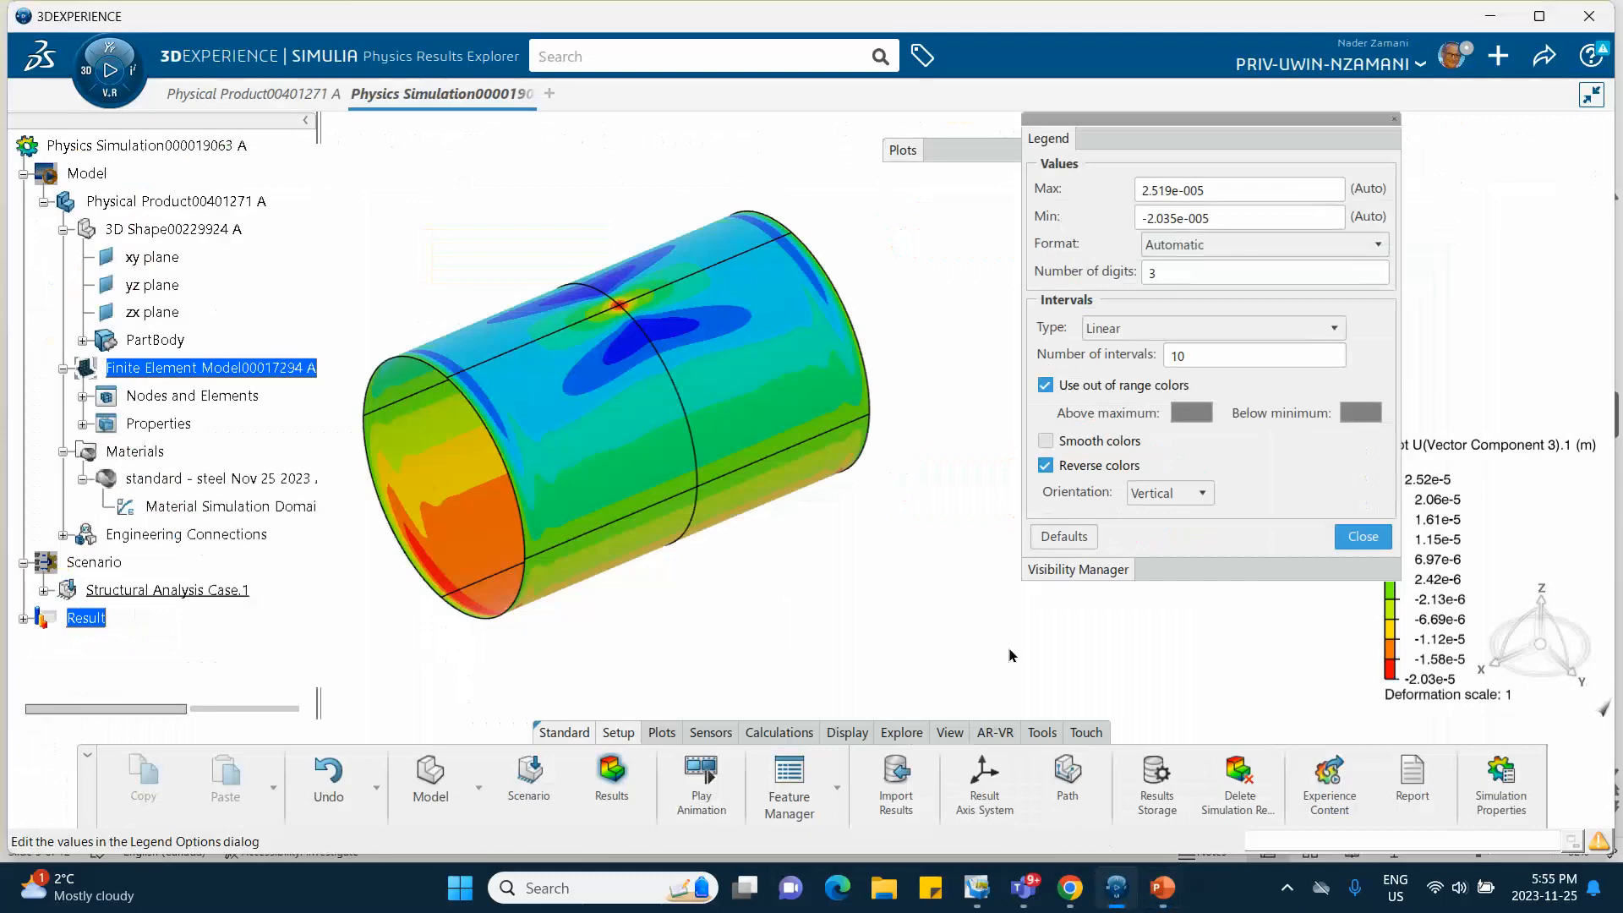
click(1360, 538)
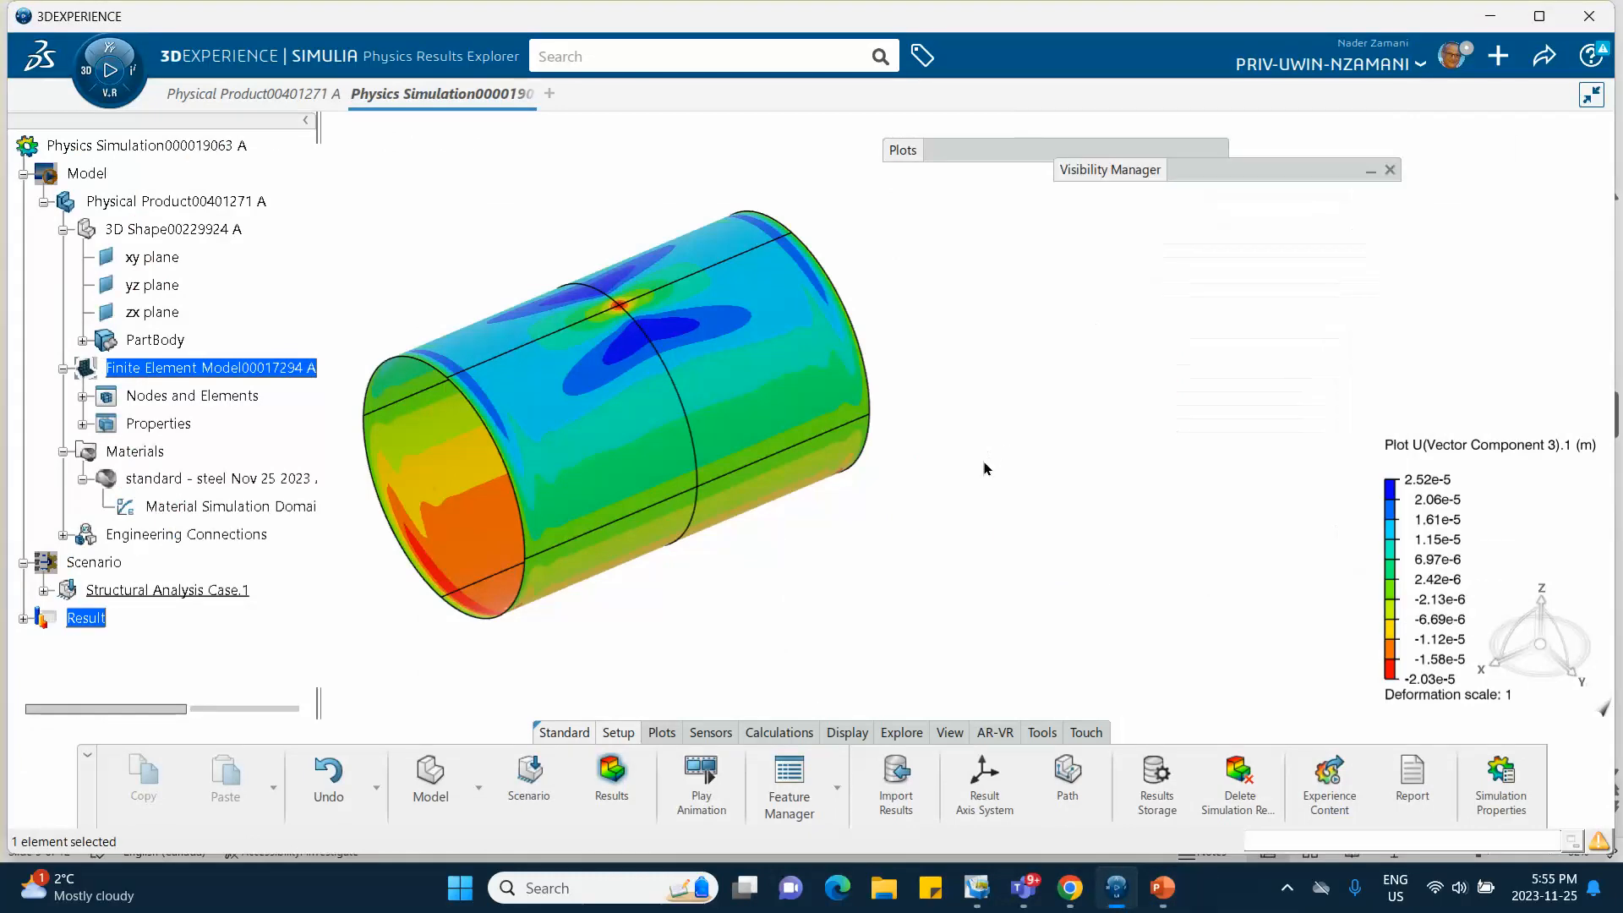
middle_drag(985, 468, 1036, 456)
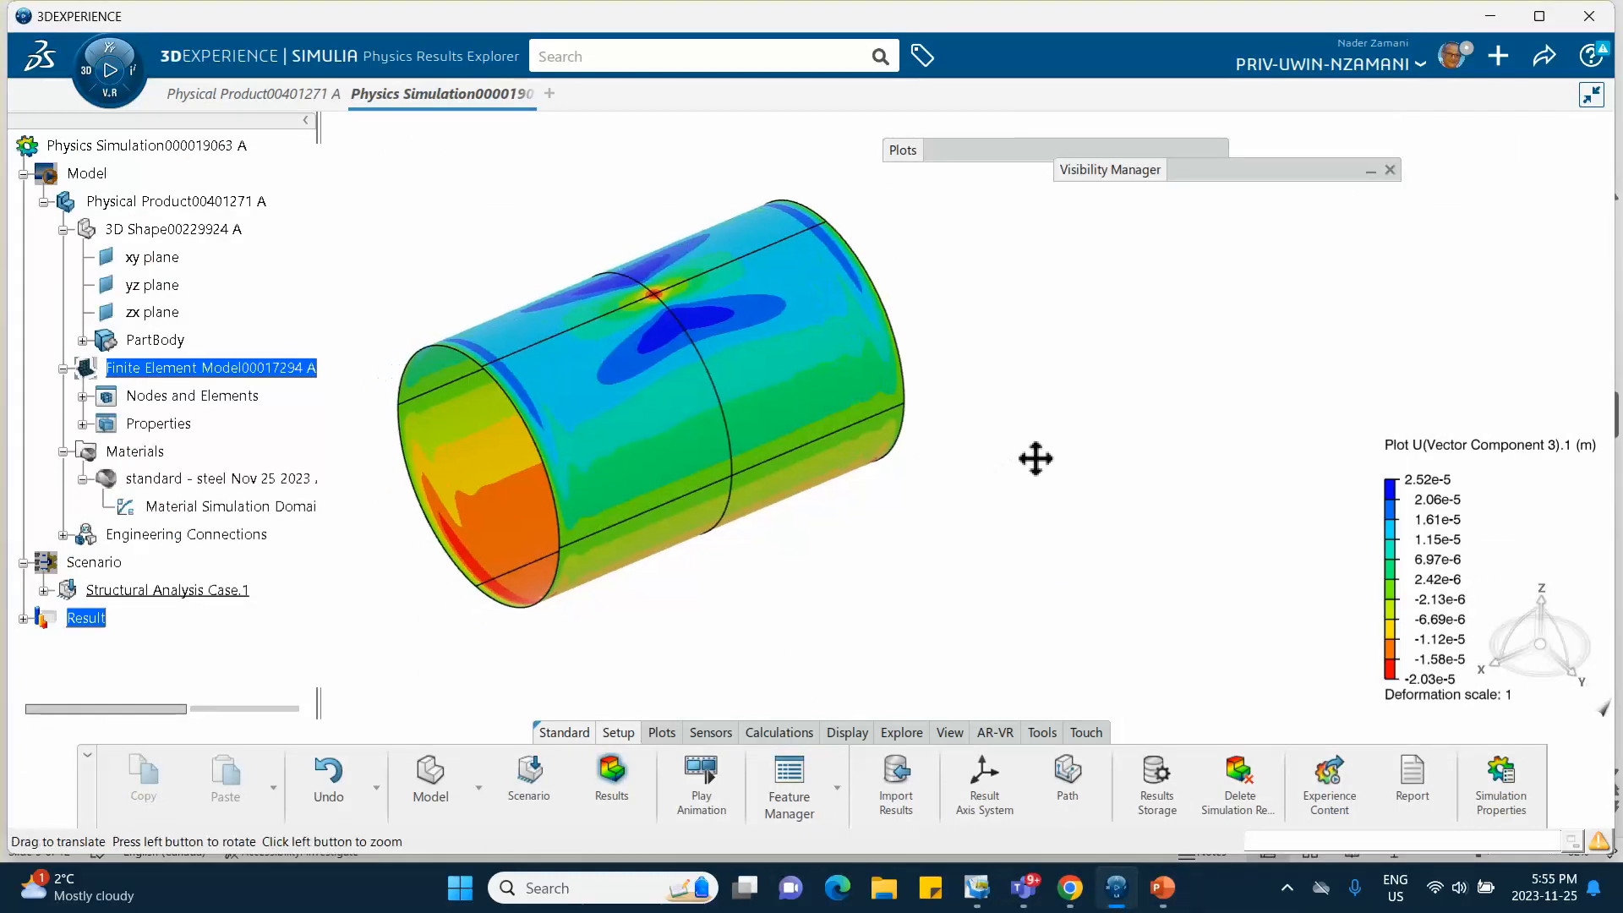
Start a new XY plot from field for U, Translations, and set its quantity to Magnitude.
click(662, 732)
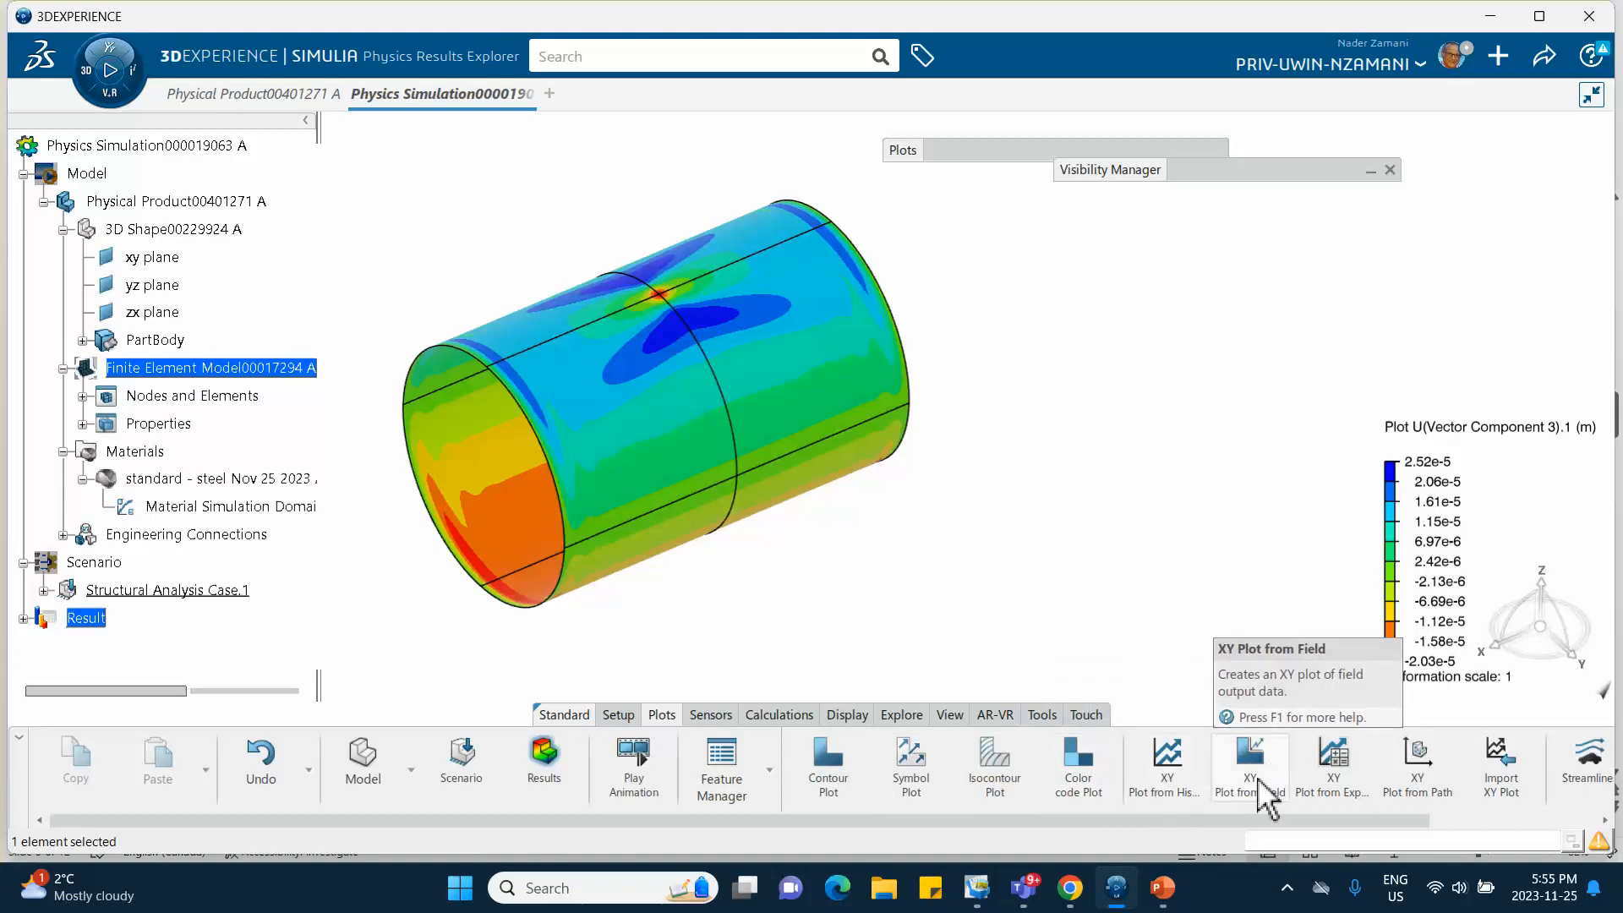
click(1249, 761)
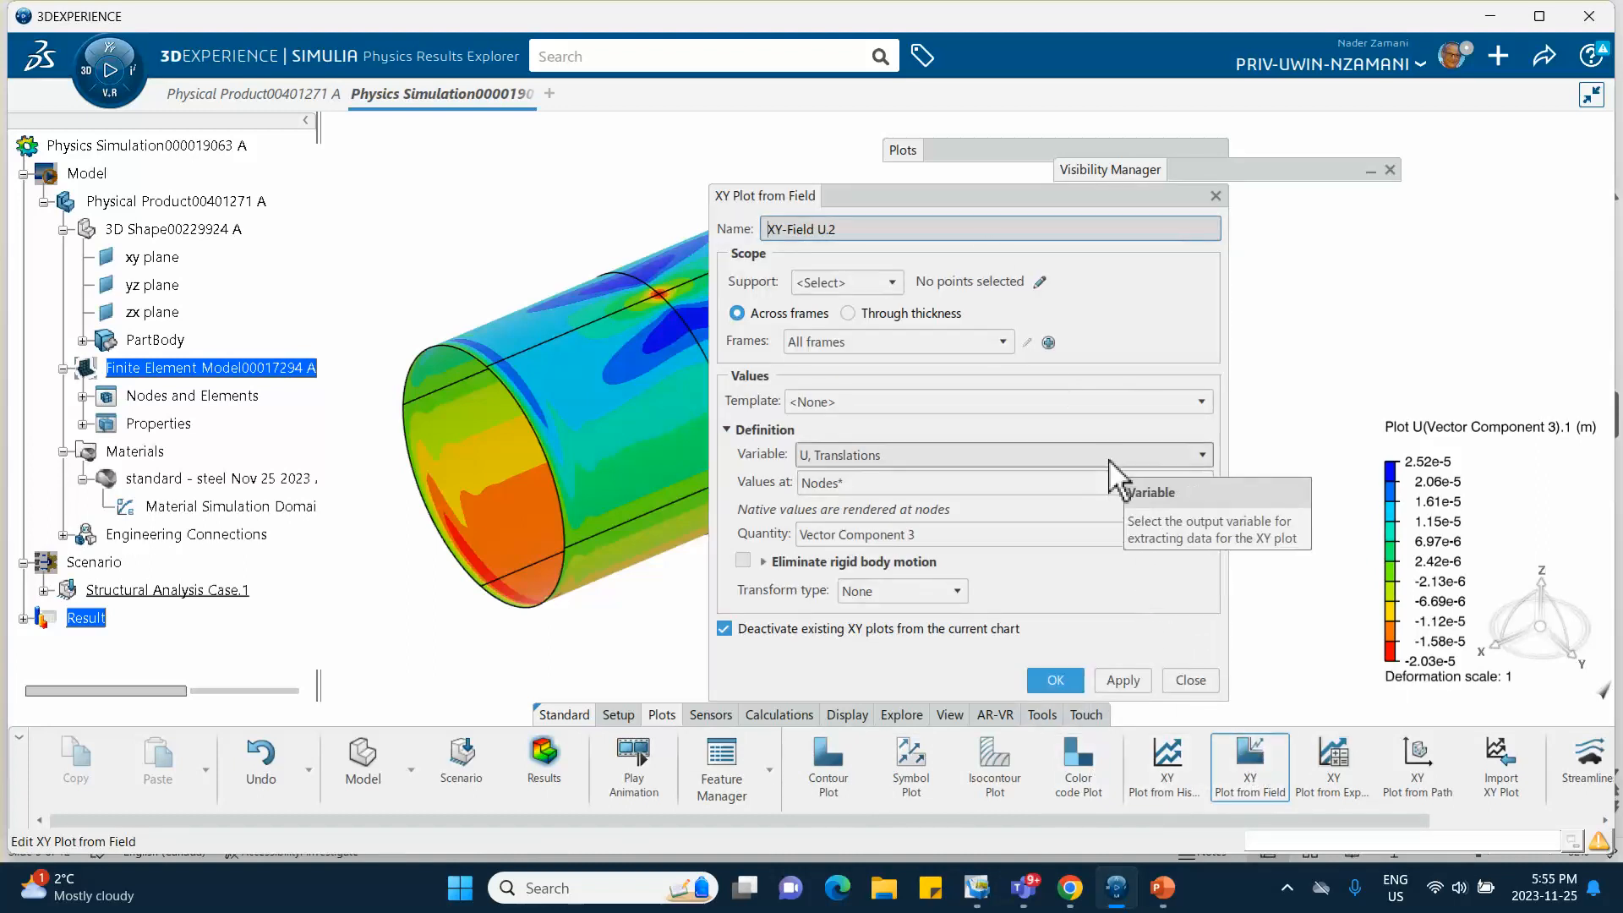
drag(972, 196, 964, 161)
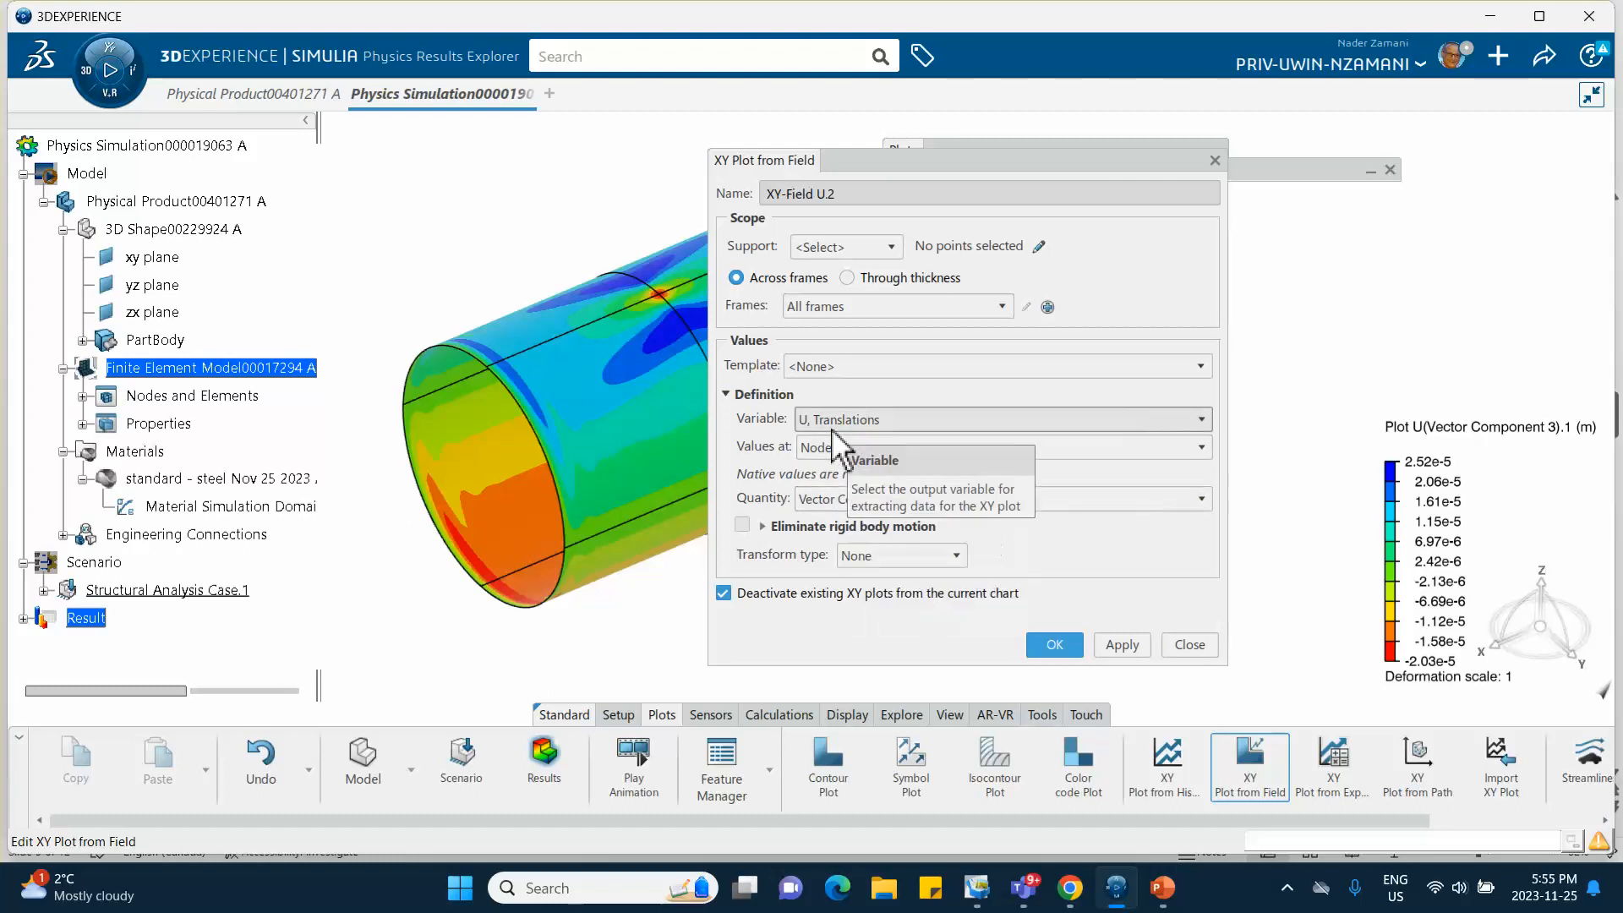
click(824, 506)
click(837, 517)
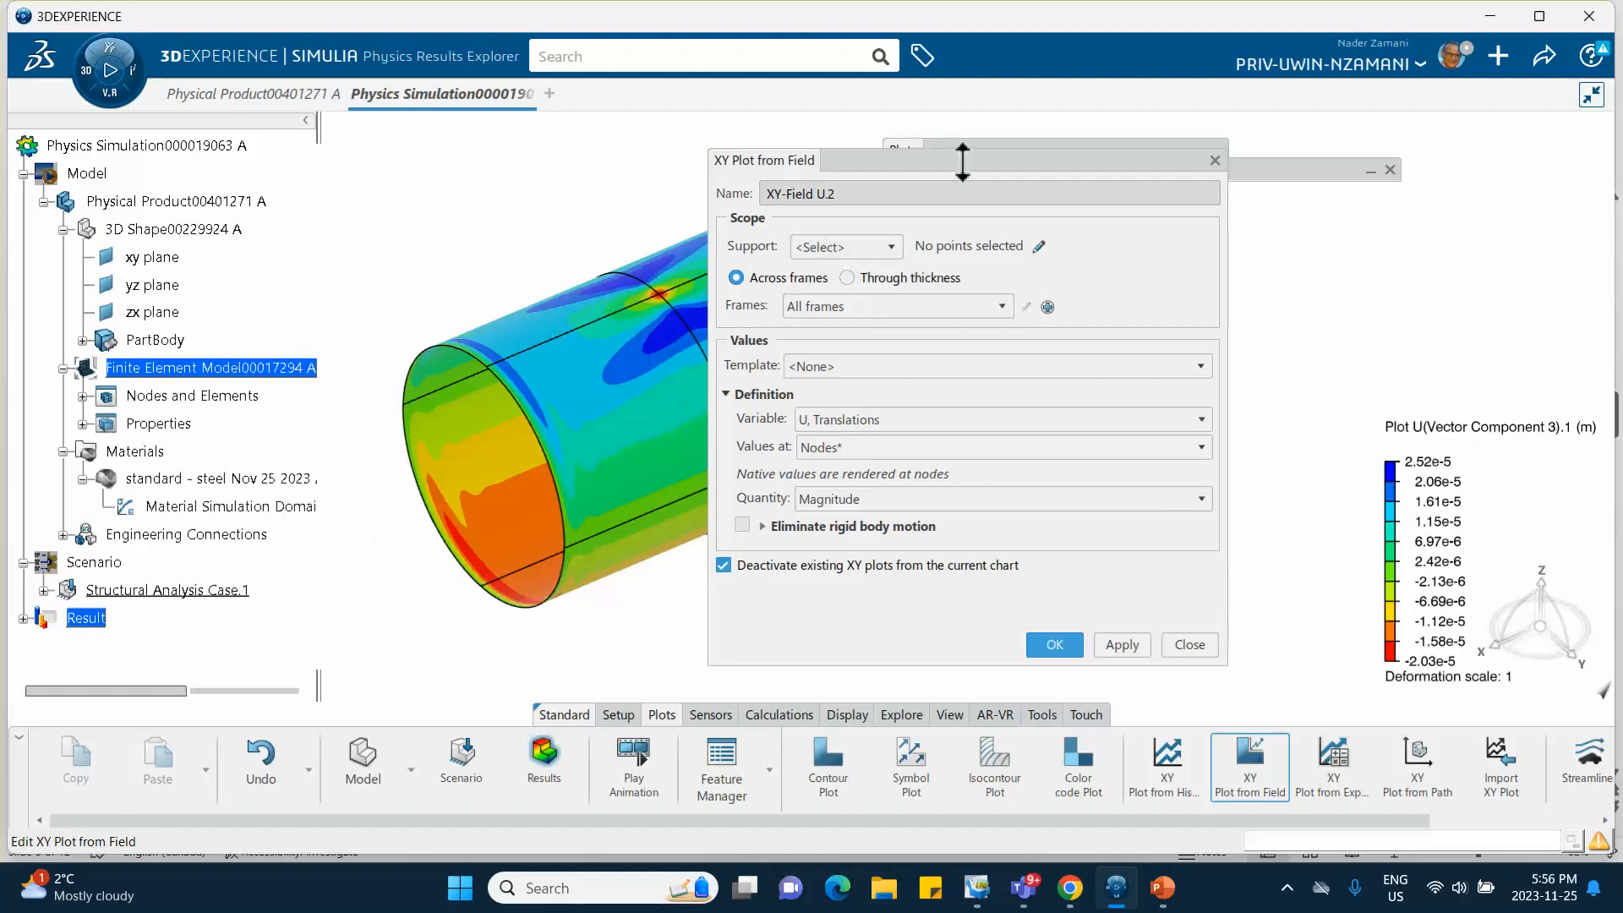
Set the translation plot's support to node set Coupling2-1 and create the XY plot across all frames.
drag(957, 154, 1171, 145)
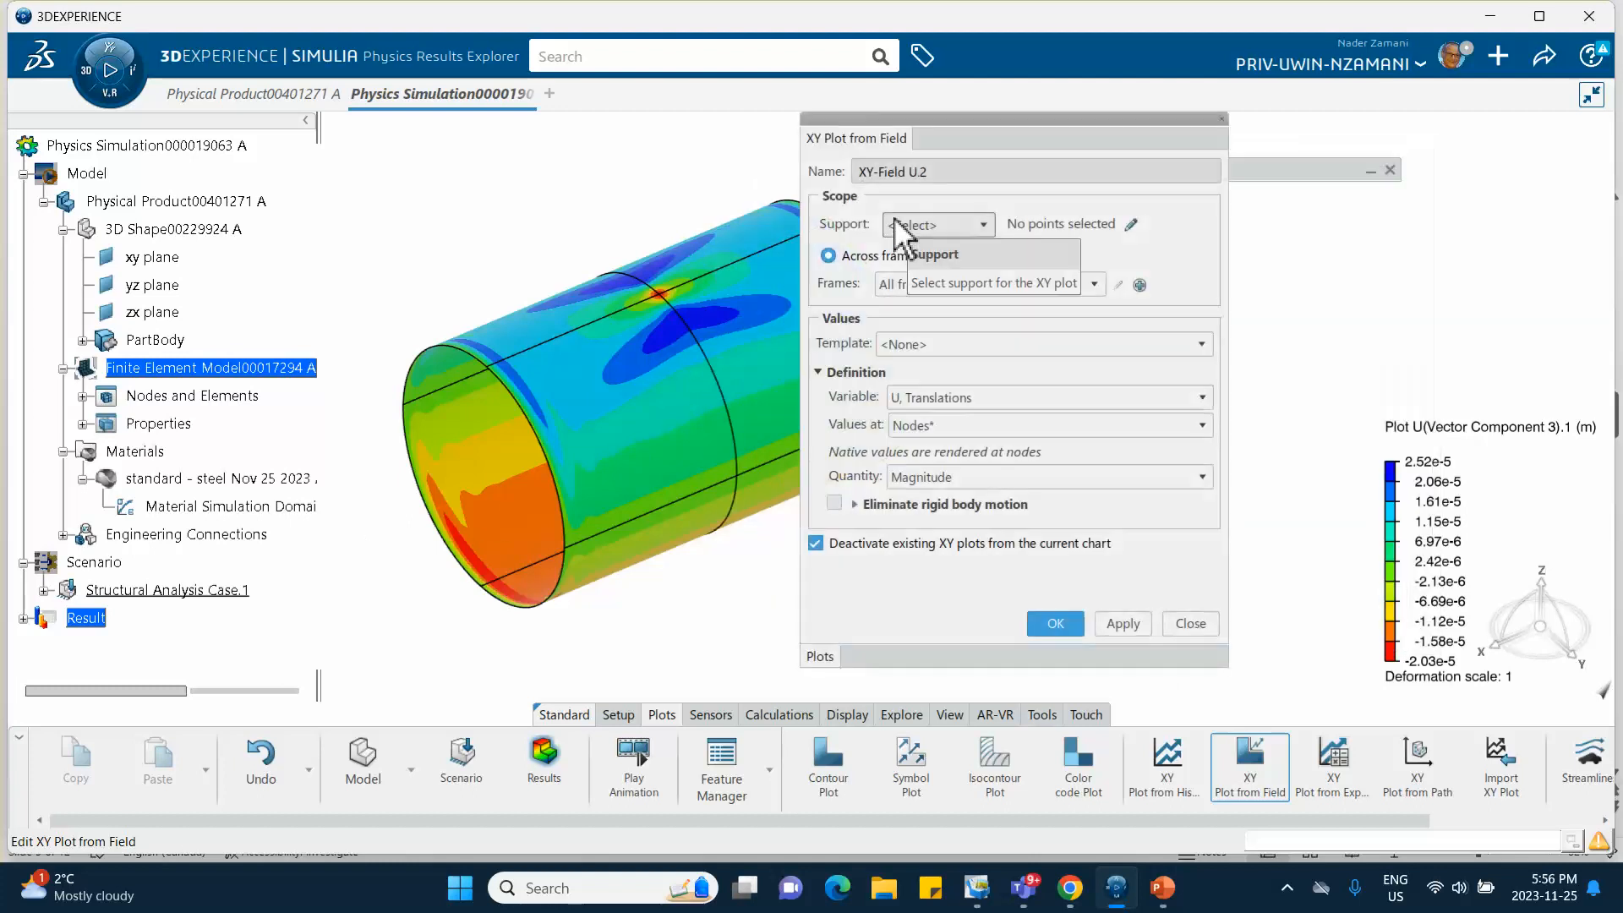
click(982, 227)
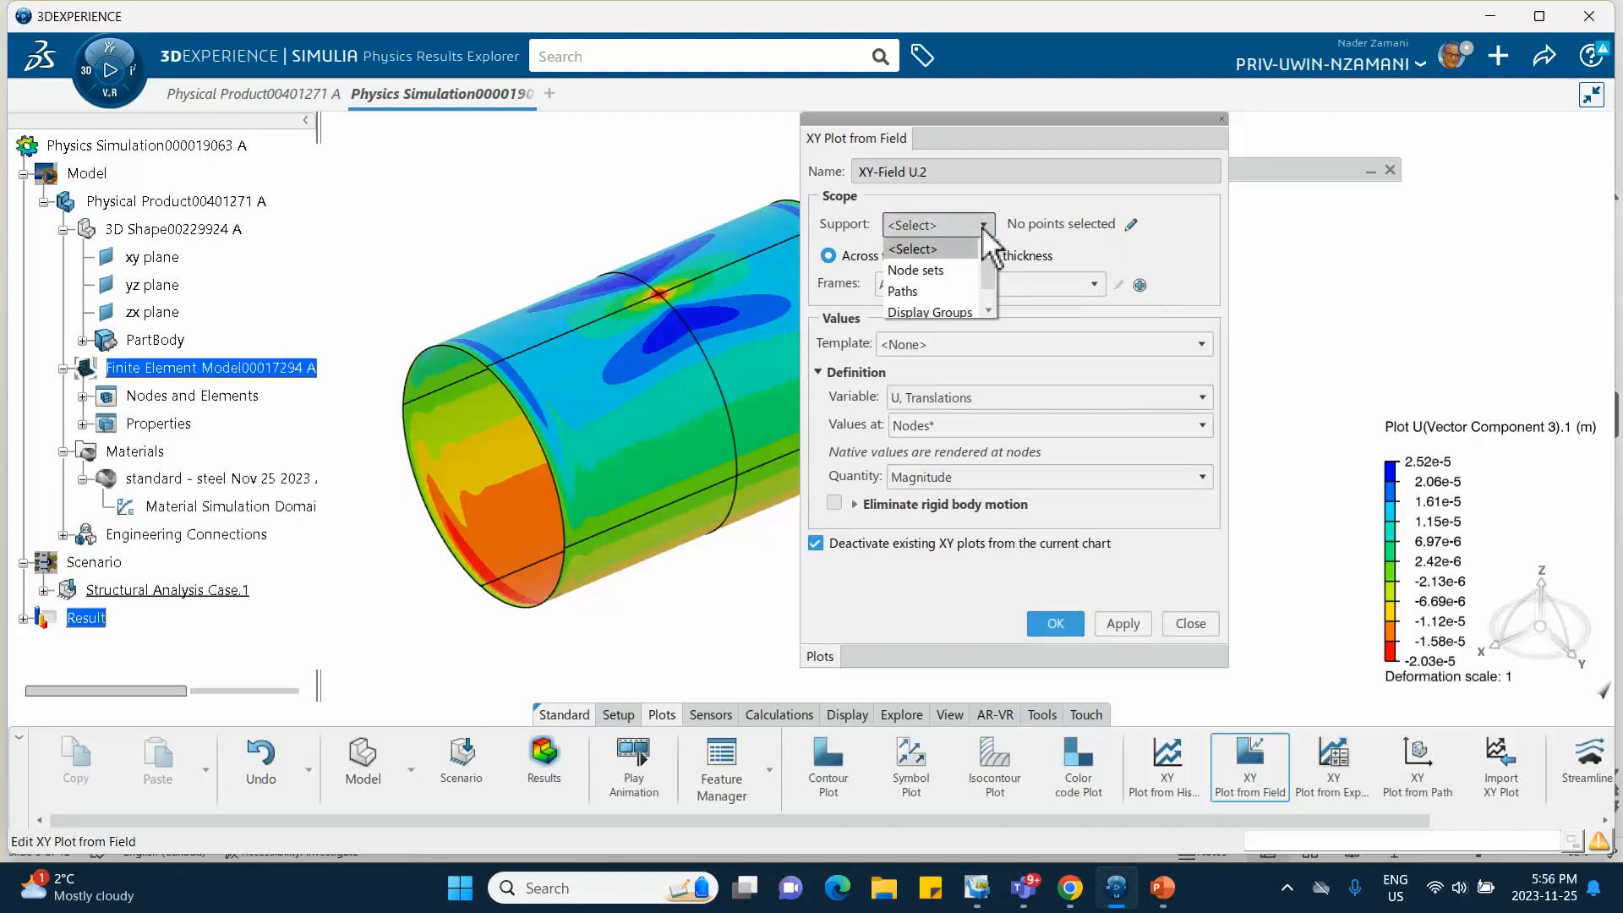
click(952, 272)
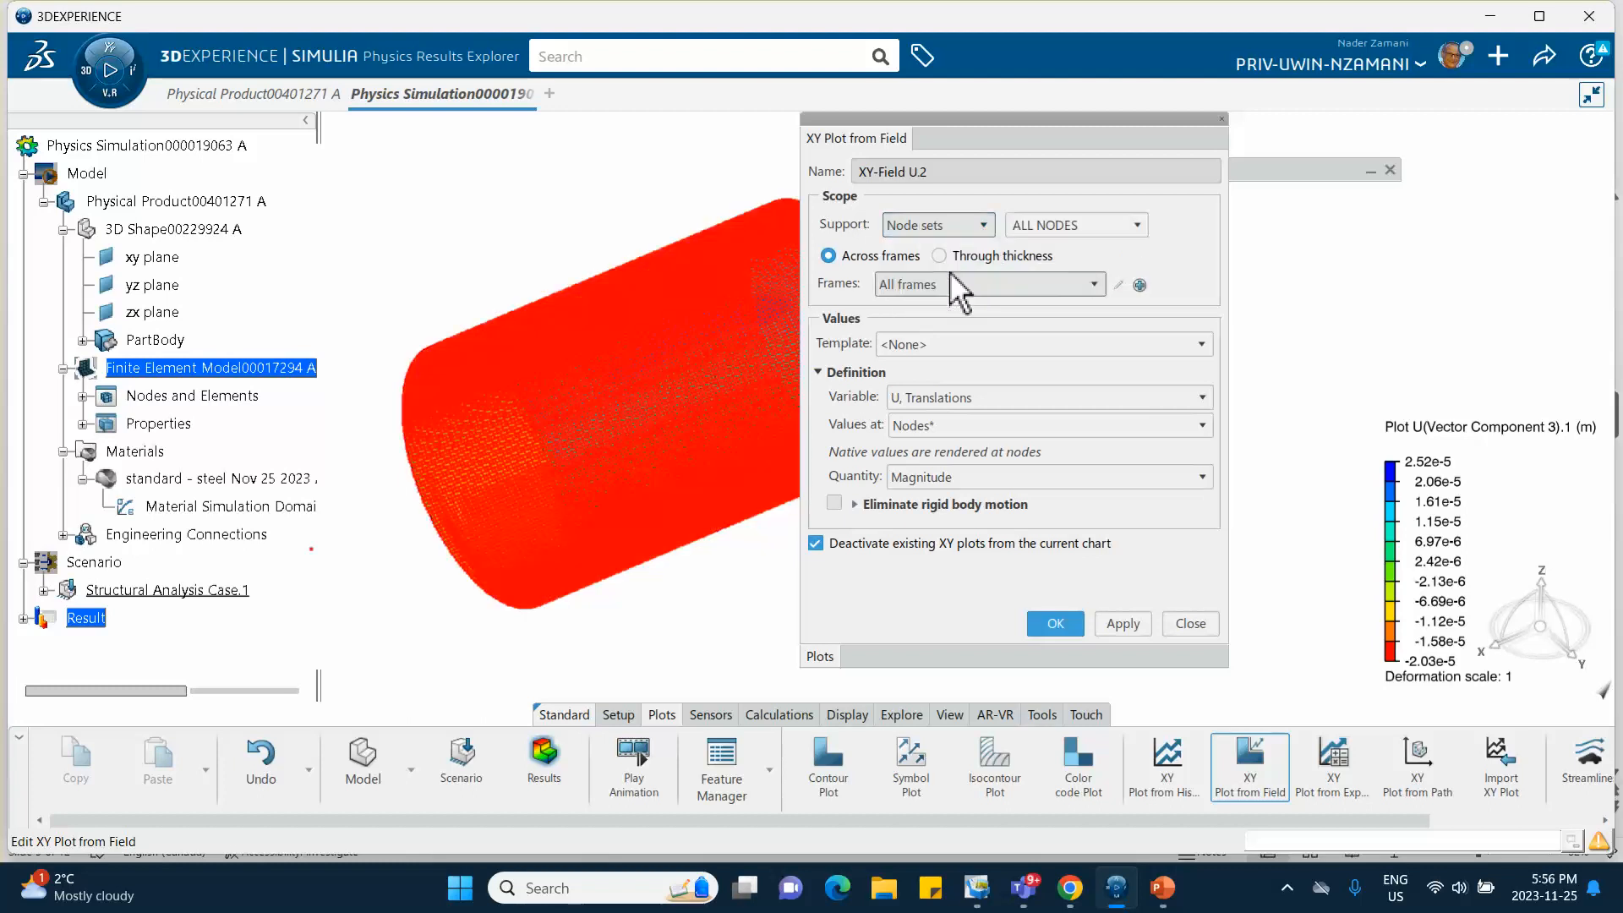
click(1138, 225)
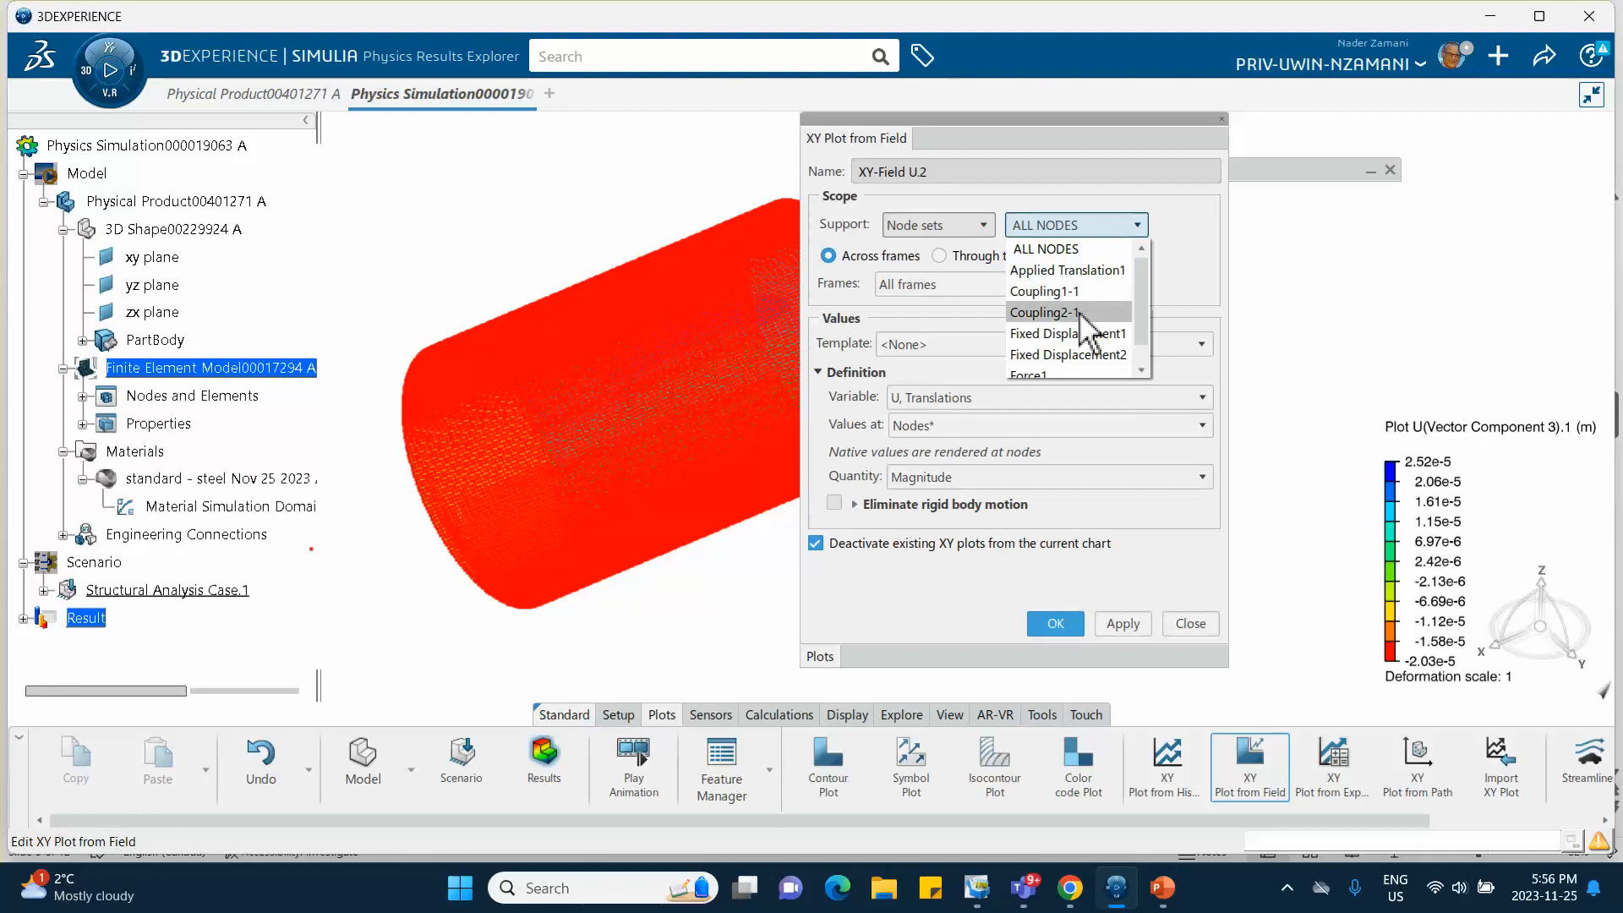
click(1069, 312)
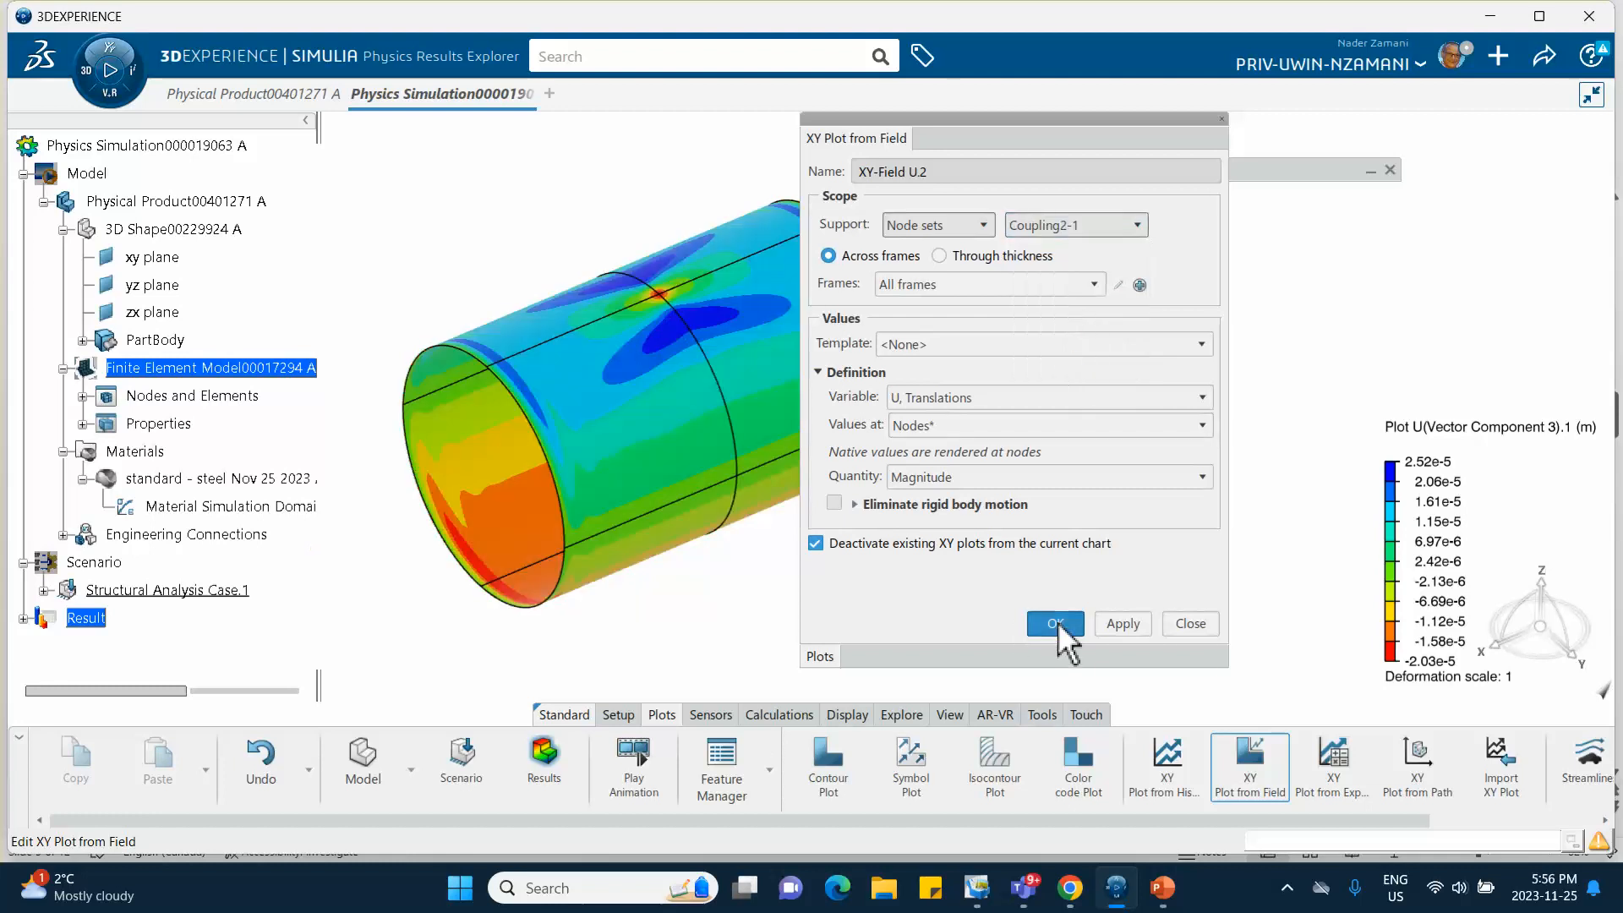
click(1054, 623)
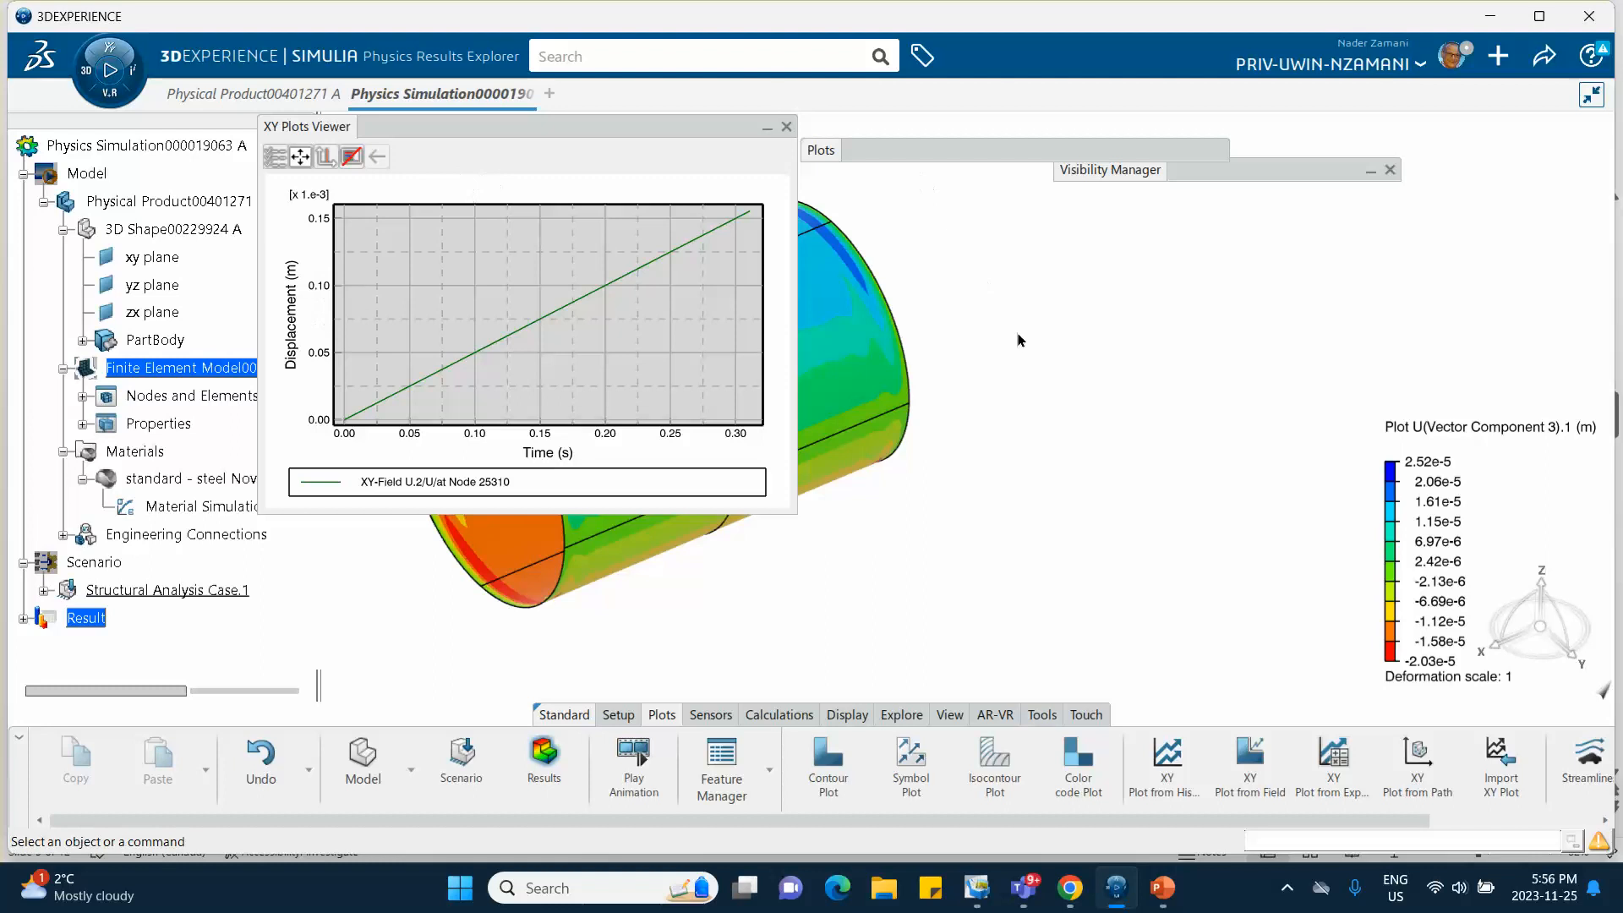
Create an XY plot from field of RF, Reaction forces, magnitude for node set Coupling2-1, and close the plot viewer and legend settings.
click(1257, 771)
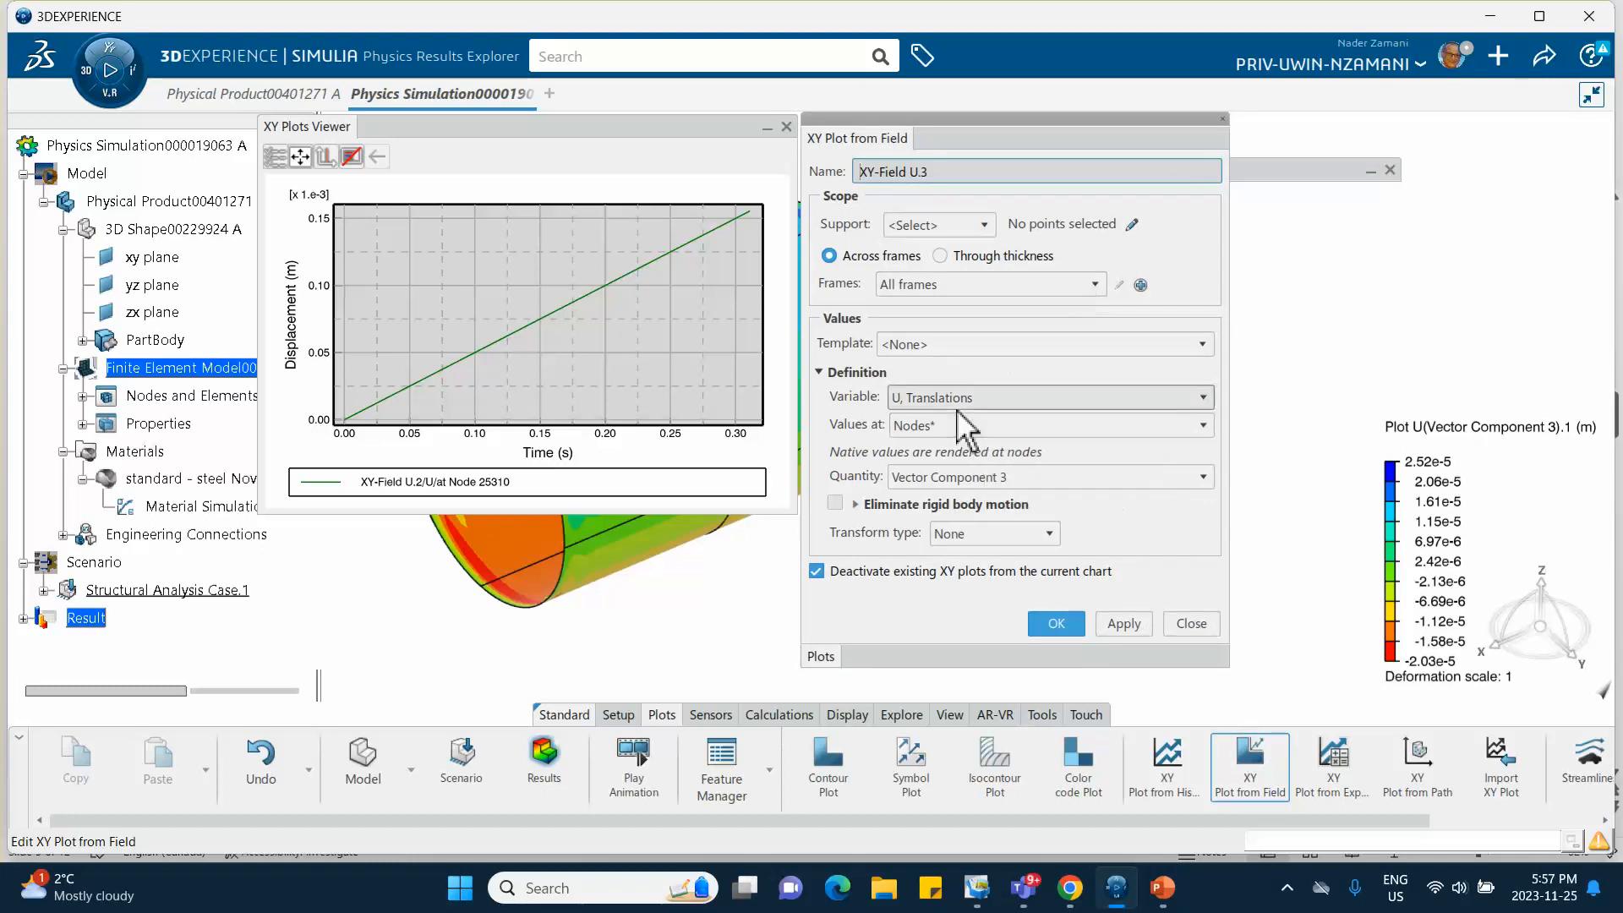
click(955, 398)
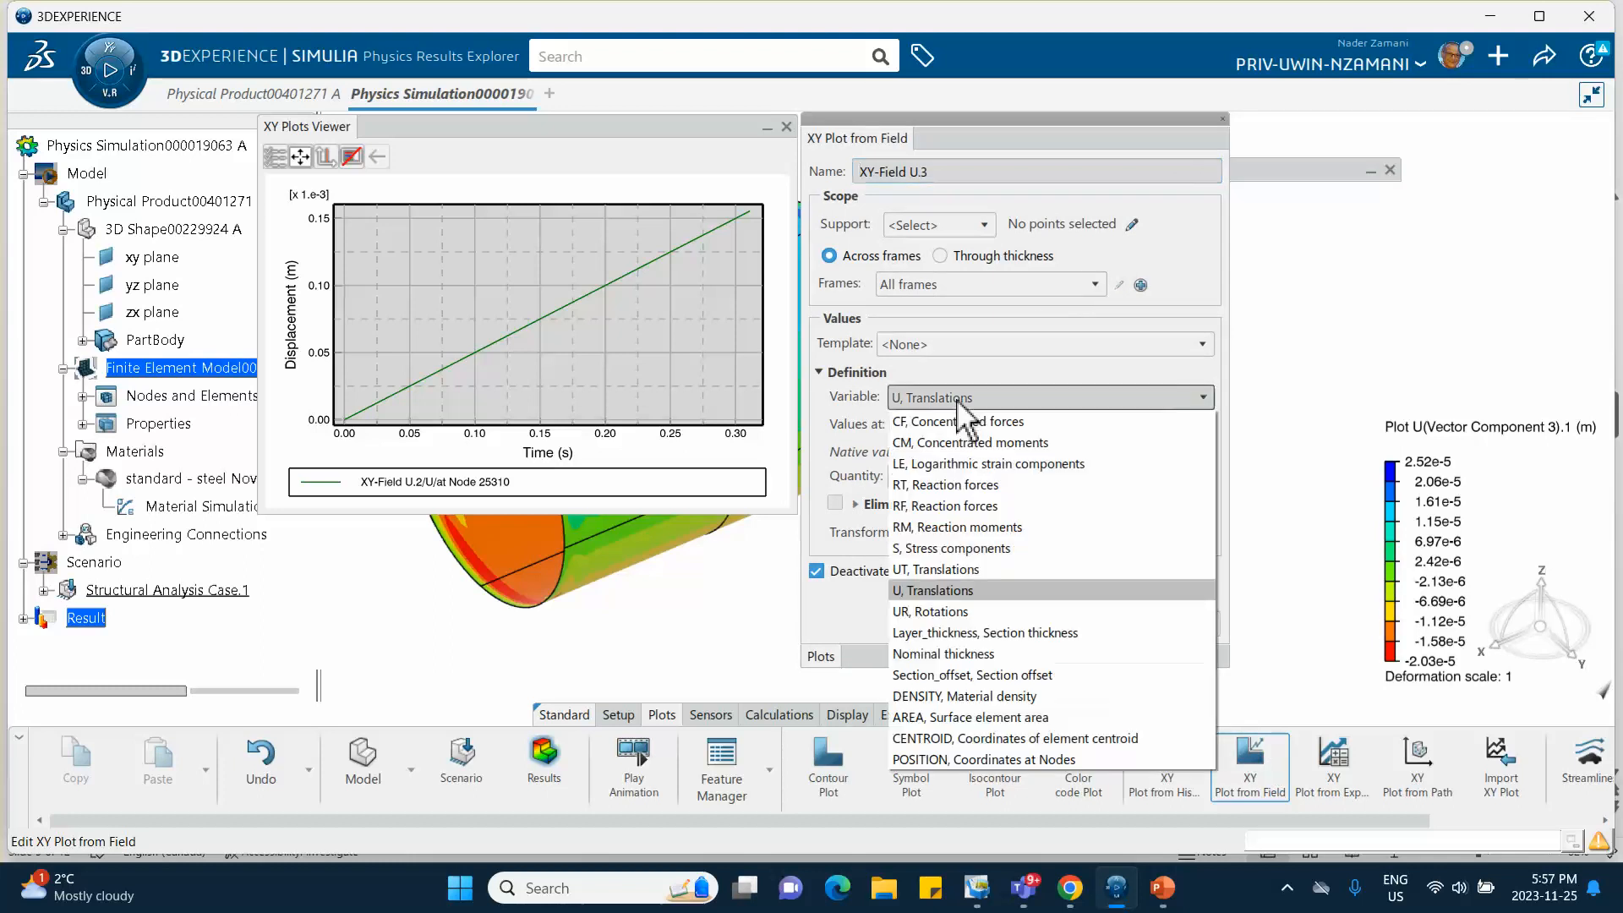
click(940, 506)
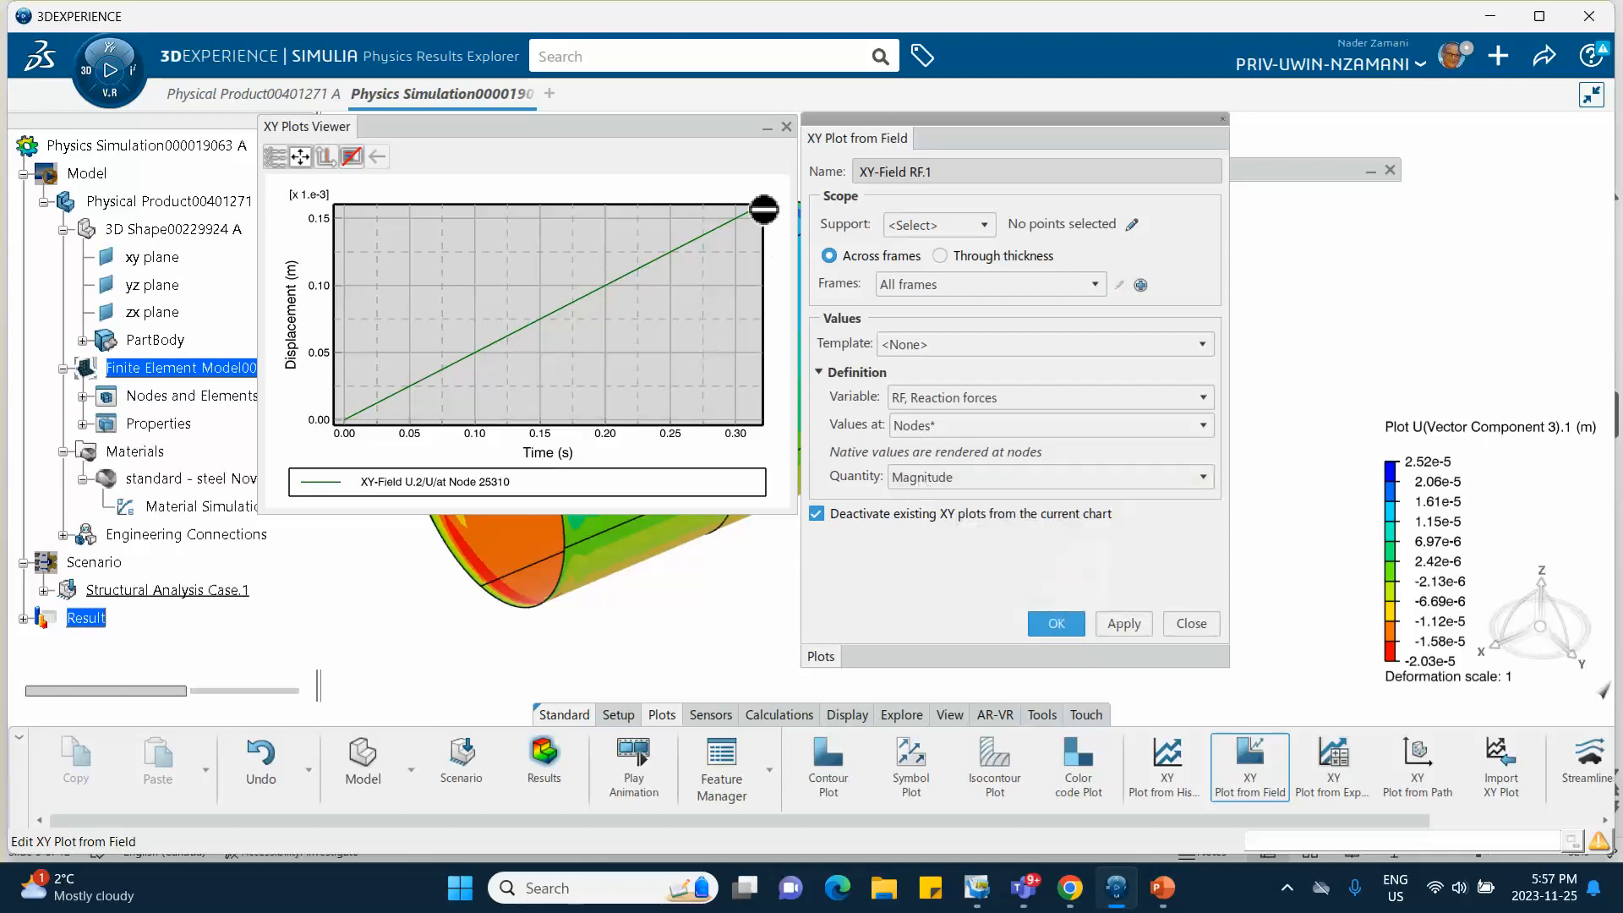
click(985, 226)
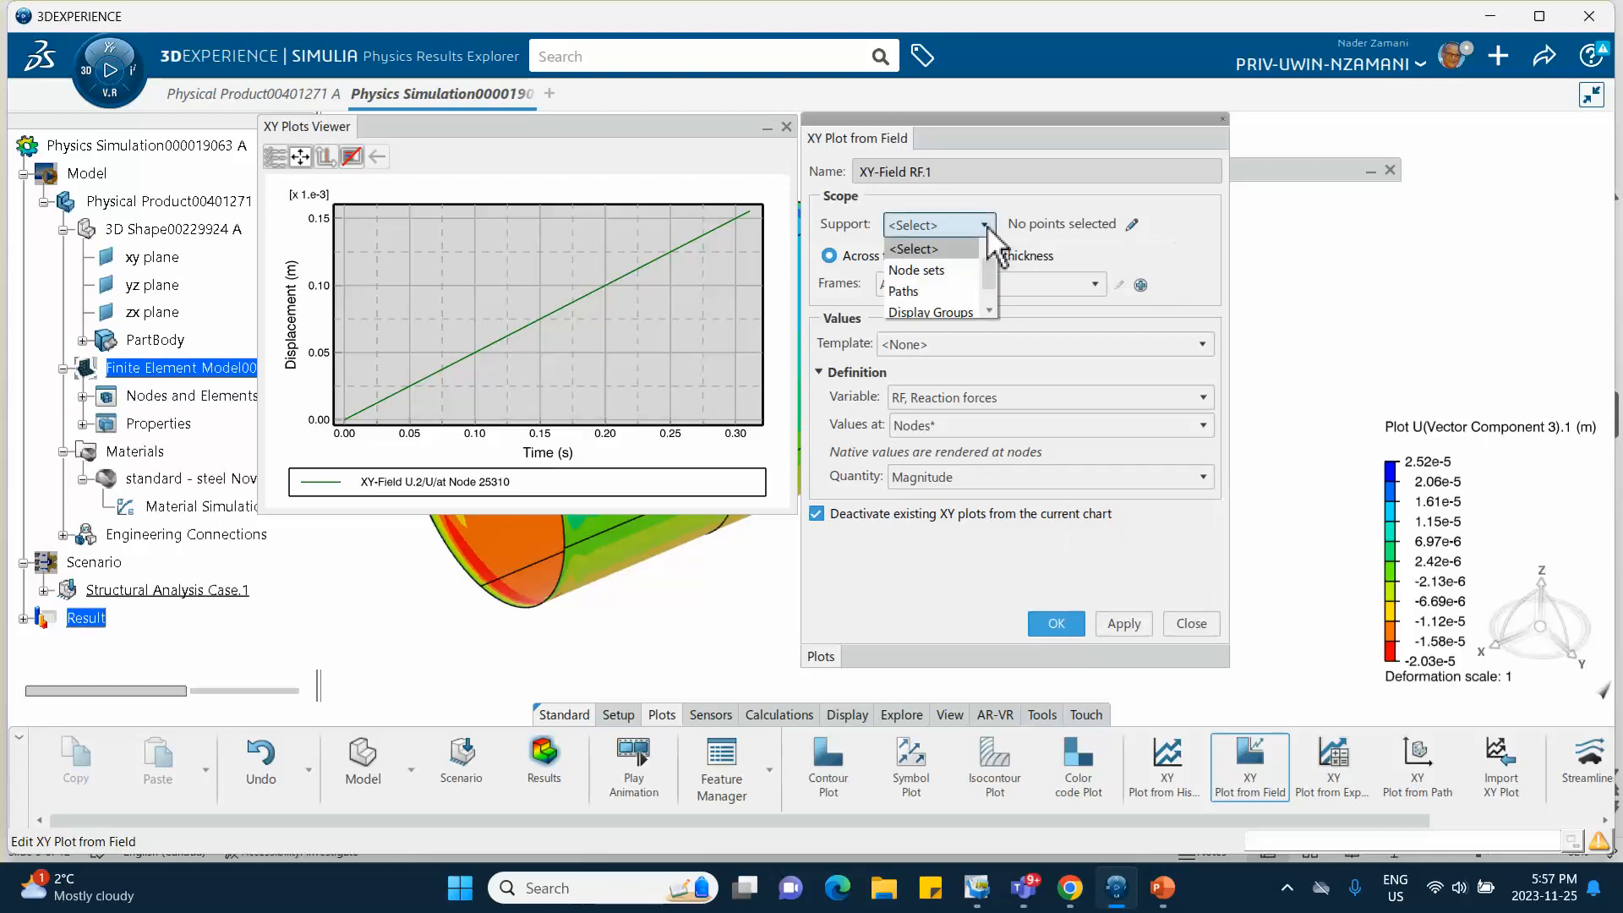
click(955, 270)
click(1138, 226)
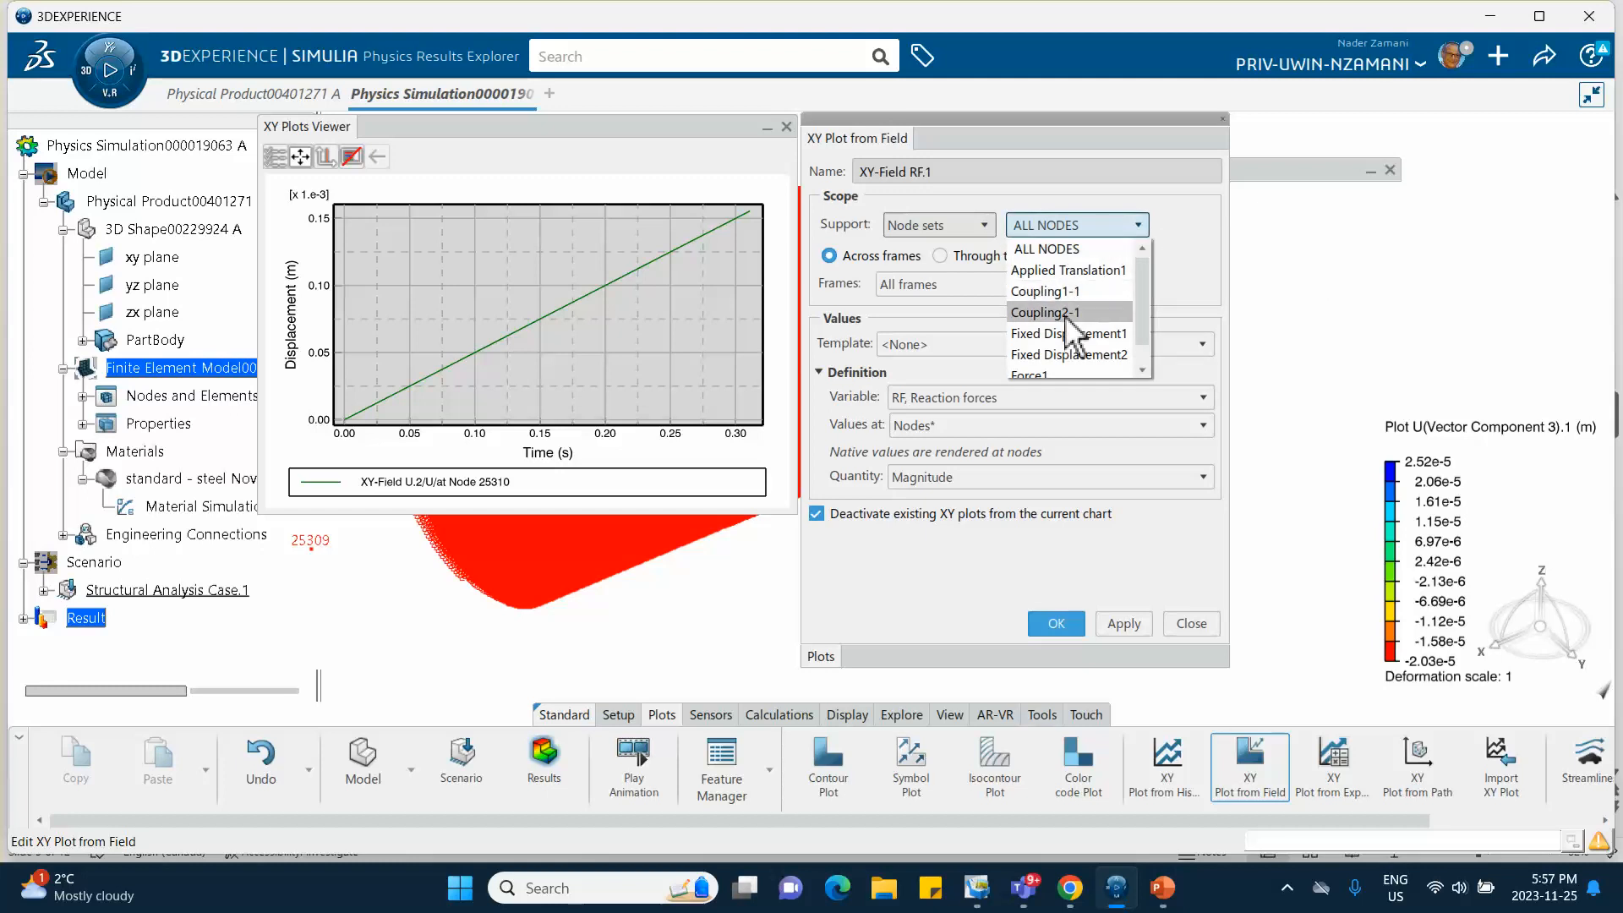
click(1068, 315)
click(1067, 623)
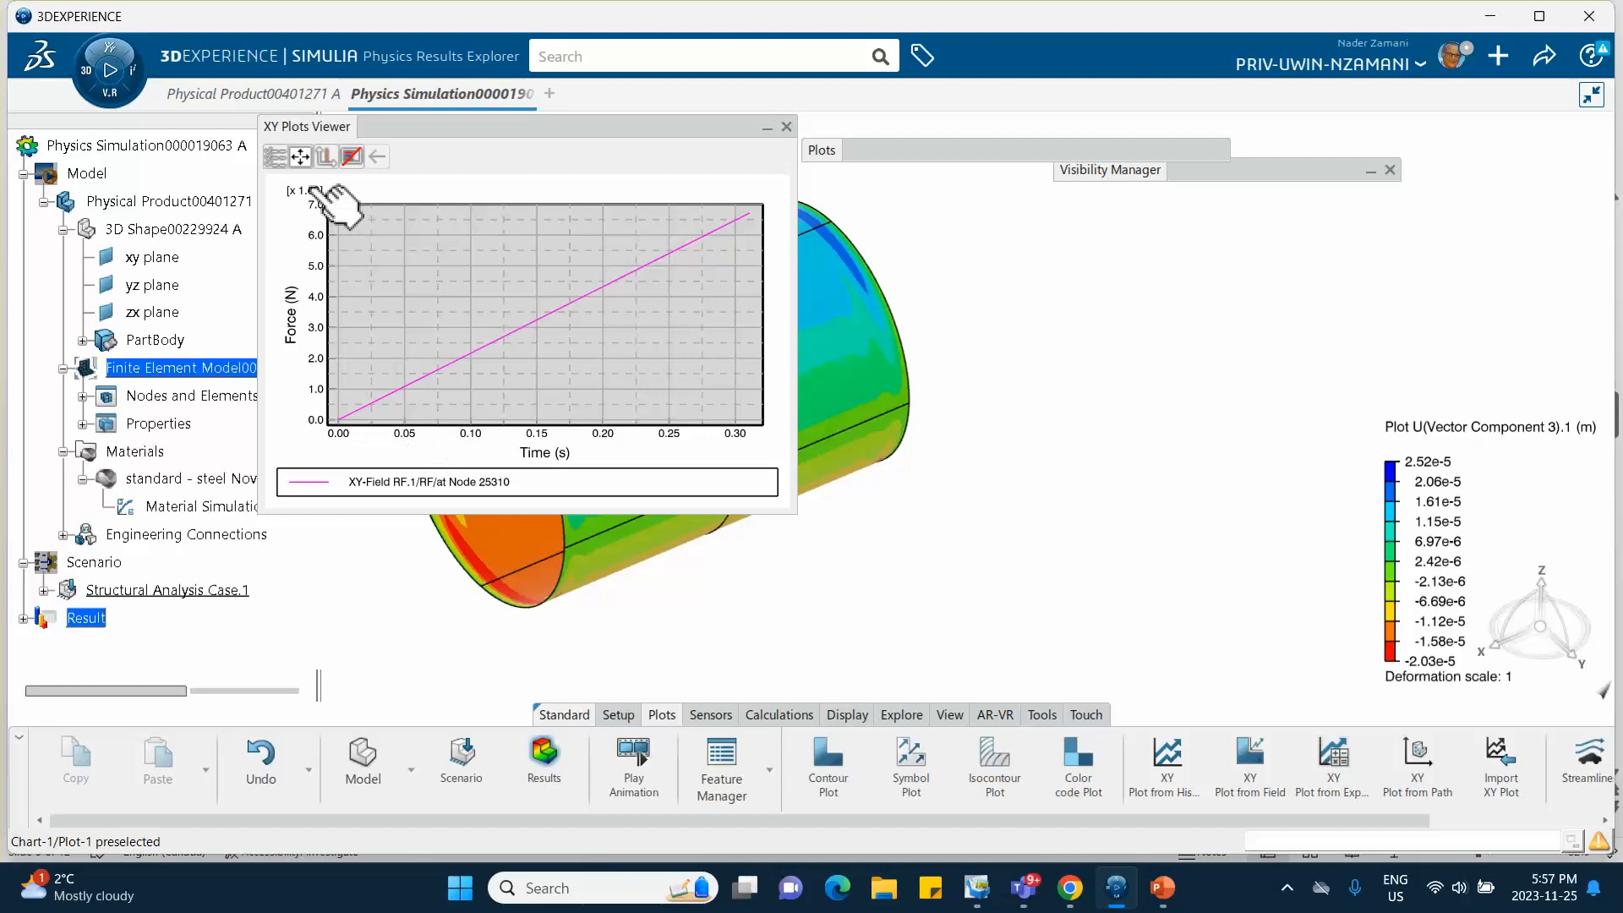
click(785, 127)
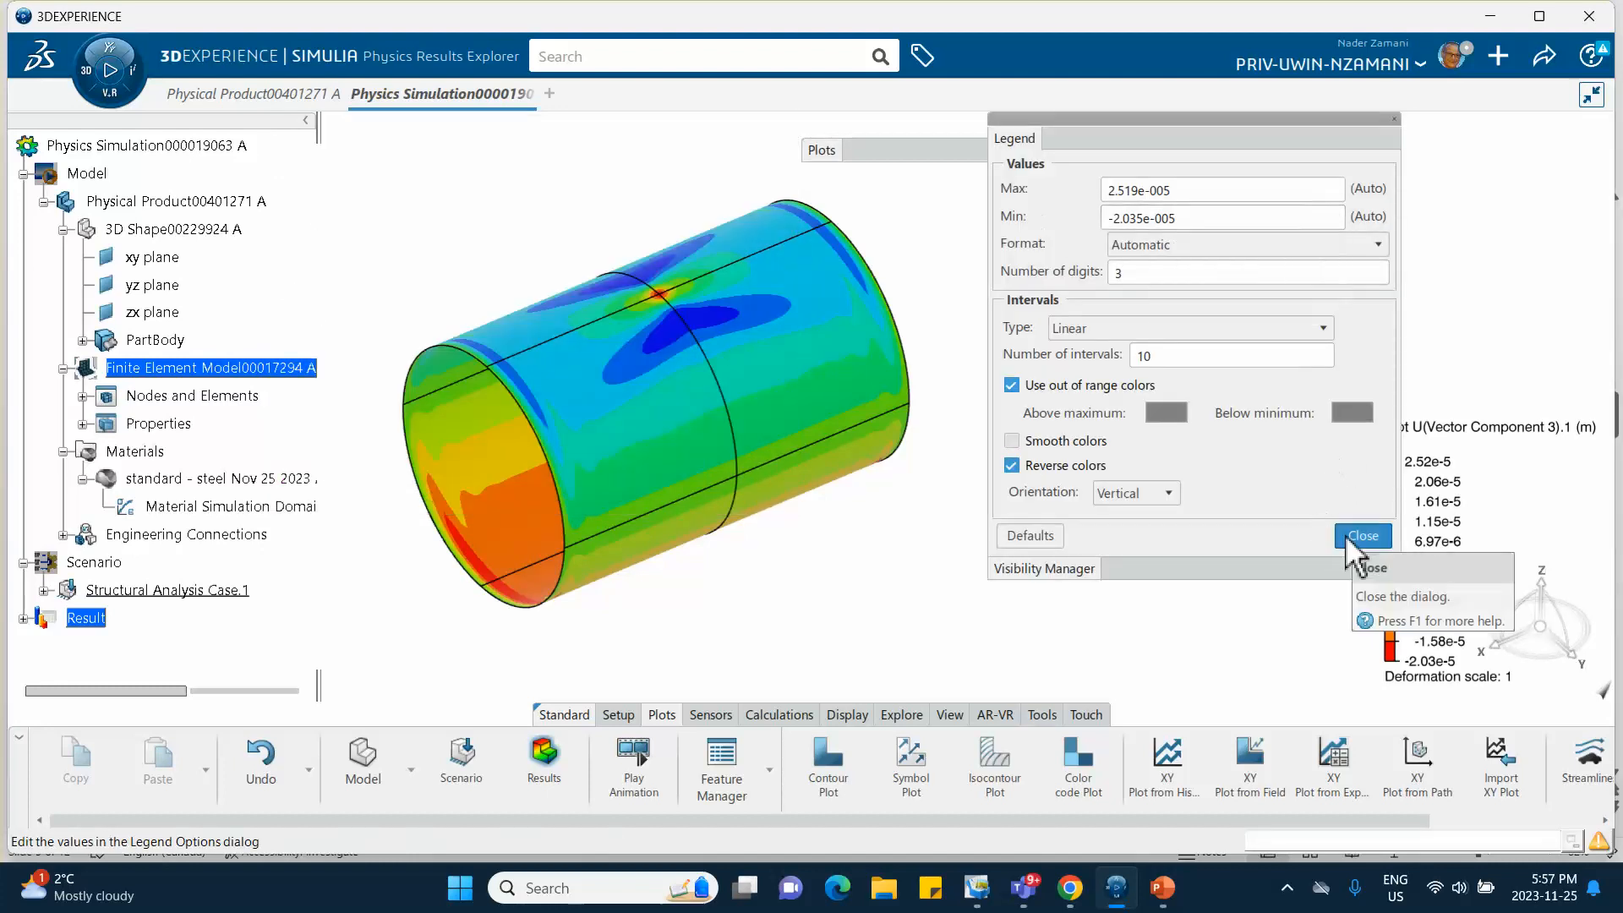
click(1357, 535)
Expand the structural analysis case's XY plots in the Result tree and delete XY-Field U.2.
scroll(77, 405, down, 3)
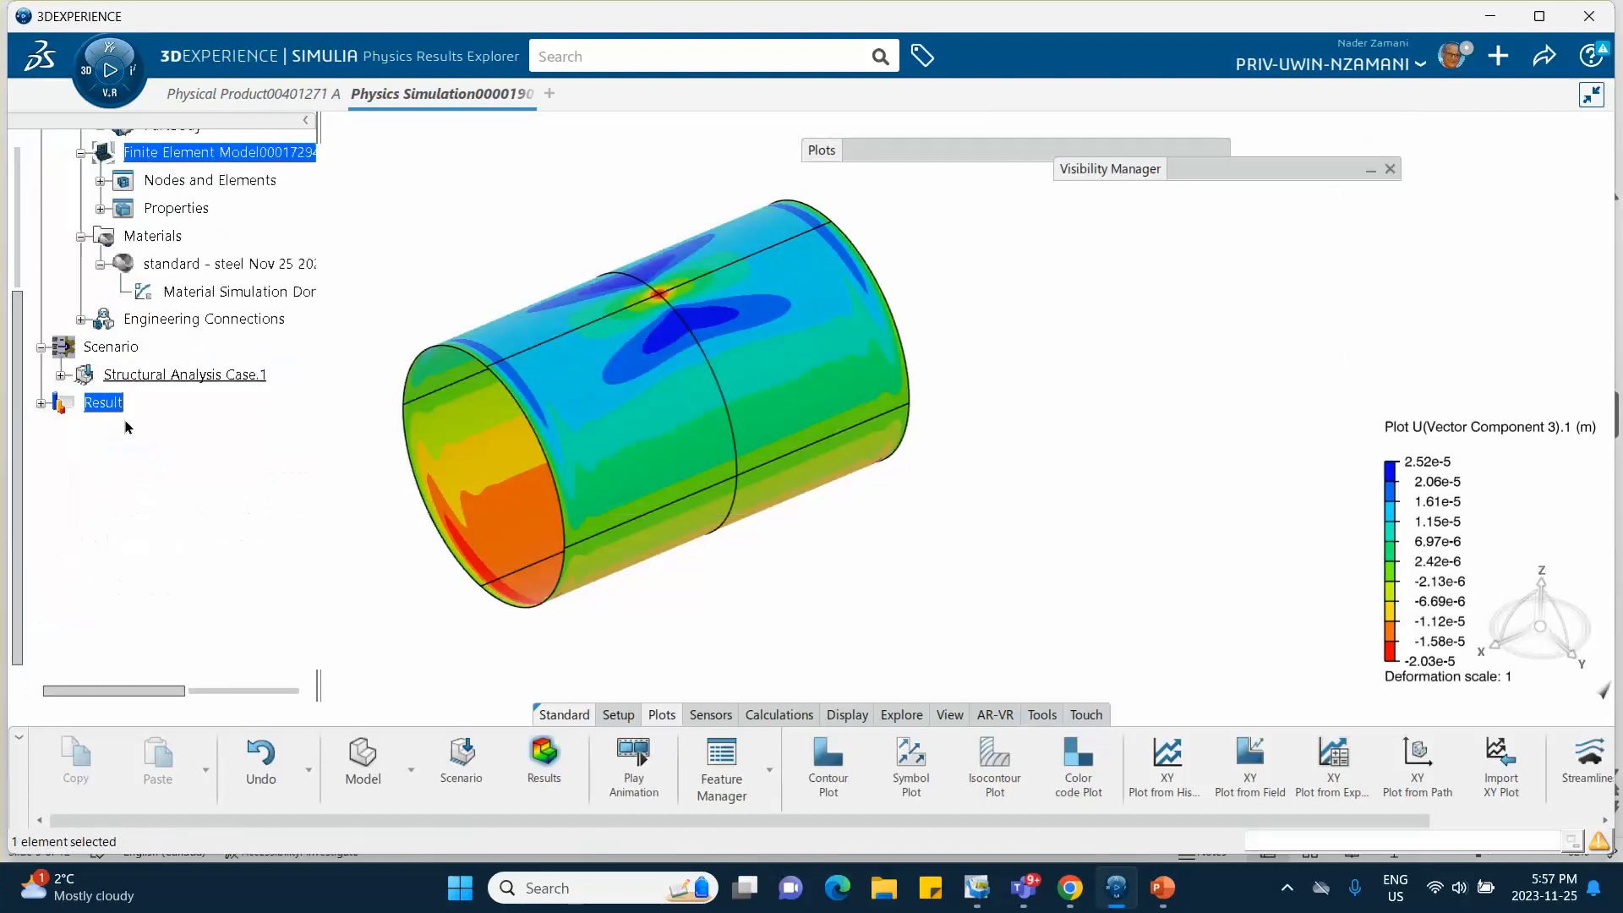
click(41, 403)
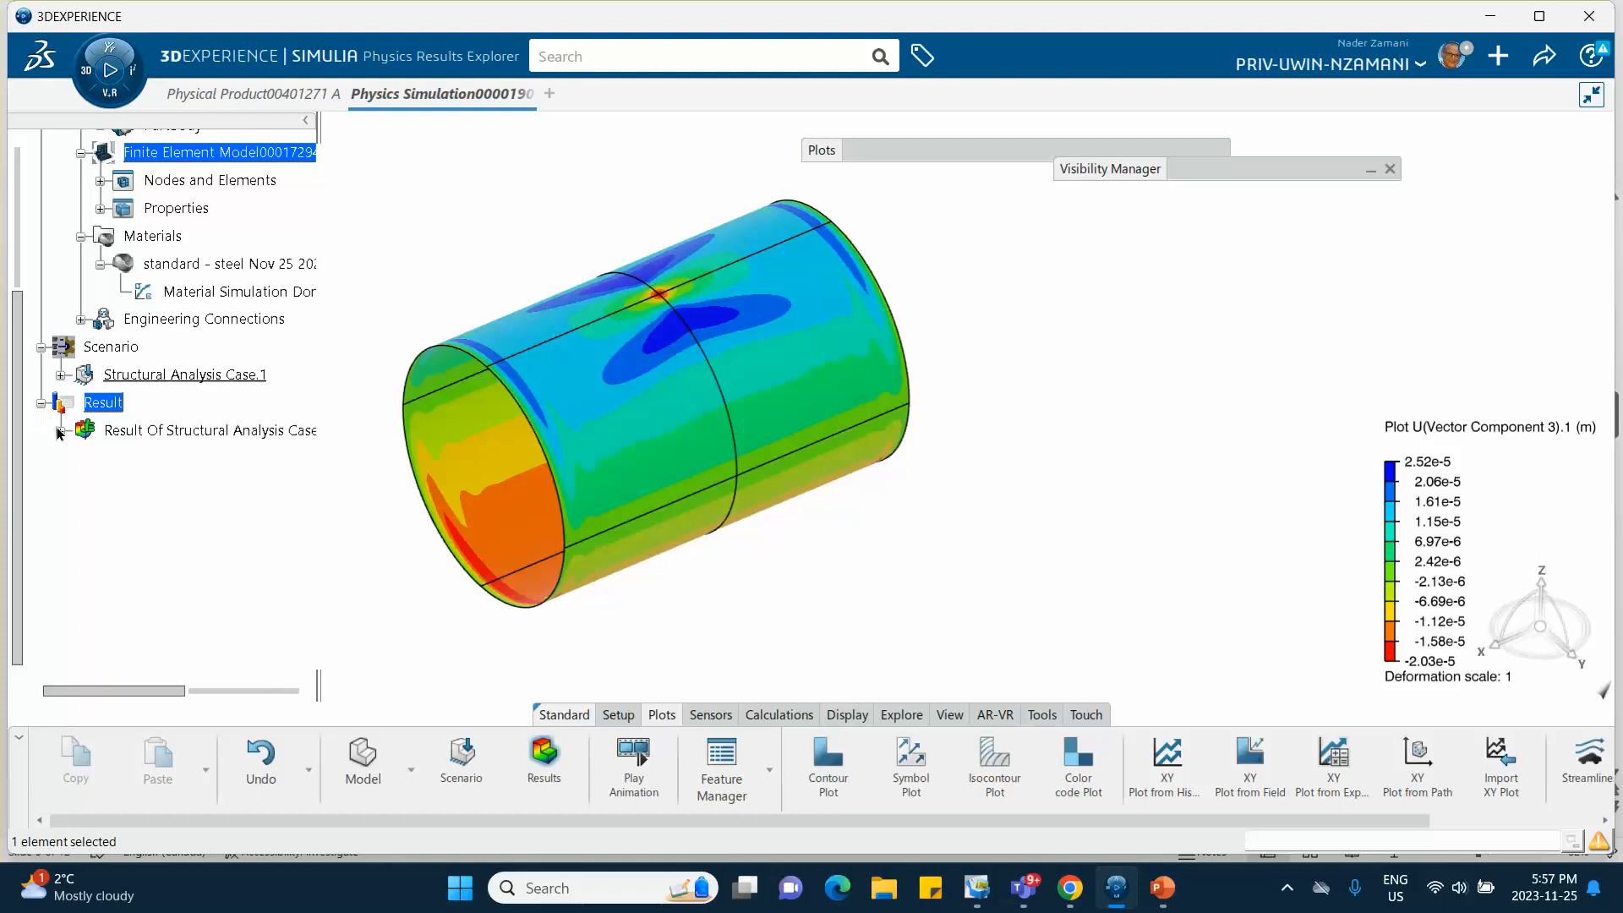
click(60, 431)
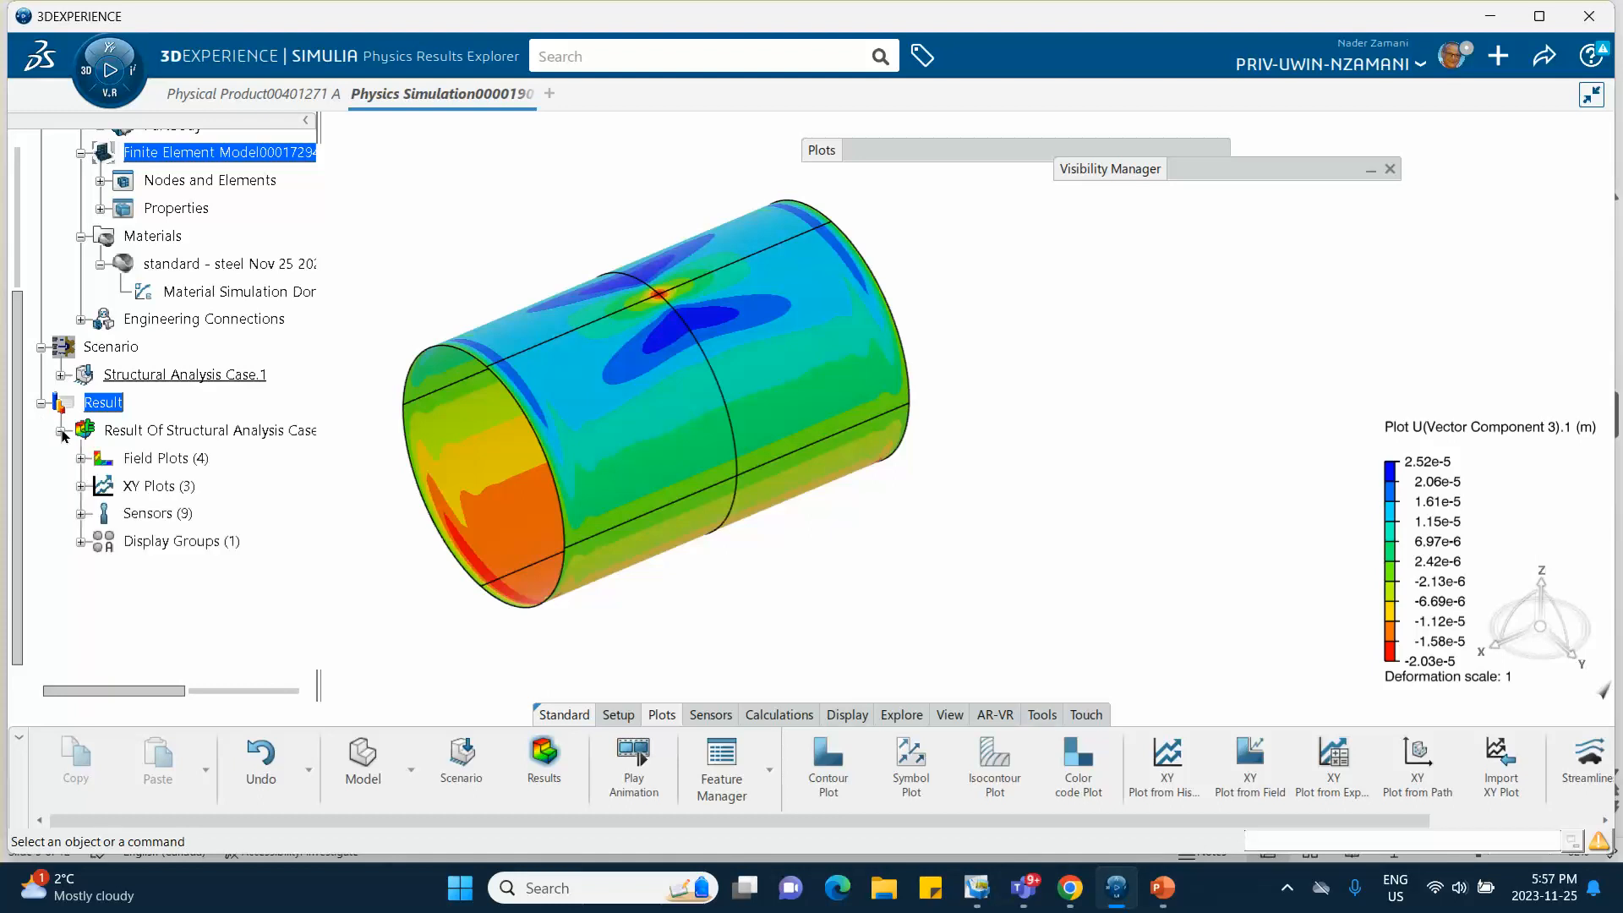
click(80, 487)
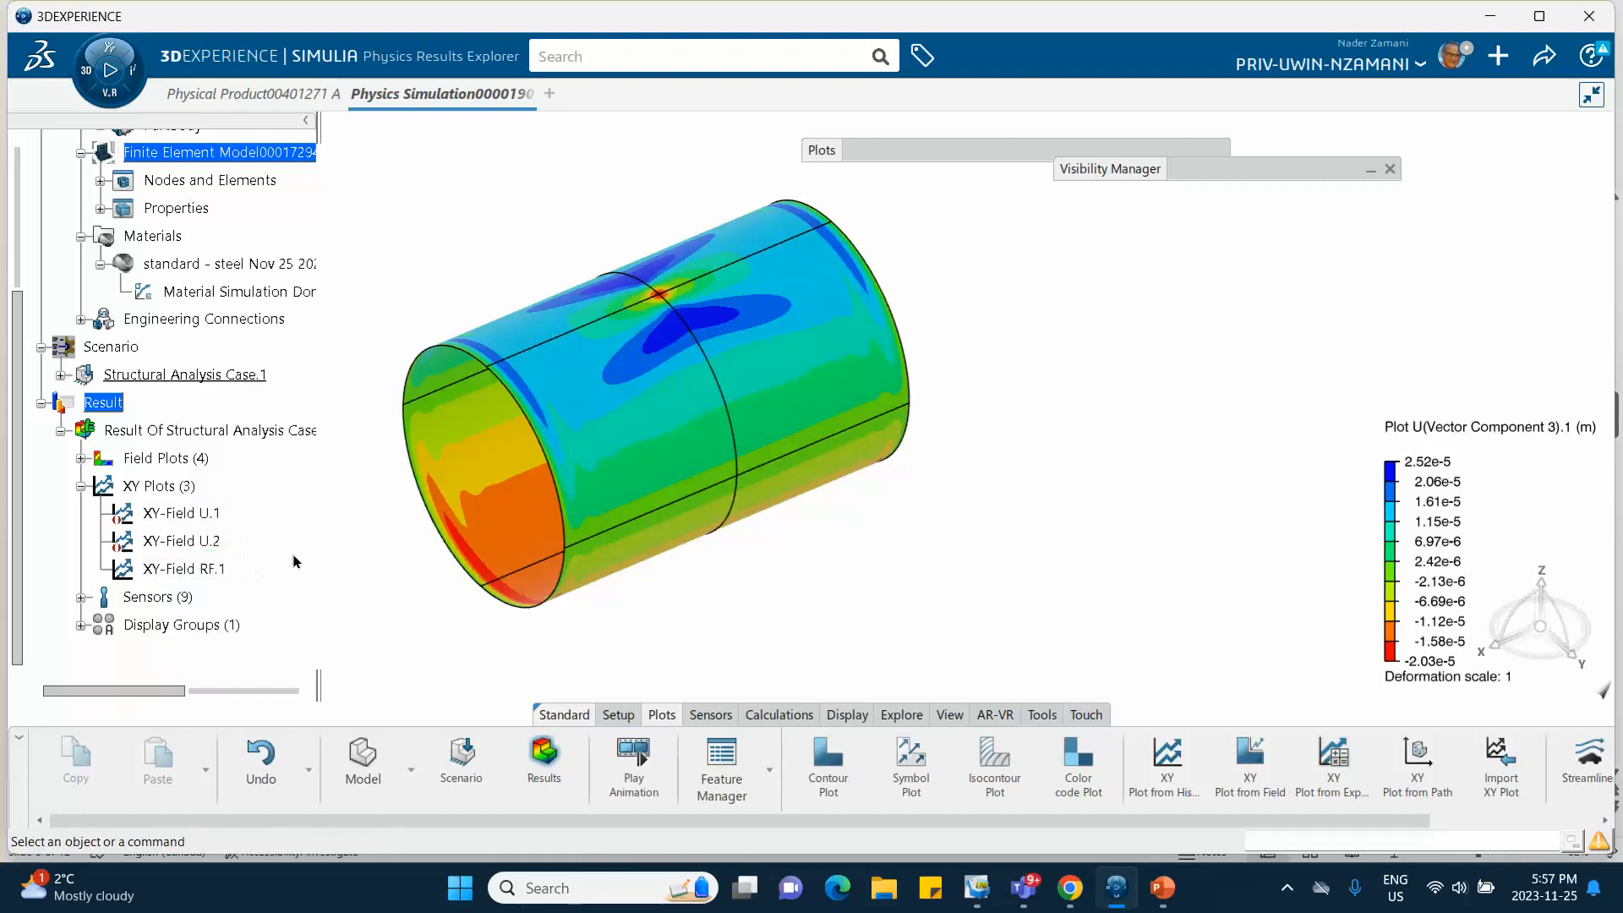
click(199, 549)
right_click(199, 550)
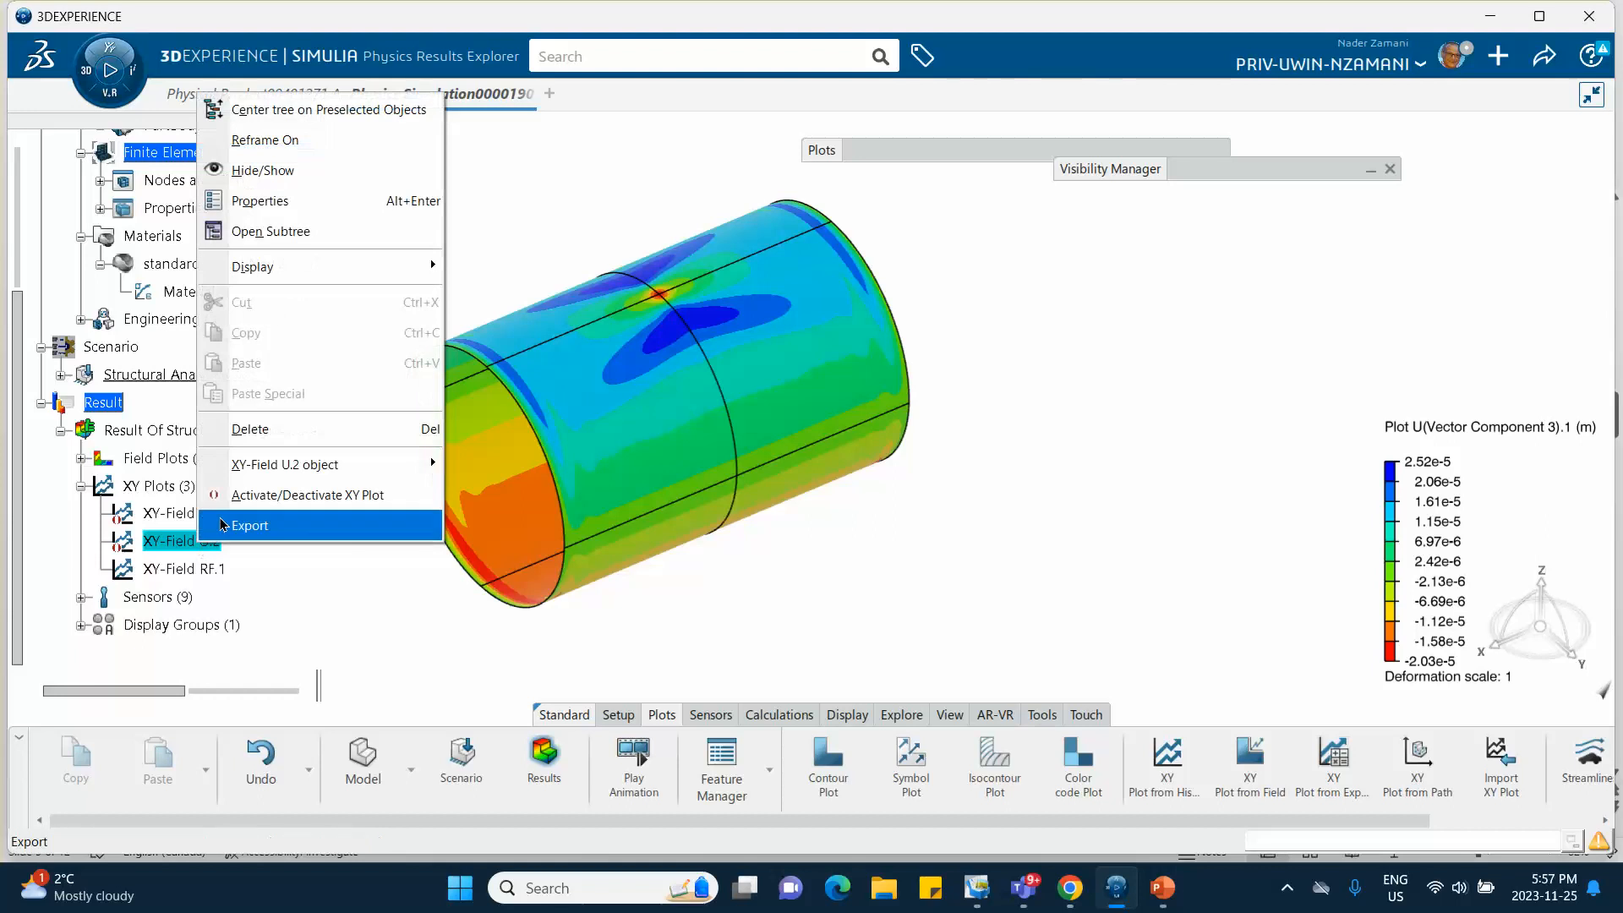
click(242, 437)
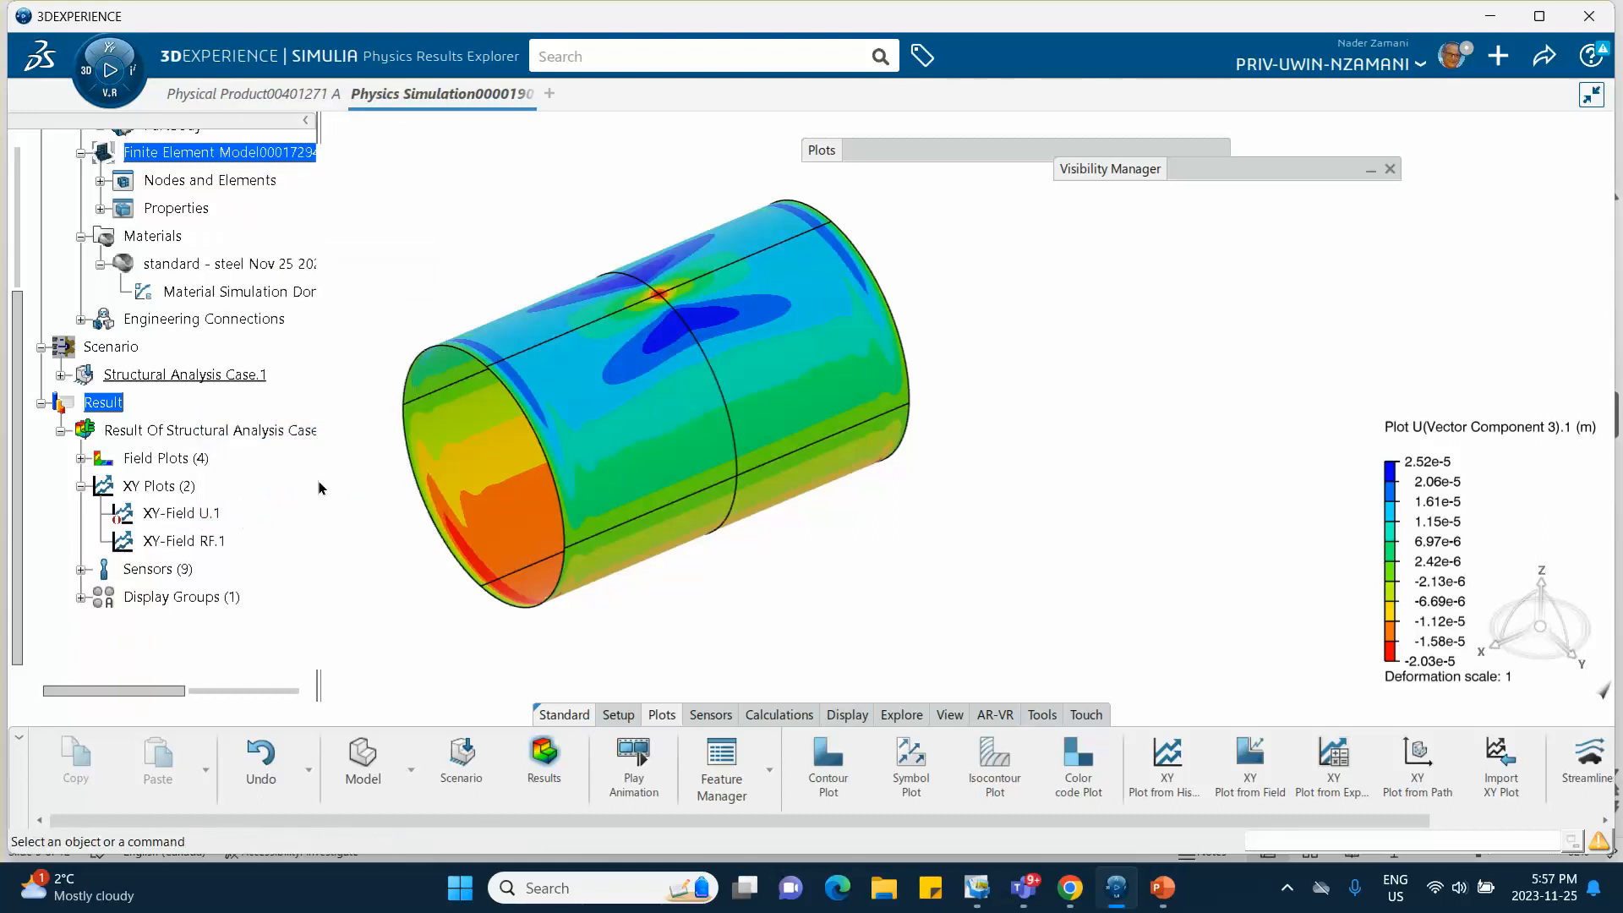
Reopen and reapply the XY-Field U.1 and XY-Field RF.1 definitions, view both curves together, and close the plot viewer.
double_click(182, 514)
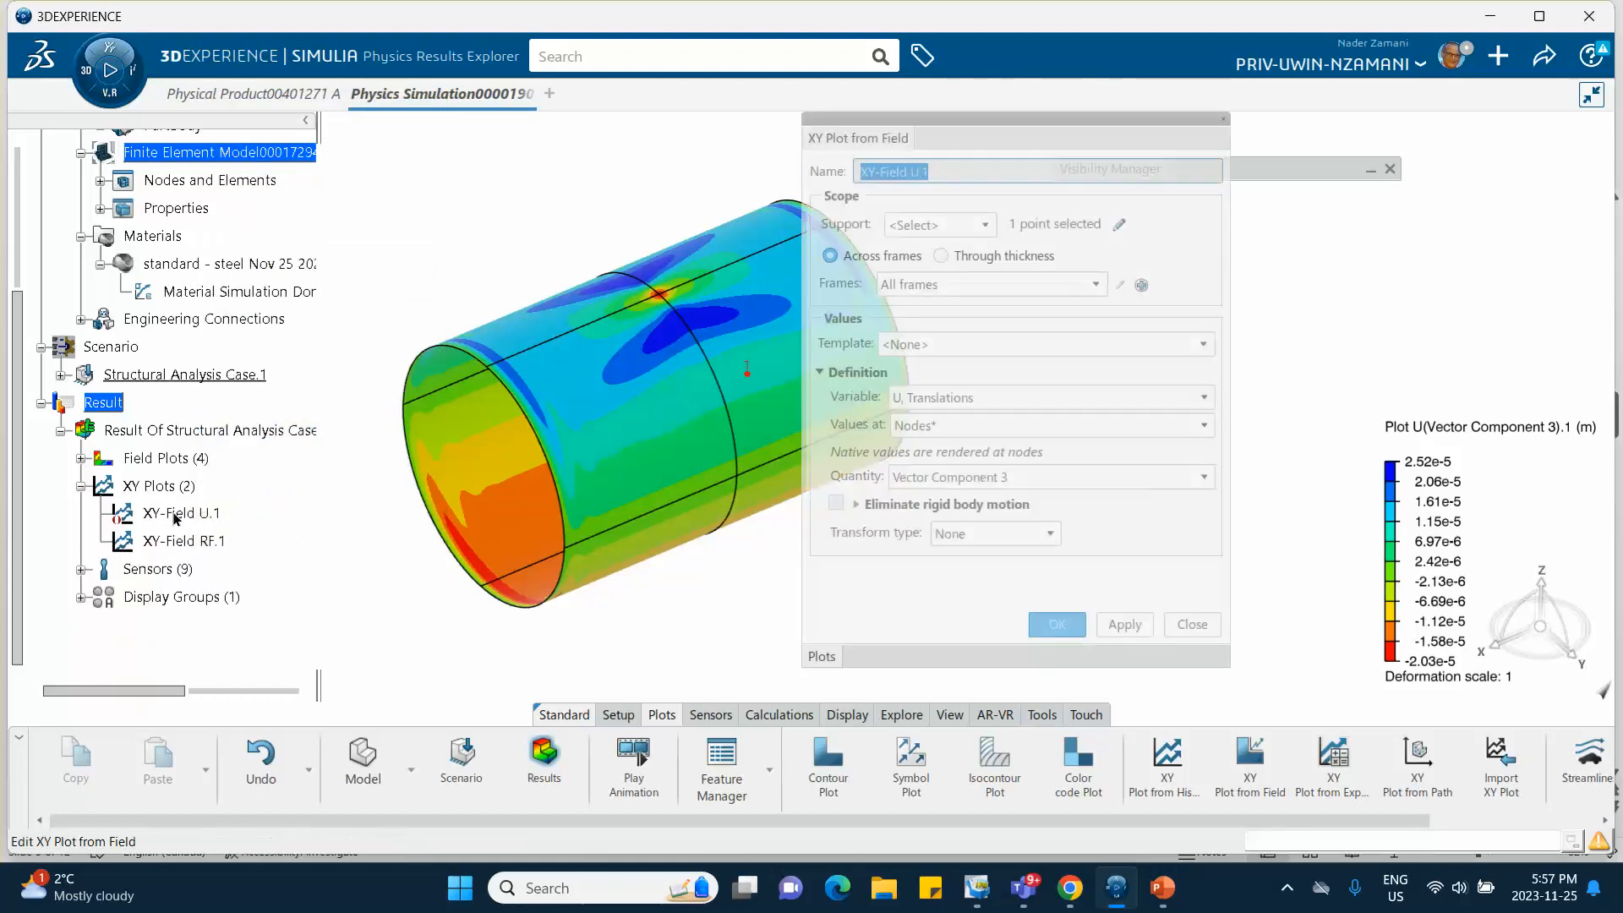
click(1082, 626)
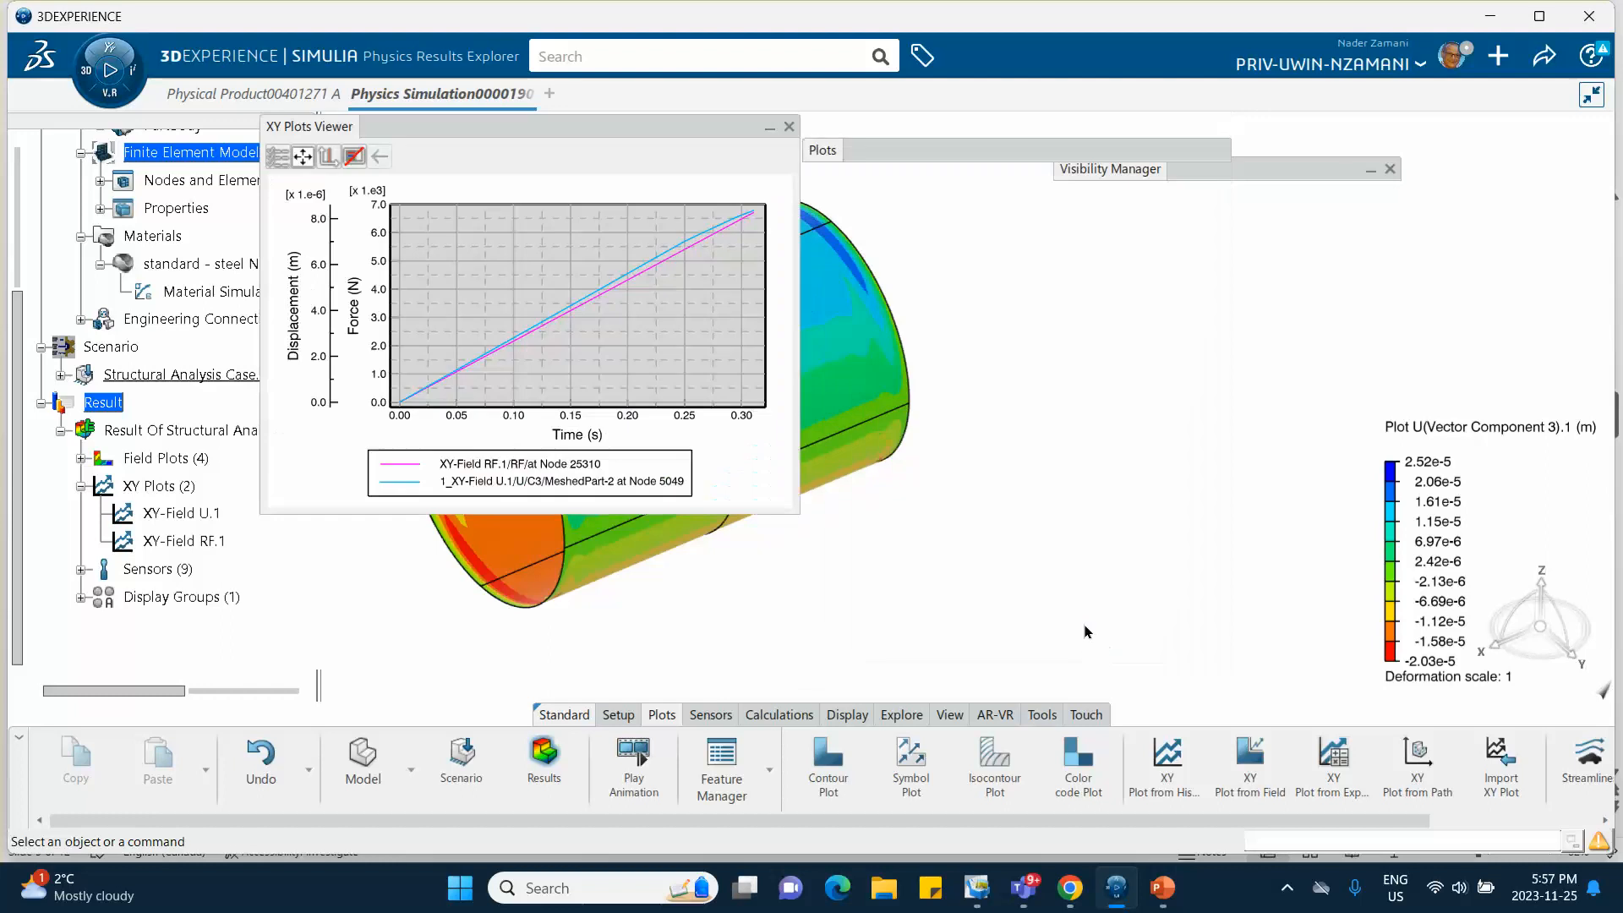
click(789, 126)
double_click(183, 541)
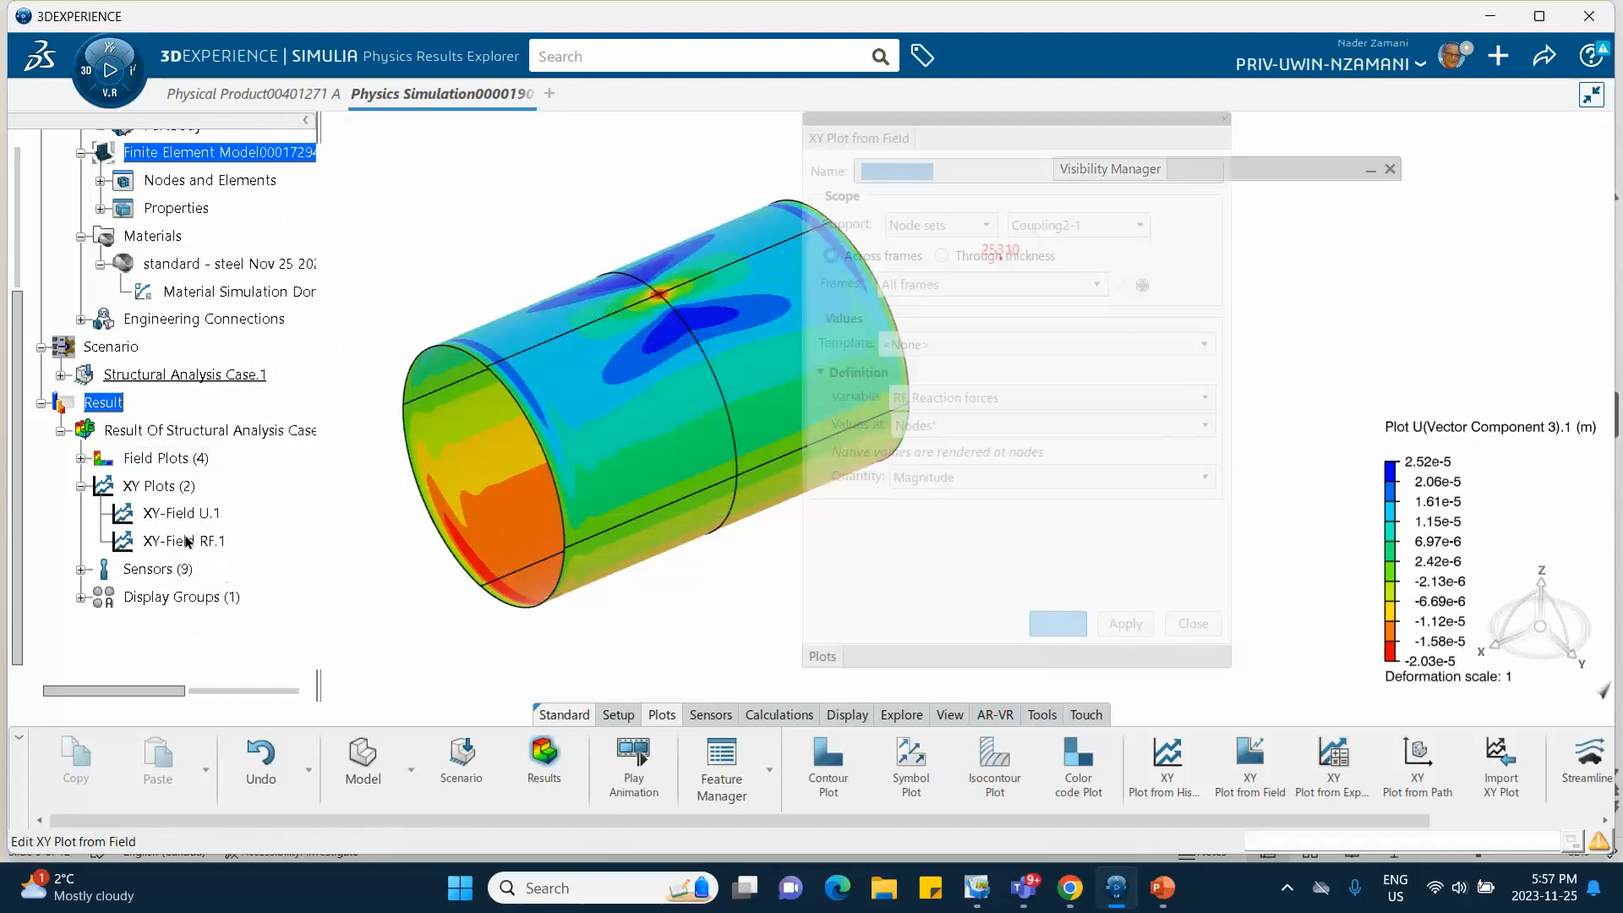
click(1070, 623)
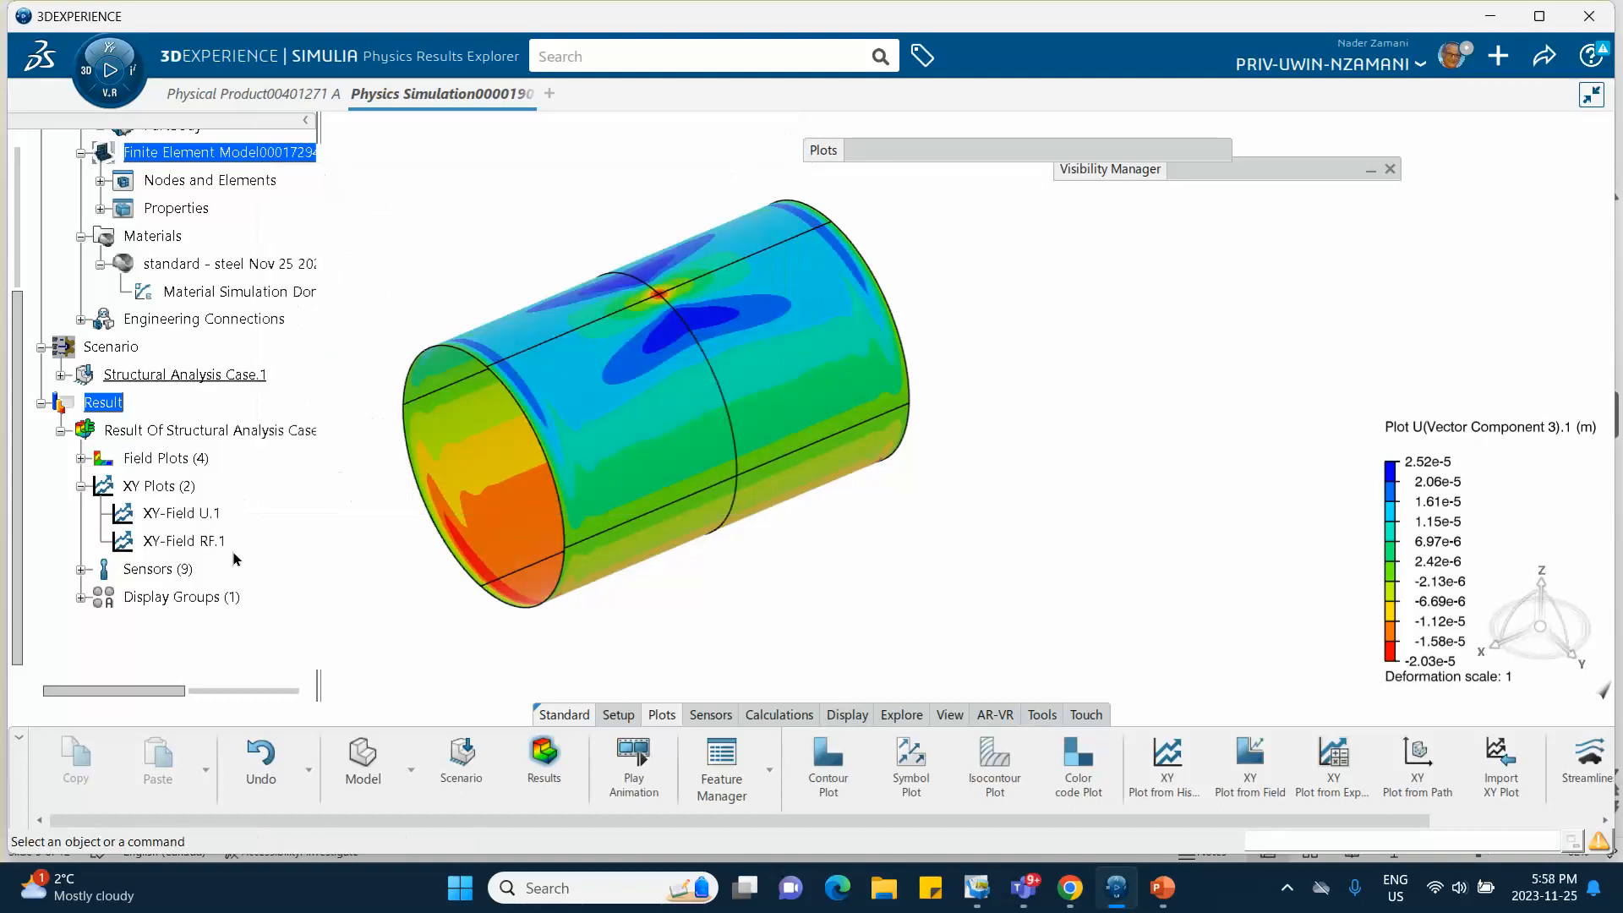
double_click(203, 513)
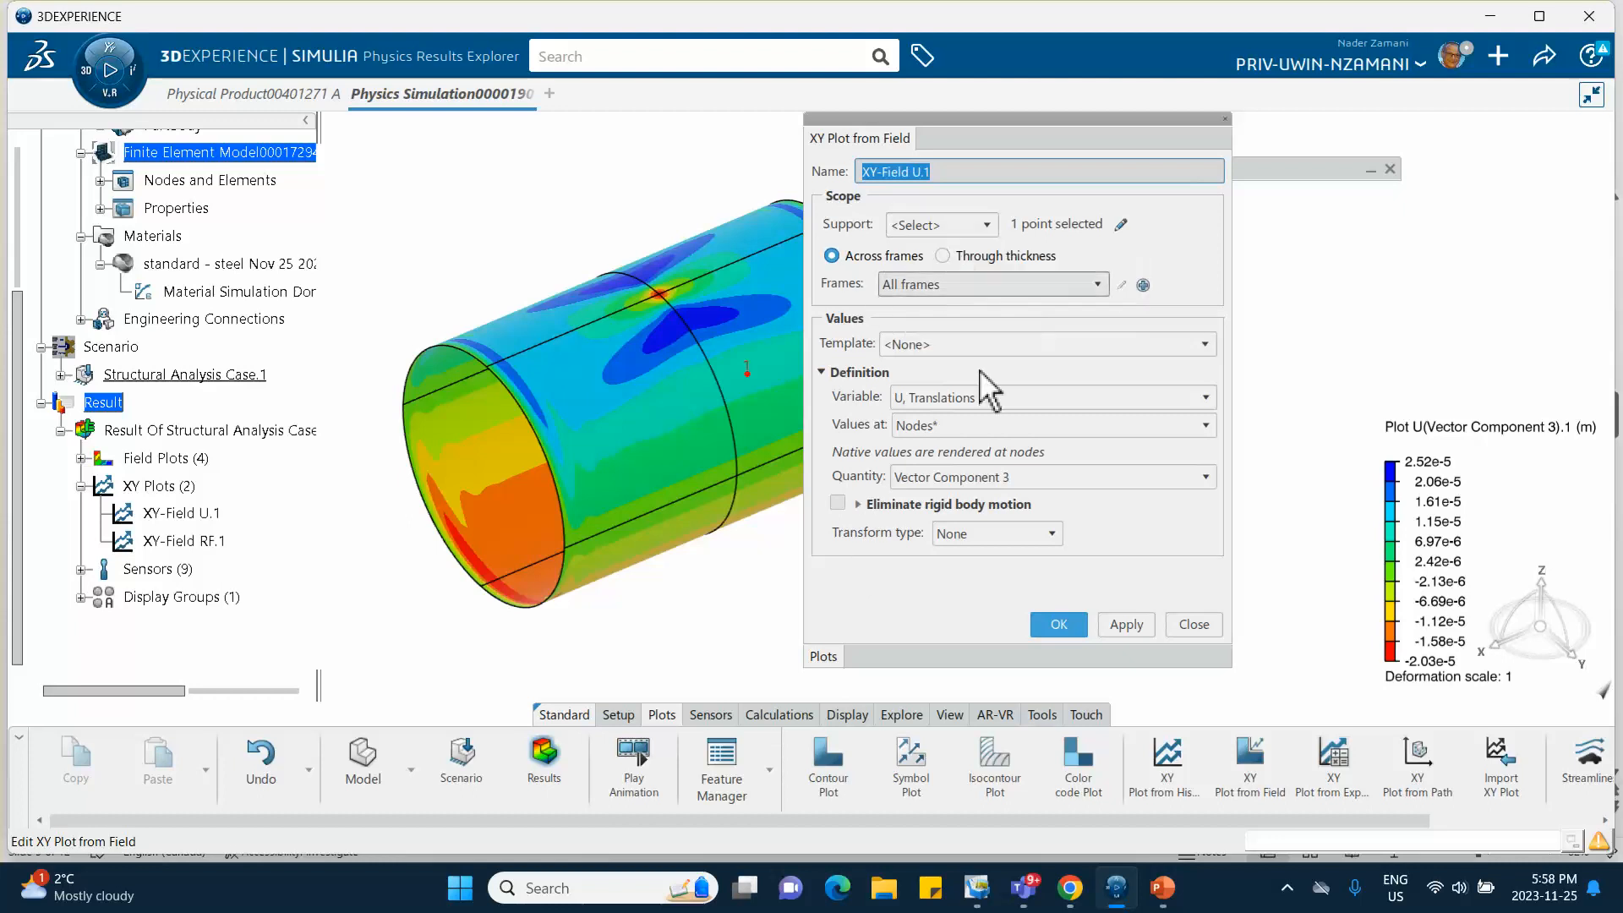
click(1058, 624)
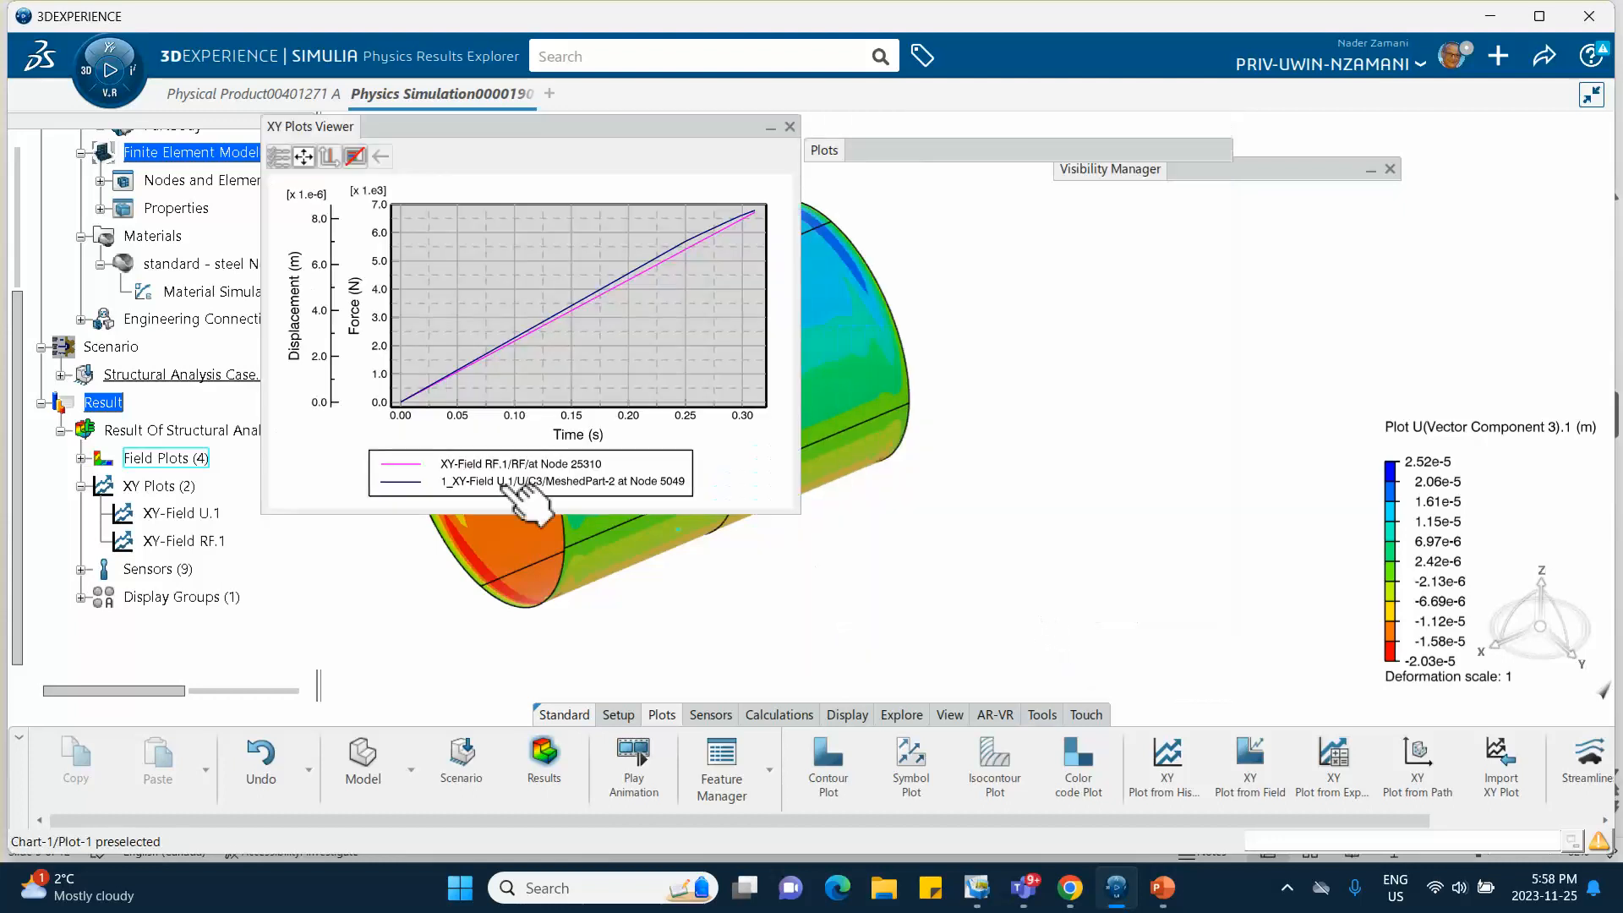
click(789, 127)
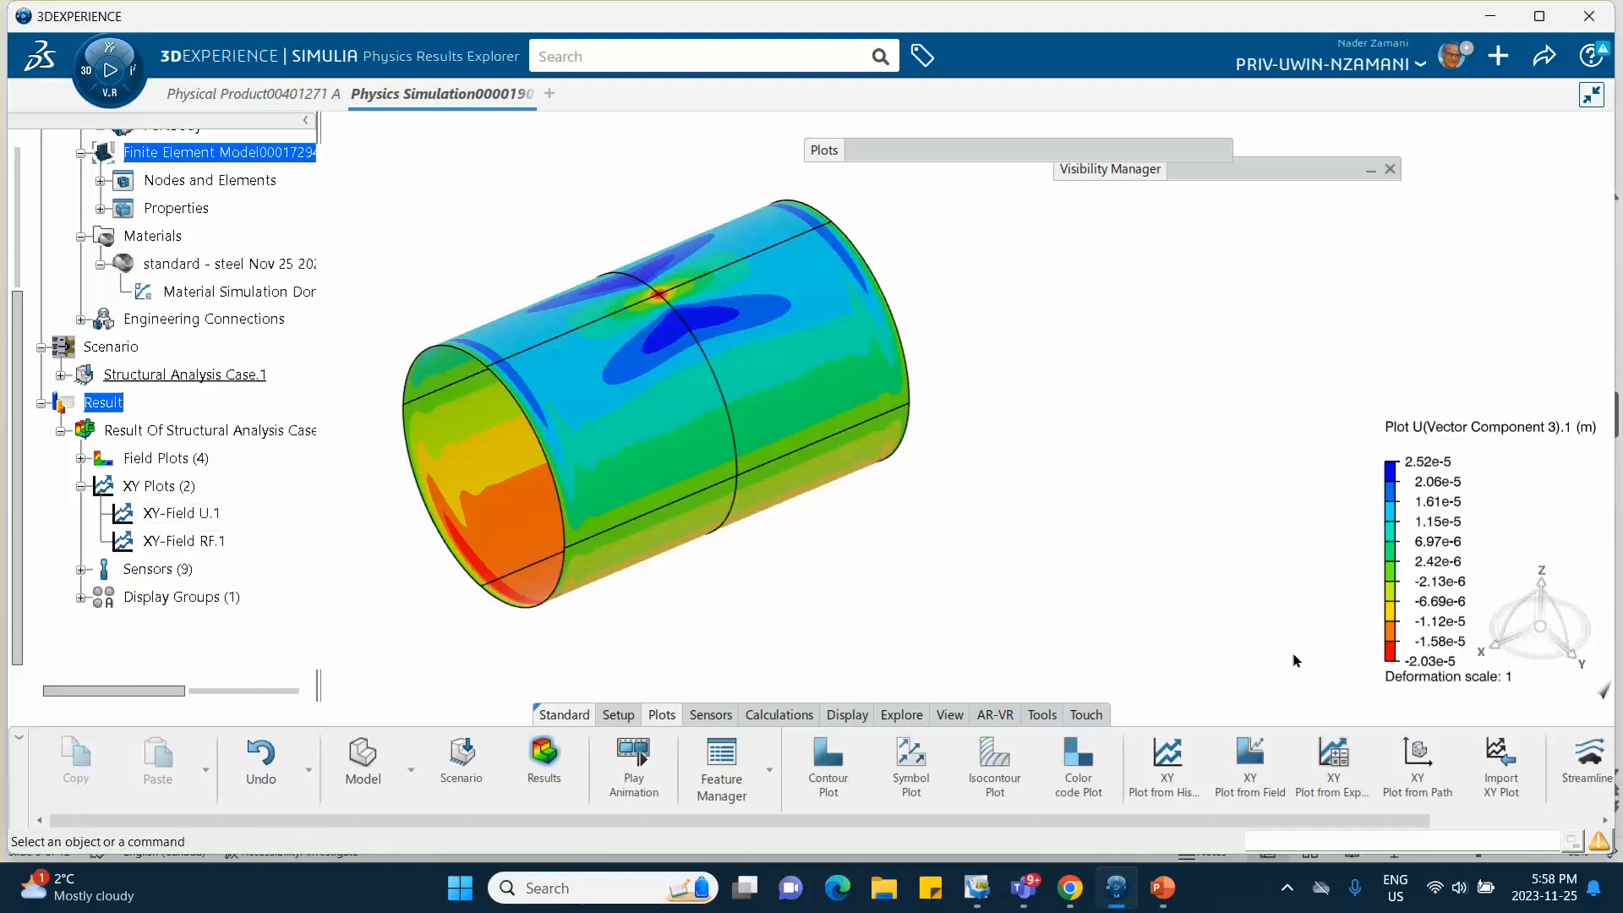
Define an XY plot from expression as combine($xy1,$xy2), using the U.1 displacement curve for X and the RF.1 force curve for Y.
click(1337, 769)
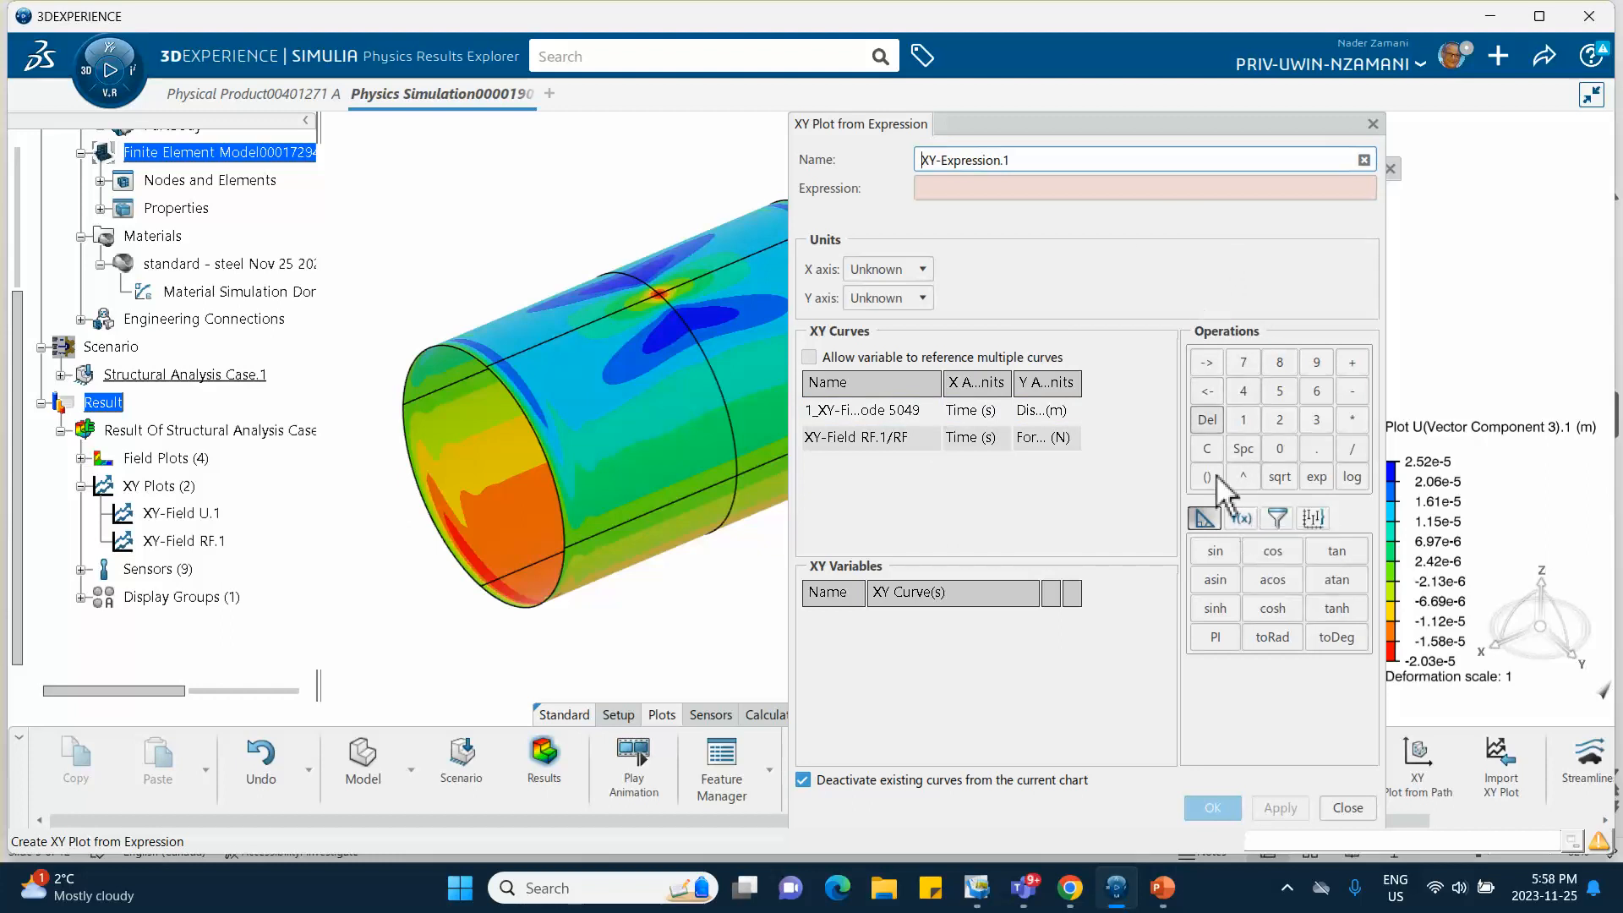
click(1240, 520)
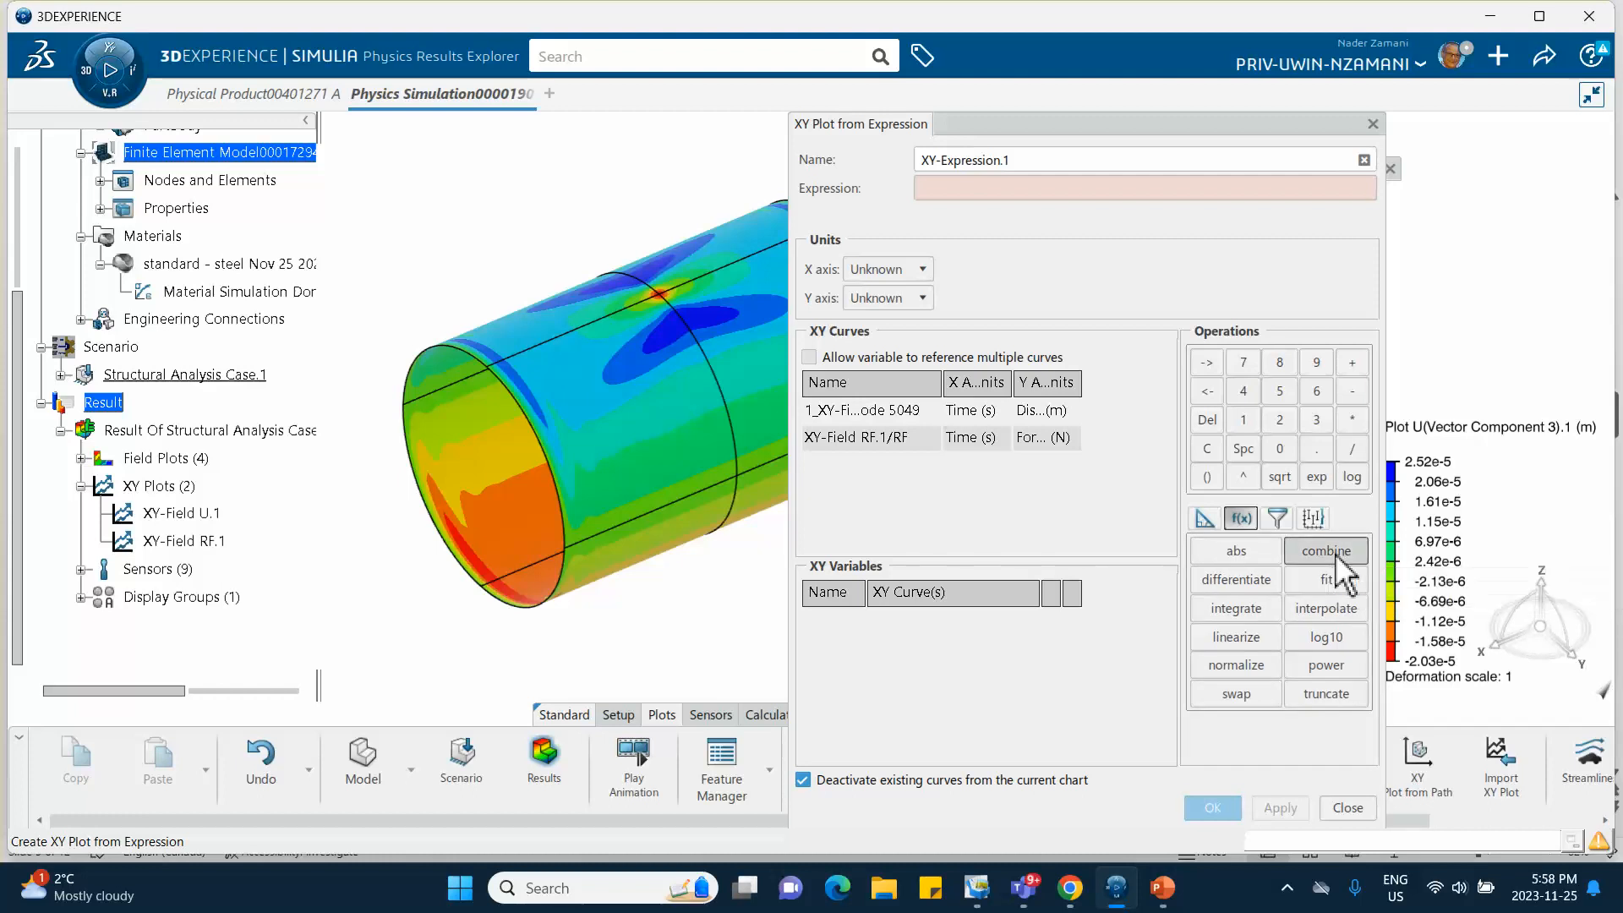
click(1335, 554)
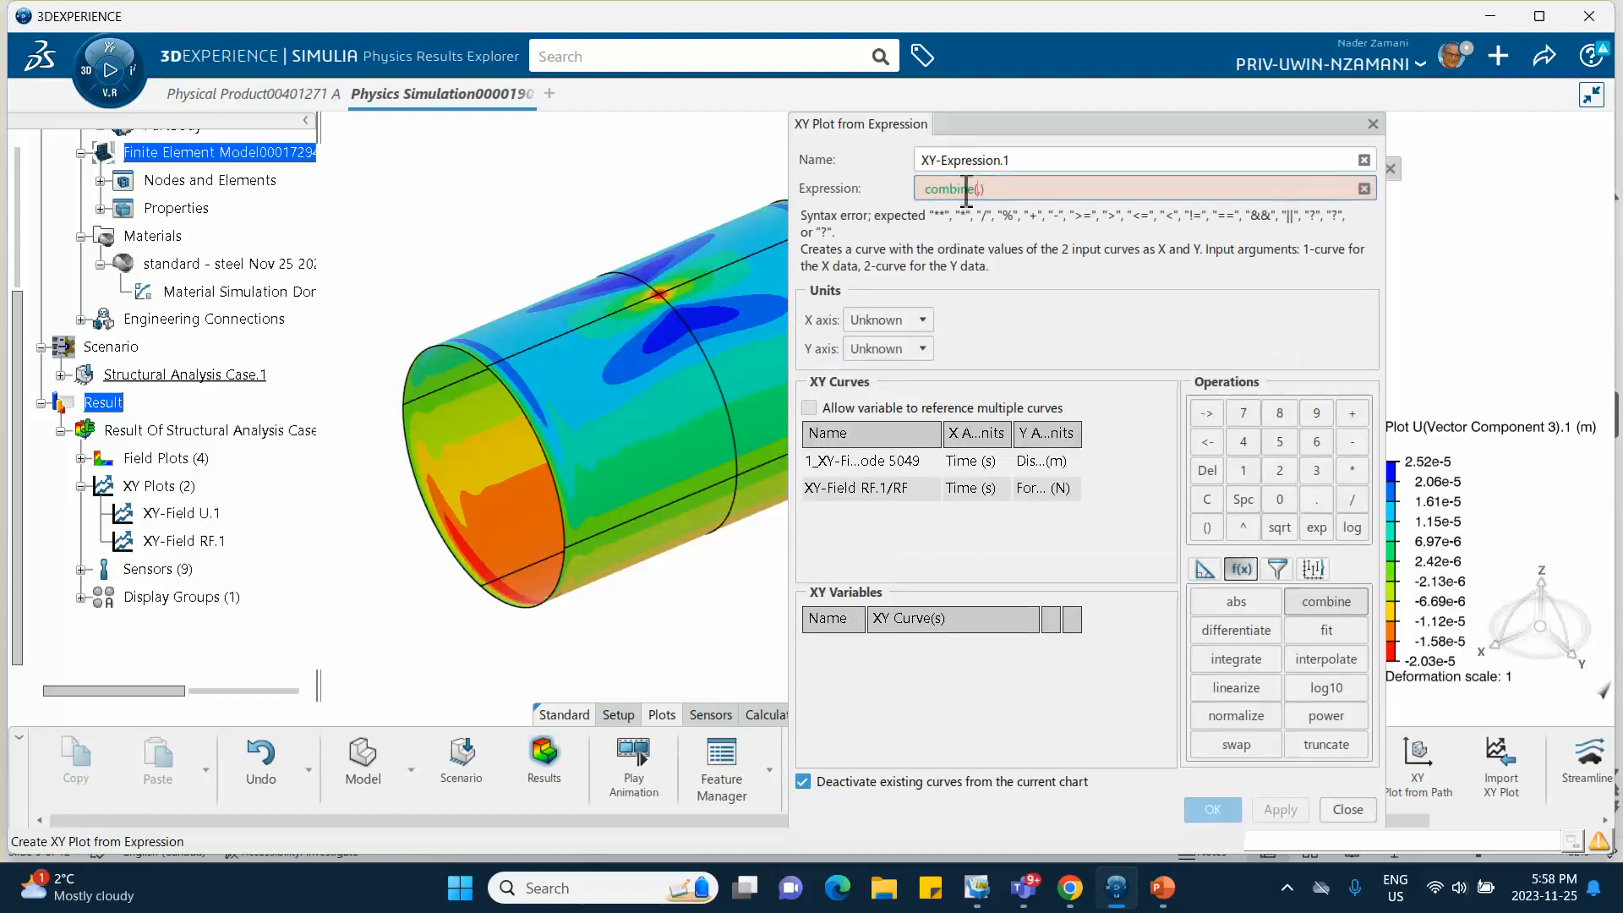
click(909, 462)
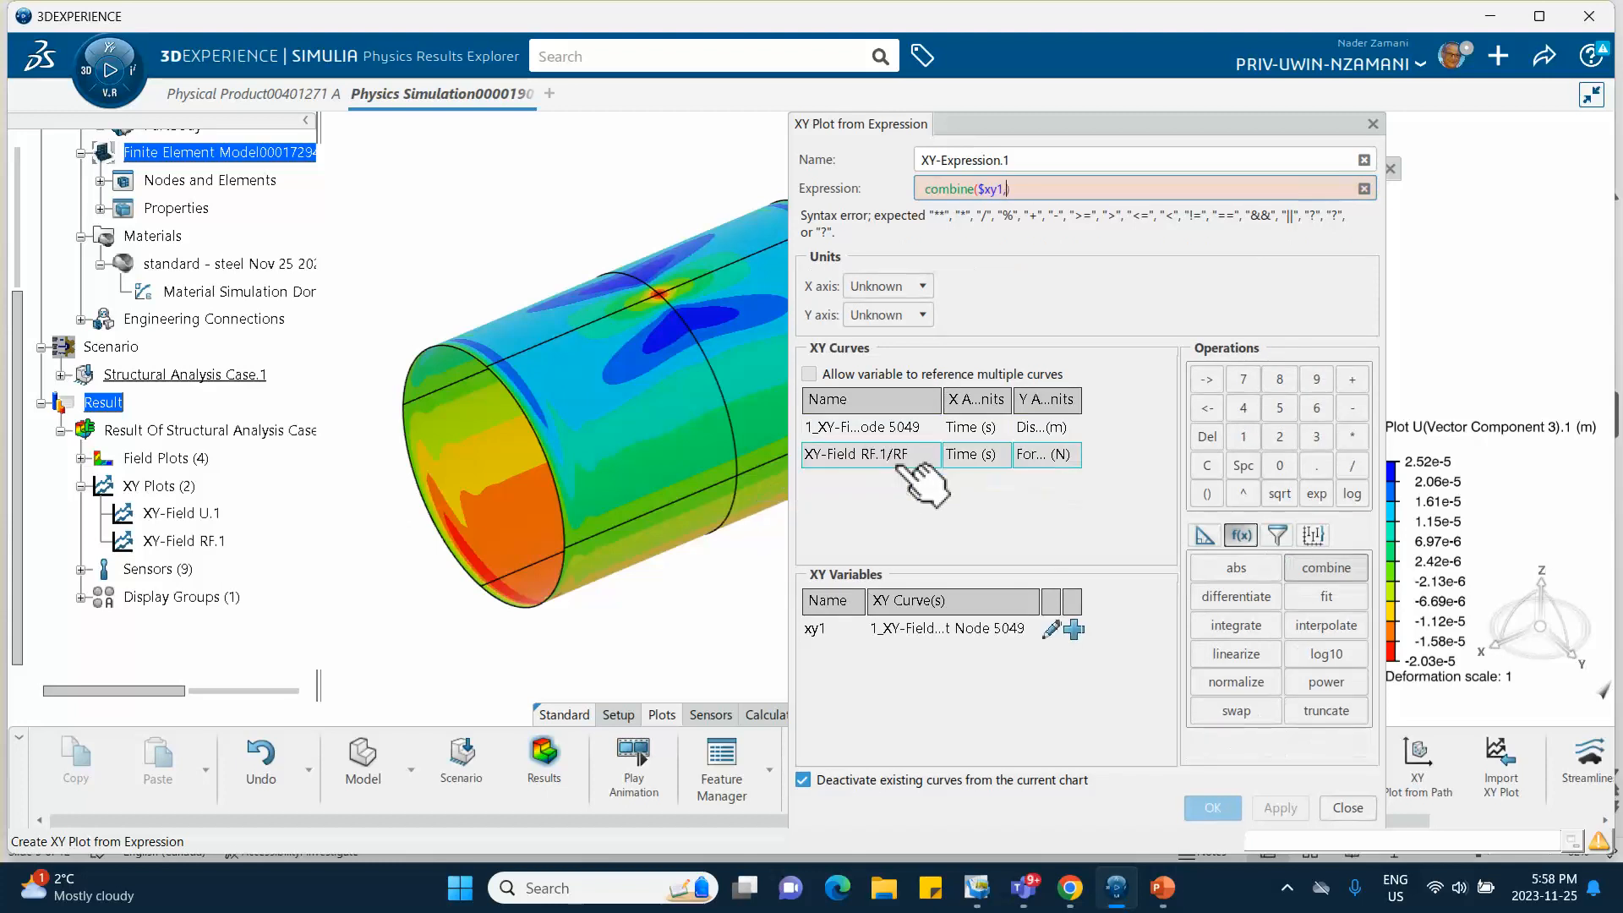
click(905, 458)
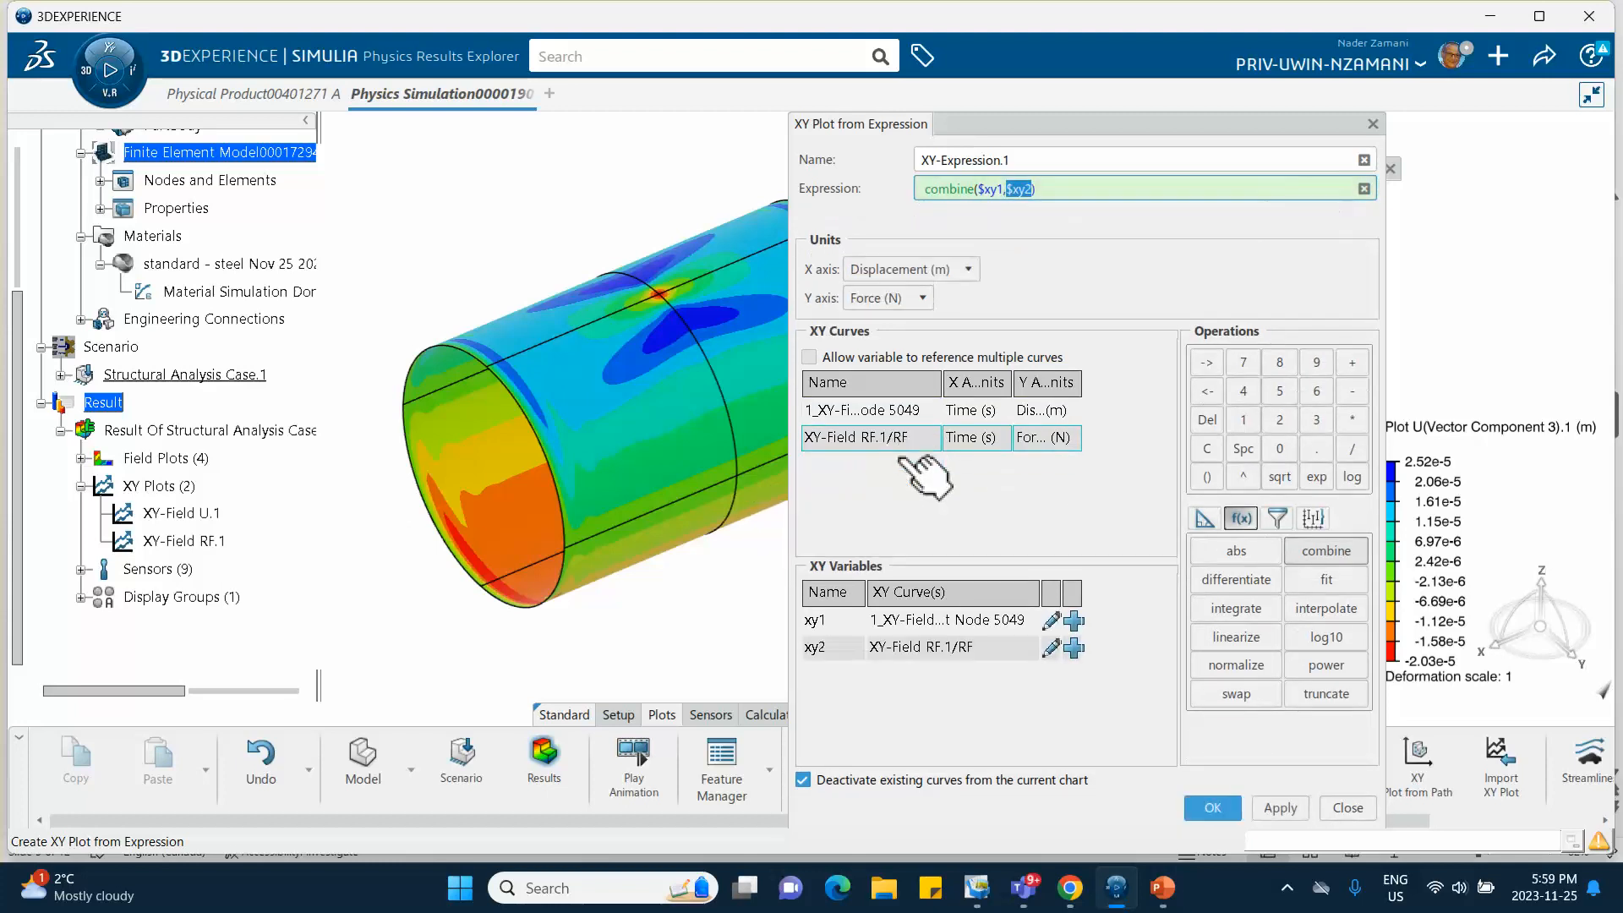
Check the expression against slide 5 of the PowerPoint tutorial, and return to 3DEXPERIENCE to create the force versus displacement plot.
mouse_move(1162, 887)
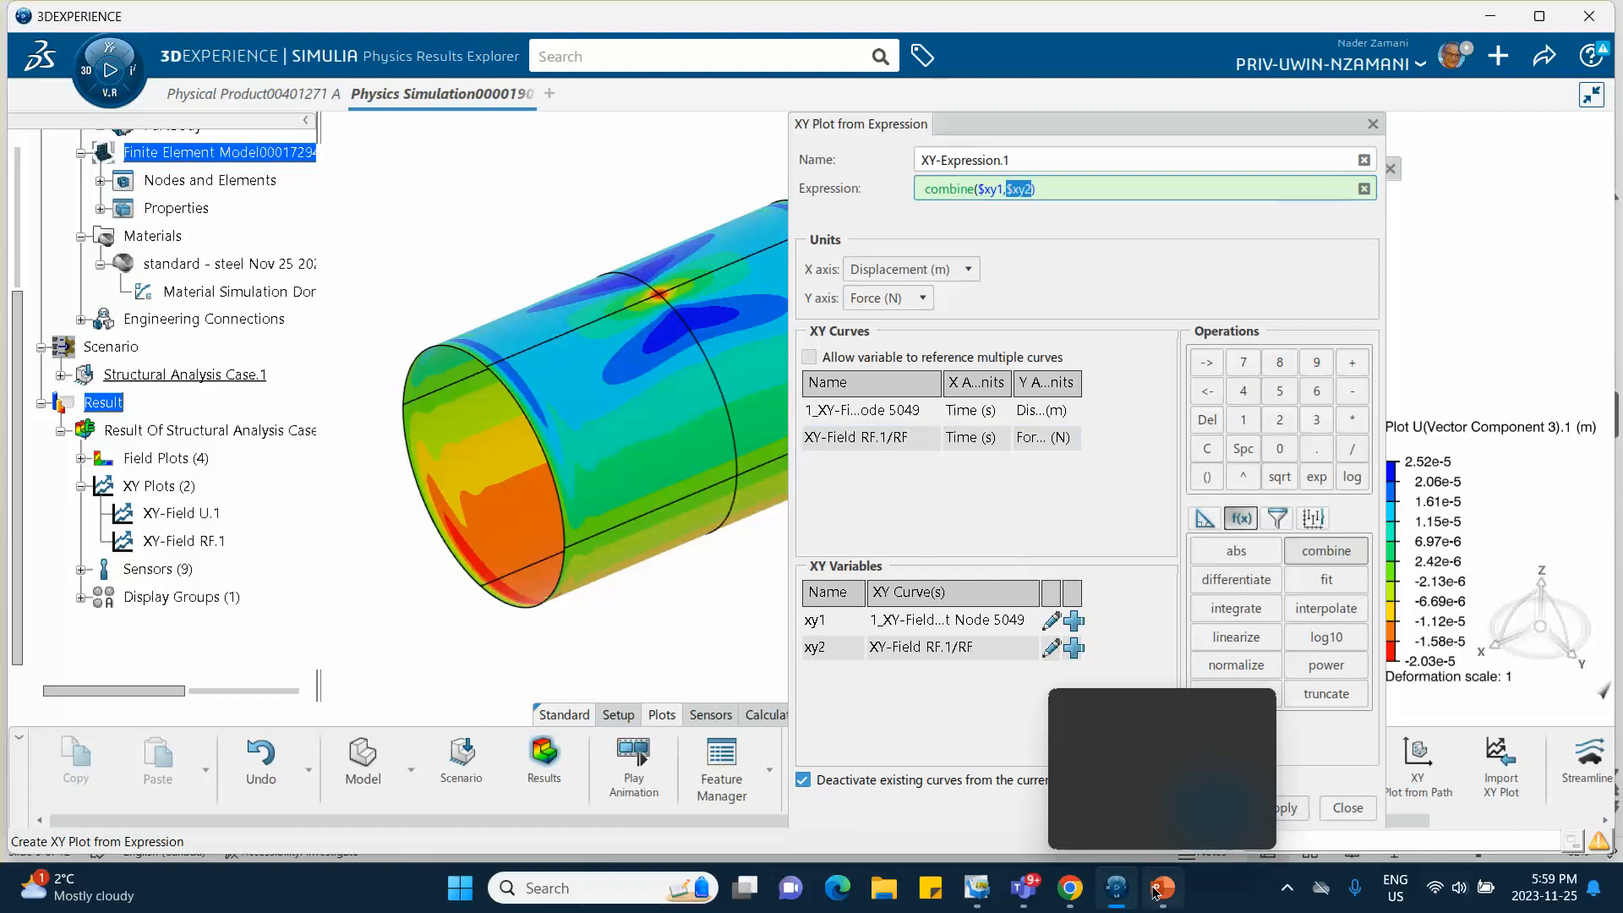
click(1062, 751)
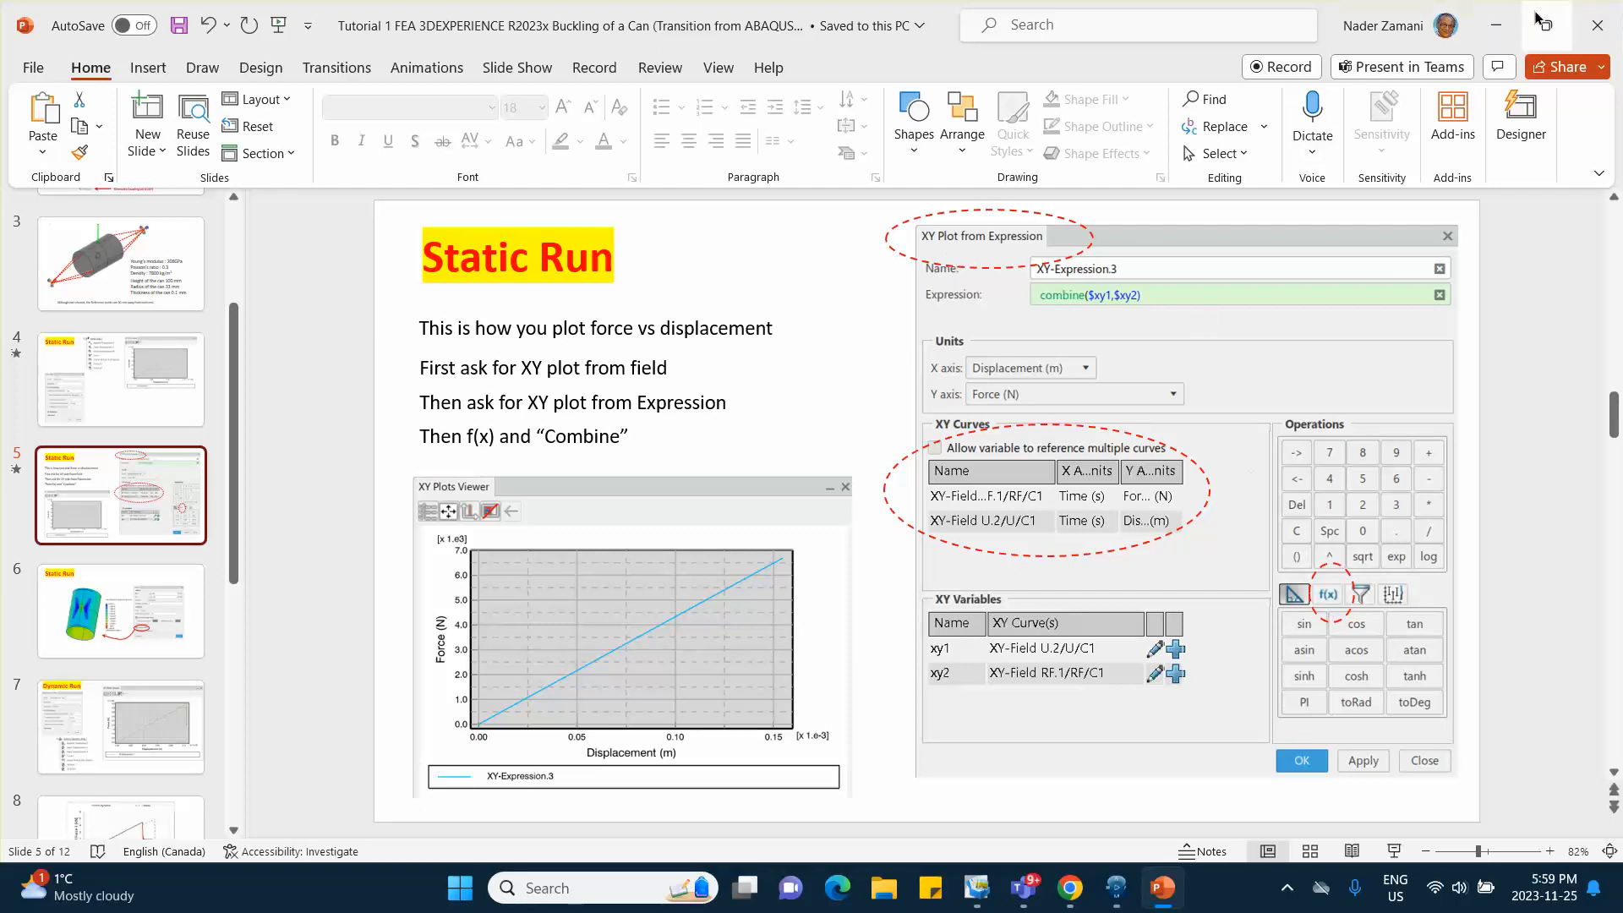
click(1495, 26)
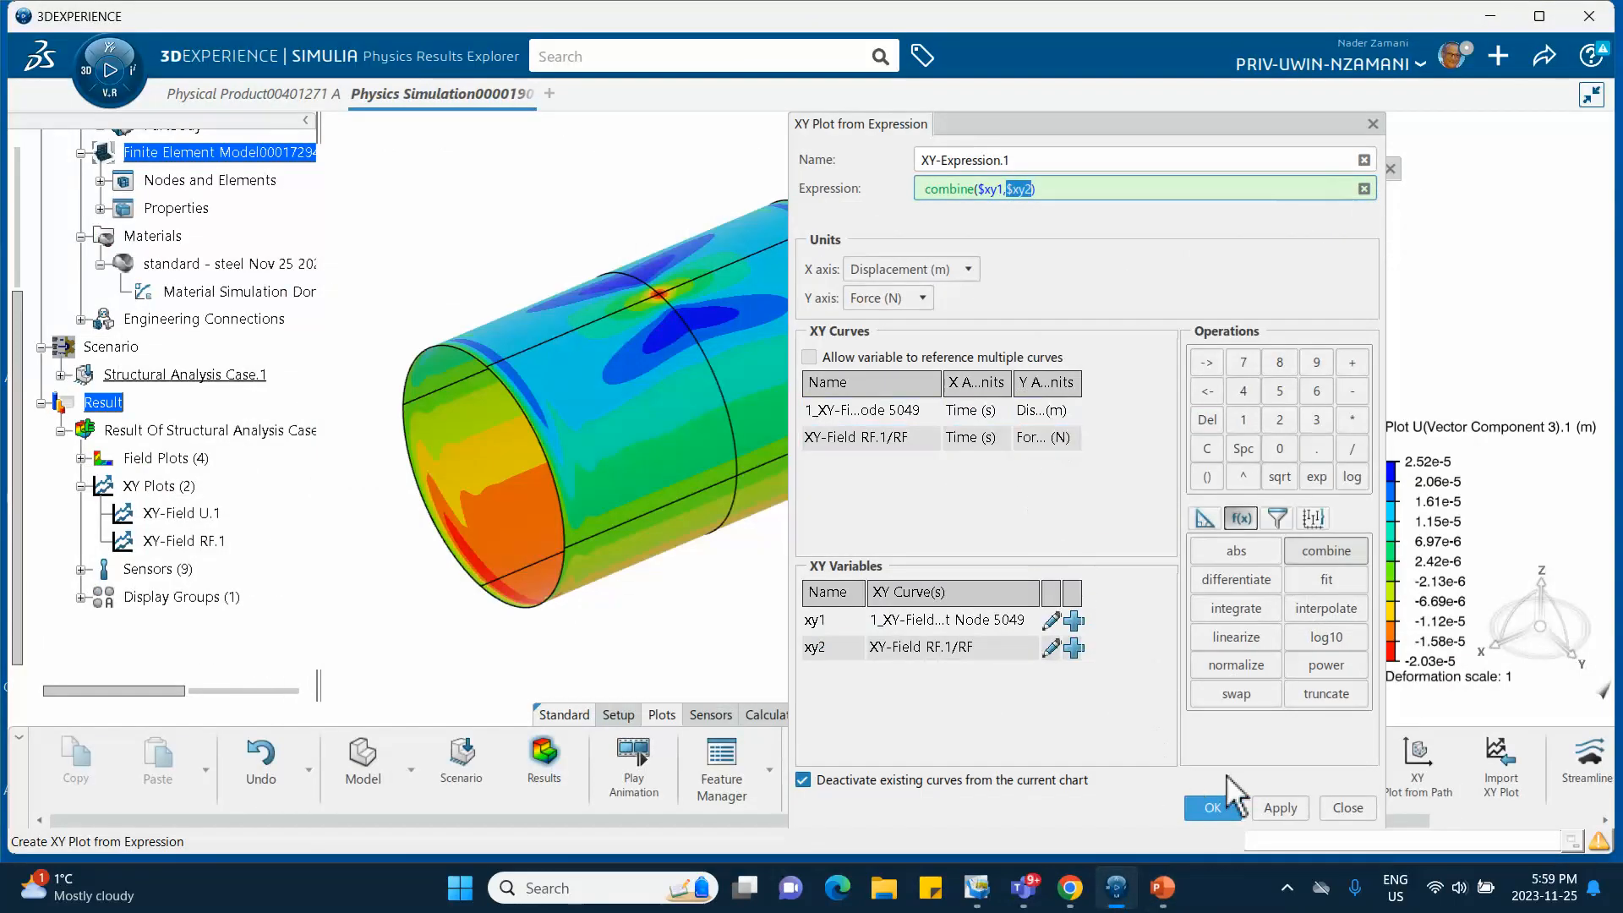
click(1212, 807)
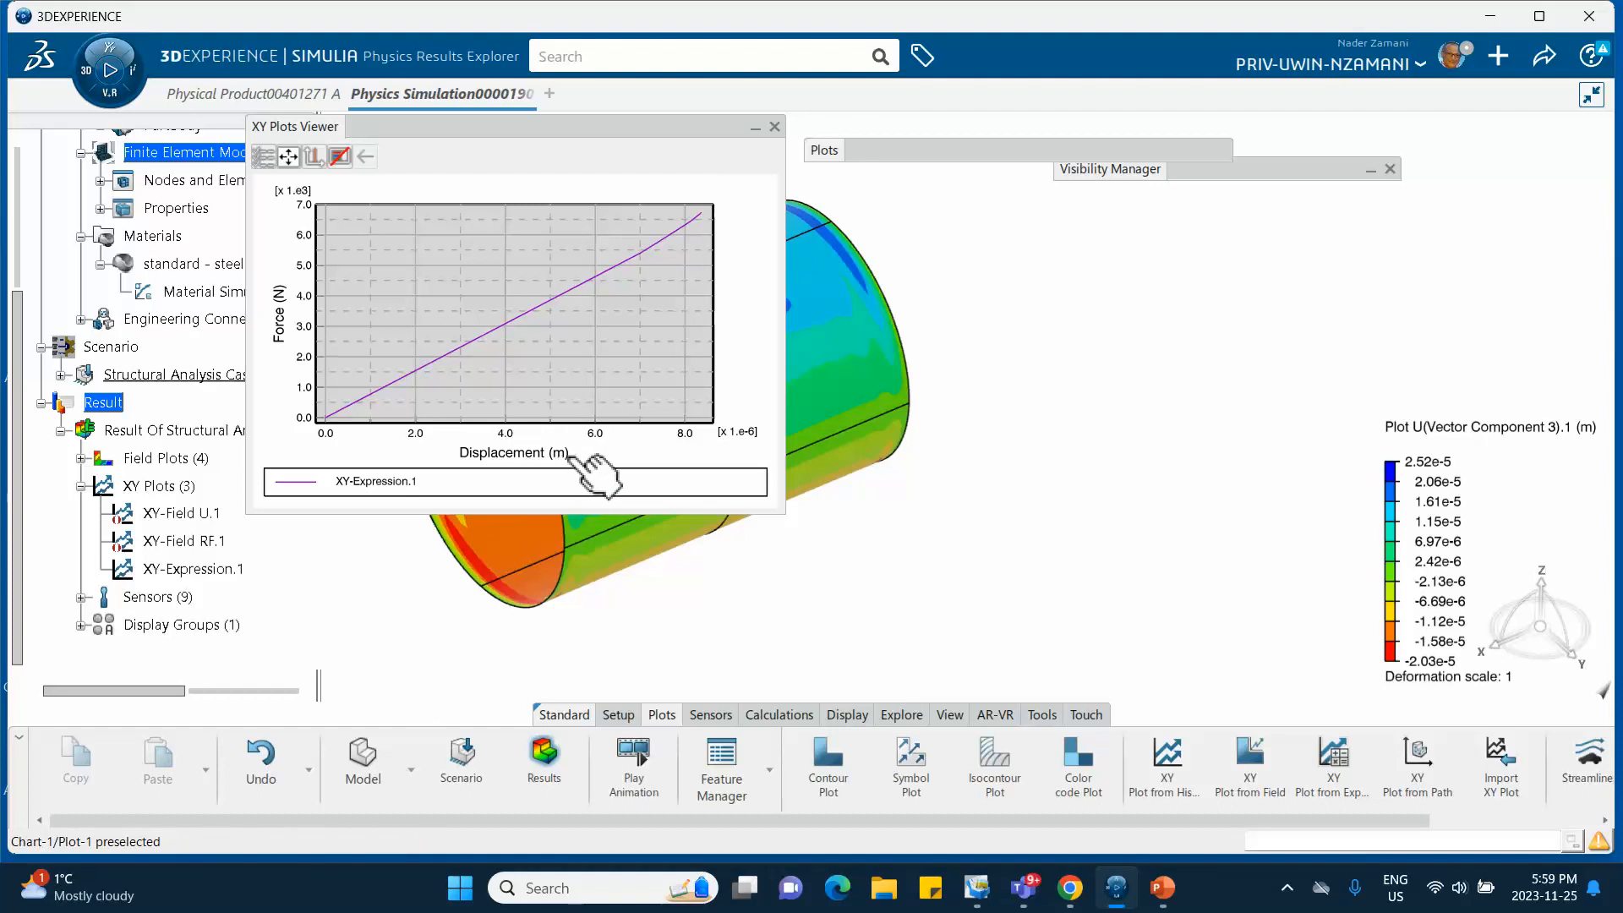
Switch to PowerPoint to compare the force versus displacement curve with the one on slide 5, and return to 3DEXPERIENCE.
click(1159, 887)
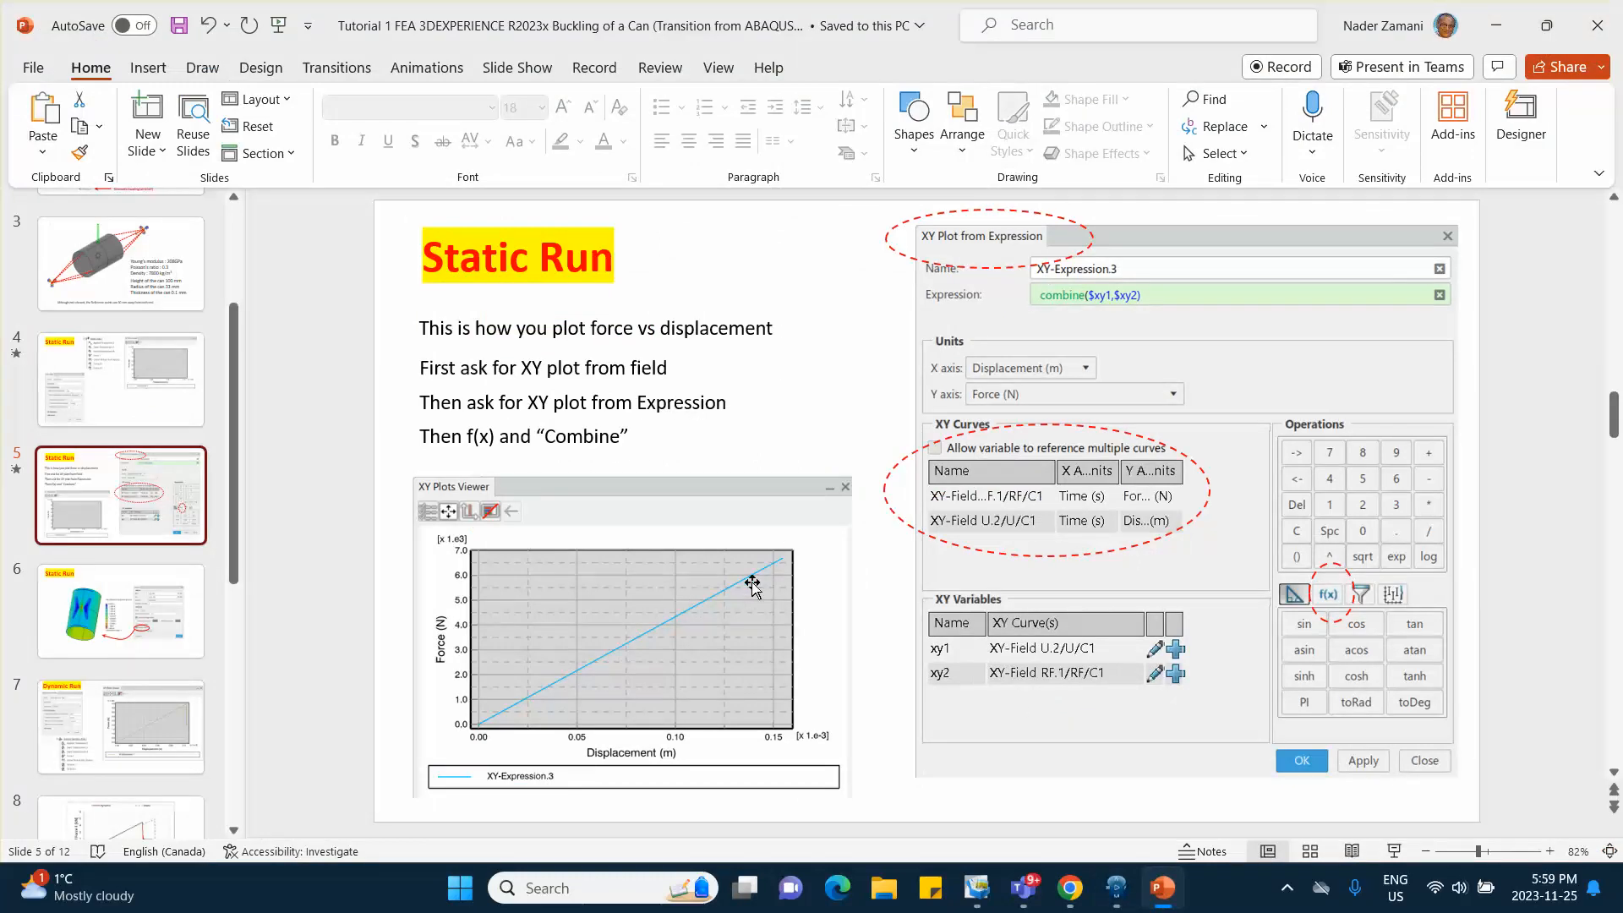
click(1497, 19)
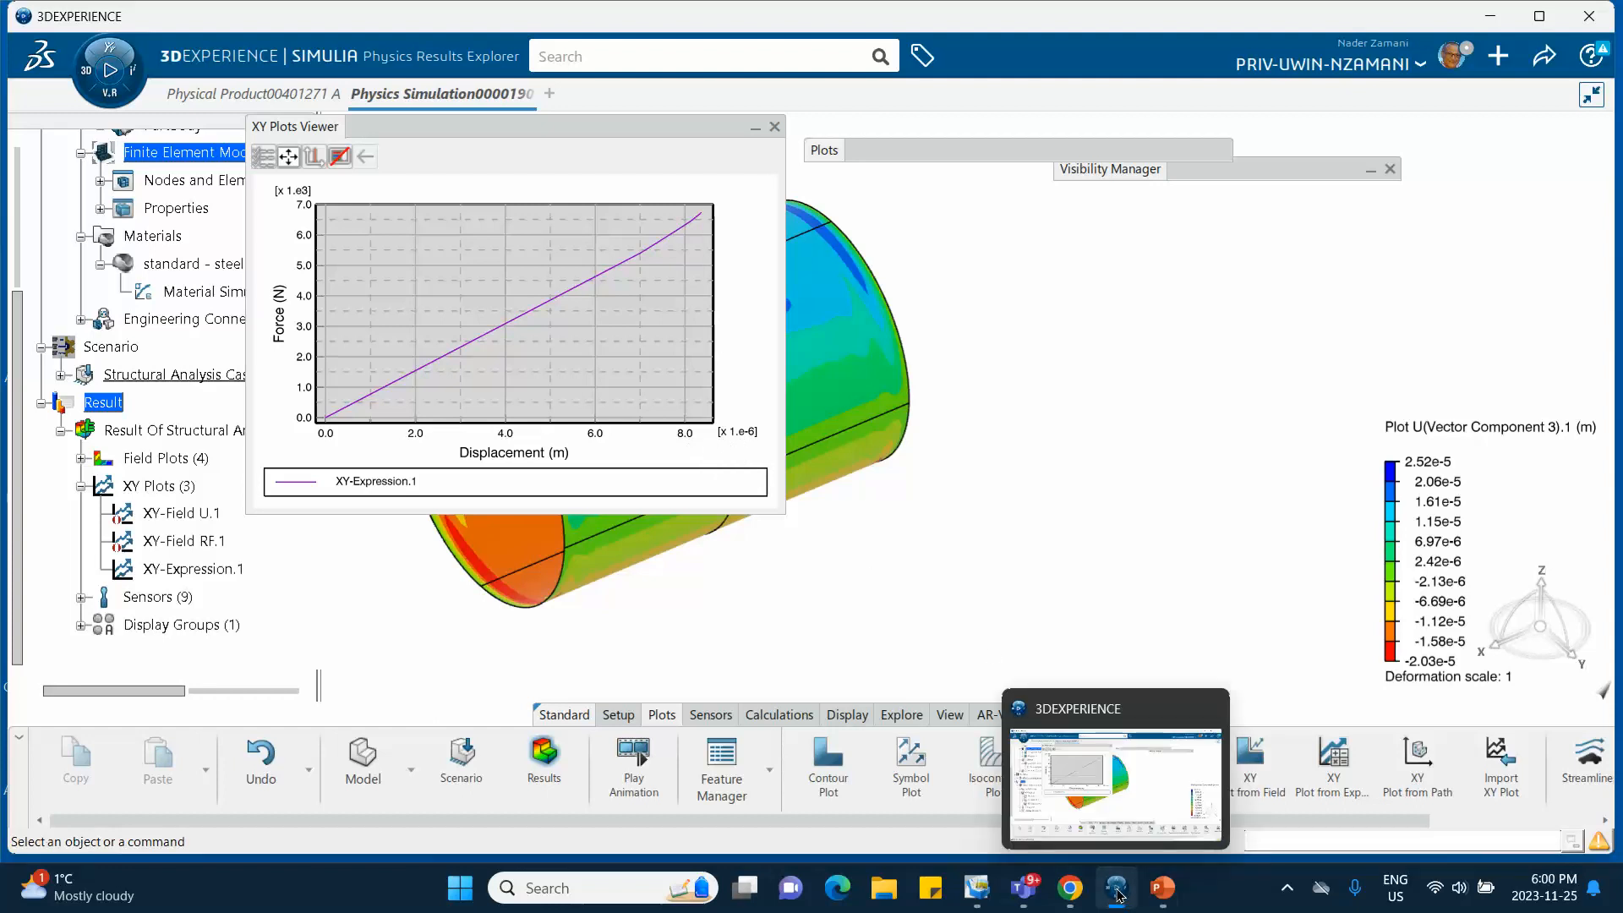
click(1160, 890)
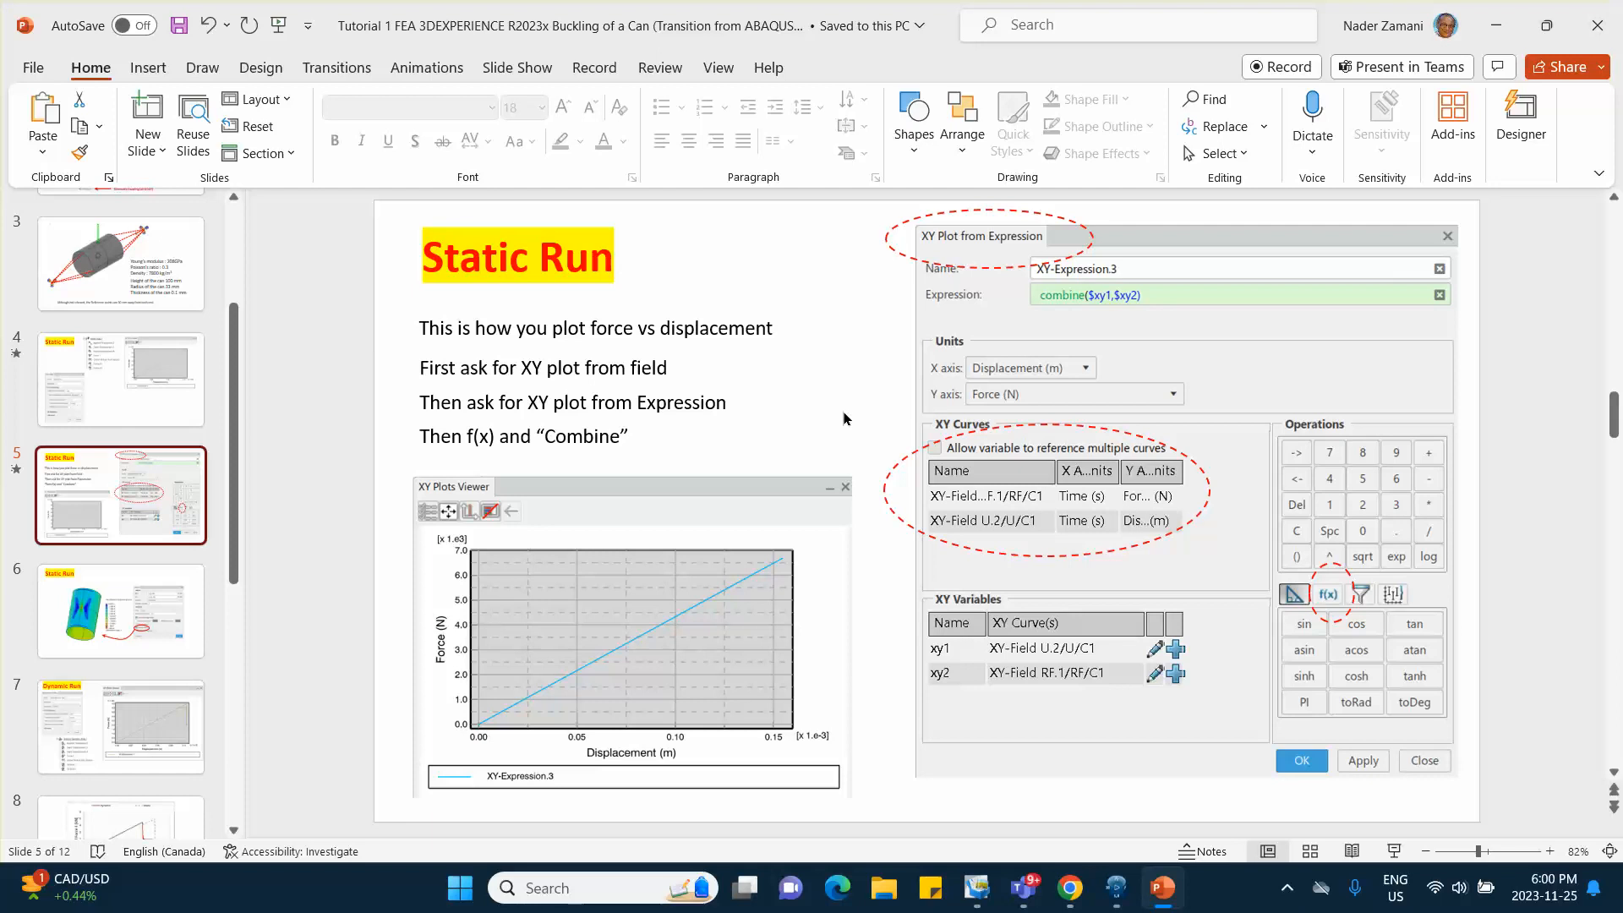
click(1496, 23)
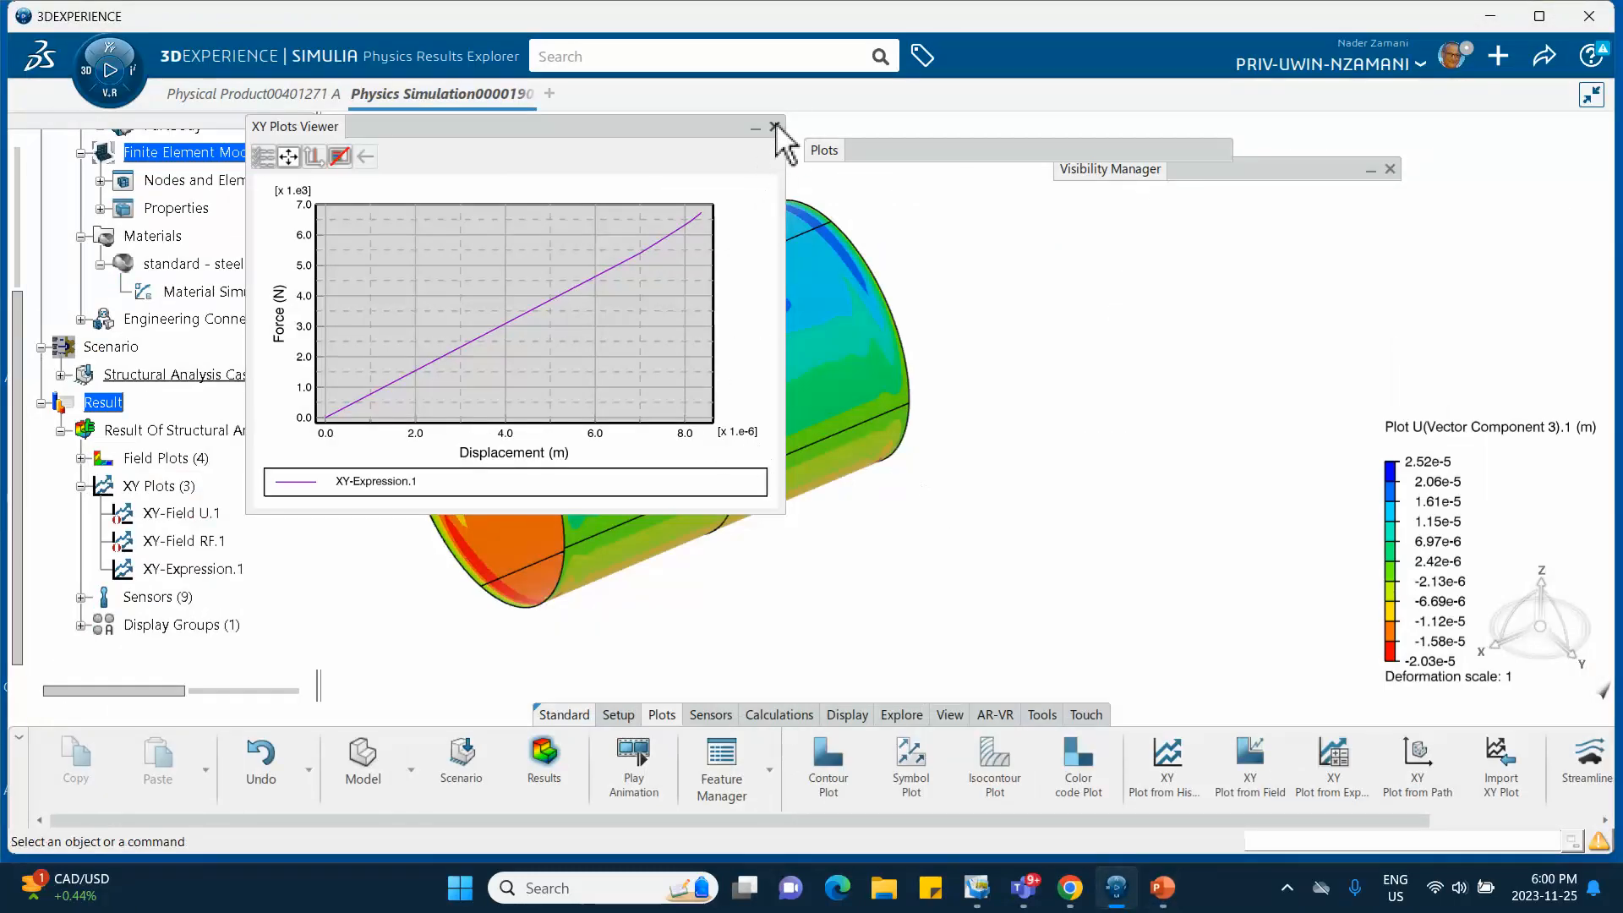
Close the plot viewer and delete the XY-Field U.1, XY-Field RF.1 and XY-Expression.1 plots from the Result tree.
click(775, 127)
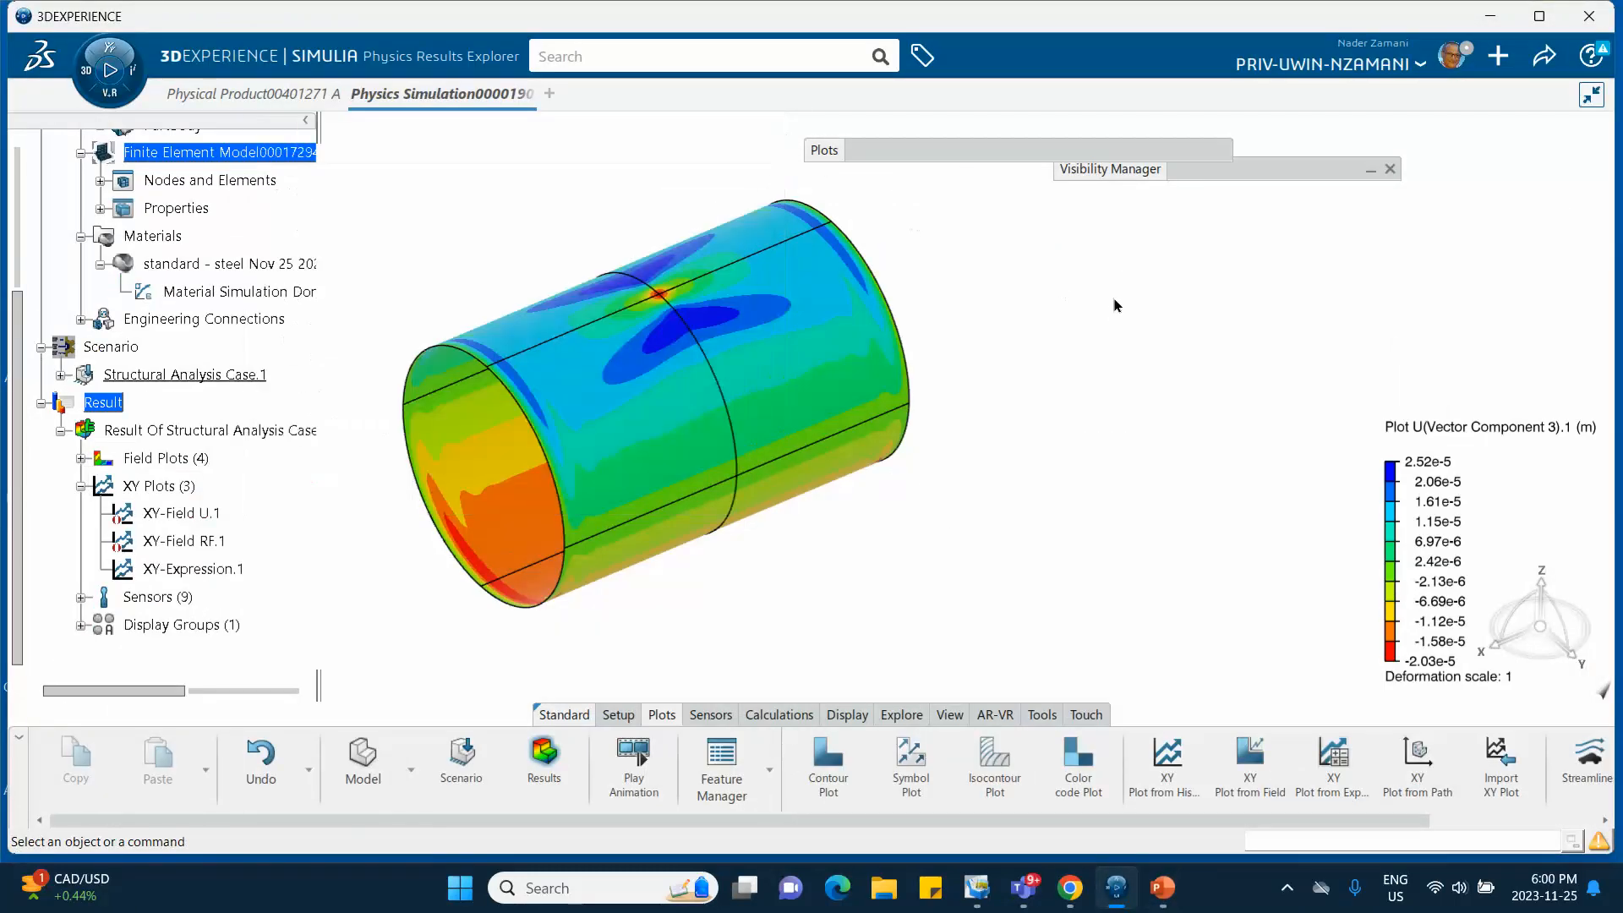
right_click(203, 516)
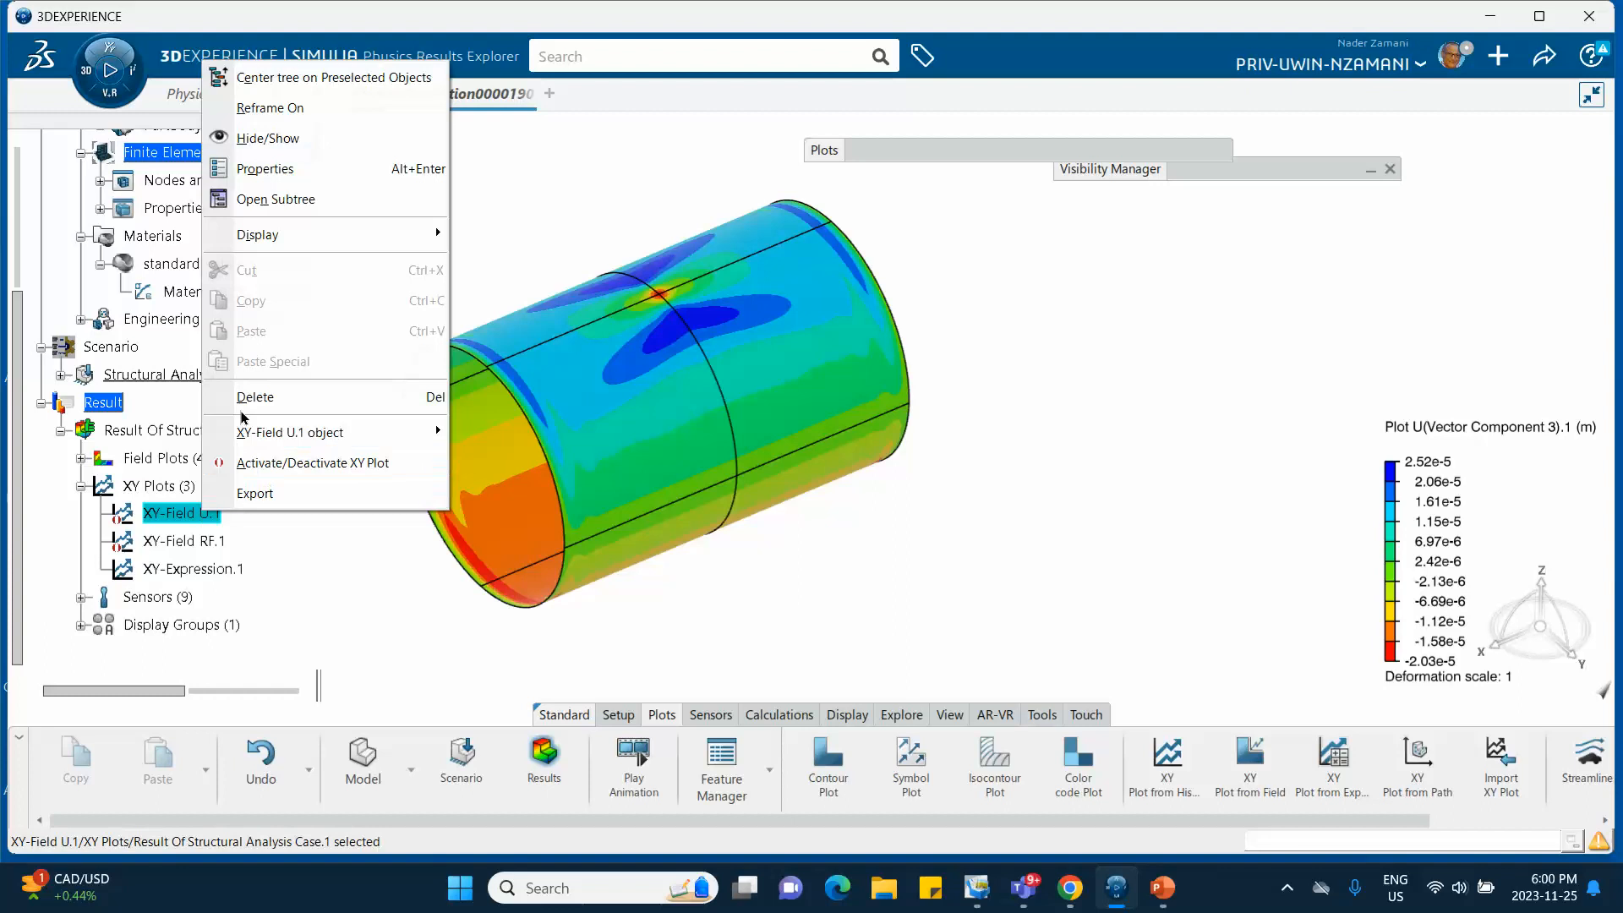
click(243, 413)
right_click(189, 513)
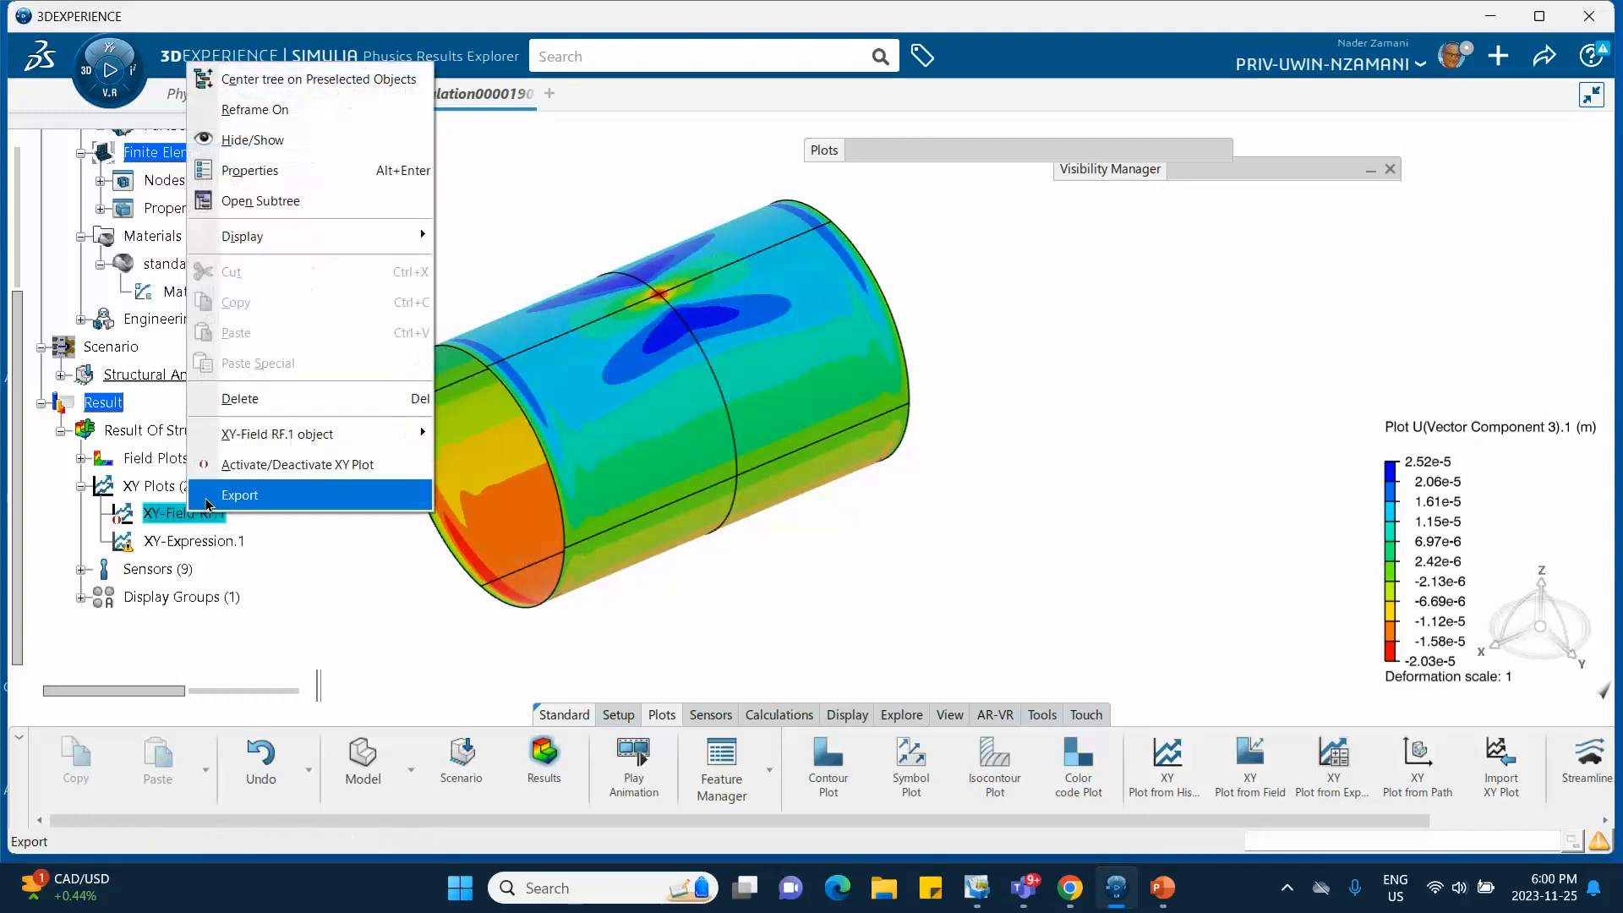
click(242, 398)
right_click(187, 513)
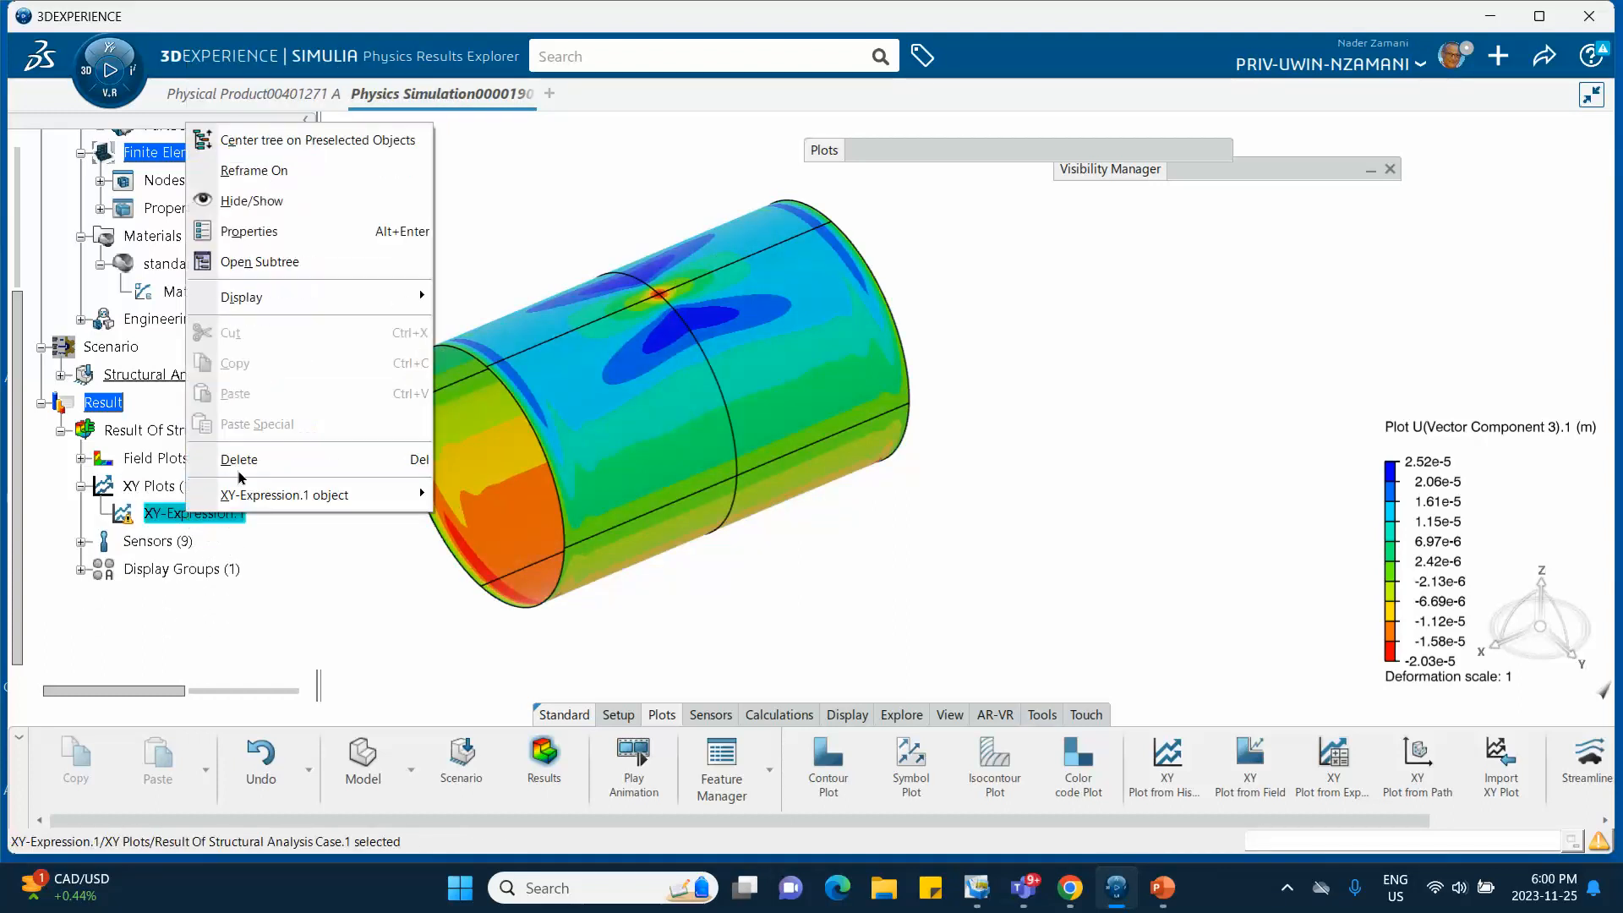
click(243, 459)
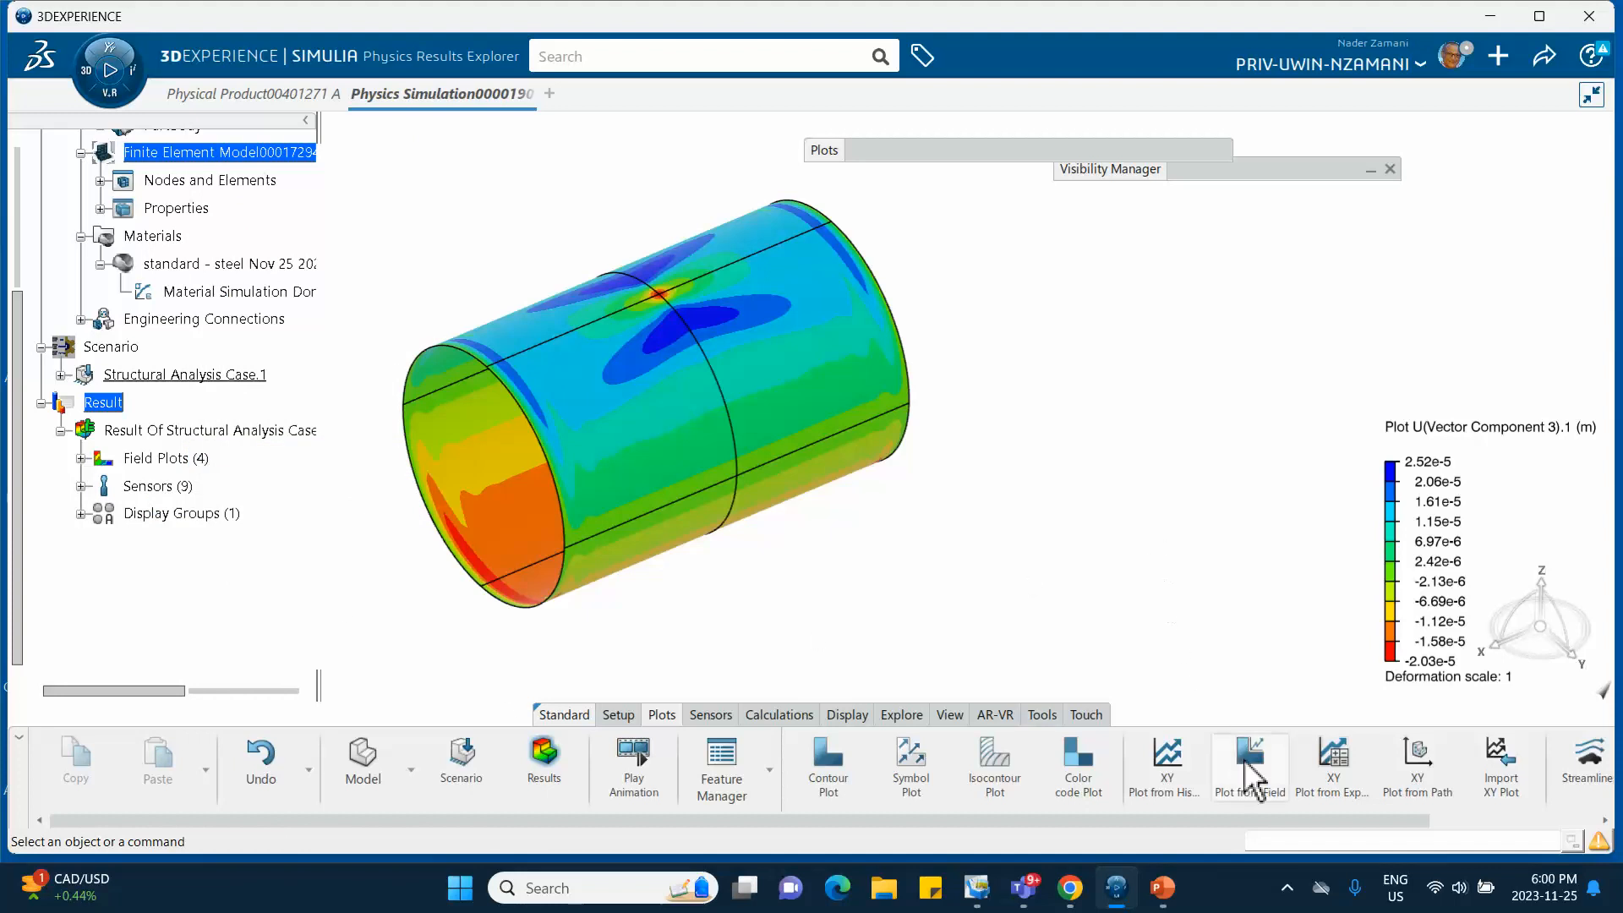
Create an XY plot from field of U, Translations, Vector Component 1, for node set Coupling2-1 across all frames, and close the viewer.
click(1251, 765)
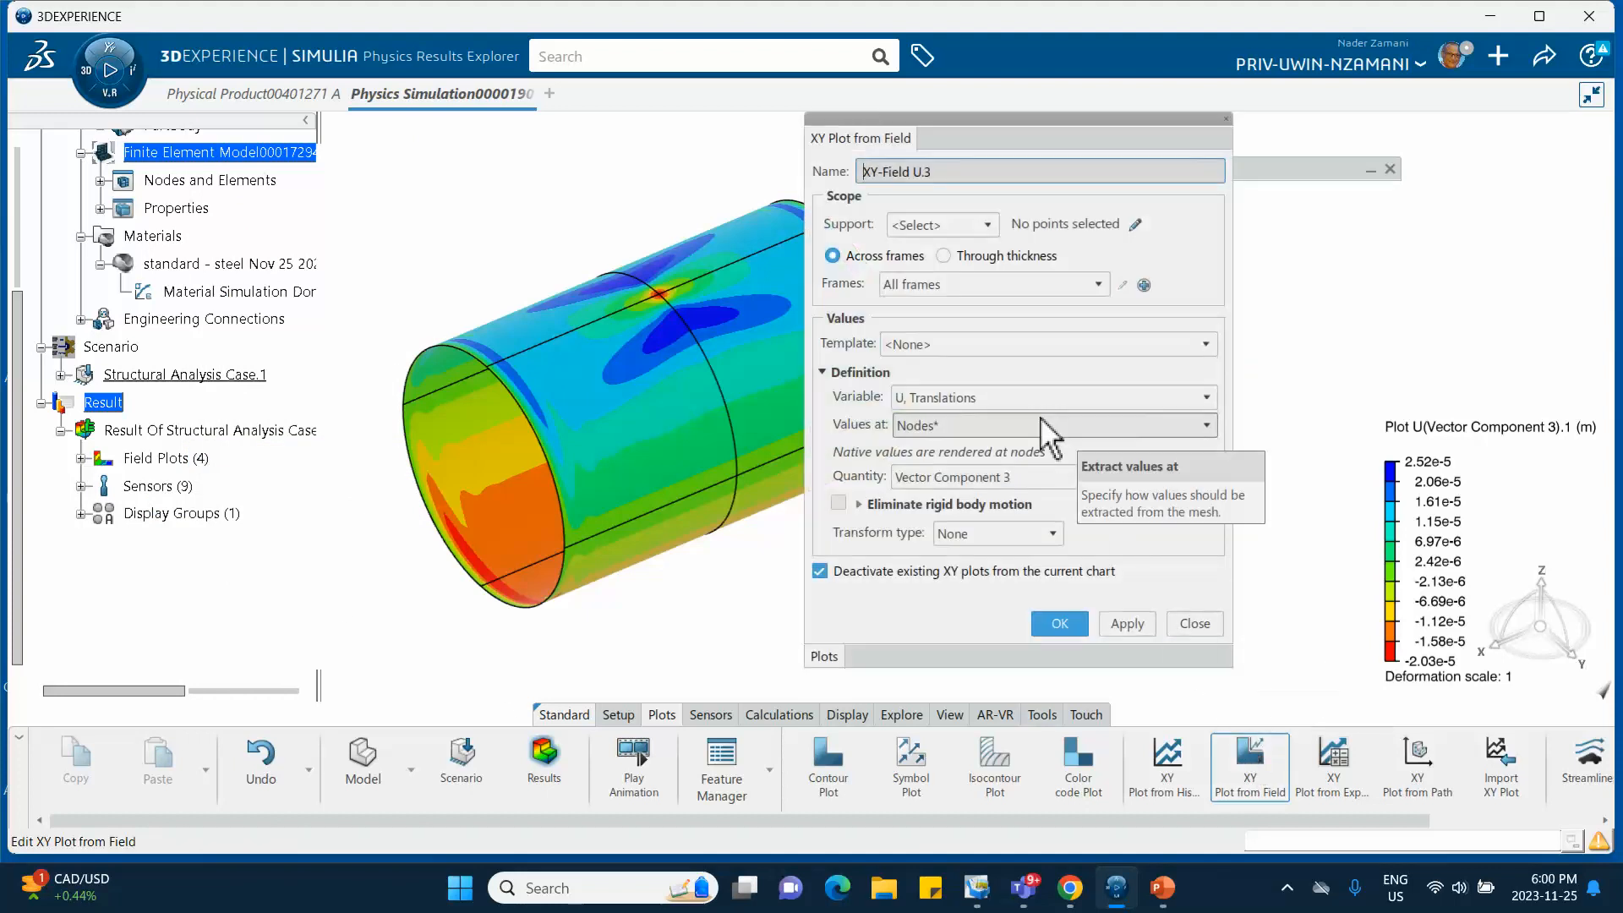
click(924, 478)
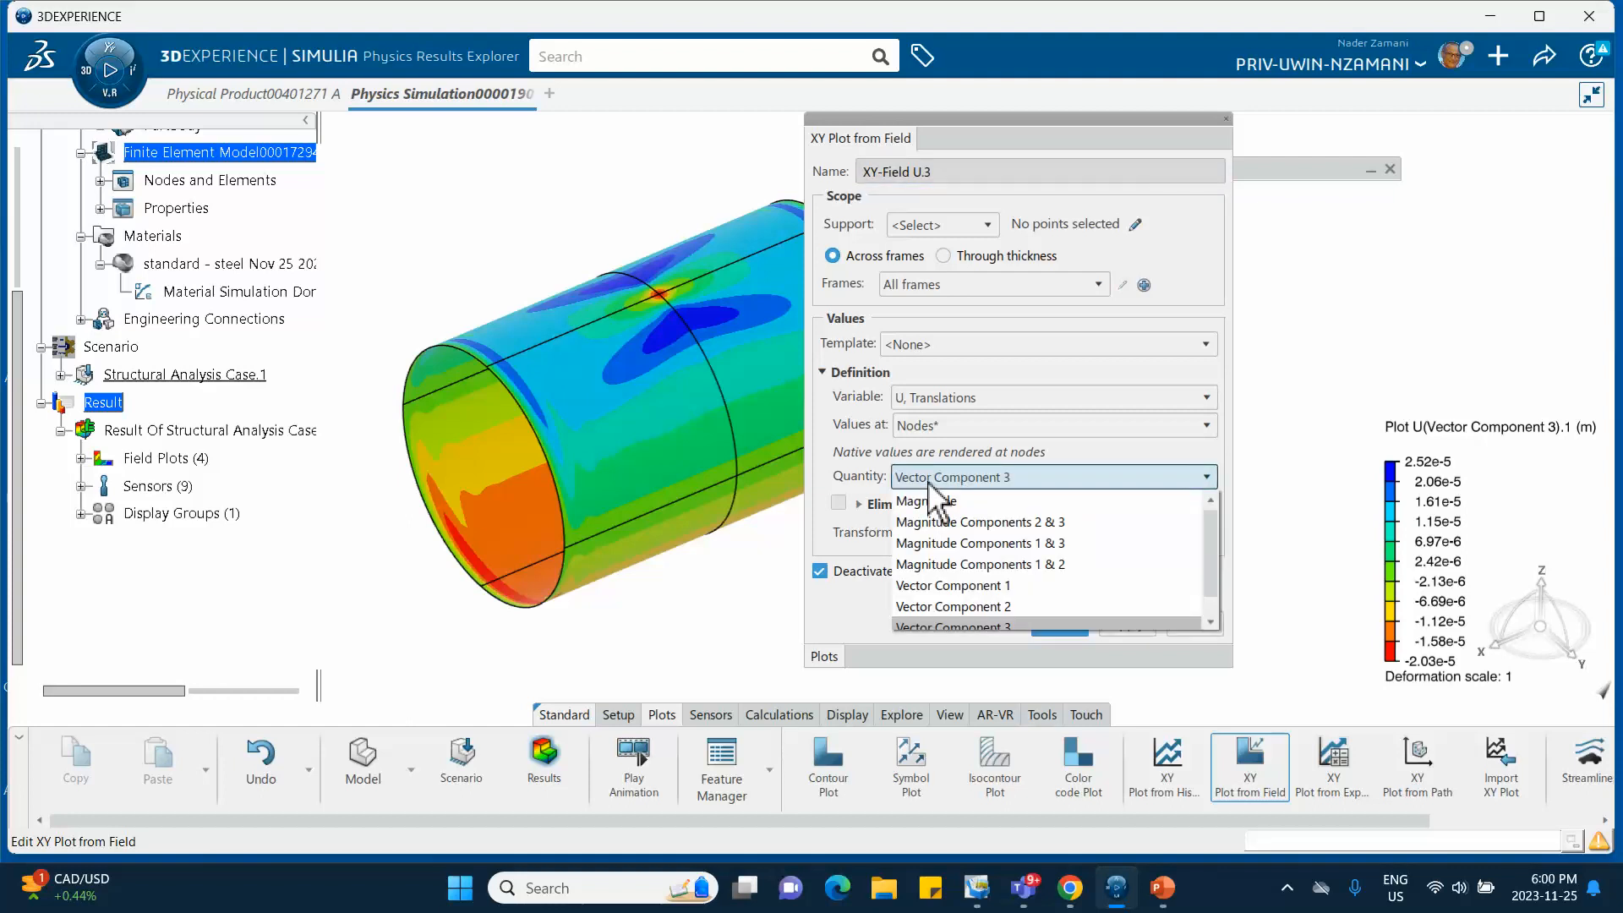
click(942, 586)
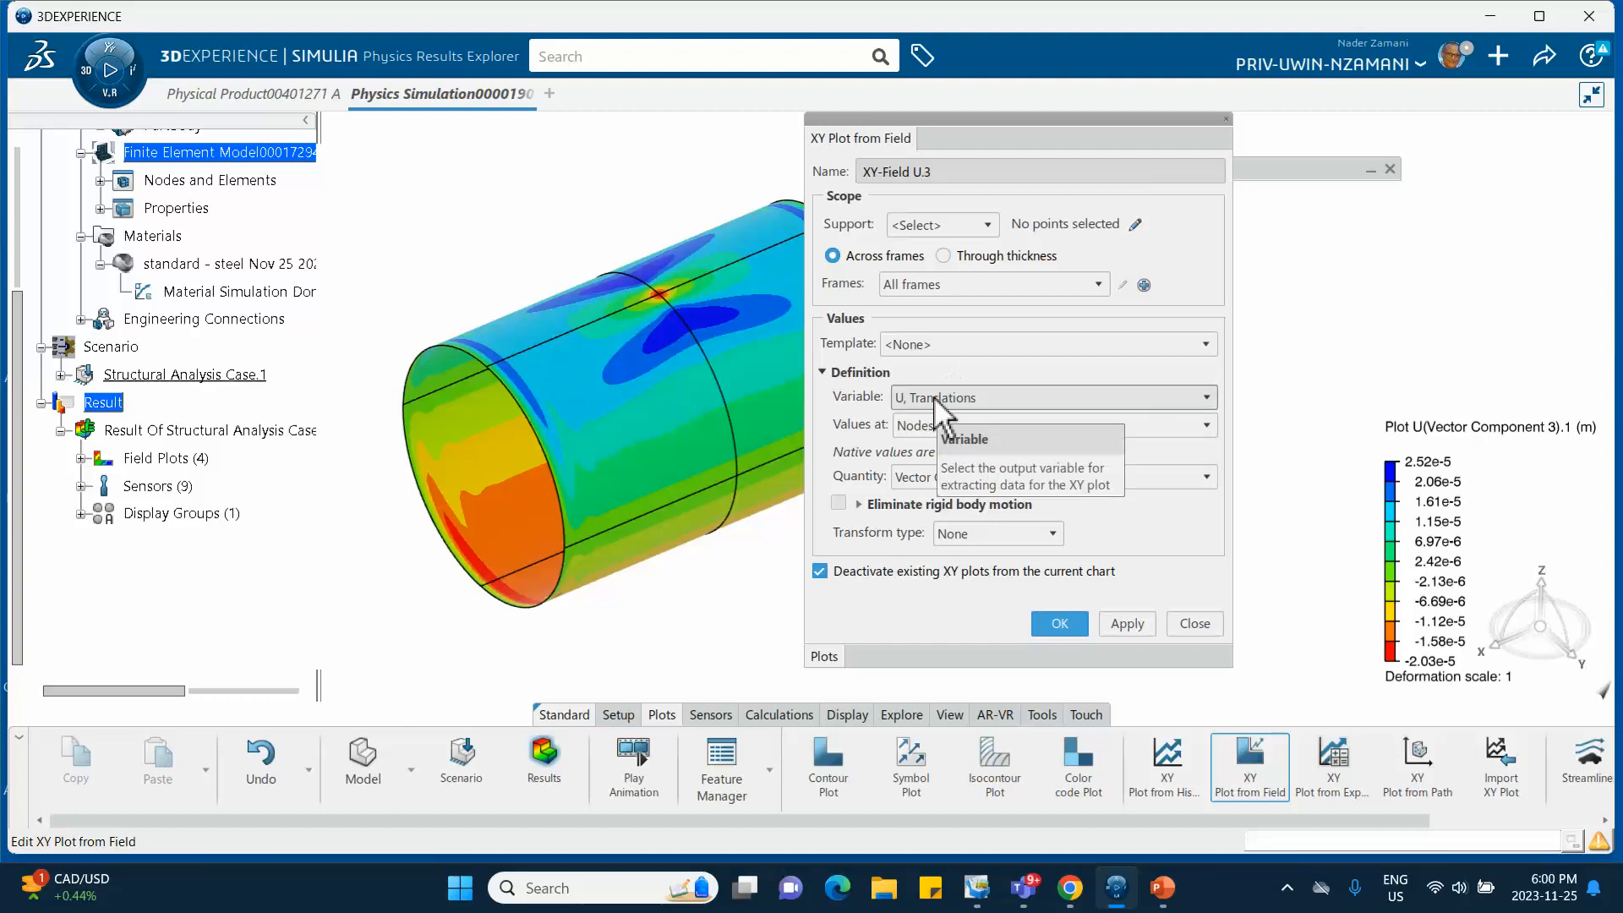
click(1060, 622)
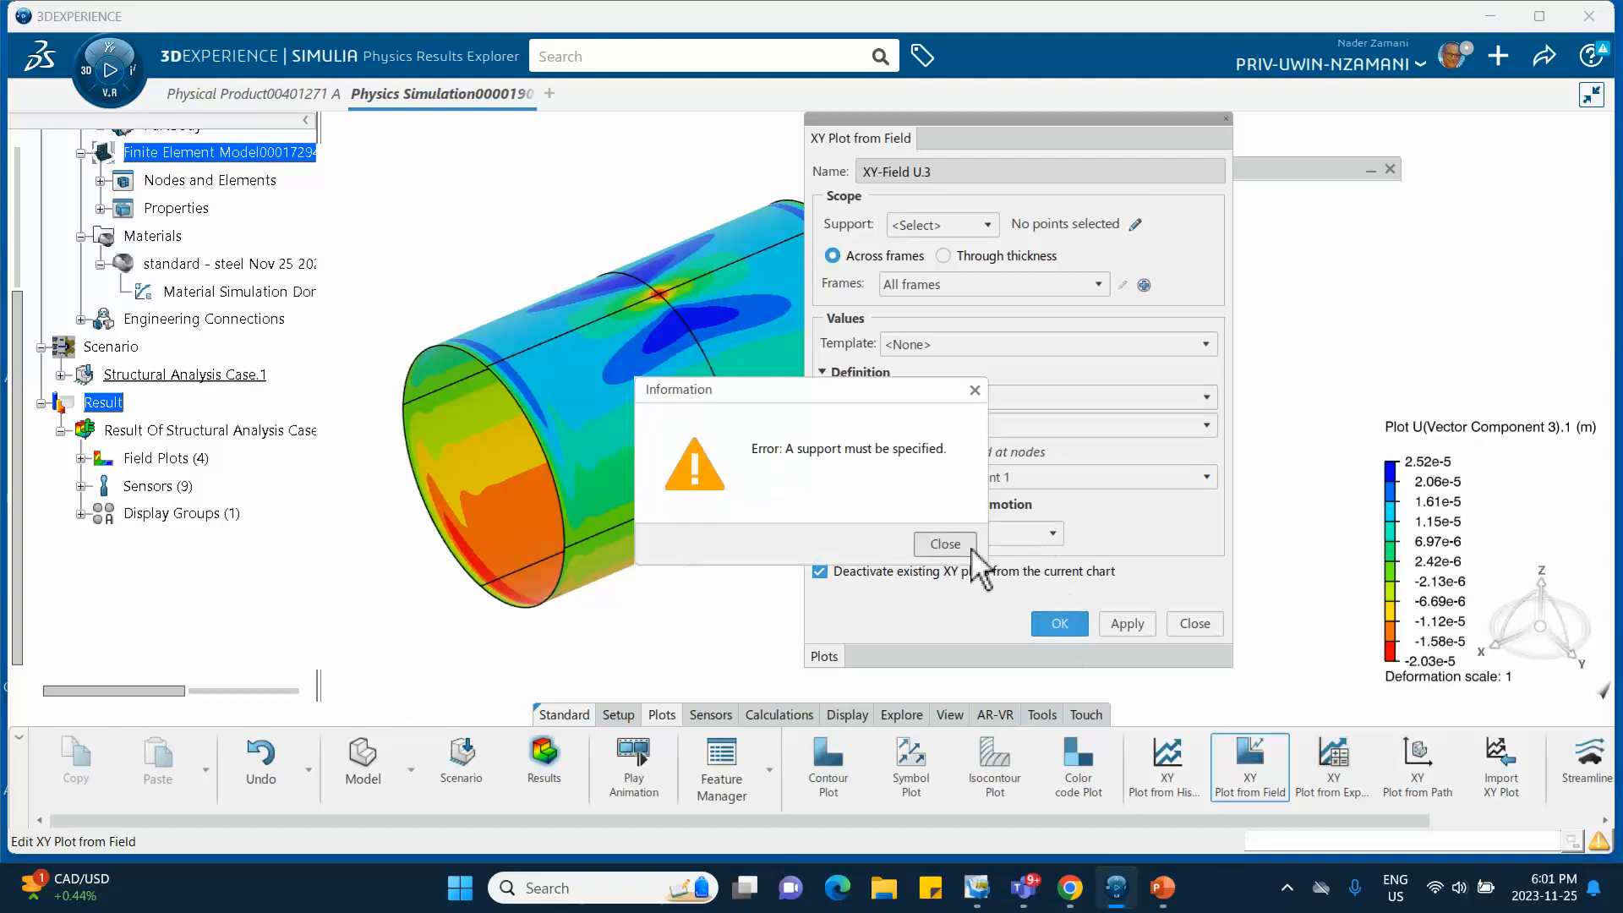
click(946, 544)
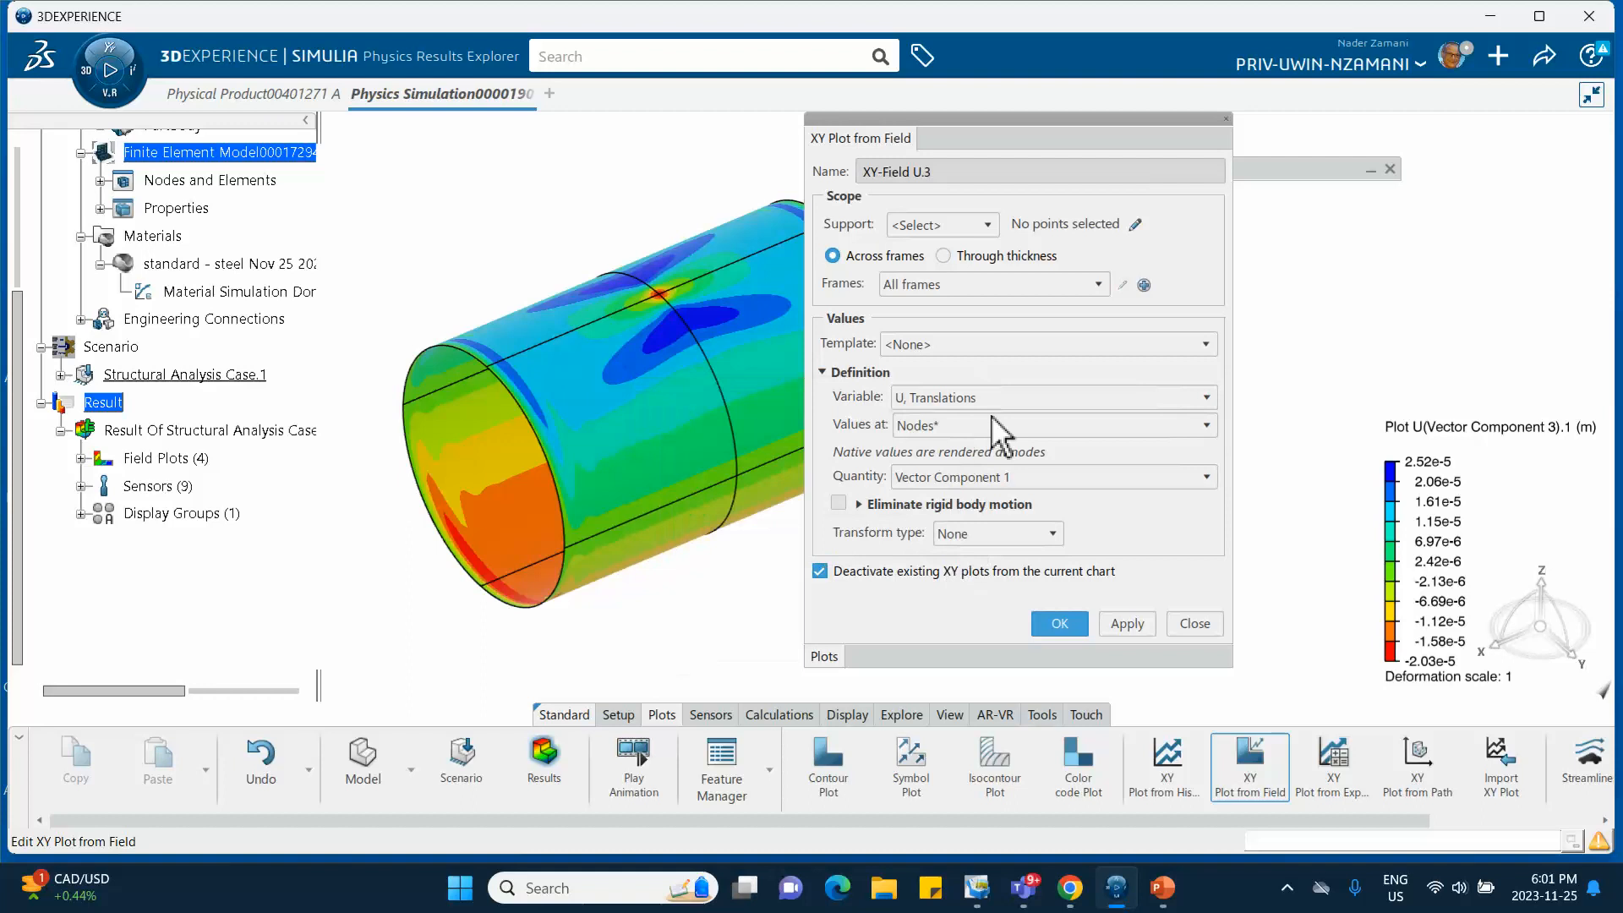
click(987, 225)
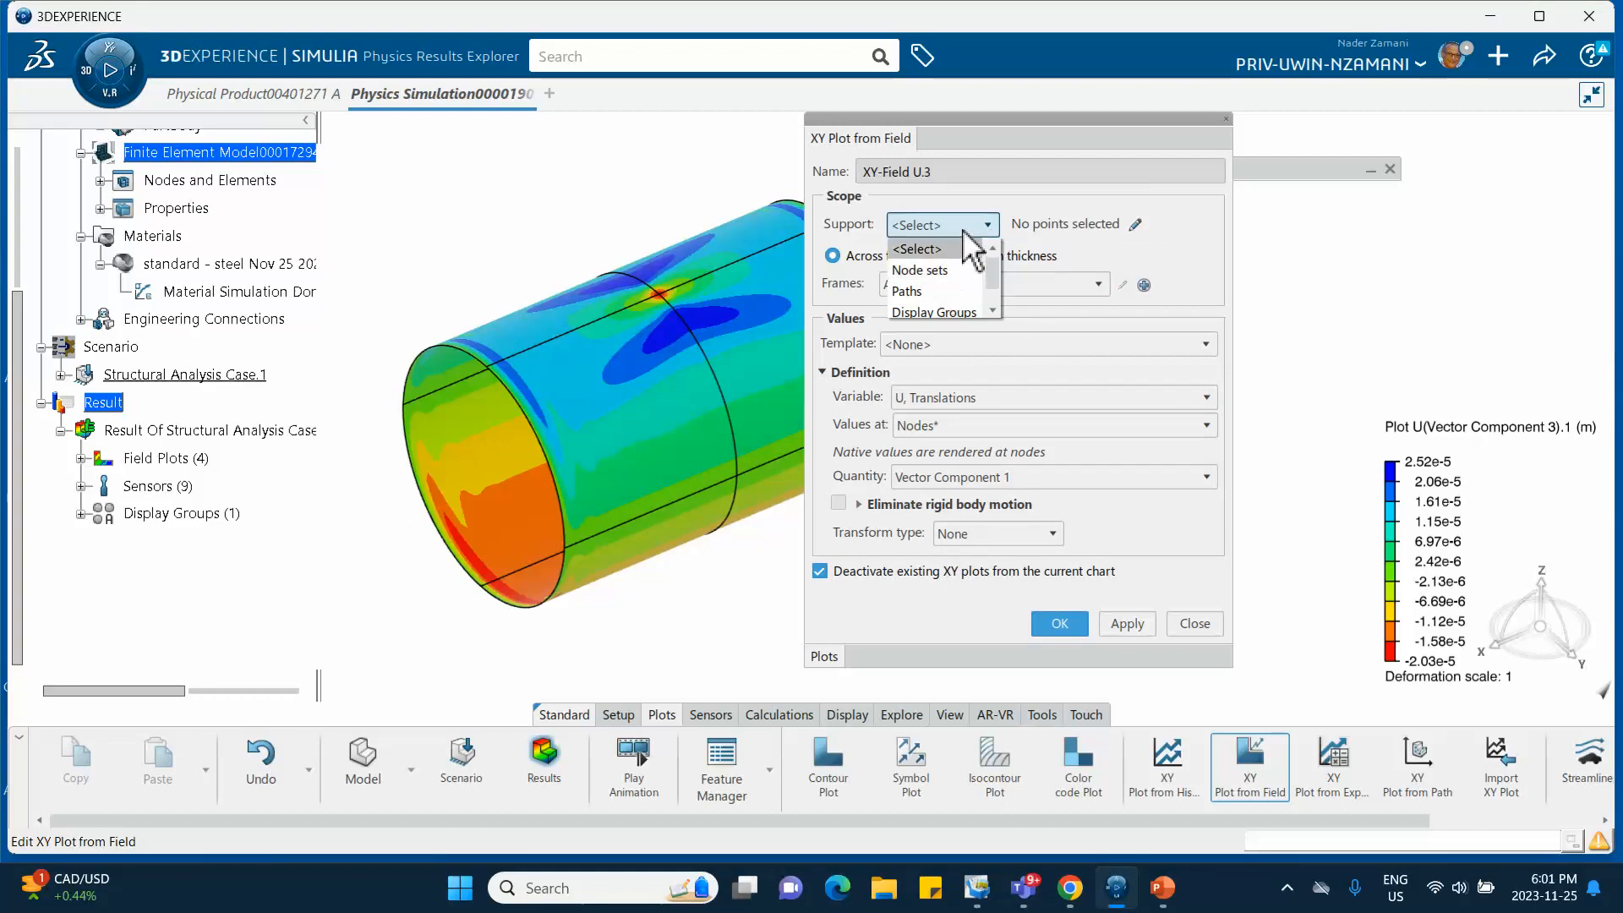
click(944, 270)
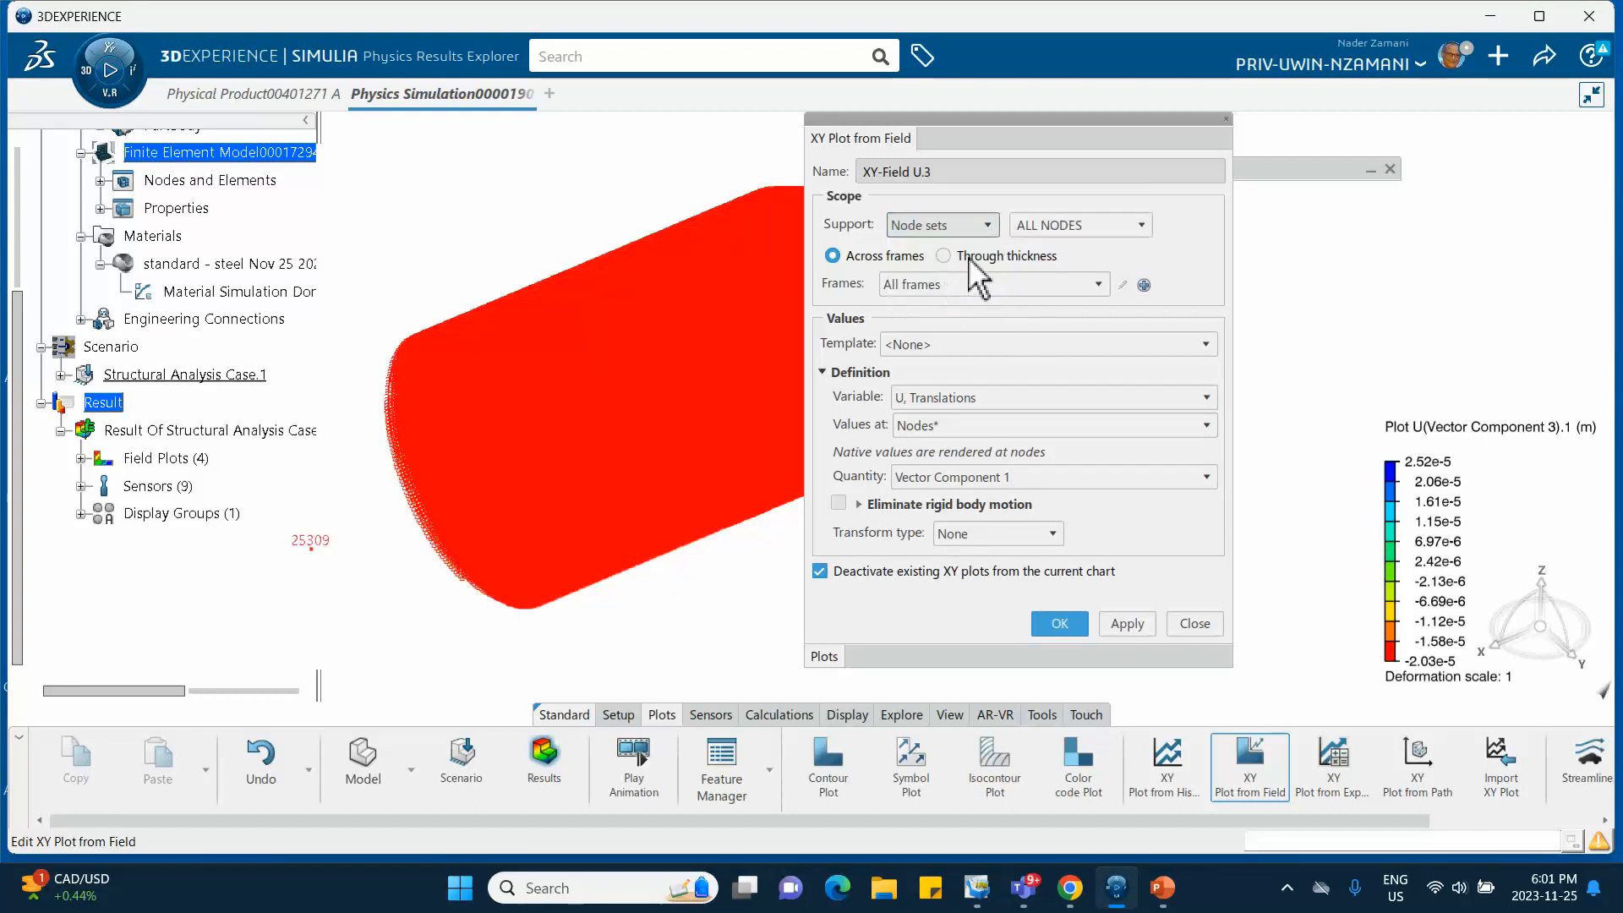
click(1136, 225)
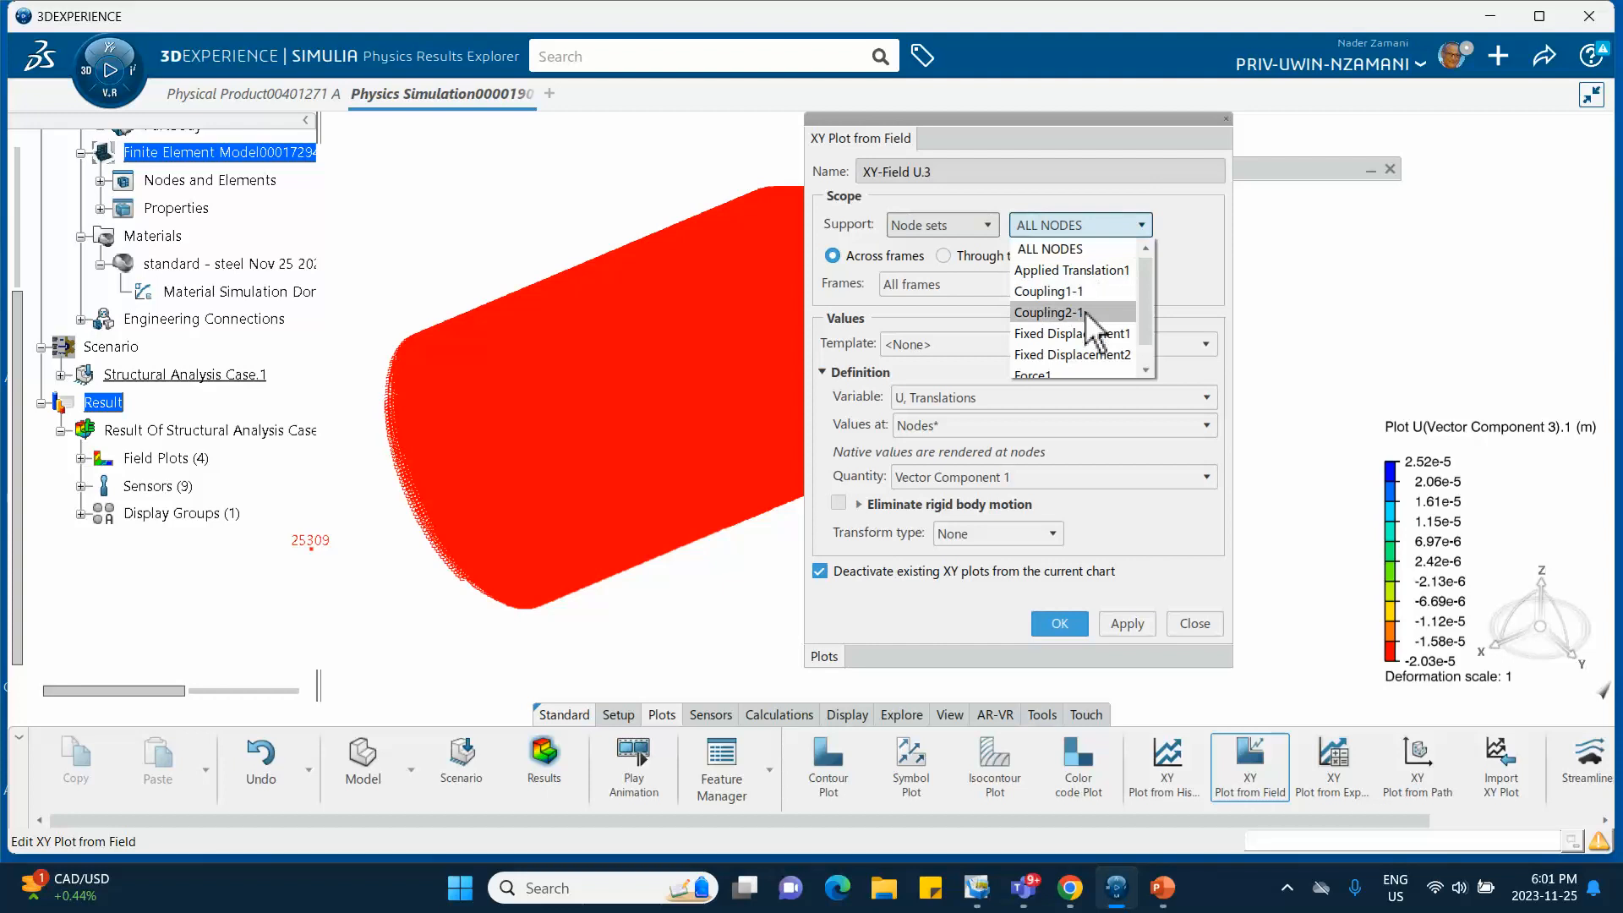
click(1074, 312)
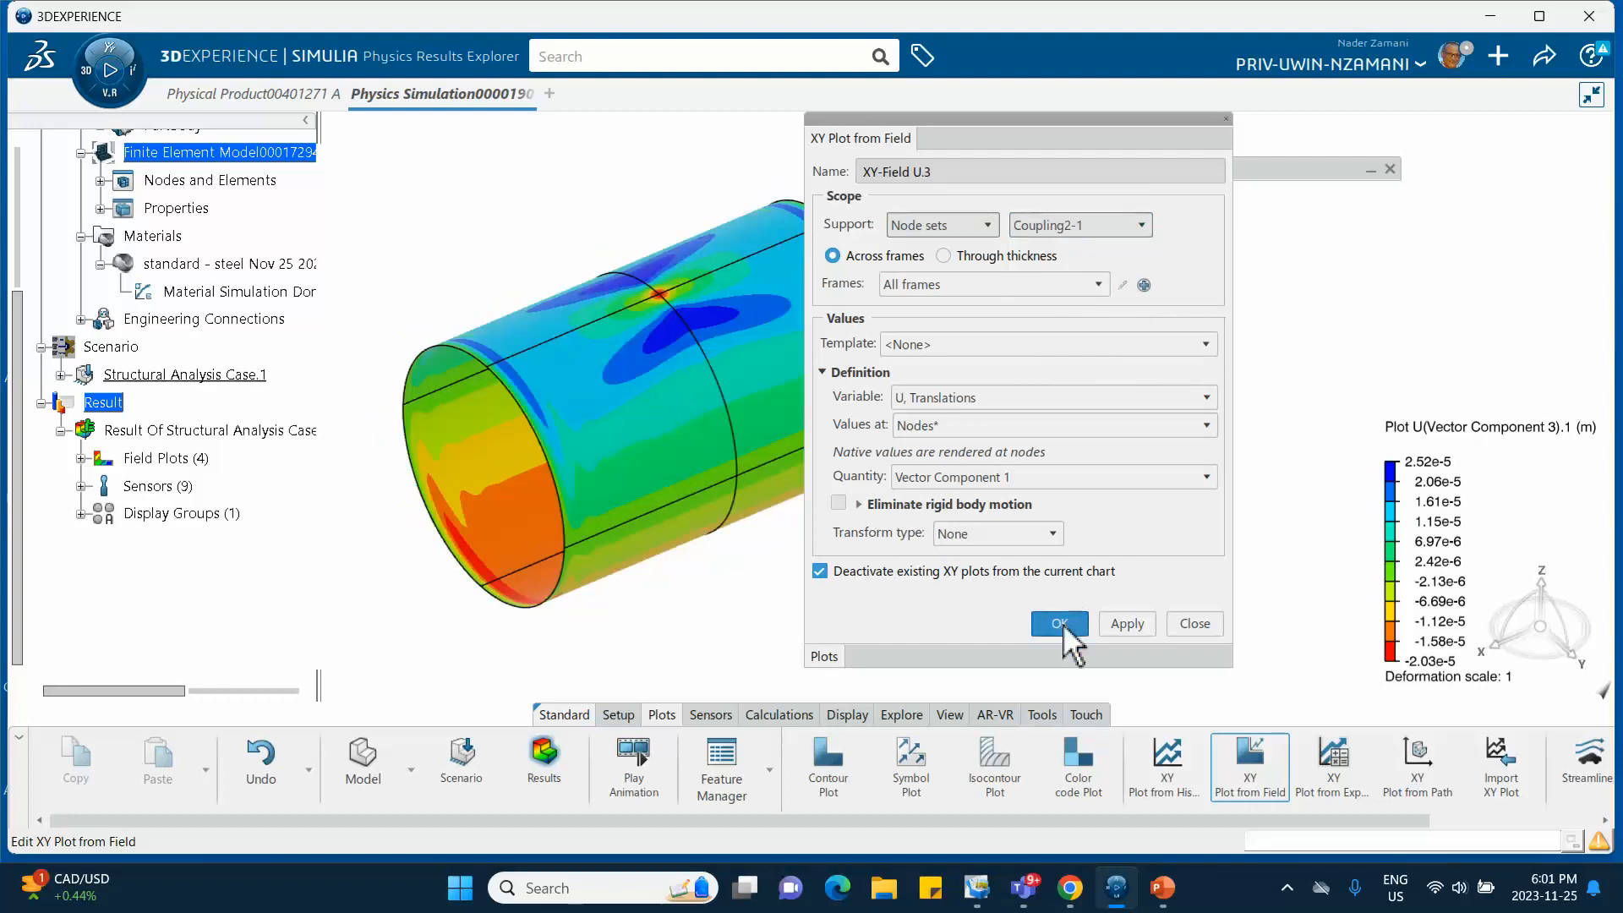
click(1058, 623)
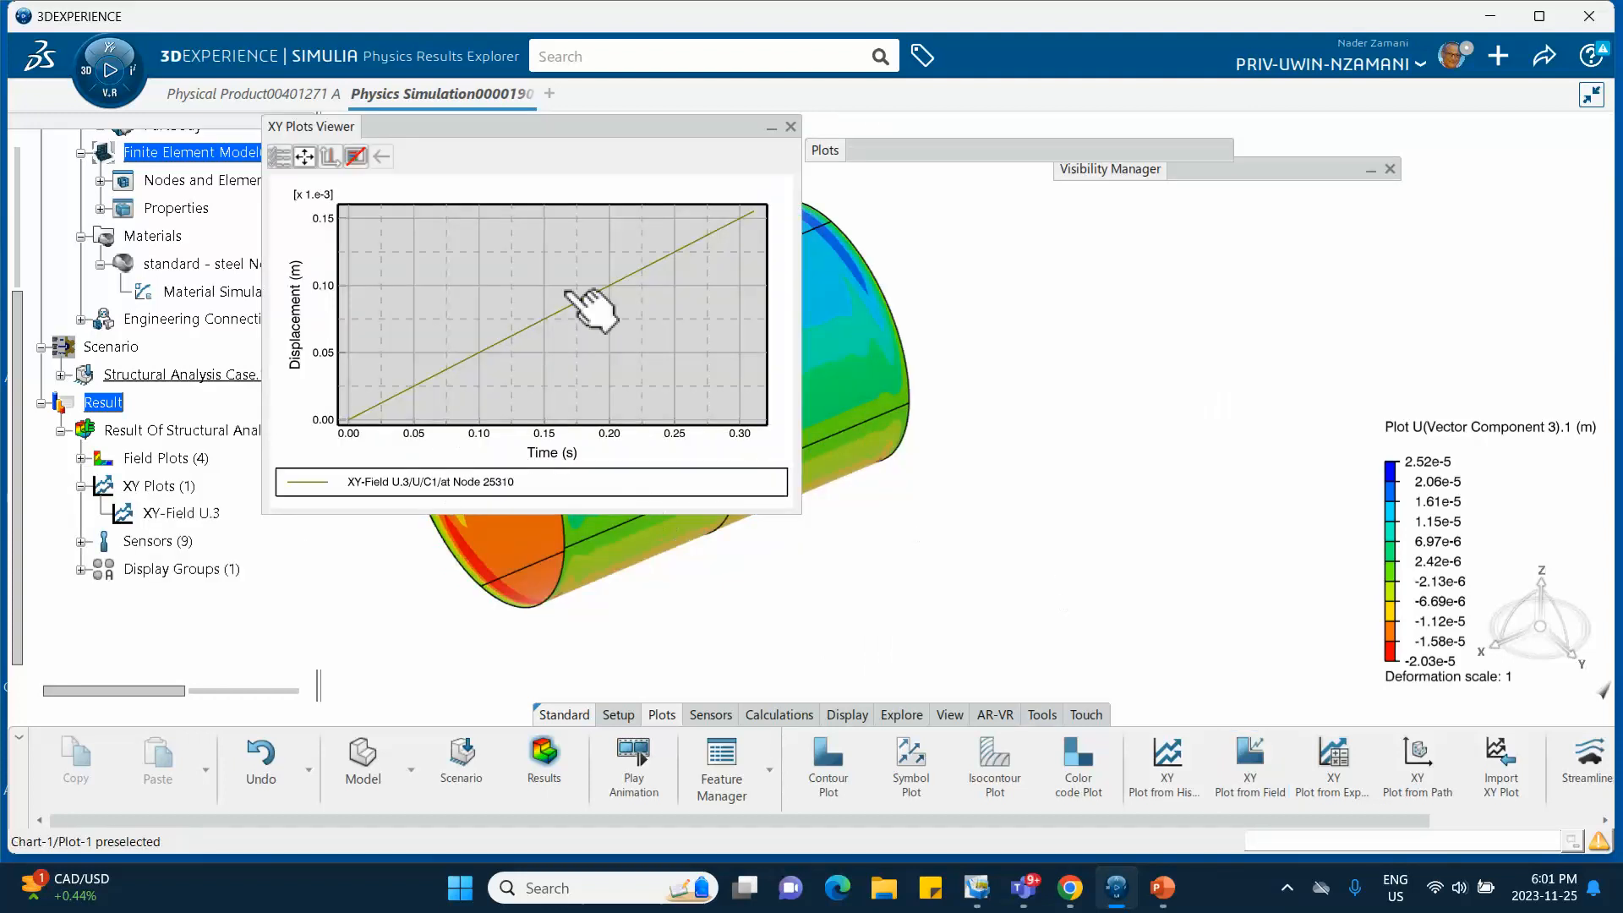
click(791, 127)
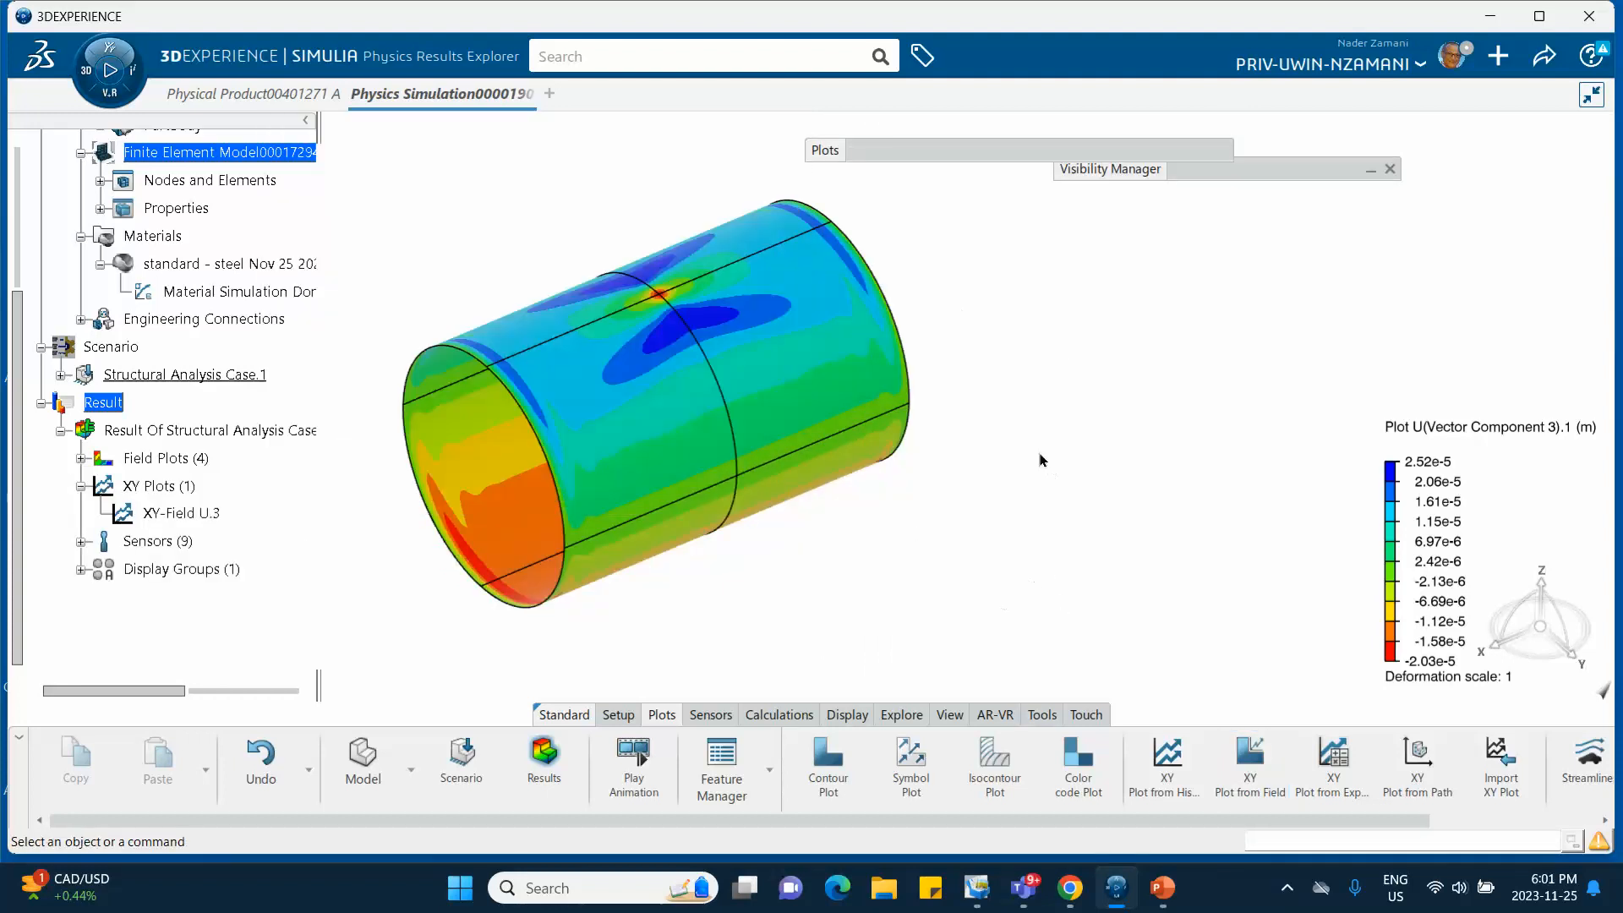
Create an XY plot from field of RF, Reaction forces, Vector Component 1, for node set Coupling2-1, and close the viewer.
click(1250, 754)
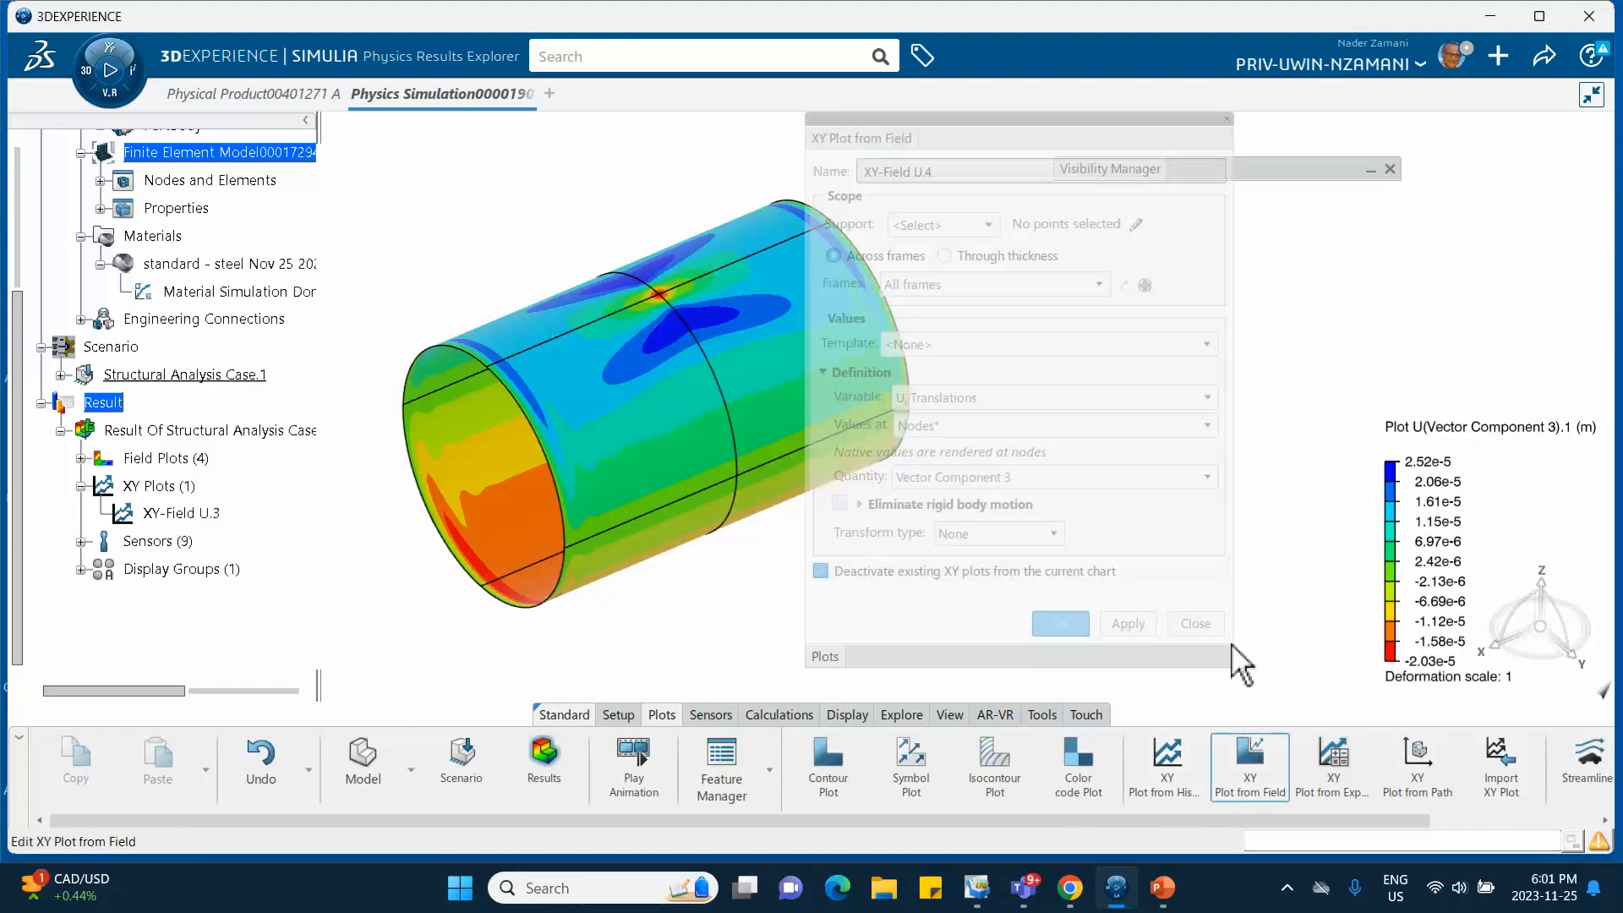
click(941, 397)
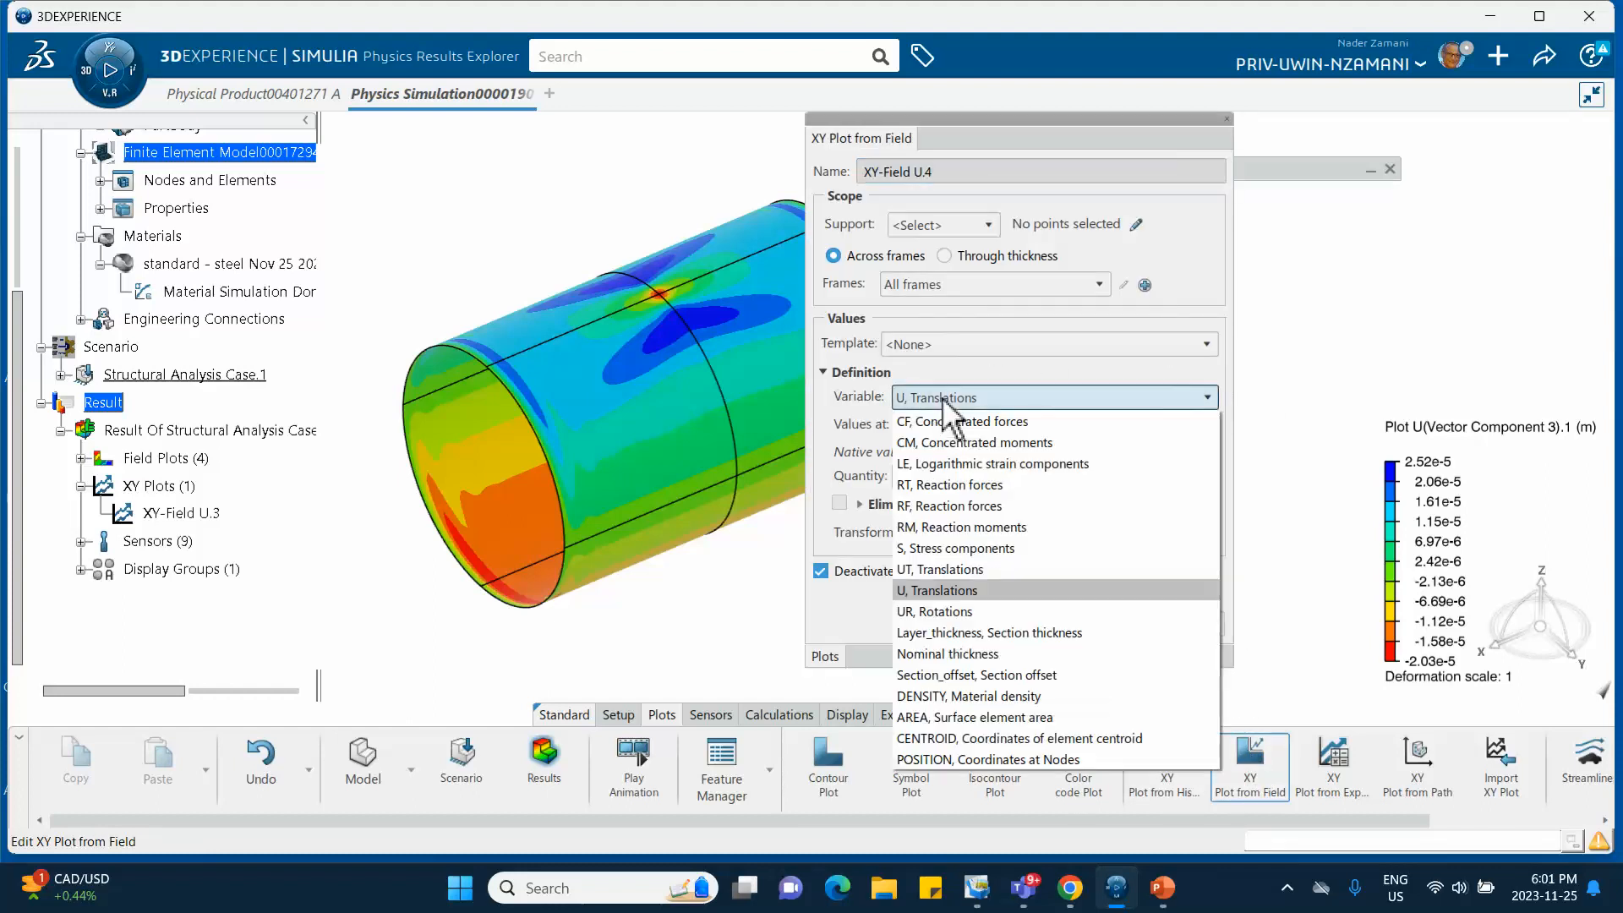
click(936, 506)
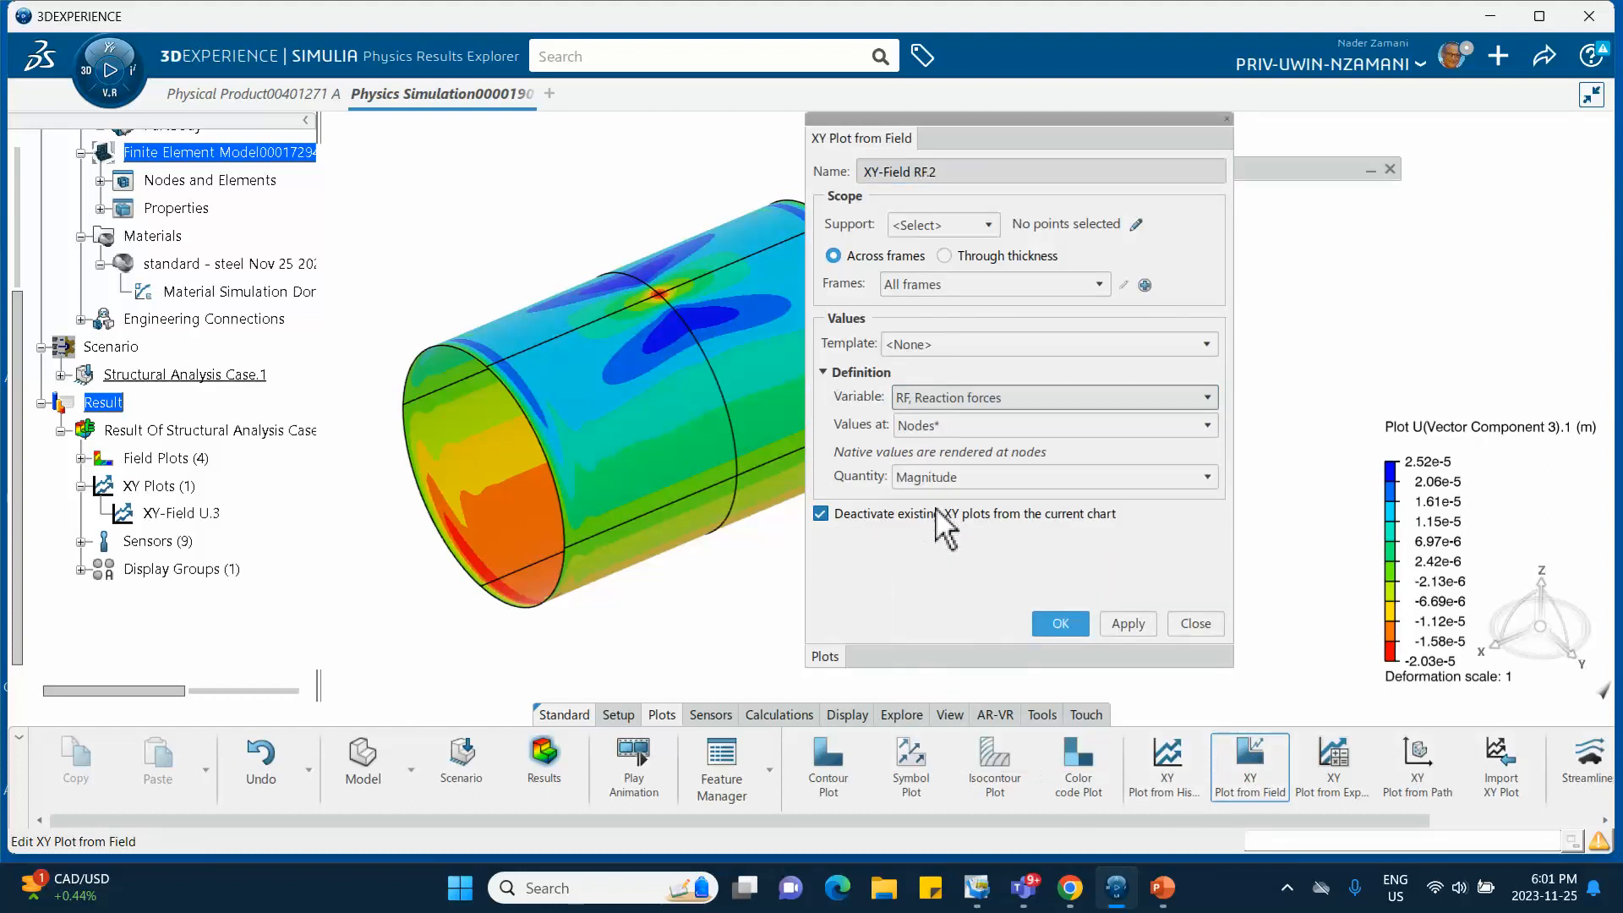
click(946, 479)
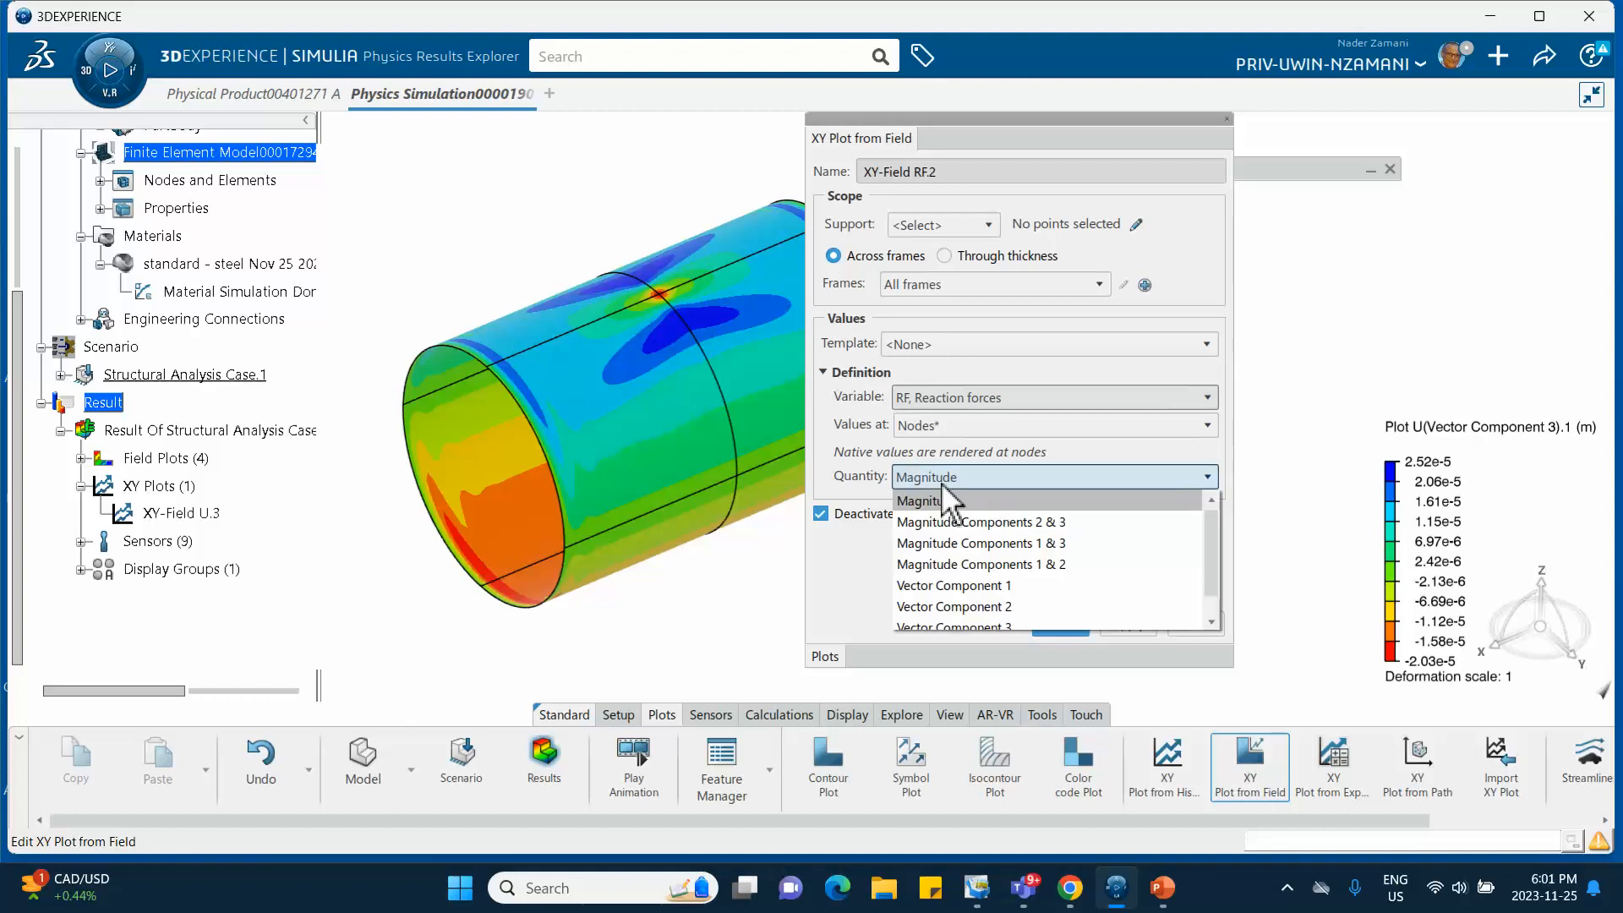
click(938, 585)
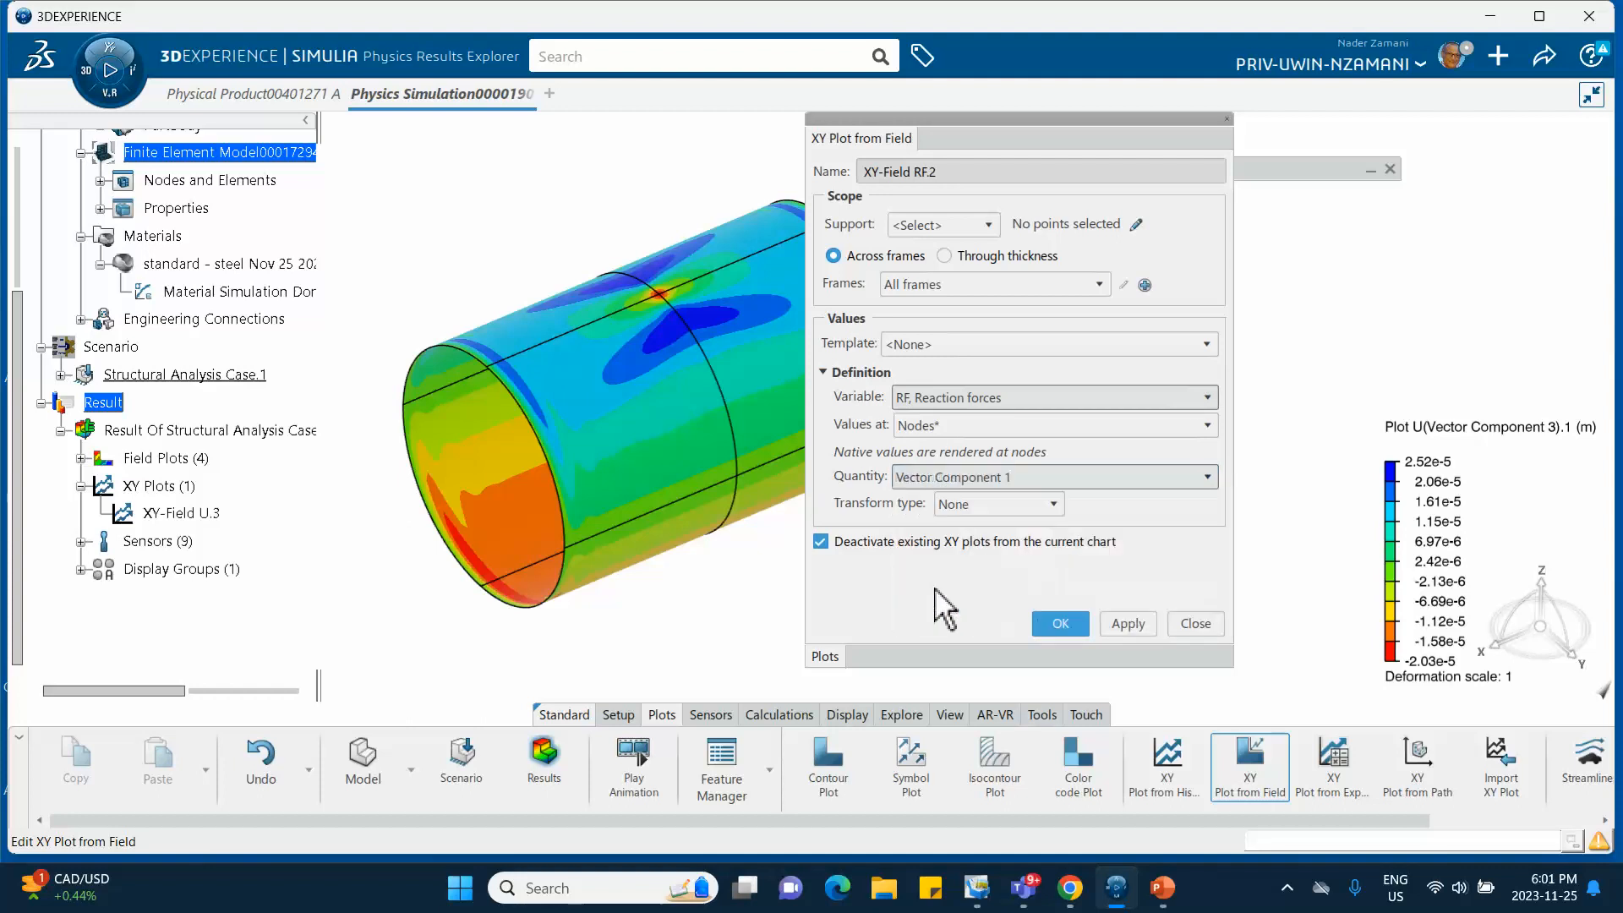
click(987, 225)
click(961, 272)
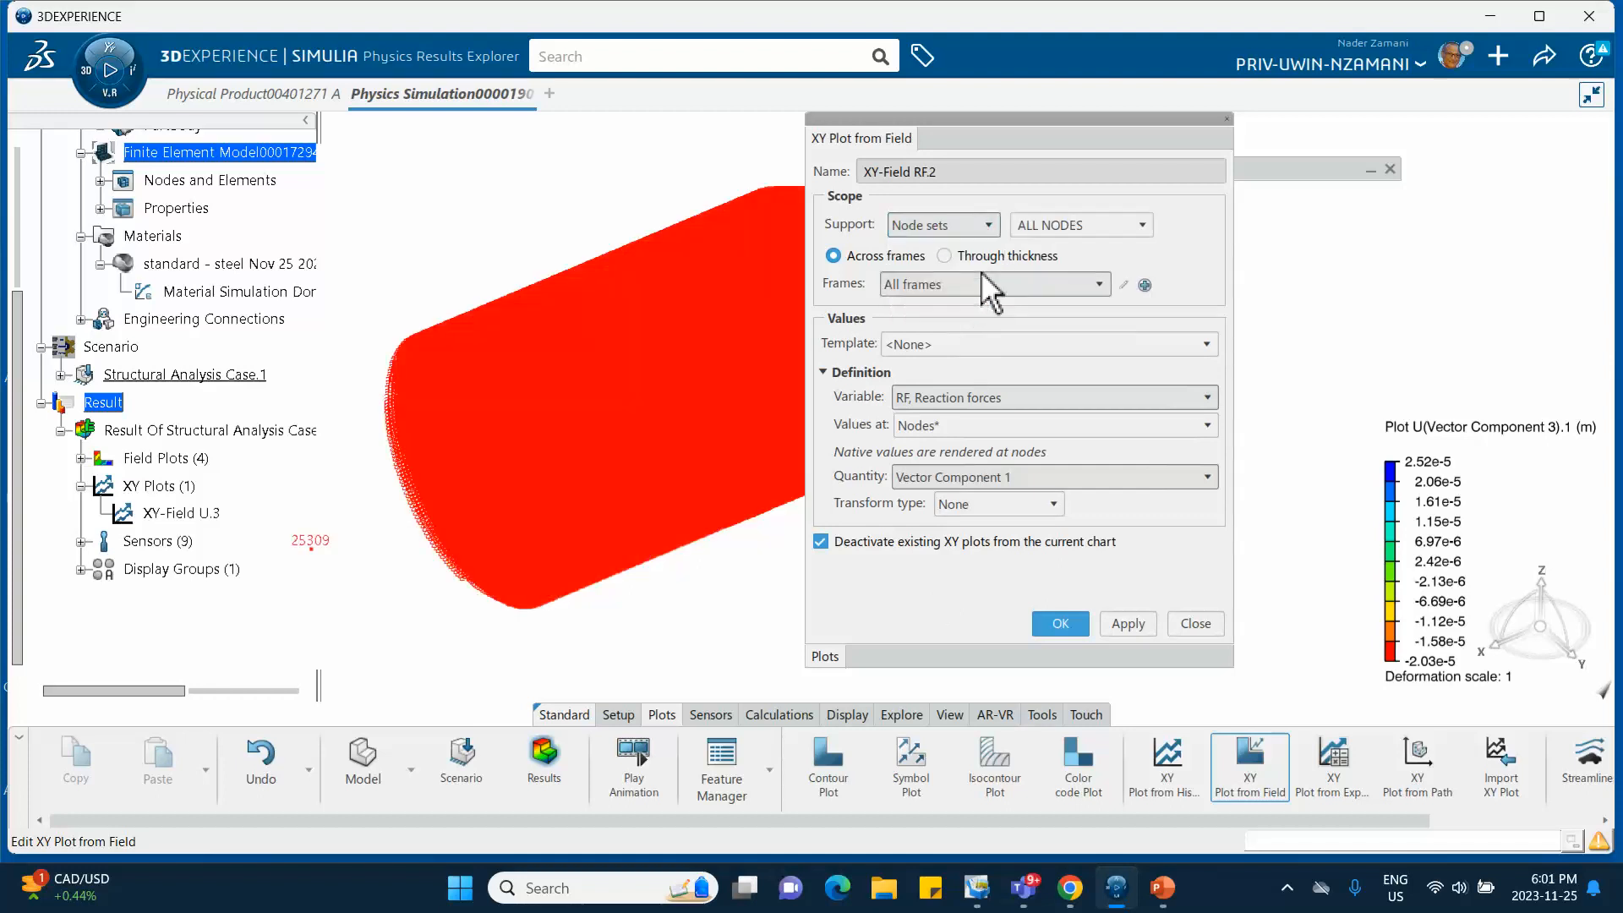
click(1140, 225)
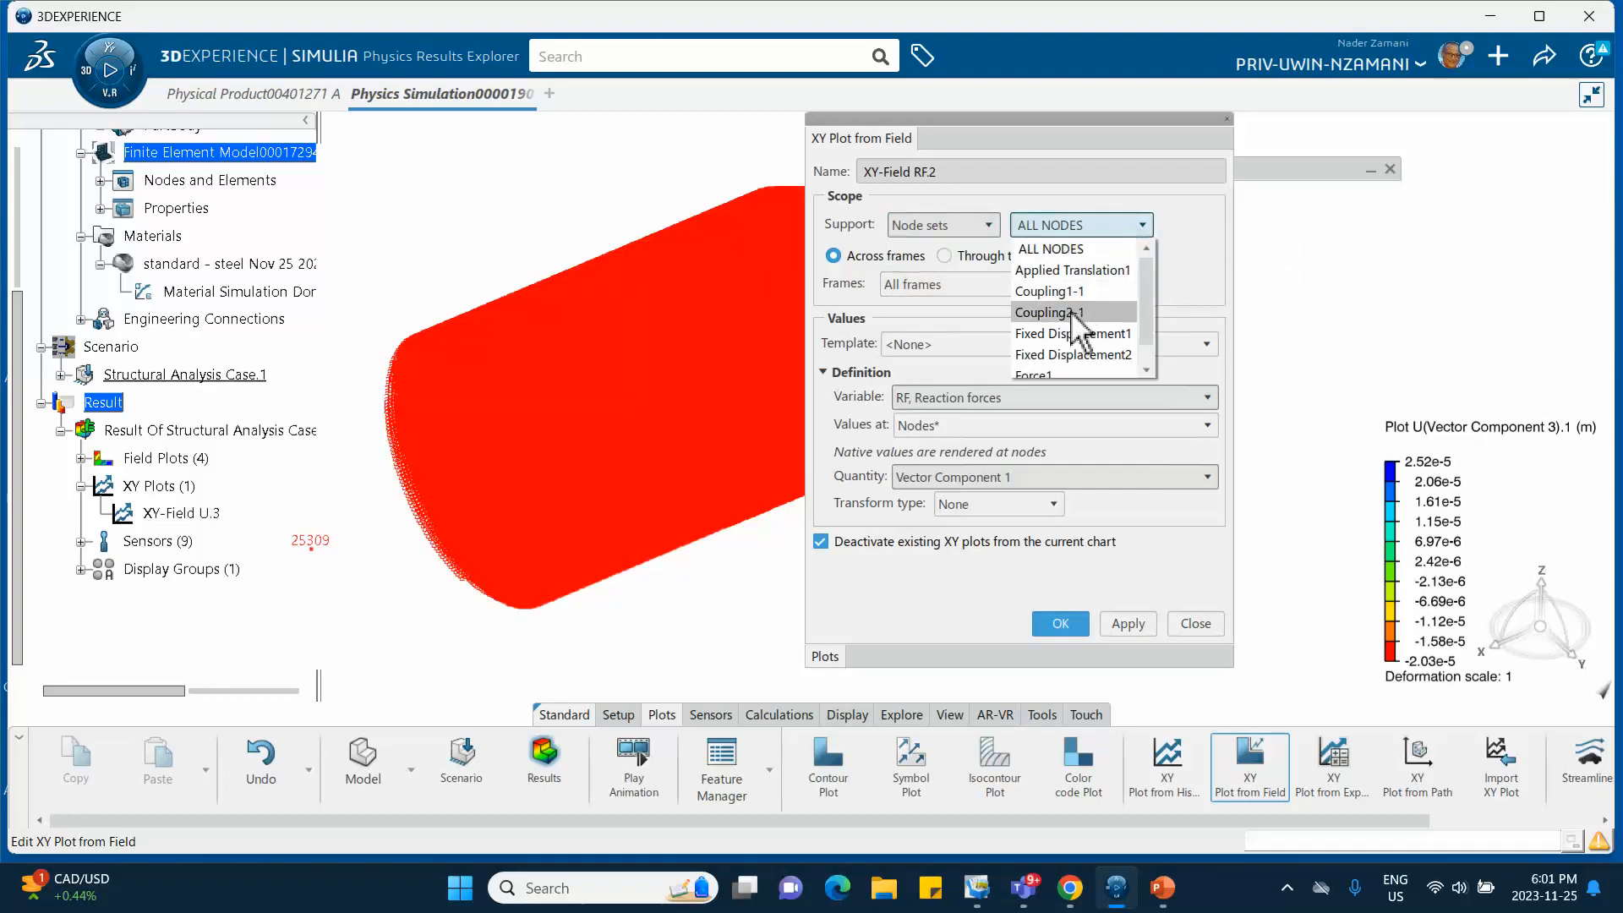
click(1073, 313)
click(1060, 623)
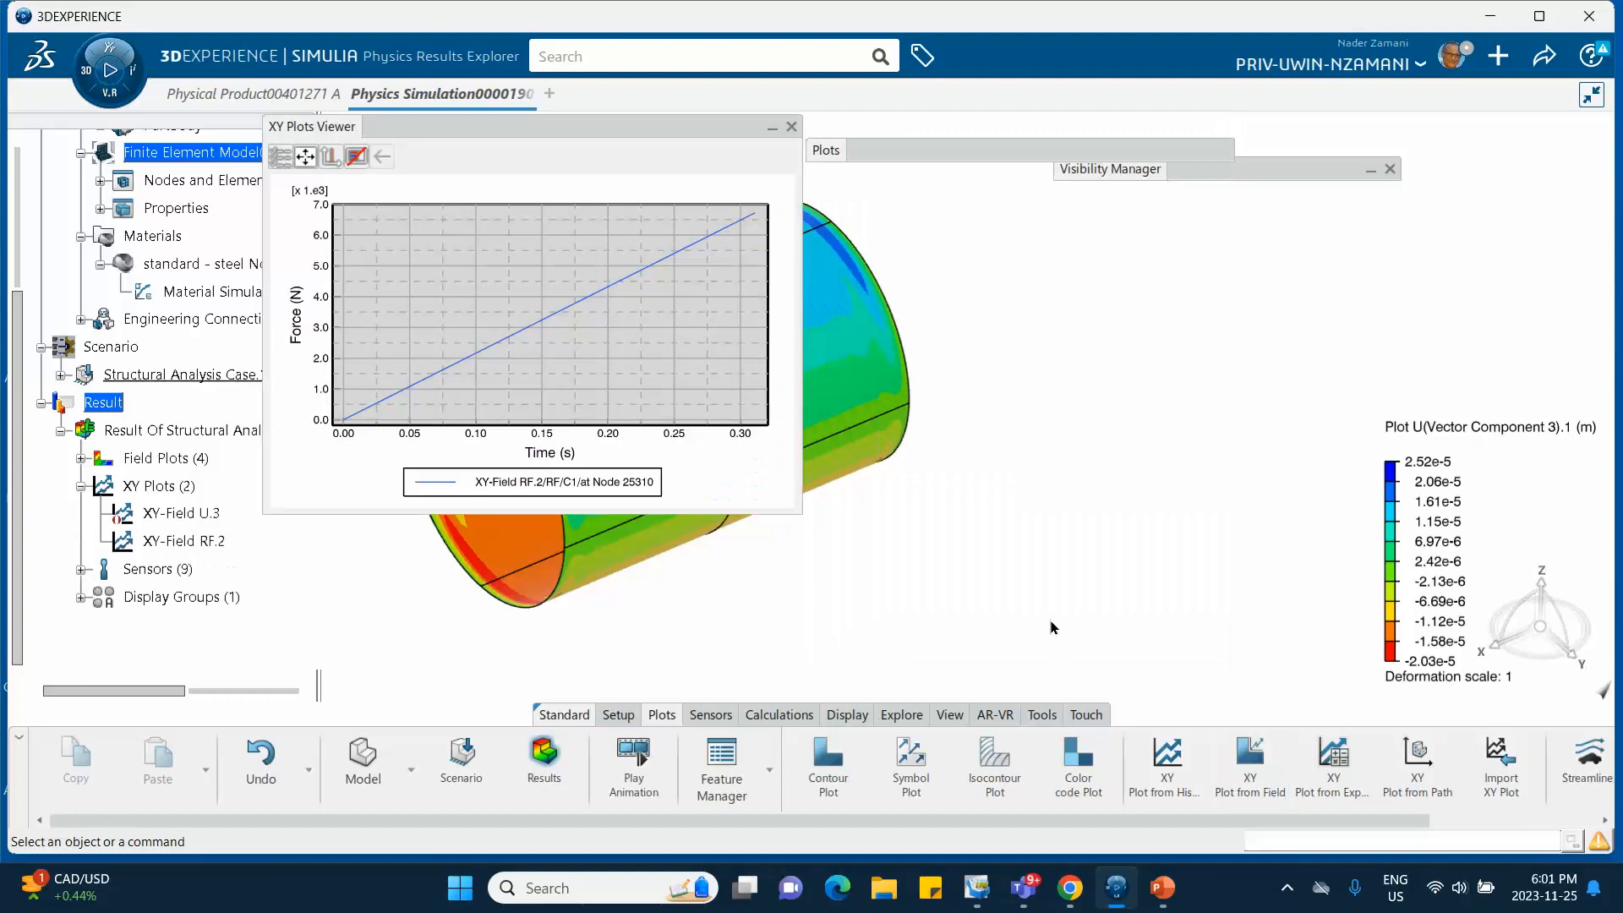
click(791, 126)
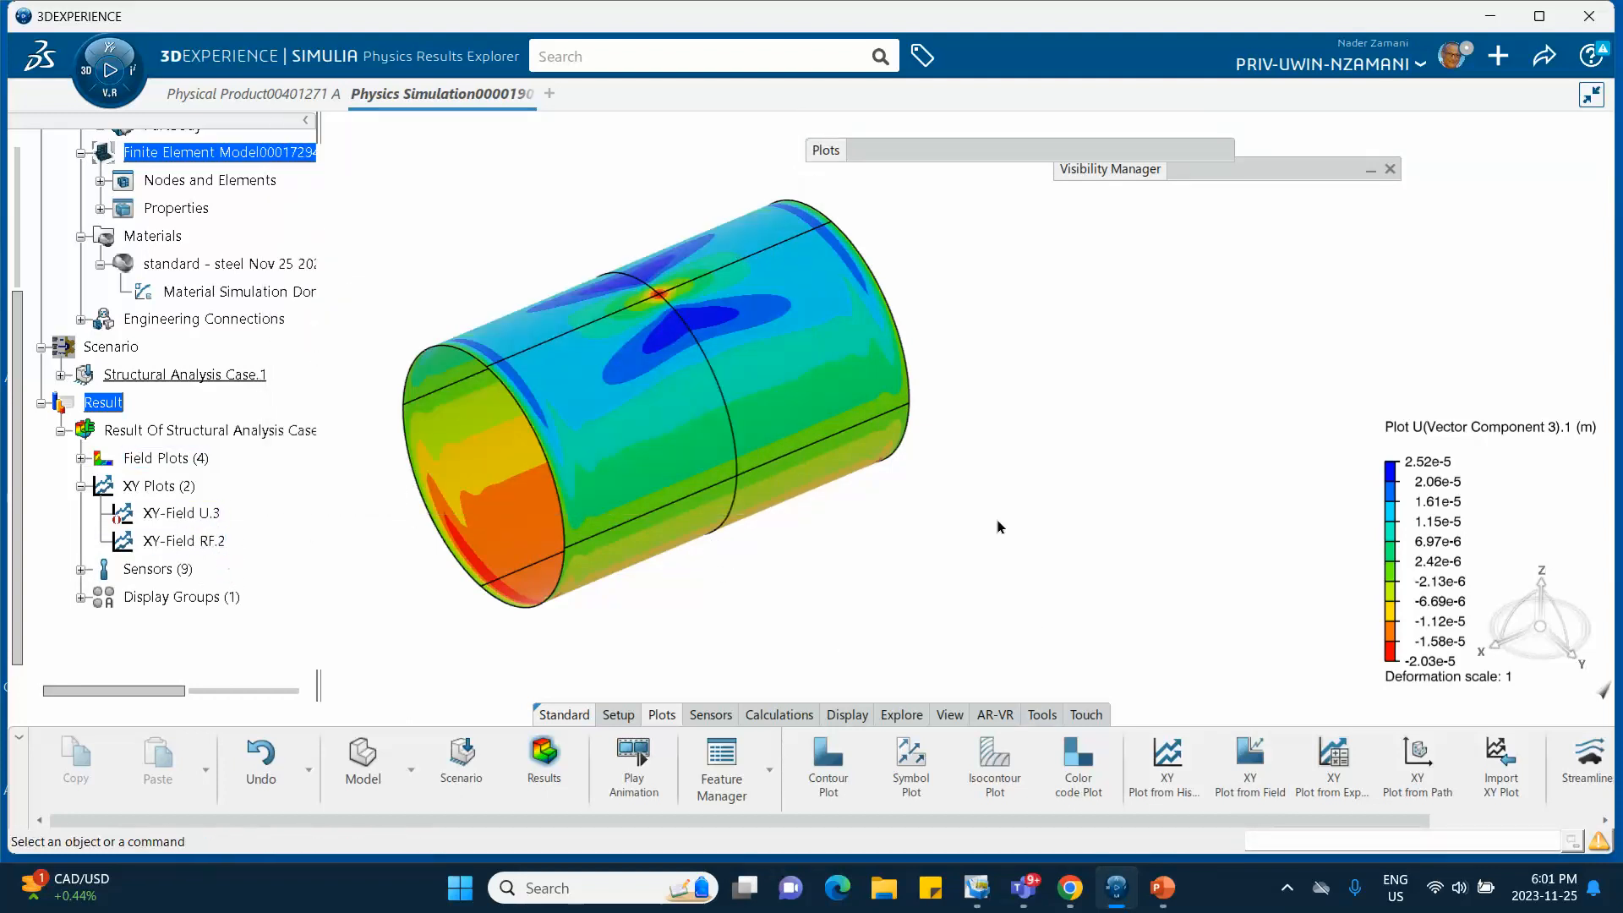
Create an XY plot from expression combine($xy1,$xy2), with the U.3 displacement curve as X and the RF.2 force curve as Y.
click(1349, 771)
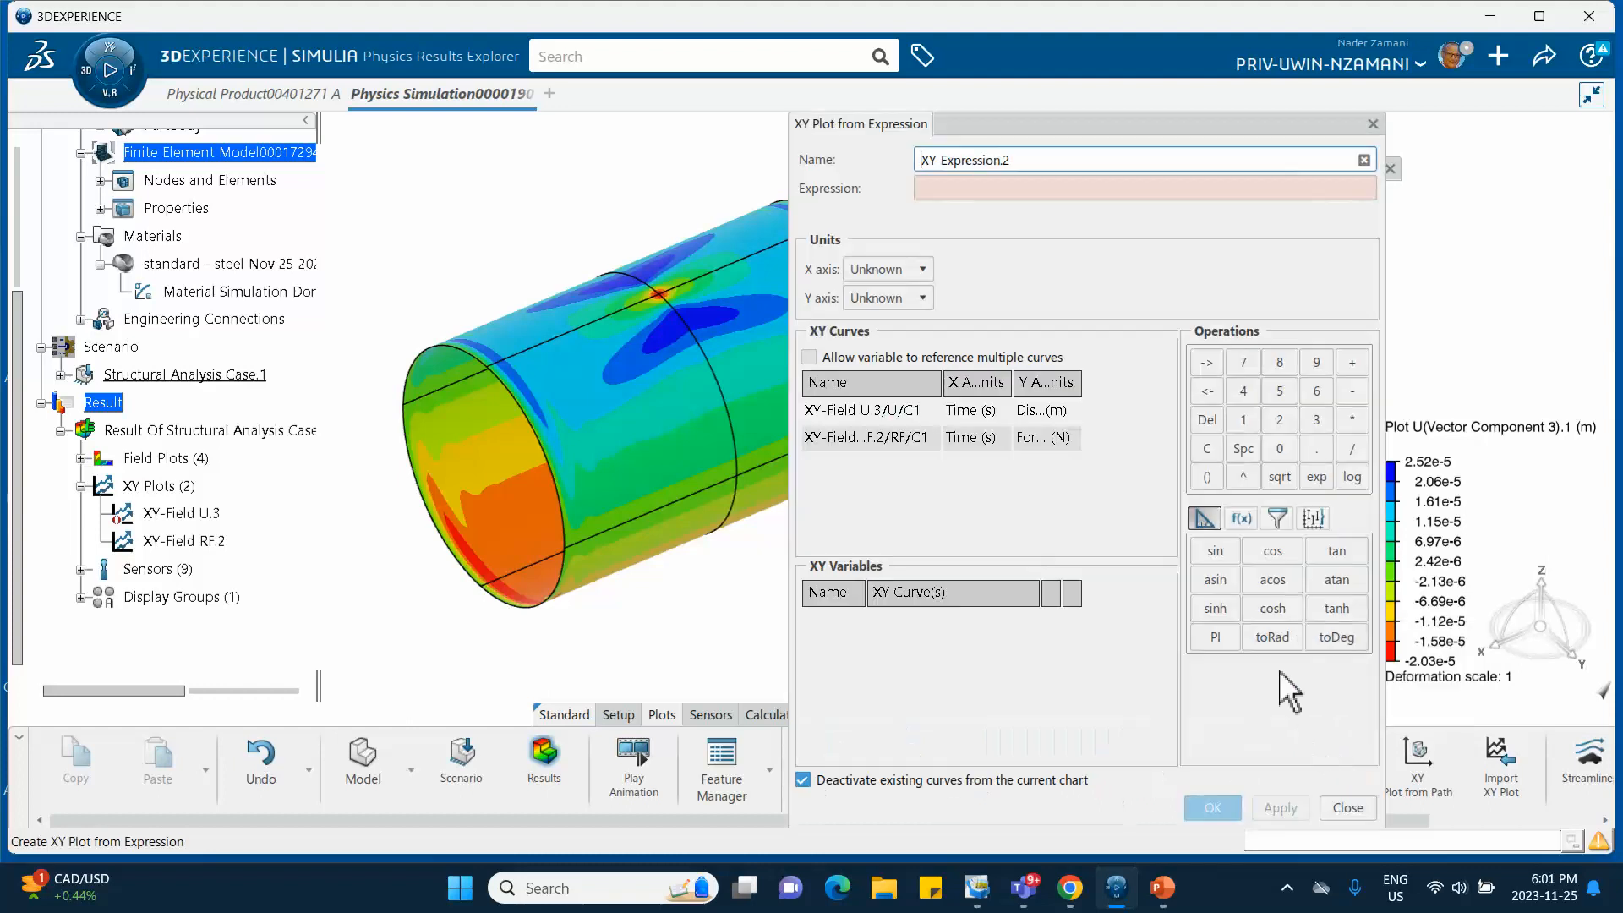
click(1241, 518)
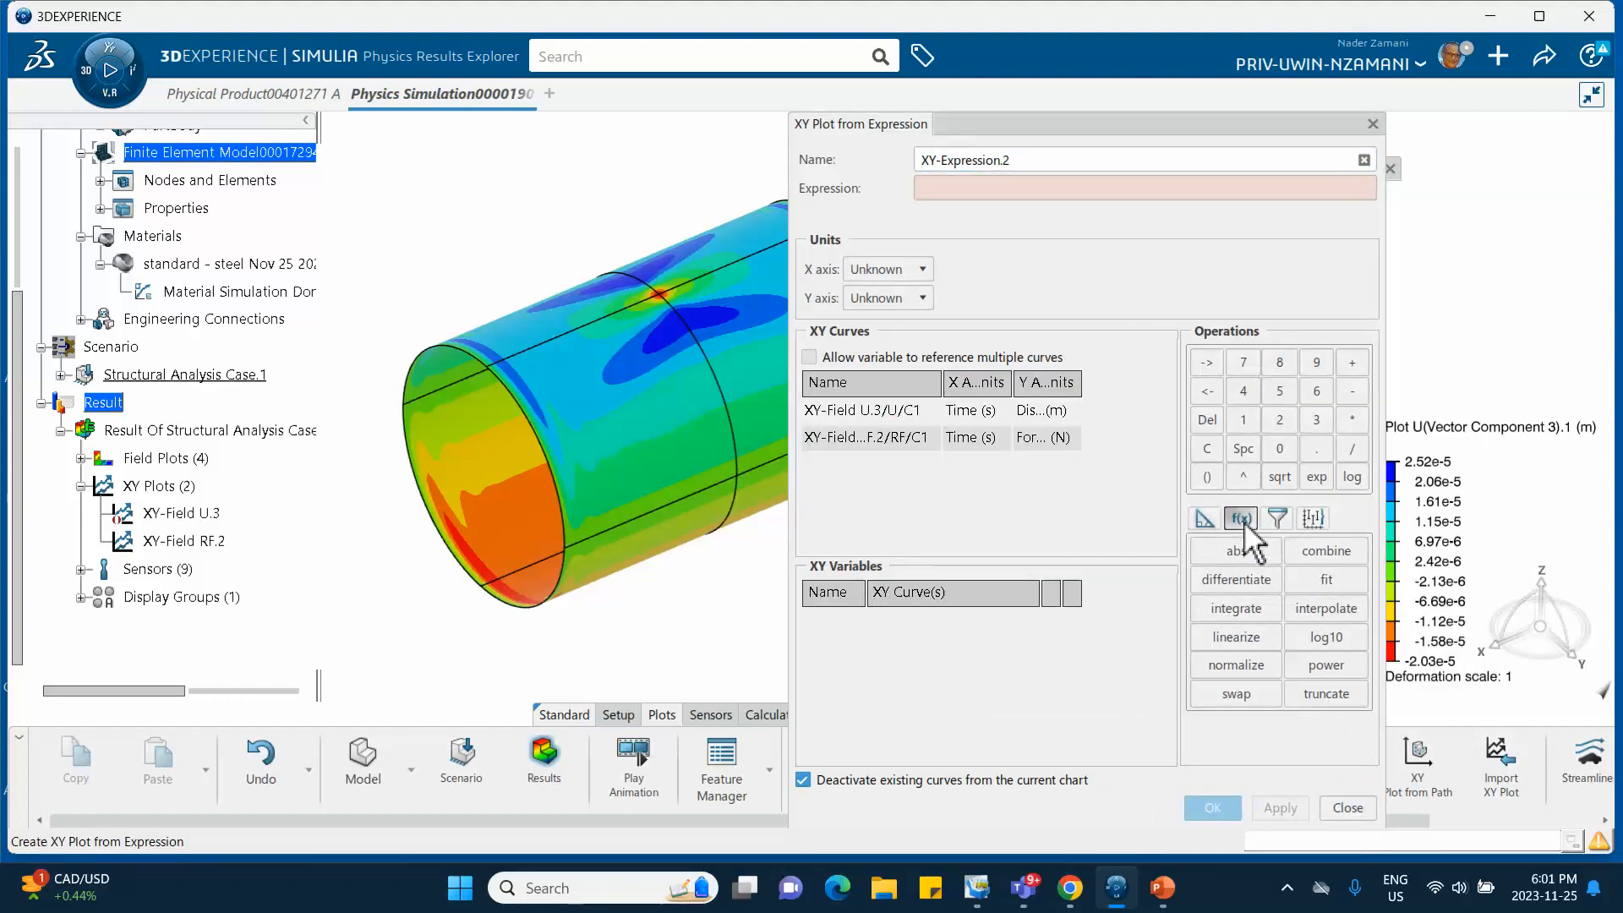
click(1320, 551)
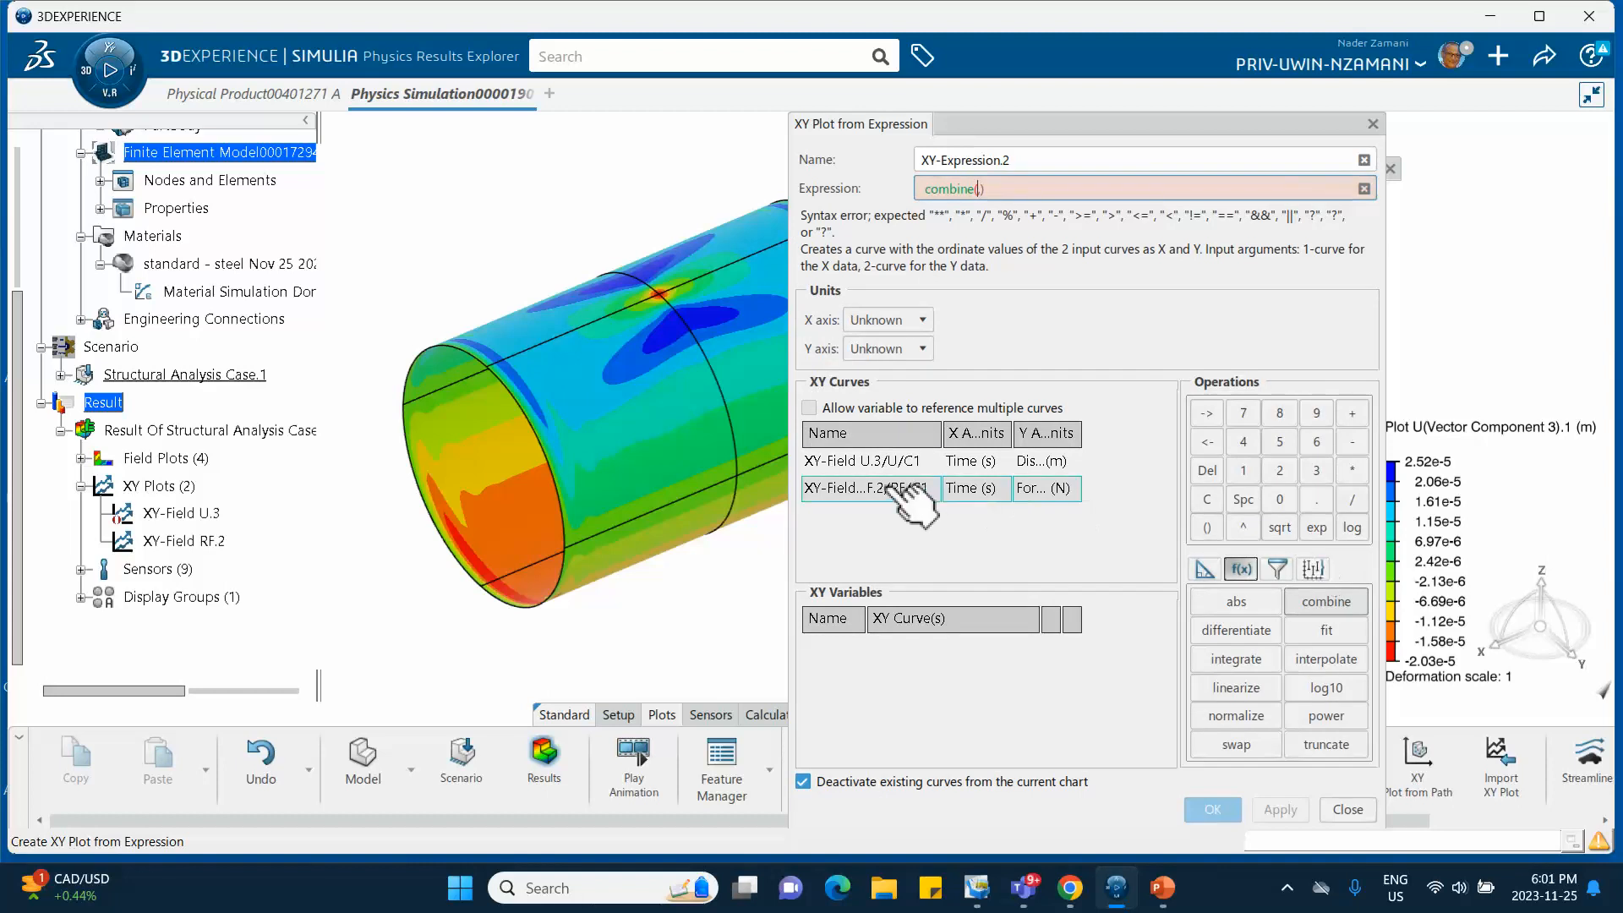
click(878, 461)
click(879, 456)
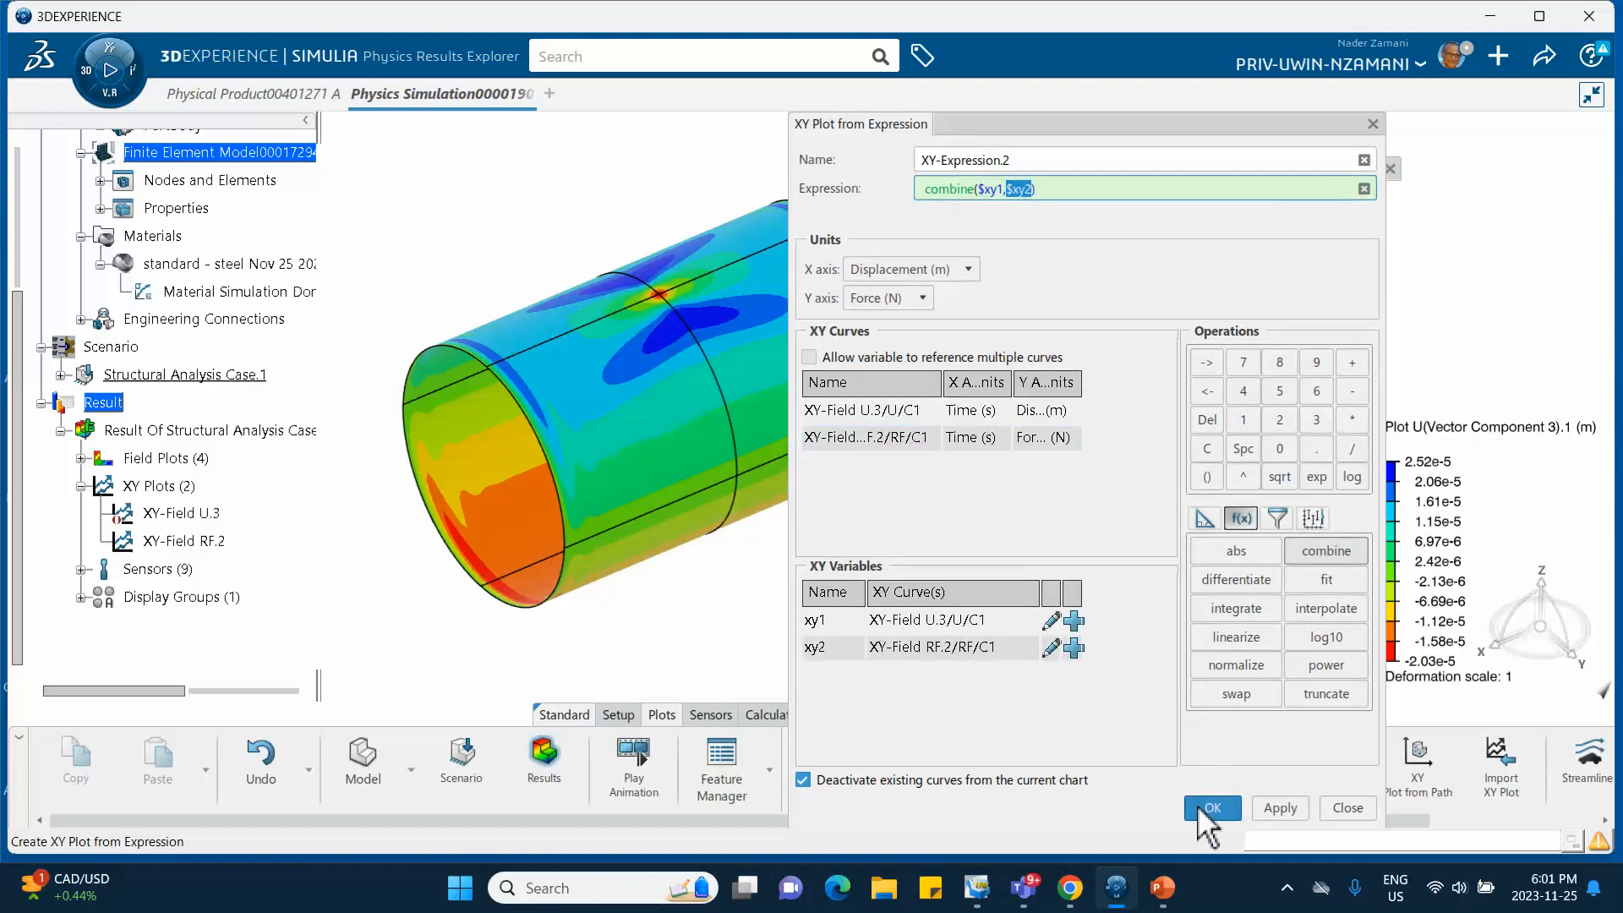
click(1212, 807)
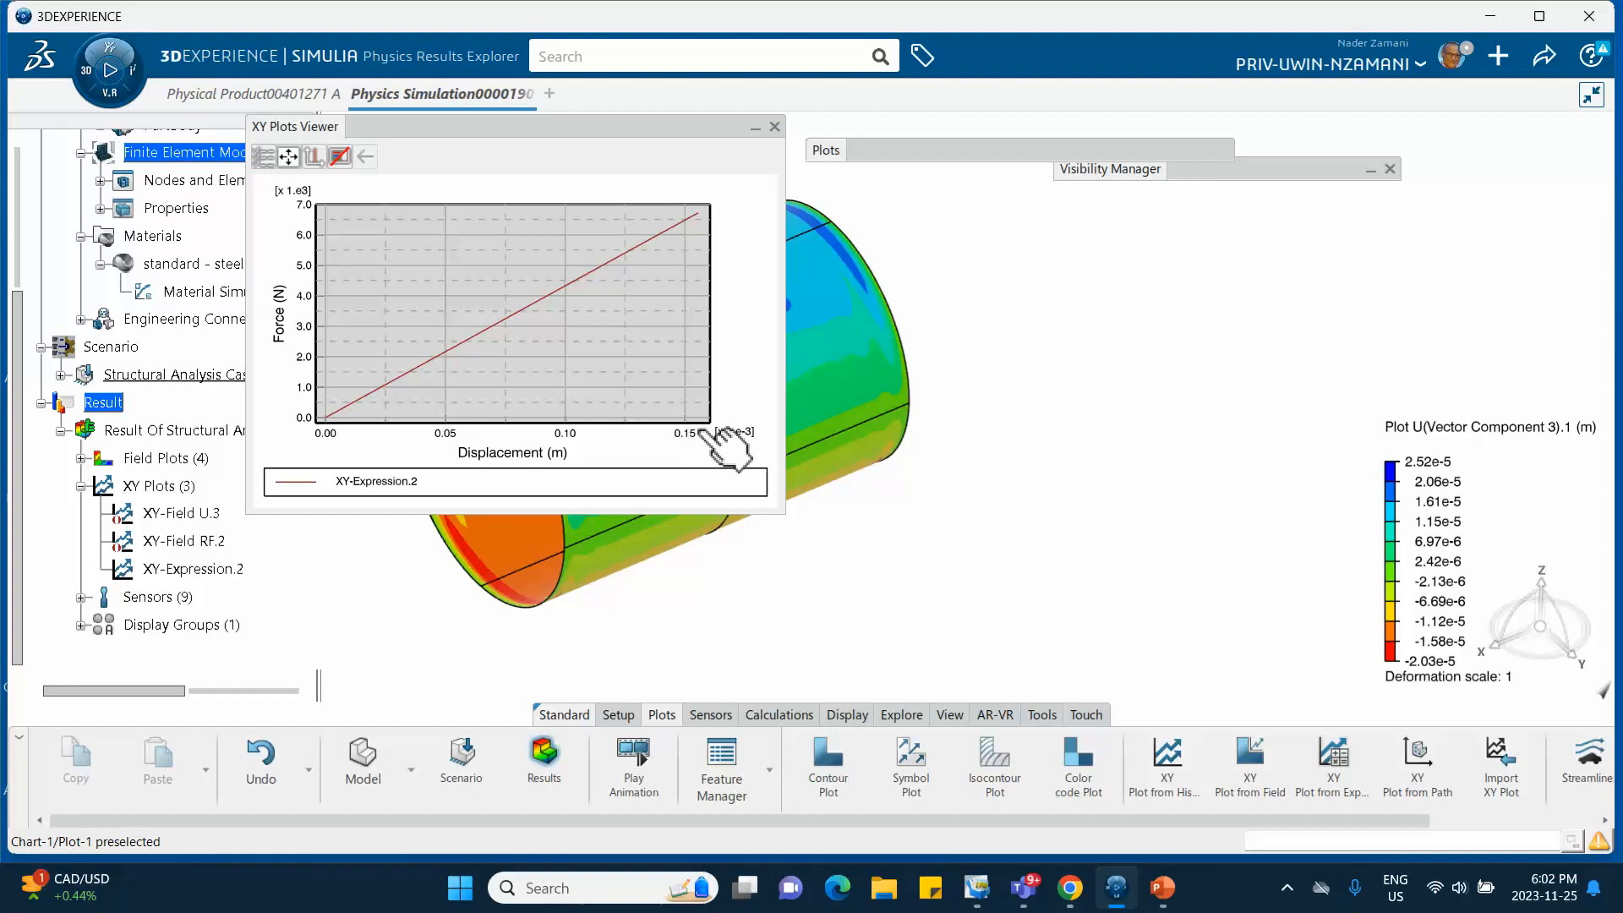
Switch to PowerPoint to compare the new force versus displacement plot with slide 5, and select slide 8.
click(1162, 887)
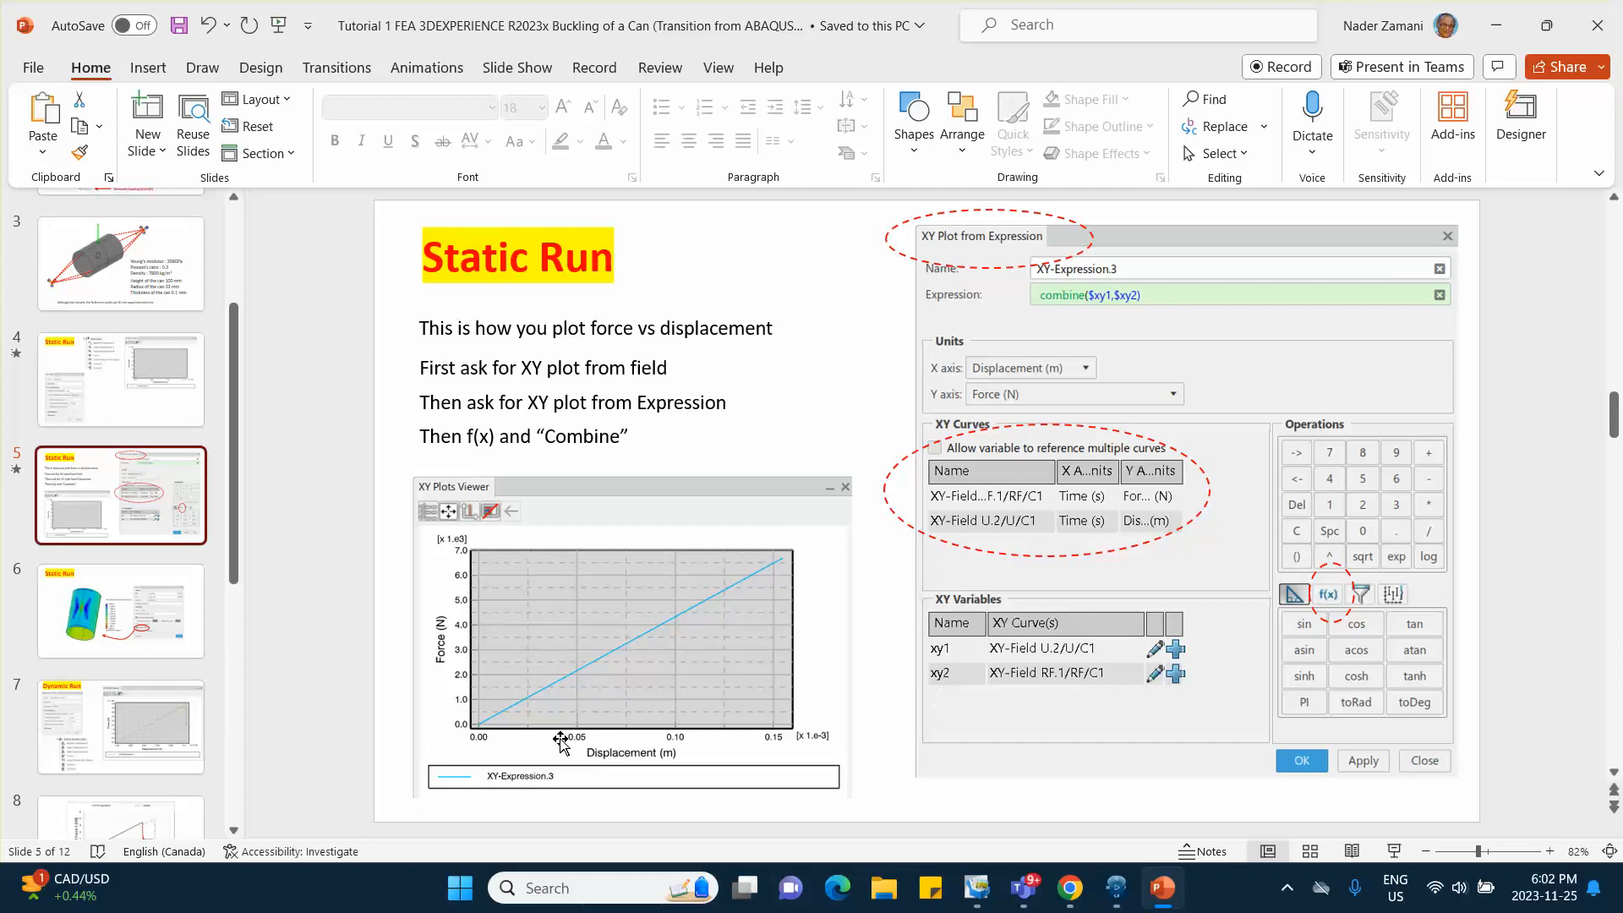
scroll(156, 727, down, 1)
click(129, 731)
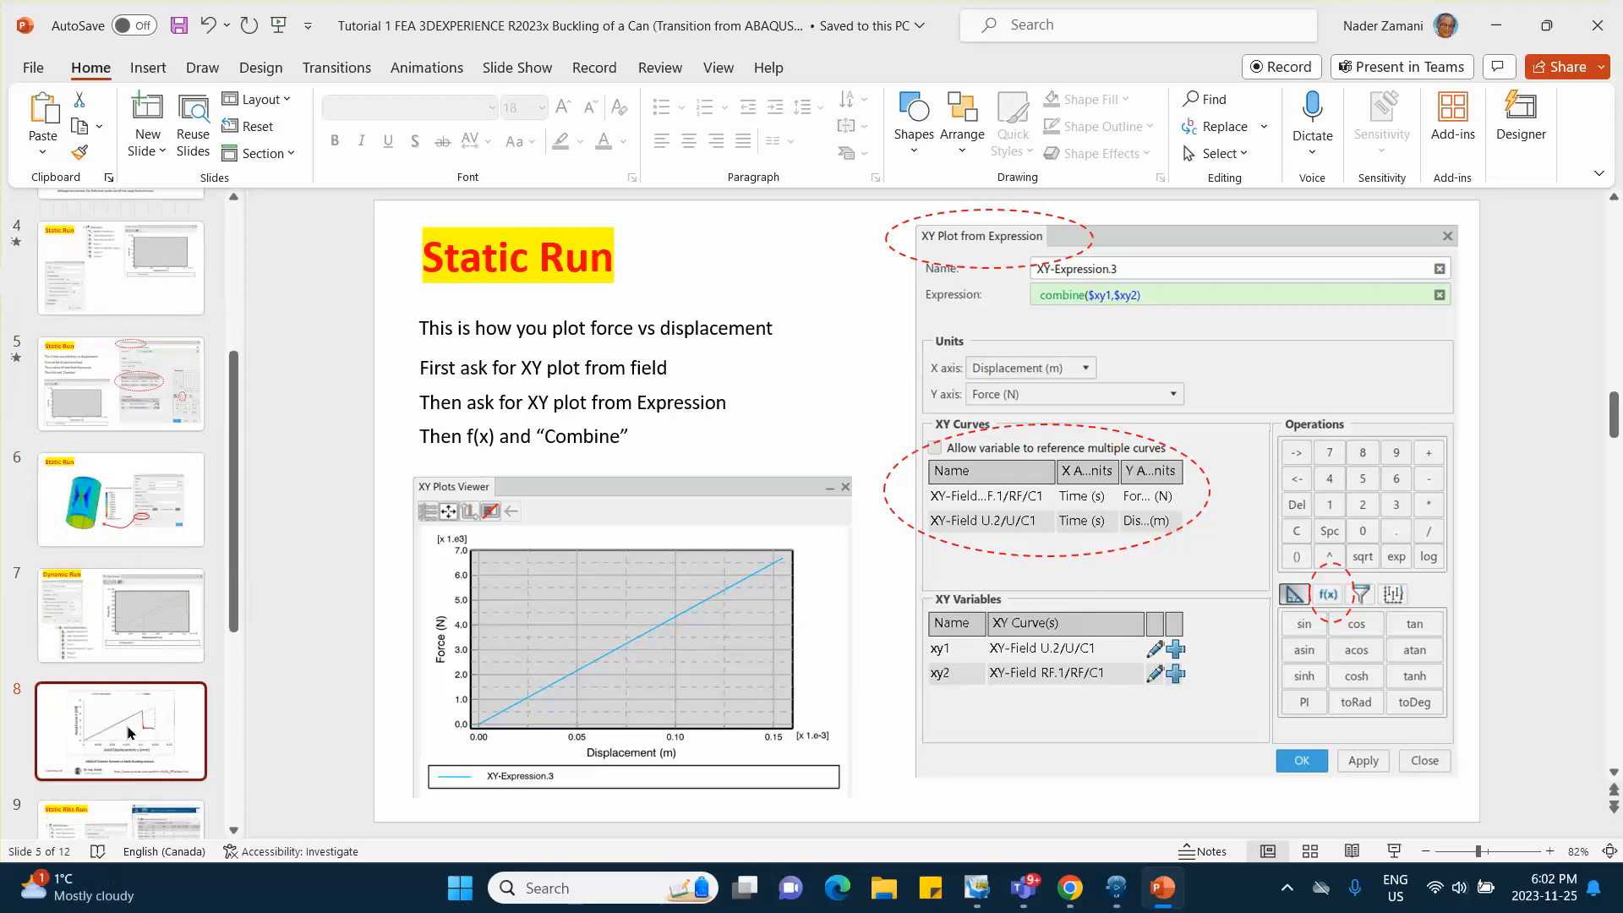